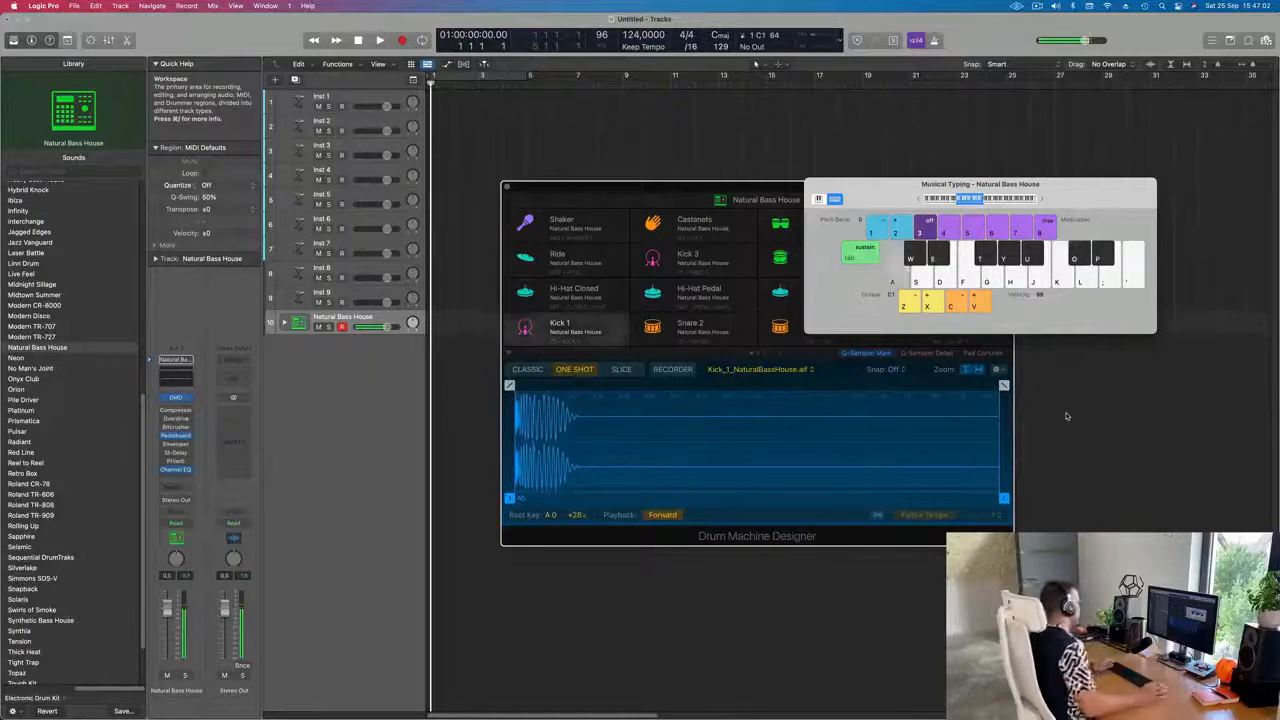
Move the Musical Typing and Drum Machine Designer windows aside and expand the Natural Bass House track stack
key(a)
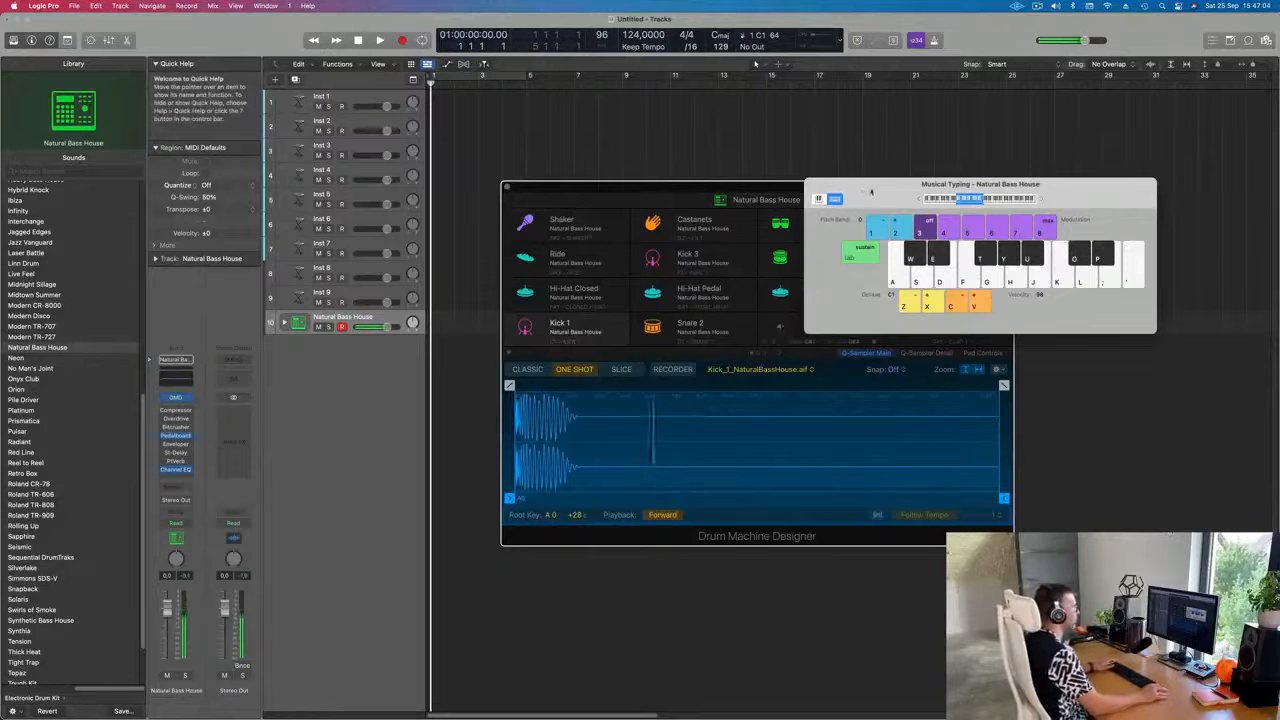
drag(868, 190, 980, 175)
drag(817, 191, 933, 253)
key(a)
click(284, 323)
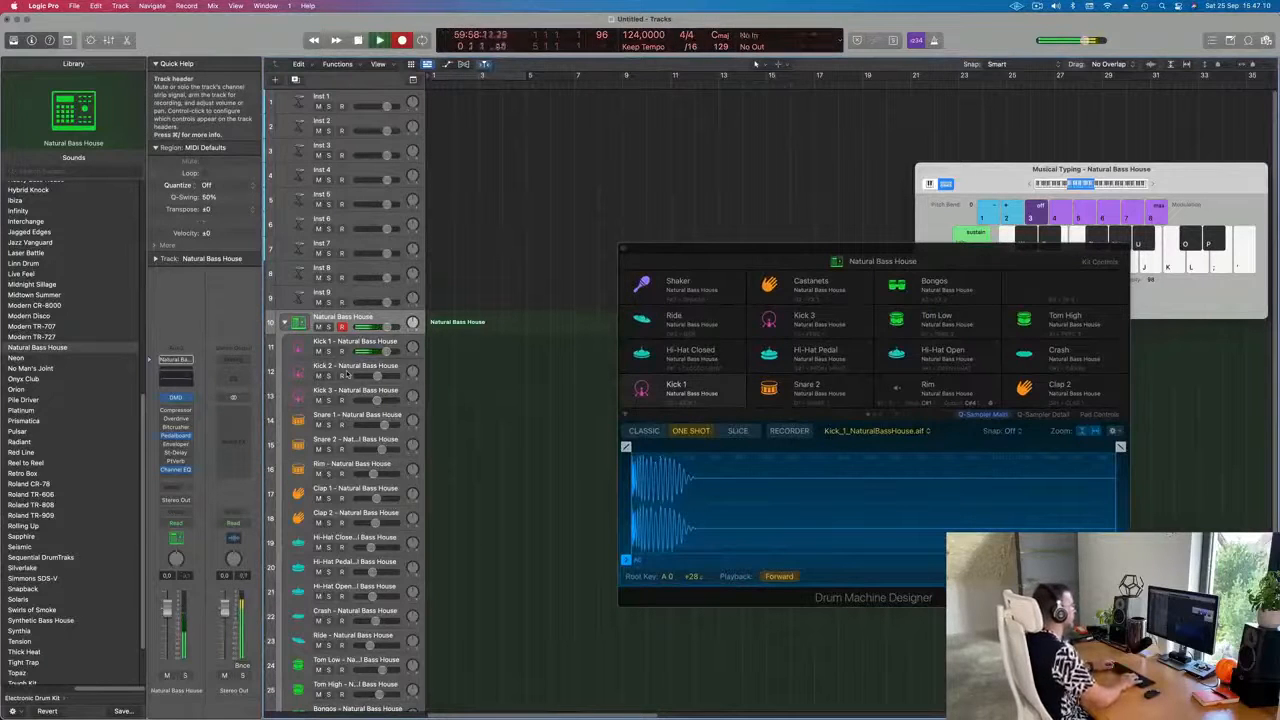
Record a one-bar pattern of four Kick 1 hits from bar 1 on the Natural Bass House track
key(a)
key(a)
key(a)
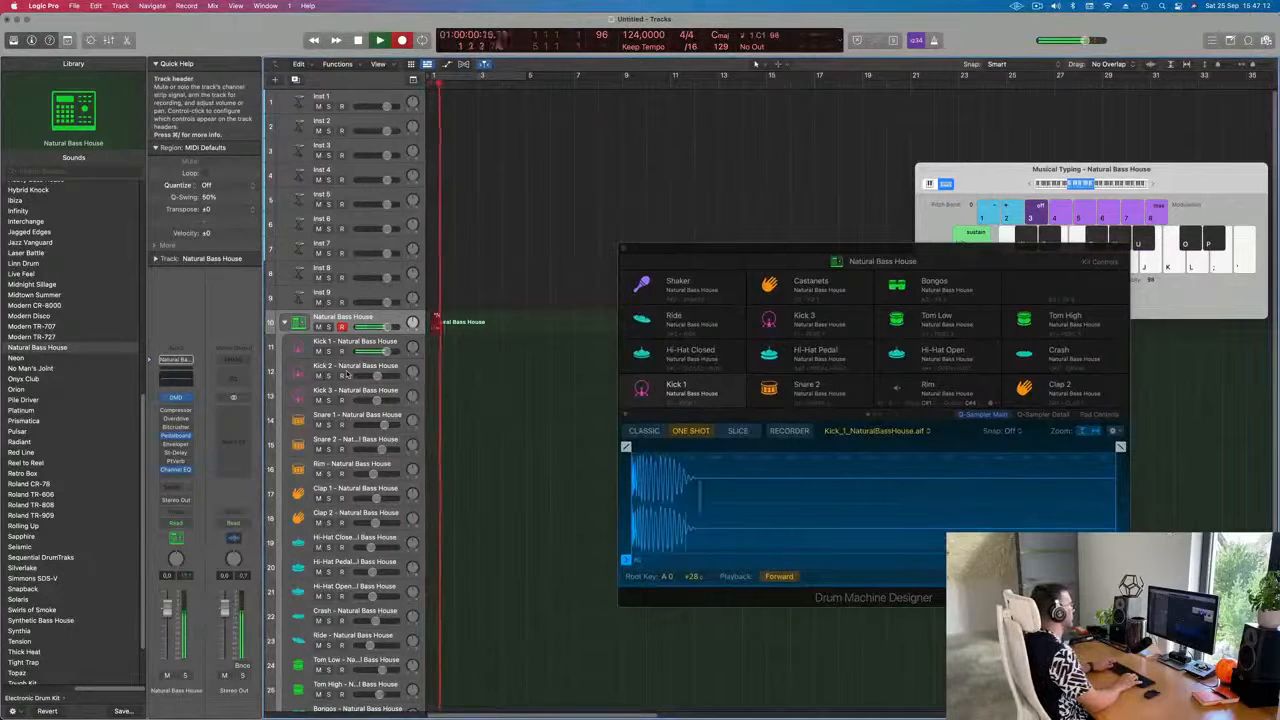
key(space)
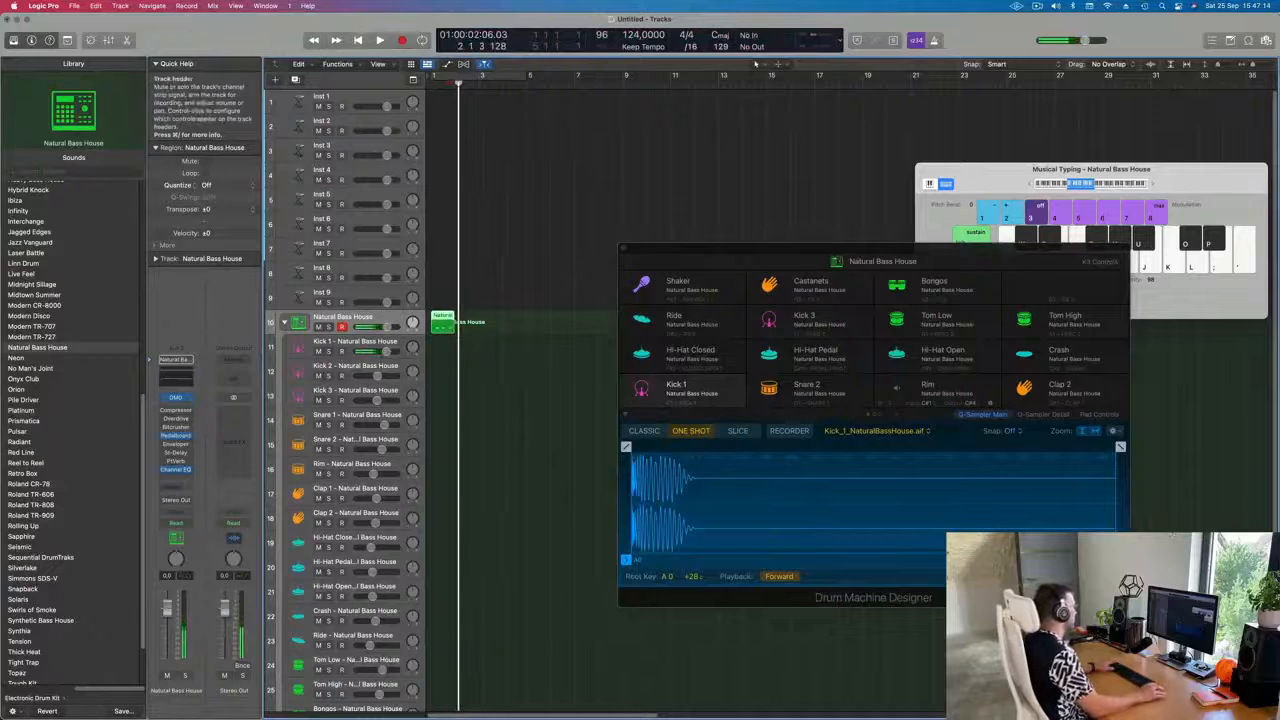
Move the recorded region to the Kick 1 track and quantize its four notes to 1/16 Note
drag(440, 322, 443, 343)
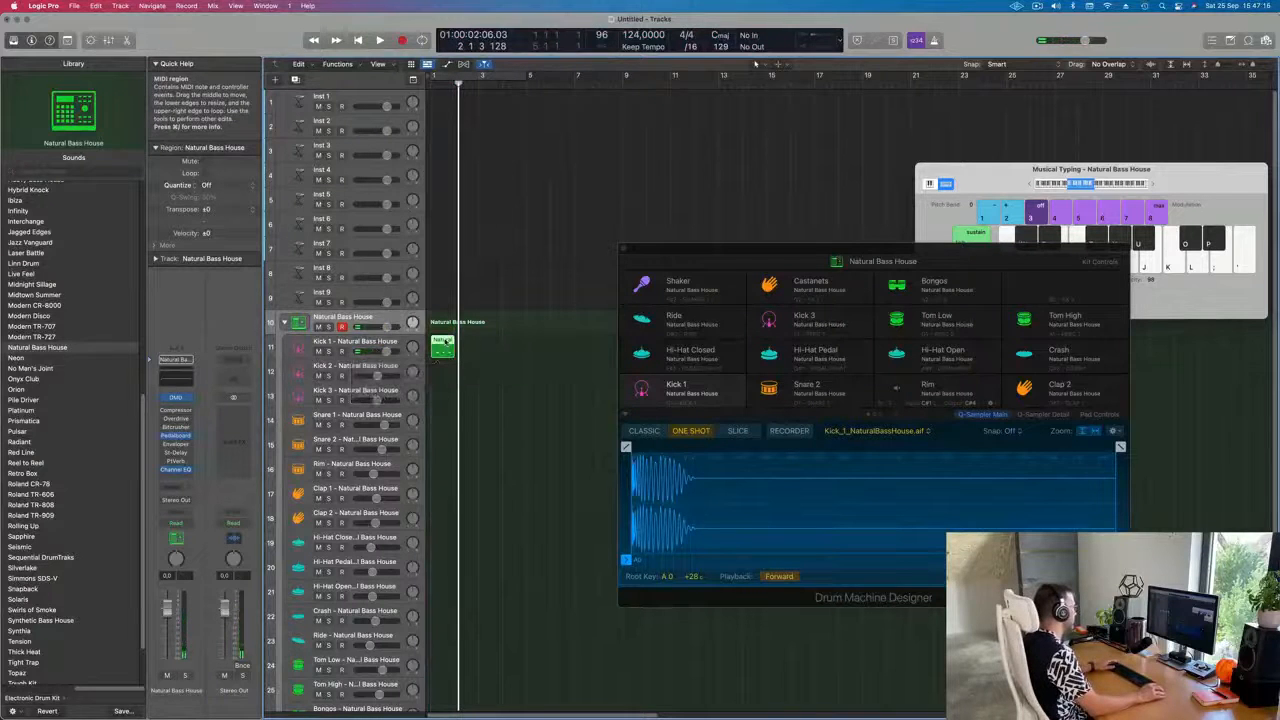
double_click(445, 340)
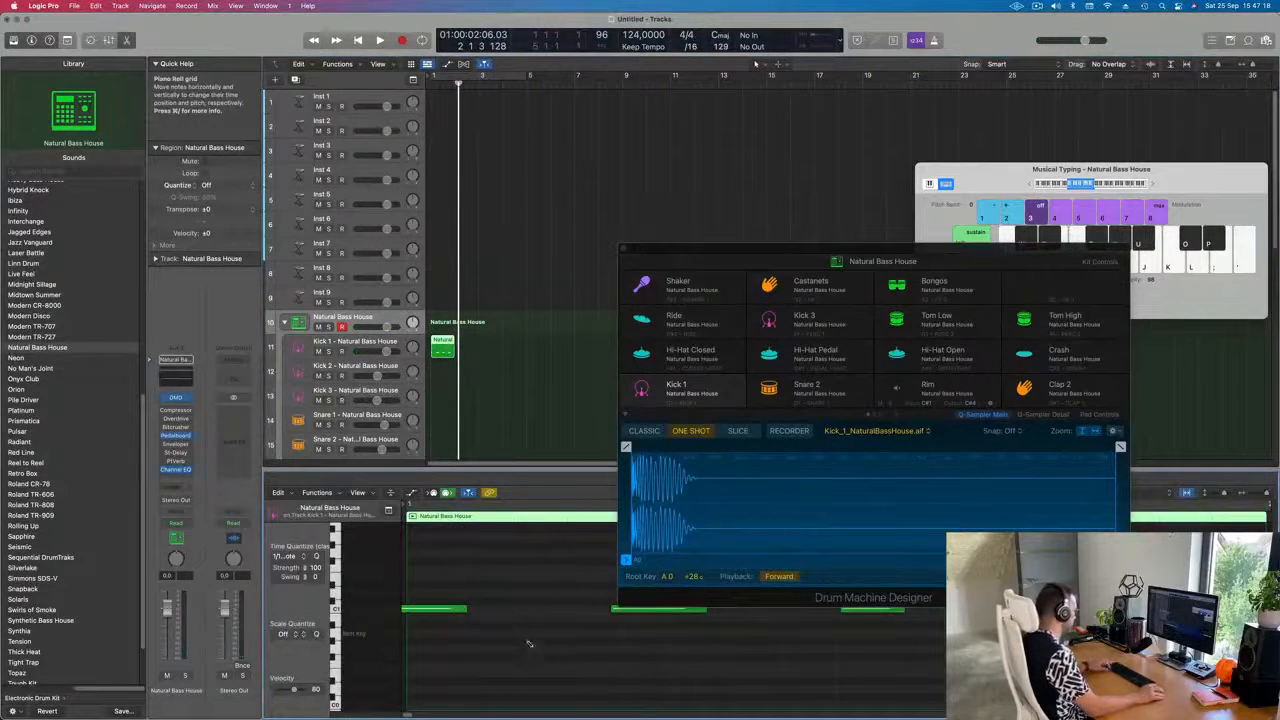
key(space)
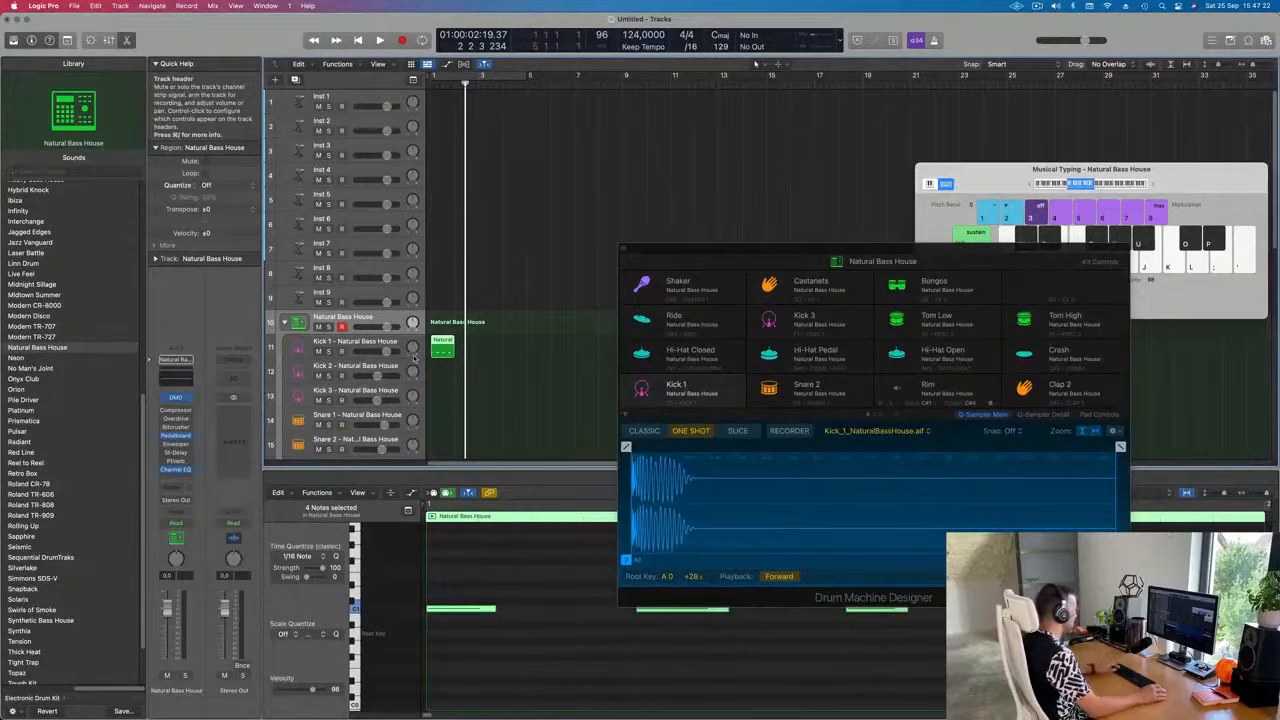
Repeat the kick region to fill four bars and turn on the cycle area over those bars
key(super+r)
key(super+r)
key(super+r)
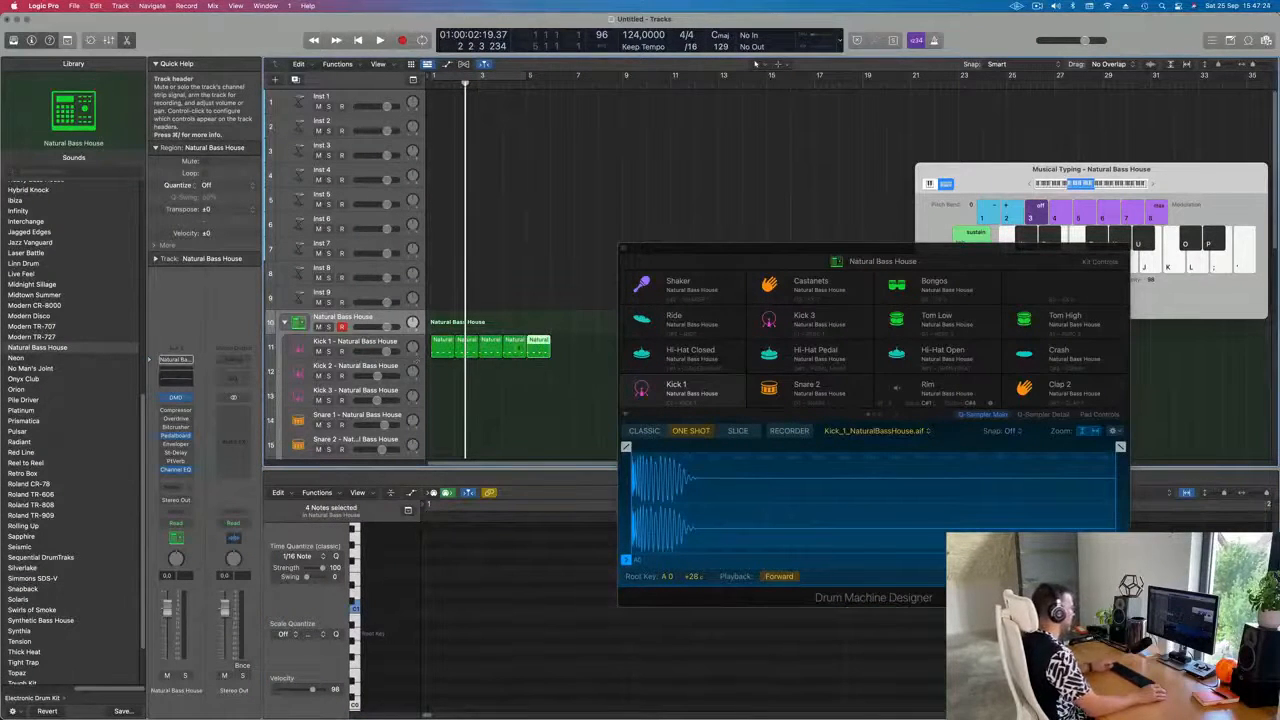
key(super+z)
click(485, 76)
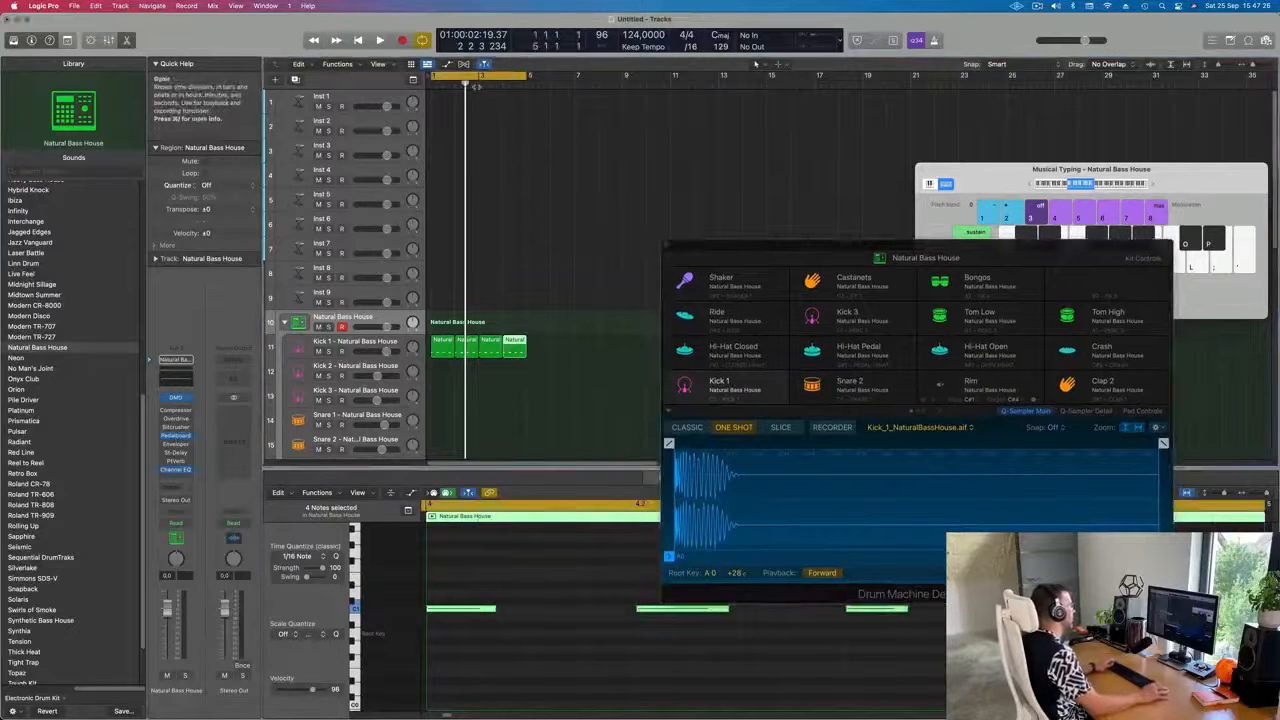
Transpose all notes in the four Kick 1 regions down three semitones, judging the pitch during looped playback
key(space)
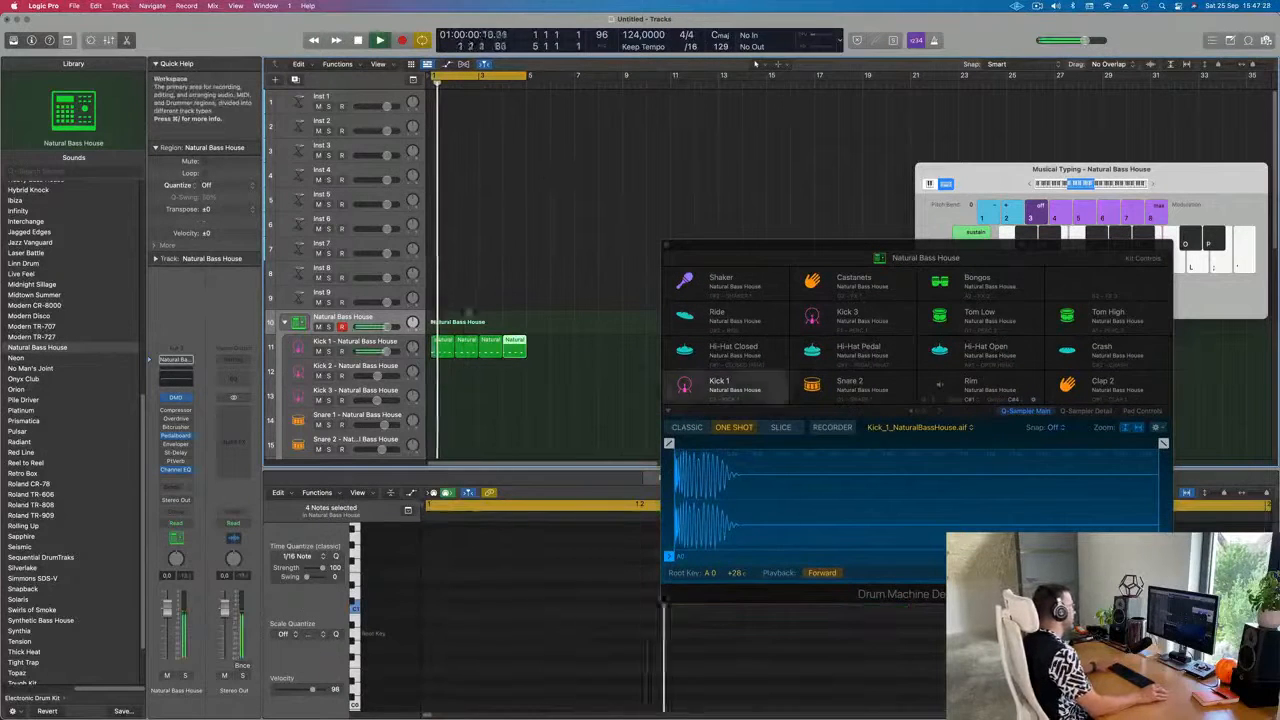
click(561, 355)
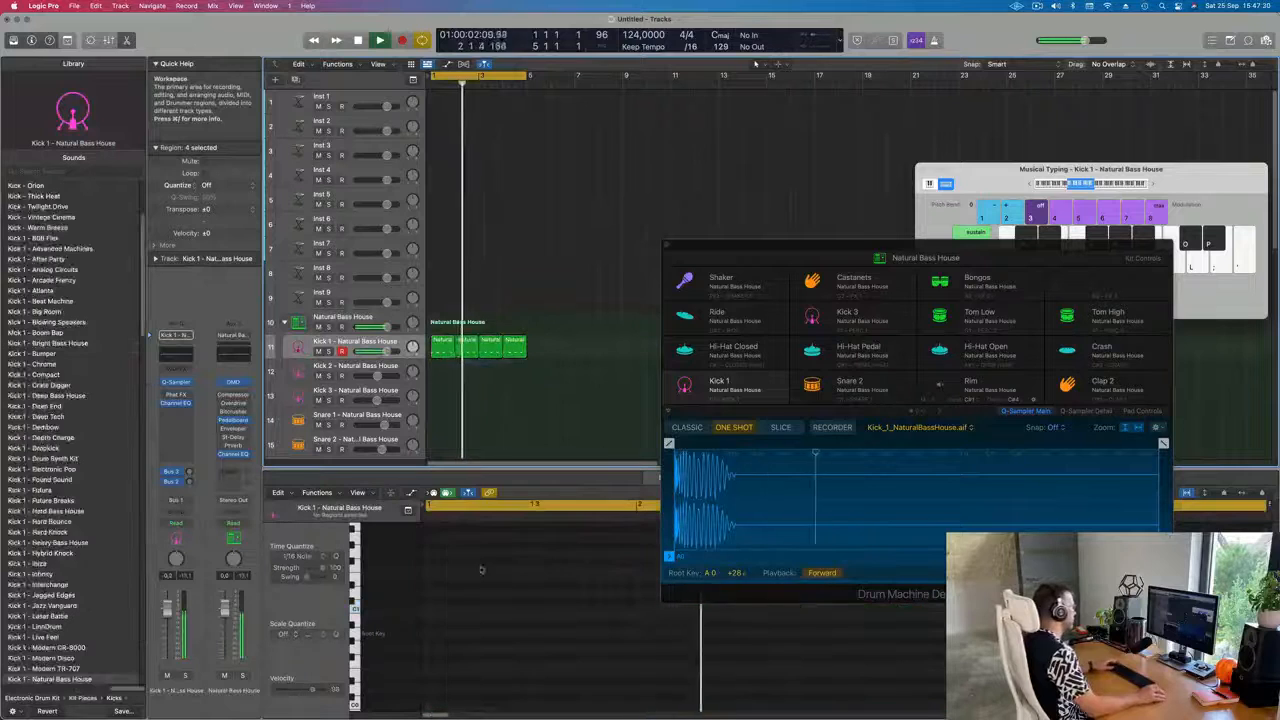
click(447, 350)
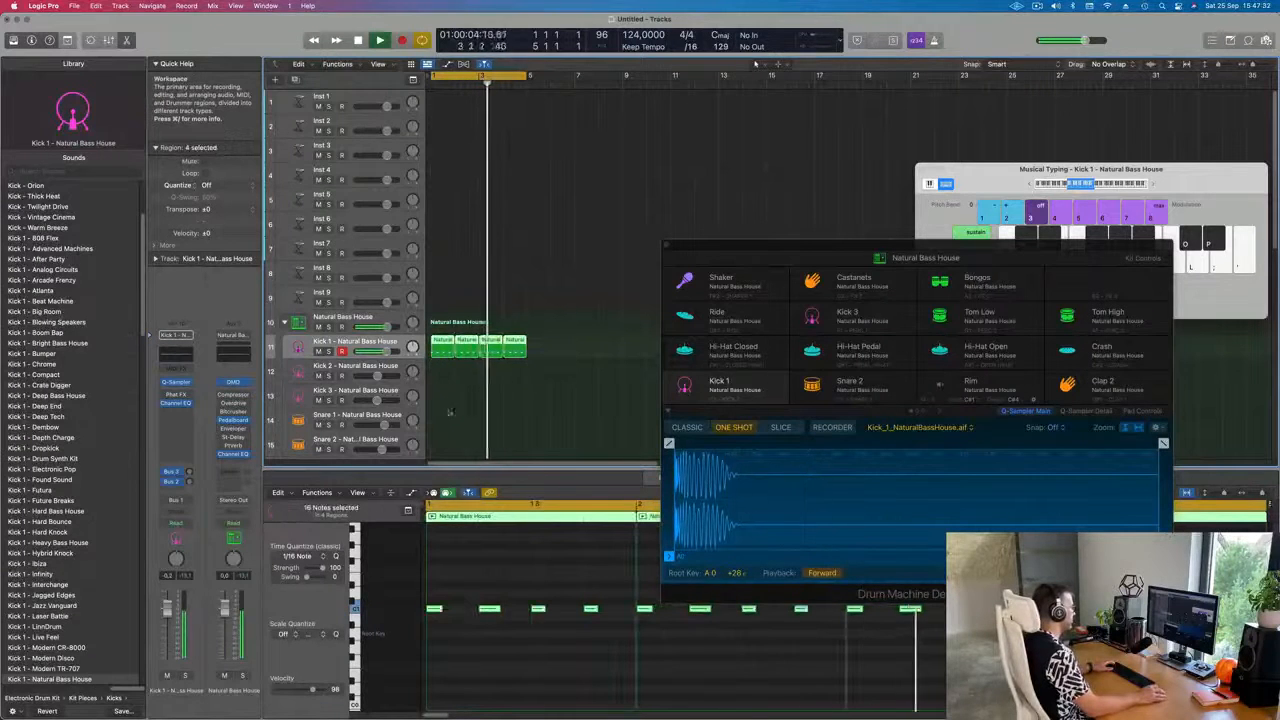
click(478, 621)
key(super+a)
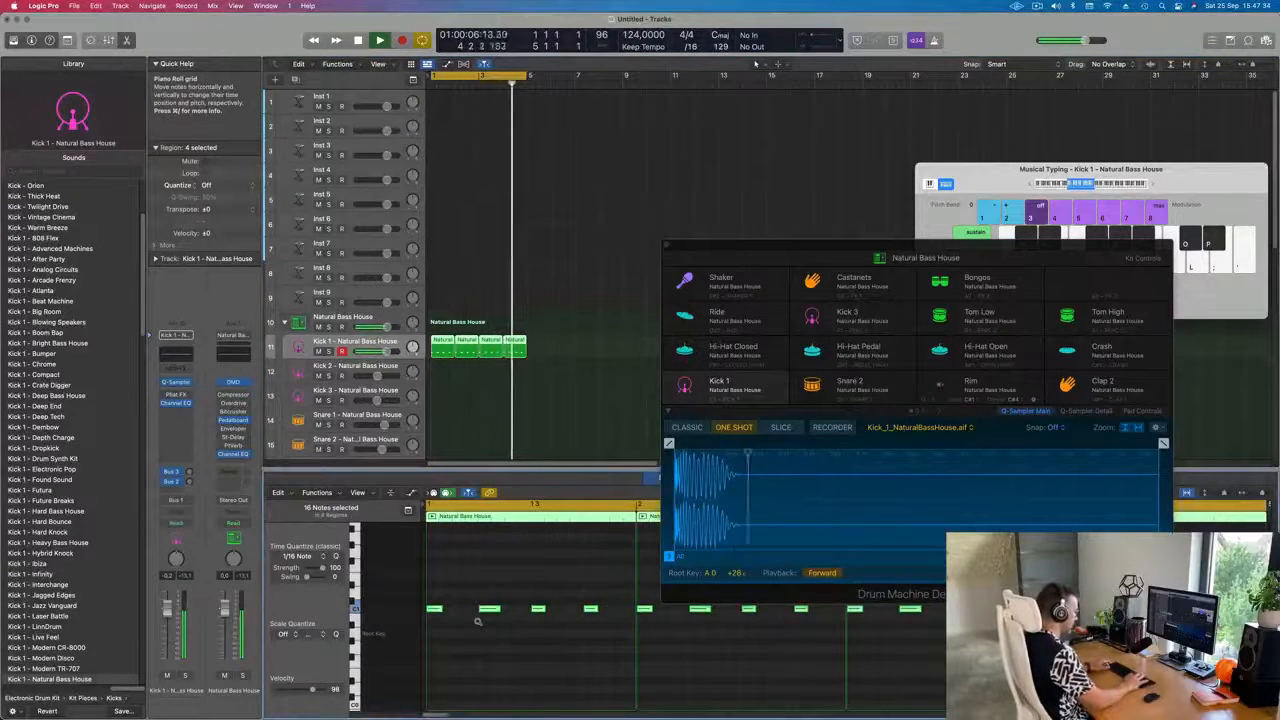
key(alt+Down)
key(alt+Down)
key(alt+Down)
key(alt+Down)
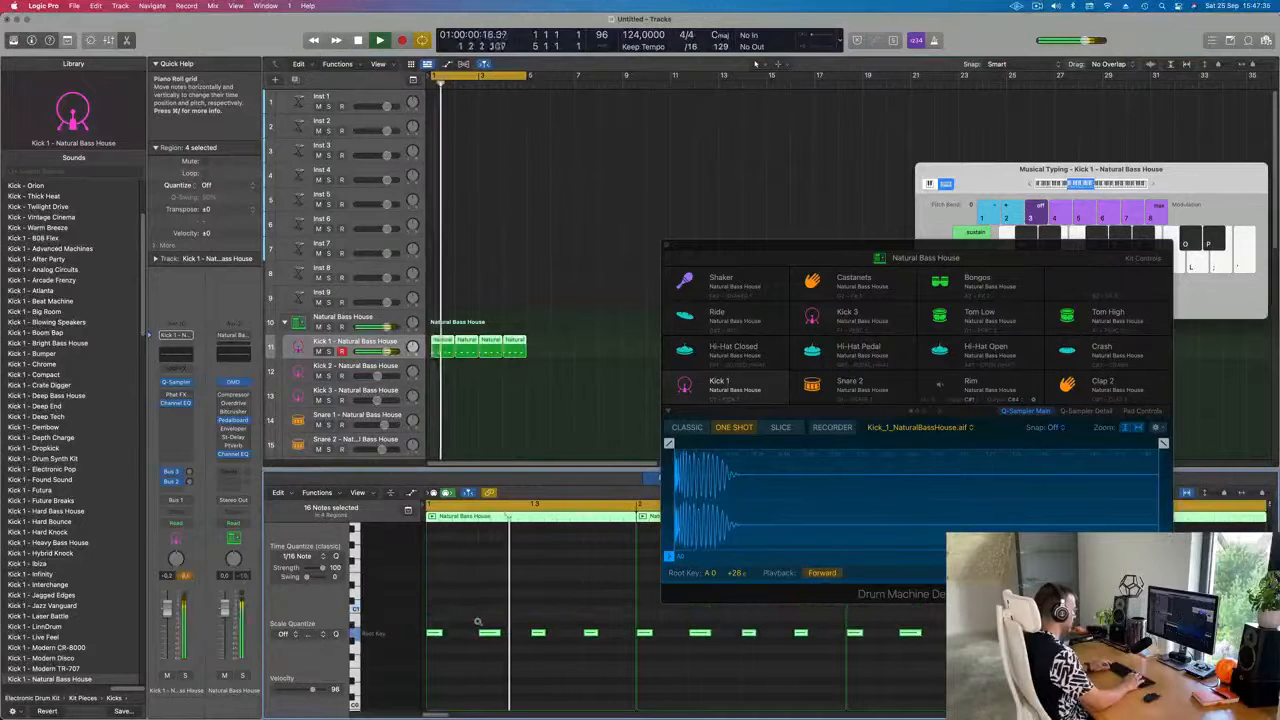
key(alt+Down)
key(alt+Down)
key(alt+Down)
key(alt+Down)
key(alt+Down)
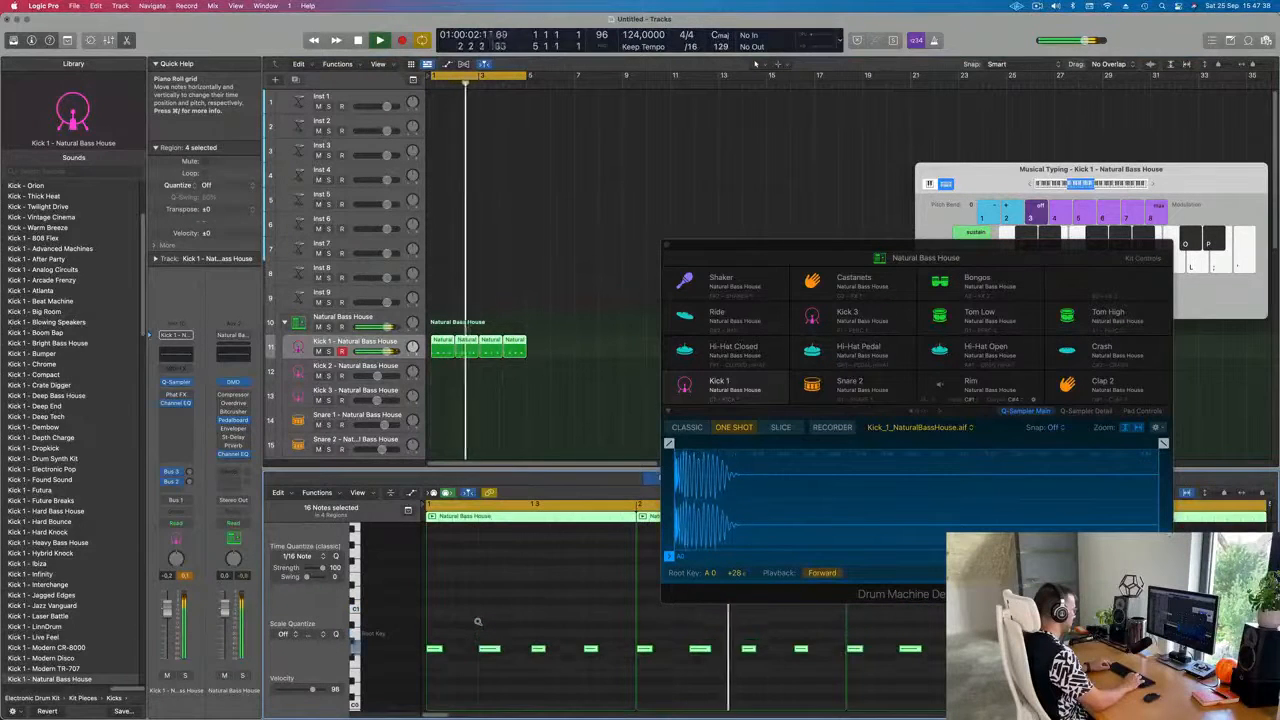
key(alt+Up)
key(alt+Up)
key(alt+Up)
key(alt+Up)
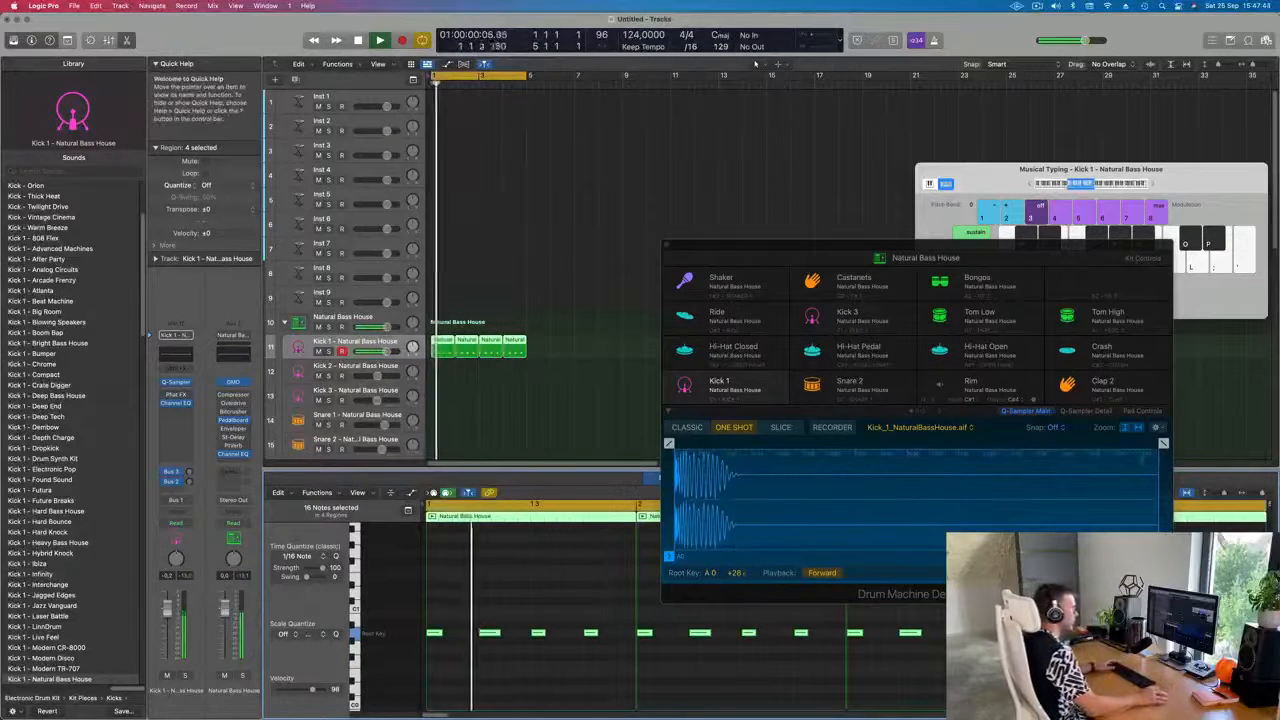
Trim the Kick 1 sample's end to 0.252 s and set its fade-out length to 0.174 s
drag(1162, 443, 714, 443)
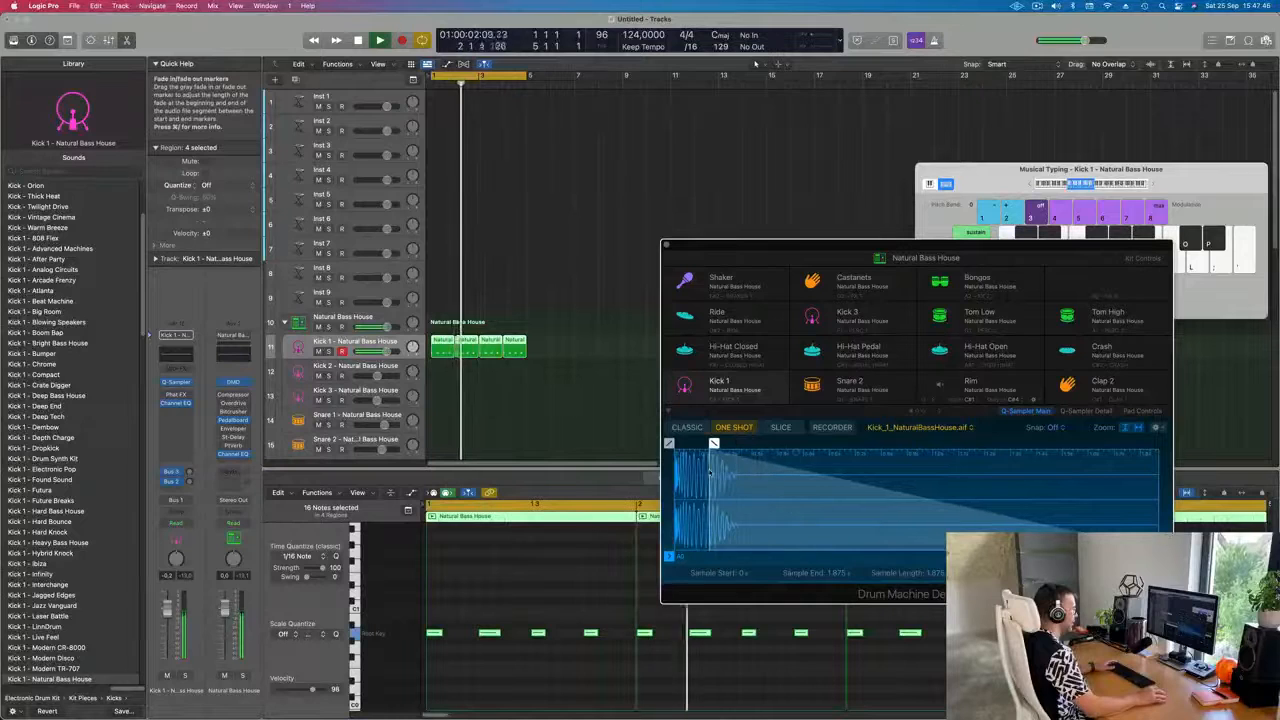
drag(1163, 556, 745, 531)
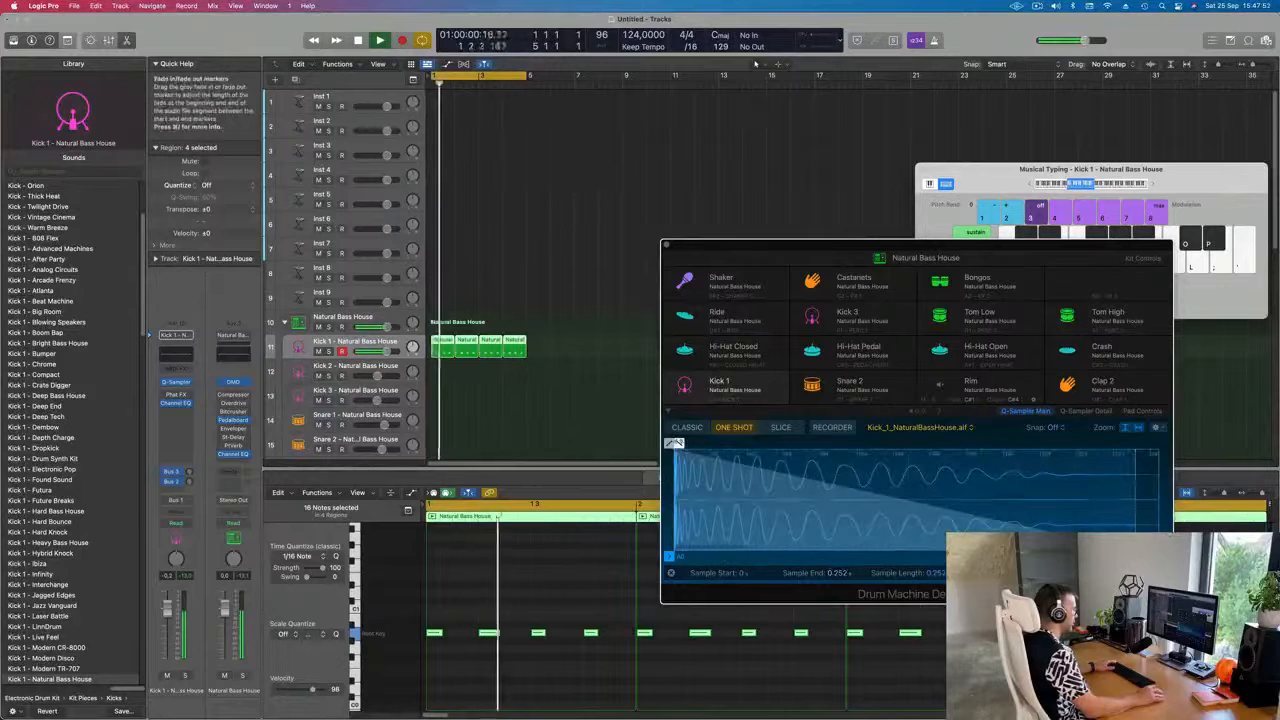
mouse_move(680, 444)
mouse_down()
mouse_move(952, 455)
mouse_move(806, 446)
mouse_move(824, 445)
mouse_up()
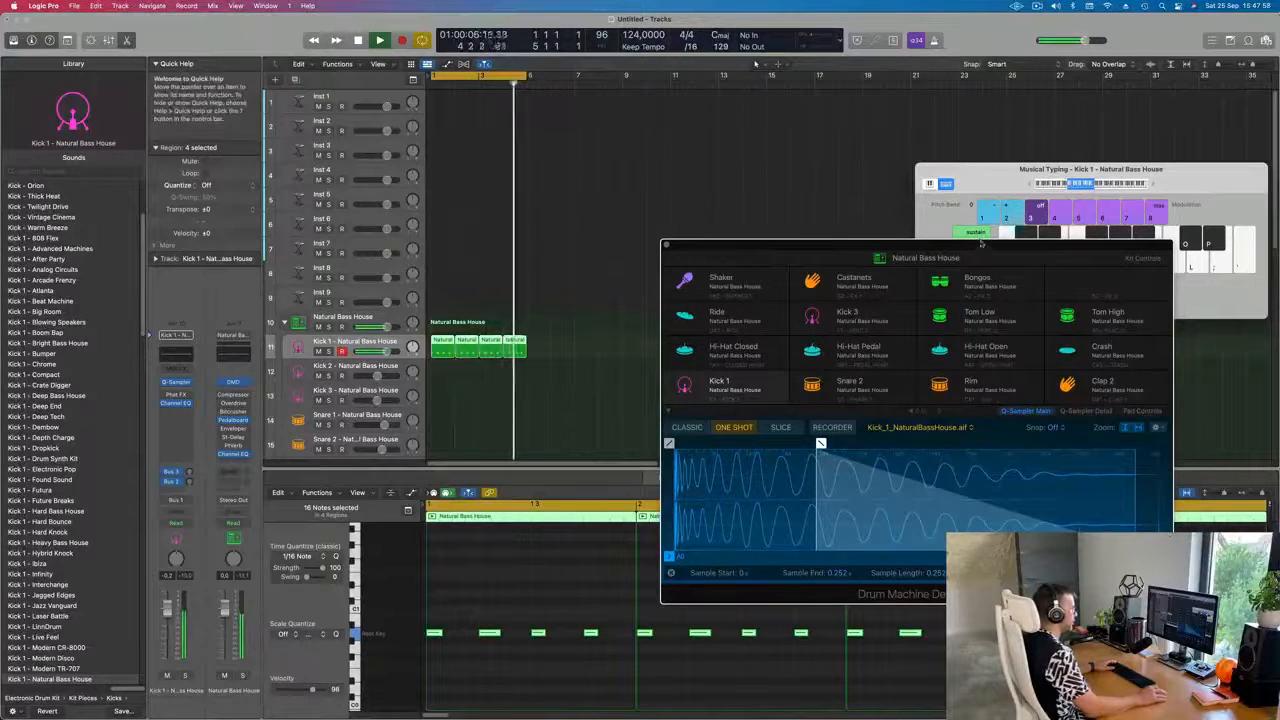
drag(981, 247, 866, 125)
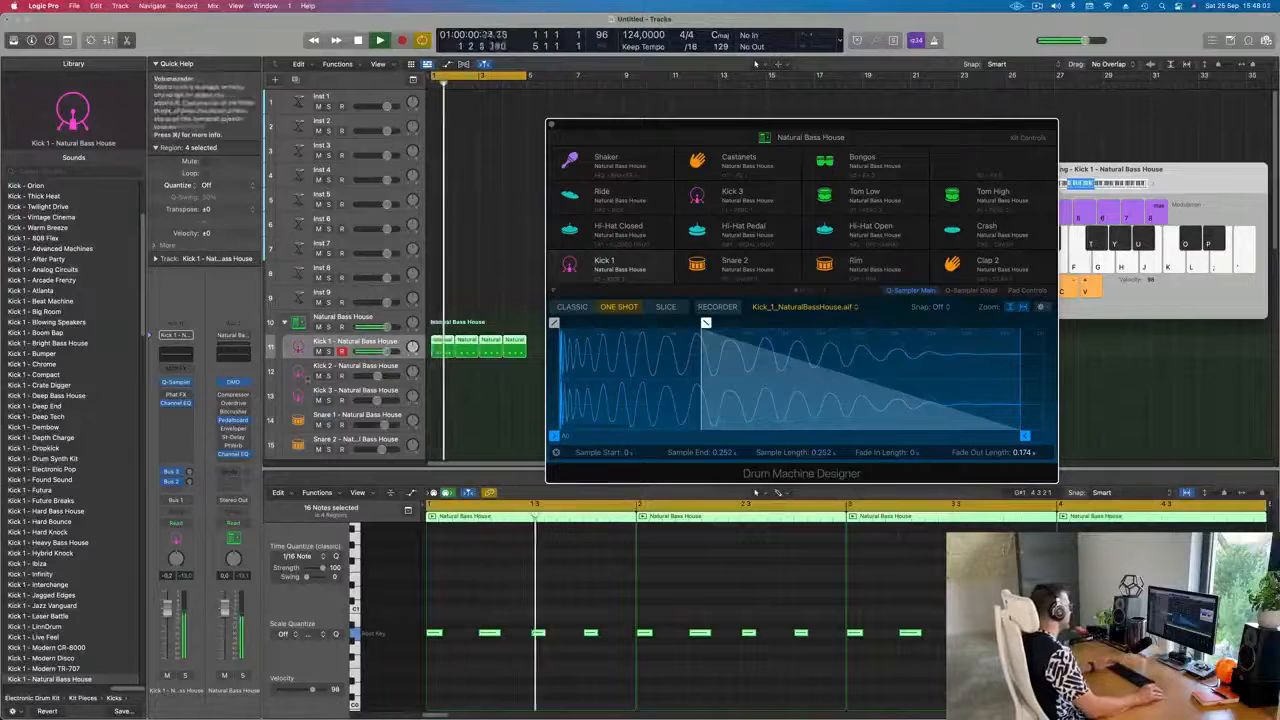
Boost the low shelf of Kick 1's Channel EQ by 5.3 dB at 105 Hz and close the plug-in windows
click(172, 355)
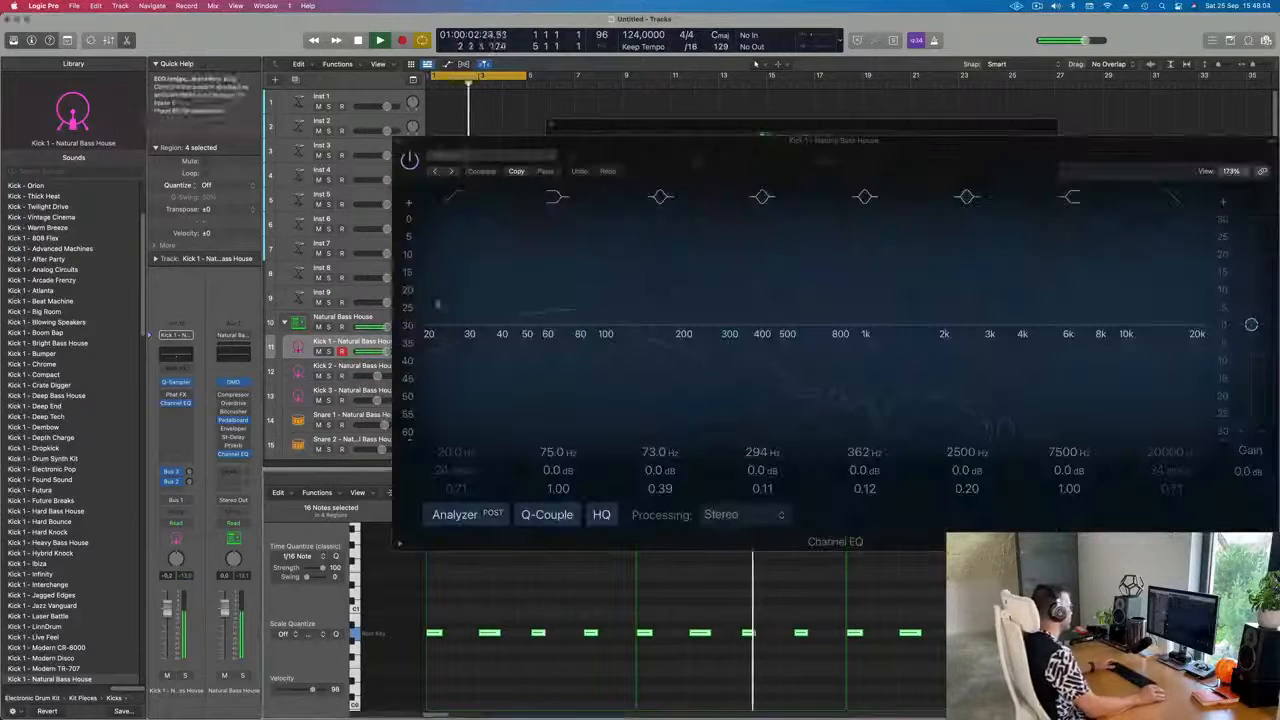
drag(559, 470, 558, 437)
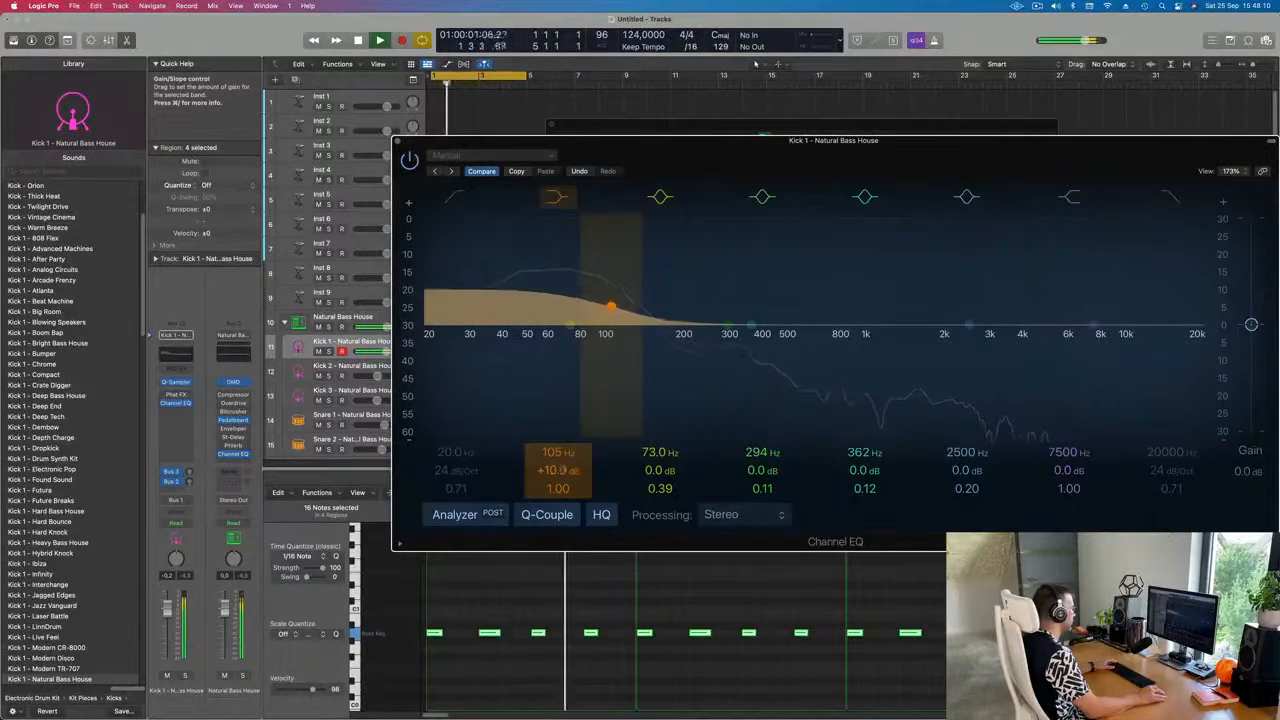
drag(559, 470, 559, 478)
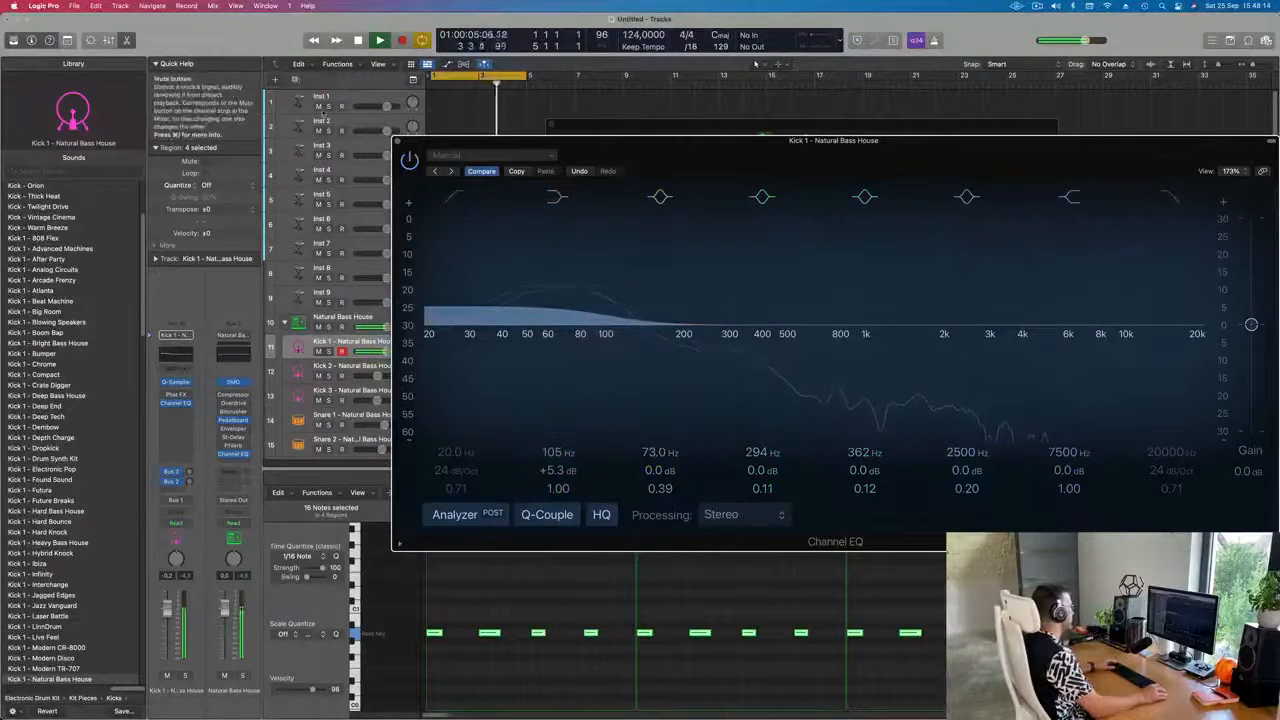
click(397, 141)
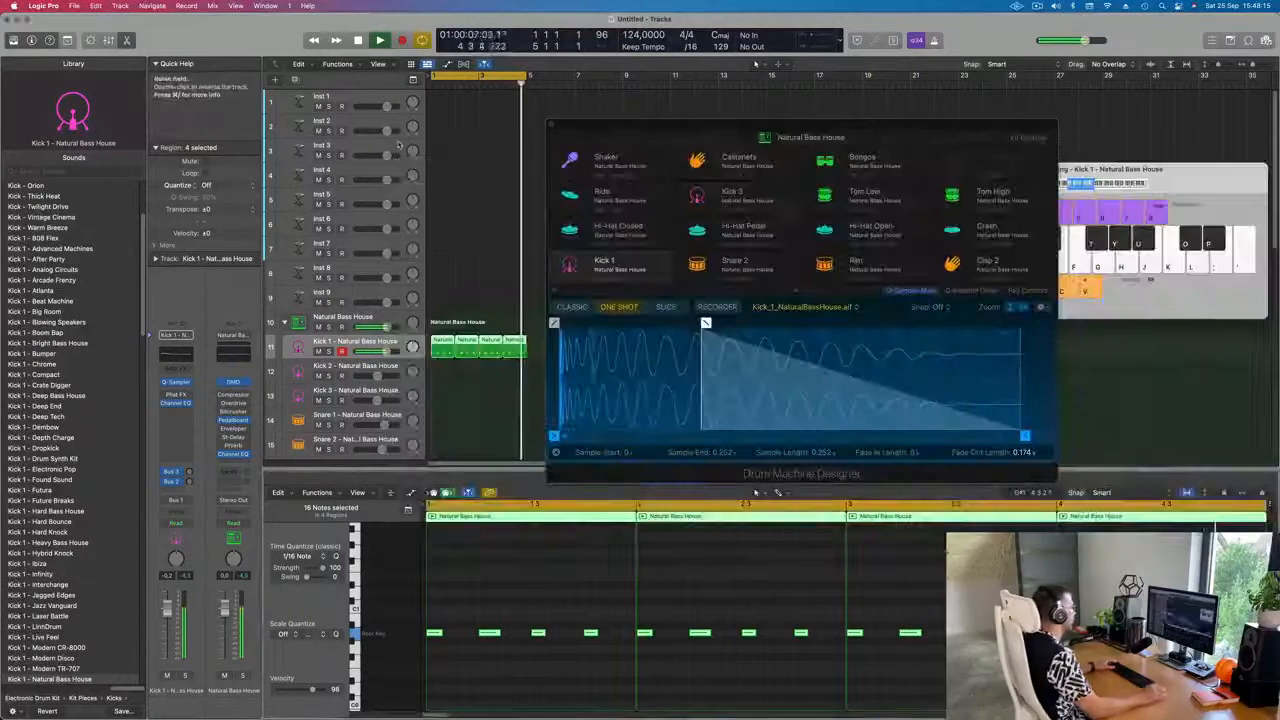
drag(792, 147, 672, 151)
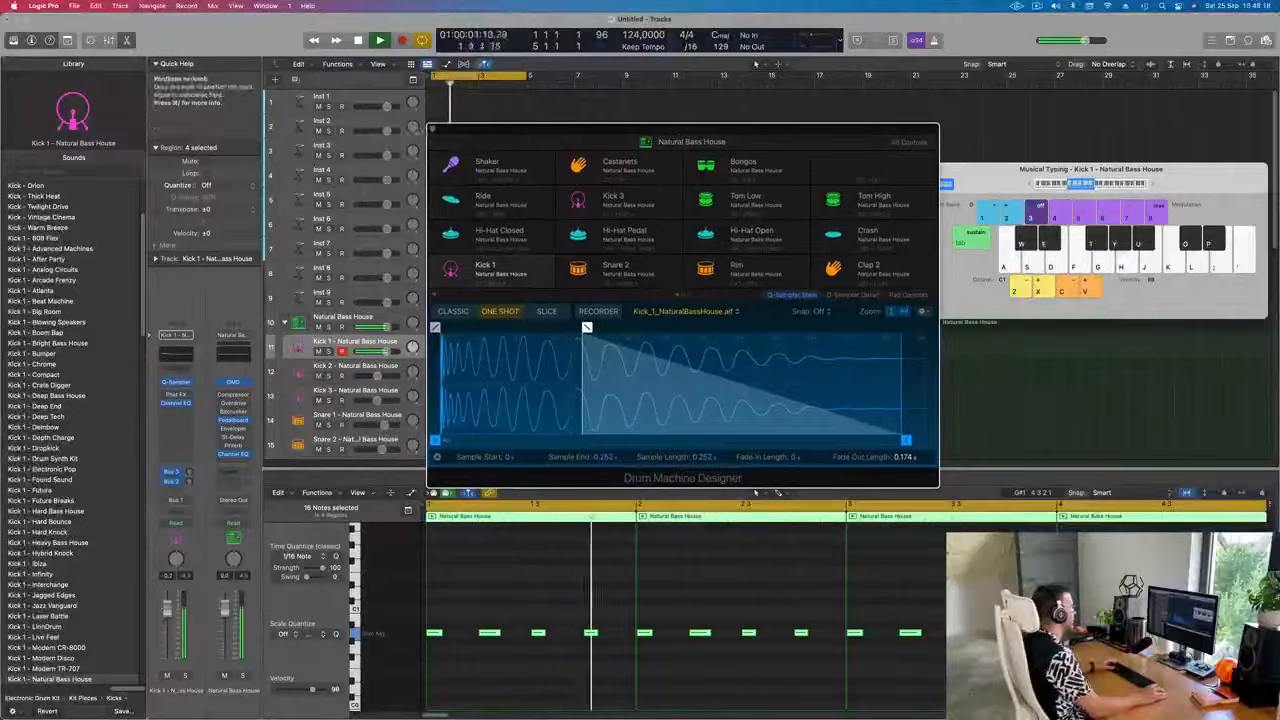
click(431, 131)
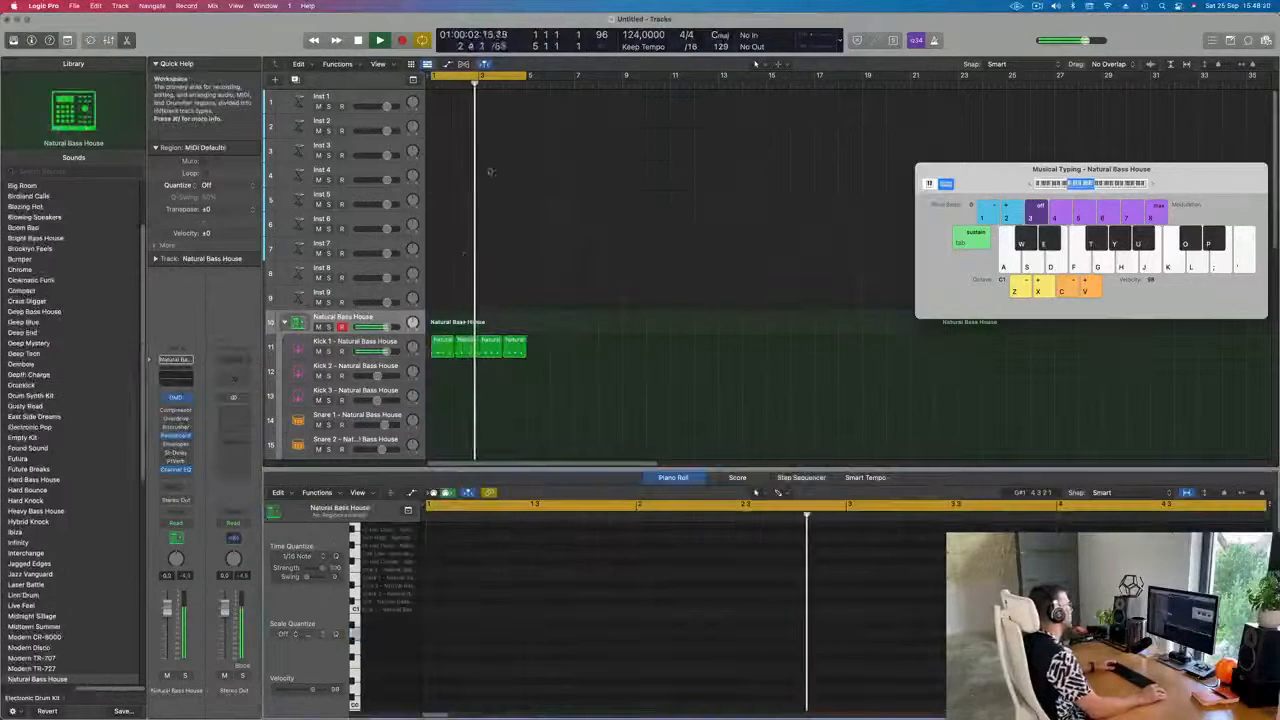
Copy the first kick region to the Snare 1 track, keeping only the notes on beats 2 and 4, raised one octave
scroll(472, 302, down, 5)
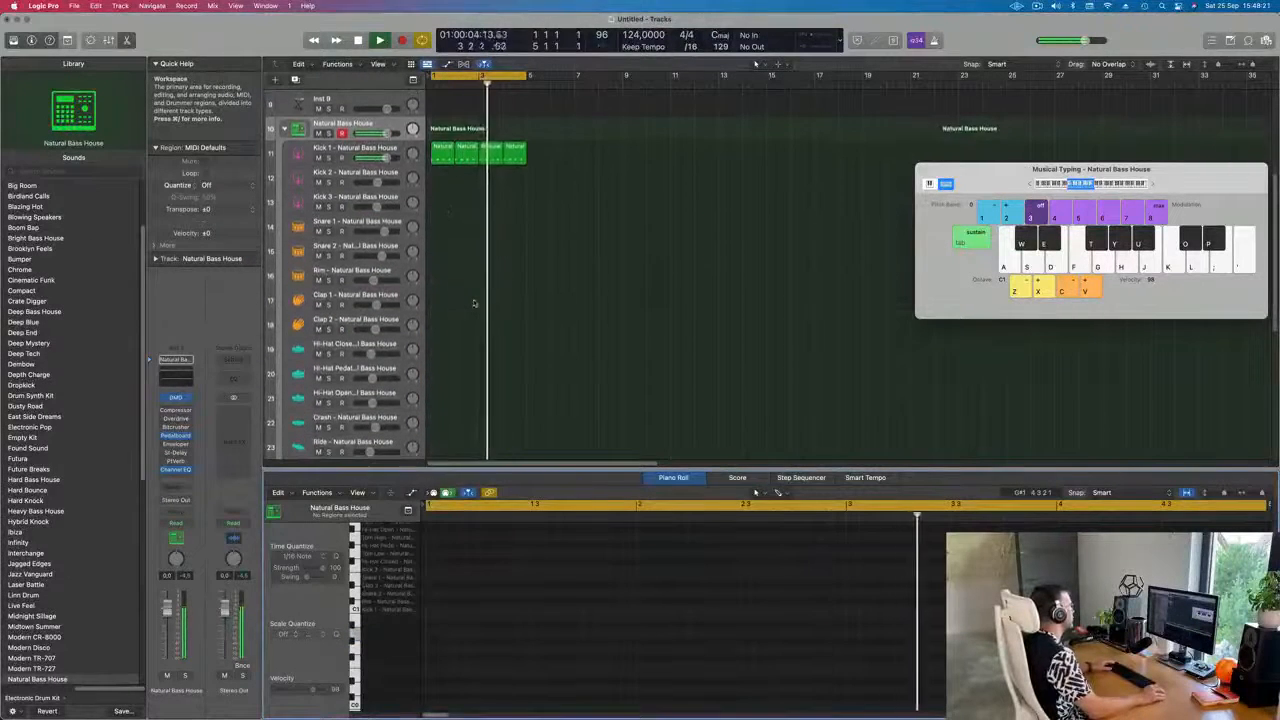
click(437, 152)
drag(437, 157, 440, 232)
key(space)
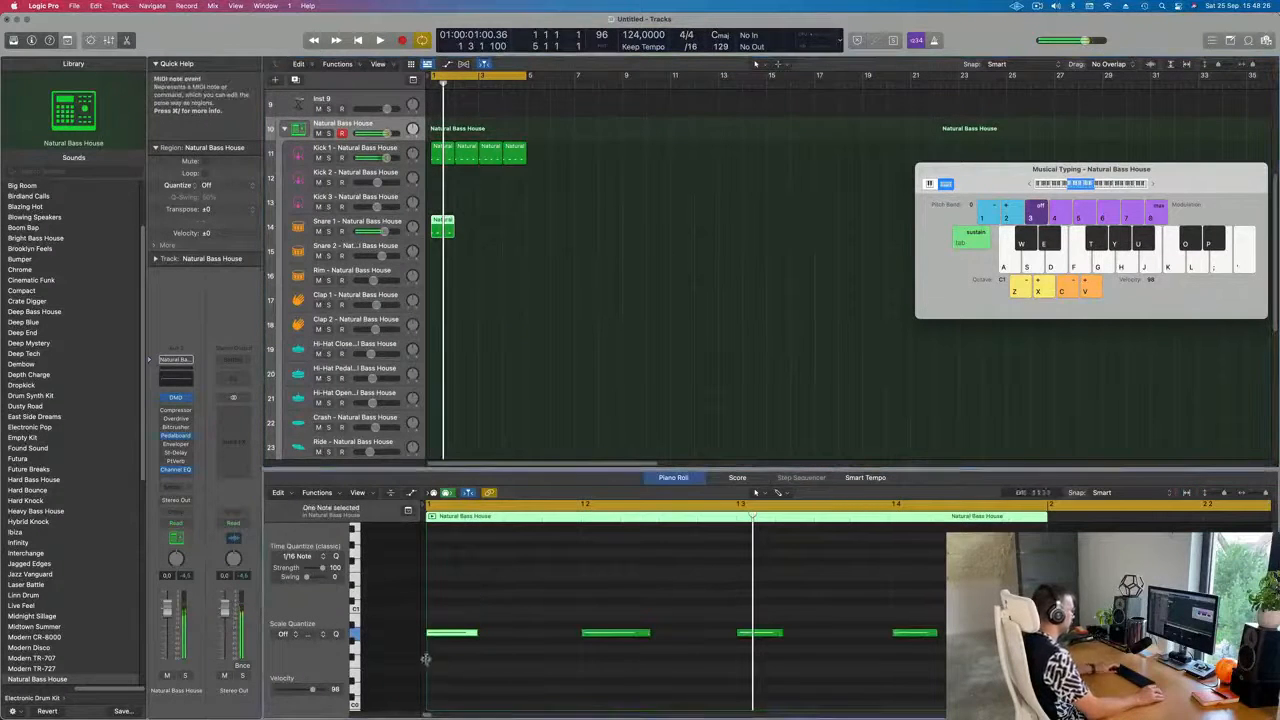
key(Delete)
drag(580, 588, 944, 716)
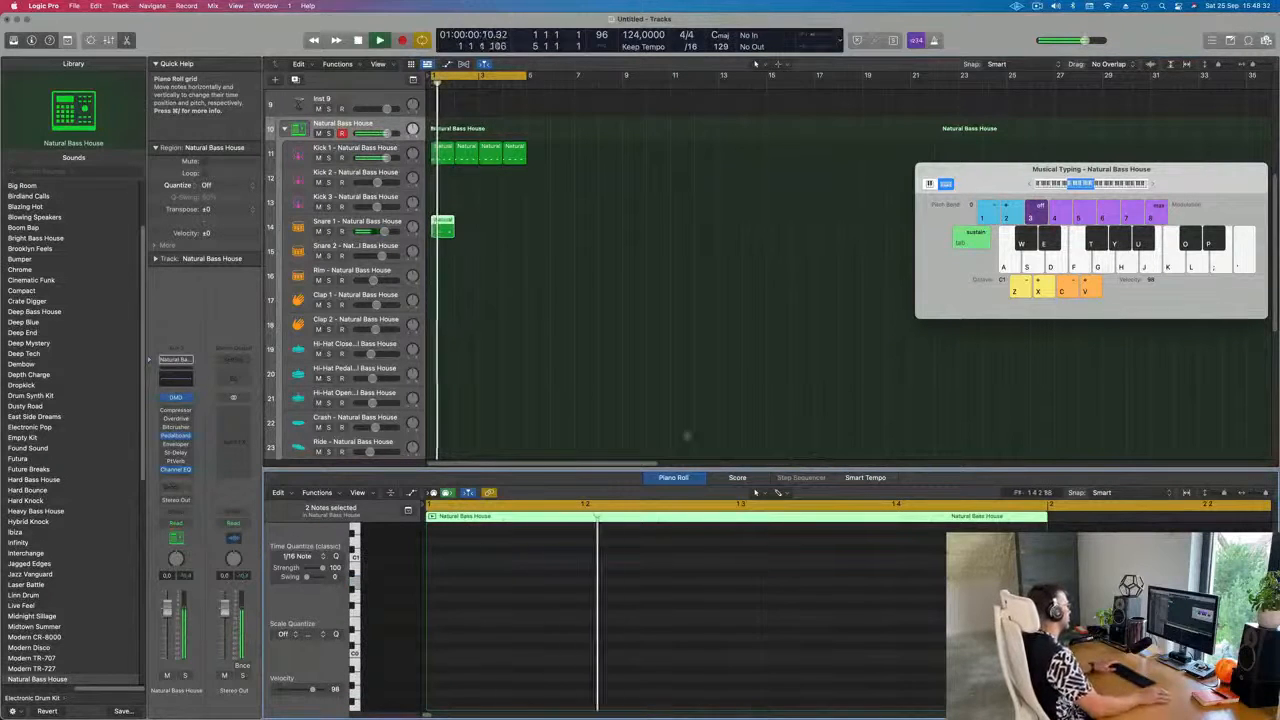
Set the Snare 1 track's volume to -12.4 dB and repeat its region to fill the four bars
click(382, 221)
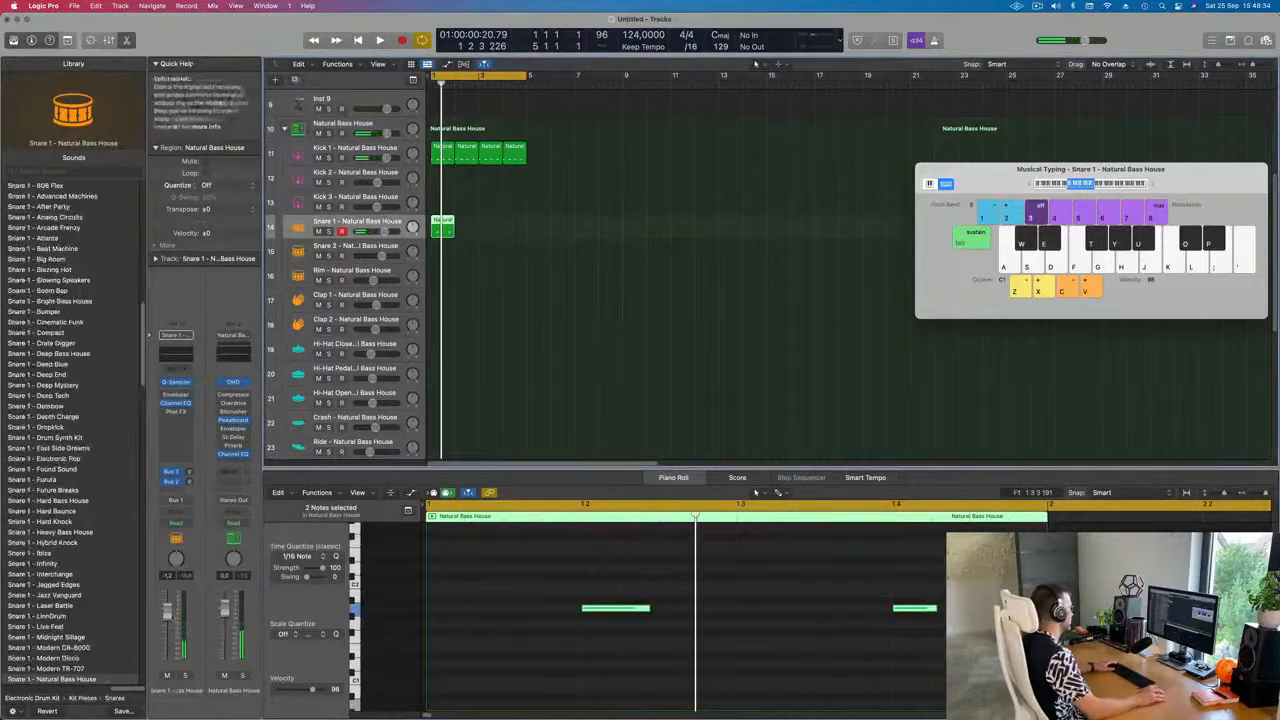
key(space)
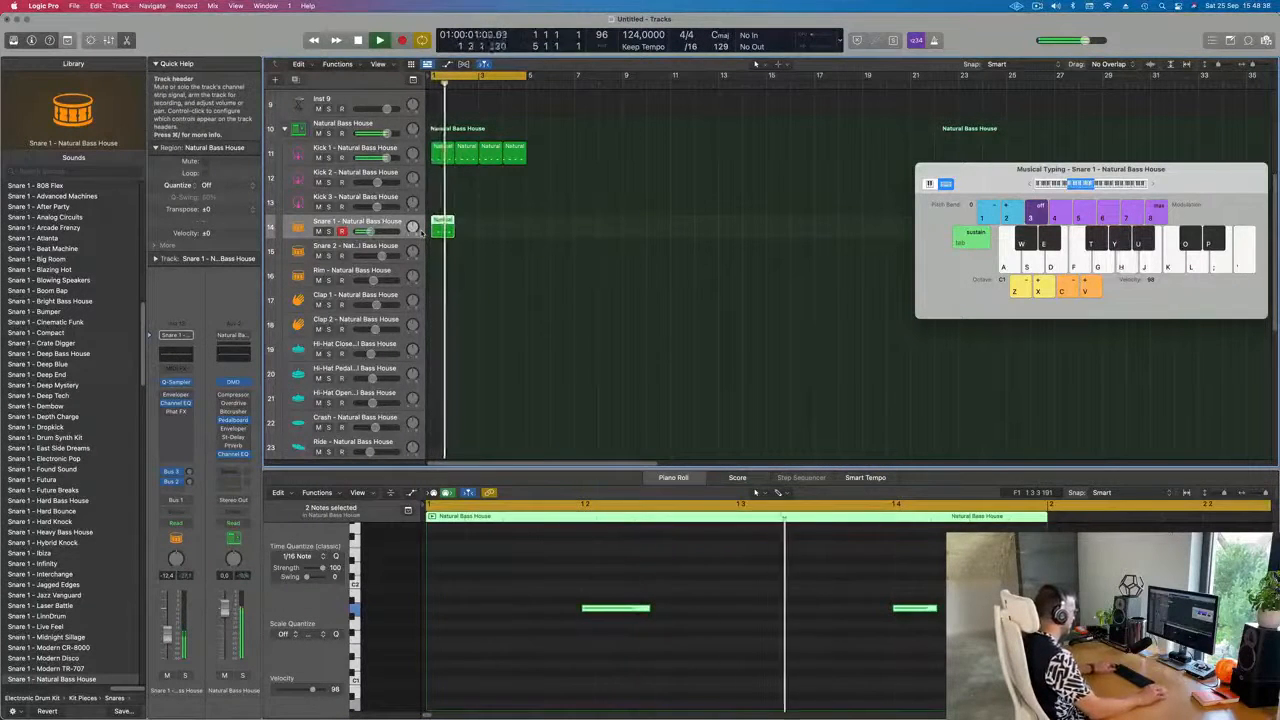
click(612, 211)
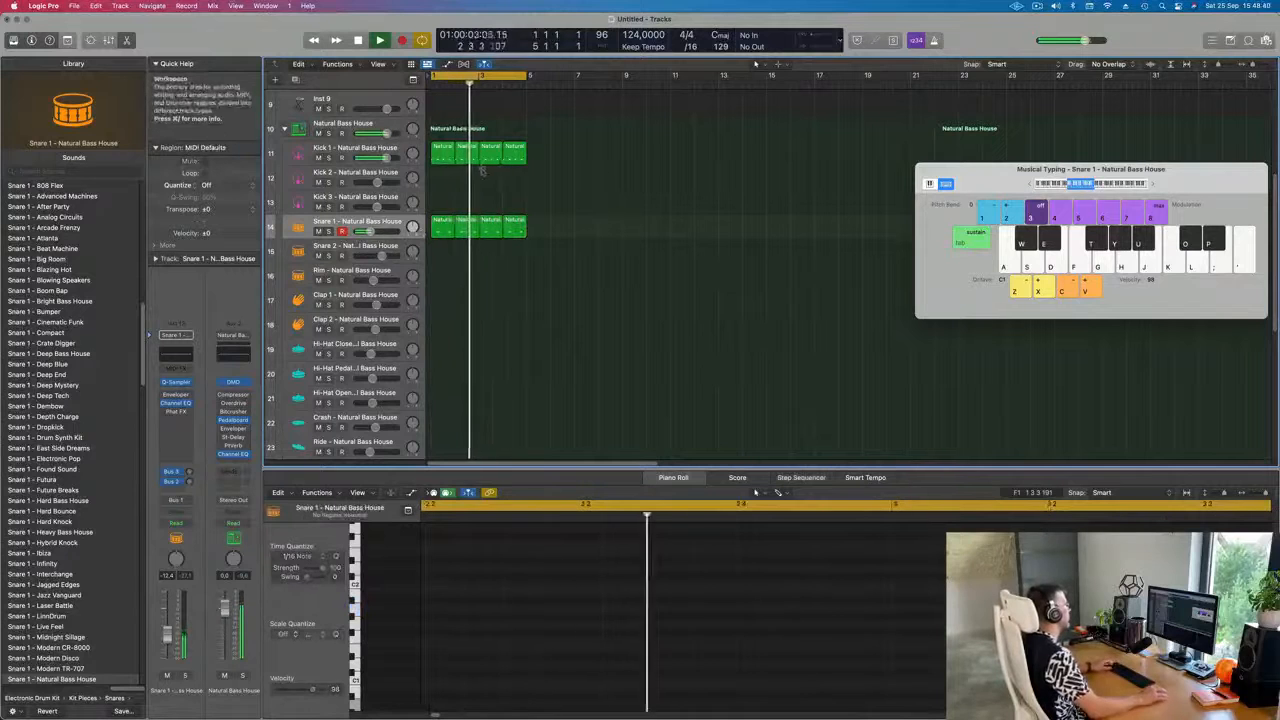
Copy the first kick region to the Hi-Hat Closed track and shift its four notes two sixteenths later onto the offbeats
click(438, 157)
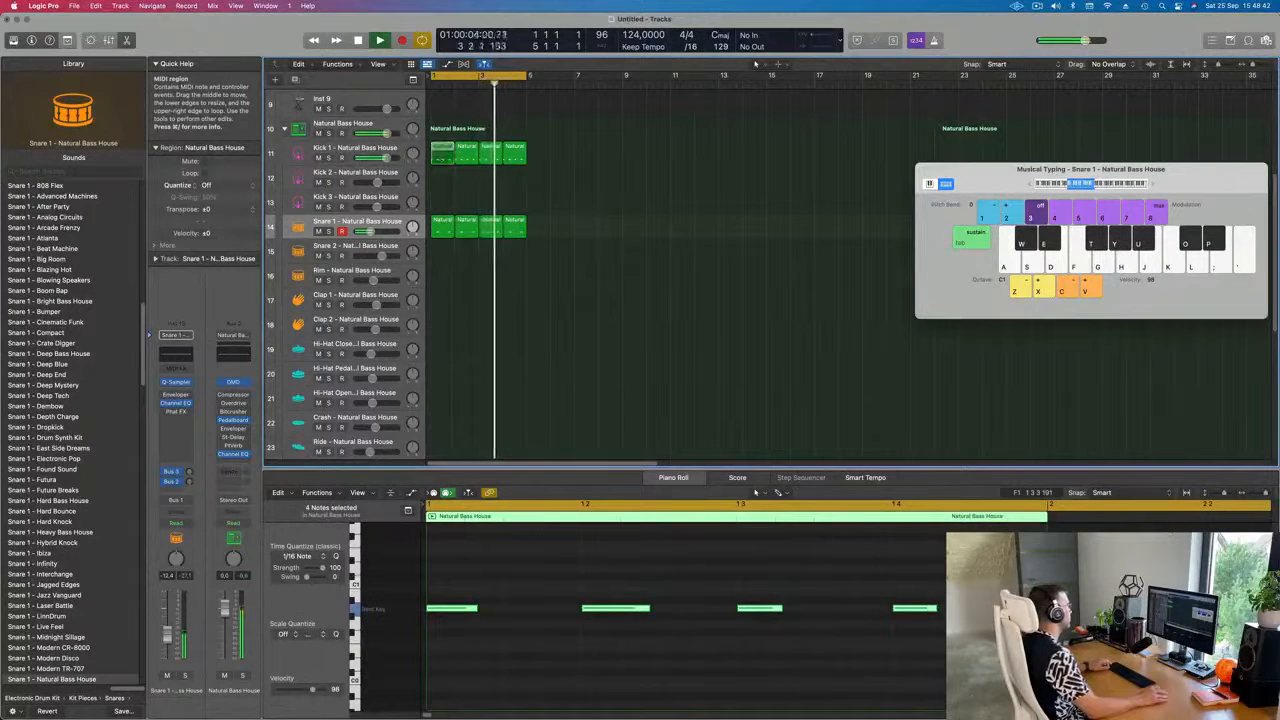
drag(438, 157, 440, 356)
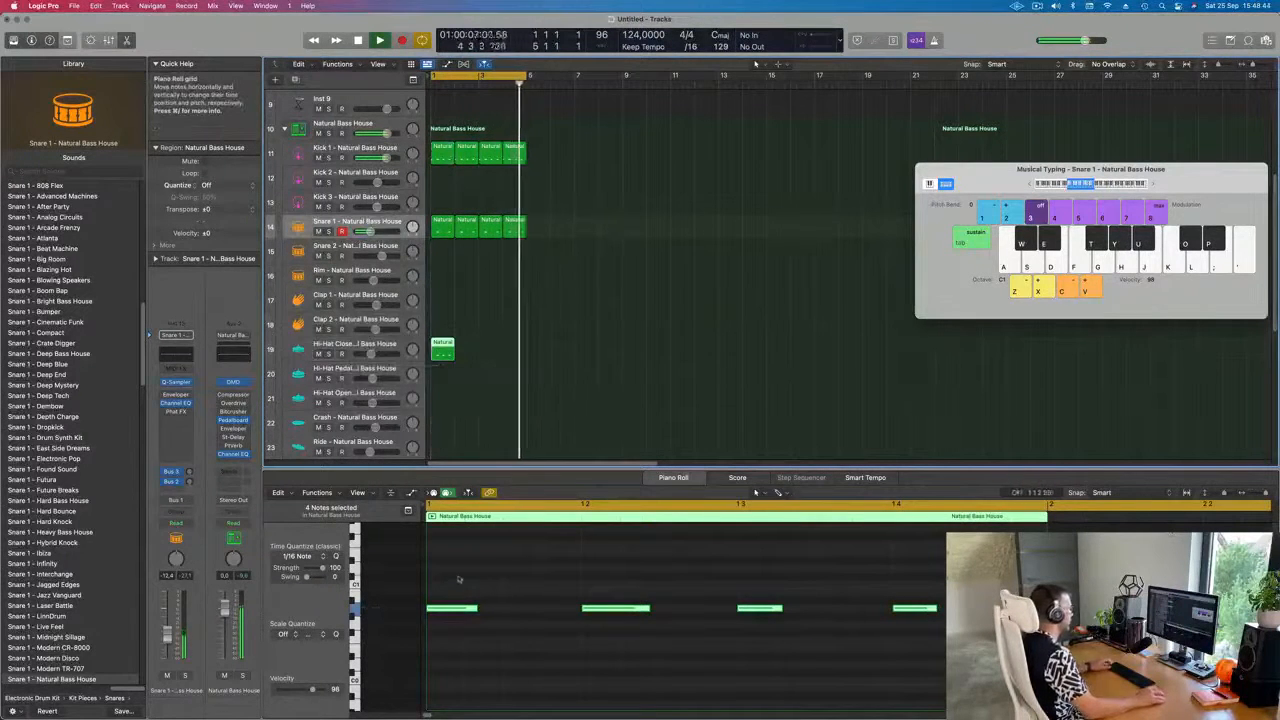
drag(456, 575, 975, 657)
key(alt+Right)
key(alt+Right)
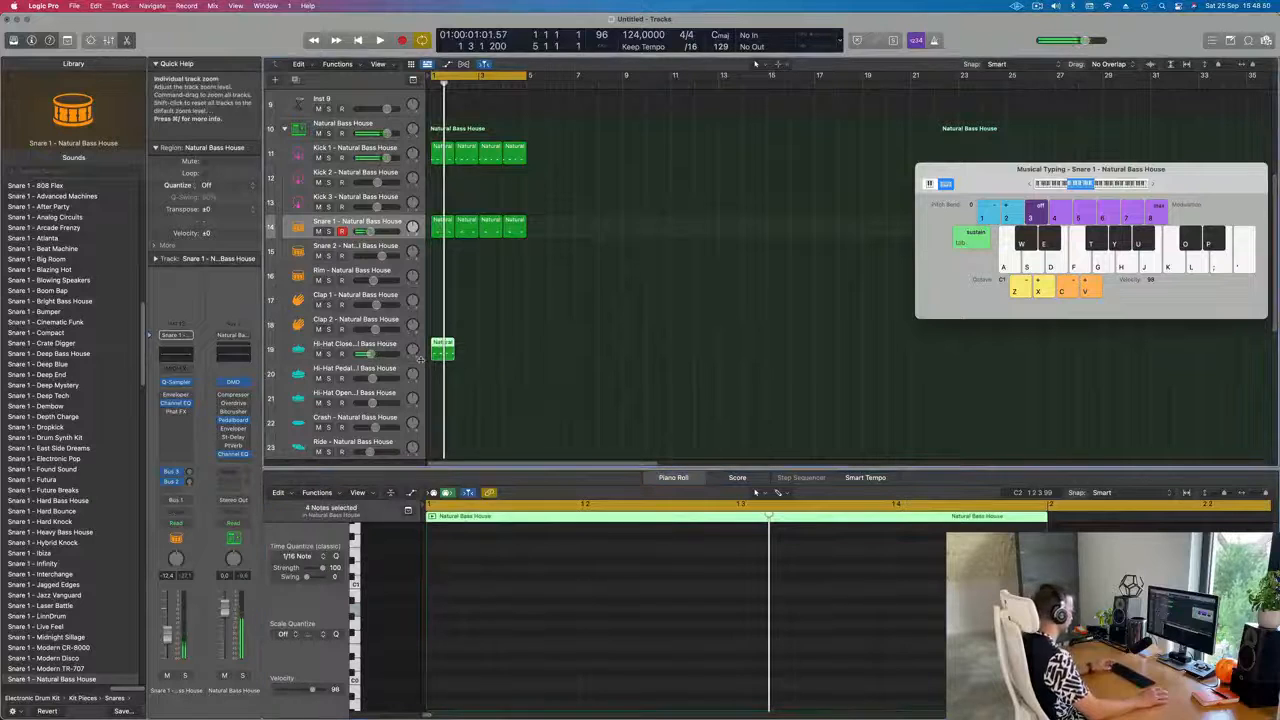
Repeat the Hi-Hat Closed region to fill the four bars and copy its first region to the Hi-Hat Open track
key(super+r)
scroll(594, 352, down, 6)
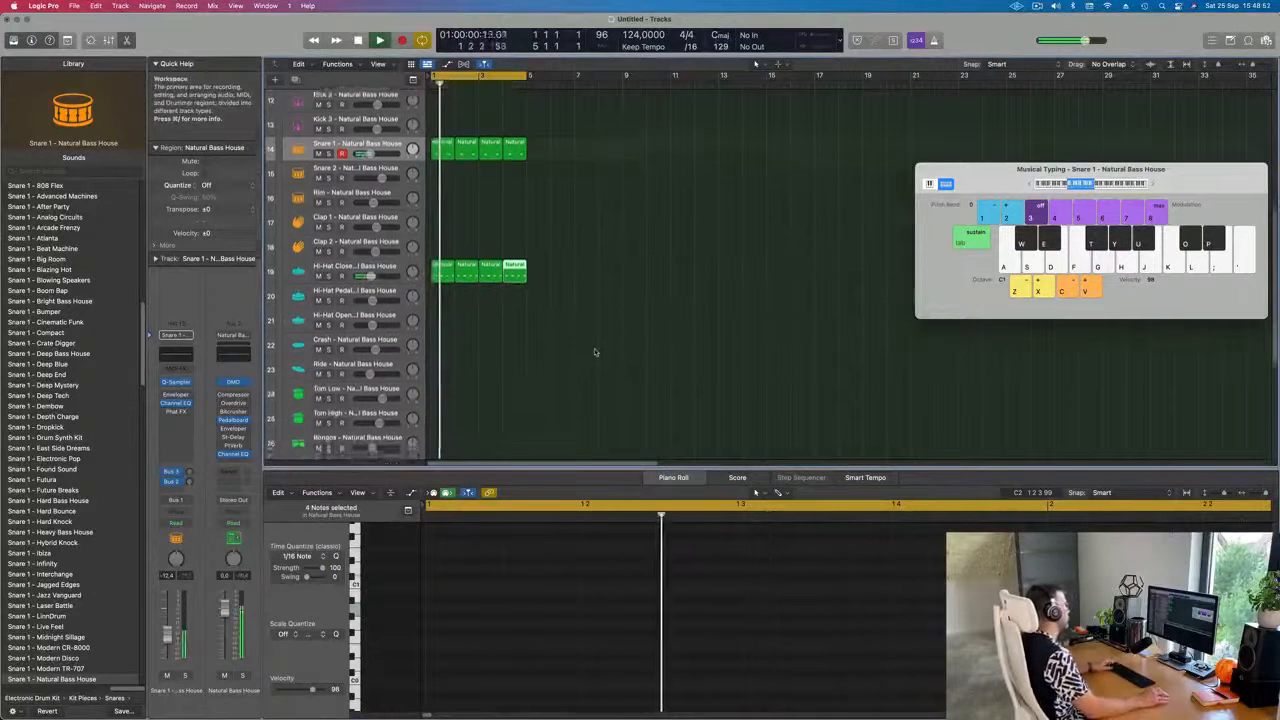
drag(434, 205, 439, 251)
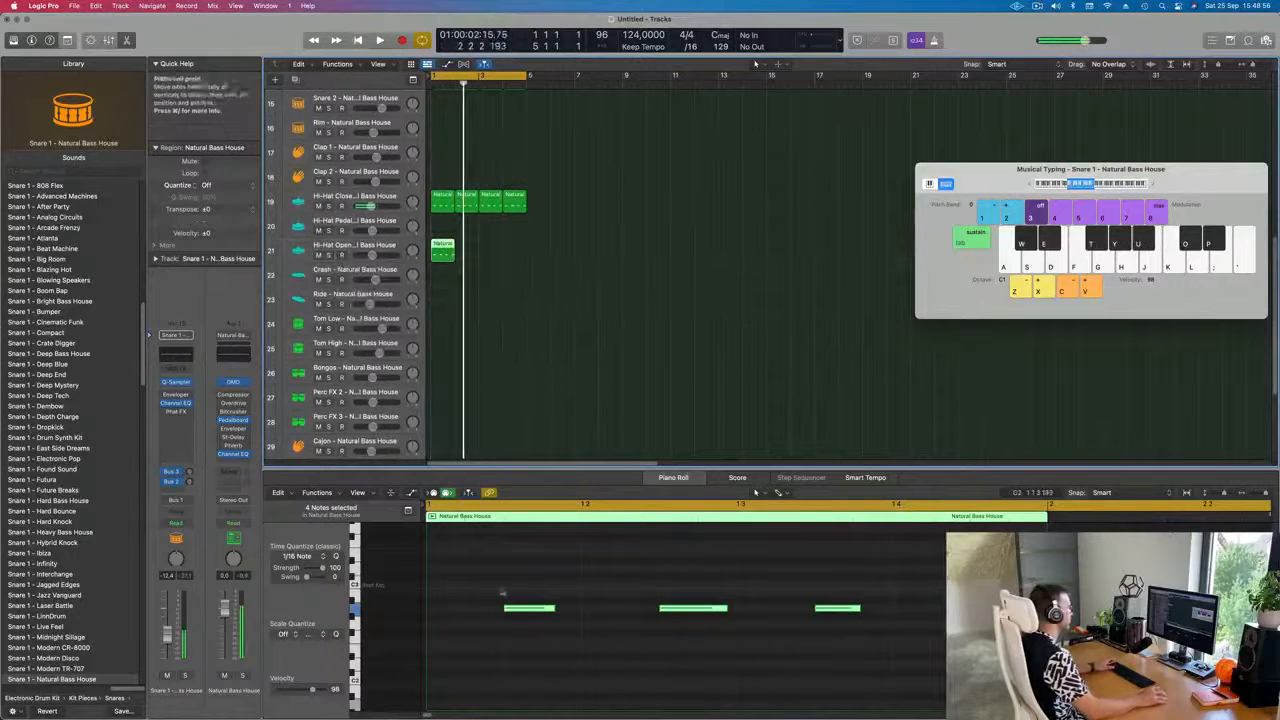
Keep only the last offbeat note in the Hi-Hat Open region and repeat the region to fill the four bars
click(546, 275)
click(443, 254)
key(super+r)
key(super+r)
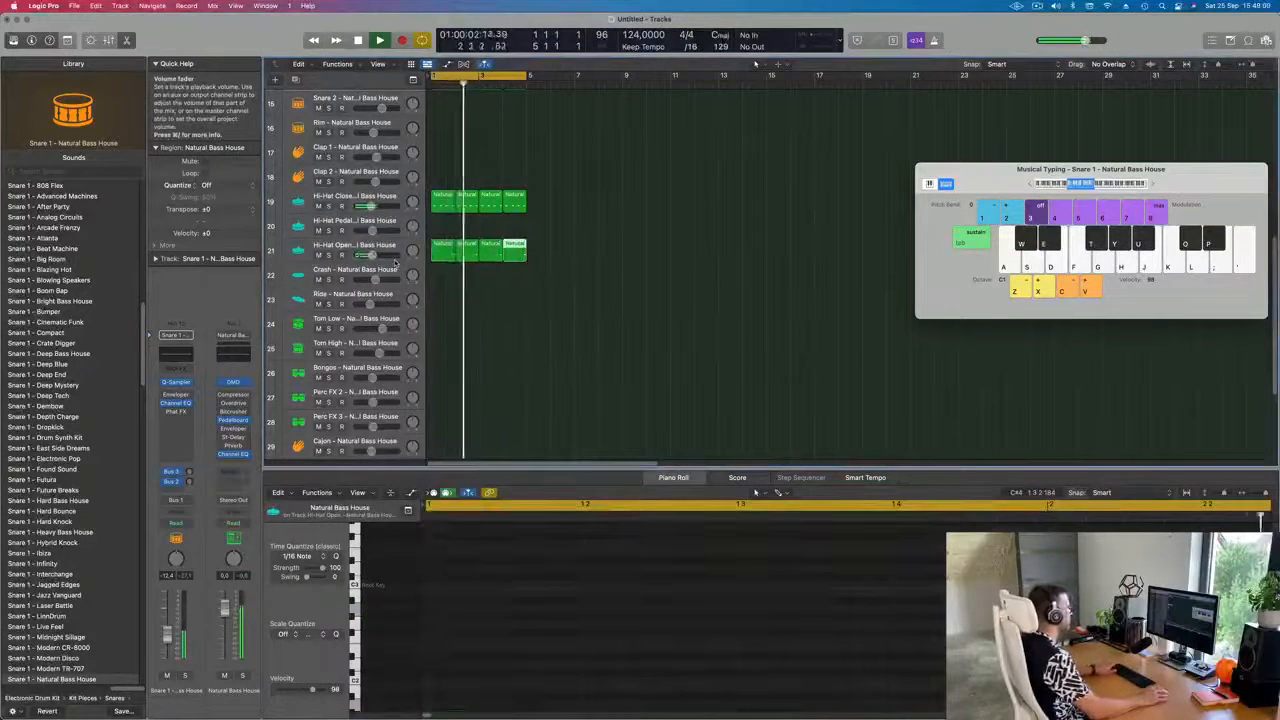
In the open hi-hat's Quick Sampler, set the sample end to 0.382 s and add a 0.295 s fade-out
drag(577, 256, 441, 252)
click(352, 246)
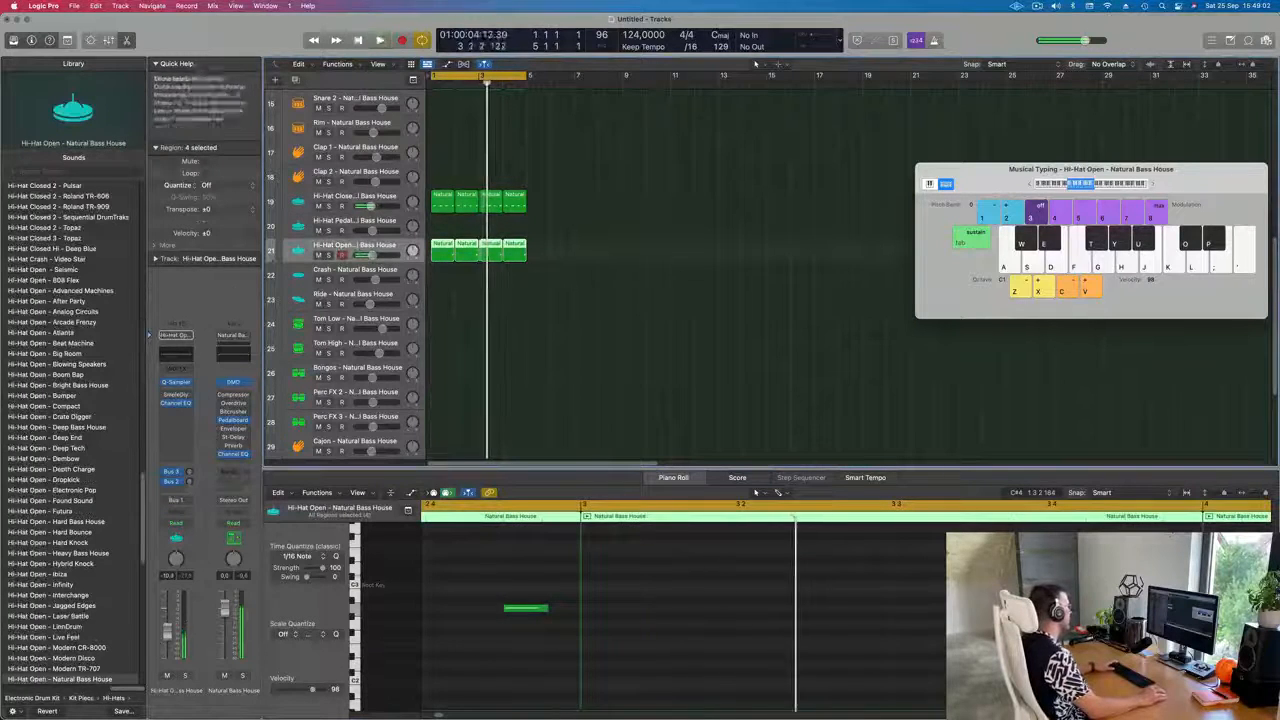
click(176, 383)
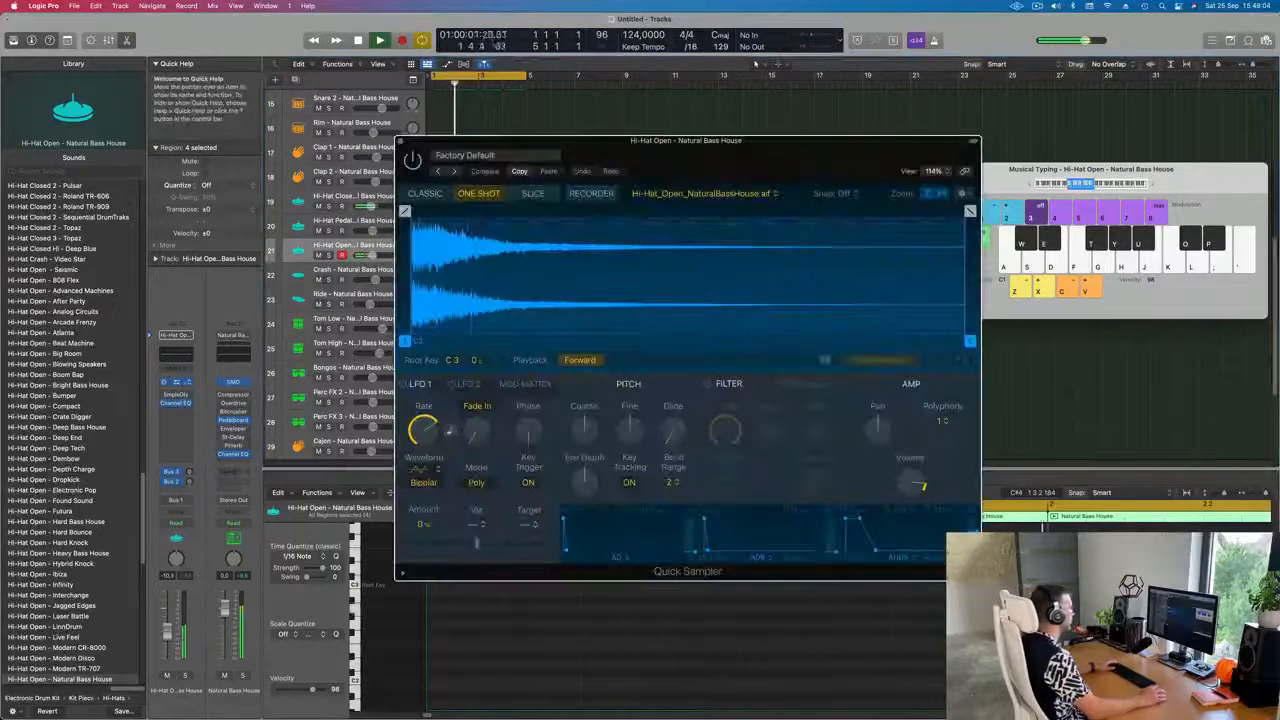
drag(965, 340, 560, 335)
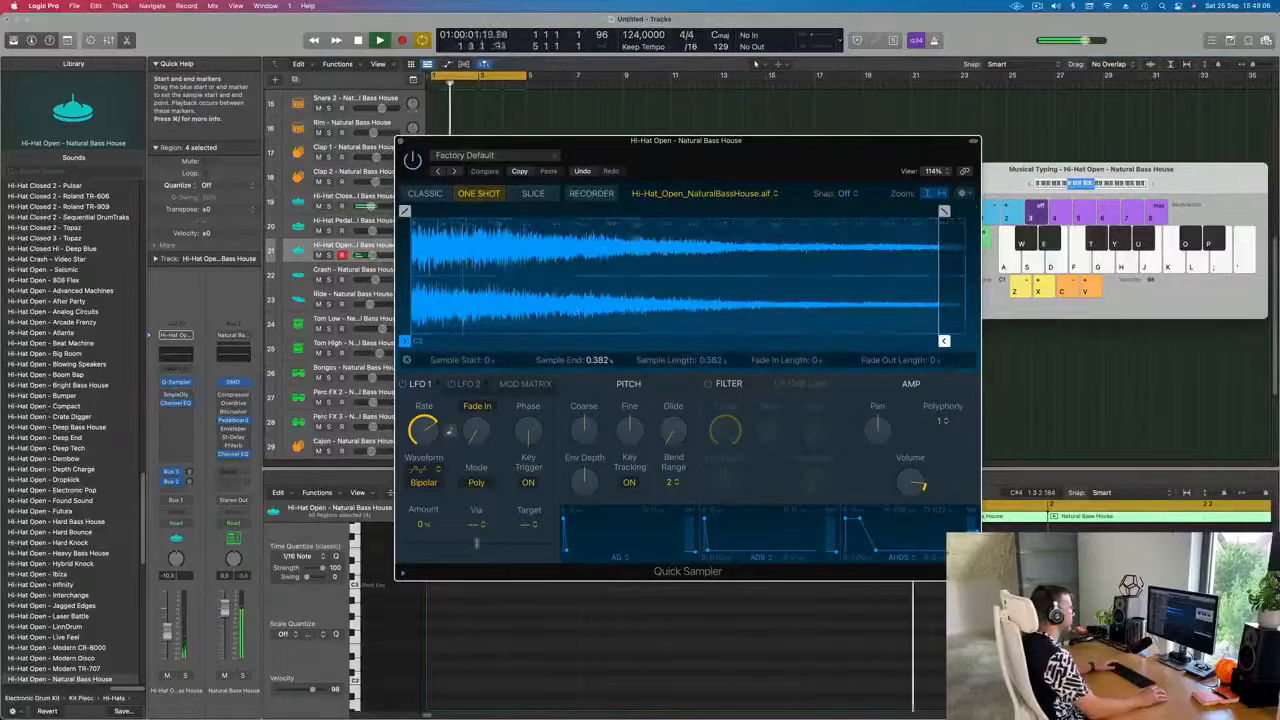
drag(944, 210, 537, 211)
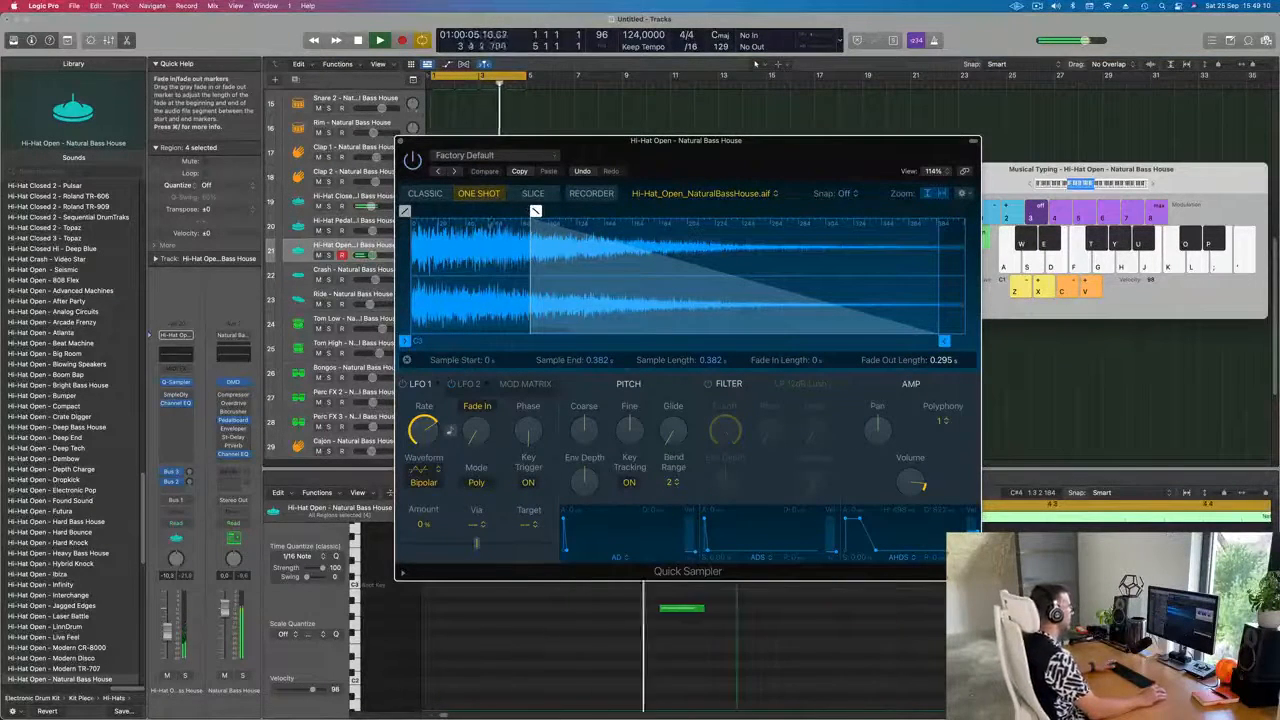
key(super+w)
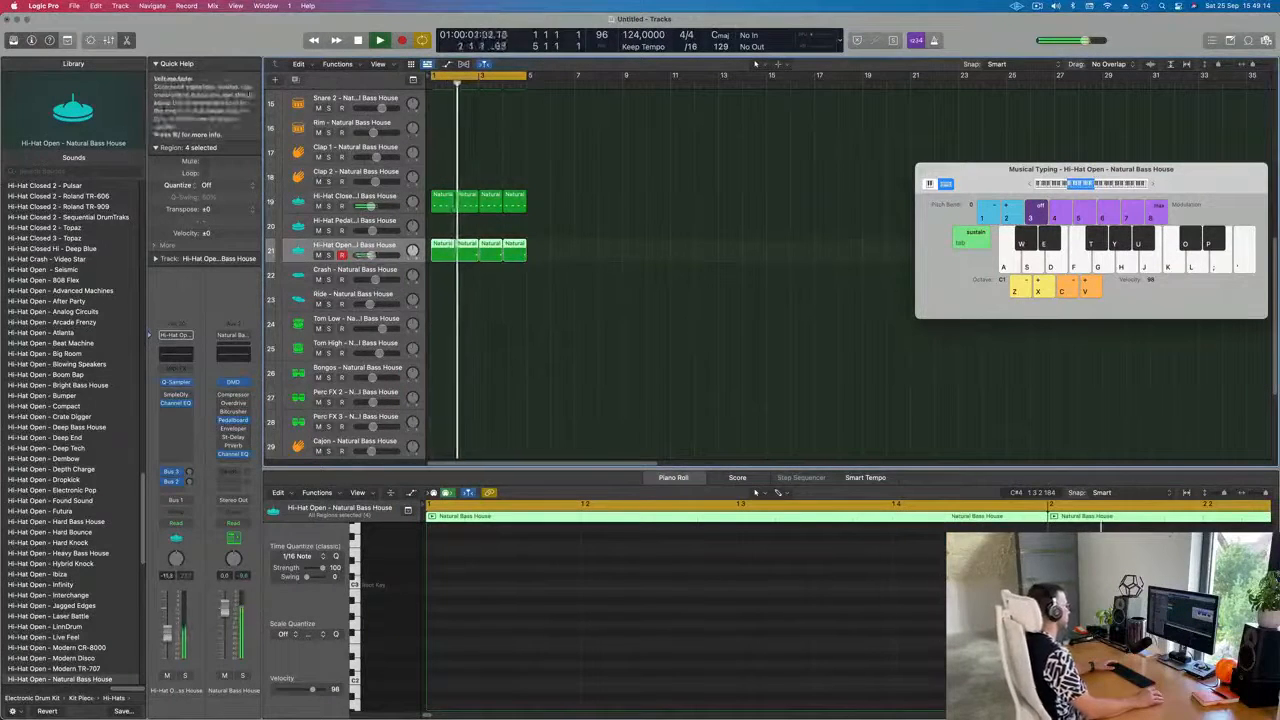
Copy the first Hi-Hat Closed region to the Shaker track, aligned to the start of bar 1
scroll(656, 302, down, 3)
scroll(655, 304, down, 4)
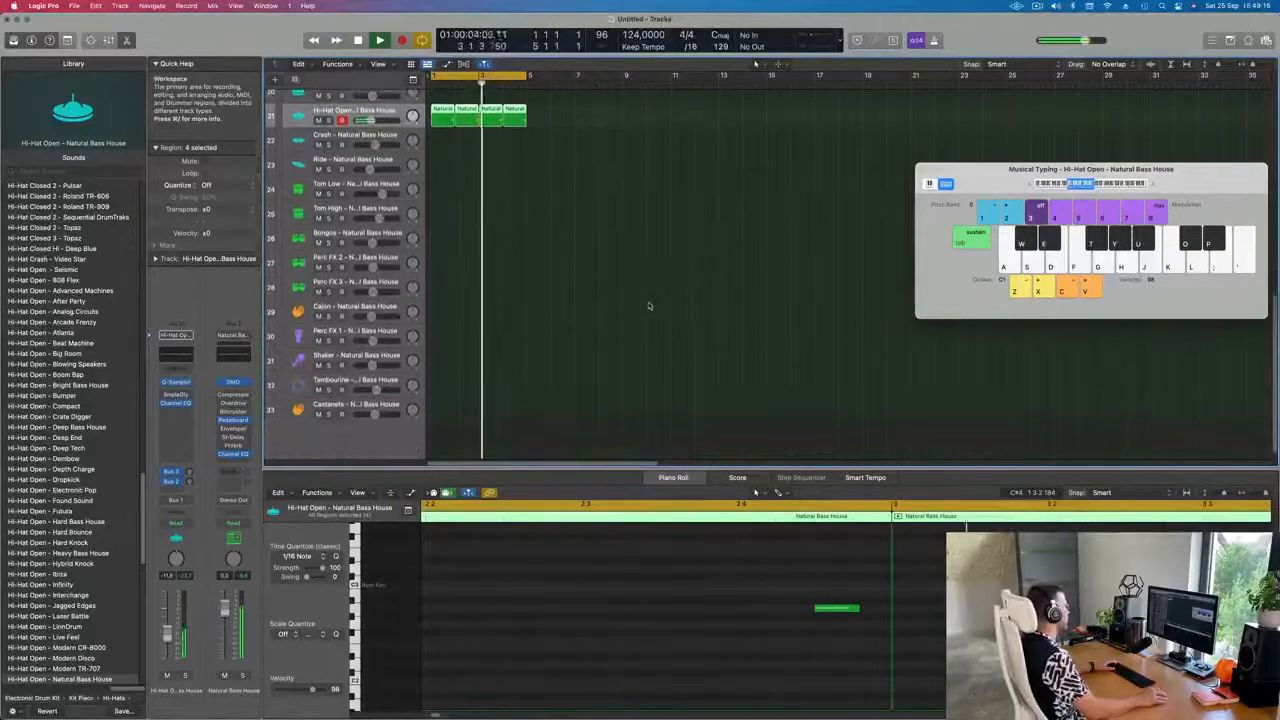
scroll(480, 150, up, 5)
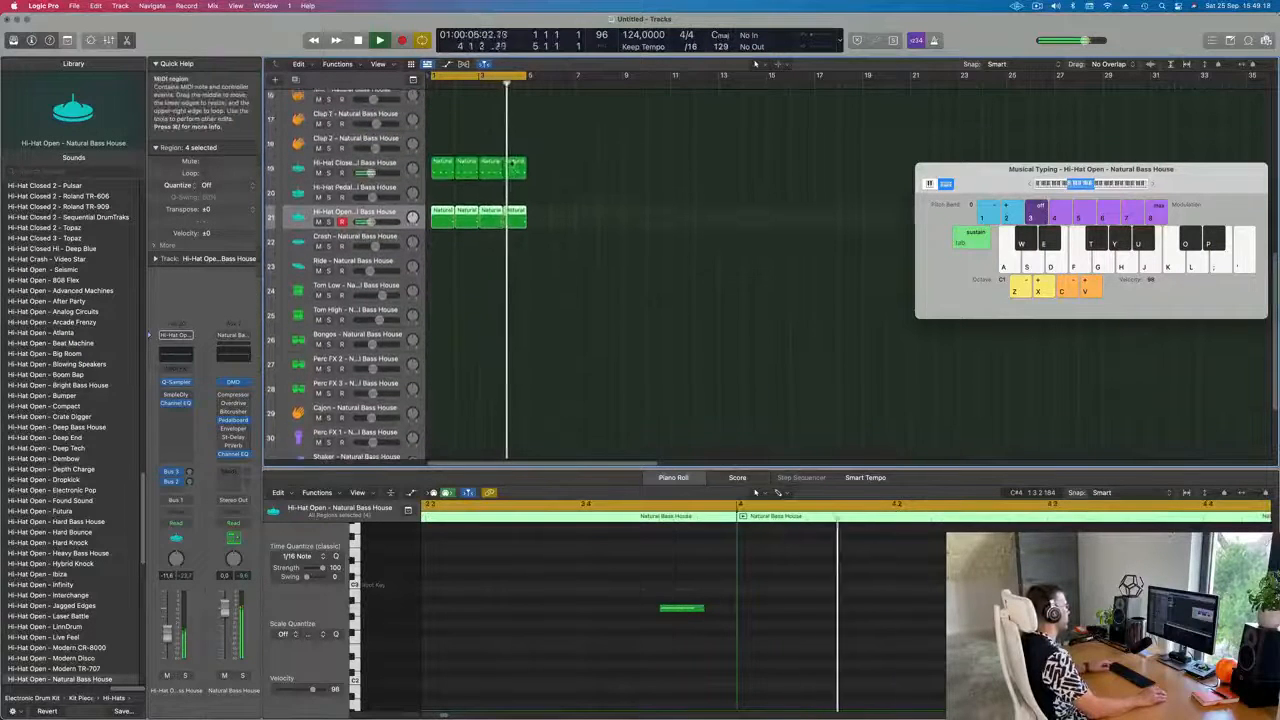
drag(441, 164, 449, 350)
key(space)
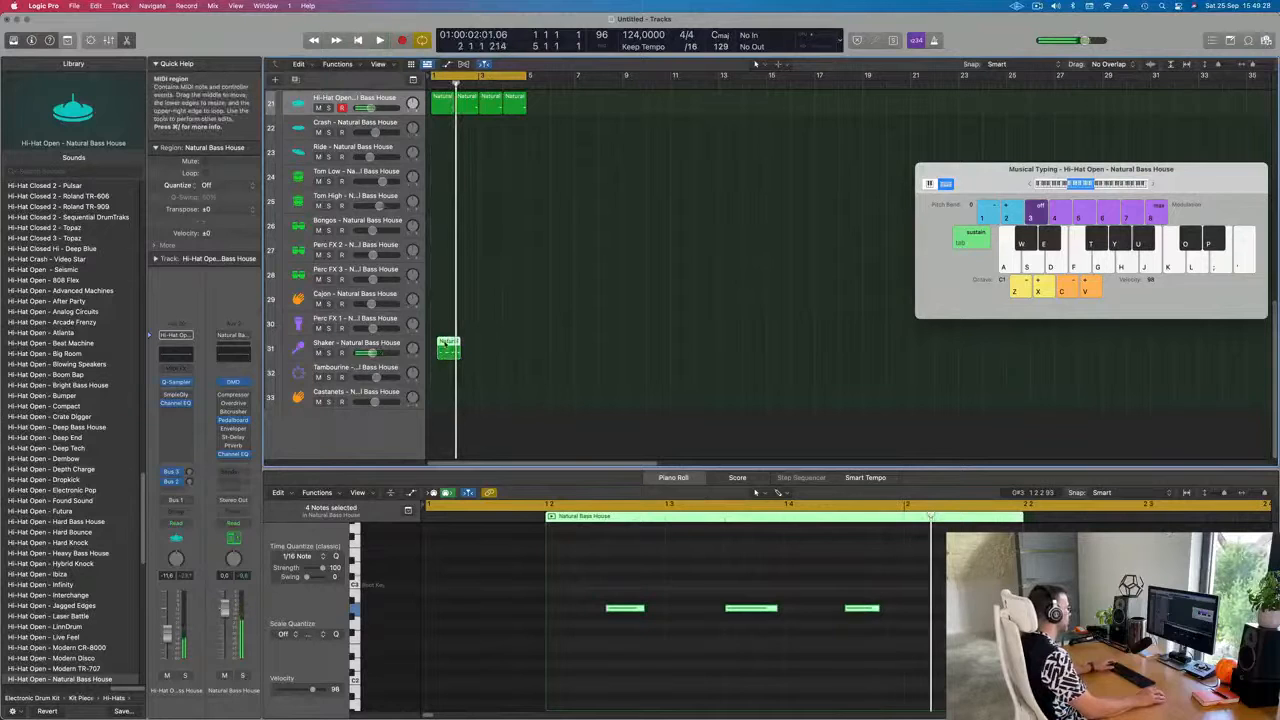
drag(445, 345, 438, 347)
key(space)
Shorten, shift and copy the Shaker notes to play the first, second and fourth sixteenths of every beat
drag(471, 589, 900, 640)
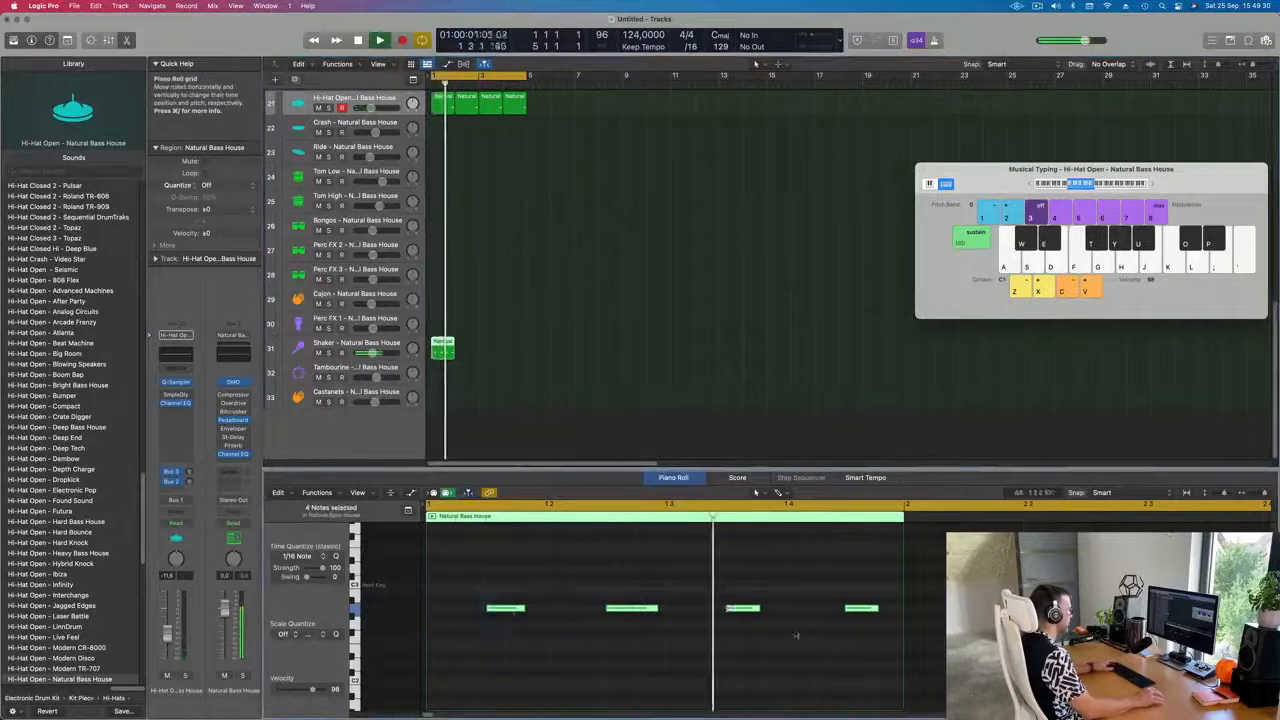
key(Return)
key(space)
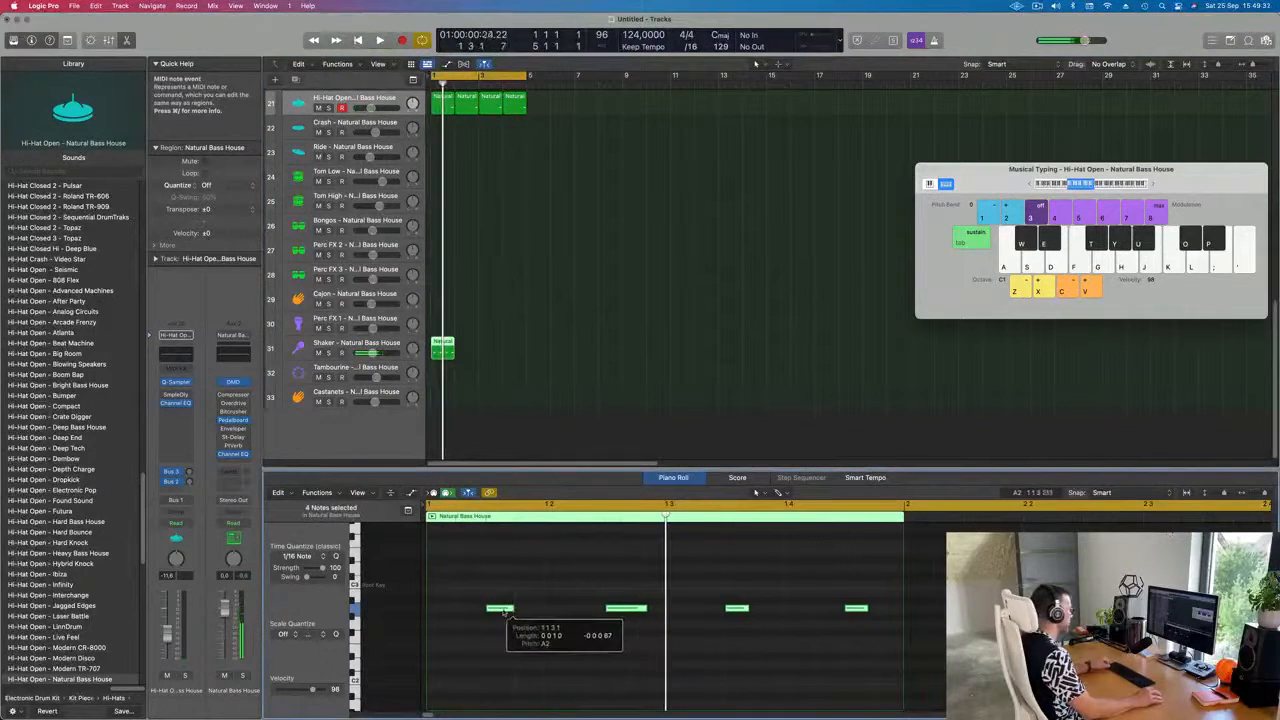
drag(489, 610, 537, 618)
drag(450, 586, 838, 621)
click(576, 594)
drag(575, 594, 679, 609)
click(681, 608)
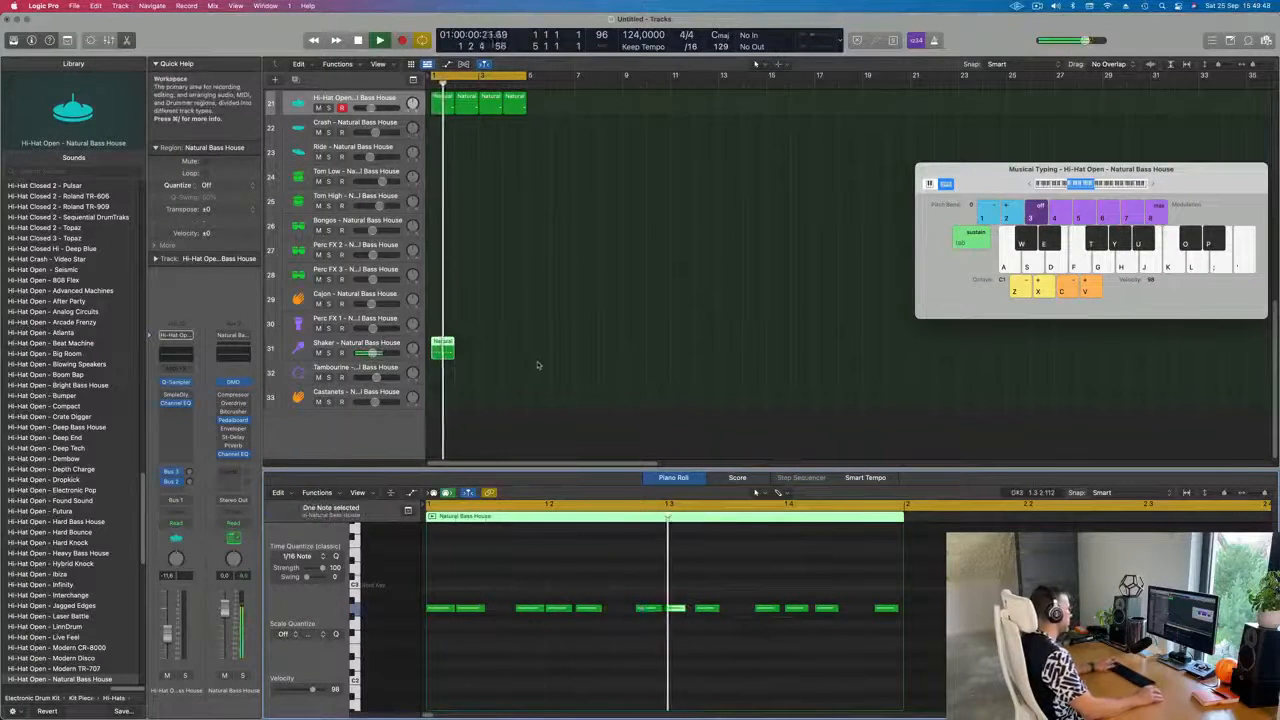
Set the Shaker track's volume to -15.6 dB
click(300, 349)
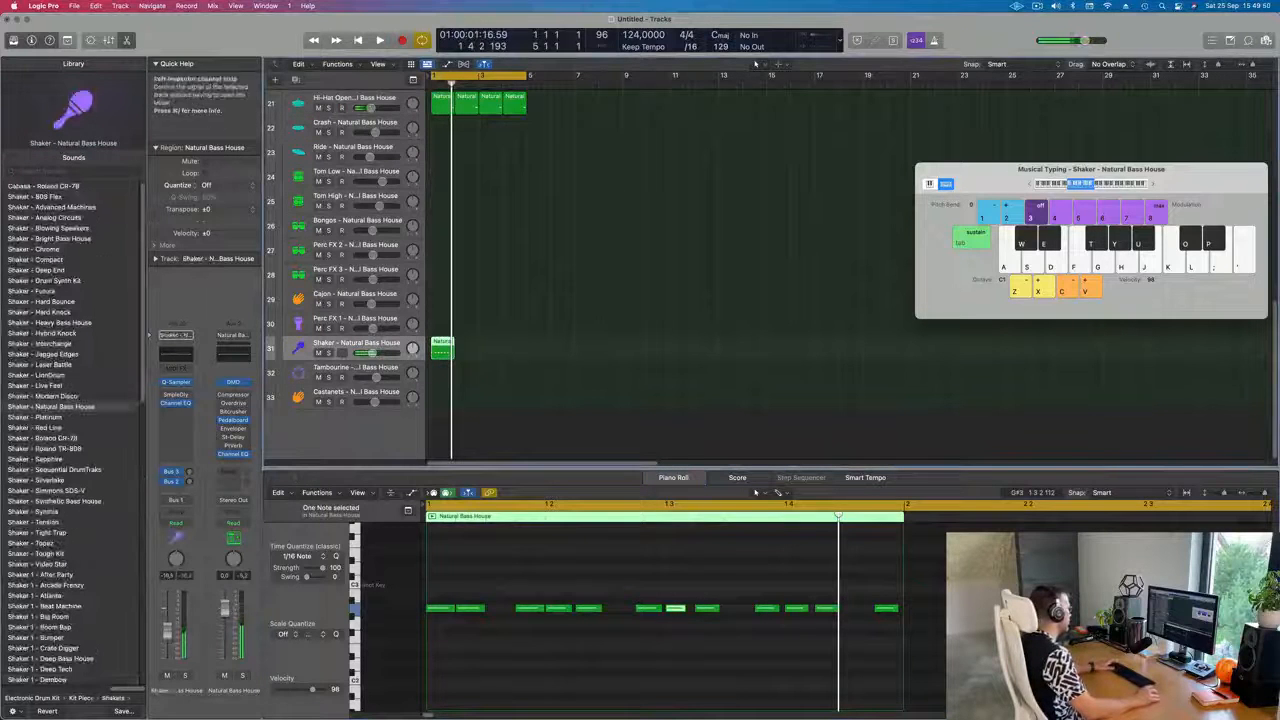
key(space)
drag(372, 353, 368, 353)
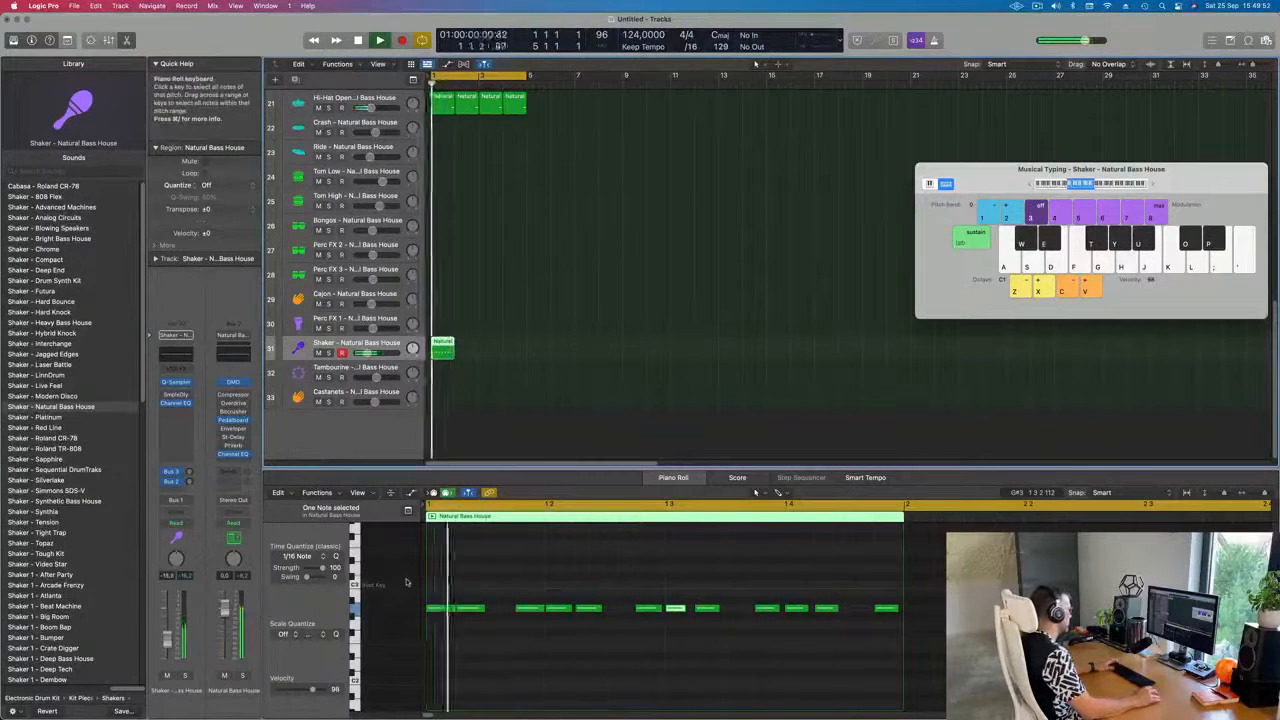
Try all 12 Shaker notes an octave lower during playback and restore their original octave
drag(424, 582, 878, 659)
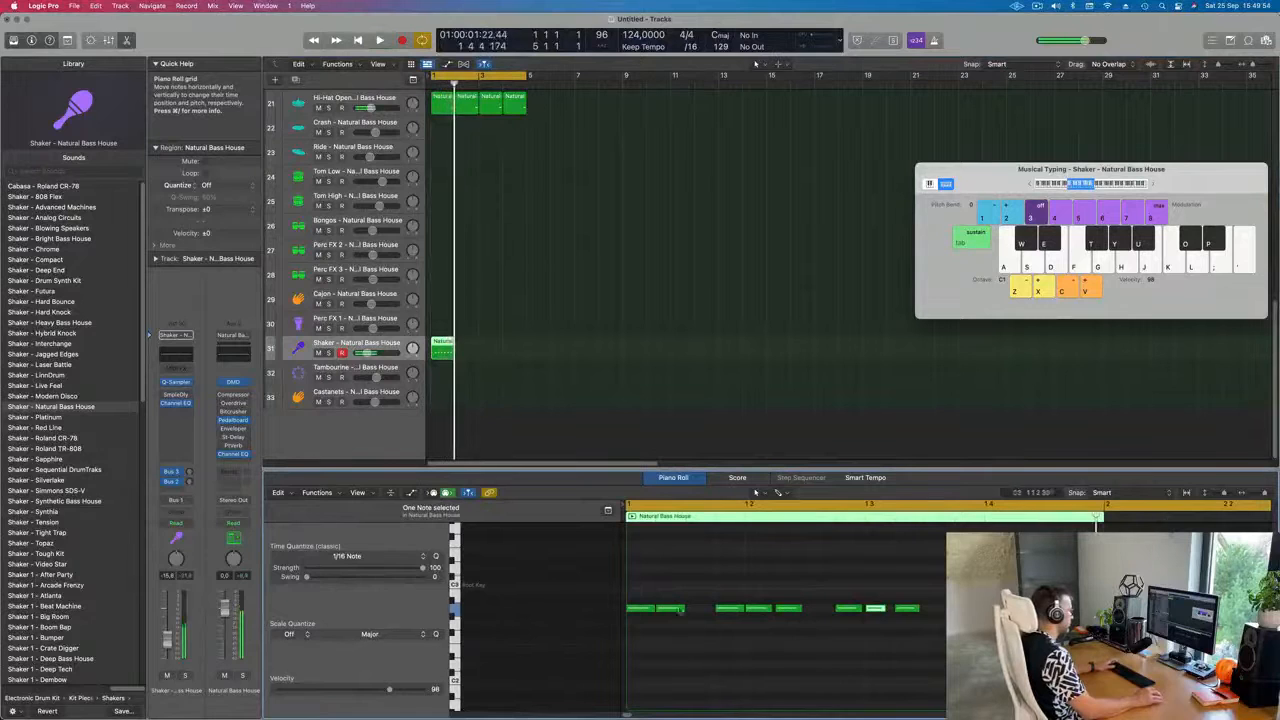
drag(651, 579, 1148, 665)
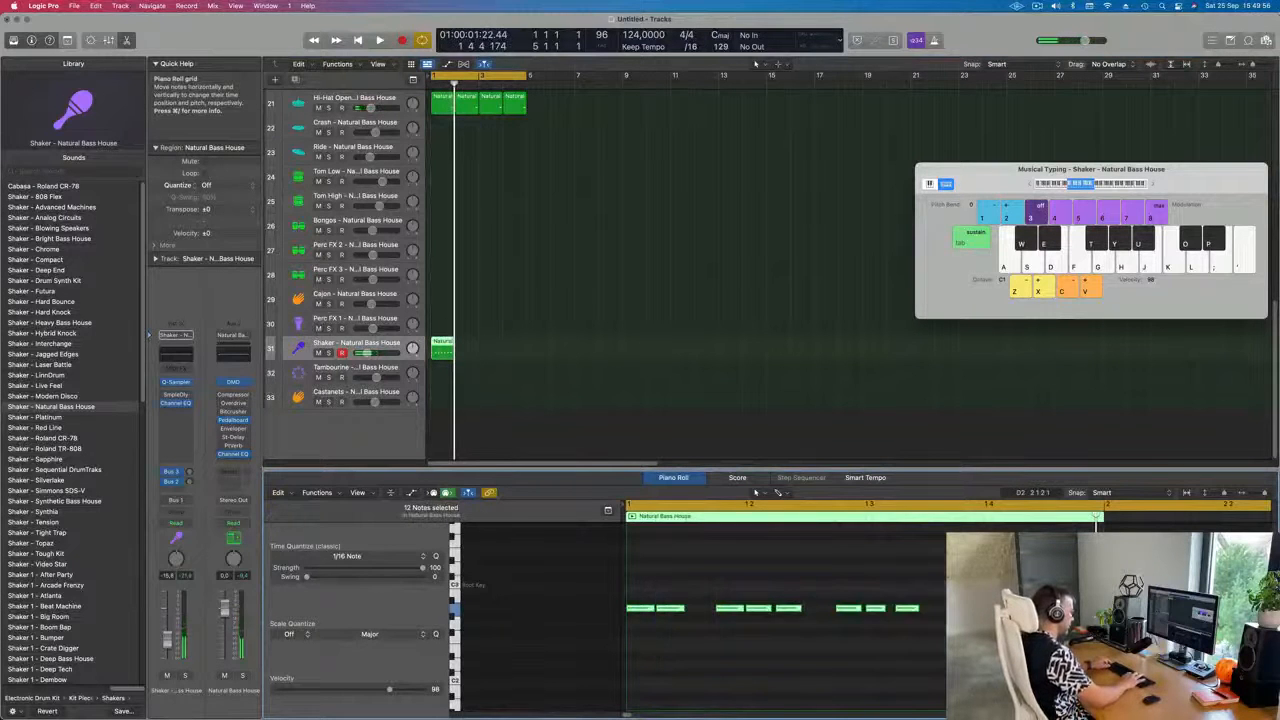
key(alt+shift+Down)
key(alt+shift+Up)
key(alt+shift+Down)
key(space)
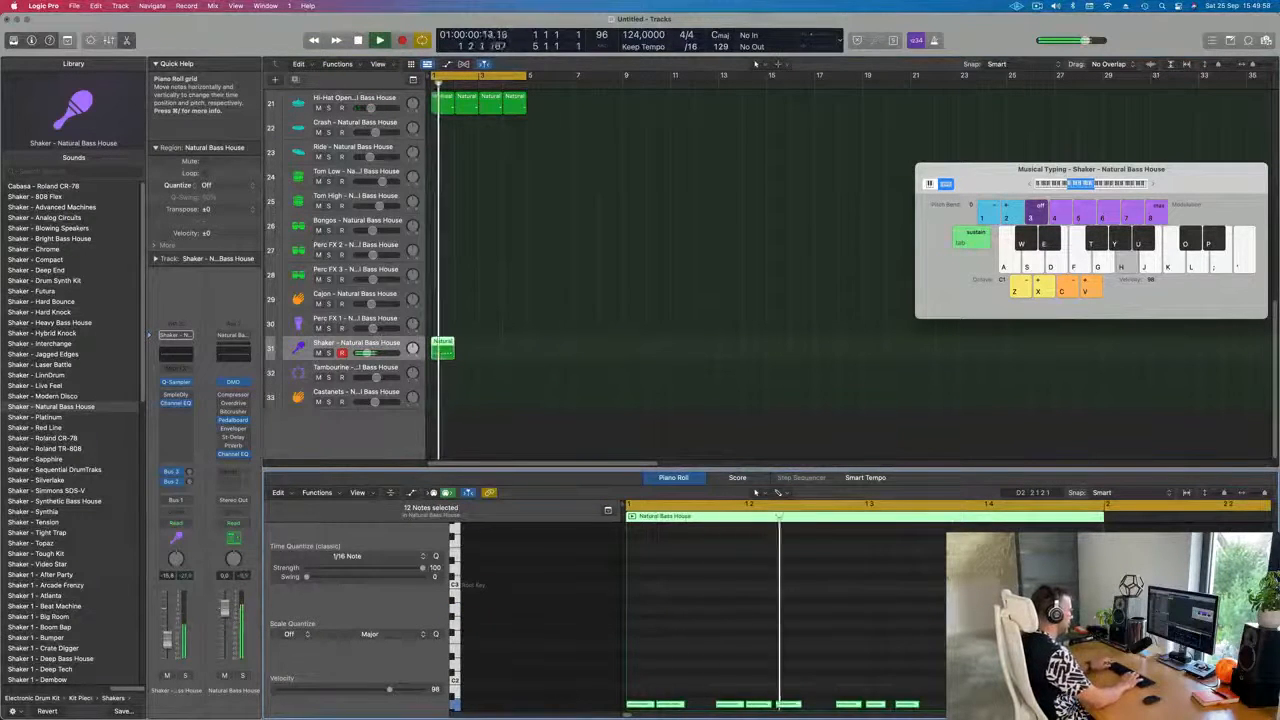
key(alt+shift+Up)
key(alt+shift+Up)
key(alt+shift+Down)
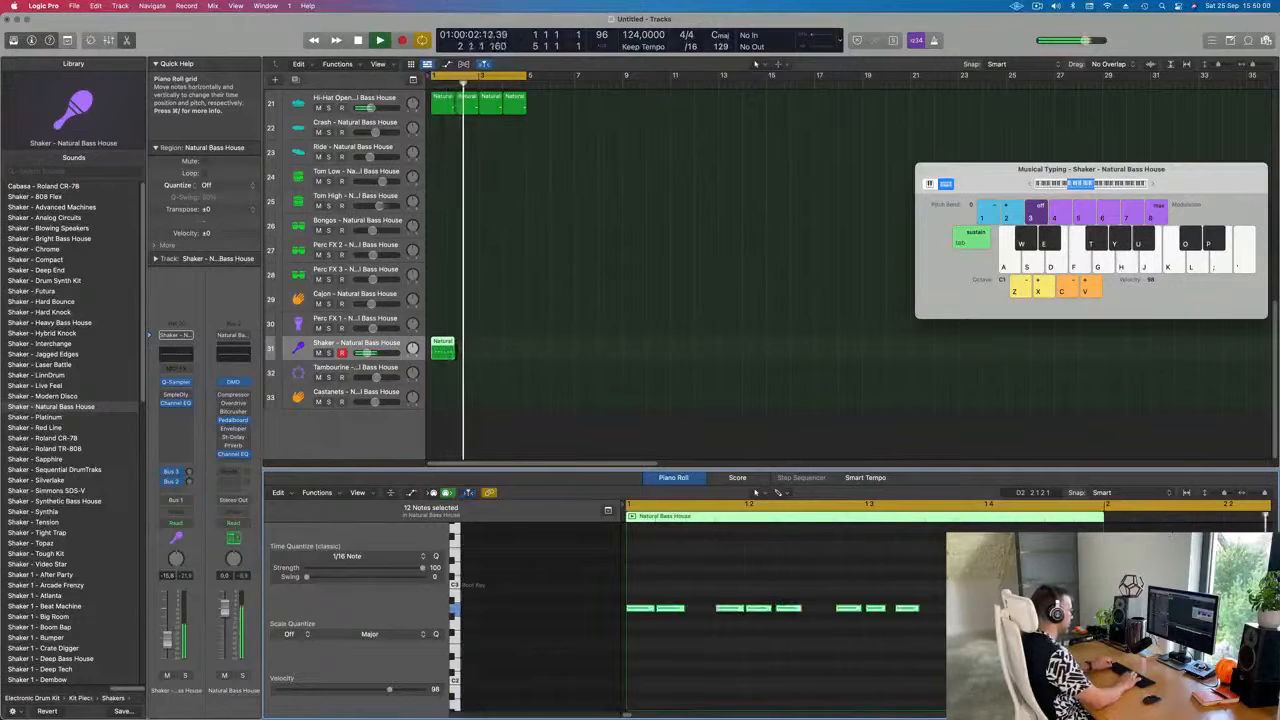
key(Return)
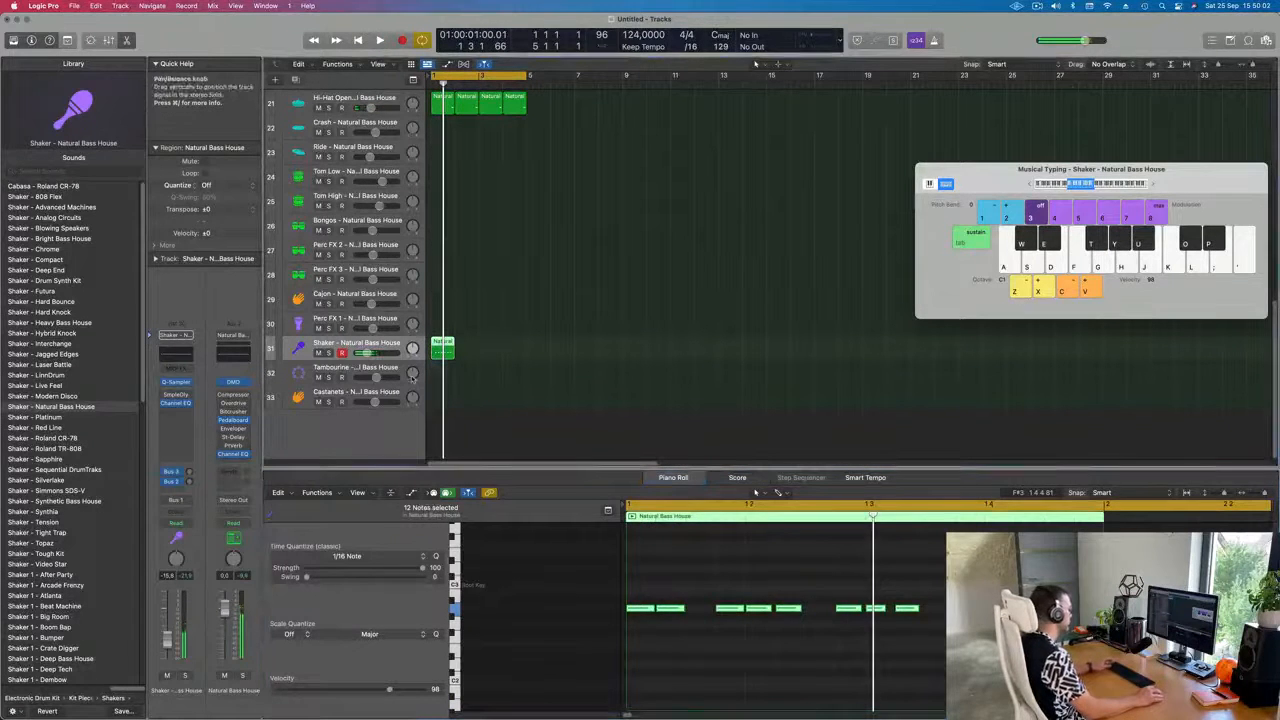
Repeat the Shaker region to fill the four bars and play the beat
key(super+r)
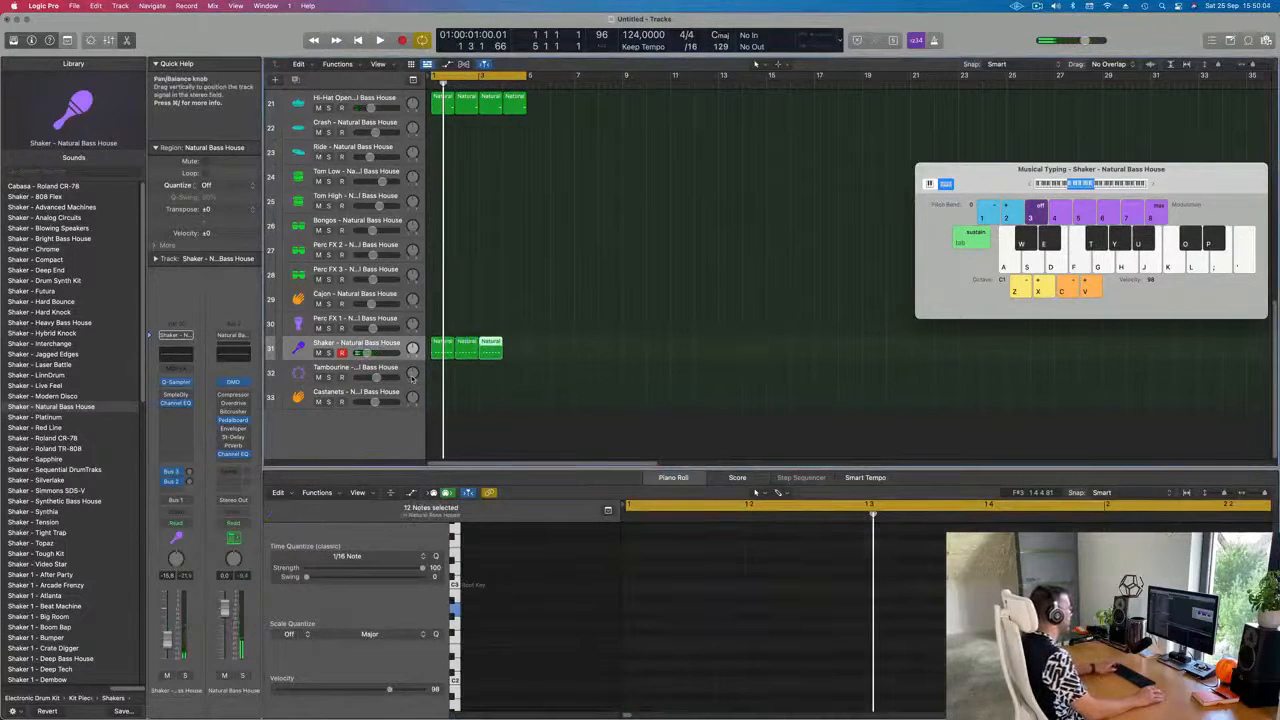
key(super+r)
click(639, 324)
key(space)
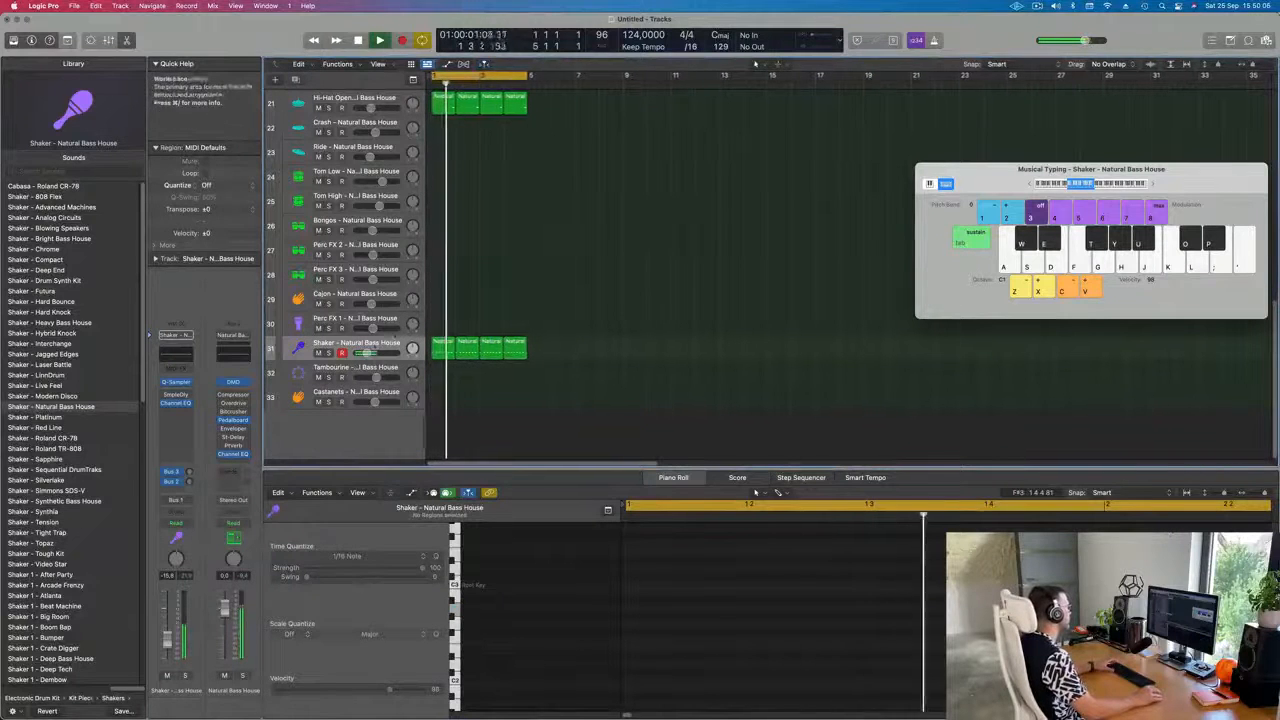
Raise the Shaker track's send level to the Bus 2 delay
click(374, 346)
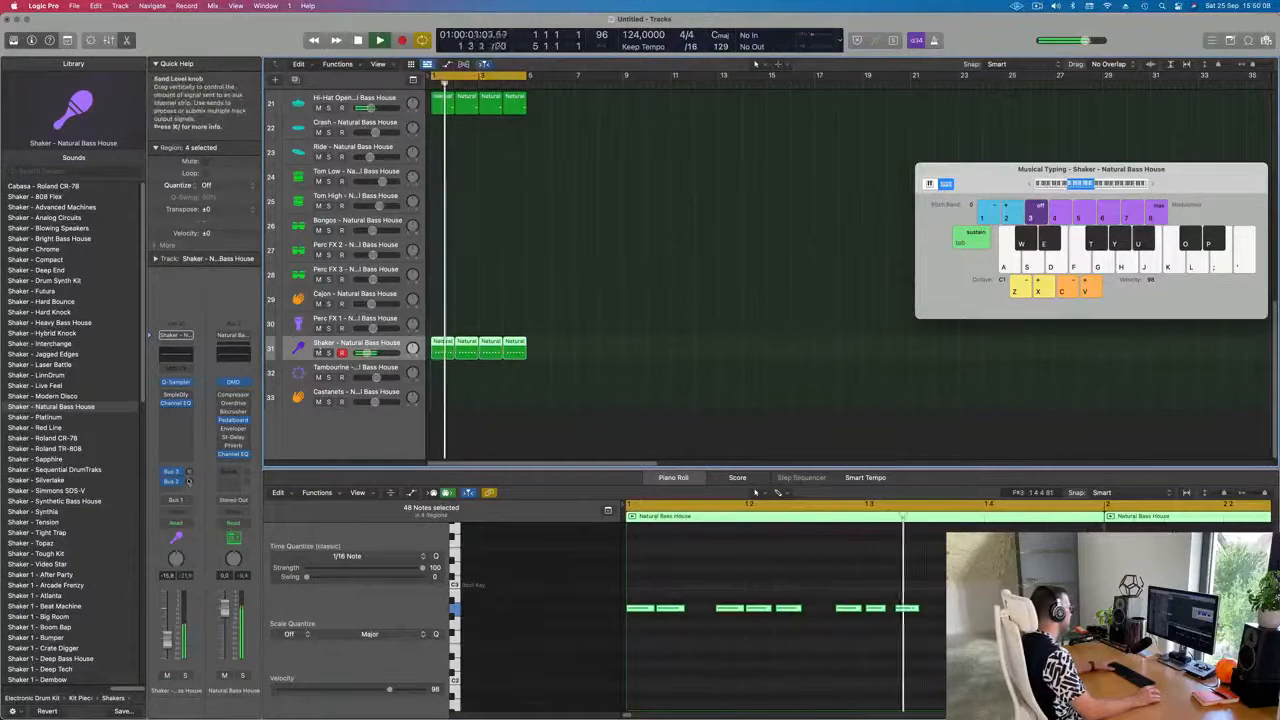
drag(189, 482, 189, 480)
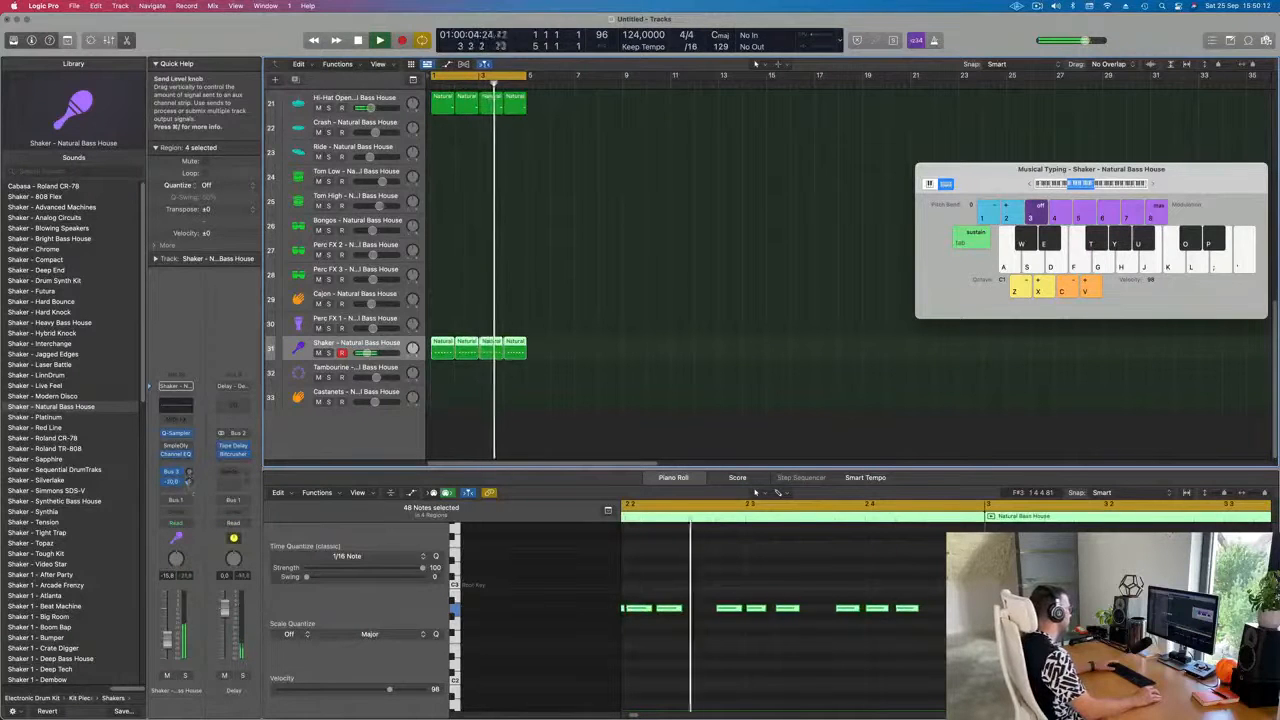
click(536, 358)
Select the Inst 1 track and open its Alchemy instrument
scroll(536, 358, up, 5)
scroll(536, 358, up, 10)
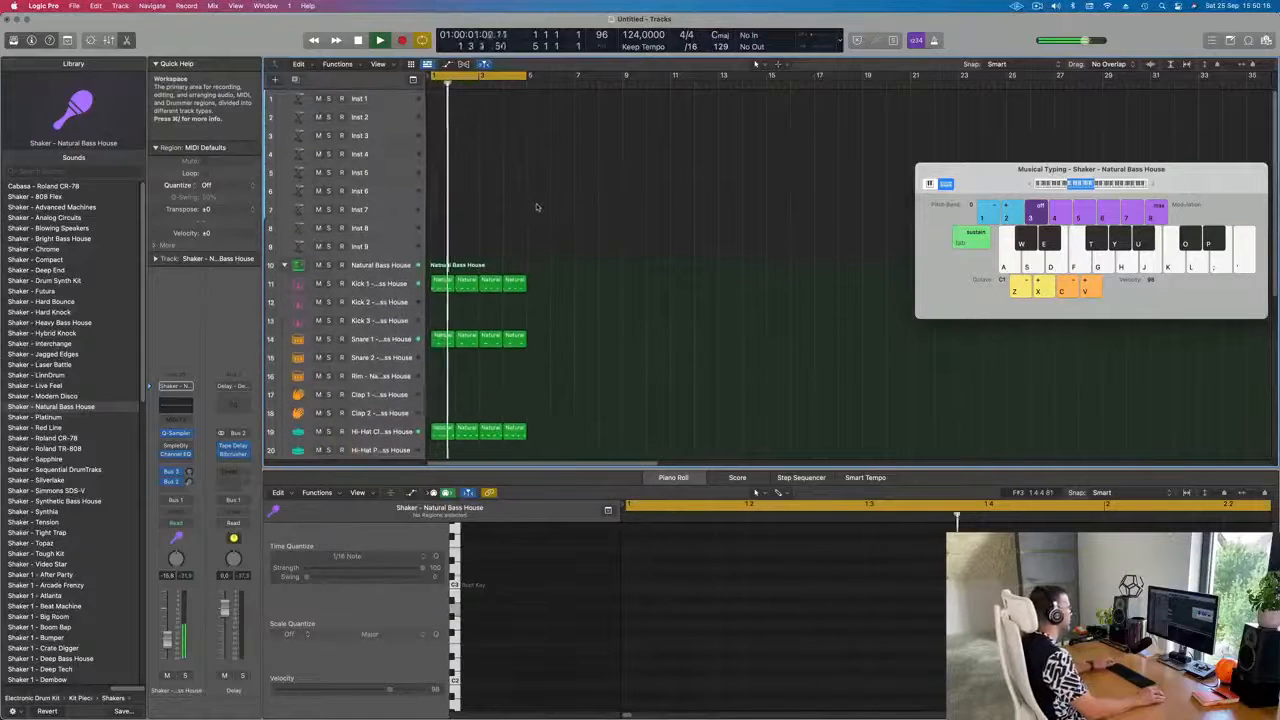
click(390, 100)
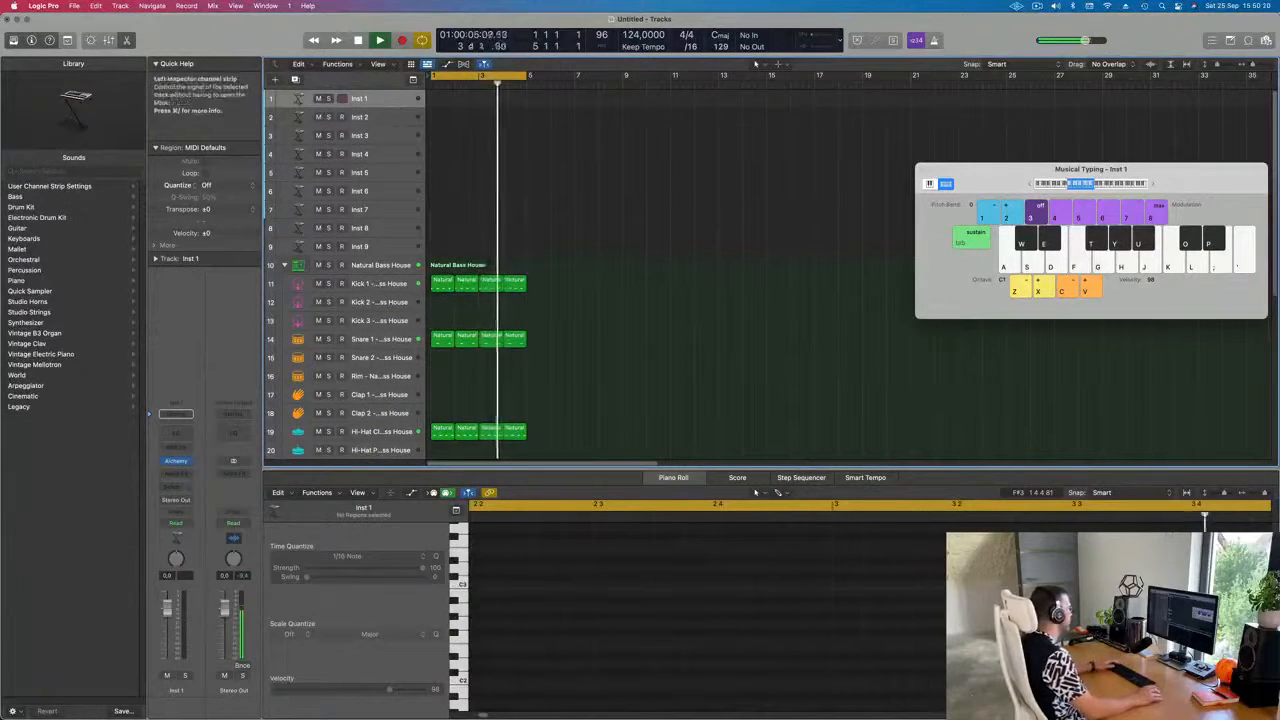
key(Return)
click(176, 461)
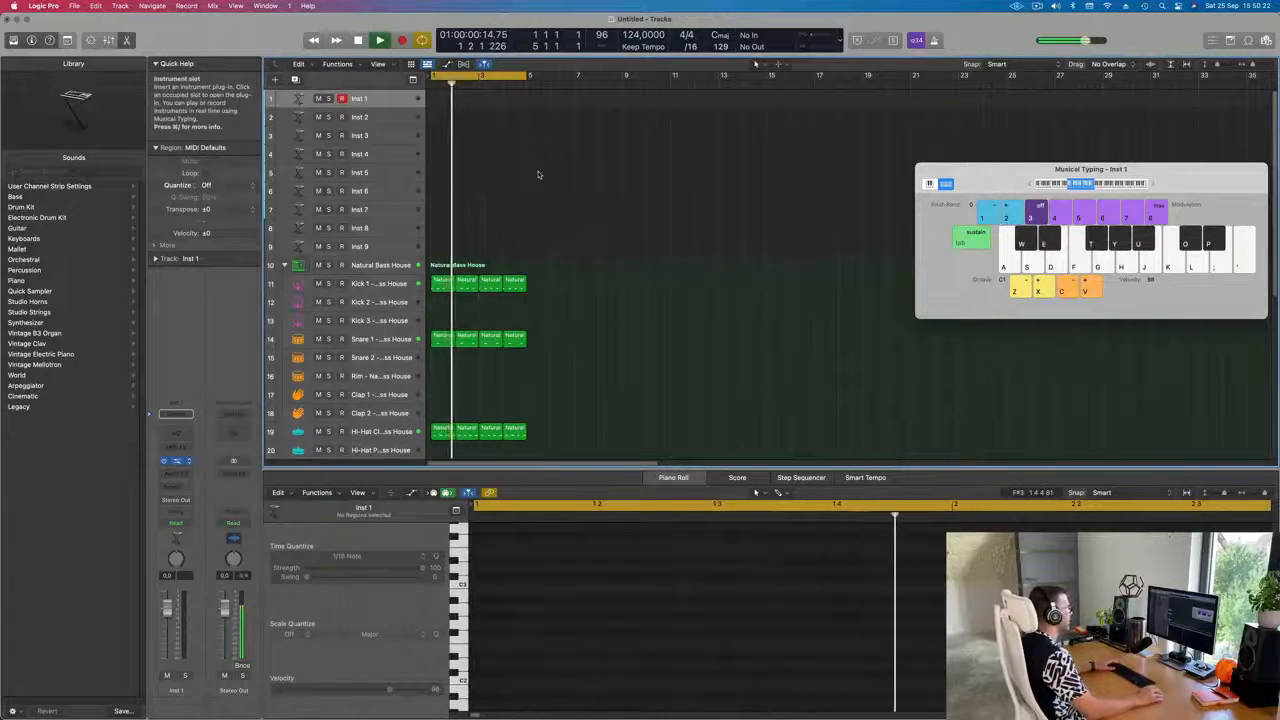
Repeat all the drum regions until the beat fills 16 bars
key(super+a)
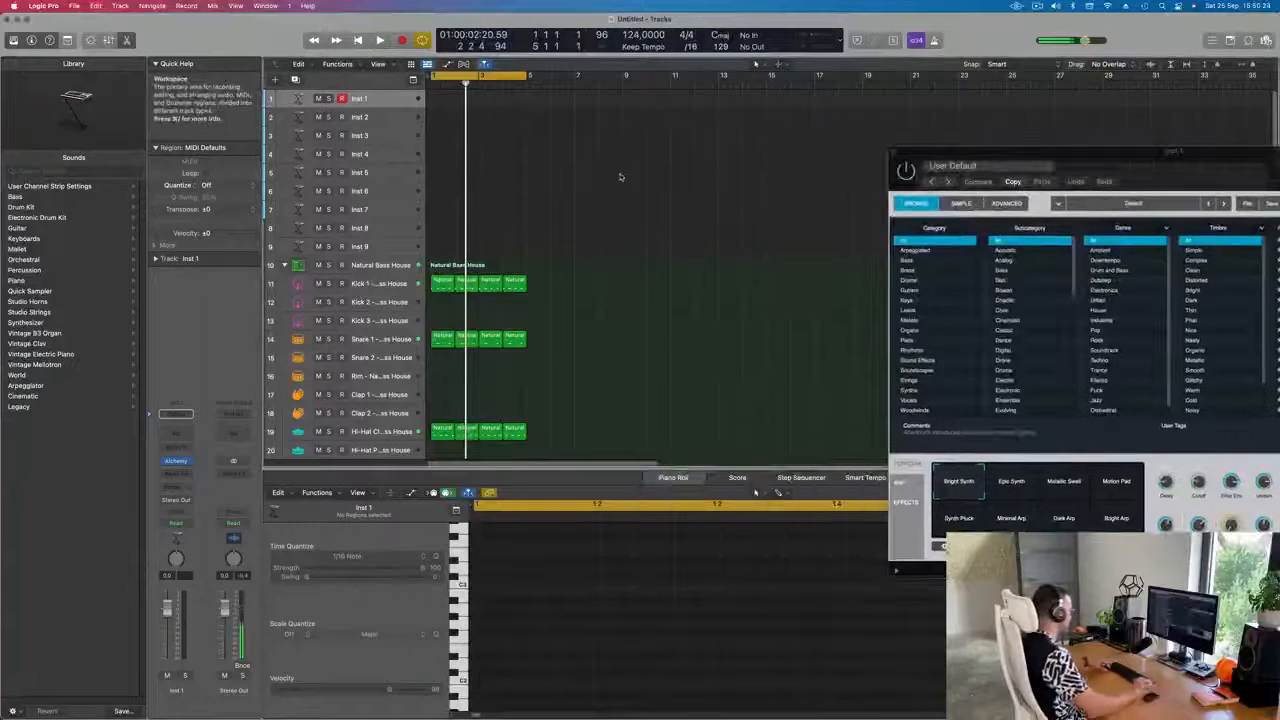
key(super+r)
key(super+r)
key(super+r)
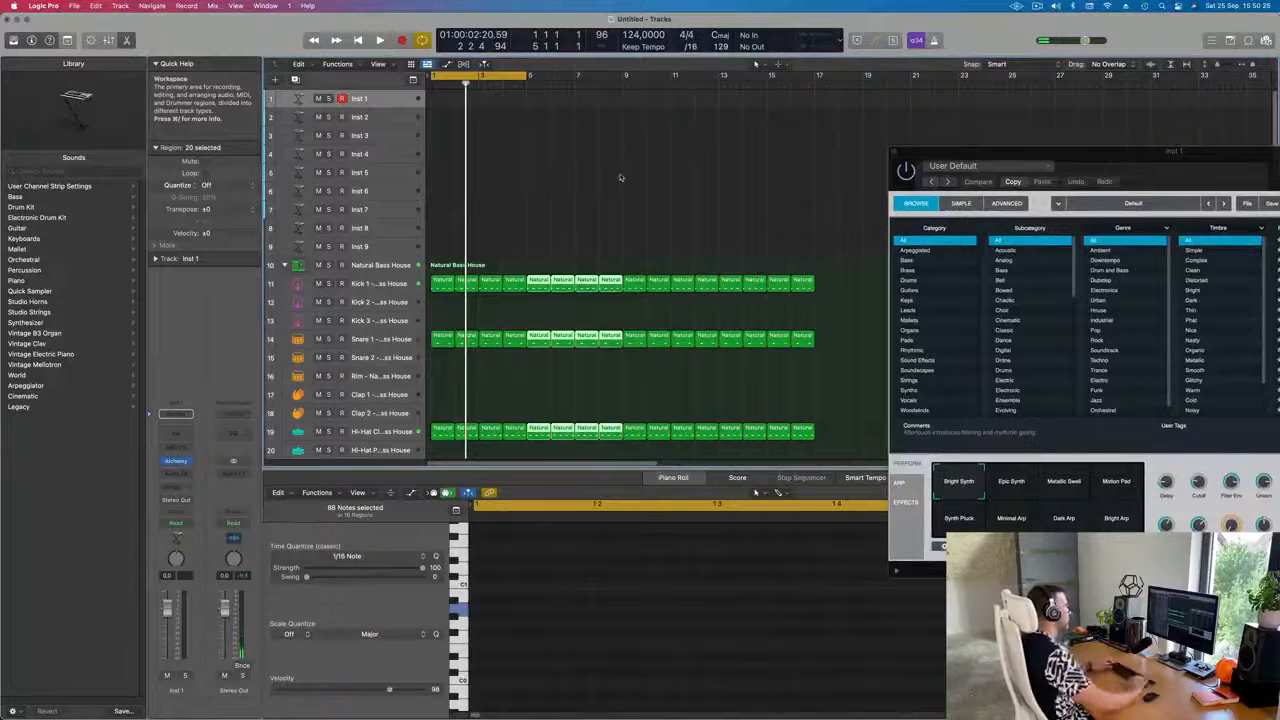
Extend the cycle range to bar 17 so that playback loops all 16 bars
key(space)
key(super+Left)
key(super+Left)
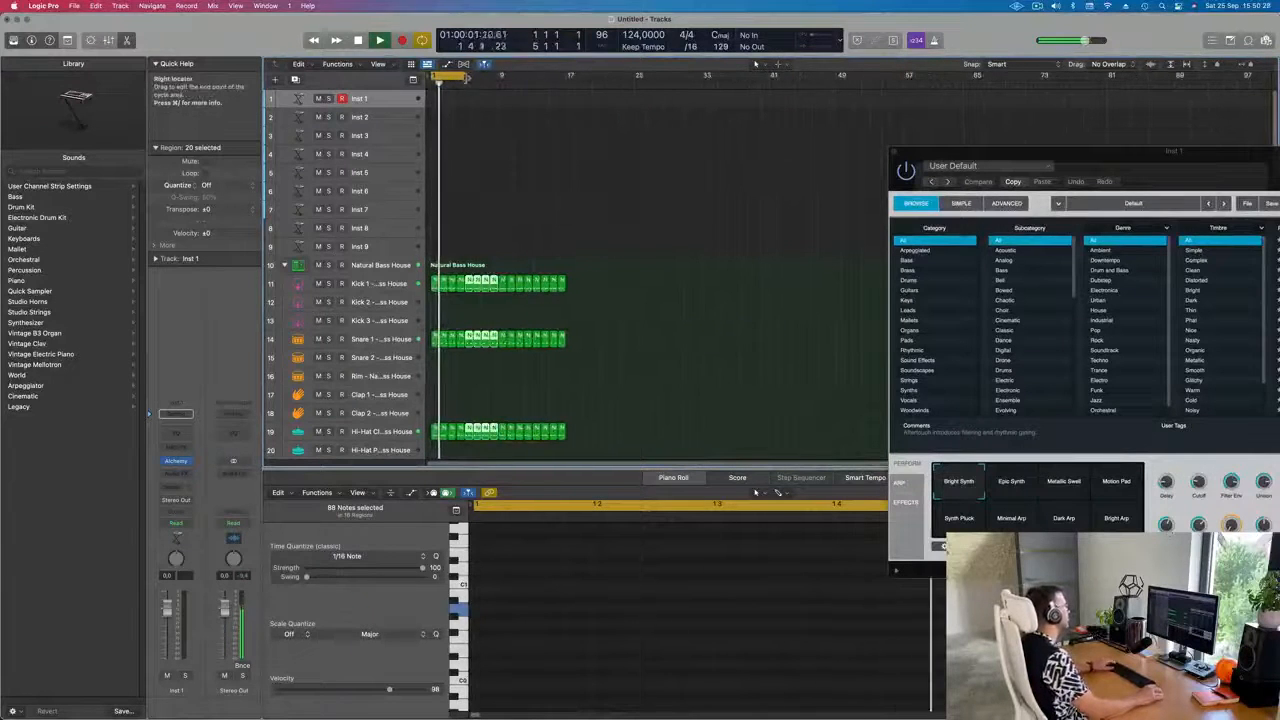
drag(465, 76, 570, 76)
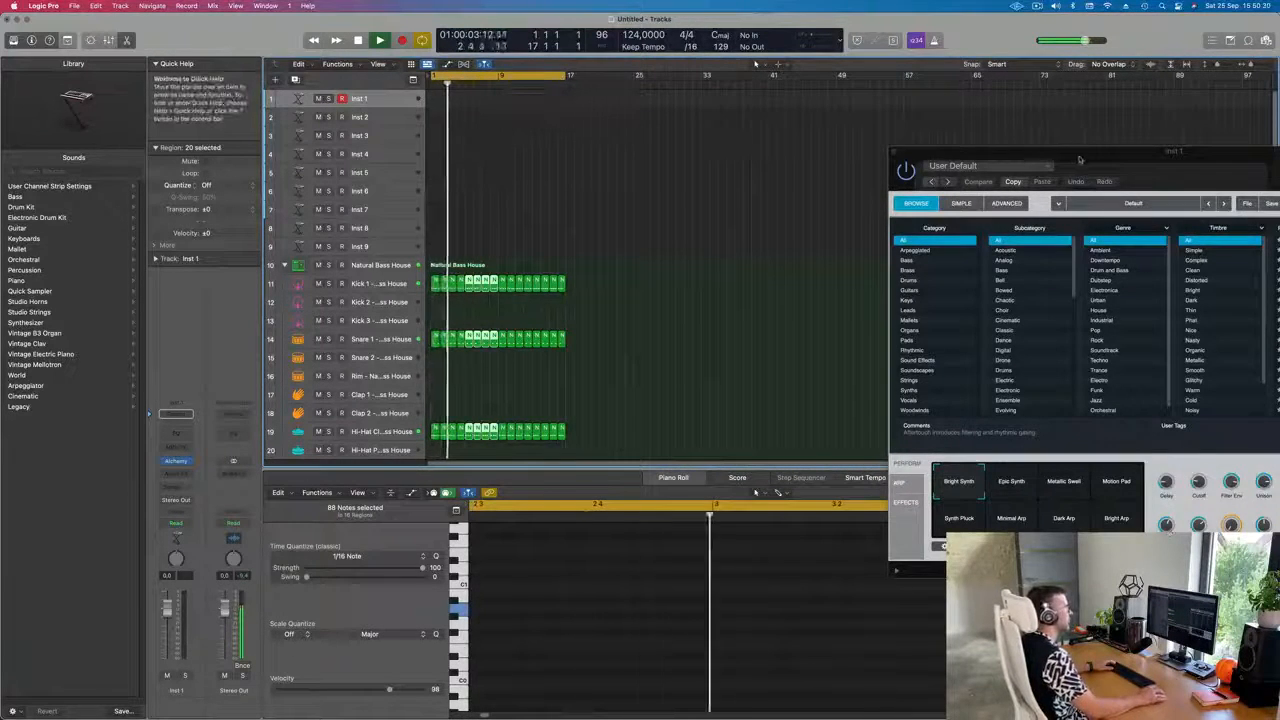
Filter the Alchemy presets to the Bass category and load the Bamboo Slurp preset
drag(1080, 162, 603, 139)
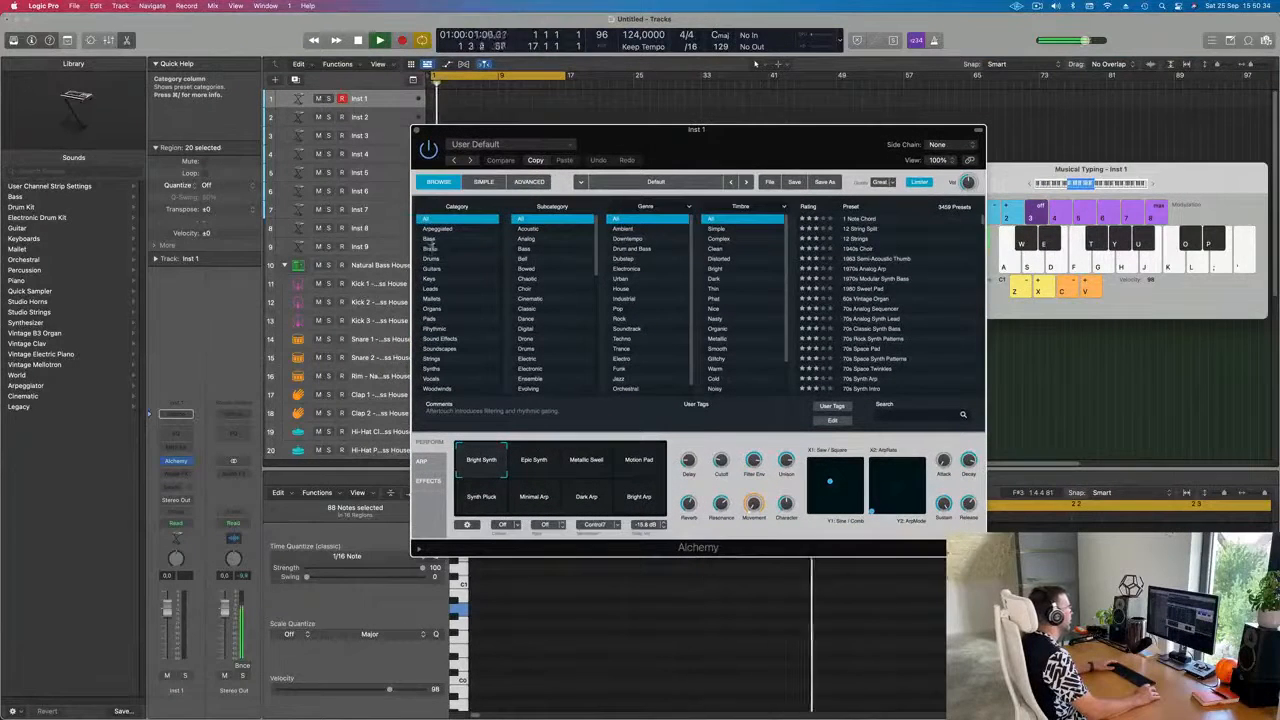
click(430, 239)
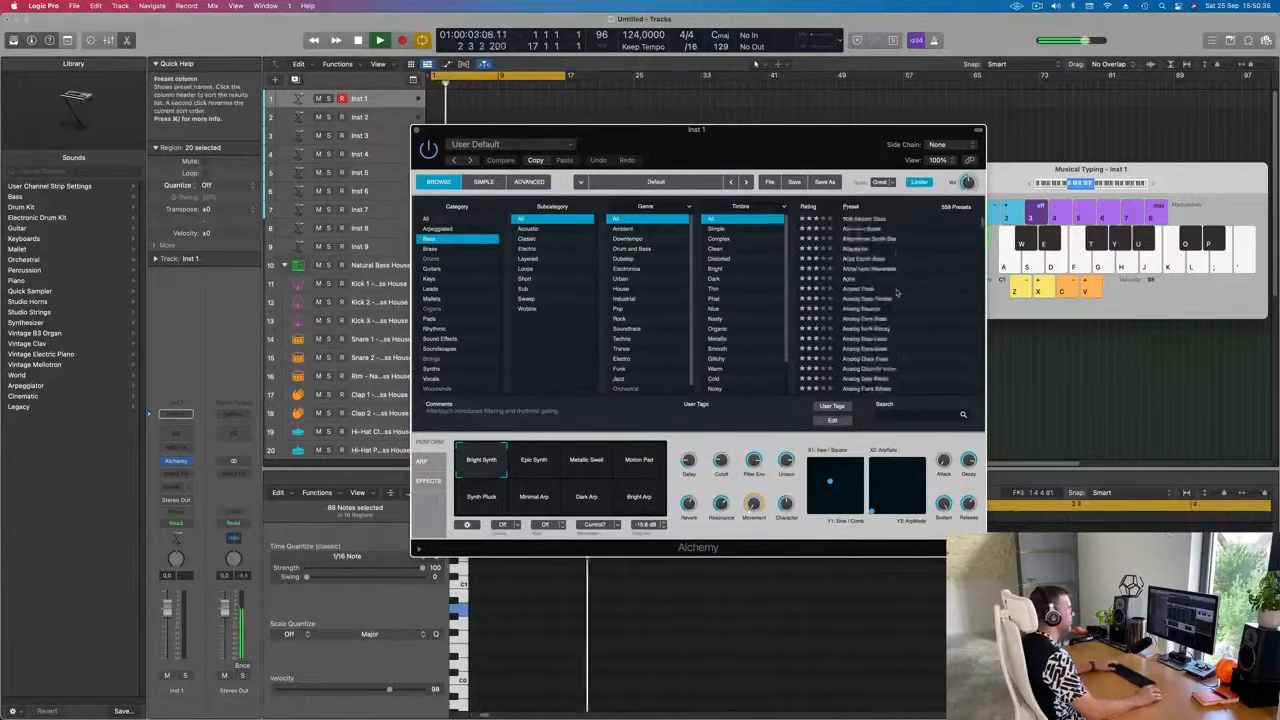
scroll(900, 290, down, 5)
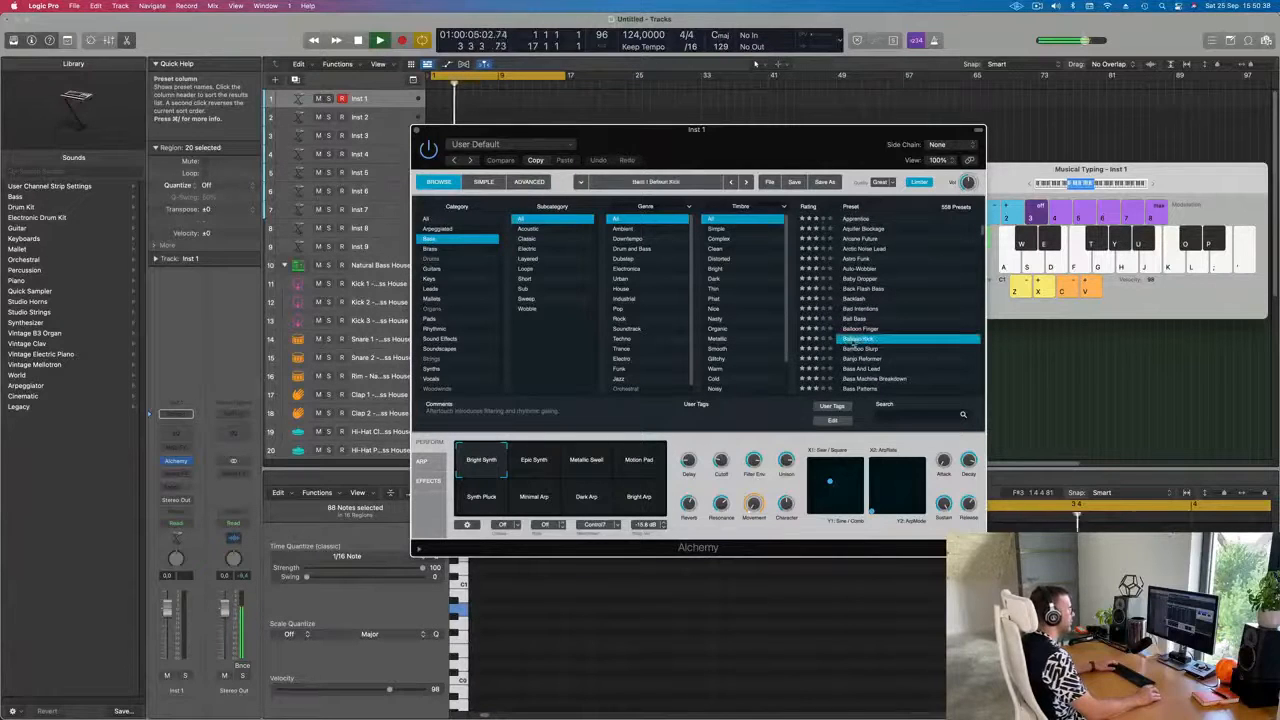
click(865, 348)
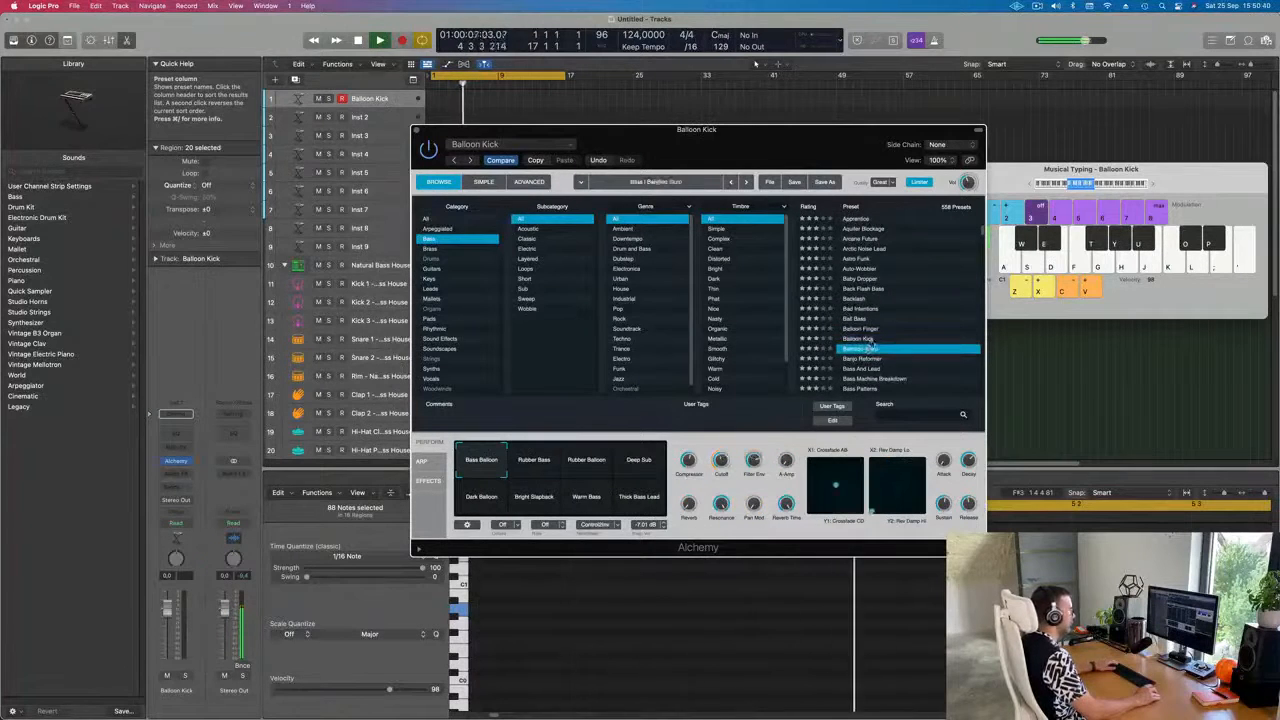
Reposition the Alchemy and Musical Typing windows so that the preset browser and the typing keyboard can both be used
drag(724, 153, 738, 227)
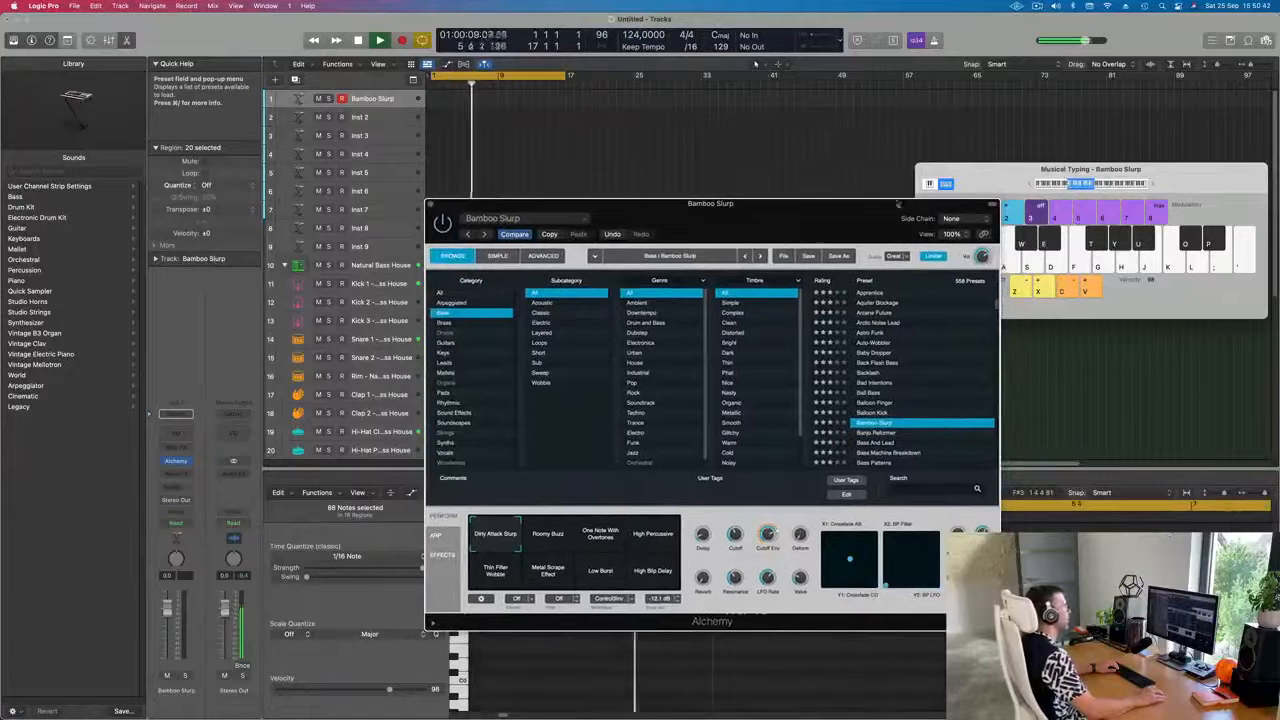
drag(985, 187, 953, 93)
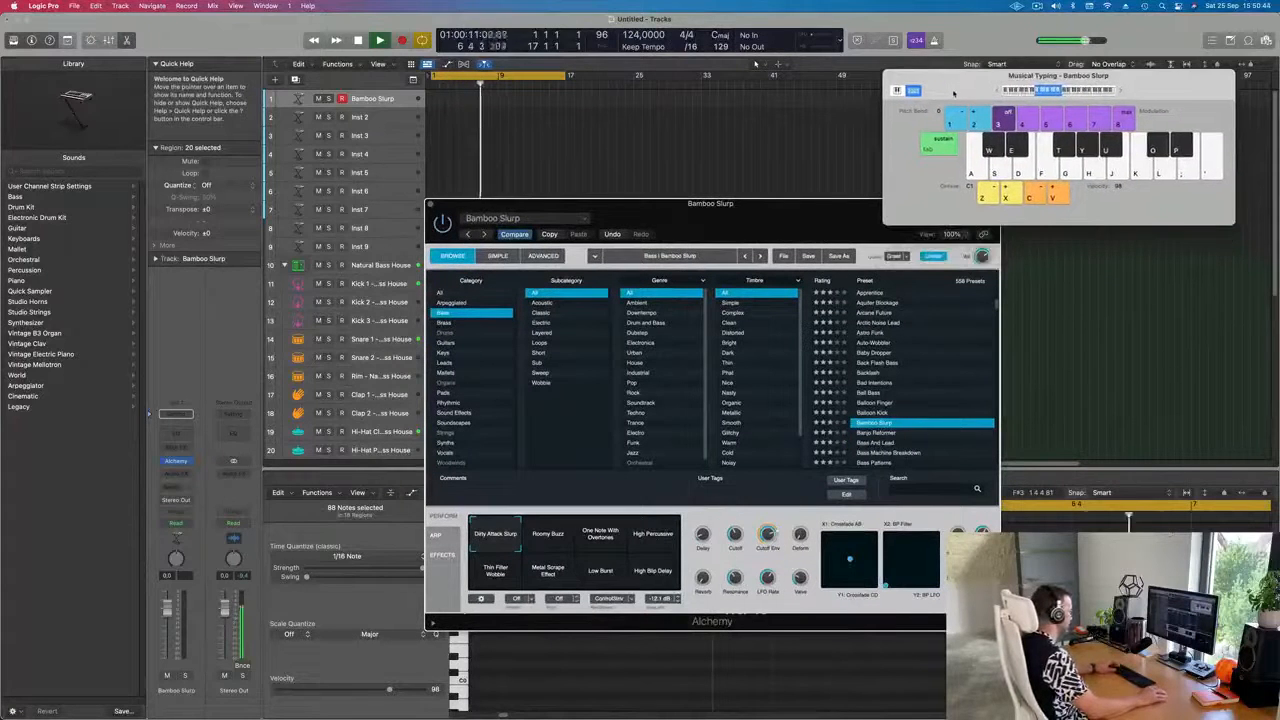
drag(751, 207, 726, 207)
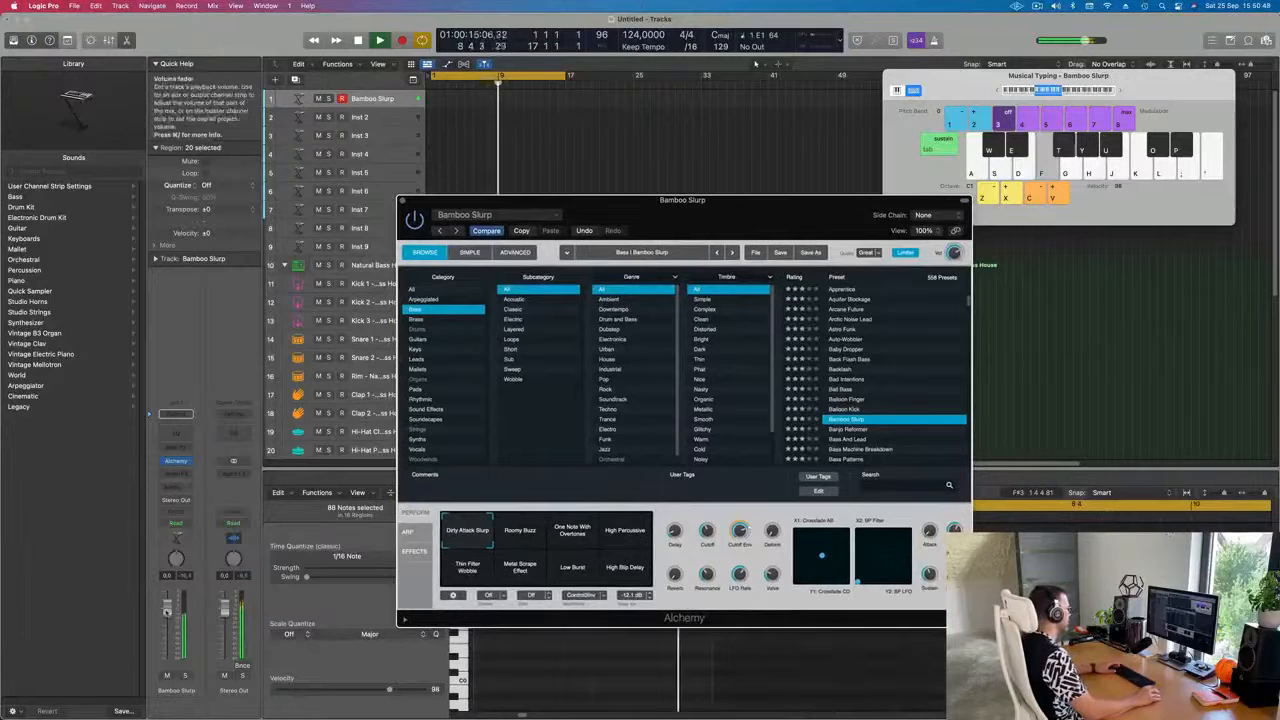
Audition Bamboo Slurp's Roomy Buzz, One Note With Overtones, High Percussive and Thin Filter Wobble snapshots, lowering the typing keyboard's octave to C0
click(525, 537)
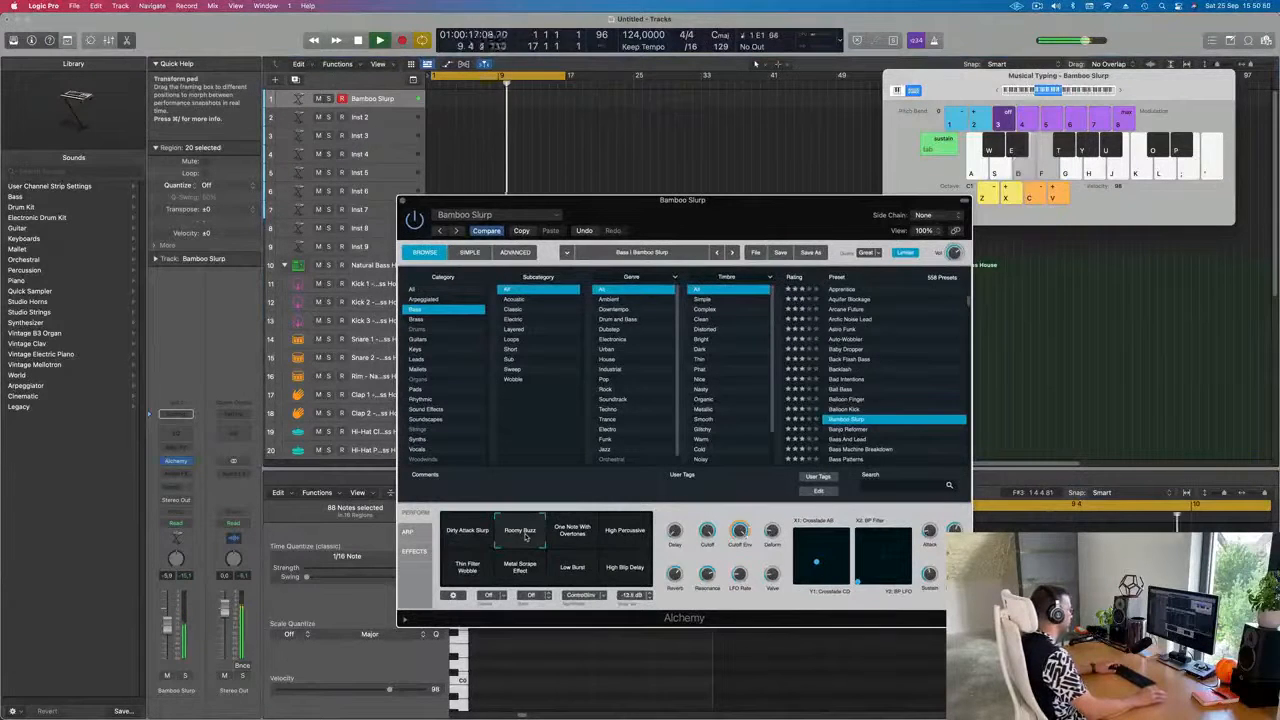
click(573, 542)
click(621, 541)
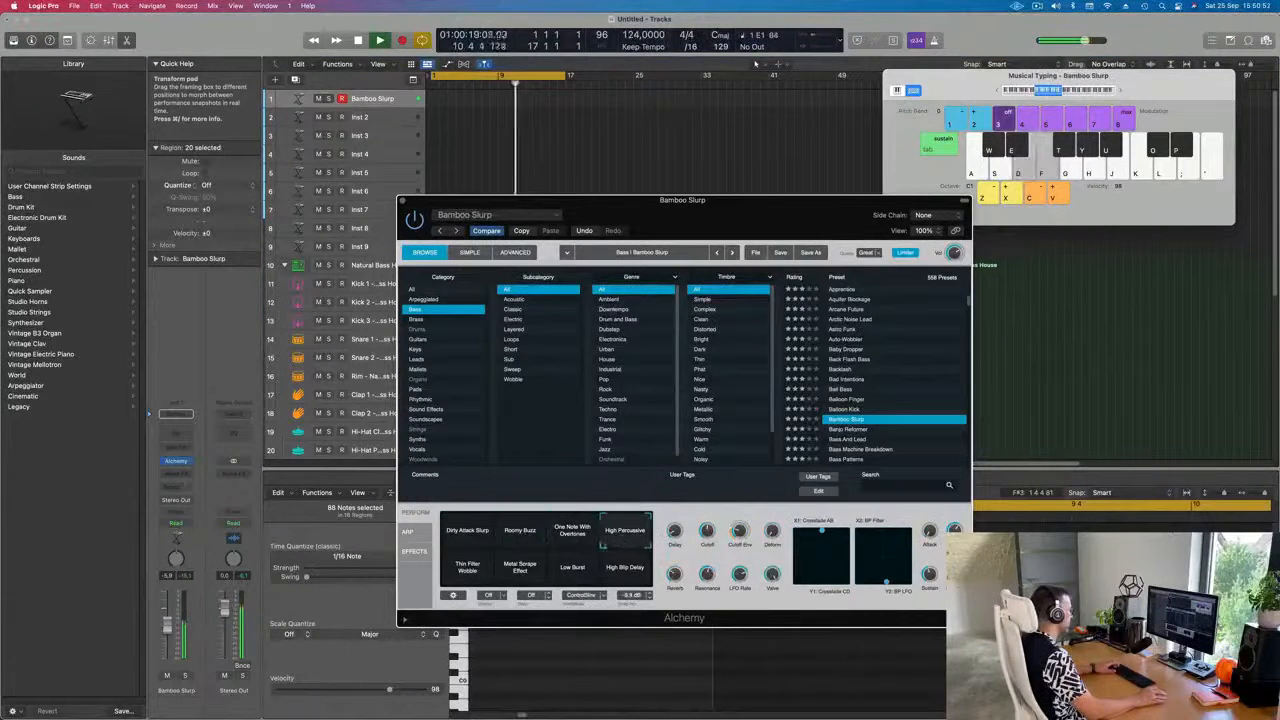
click(1004, 90)
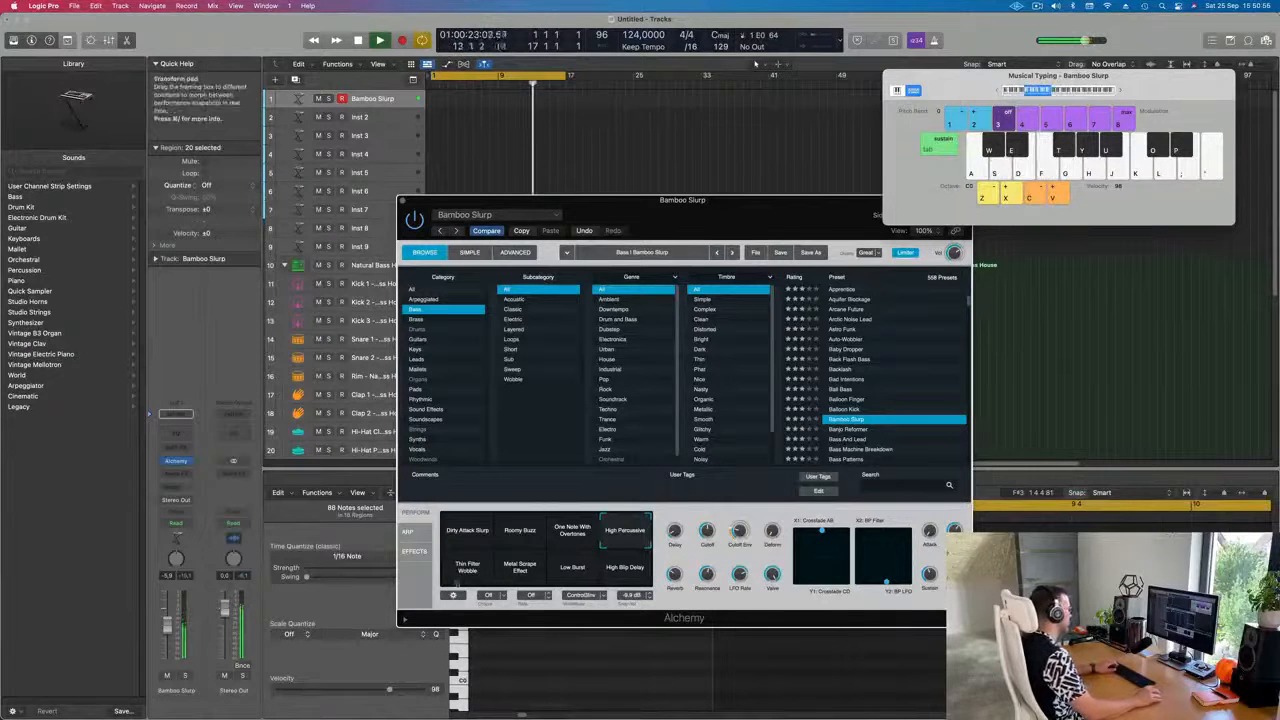
click(467, 566)
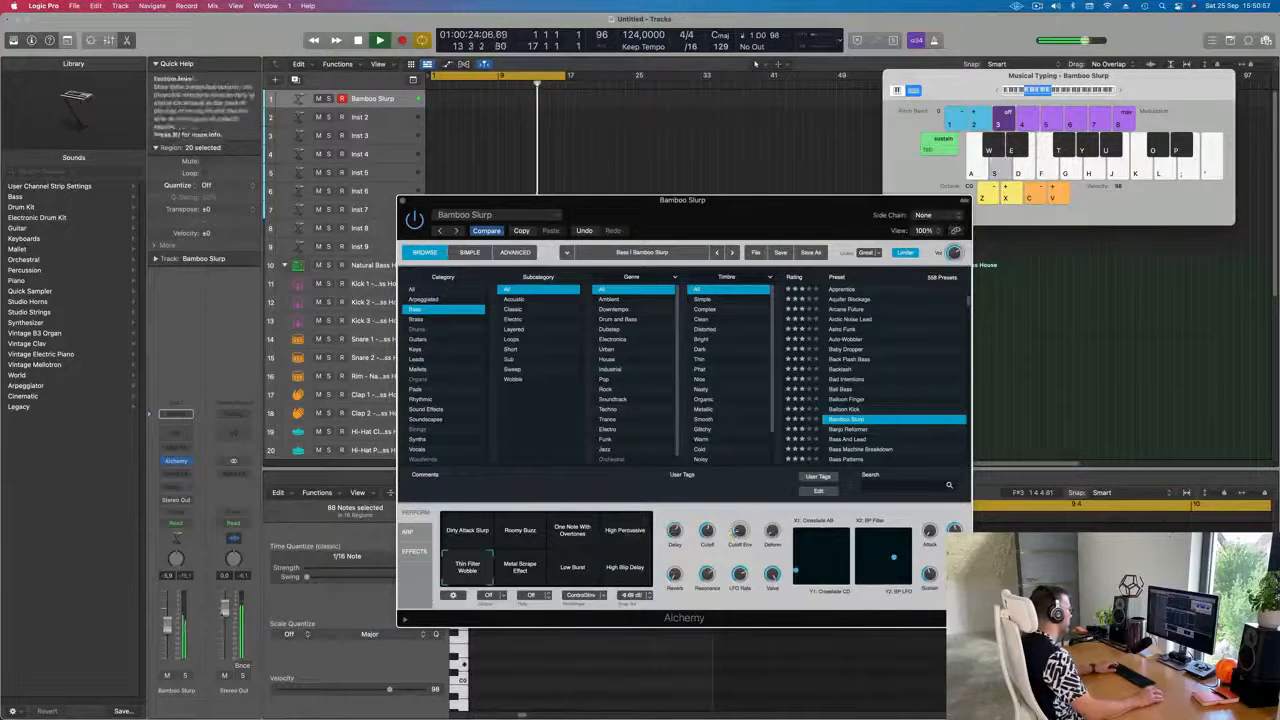
Audition the Battered Bass and Big Boss presets from the Bass category
scroll(850, 405, down, 3)
click(849, 405)
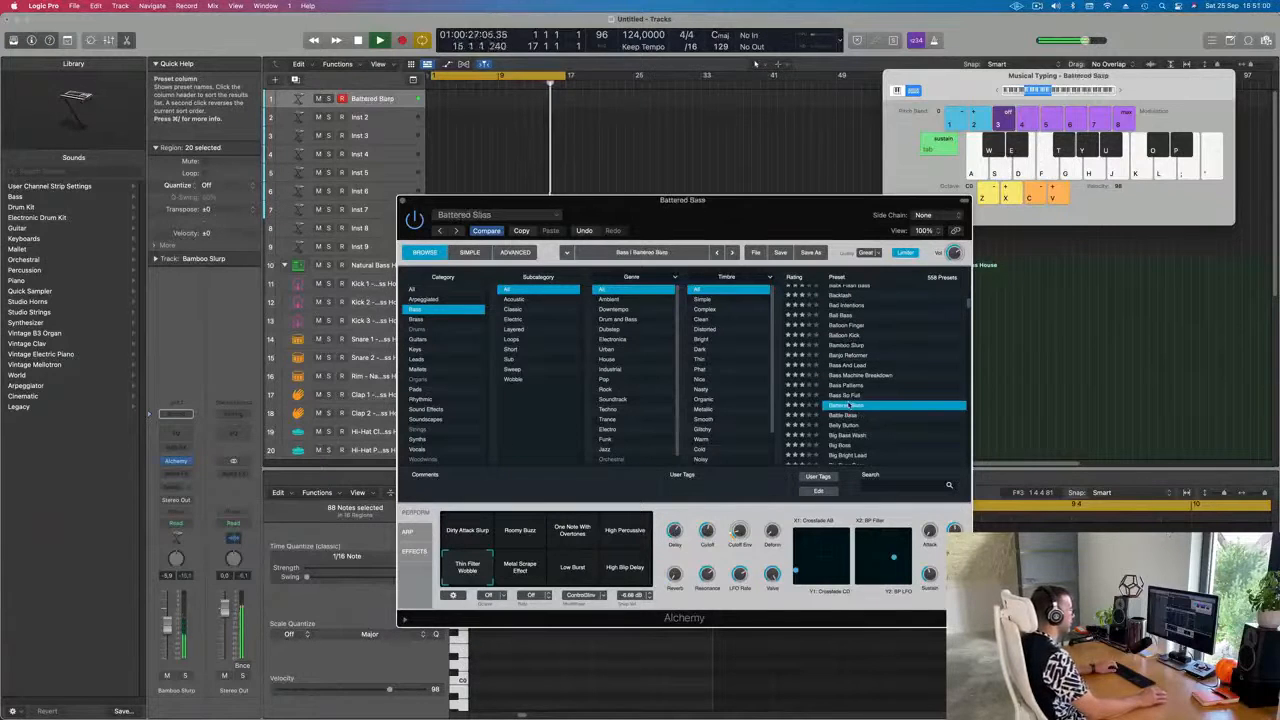
scroll(870, 402, down, 2)
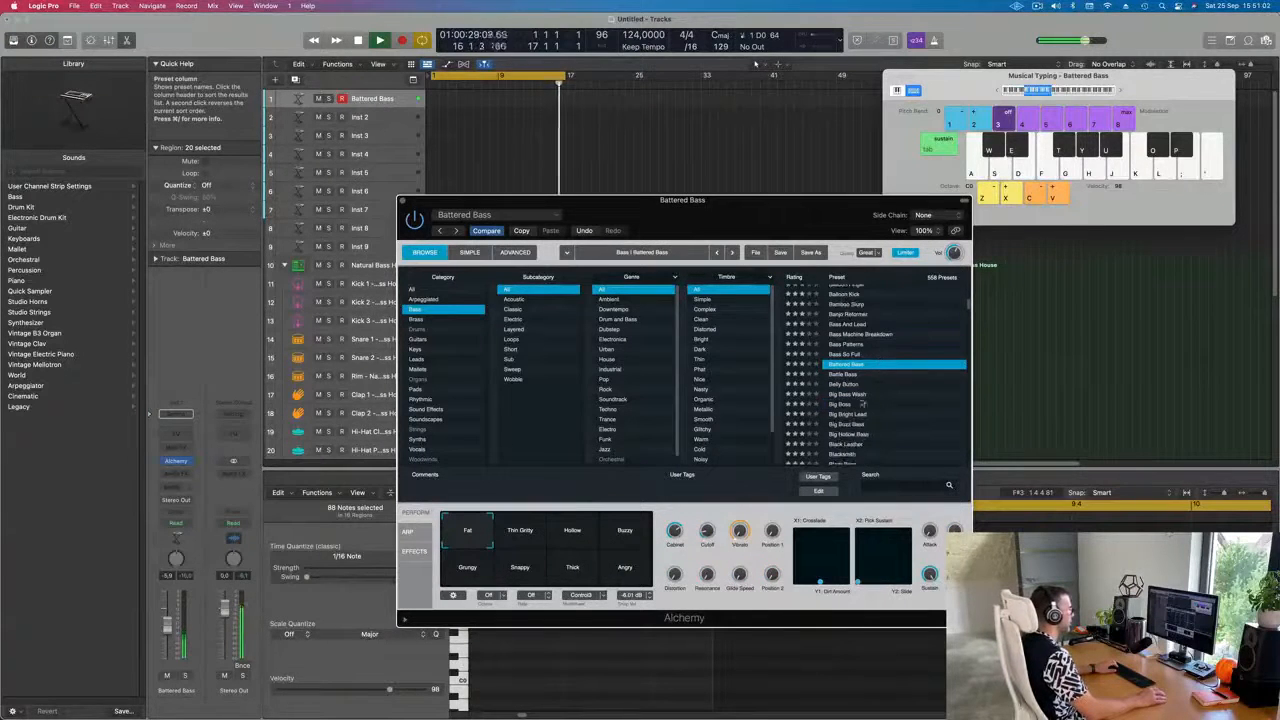
click(854, 404)
scroll(905, 403, down, 1)
scroll(905, 403, down, 4)
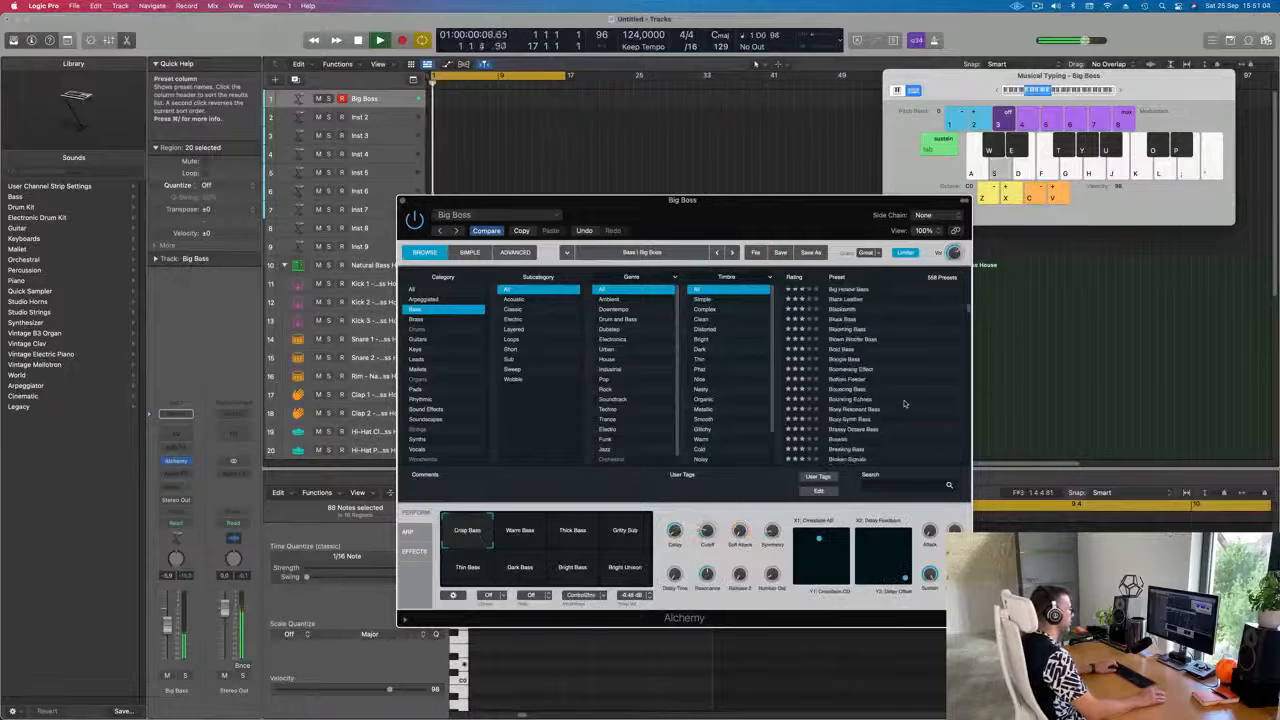
Load the Bouncing Bass preset and play test notes, raising the typing keyboard's octave to C2
click(846, 389)
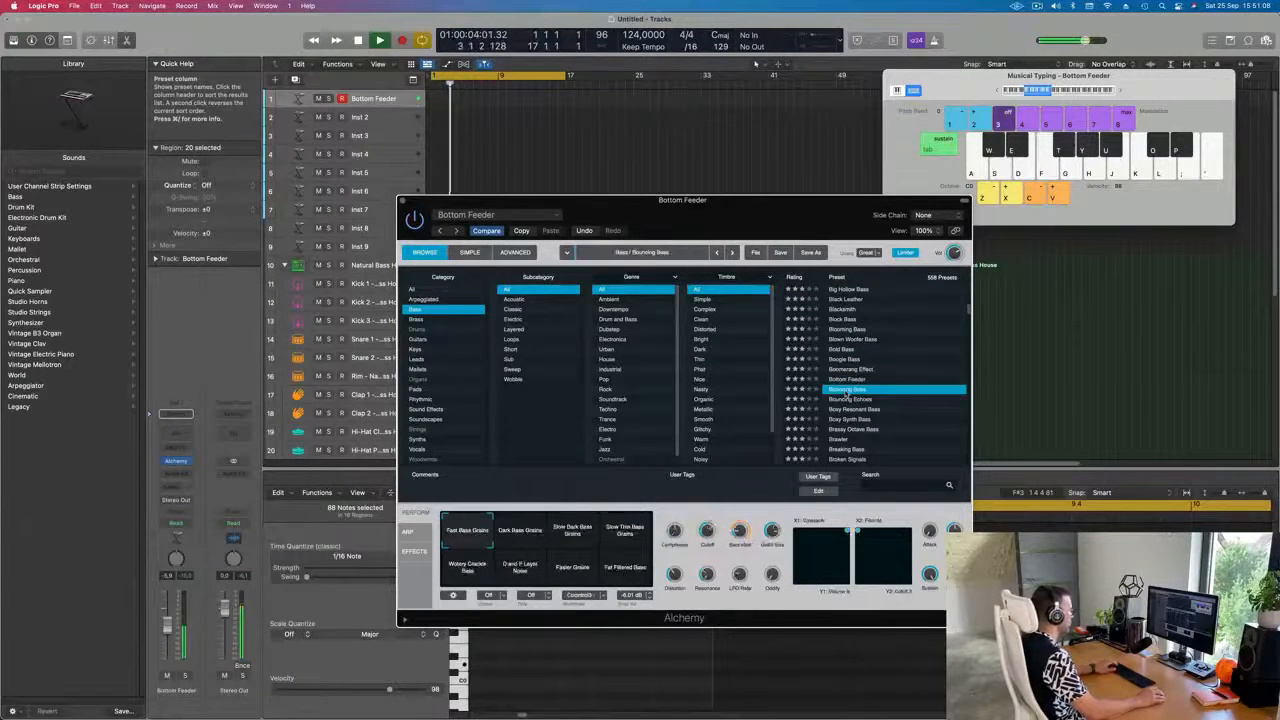
key(d)
key(f)
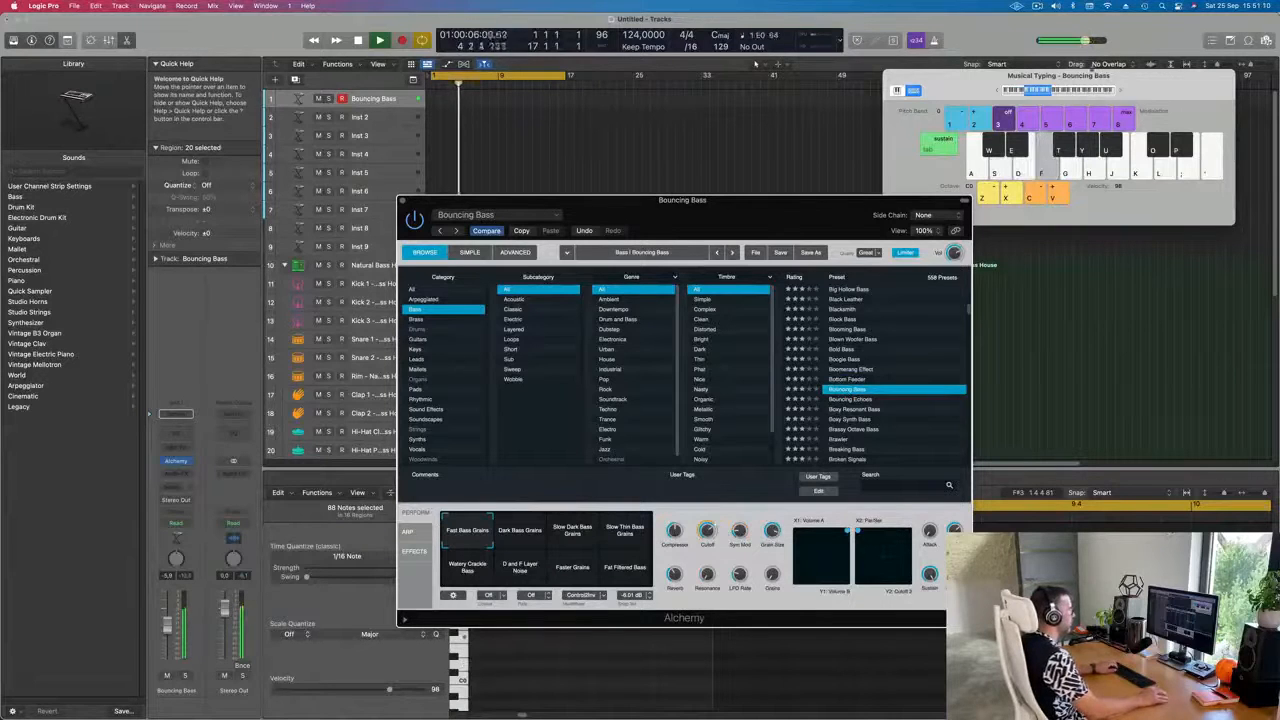
click(1121, 92)
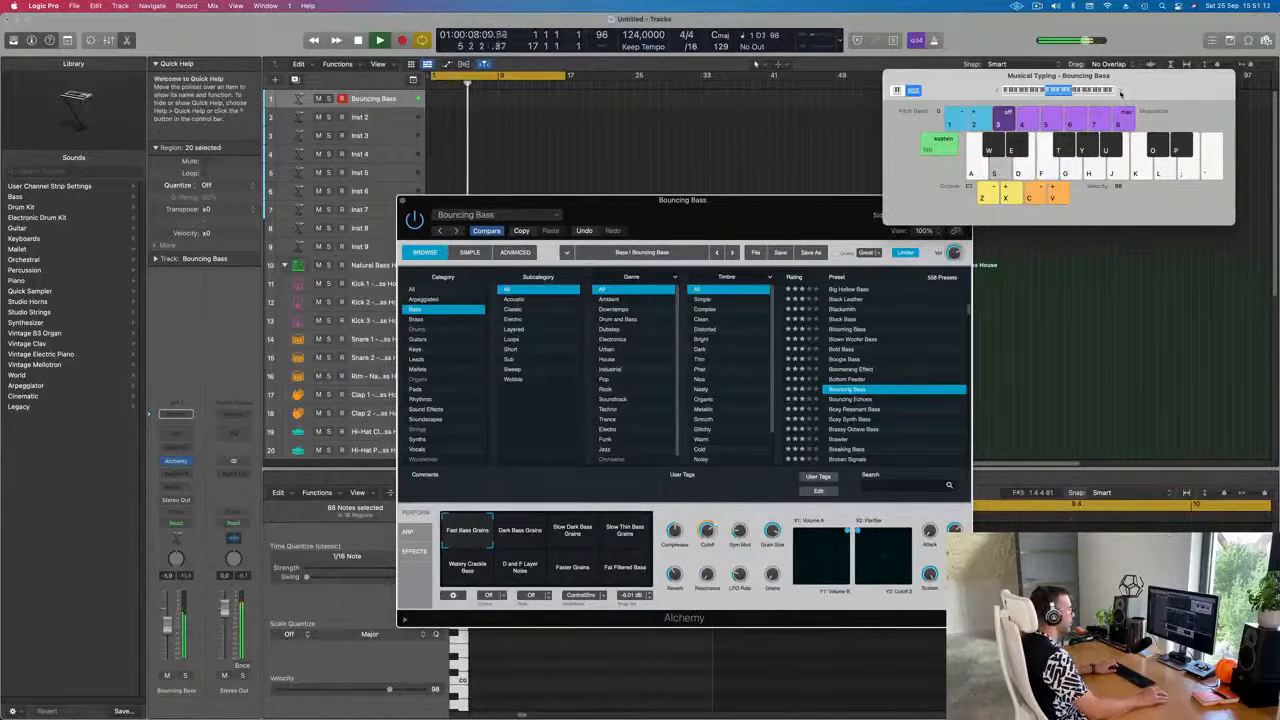
key(f)
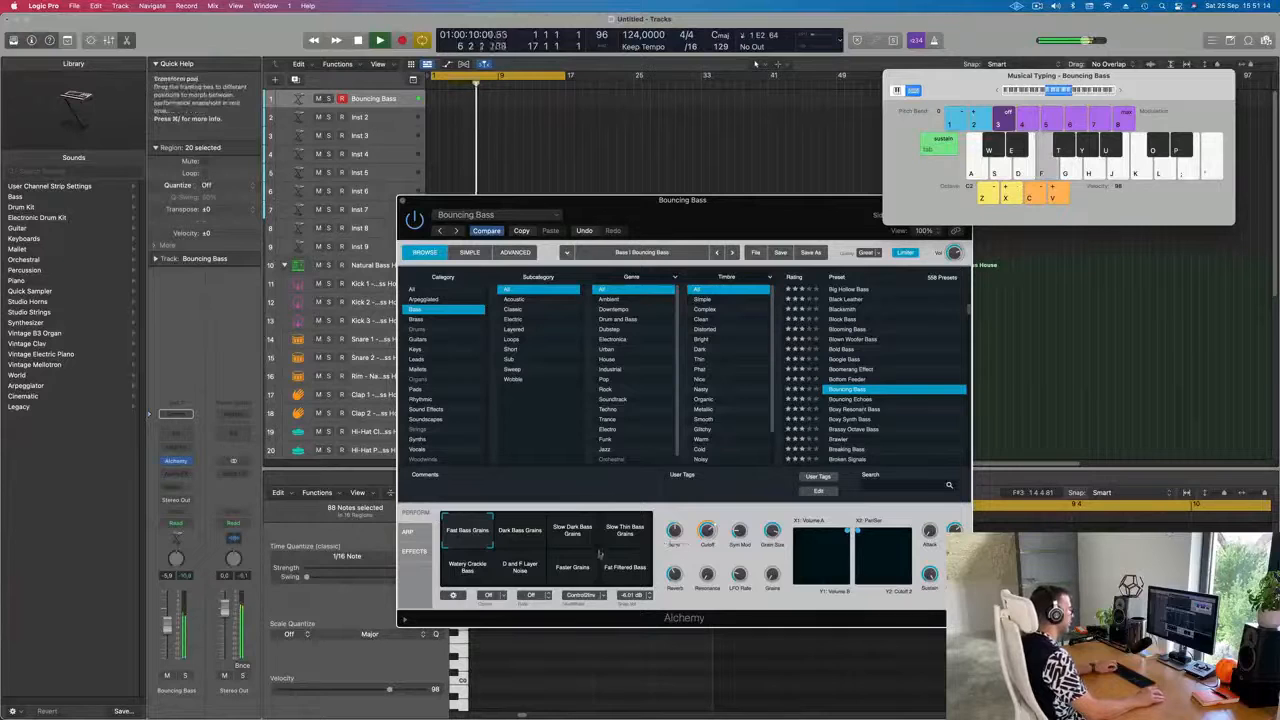
Audition Bouncing Bass's Slow Dark Bass Grains, Dark Bass Grains, D and F Layer Noise, Faster Grains and Fat Filtered Bass snapshots with test notes
click(577, 543)
key(d)
click(524, 544)
key(s)
click(520, 575)
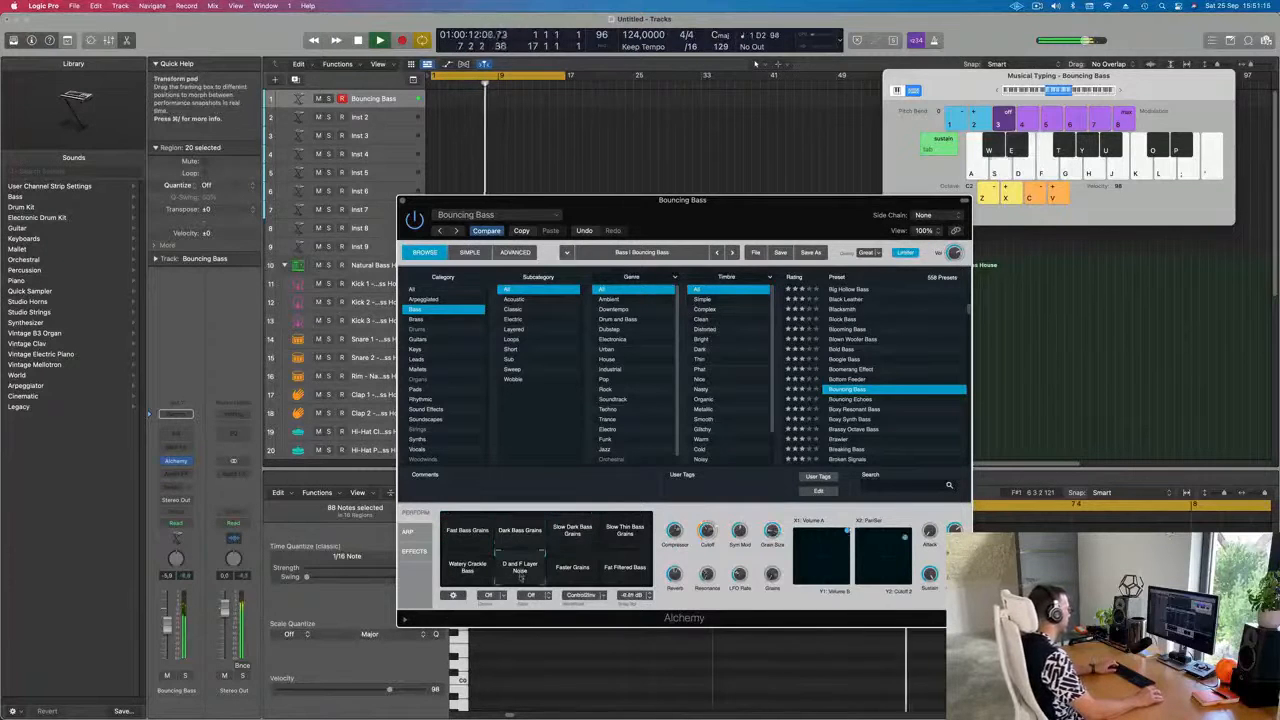
click(565, 571)
key(s)
click(618, 571)
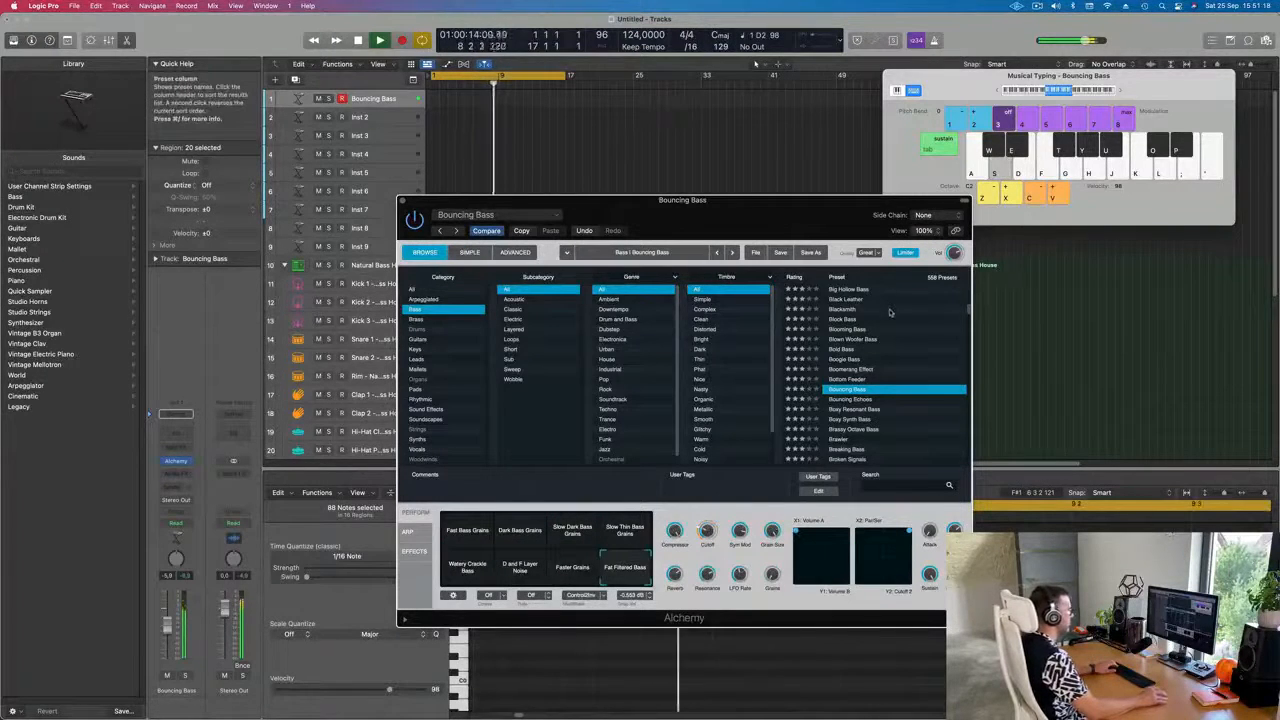
Audition the Boxy Resonant Bass and Brassy Octave Bass presets, lowering the typing keyboard's octave to C0
scroll(892, 322, down, 4)
click(844, 354)
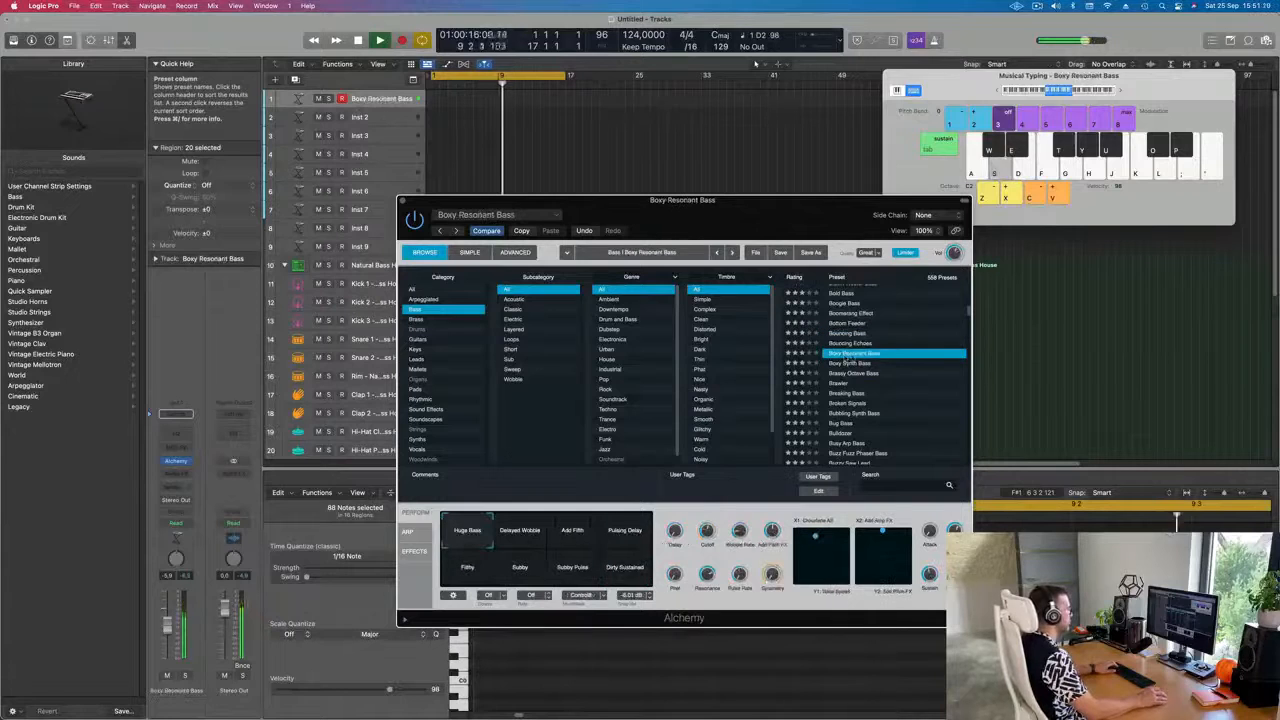
scroll(852, 358, down, 1)
click(848, 353)
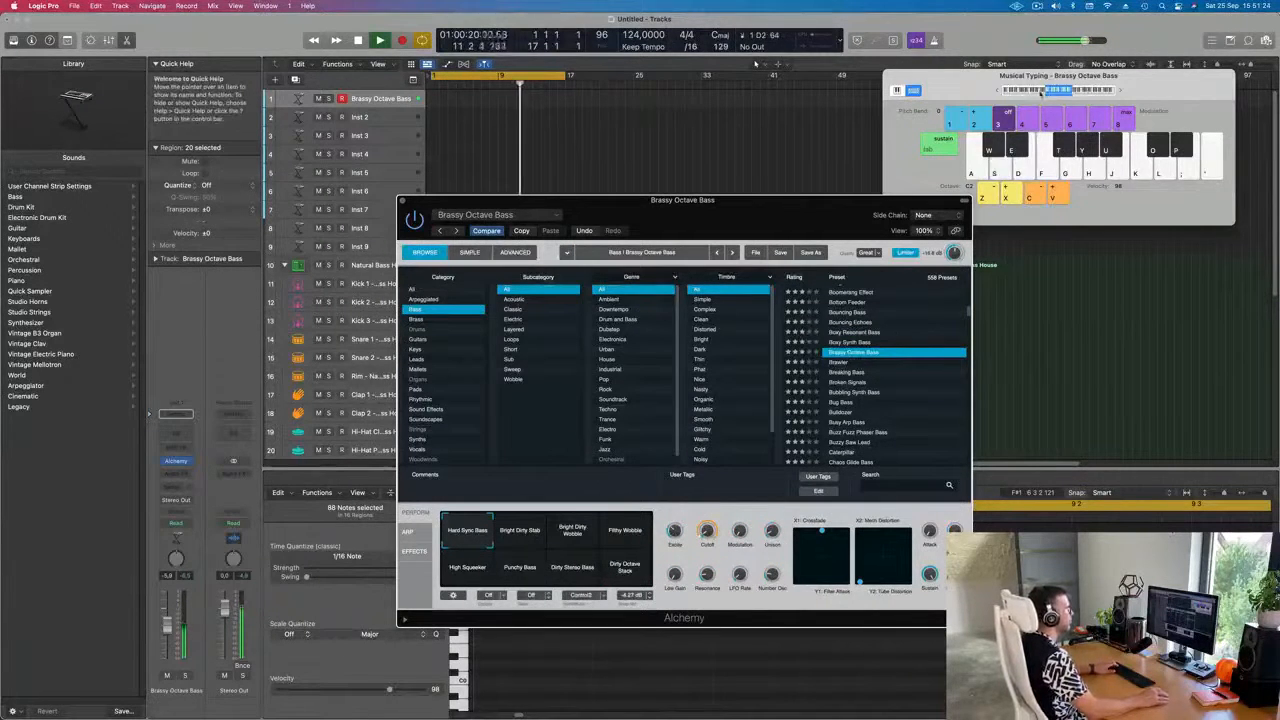
key(z)
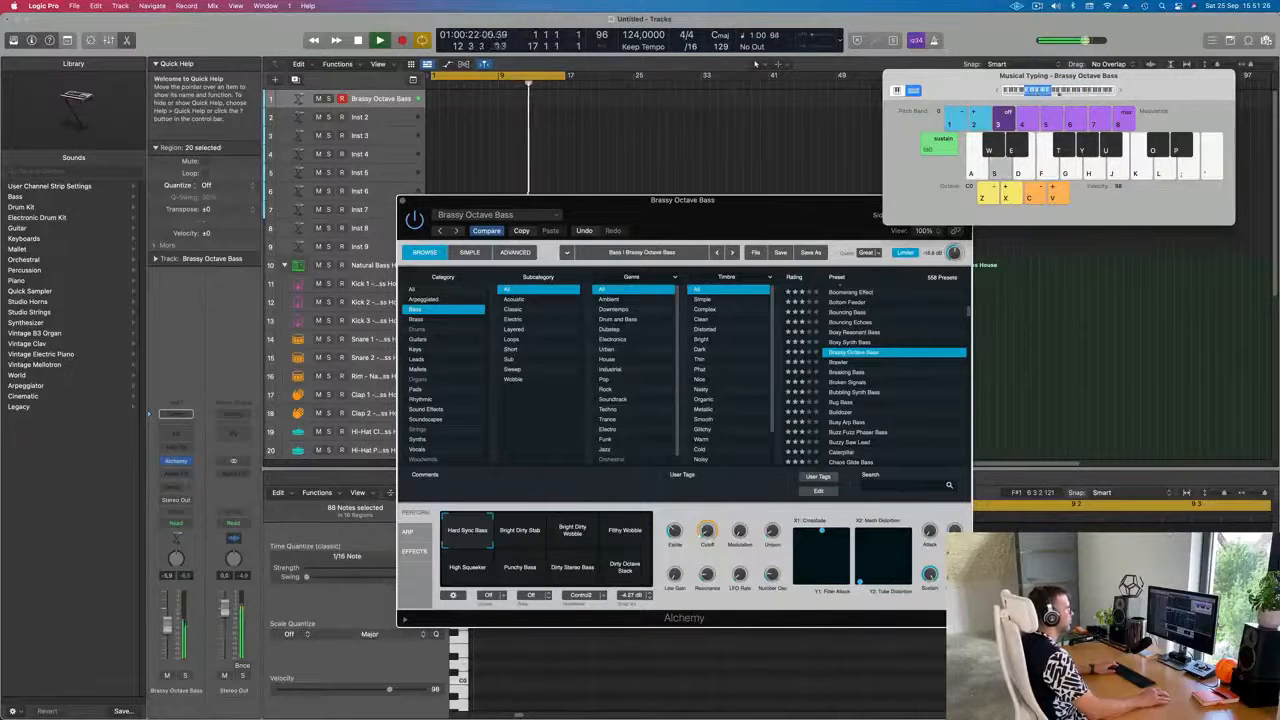
Audition the Bug Bass and Busy Arp Bass presets
scroll(851, 325, down, 5)
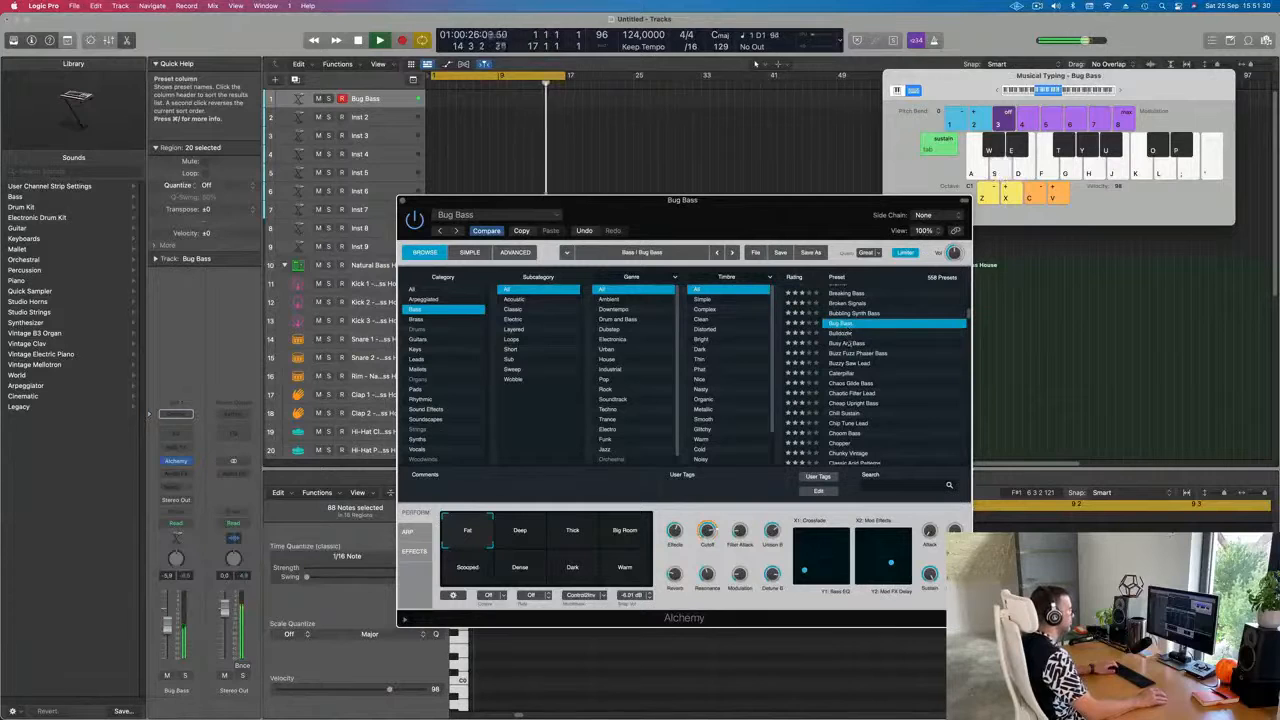
click(847, 343)
scroll(847, 347, down, 2)
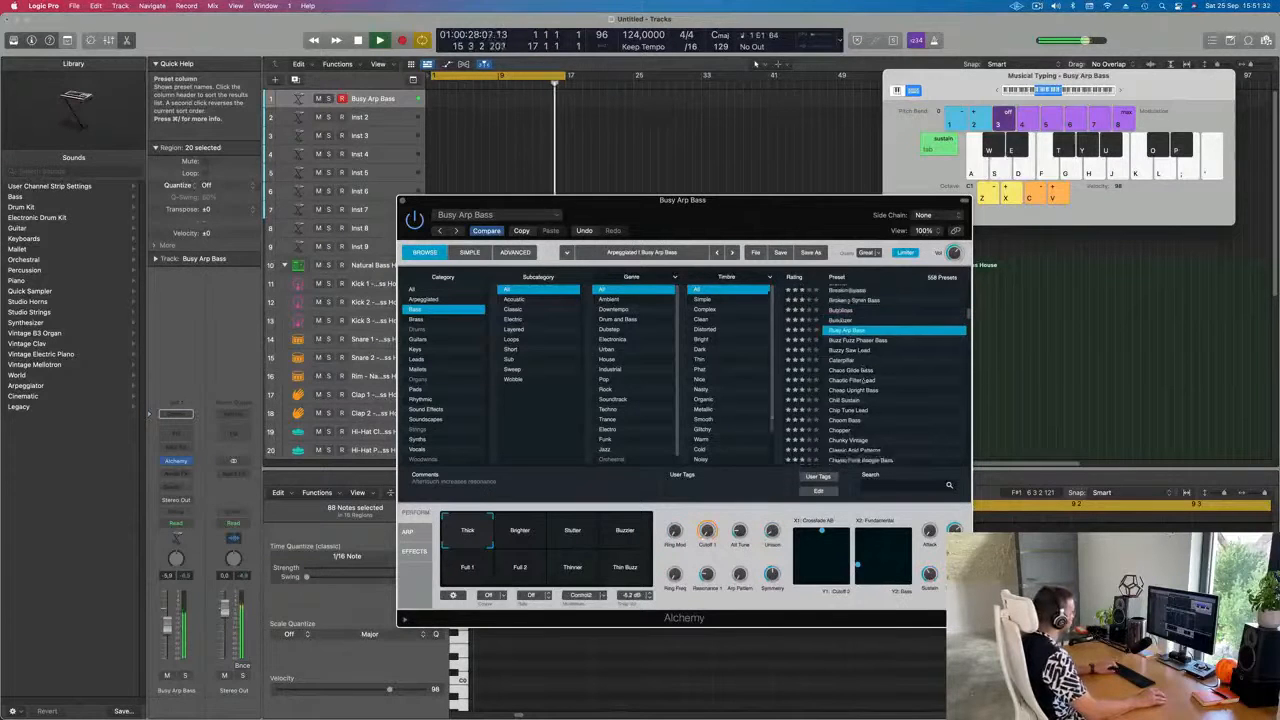
Load the Caterpillar preset and audition its Thick Filter Mod, Dense Wobble and Fat Decay snapshots
click(849, 348)
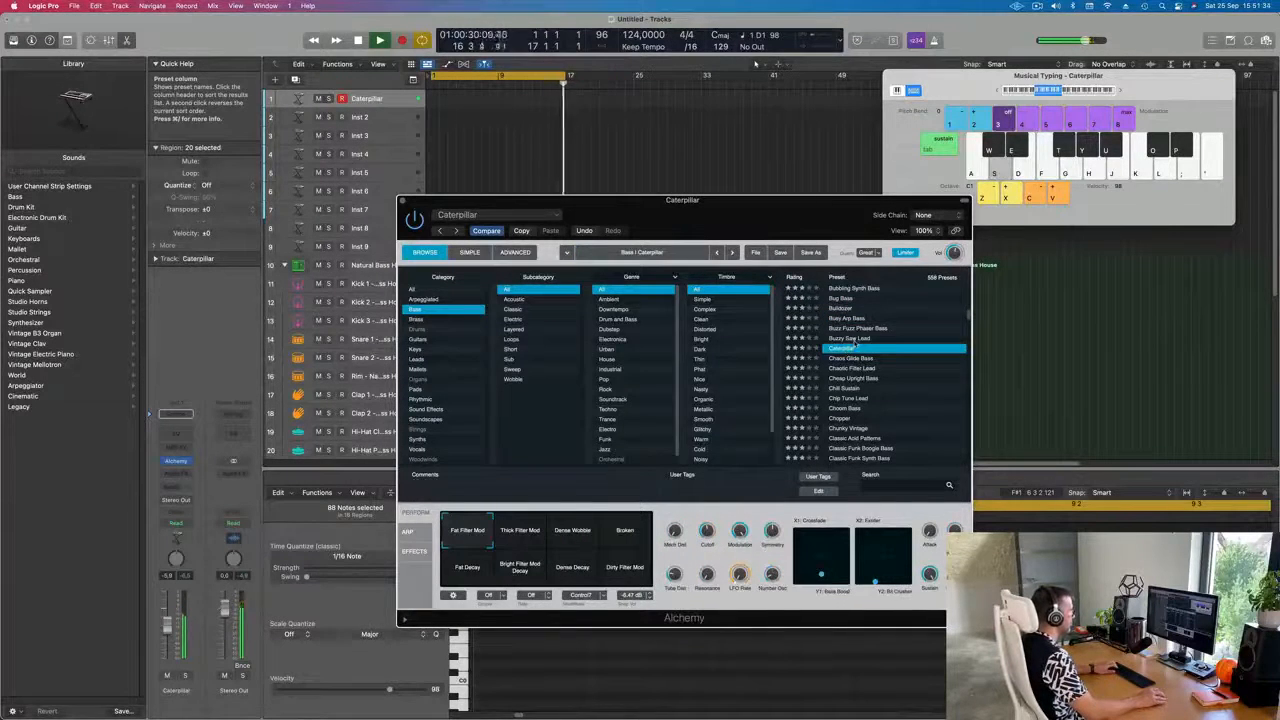
click(519, 537)
click(571, 537)
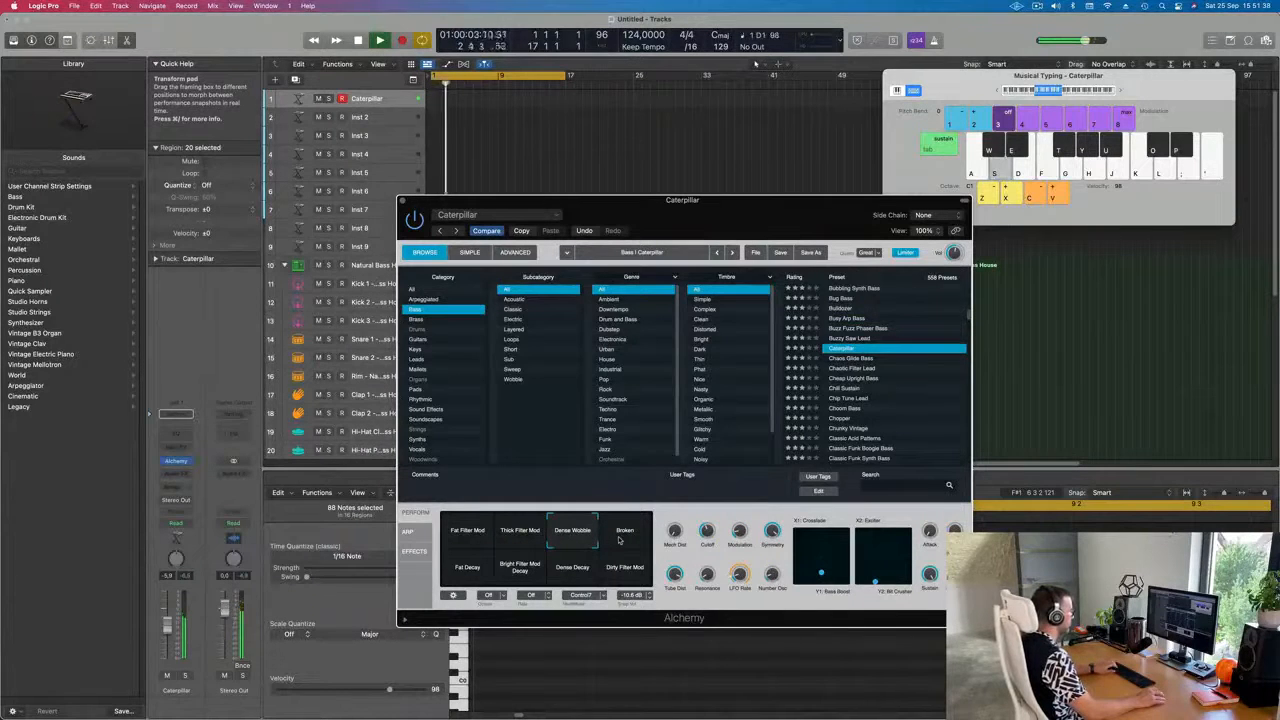
click(461, 571)
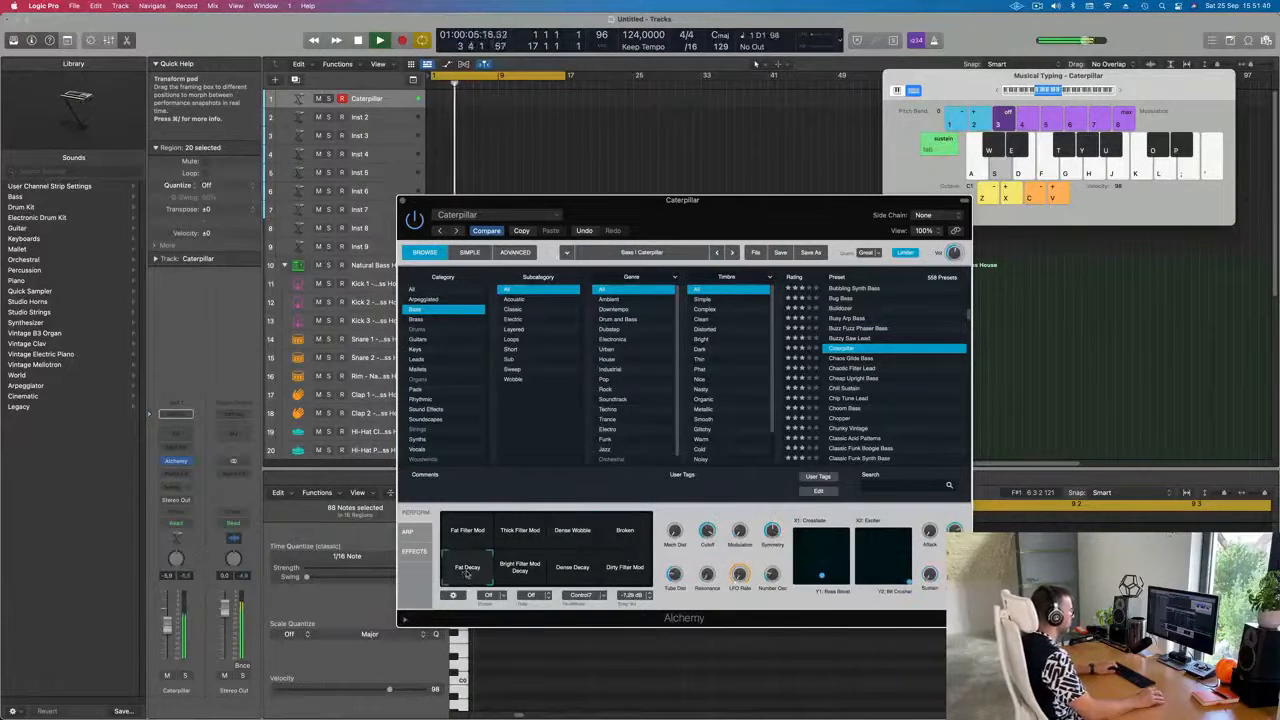
Audition the Chip Tune Lead, Clean 70s Synth Bass and Concussion Bass presets
scroll(860, 415, down, 3)
click(860, 366)
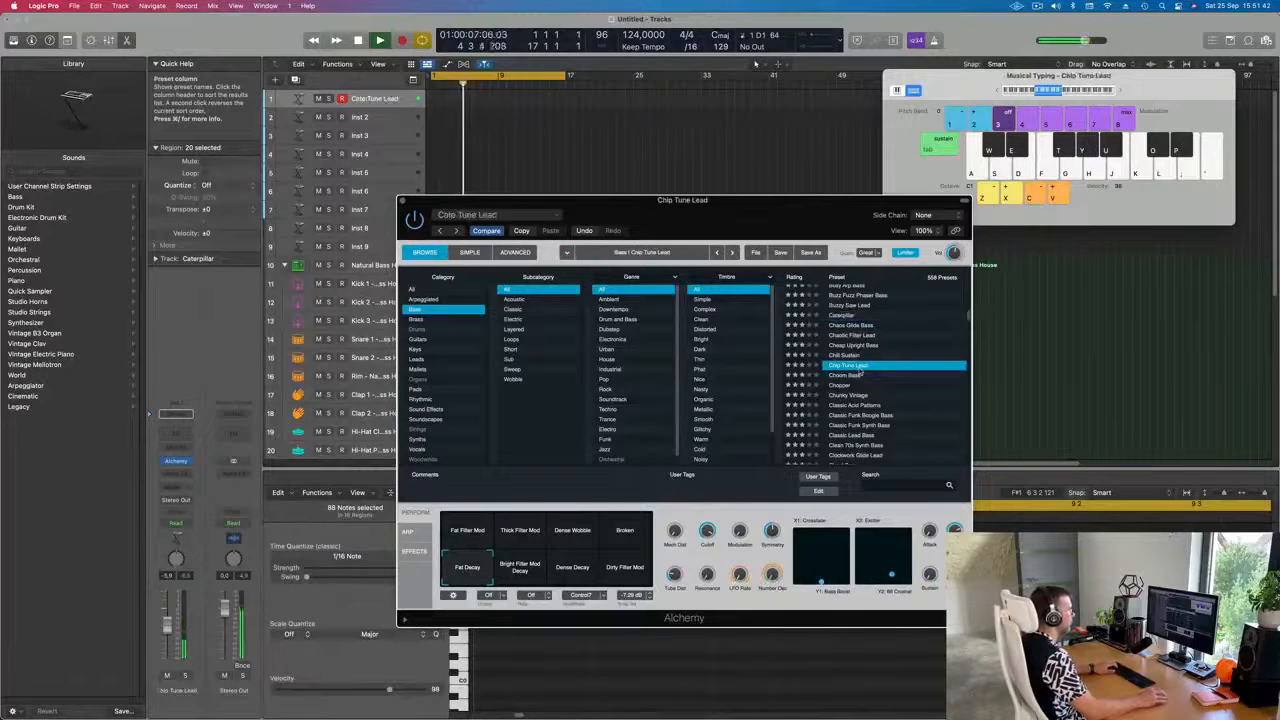
scroll(905, 390, down, 2)
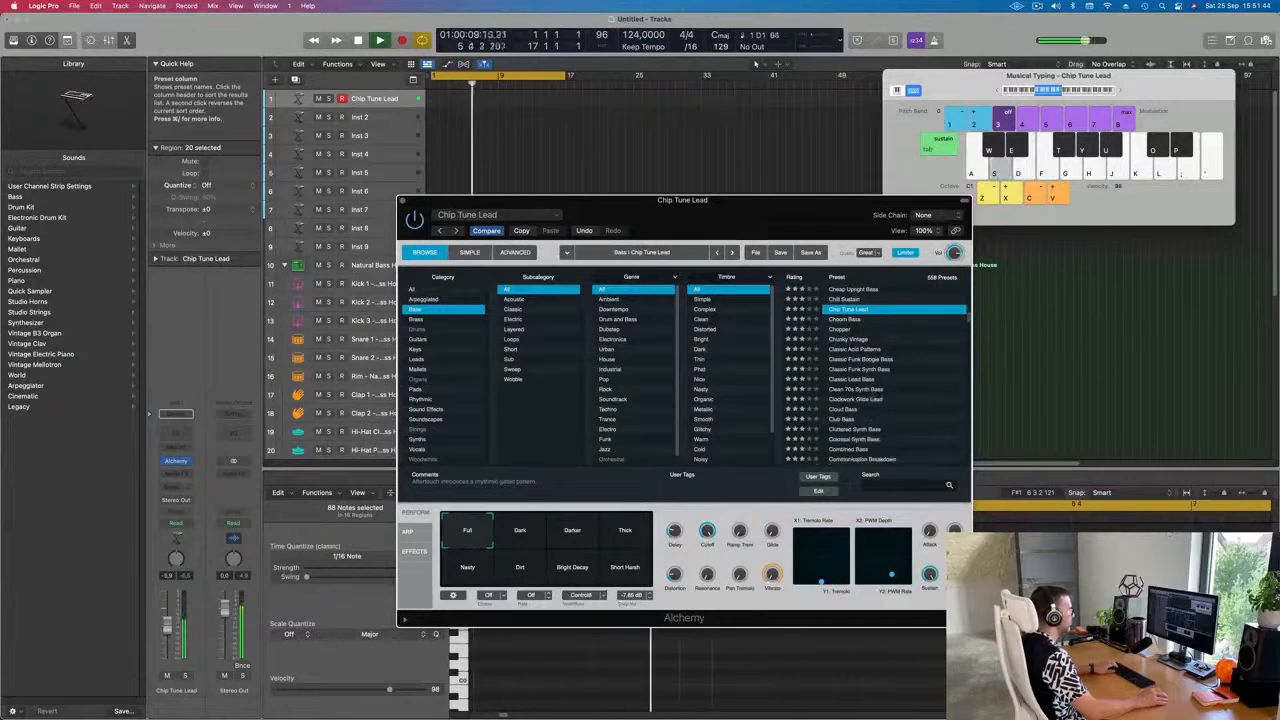
click(882, 395)
scroll(884, 393, down, 2)
scroll(884, 393, down, 2)
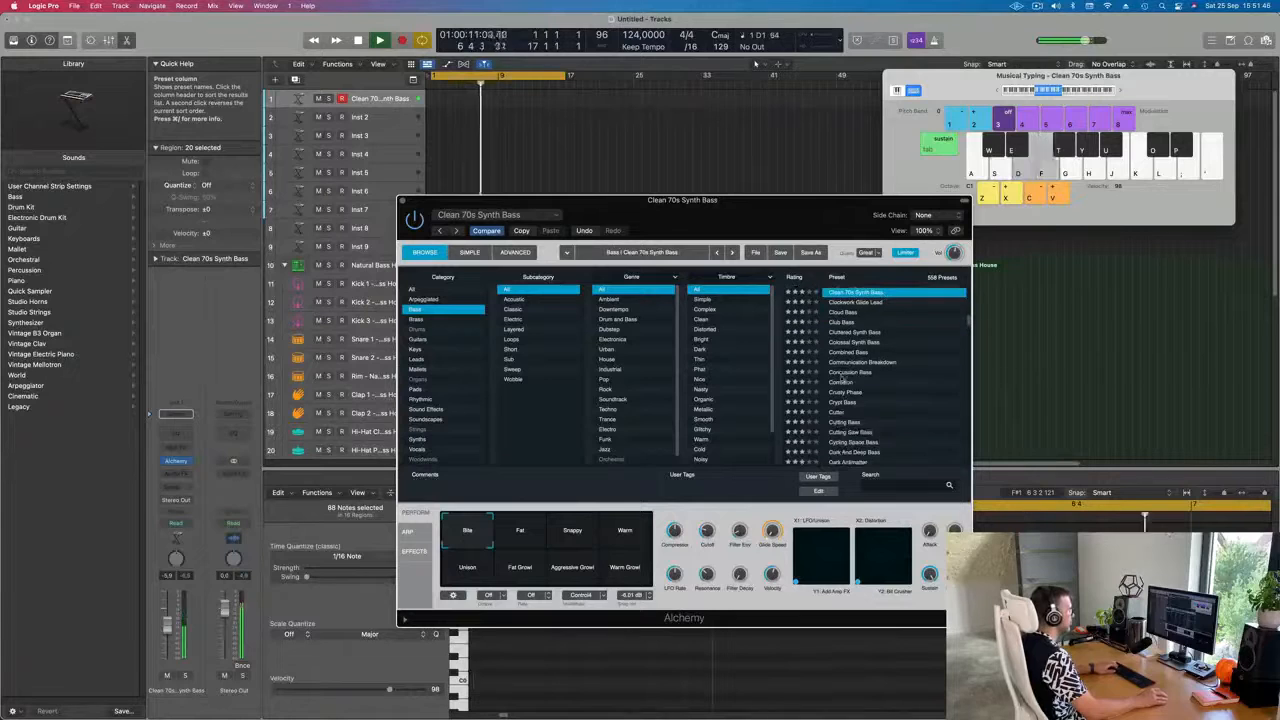
click(855, 372)
scroll(879, 383, down, 2)
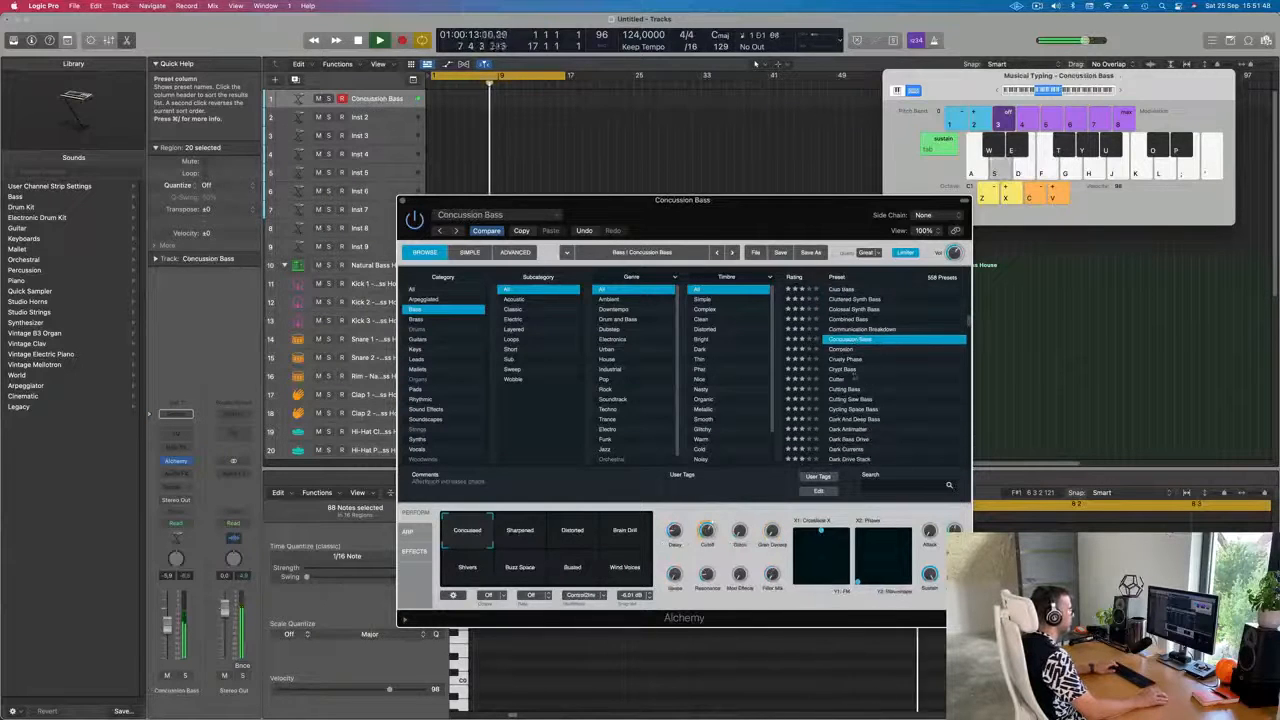
Load the Crypt Bass preset, try its Shimmer snapshot and switch to the Sub snapshot
click(845, 370)
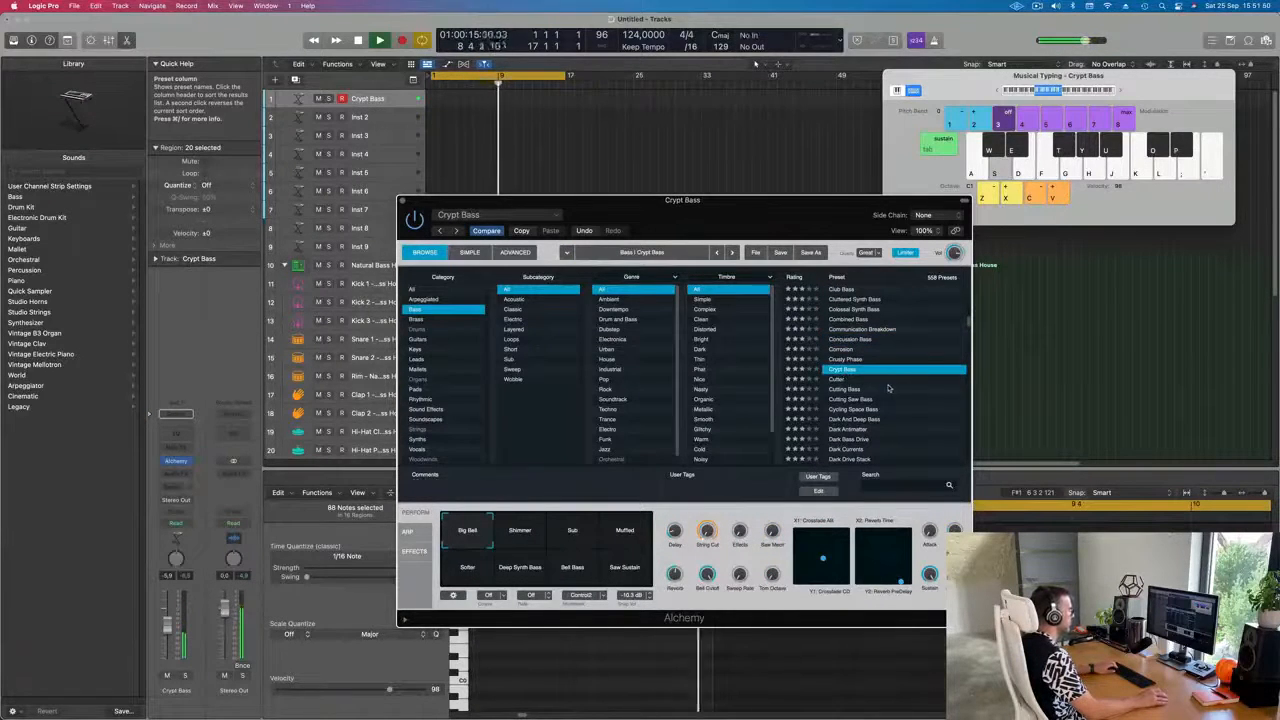
click(527, 530)
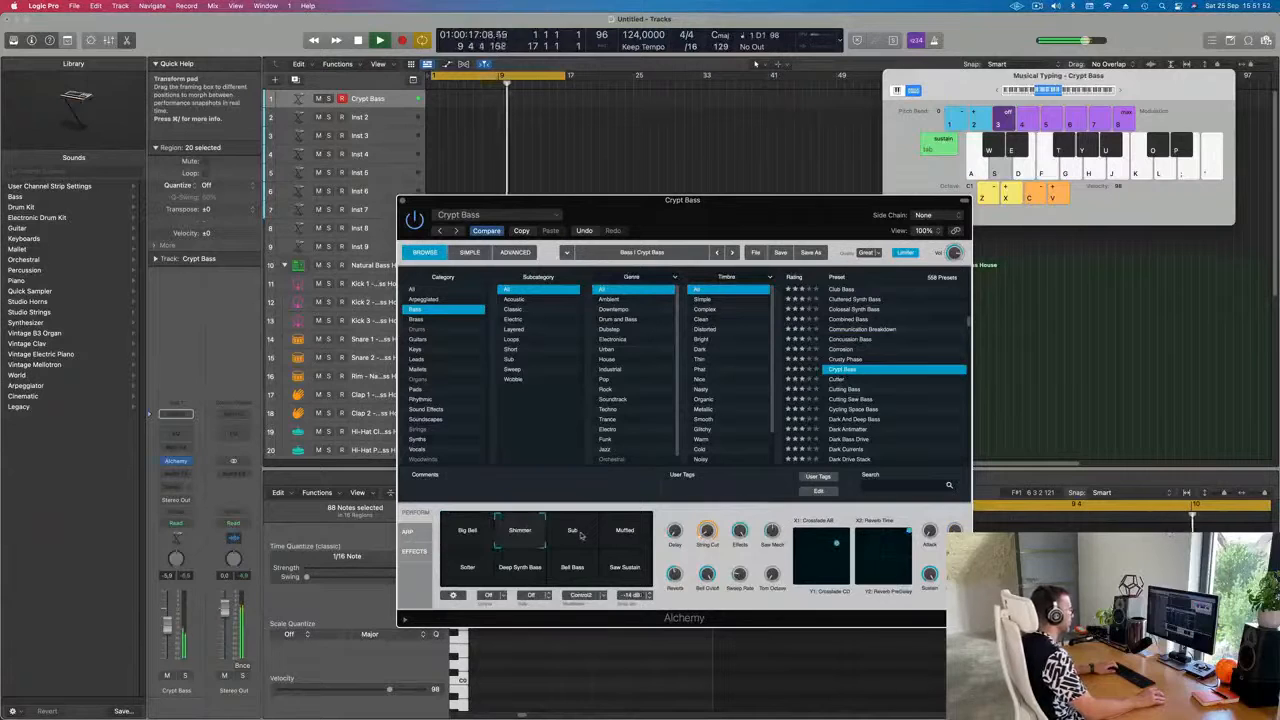
click(573, 531)
scroll(870, 412, down, 2)
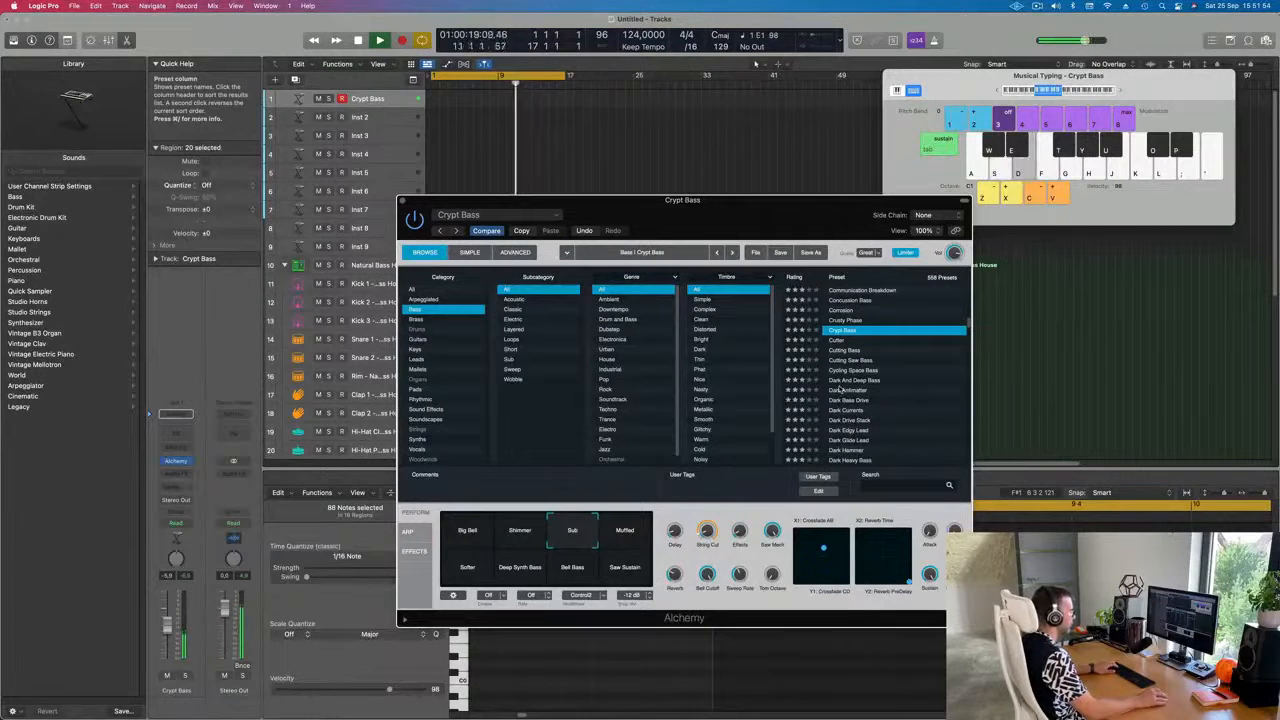
Load the Dark And Deep Bass preset and raise the Musical Typing octave to C2
click(842, 381)
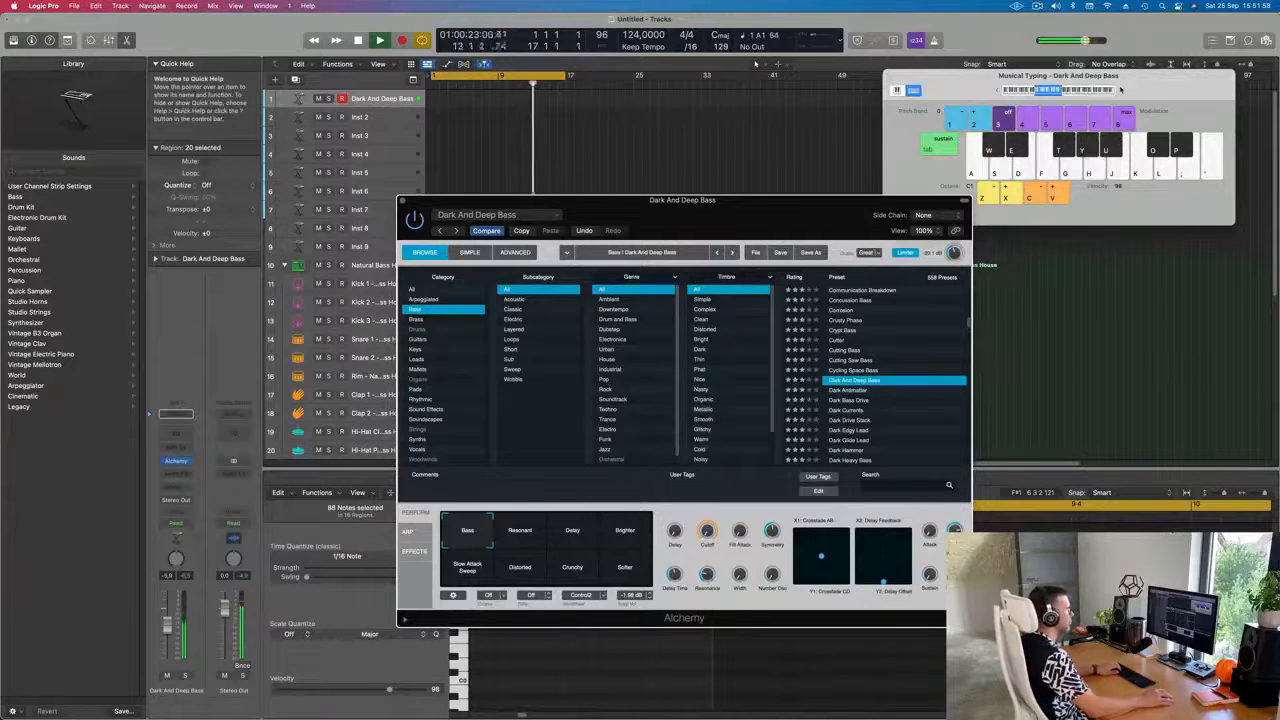
click(1121, 90)
key(x)
Practise a bass line with the Dark And Deep Bass sound and record it on the first instrument track
key(h)
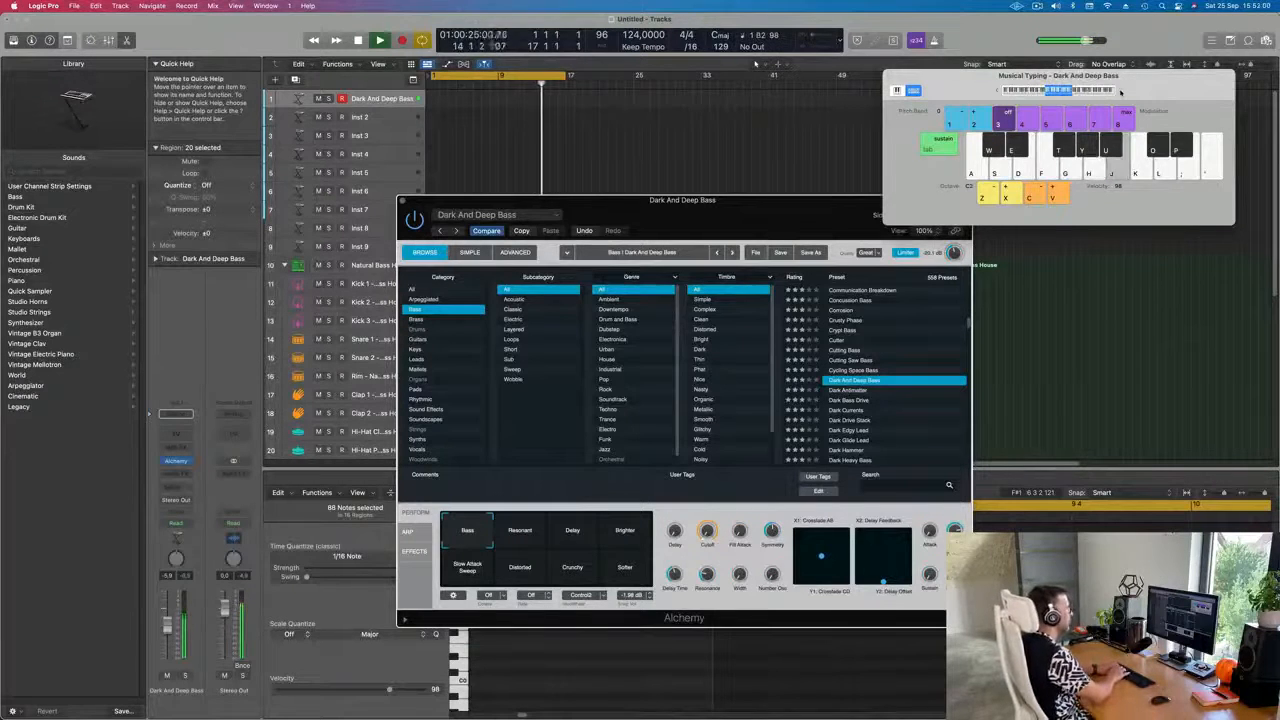
key(f)
key(f)
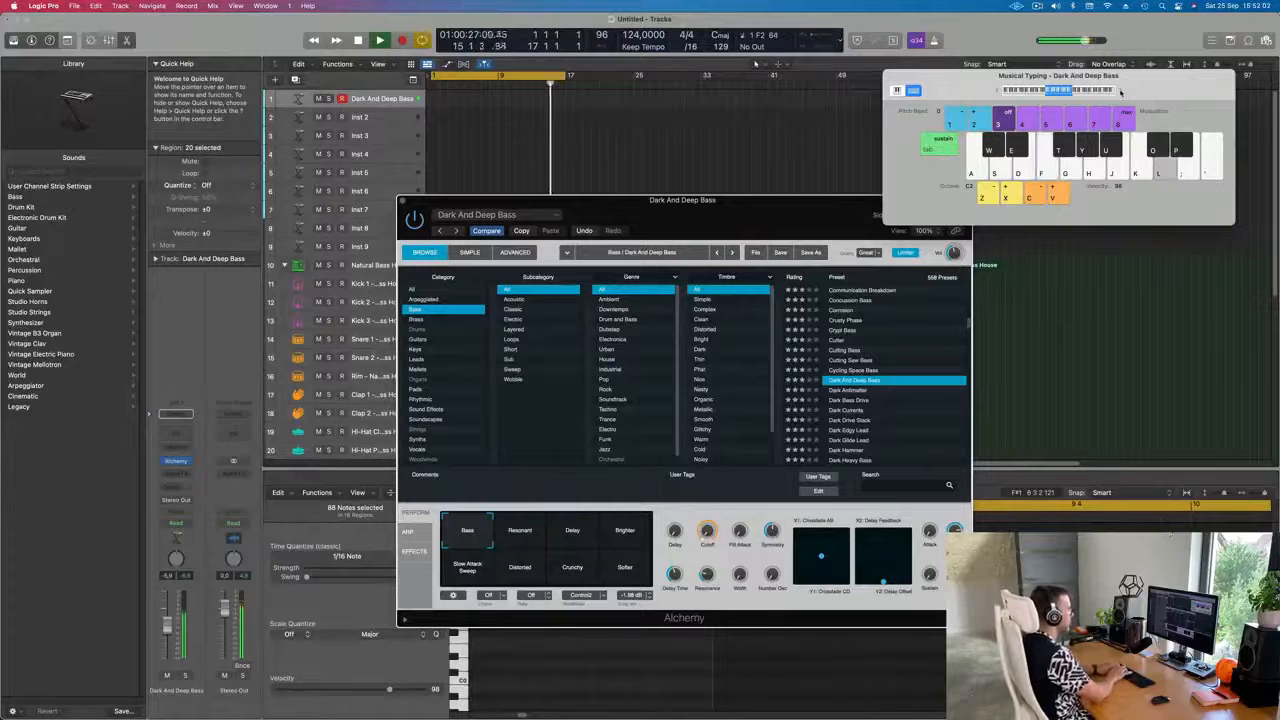
key(h)
key(g)
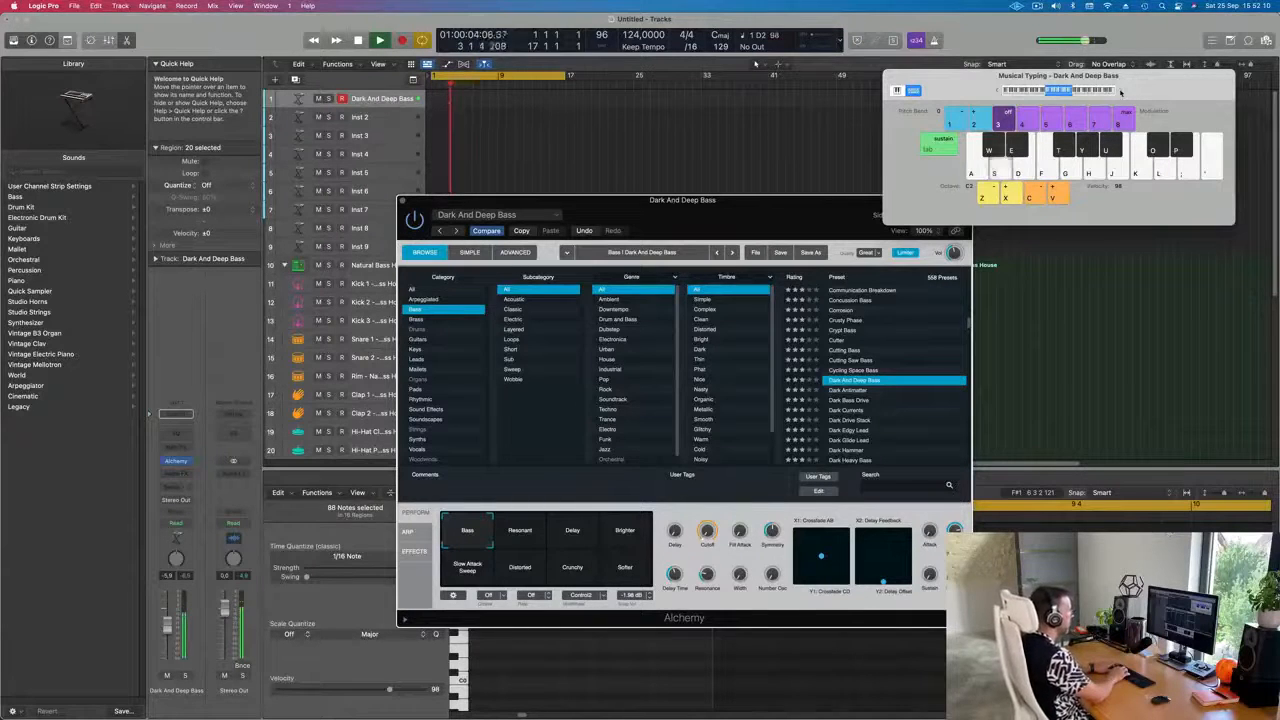
key(r)
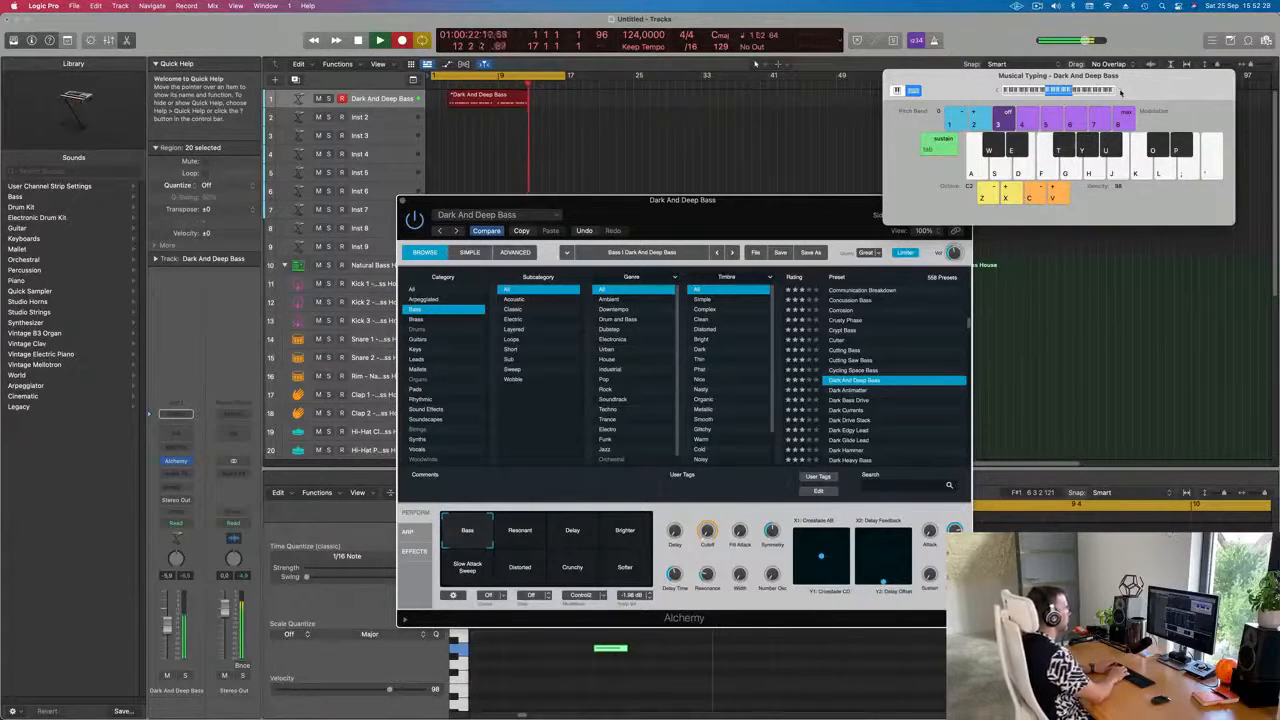
key(space)
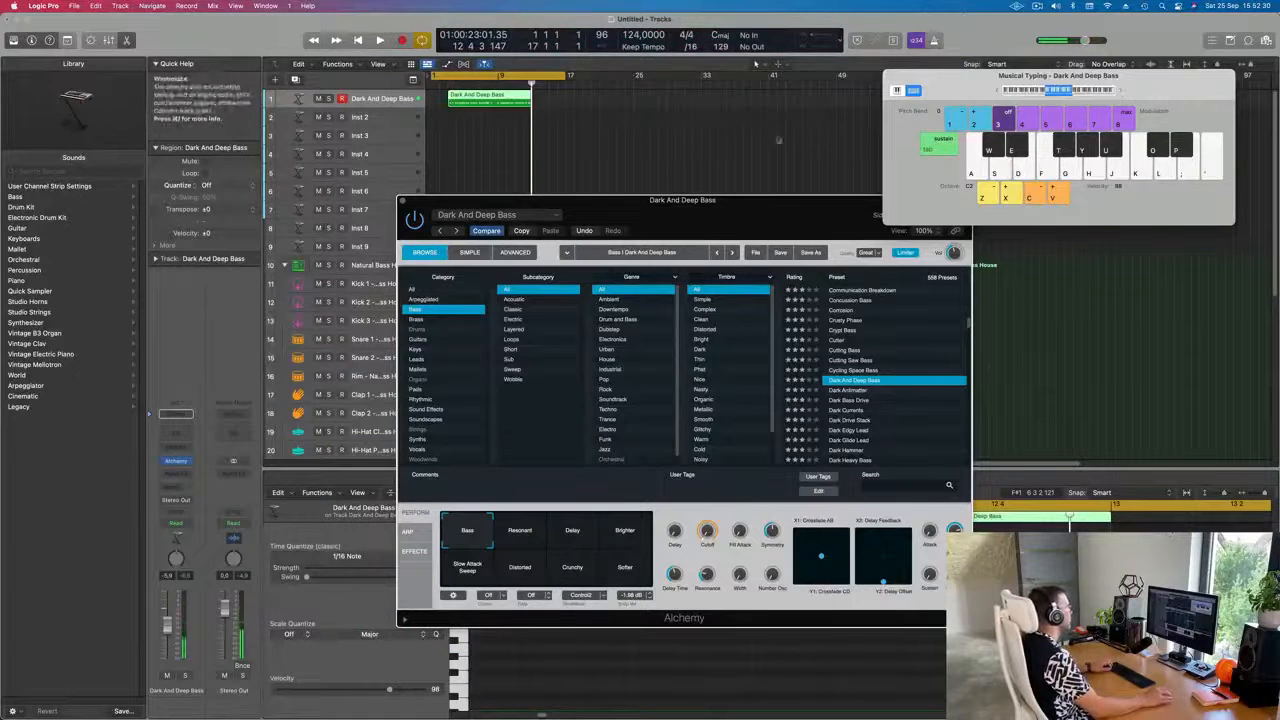
Split the recorded bass region at bar 9, delete the earlier part and move the remaining four bars to bar 1
click(497, 101)
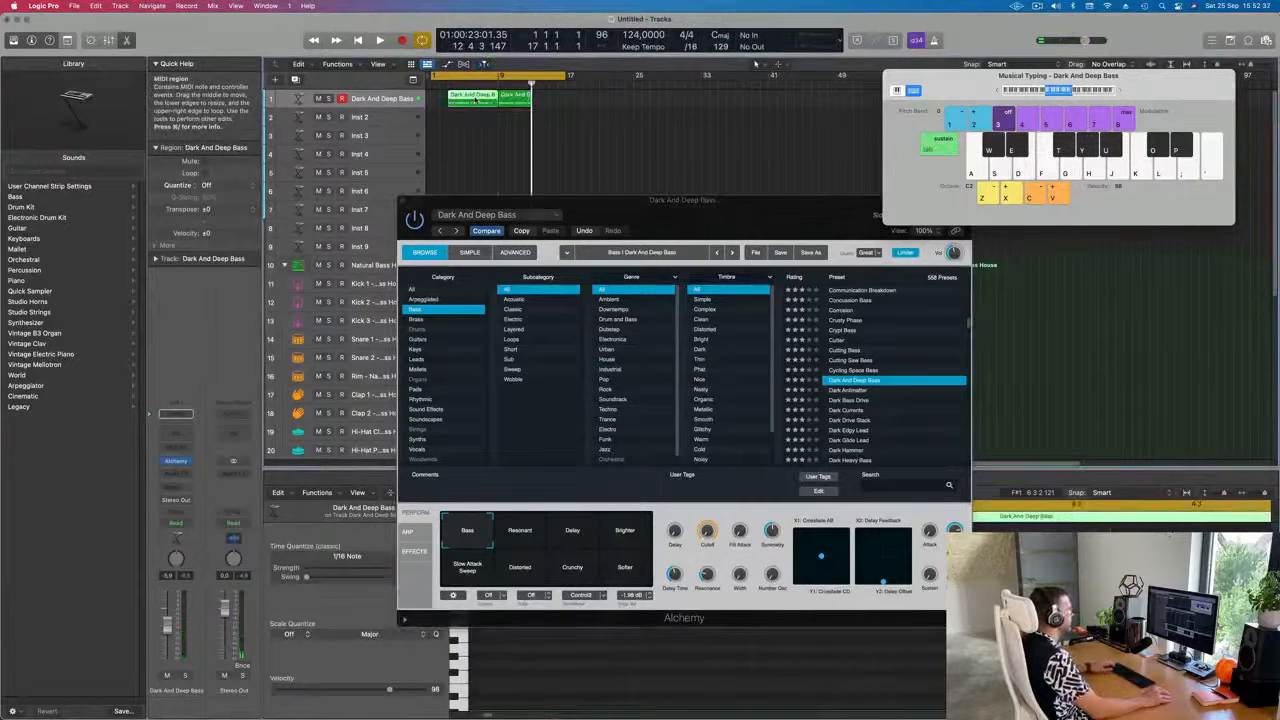
key(Delete)
drag(510, 103, 443, 108)
key(super+Right)
key(super+Right)
key(super+Right)
key(super+Right)
key(space)
key(super+Left)
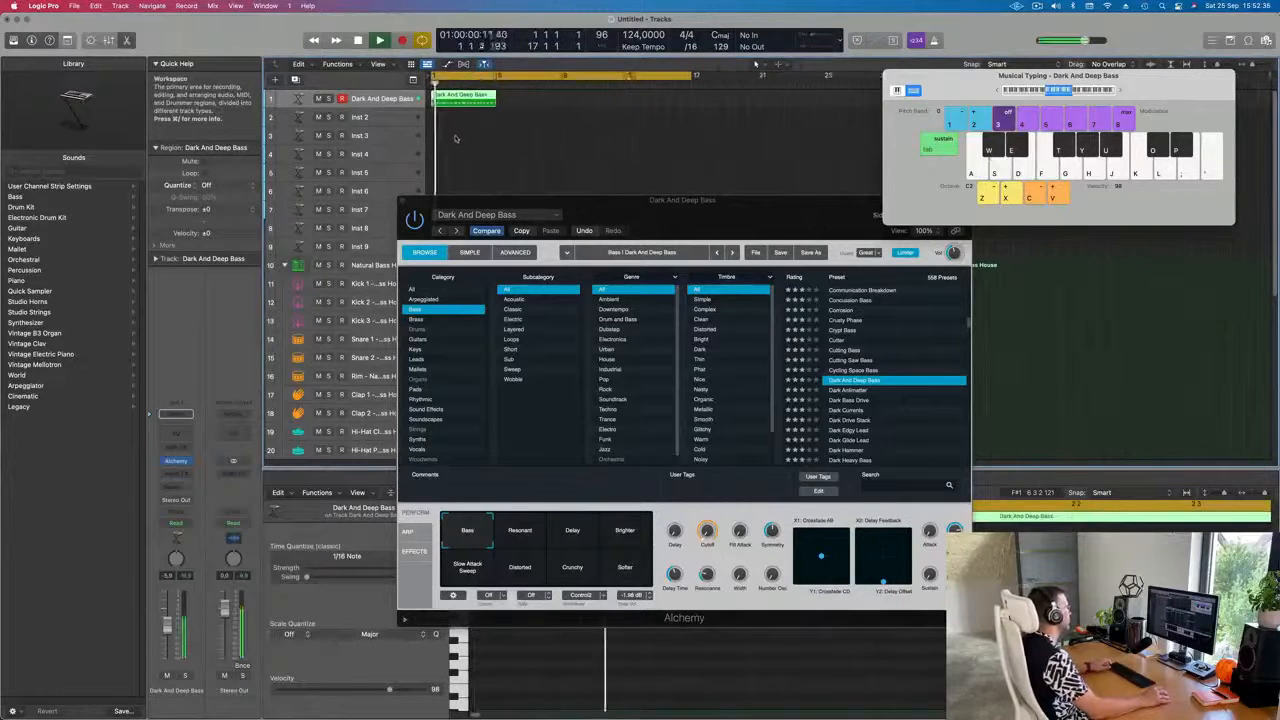
Move the Alchemy window aside, quantize all notes in the bass region to 1/16 notes and play the result
drag(669, 210, 1278, 246)
key(space)
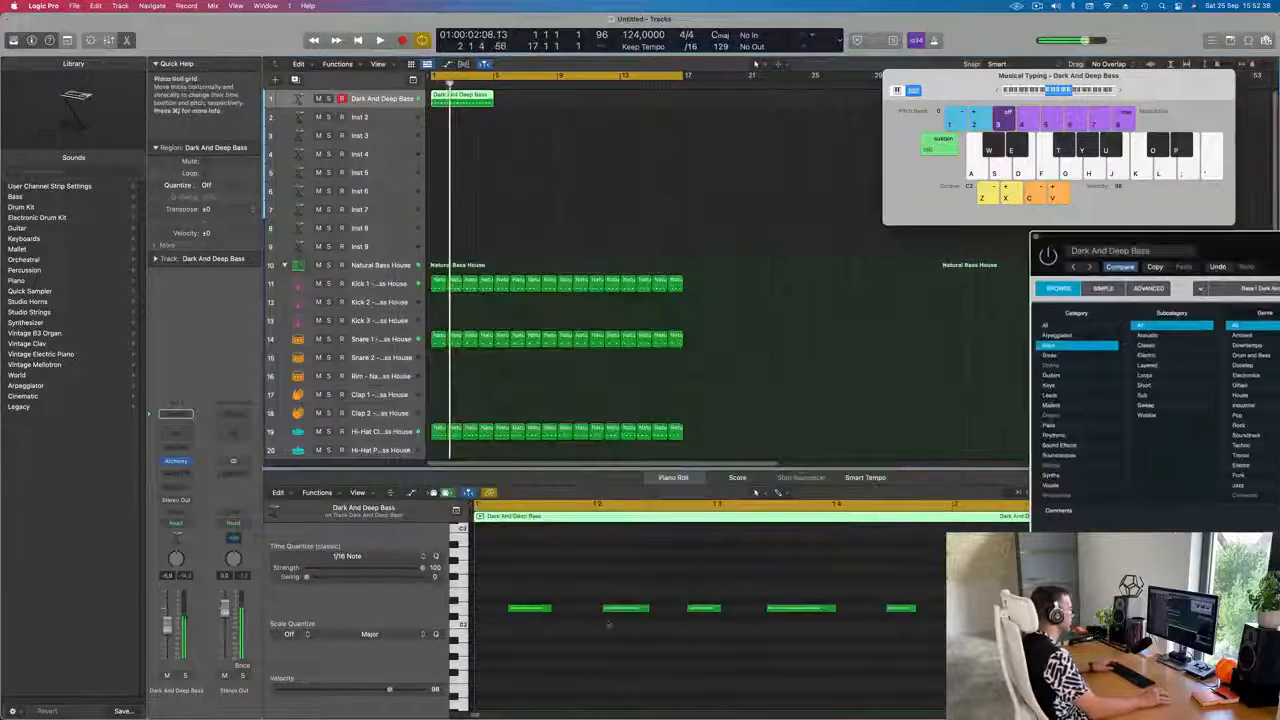
key(super+a)
key(space)
key(super+Left)
key(super+Left)
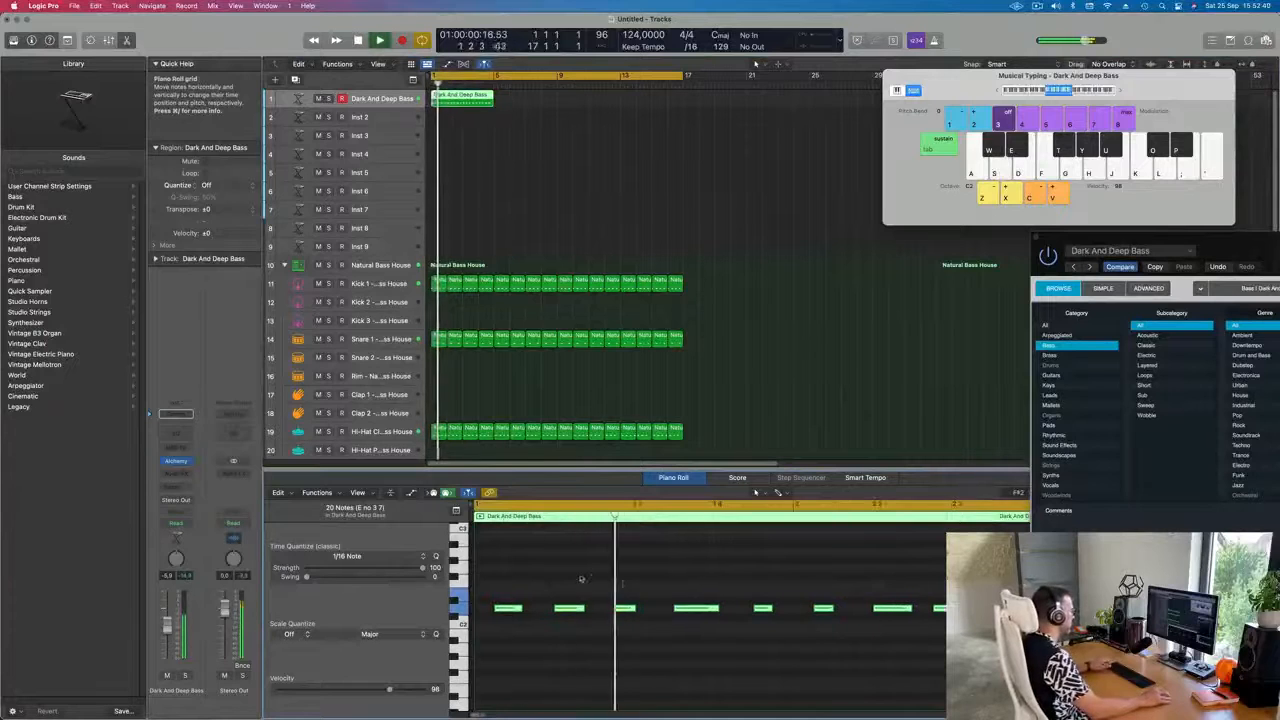
key(super+Left)
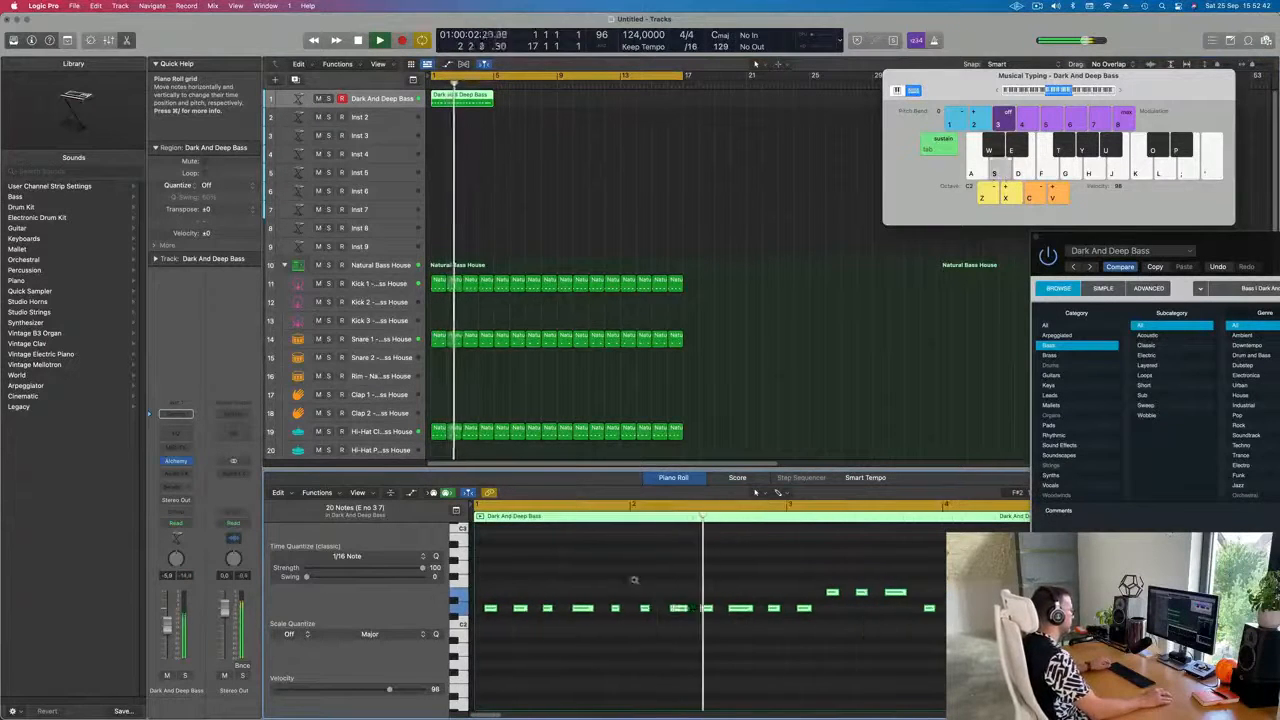
key(super+Left)
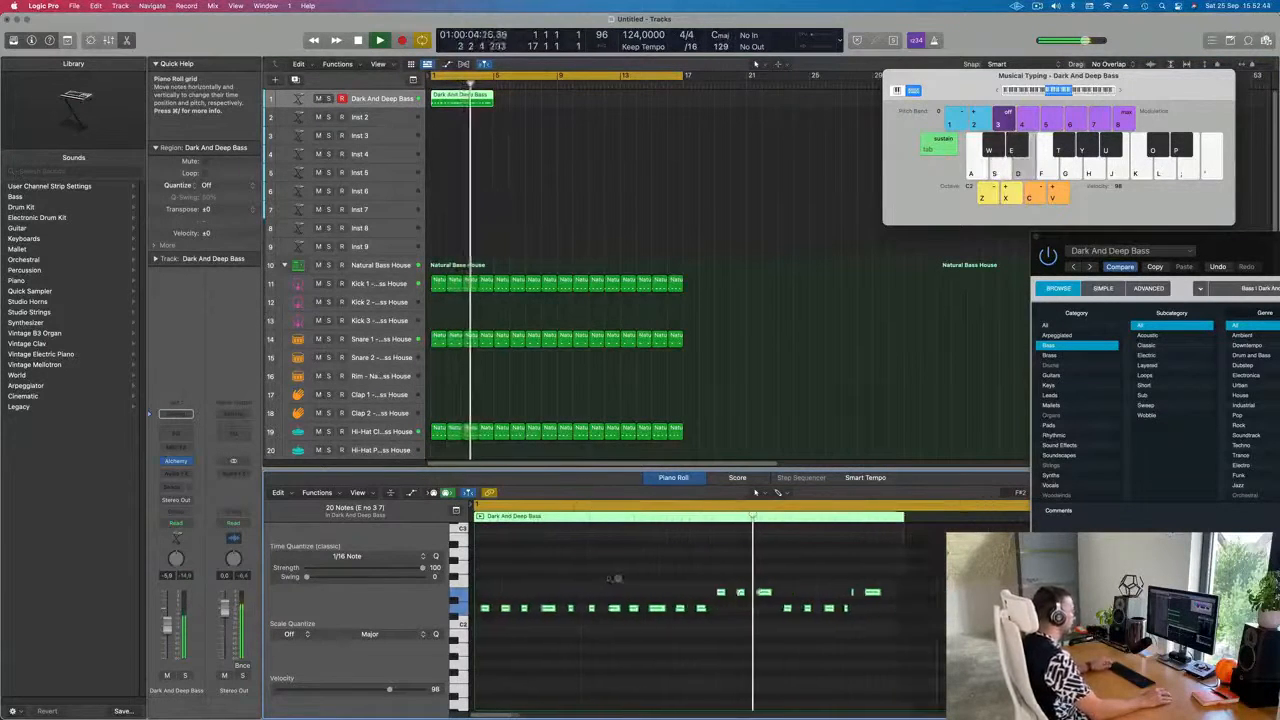
scroll(655, 581, up, 5)
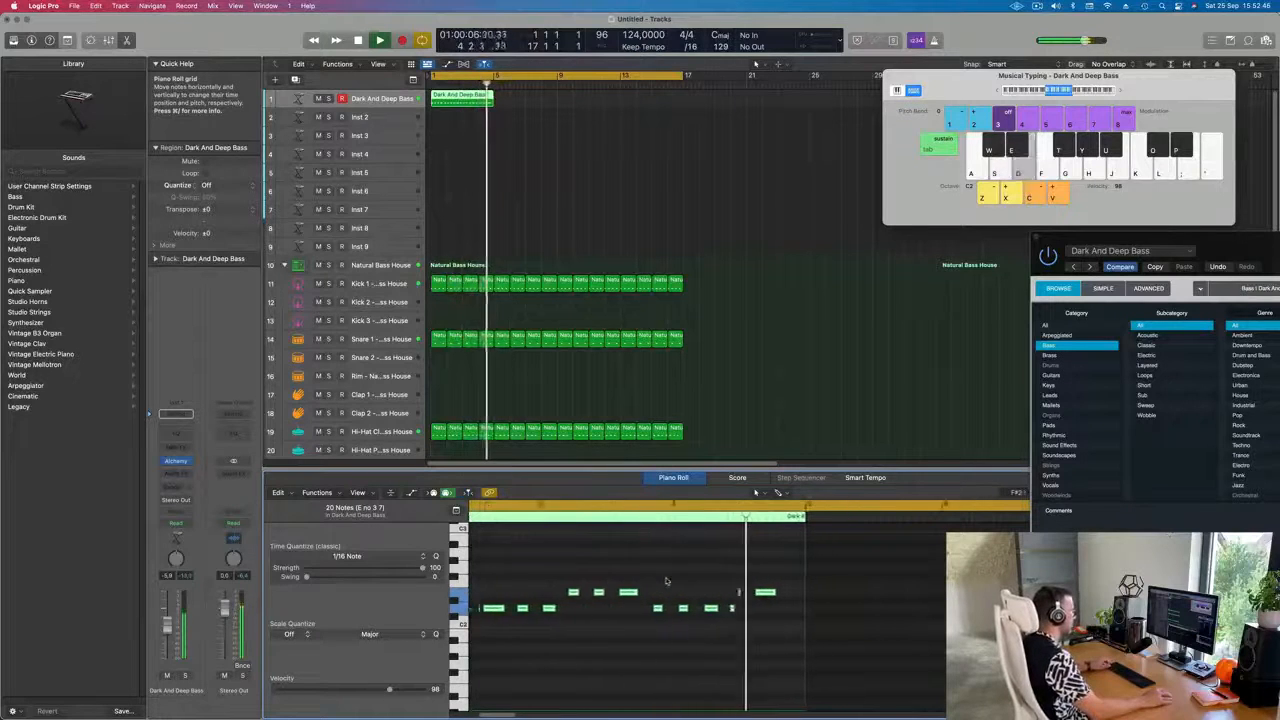
scroll(680, 580, up, 2)
key(space)
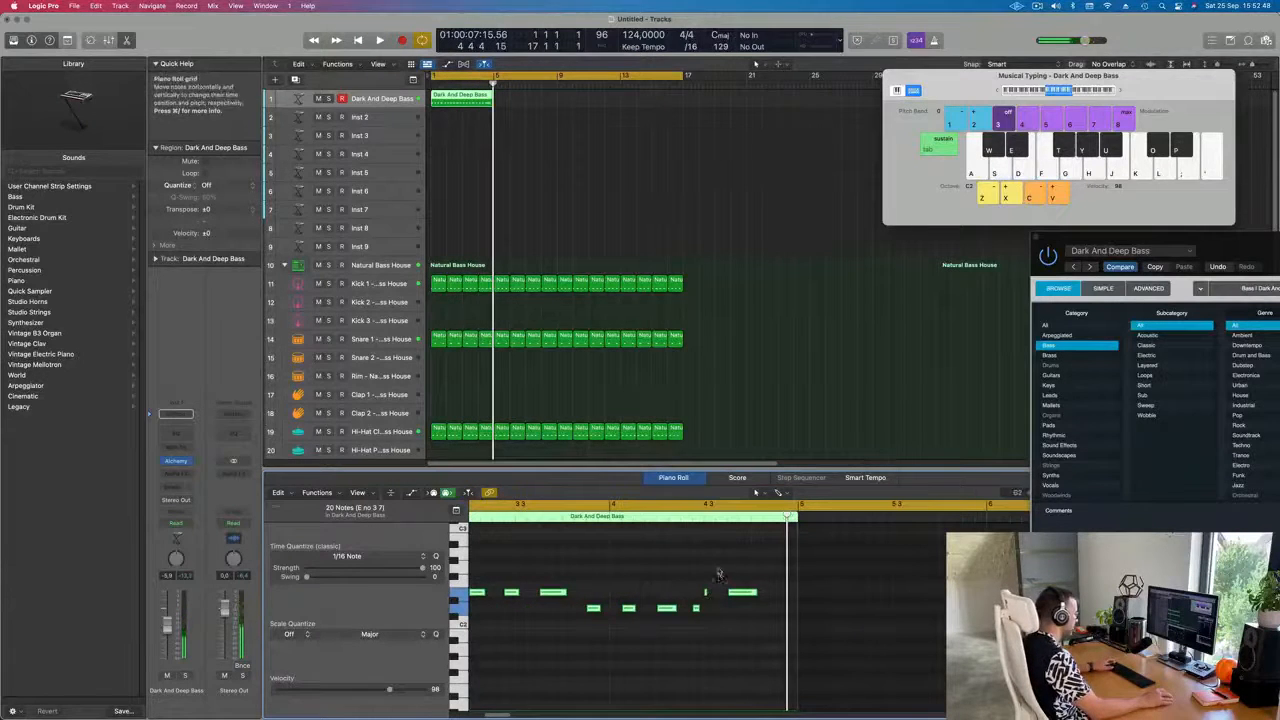
Lengthen the very short upper note in bar 4 to one sixteenth and play the bass line back
click(718, 574)
click(706, 594)
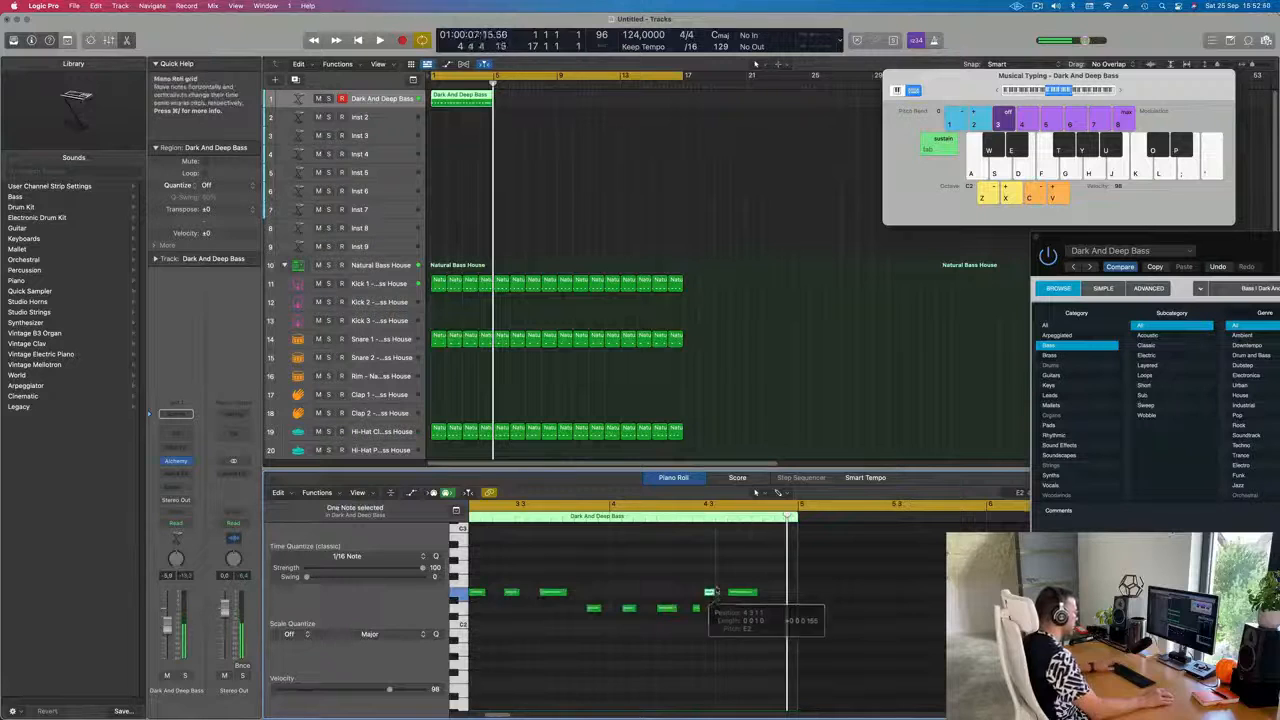
scroll(617, 580, down, 5)
key(space)
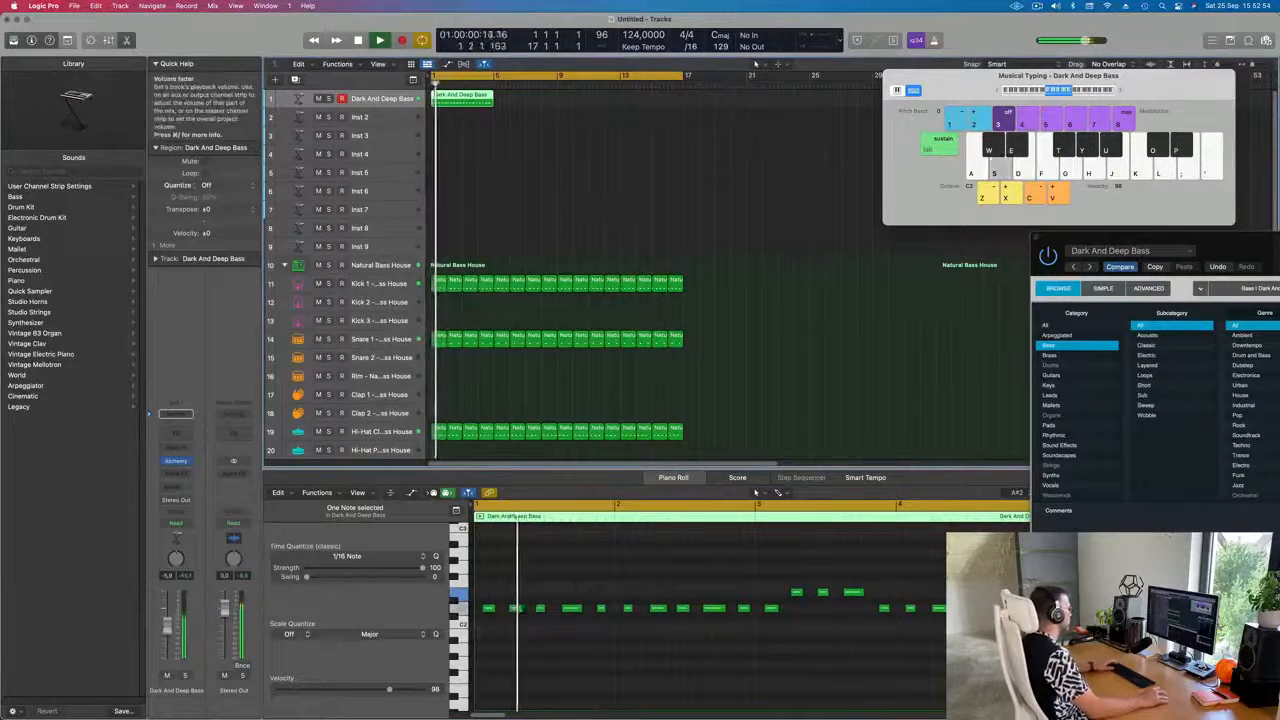
scroll(676, 671, down, 4)
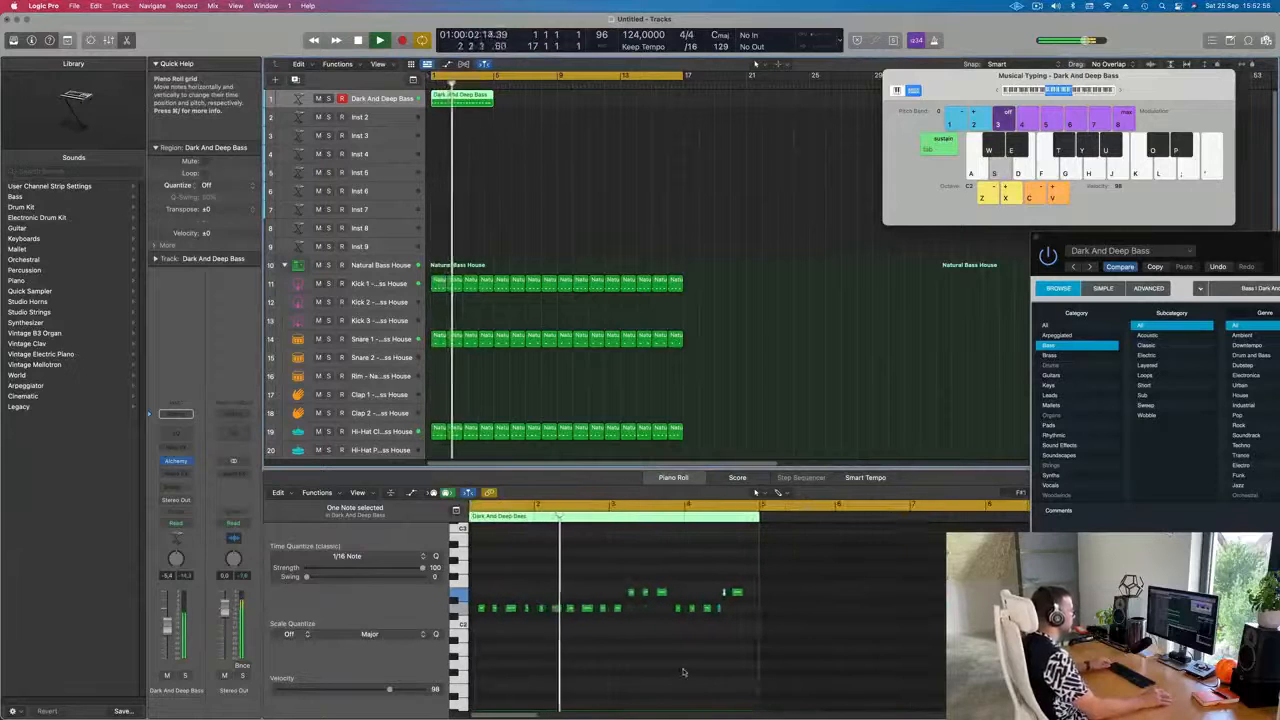
scroll(690, 672, up, 2)
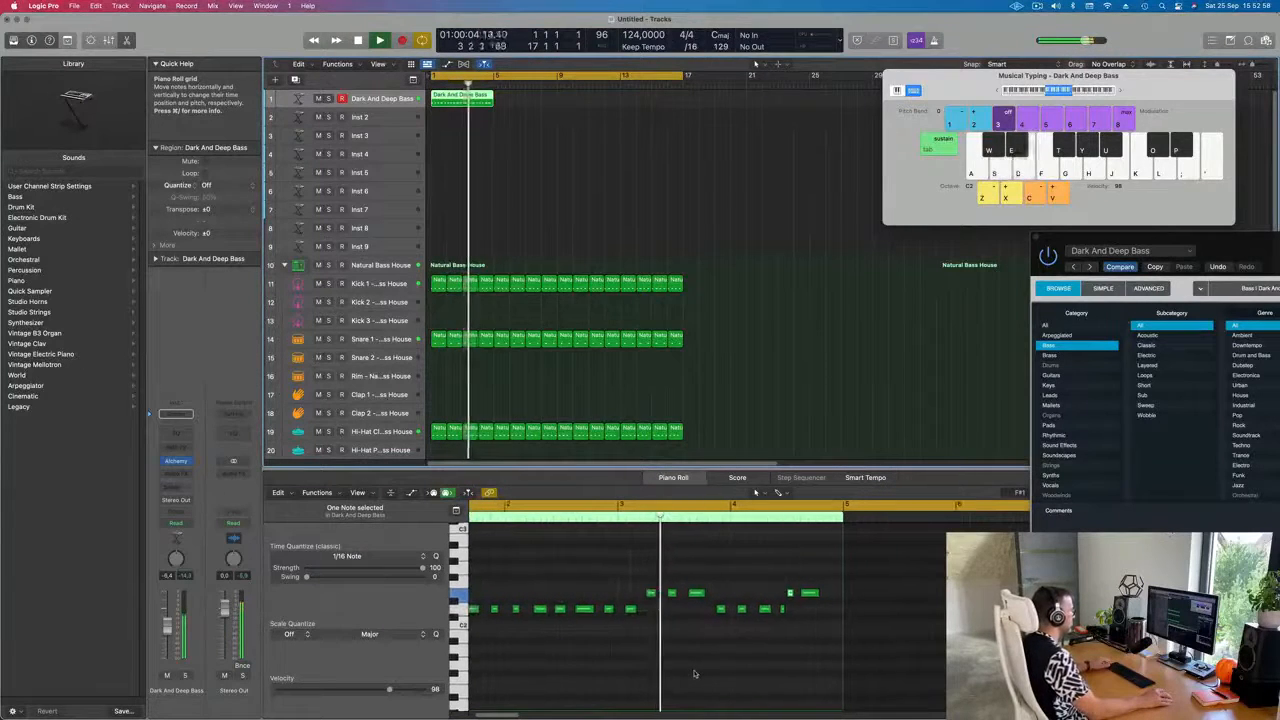
scroll(631, 671, up, 1)
scroll(650, 673, up, 1)
scroll(689, 669, right, 2)
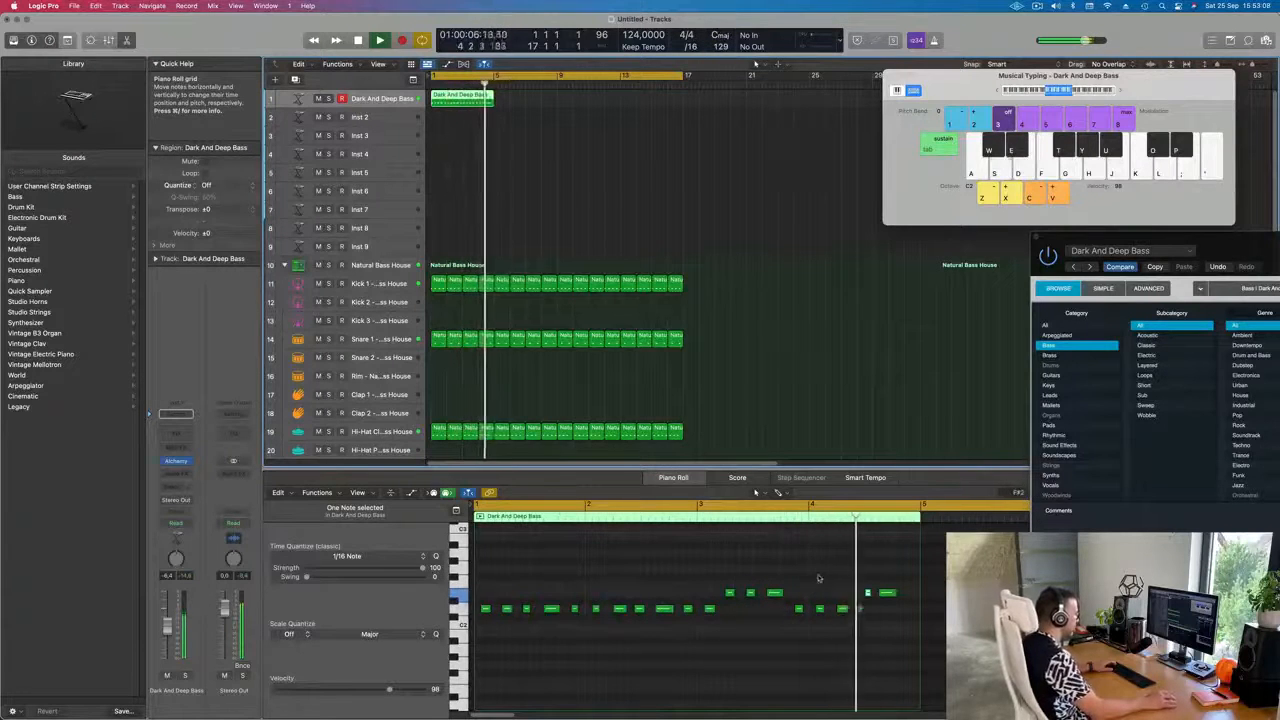
Delete the last five bass notes, copy the five-note phrase starting in bar 3 one bar later and play it back
drag(812, 585, 893, 622)
key(Delete)
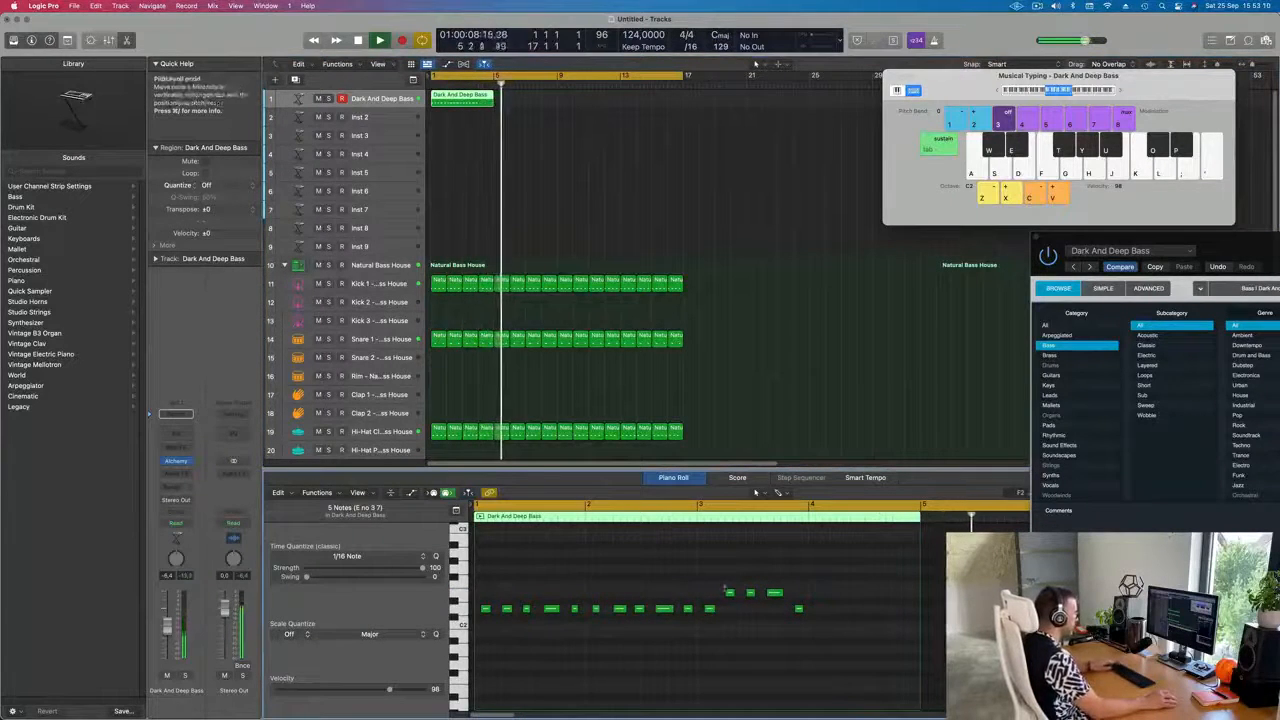
drag(725, 588, 830, 637)
key(space)
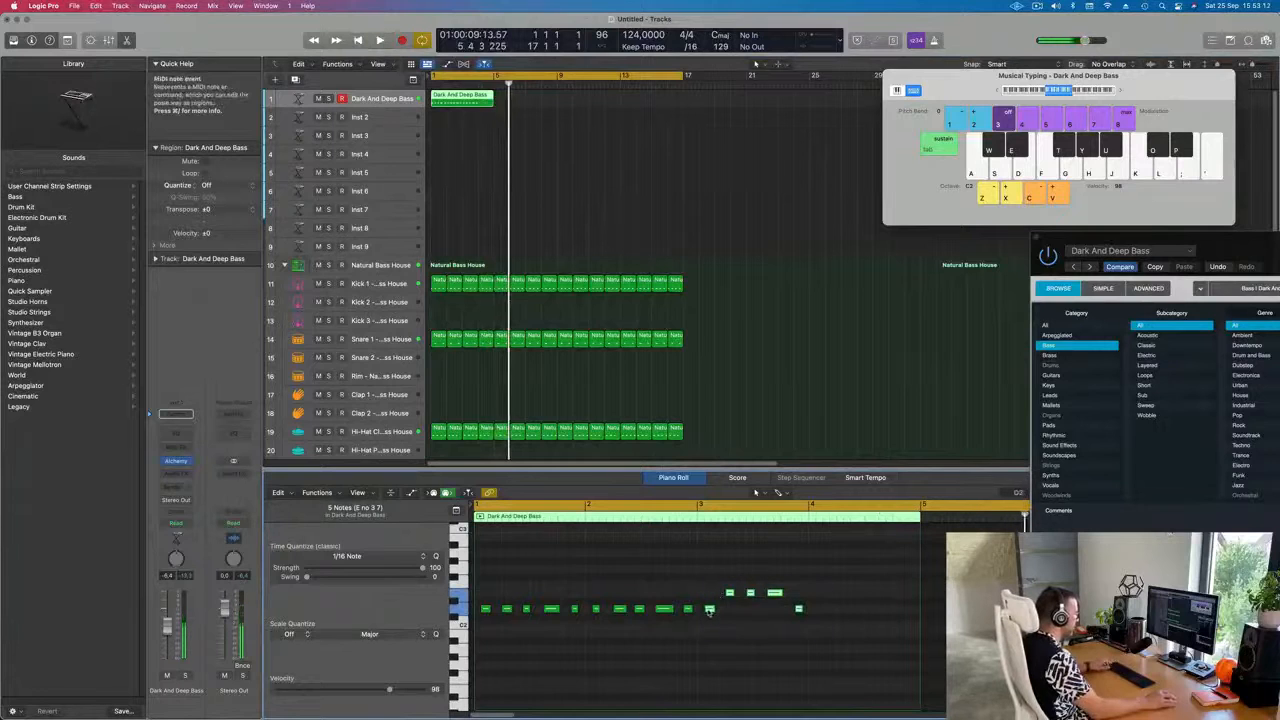
drag(709, 609, 821, 611)
key(space)
scroll(770, 637, down, 5)
click(666, 654)
scroll(664, 657, up, 2)
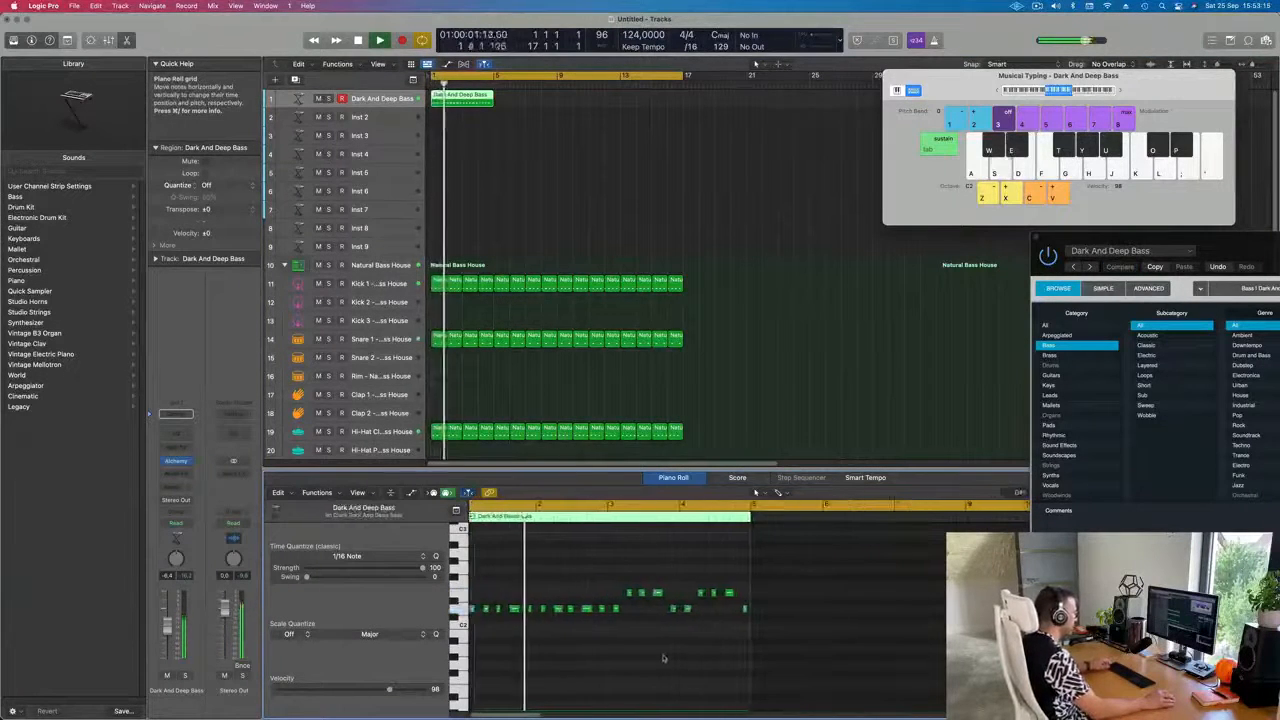
scroll(668, 659, up, 2)
scroll(674, 655, down, 2)
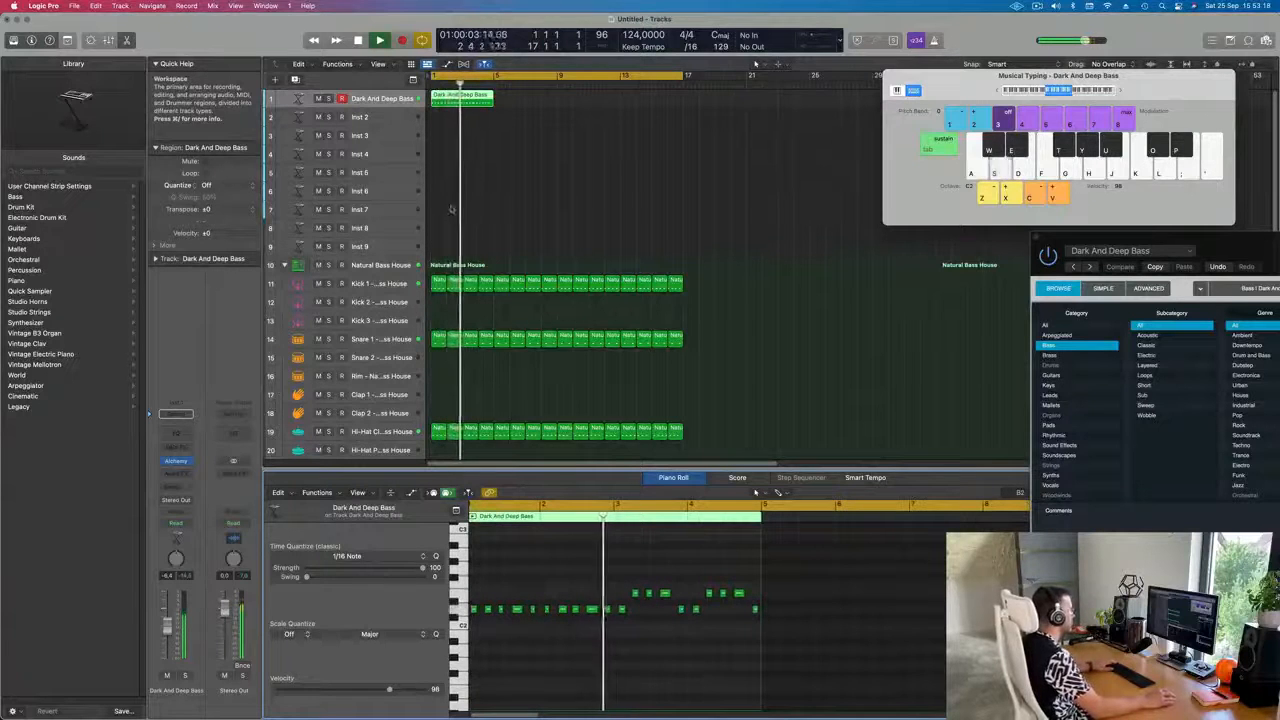
Repeat the four-bar bass region three times to fill 16 bars and select all regions on the bass track
scroll(497, 224, right, 1)
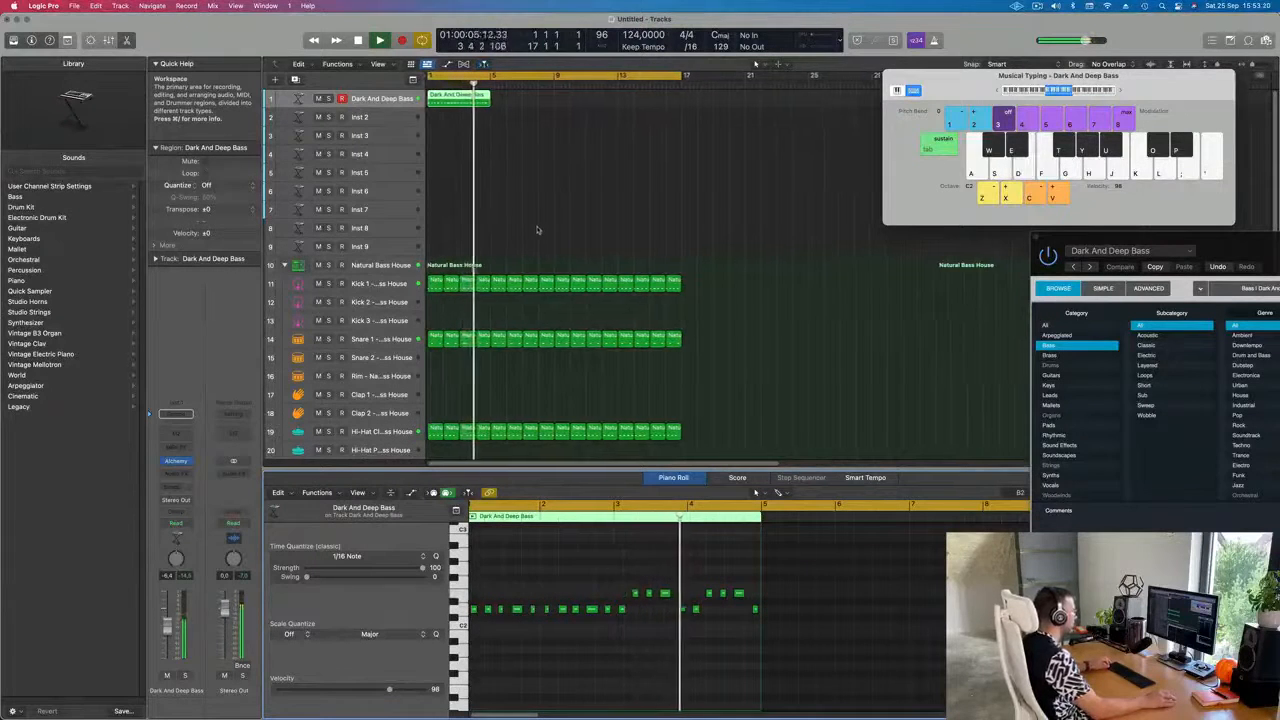
scroll(550, 233, up, 2)
scroll(560, 232, right, 2)
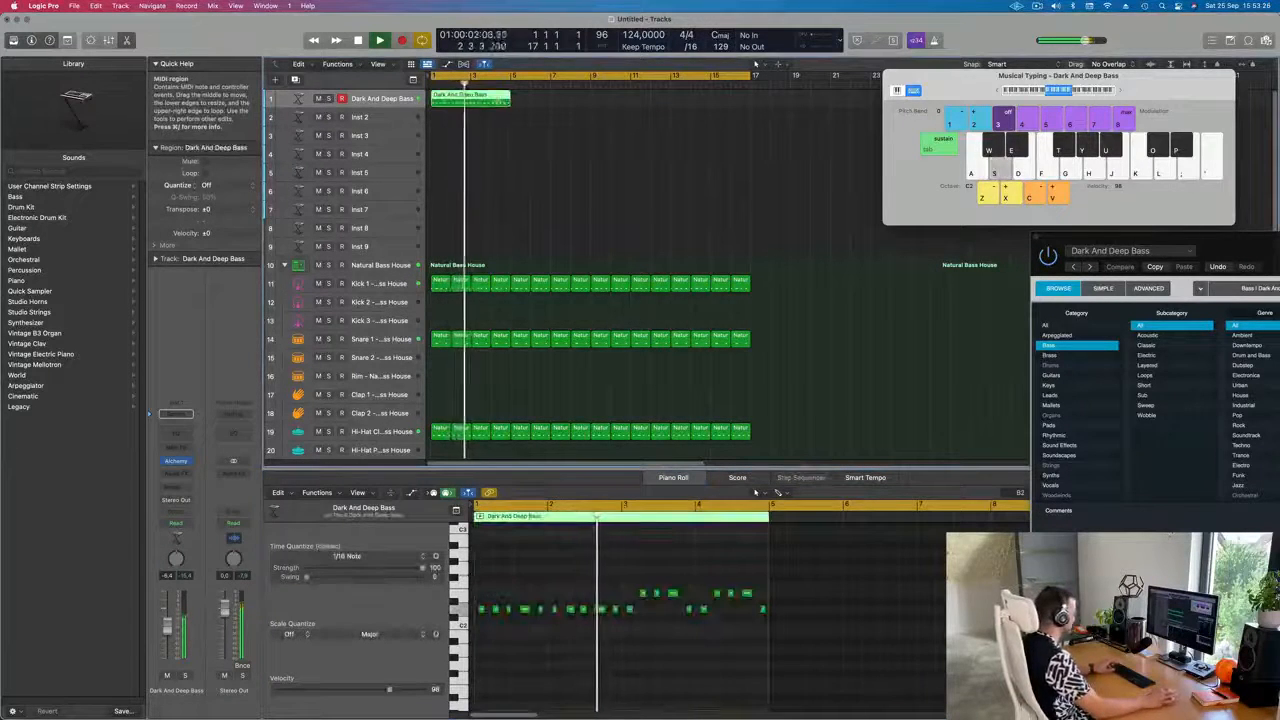
key(super+r)
key(super+r)
key(super+r)
click(487, 145)
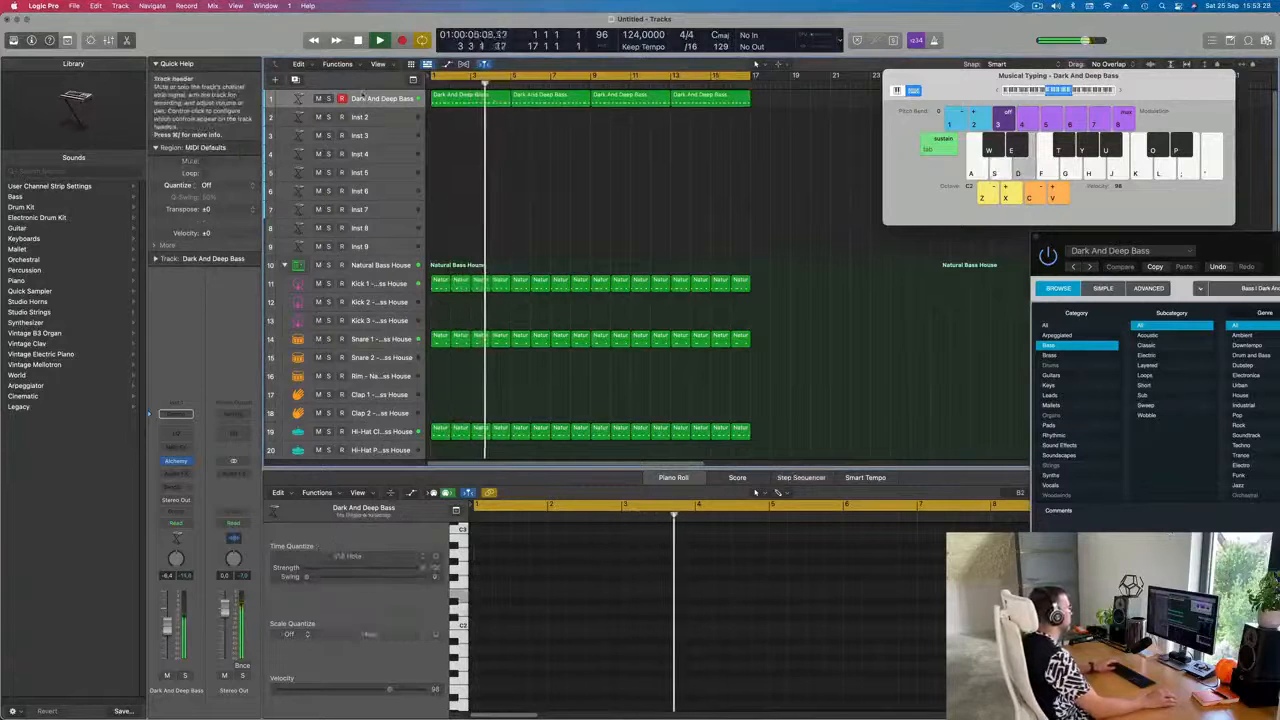
click(381, 104)
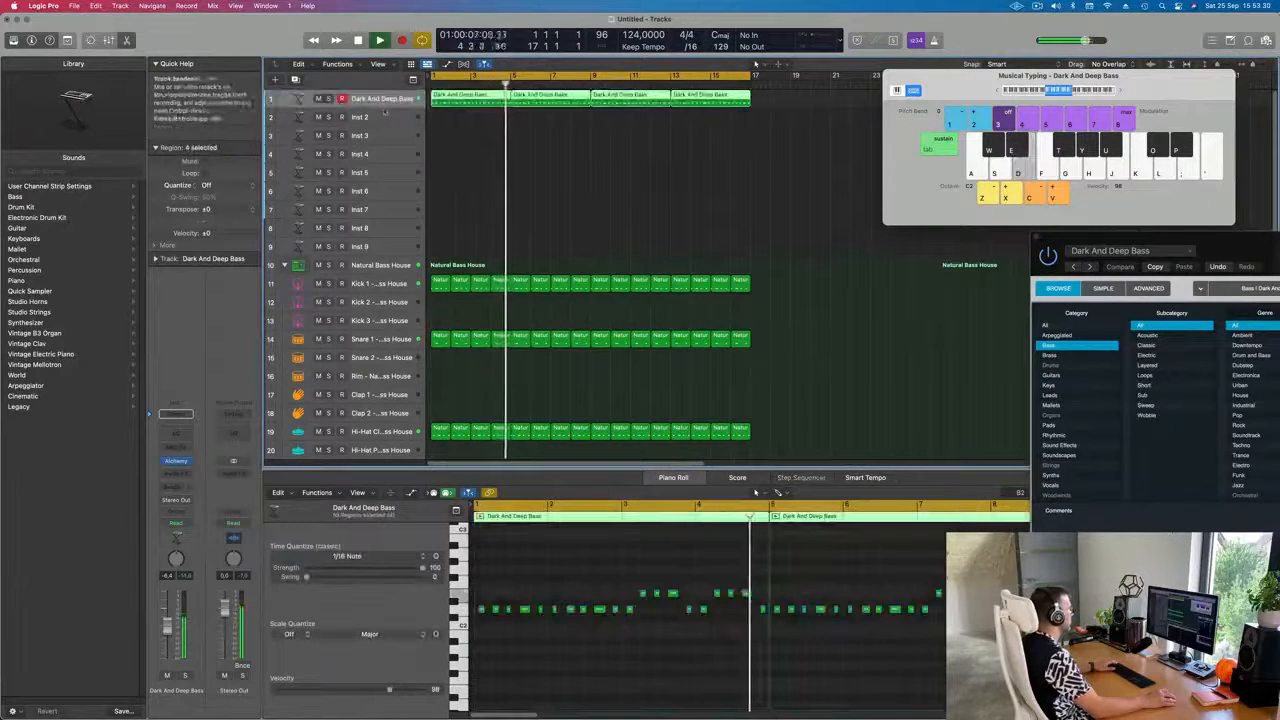
Reopen Alchemy on the bass track and audition the Resonant, Delay, Brighter, Slow Attack Sweep and Softer snapshots
click(1037, 238)
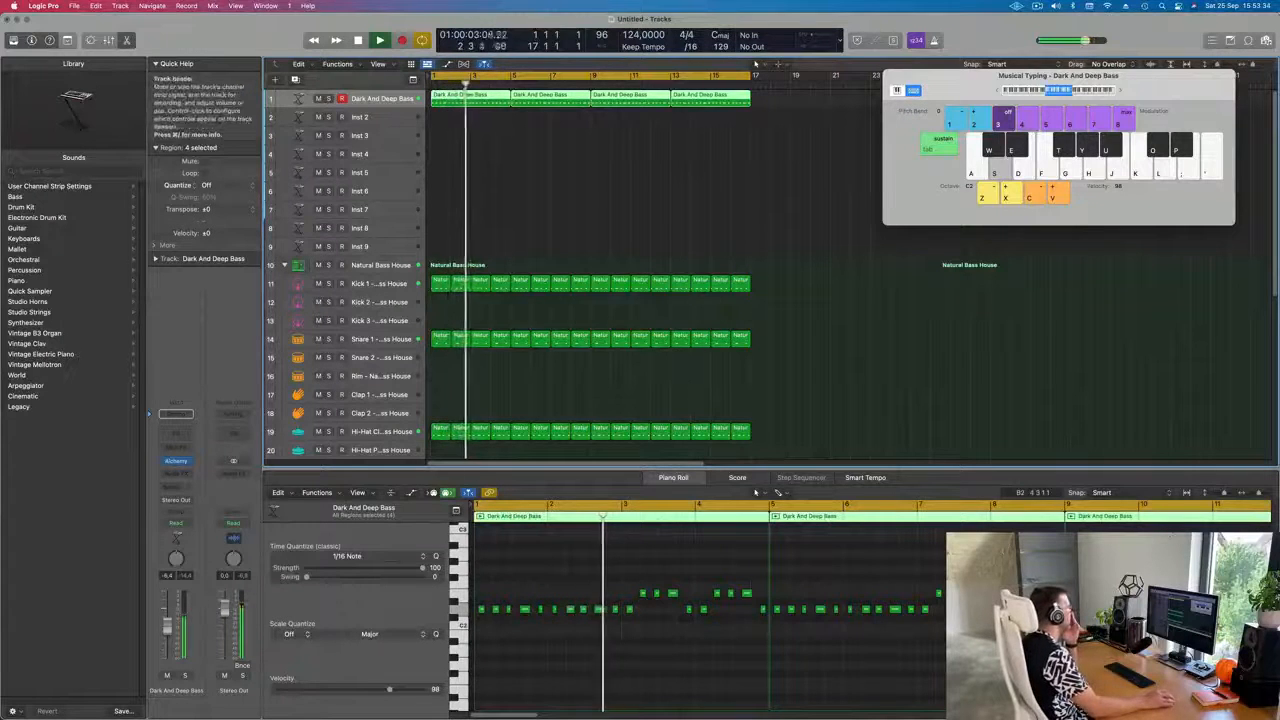
click(178, 463)
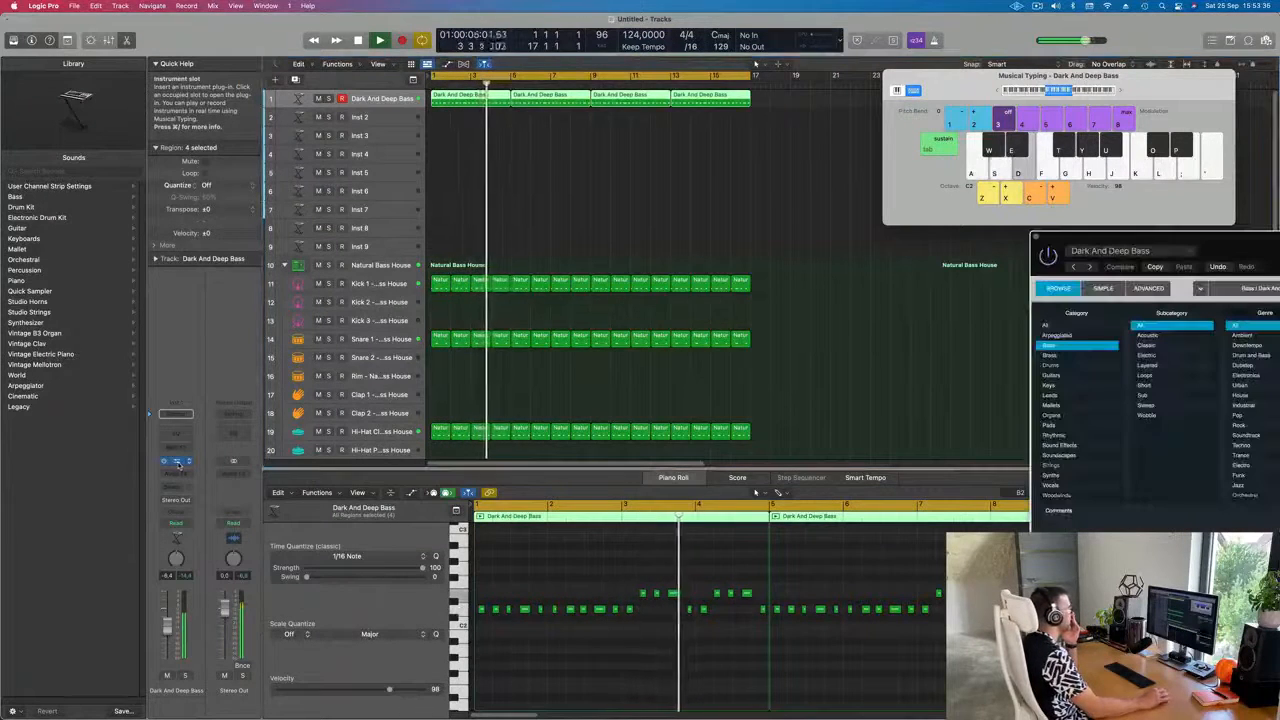
drag(1040, 242, 491, 169)
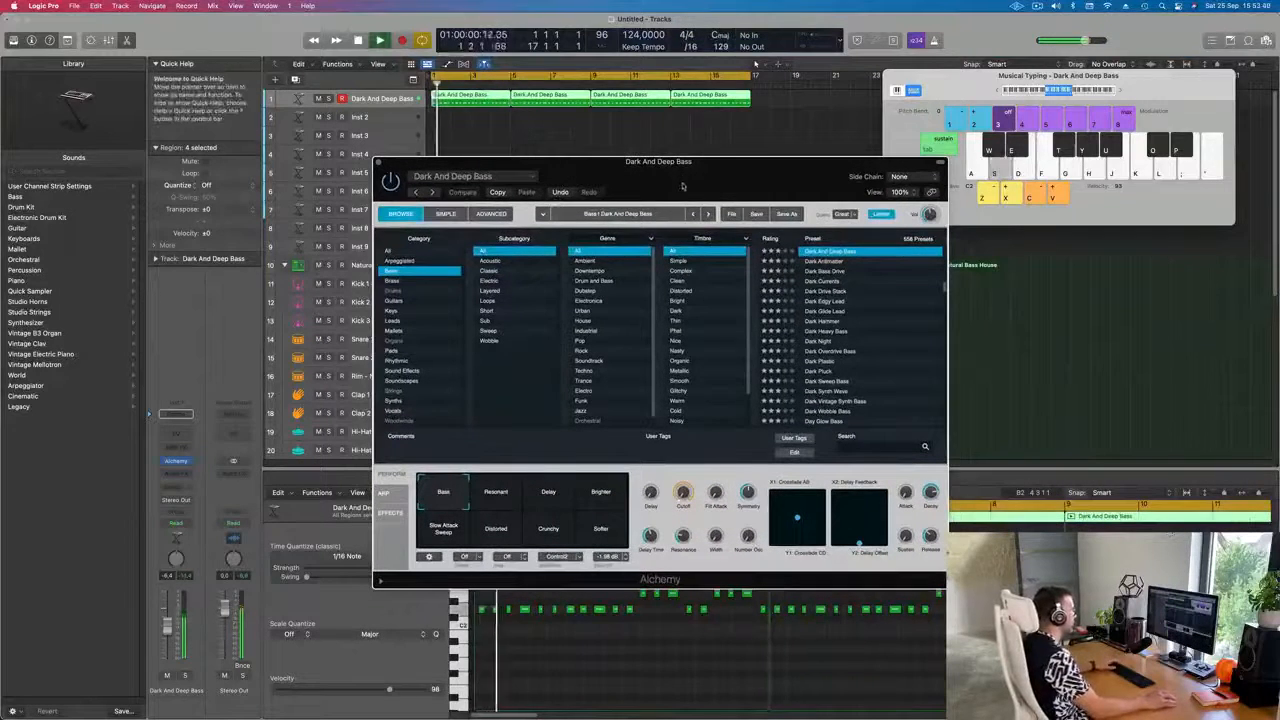
click(496, 495)
click(550, 503)
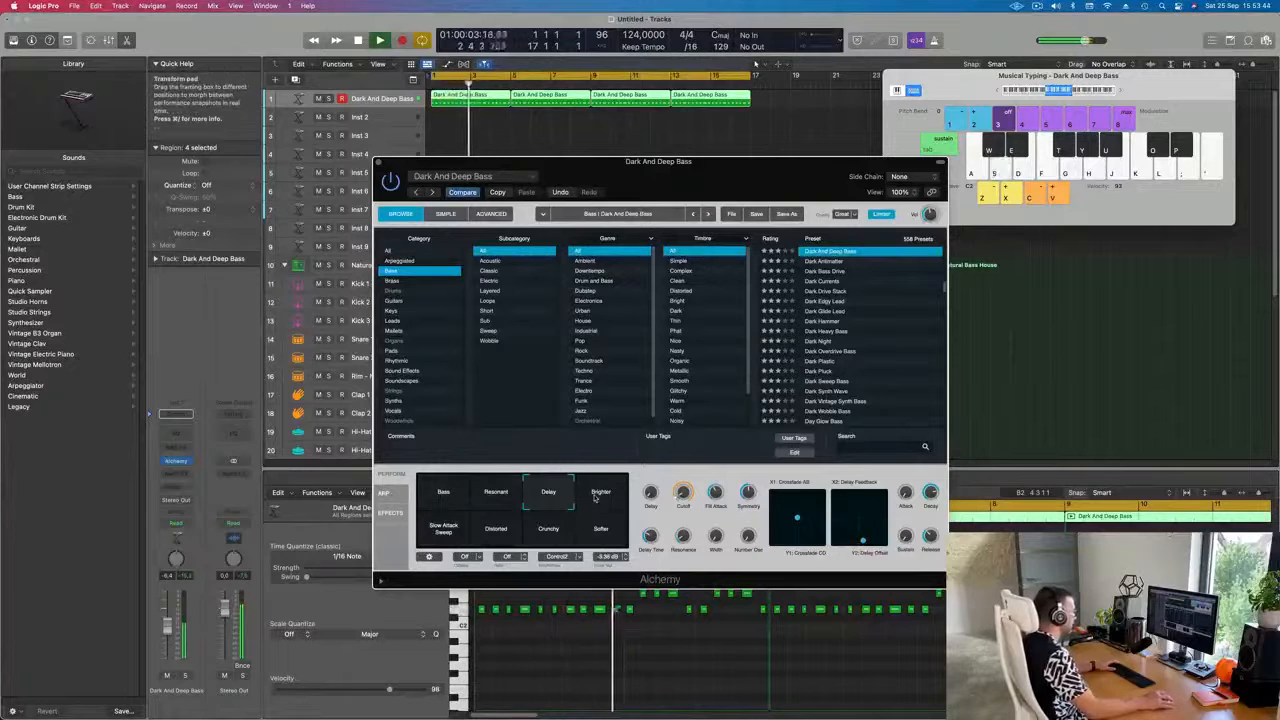
click(595, 497)
click(474, 531)
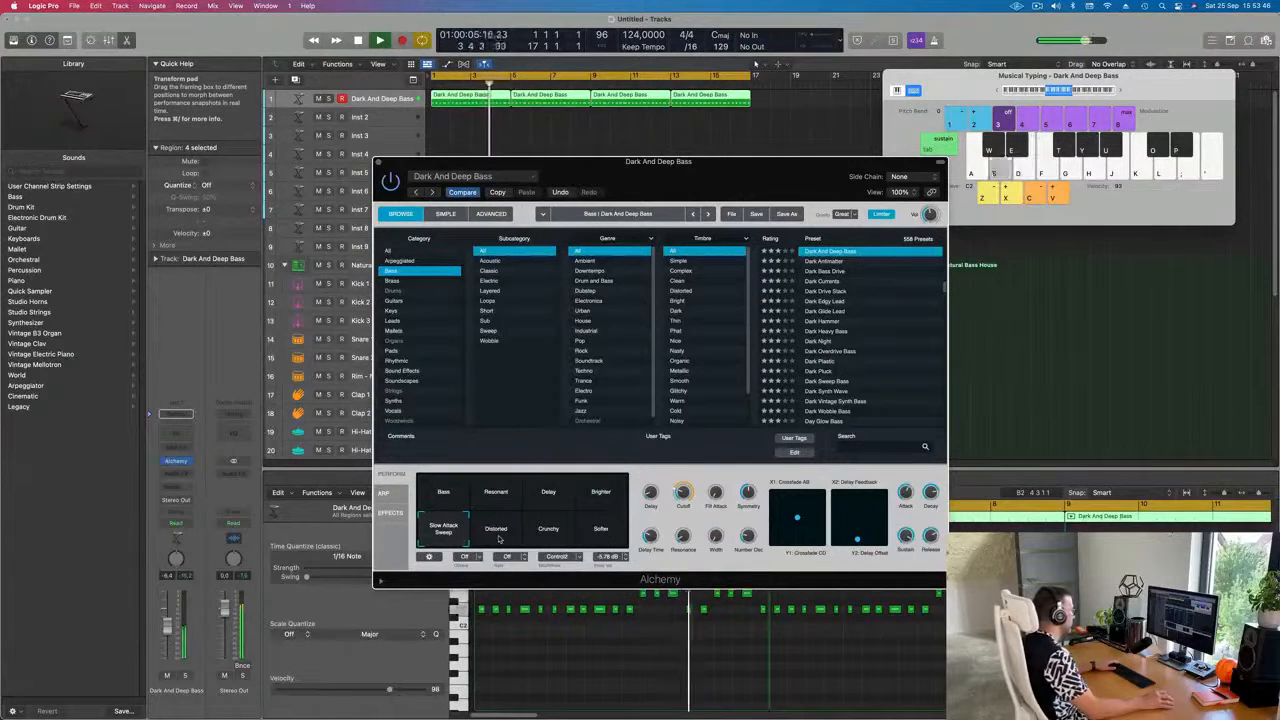
click(601, 530)
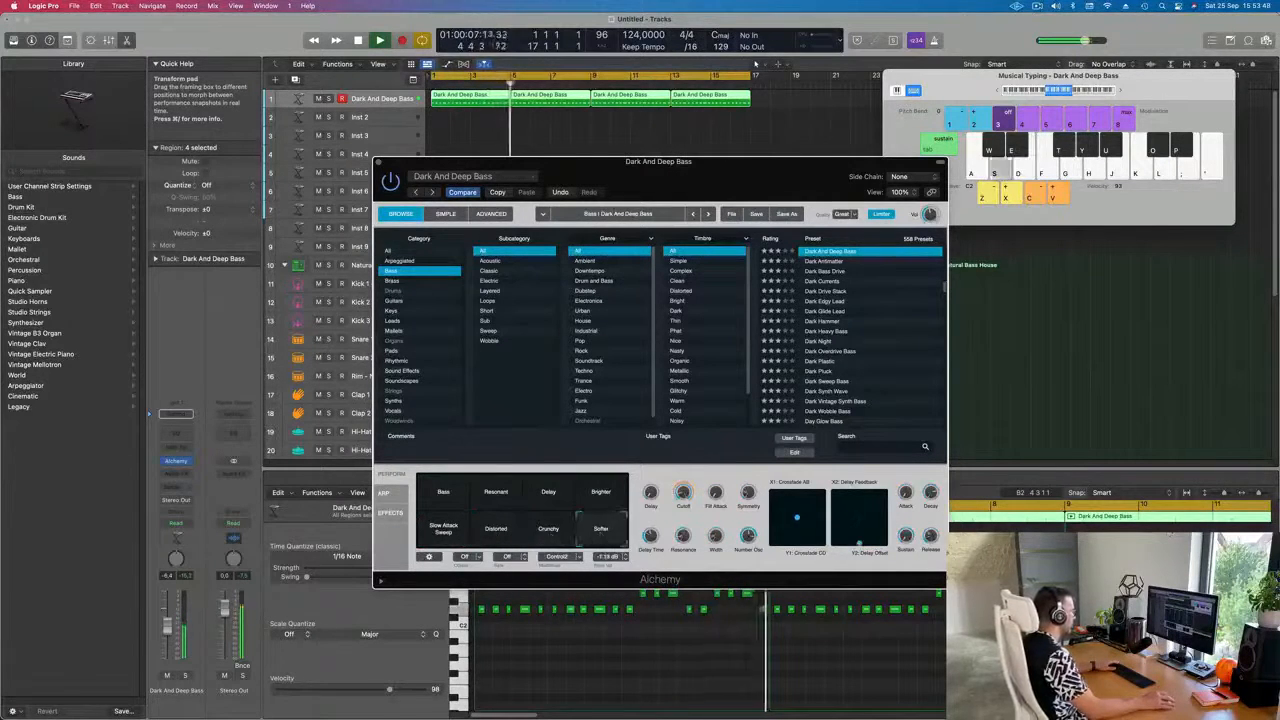
Compare the Brighter and Delay snapshots and blend Delay with Brighter, Crunchy and Softer on the transform pad
click(606, 495)
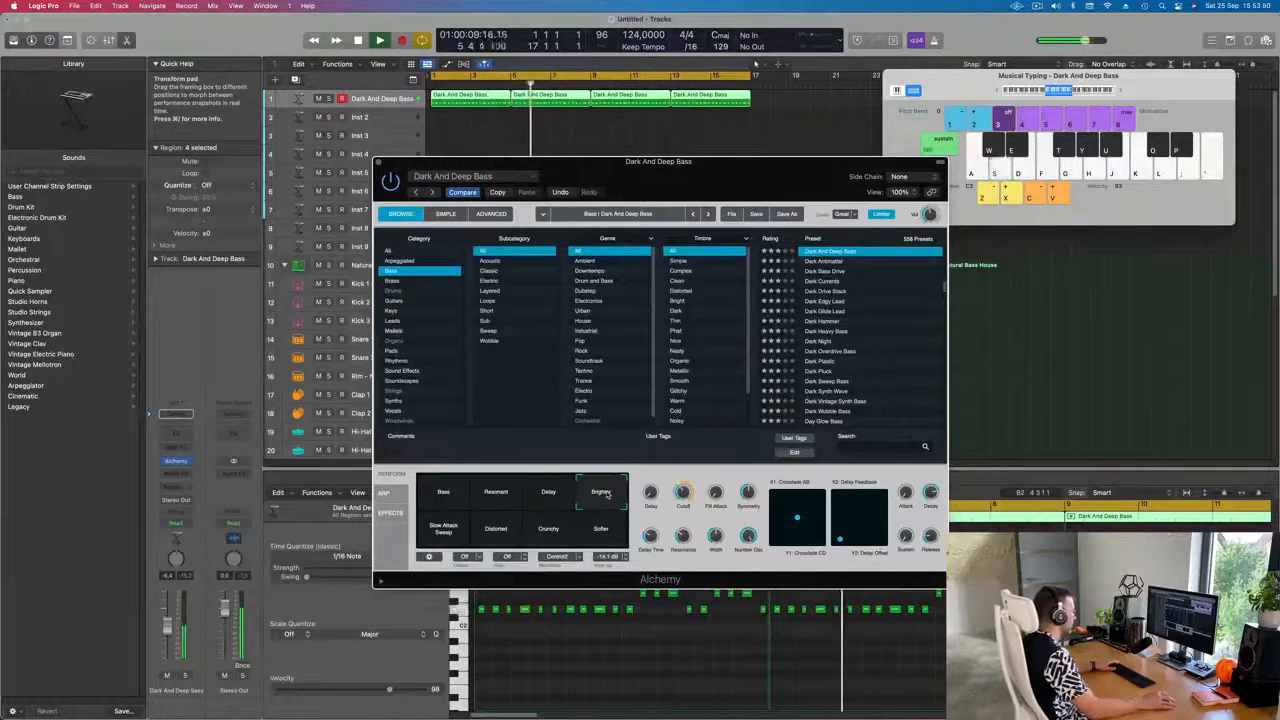
click(548, 493)
drag(551, 492, 571, 508)
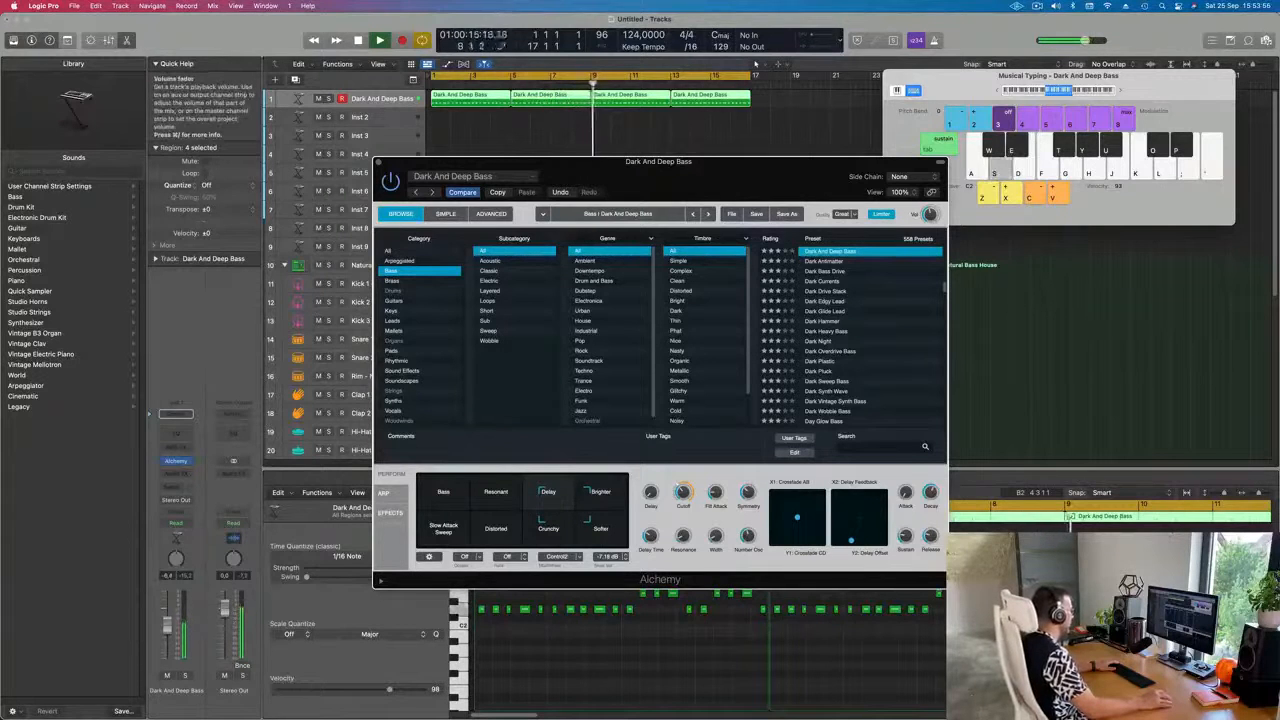
Fine-tune the bass track's volume, move its Alchemy window aside and open Alchemy on the Inst 2 track
drag(168, 629, 169, 628)
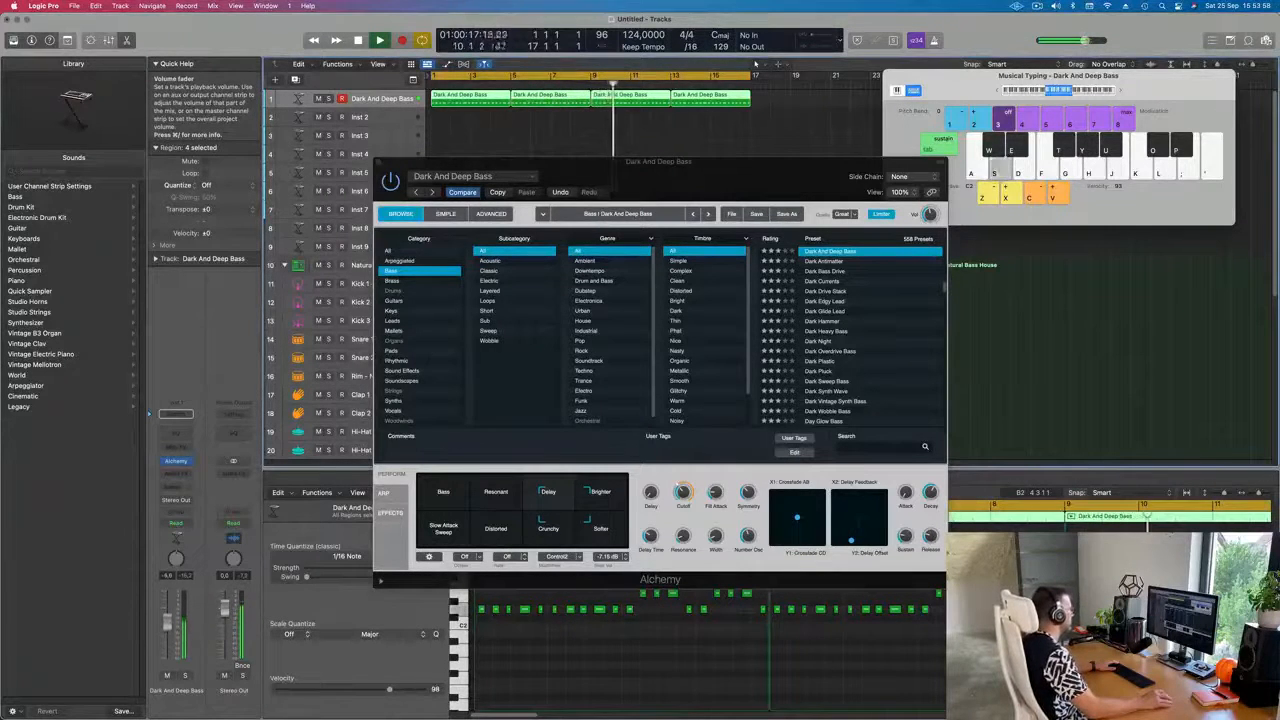
drag(700, 161, 994, 228)
key(Down)
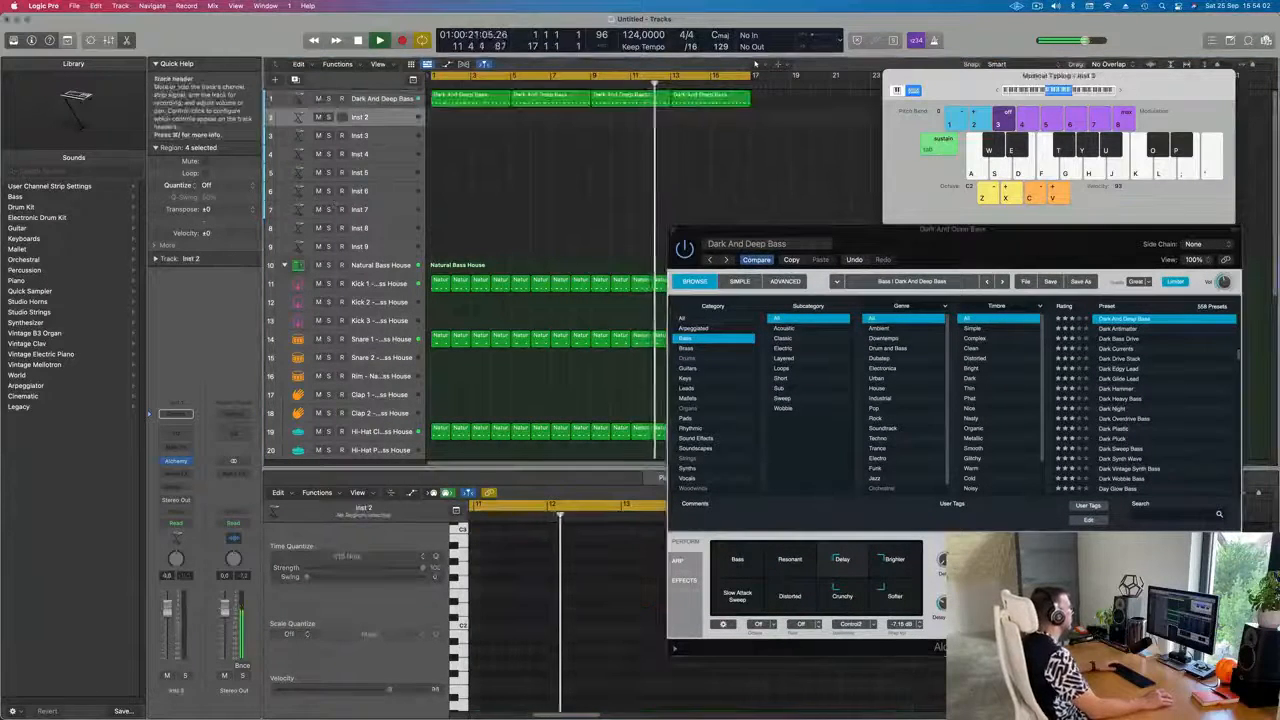
click(177, 462)
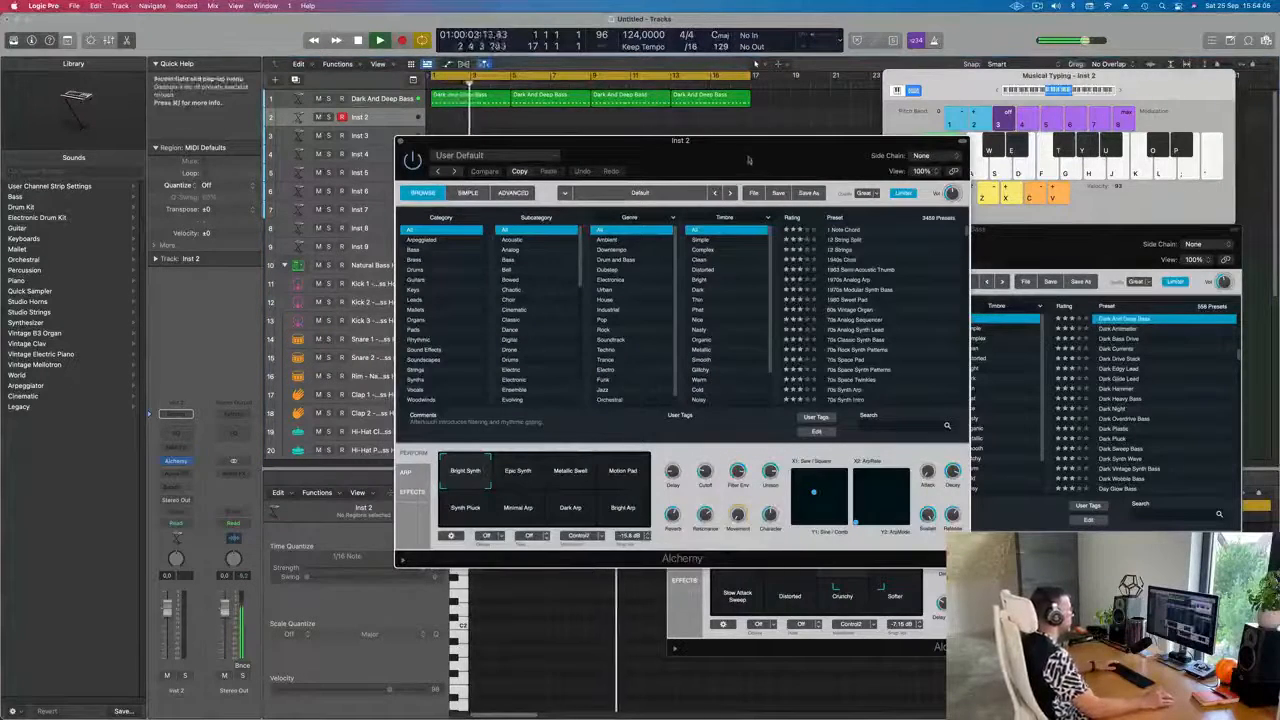
Filter the Inst 2 presets by Organs, load the vintage organ preset and test it with the Musical Typing octave lowered to C1
click(368, 364)
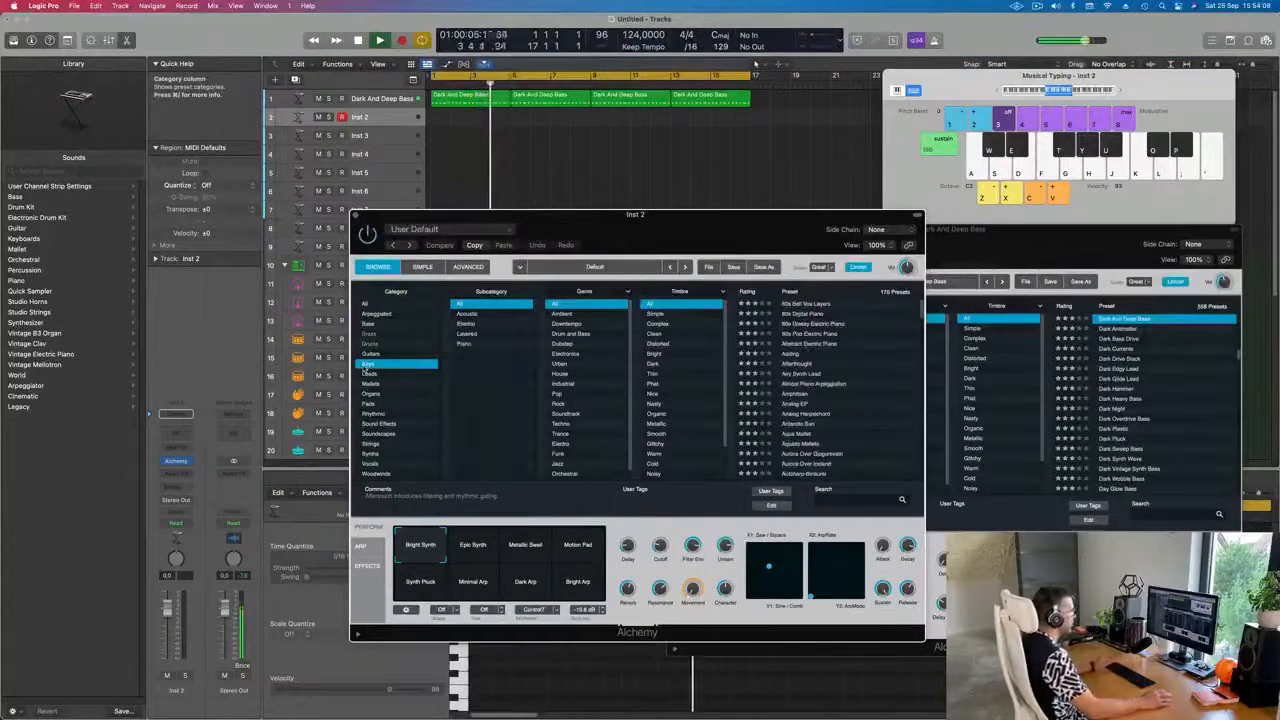
mouse_move(745, 225)
mouse_down()
mouse_move(845, 213)
mouse_move(729, 226)
mouse_up()
click(472, 383)
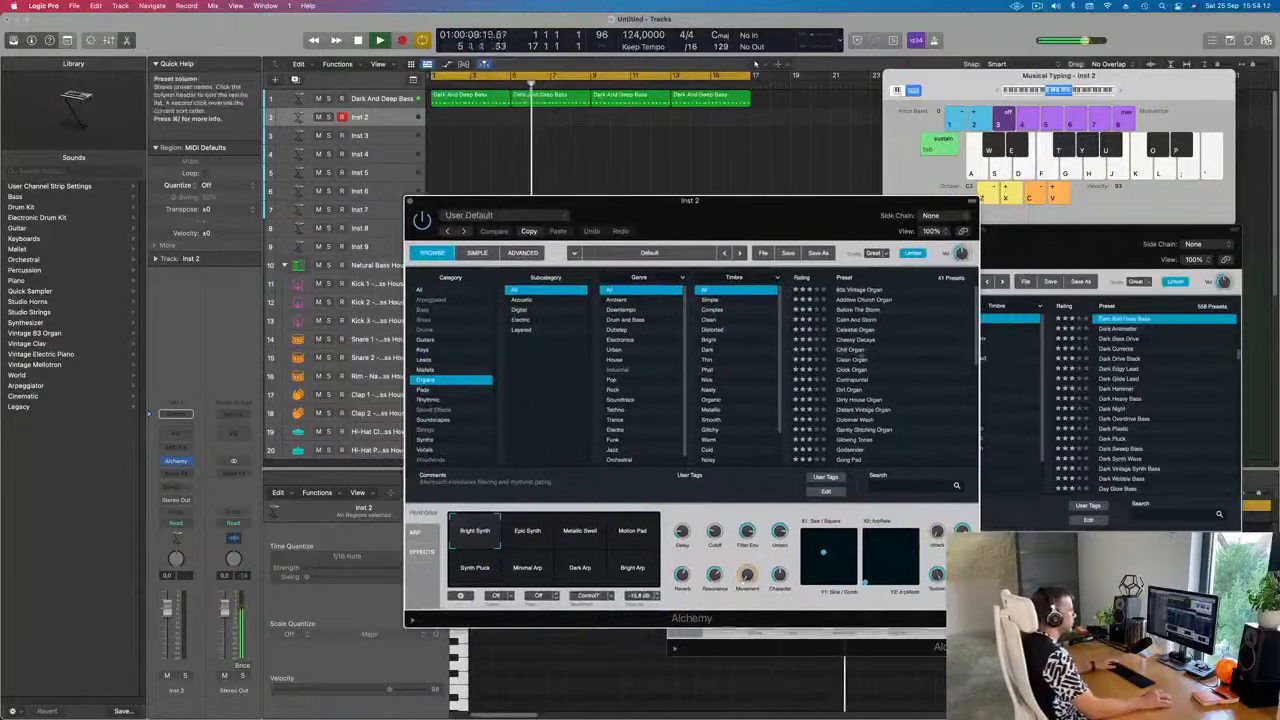
click(861, 289)
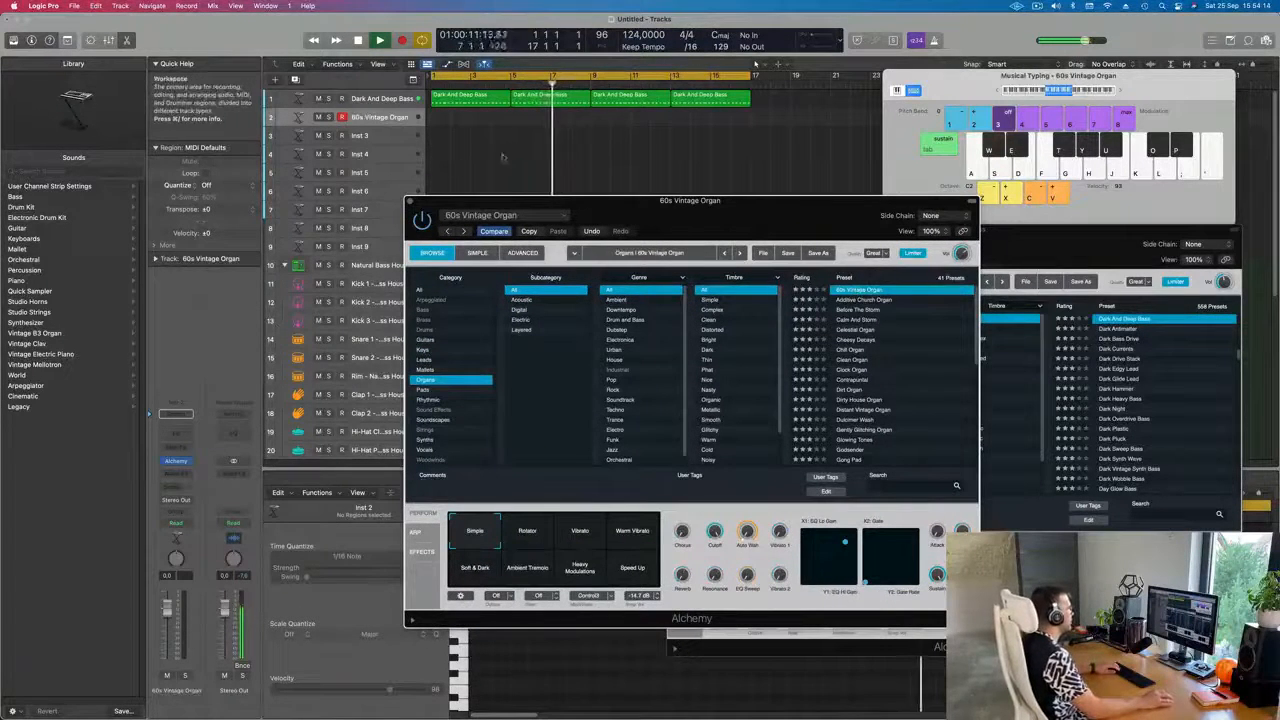
key(s)
key(f)
click(996, 94)
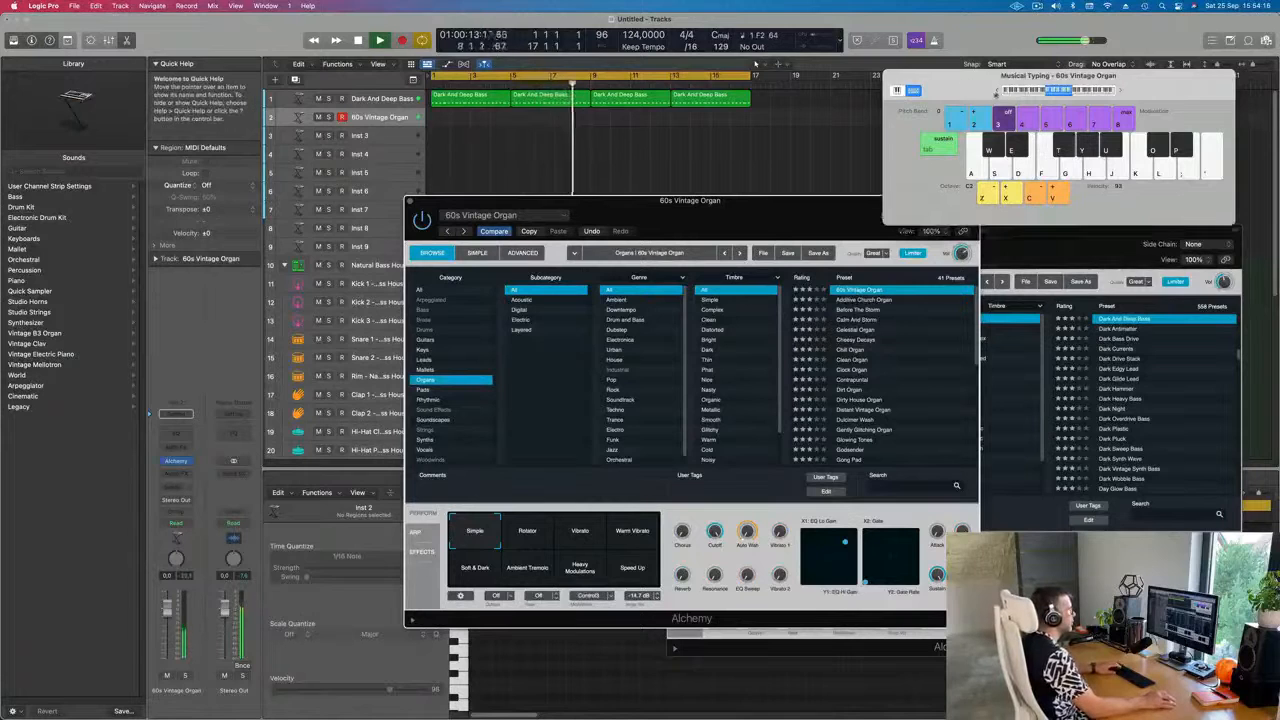
key(f)
key(g)
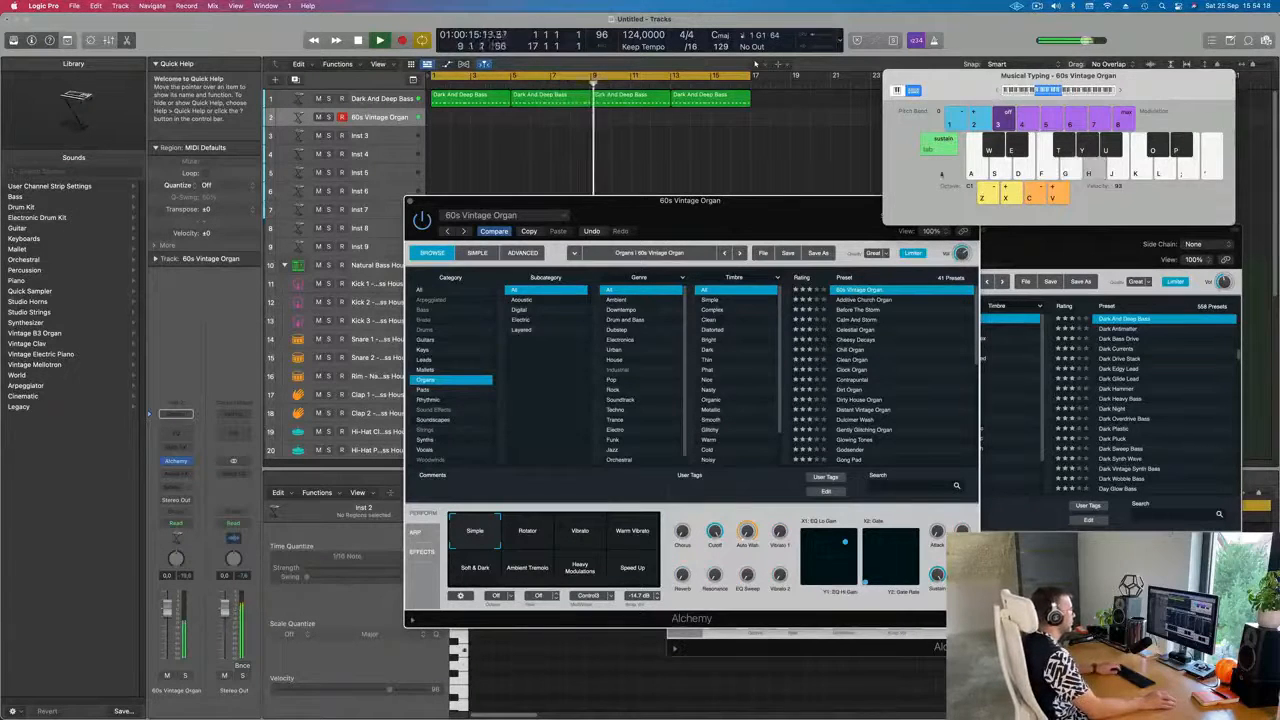
Load the Cheesy Decays preset, play a few notes with it over the loop and lower the track's volume
click(847, 341)
key(f)
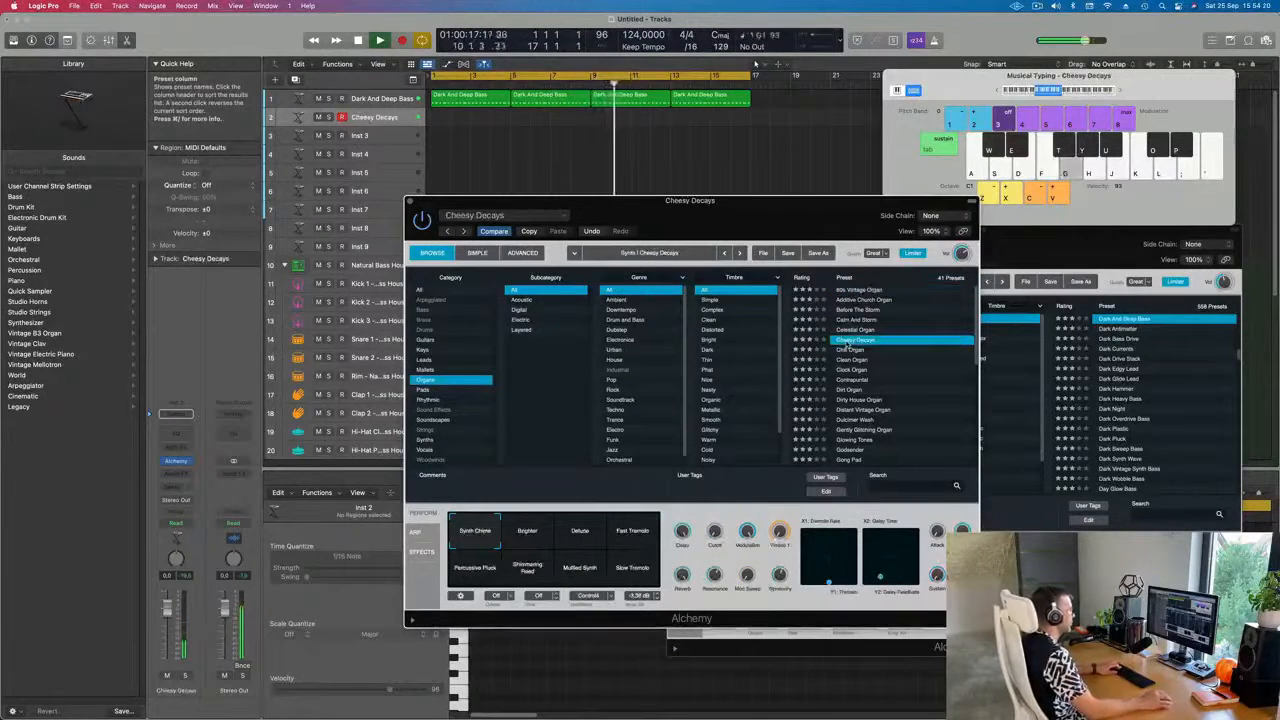
key(f)
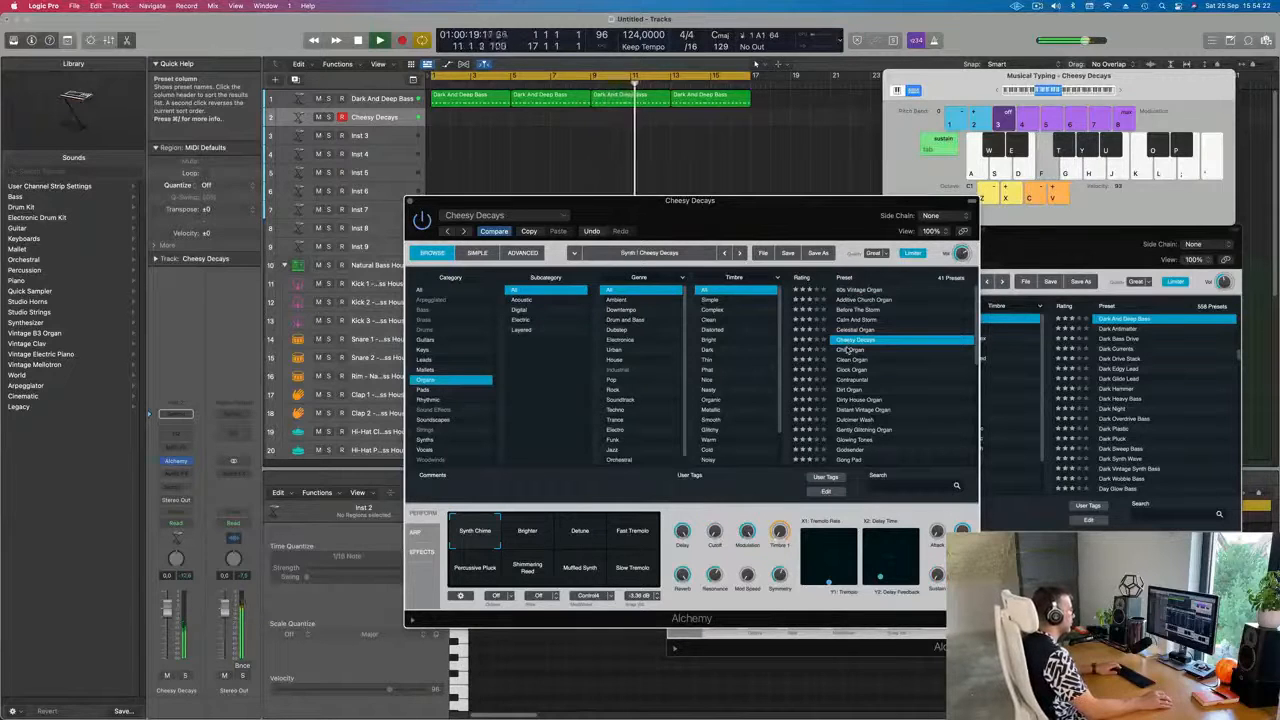
key(g)
key(h)
key(k)
key(f)
key(h)
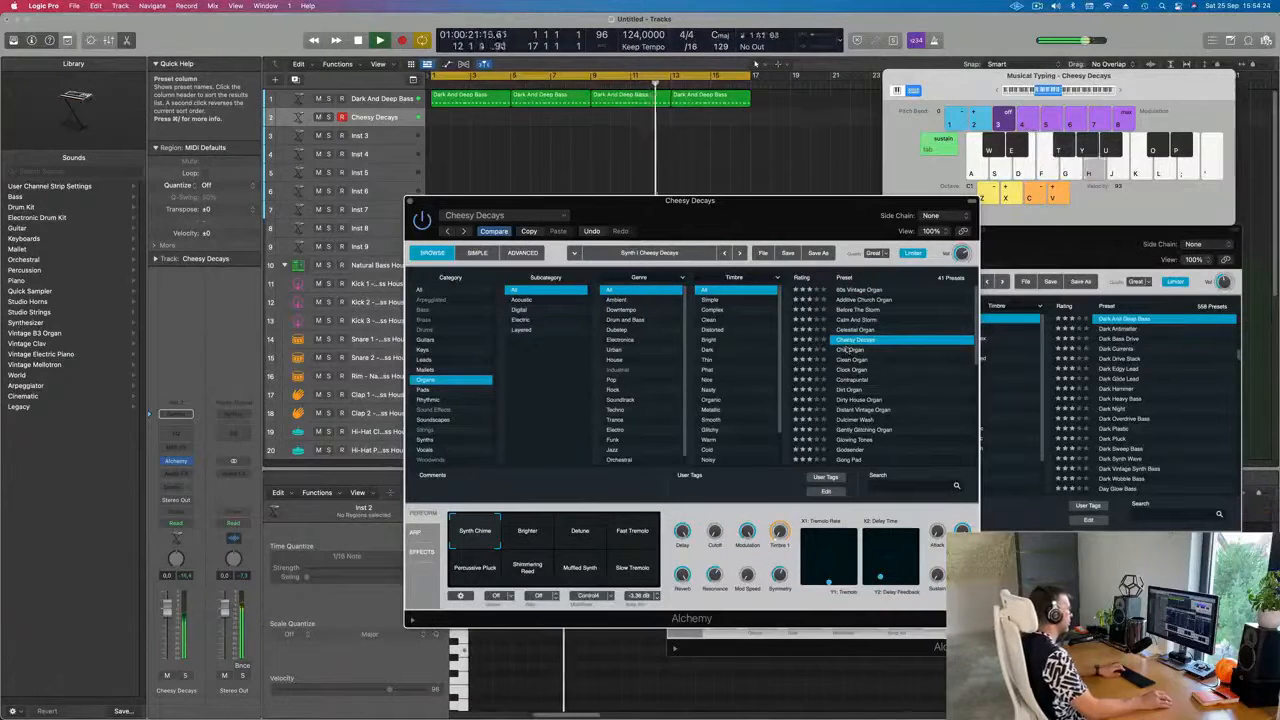
key(j)
key(h)
drag(167, 608, 167, 622)
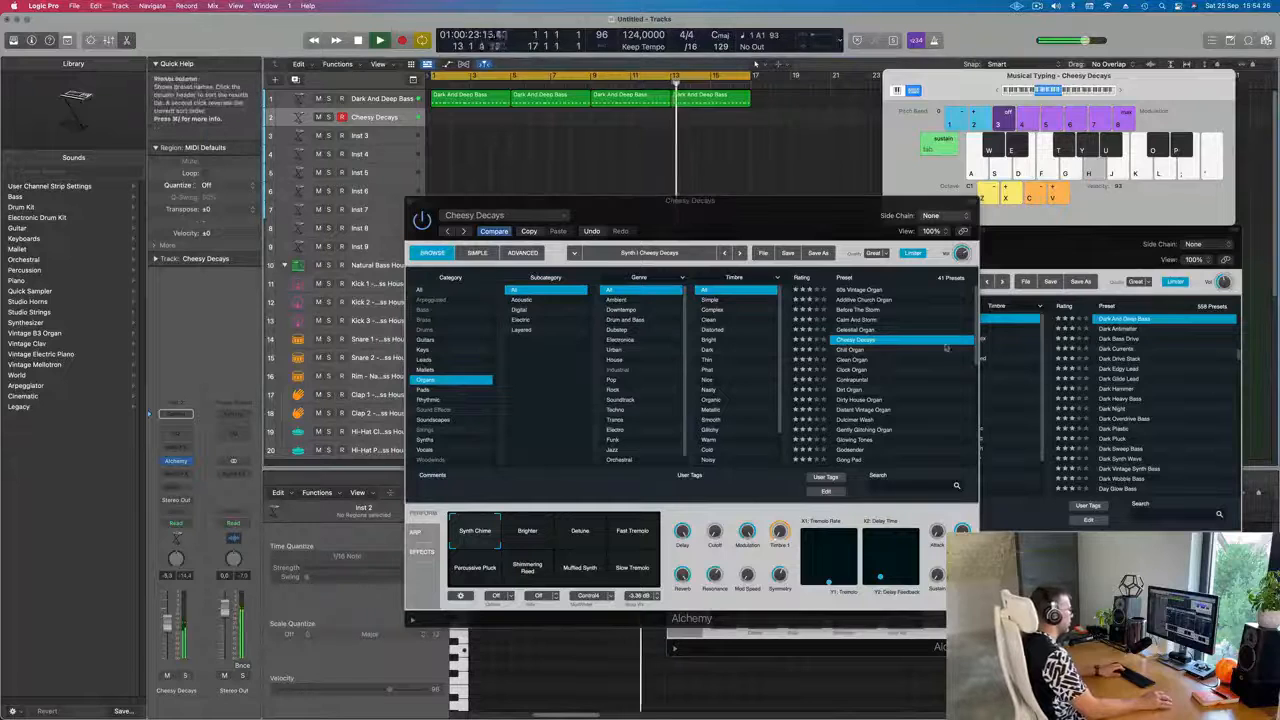
Audition the Chill Organ and Dirt Organ presets by playing notes over the loop
click(850, 350)
key(h)
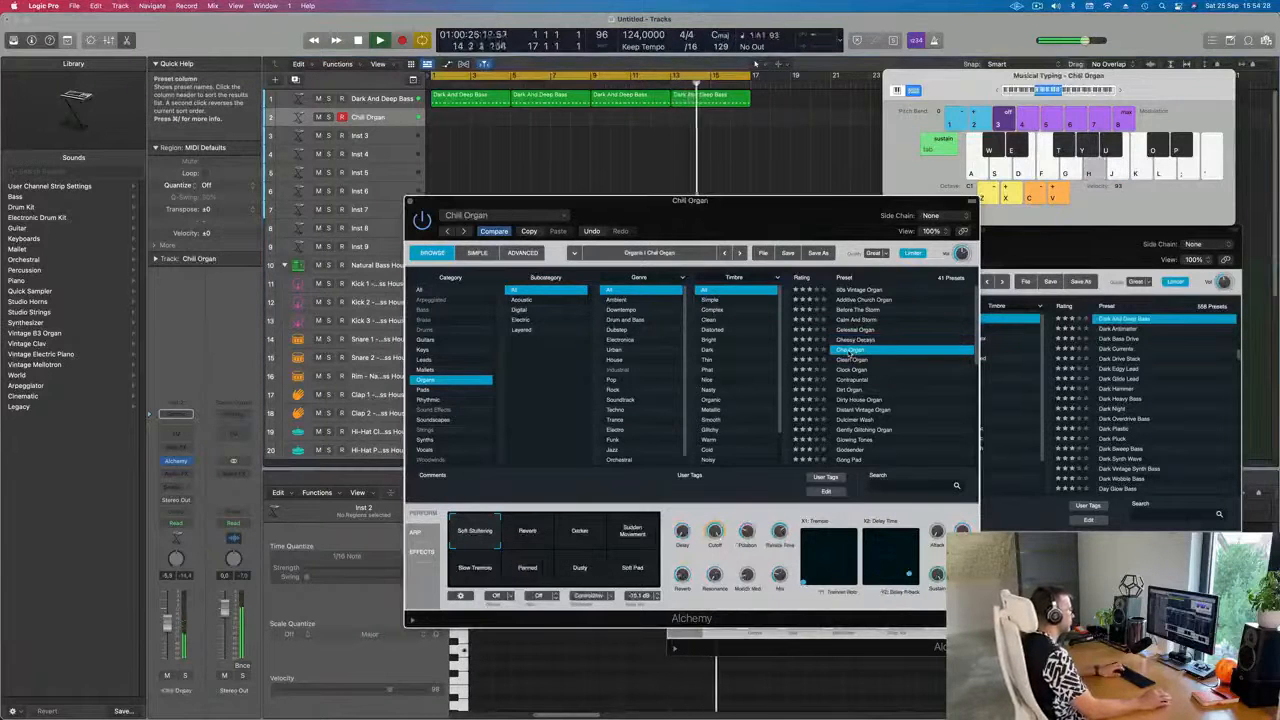
key(j)
key(f)
click(848, 390)
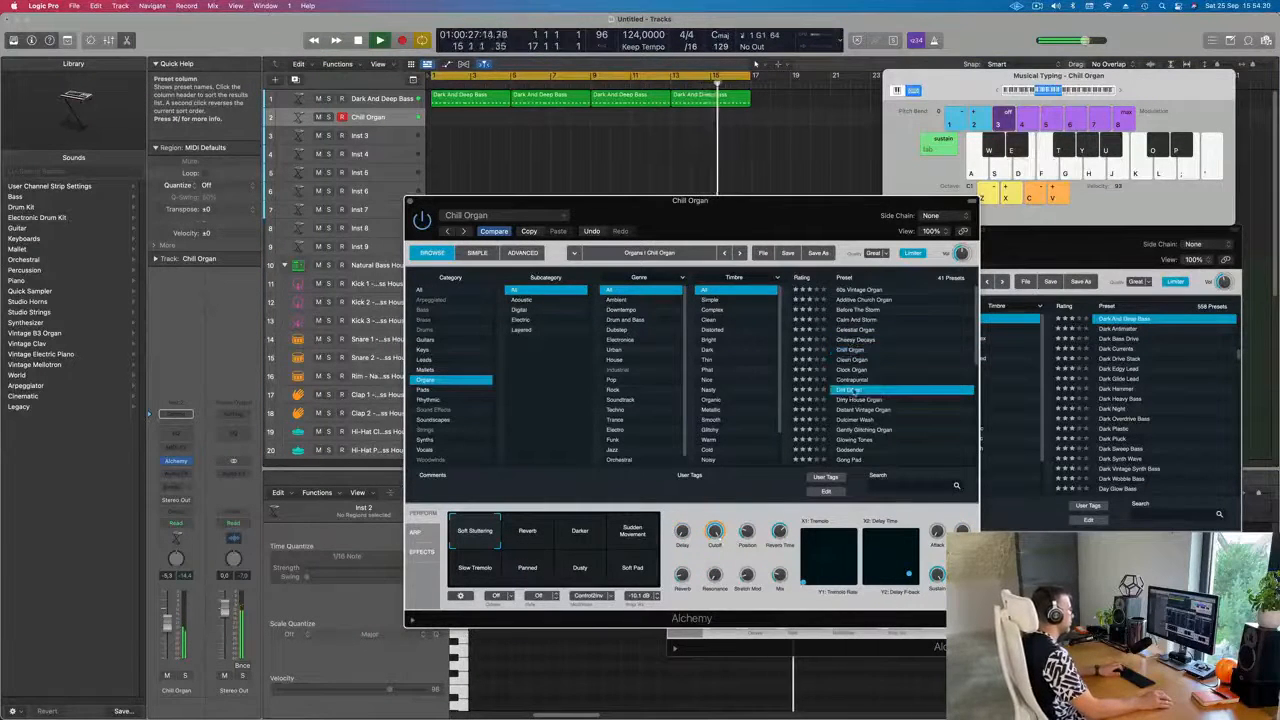
key(h)
key(h)
scroll(853, 370, down, 4)
key(g)
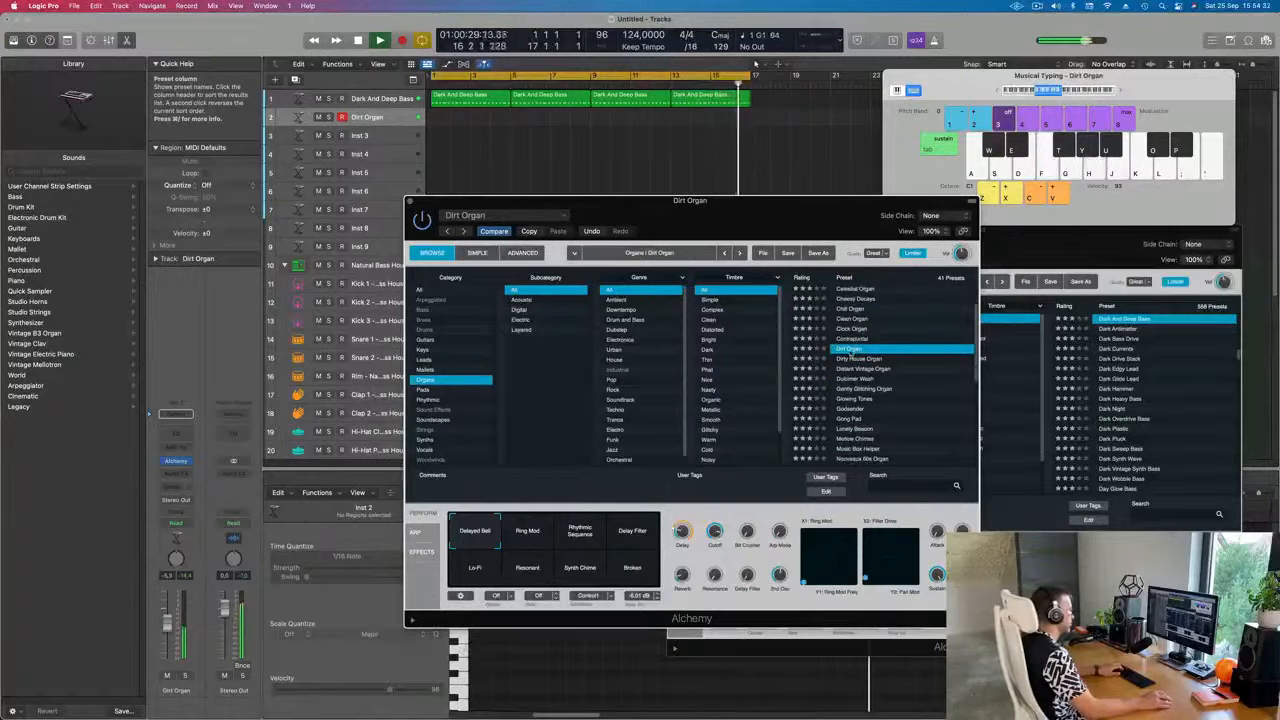
Audition the Dirty House Organ and Gently Glitching Organ presets
click(851, 360)
scroll(855, 365, down, 3)
click(857, 358)
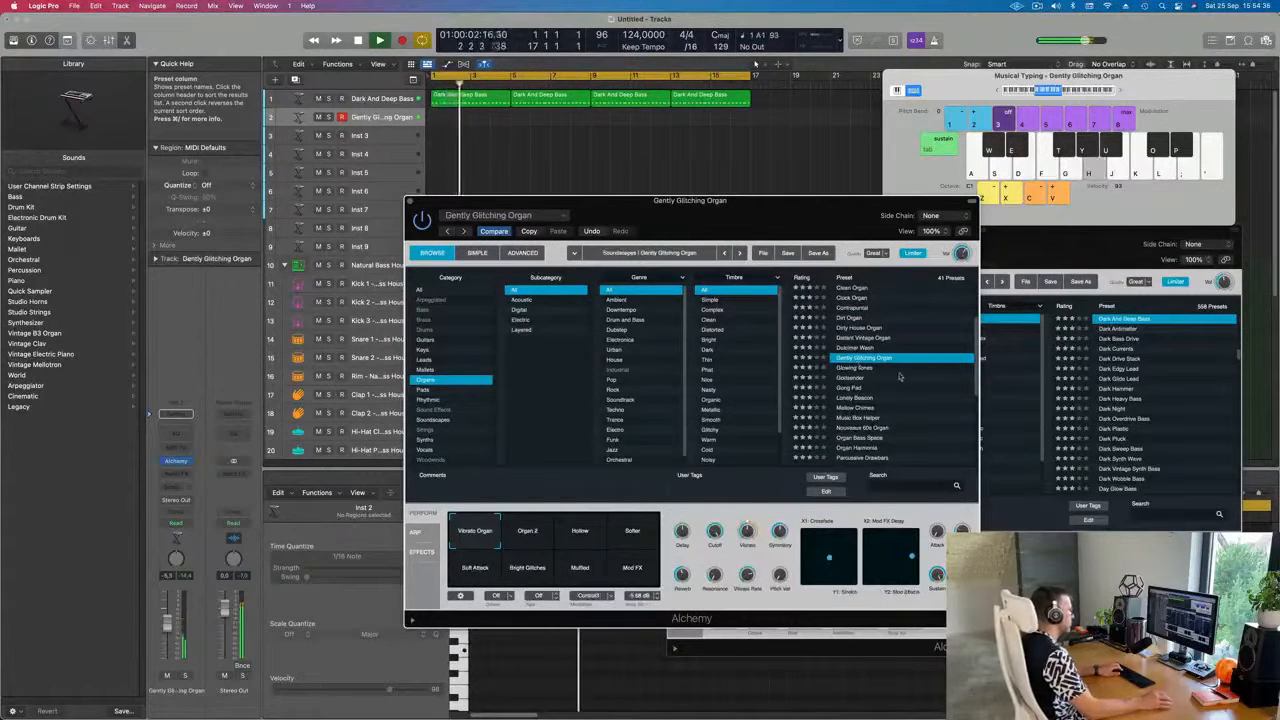
Load the Godsender preset, adjust the track's volume and play a few notes over the loop
scroll(906, 377, down, 5)
click(850, 328)
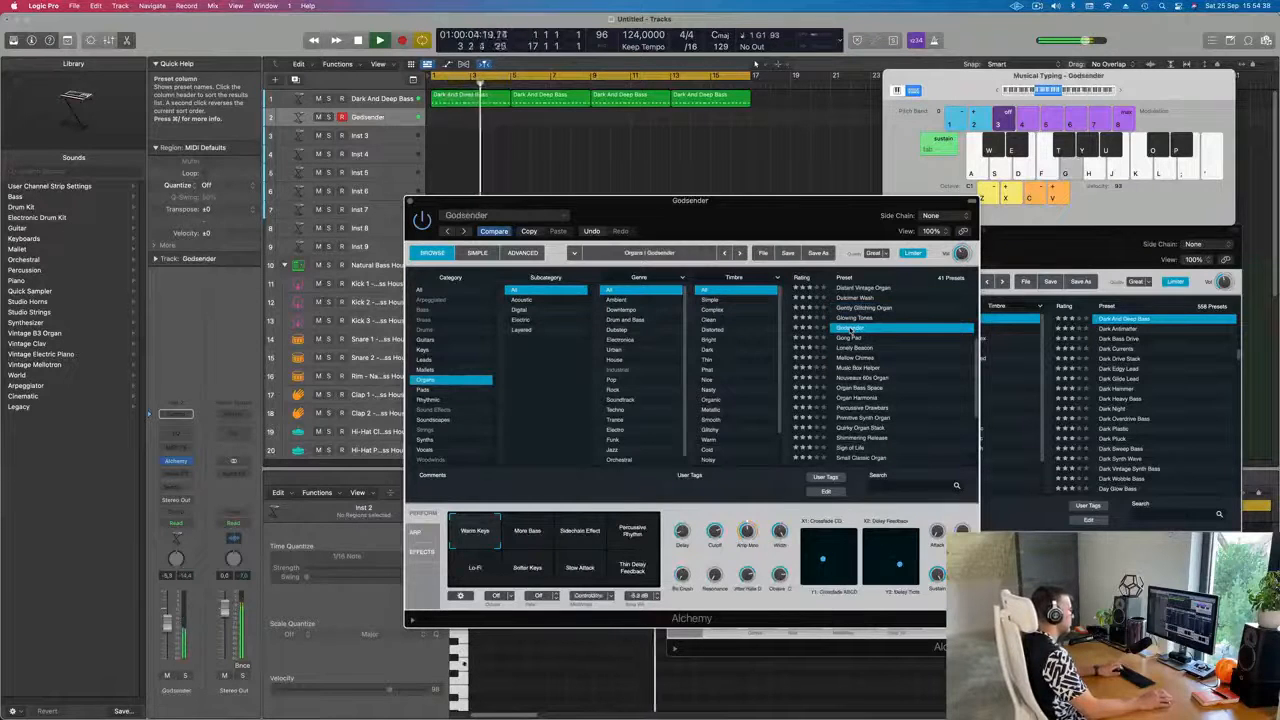
key(s)
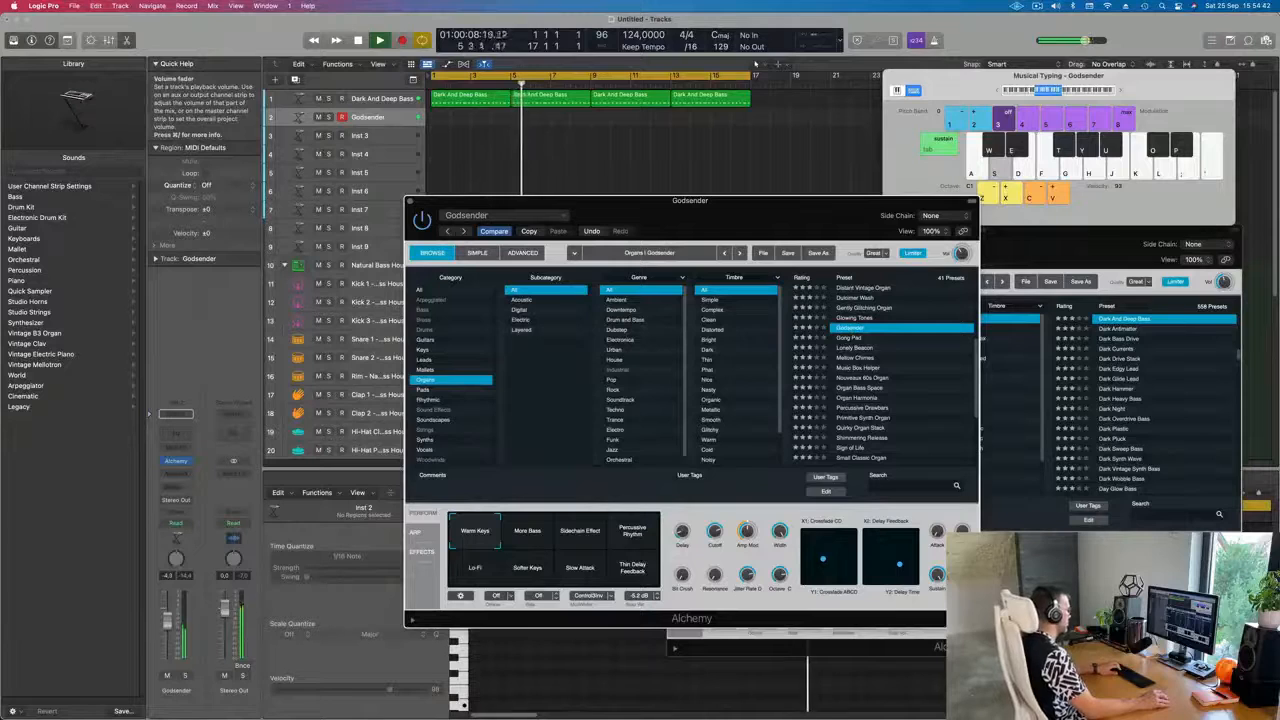
drag(167, 624, 167, 623)
key(d)
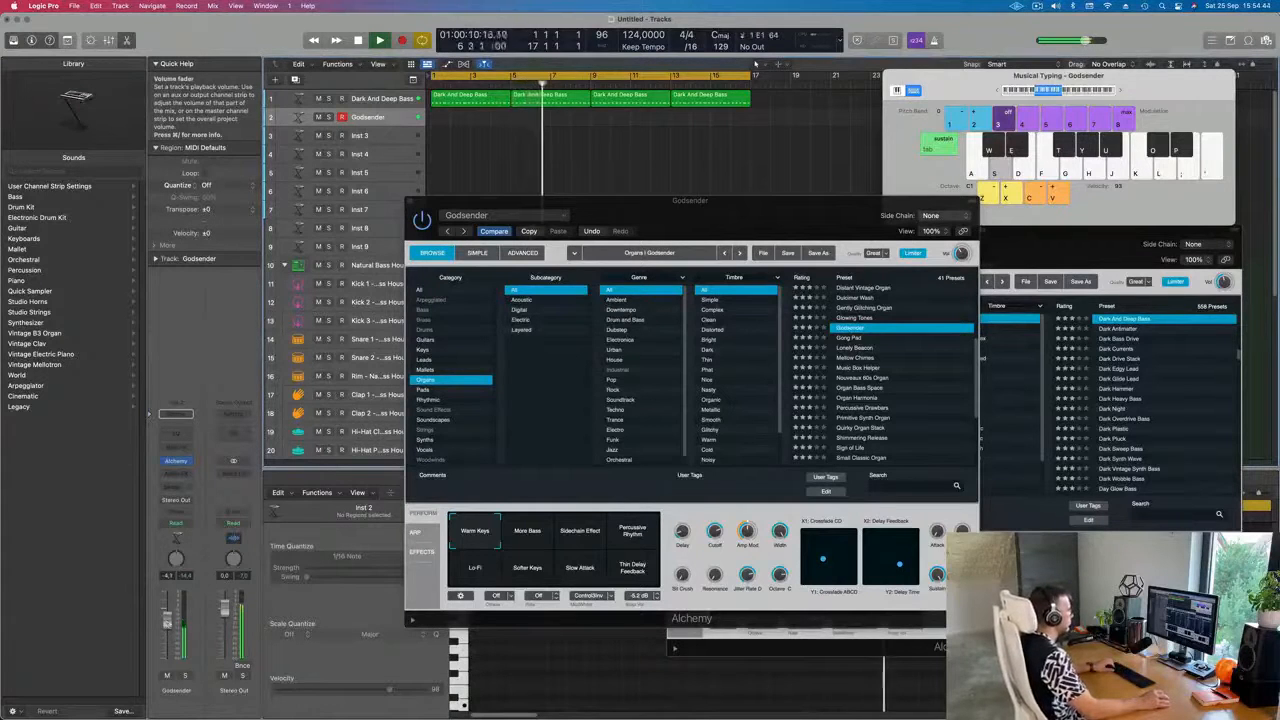
Try Godsender at octave C0, return to C1 and play low notes over the loop
click(1005, 90)
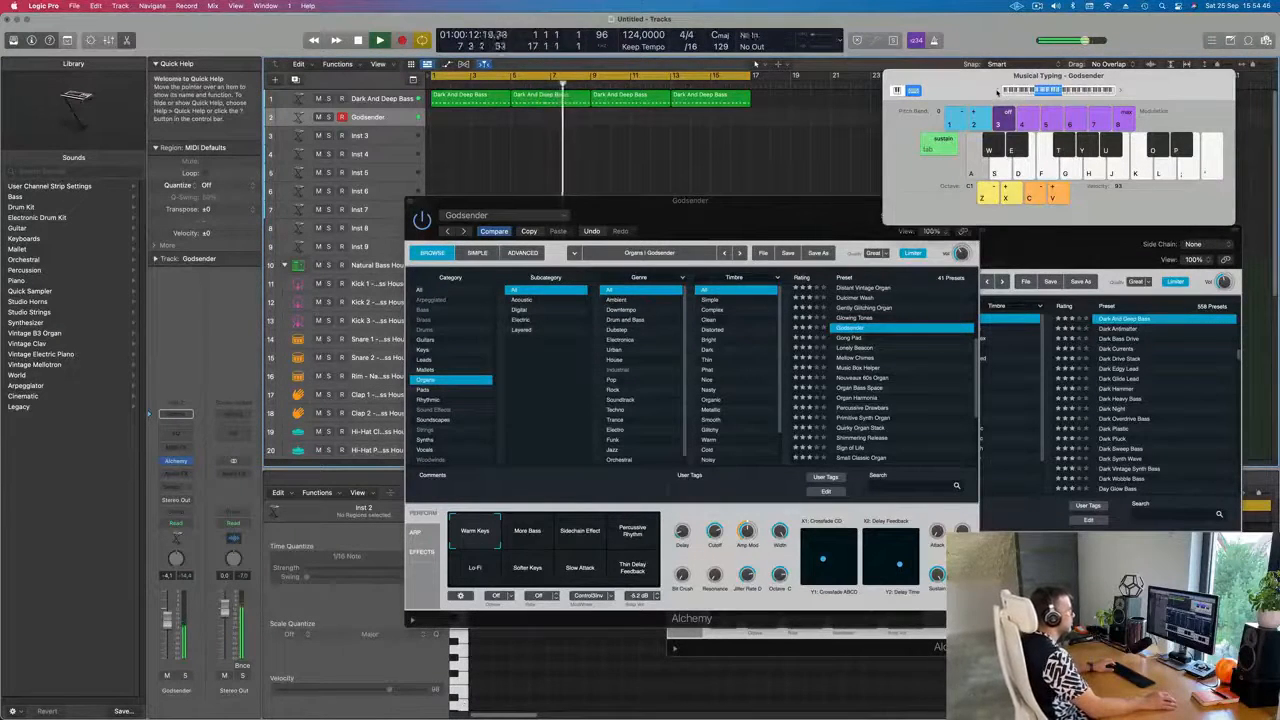
key(a)
drag(1118, 92, 1119, 92)
key(s)
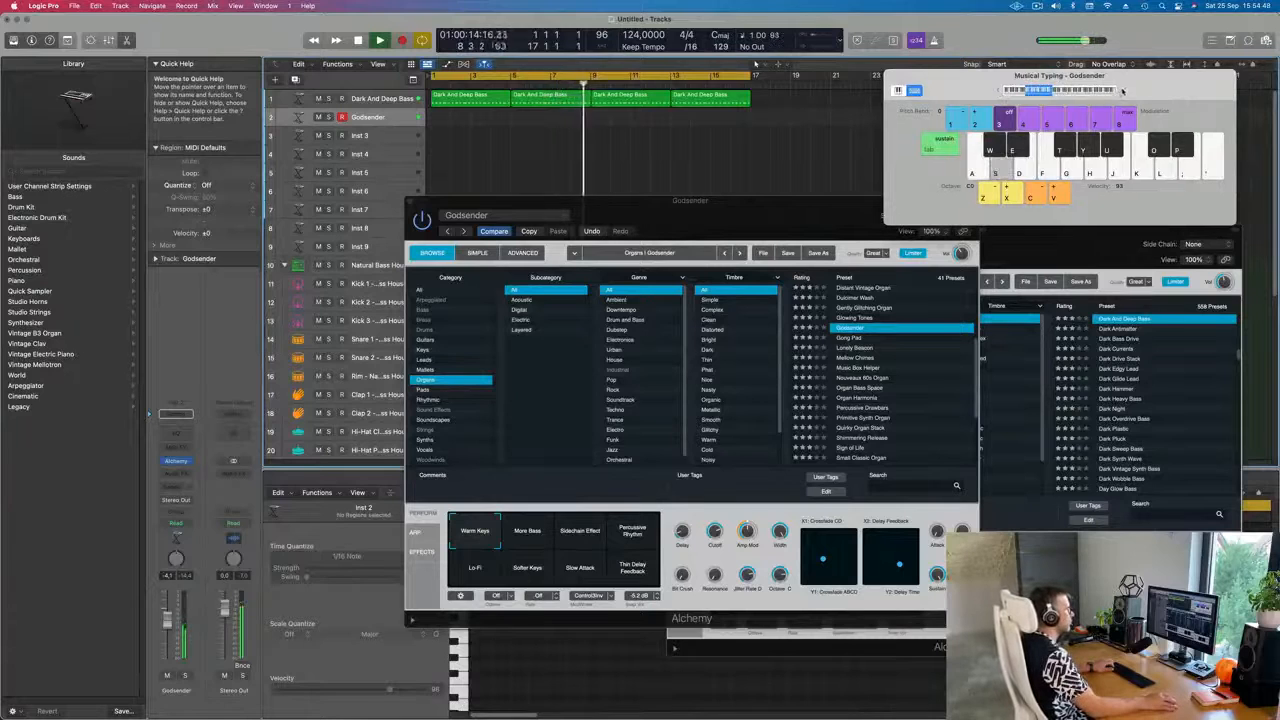
key(a)
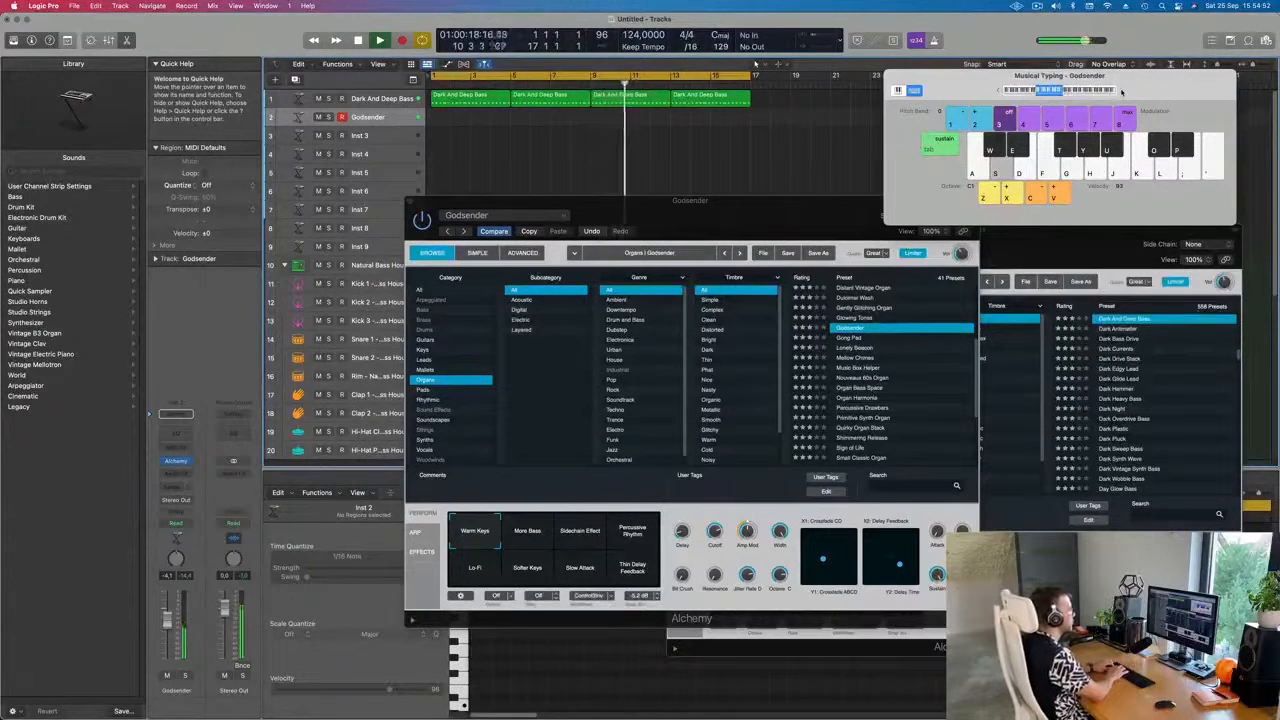
key(s)
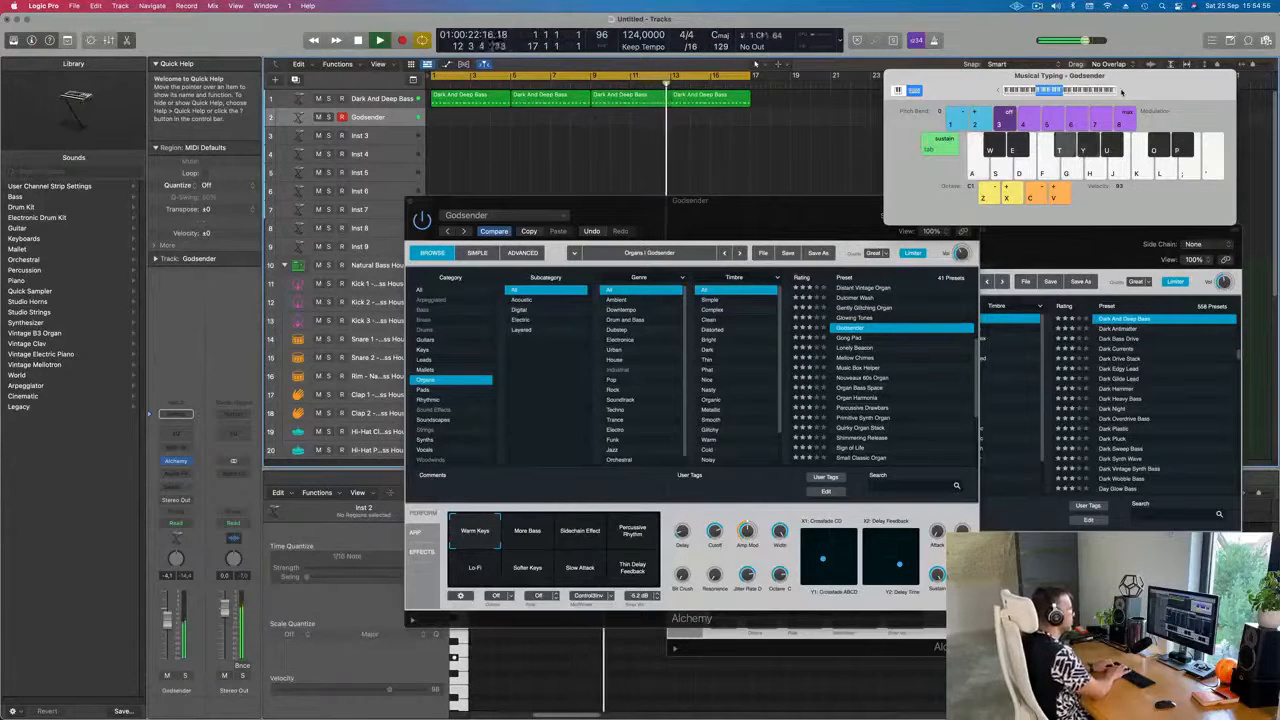
key(s)
key(a)
key(s)
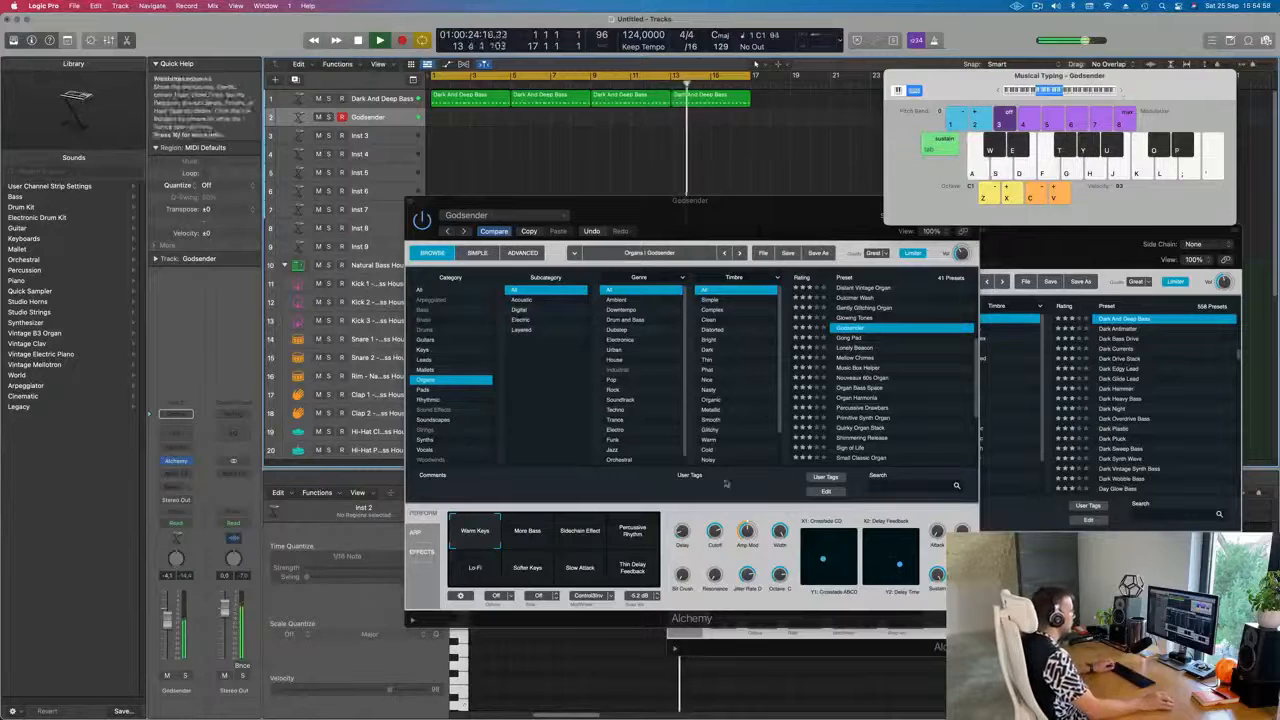
Switch Godsender to the More Bass snapshot and raise the track's volume to -2.2 dB
click(540, 530)
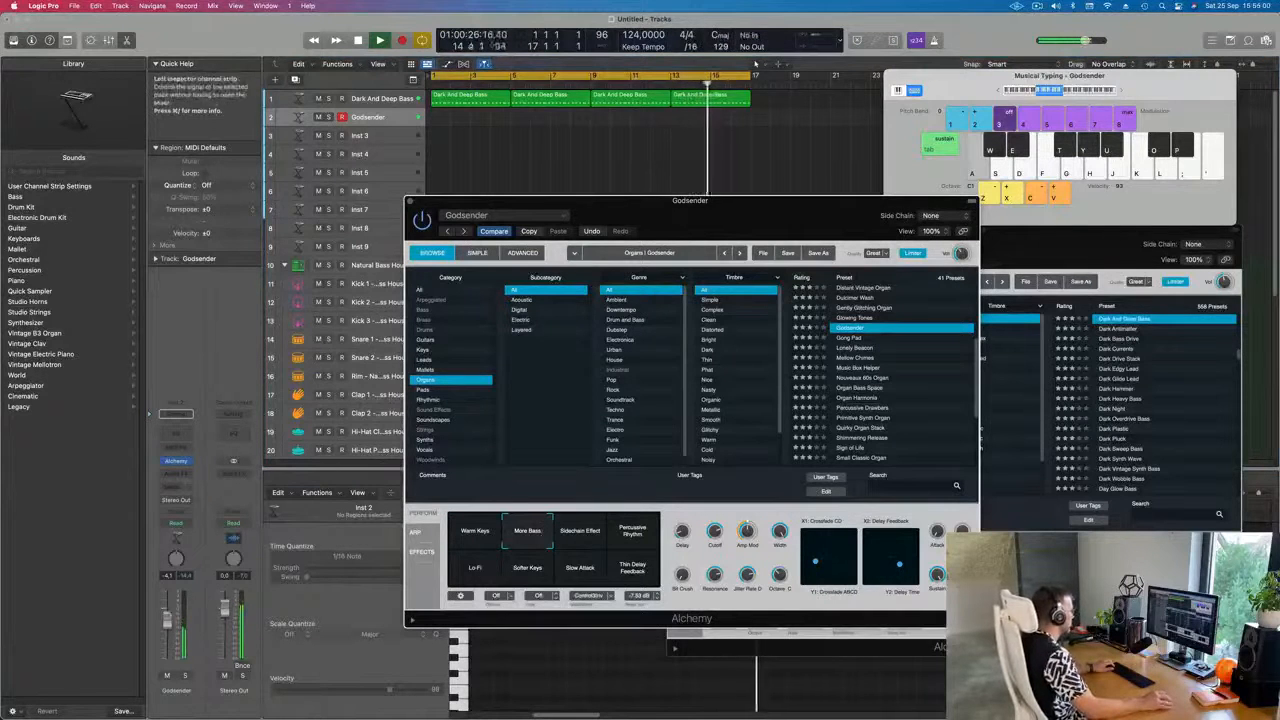
click(168, 609)
key(s)
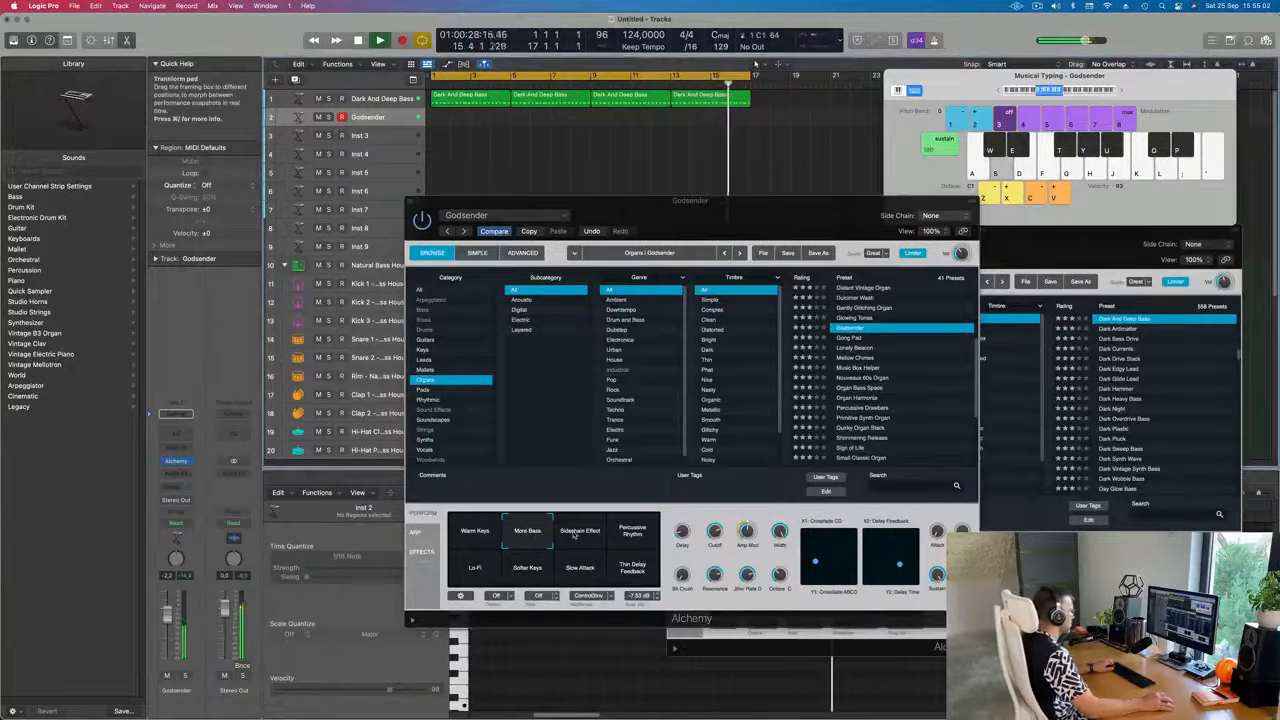
Compare the Sidechain Effect, Percussive Rhythm, Lo-Fi and Slow Attack snapshots and settle on Softer Keys
click(576, 532)
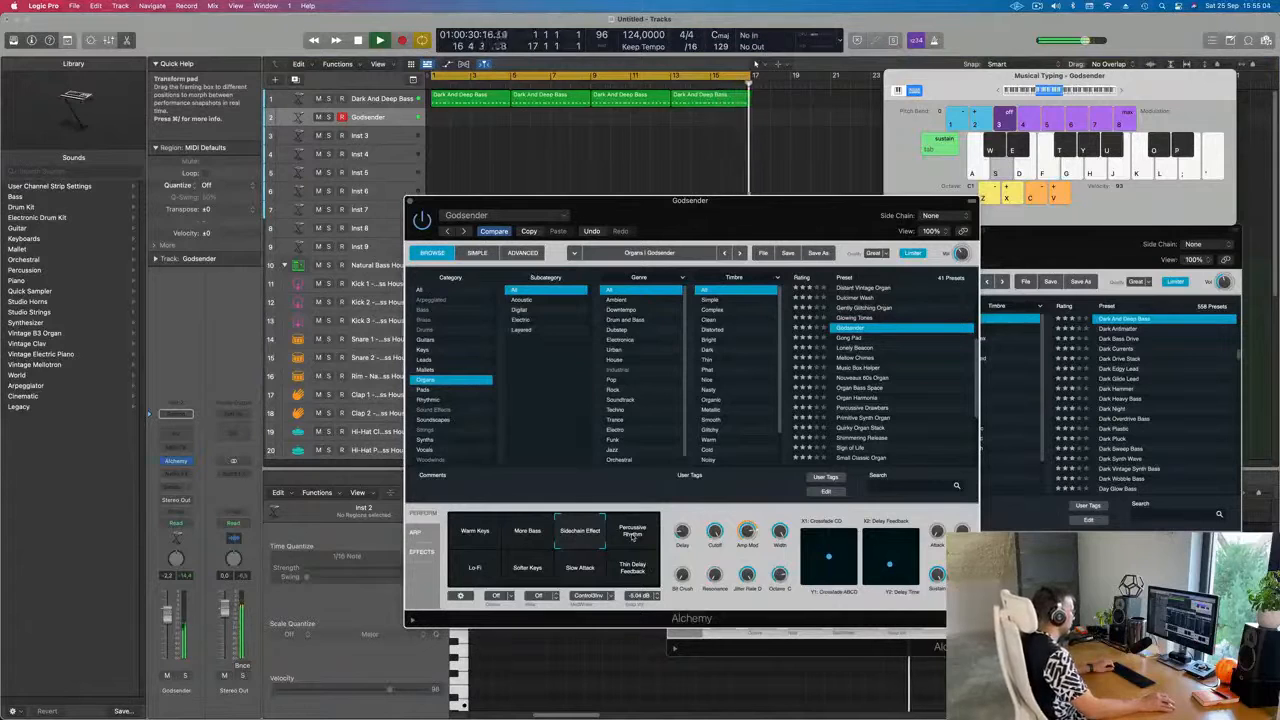
click(632, 536)
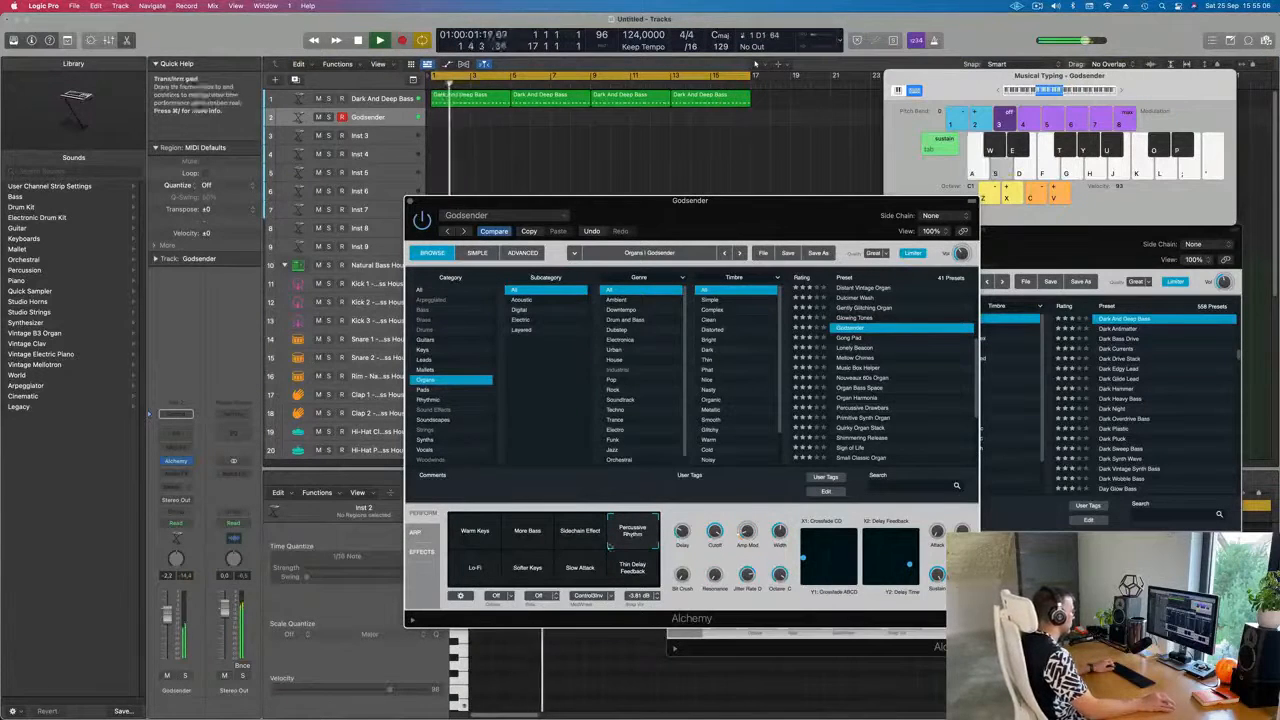
click(476, 568)
key(a)
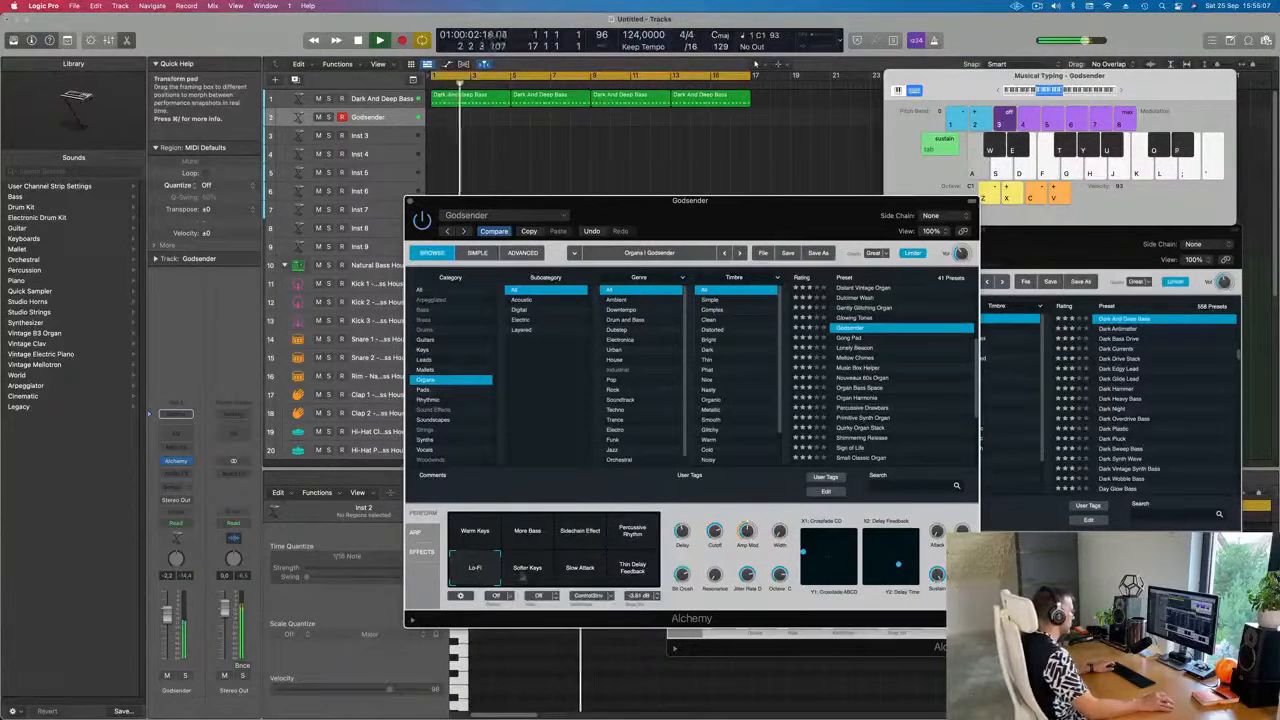
click(530, 571)
click(582, 571)
key(a)
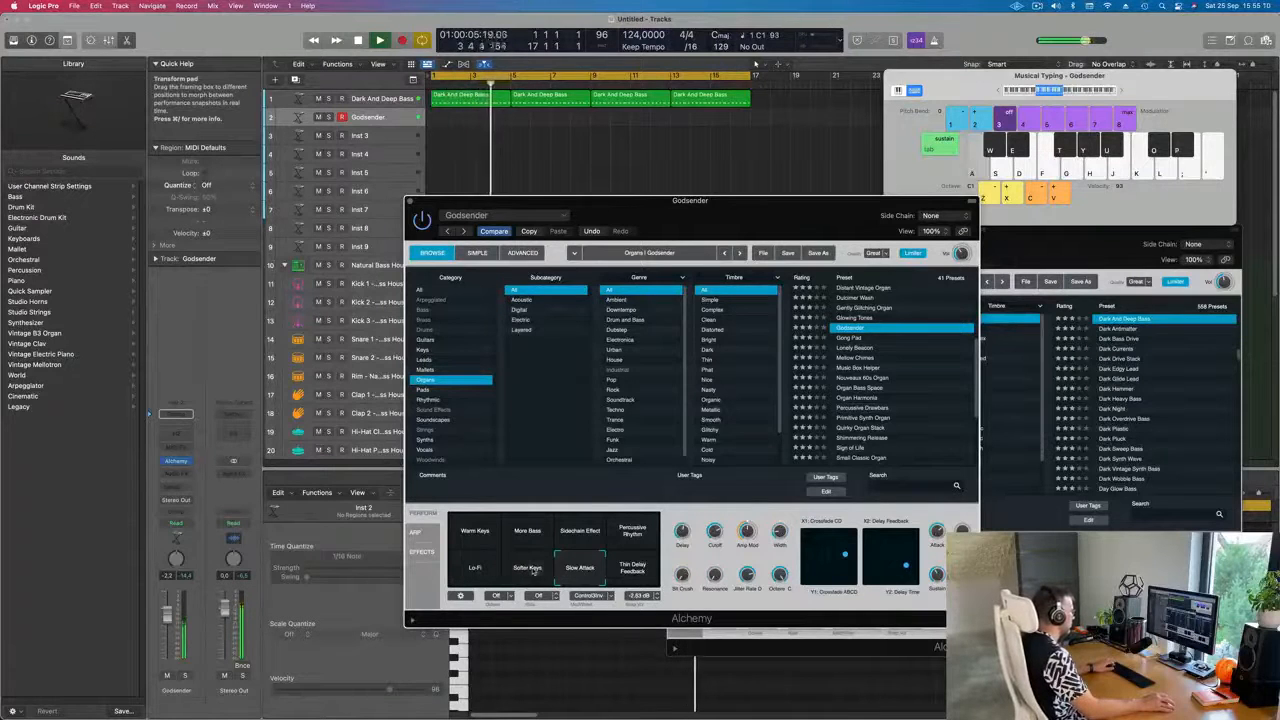
click(531, 571)
key(a)
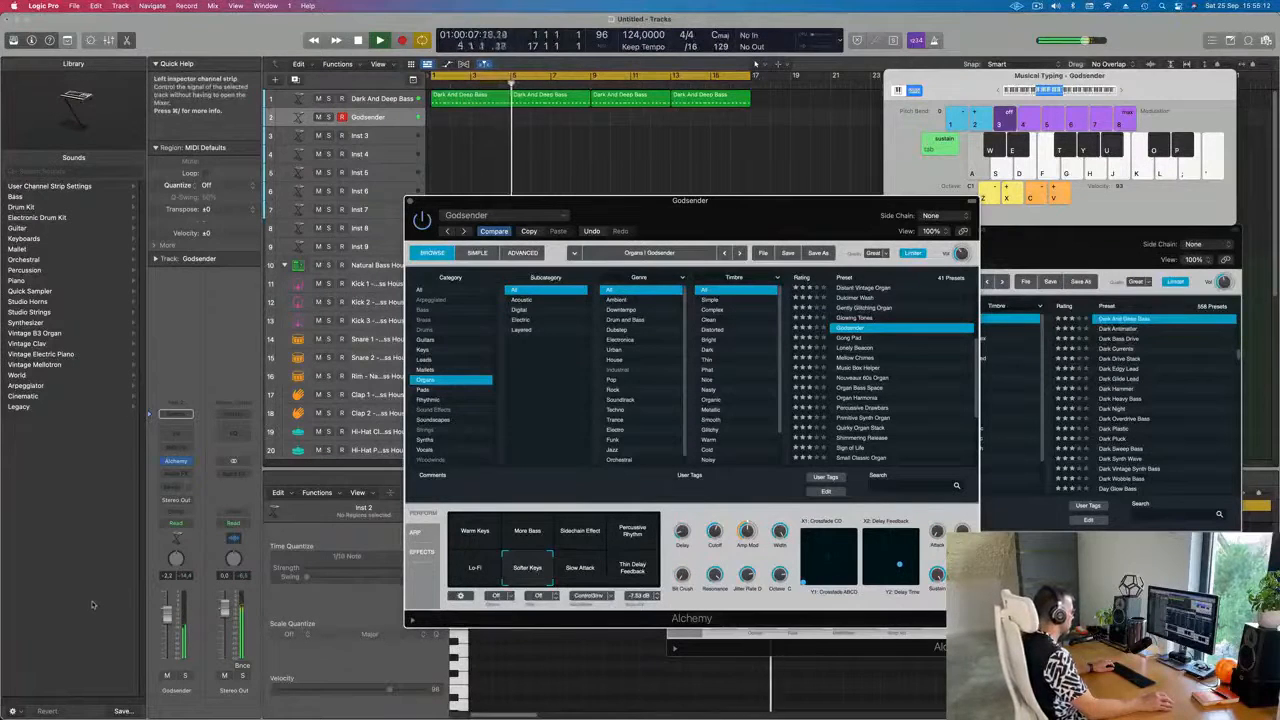
Play low notes over the loop and record a two-note organ line on the Godsender track from bar 9
key(a)
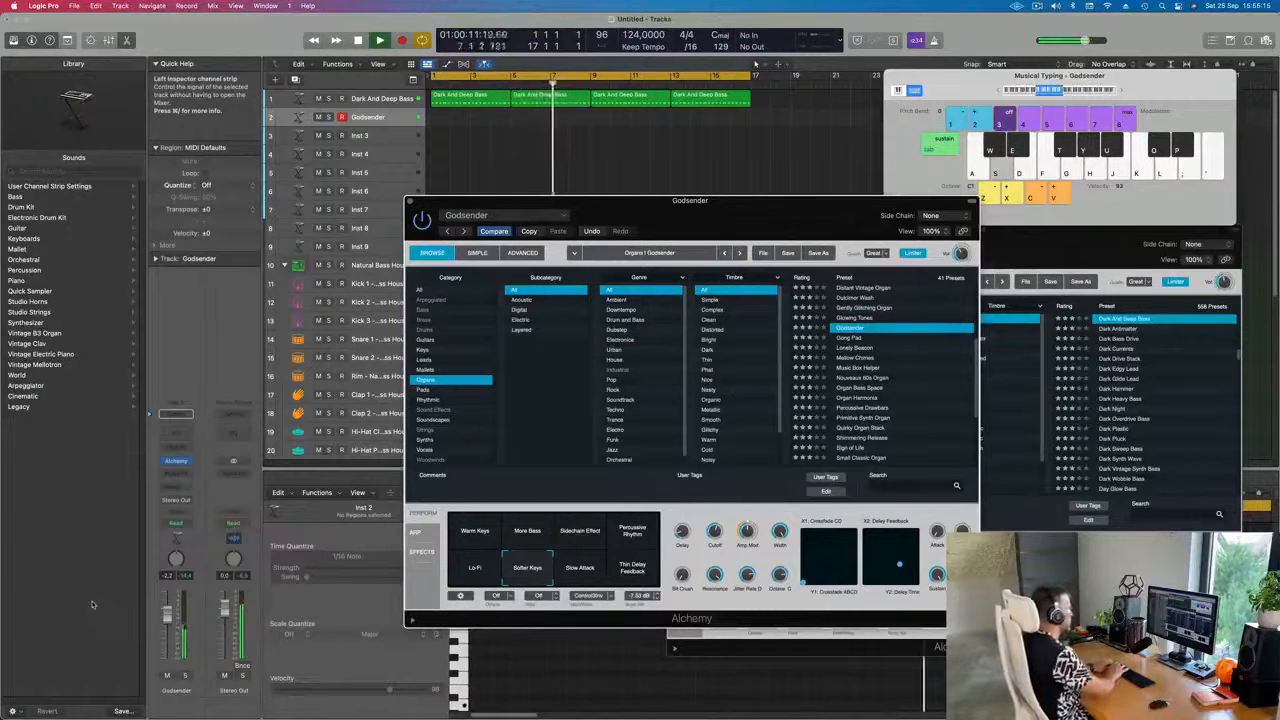
key(a)
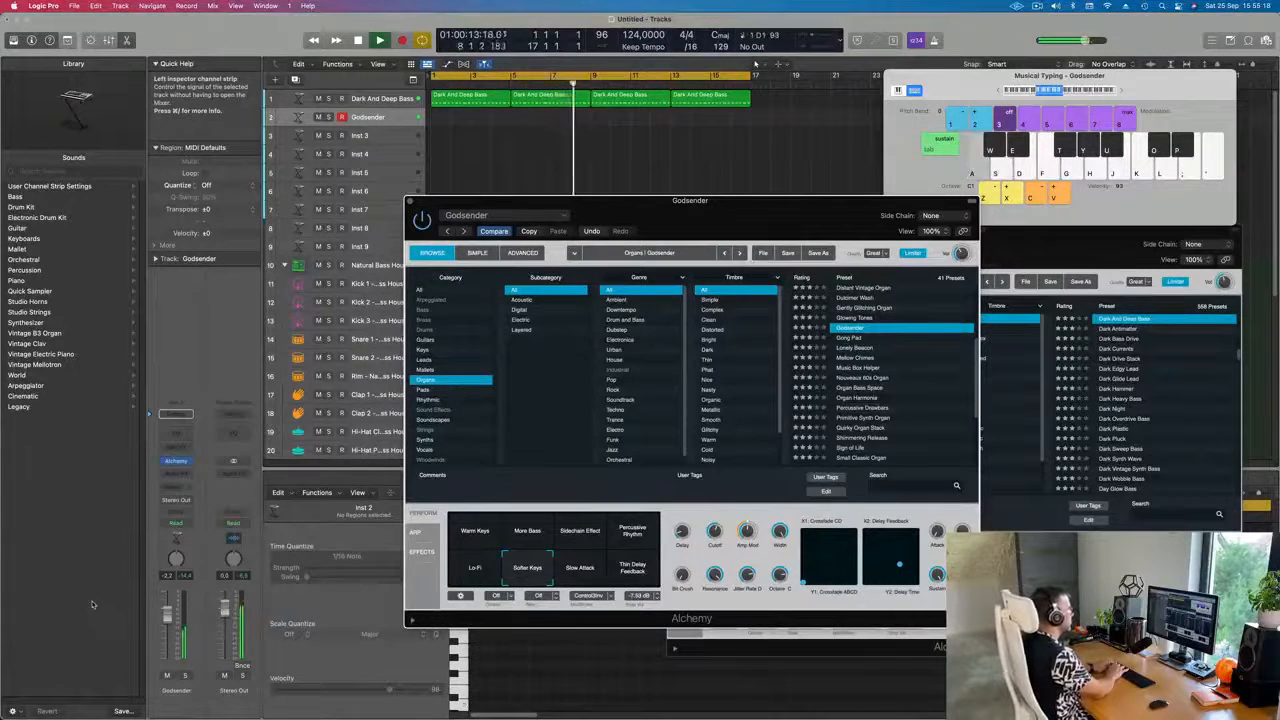
key(r)
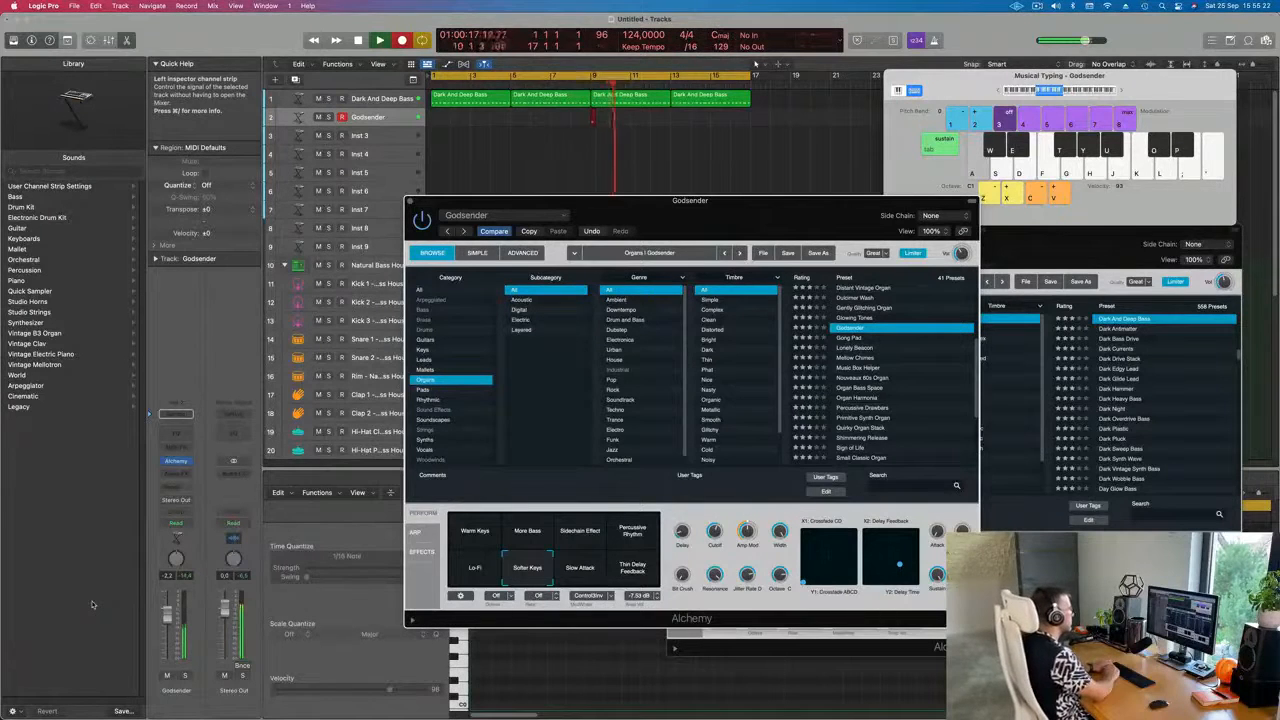
key(s)
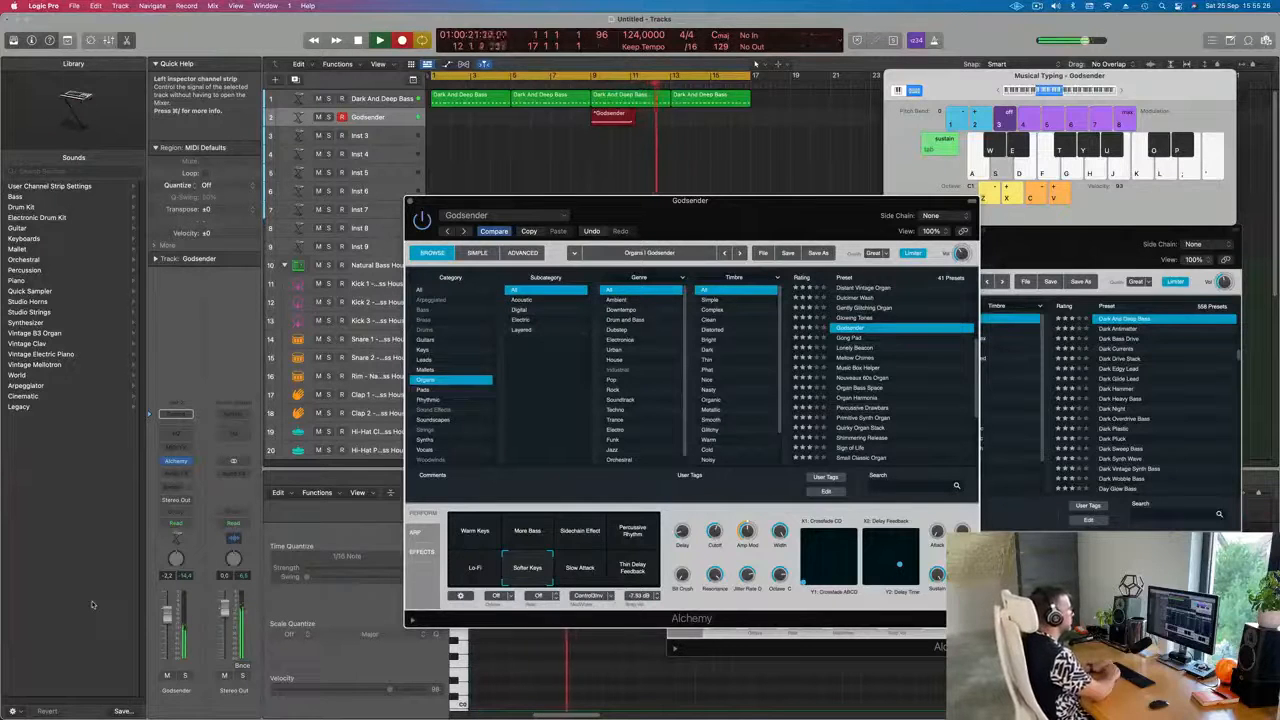
key(space)
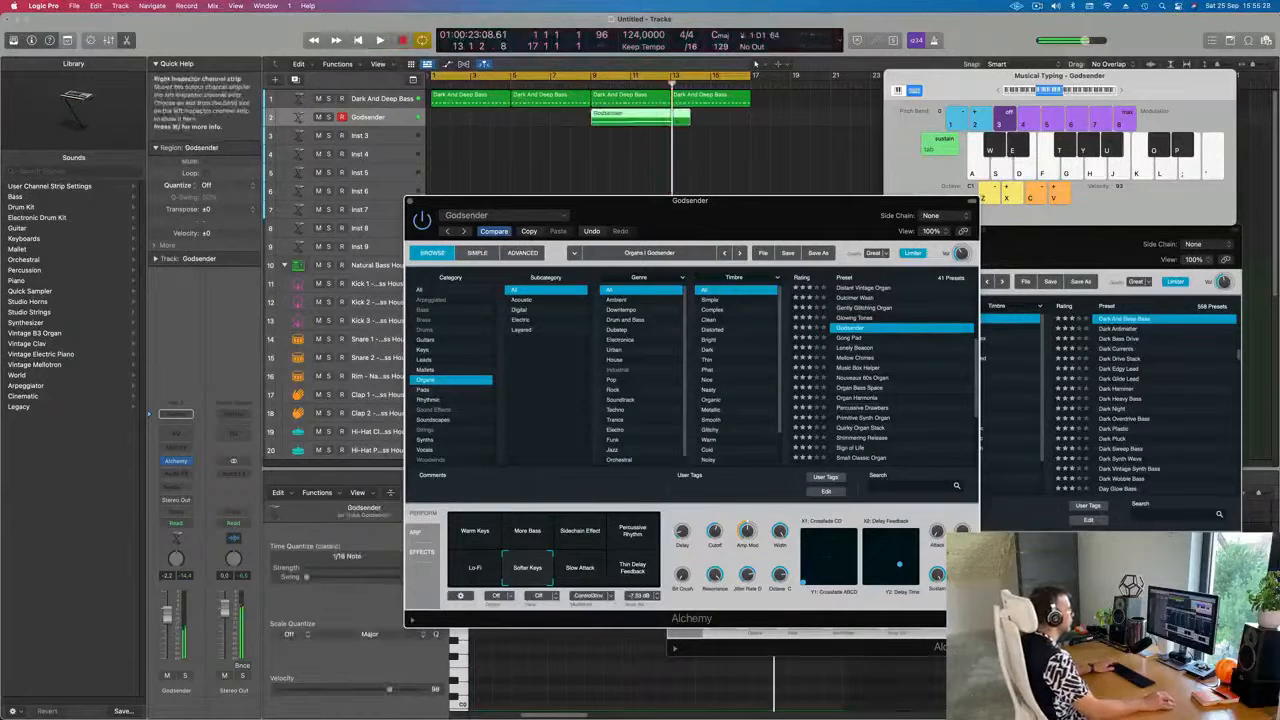
Move the recorded Godsender region to bar 1 and align its first note with the bar start in the Piano Roll
drag(630, 116, 470, 115)
key(e)
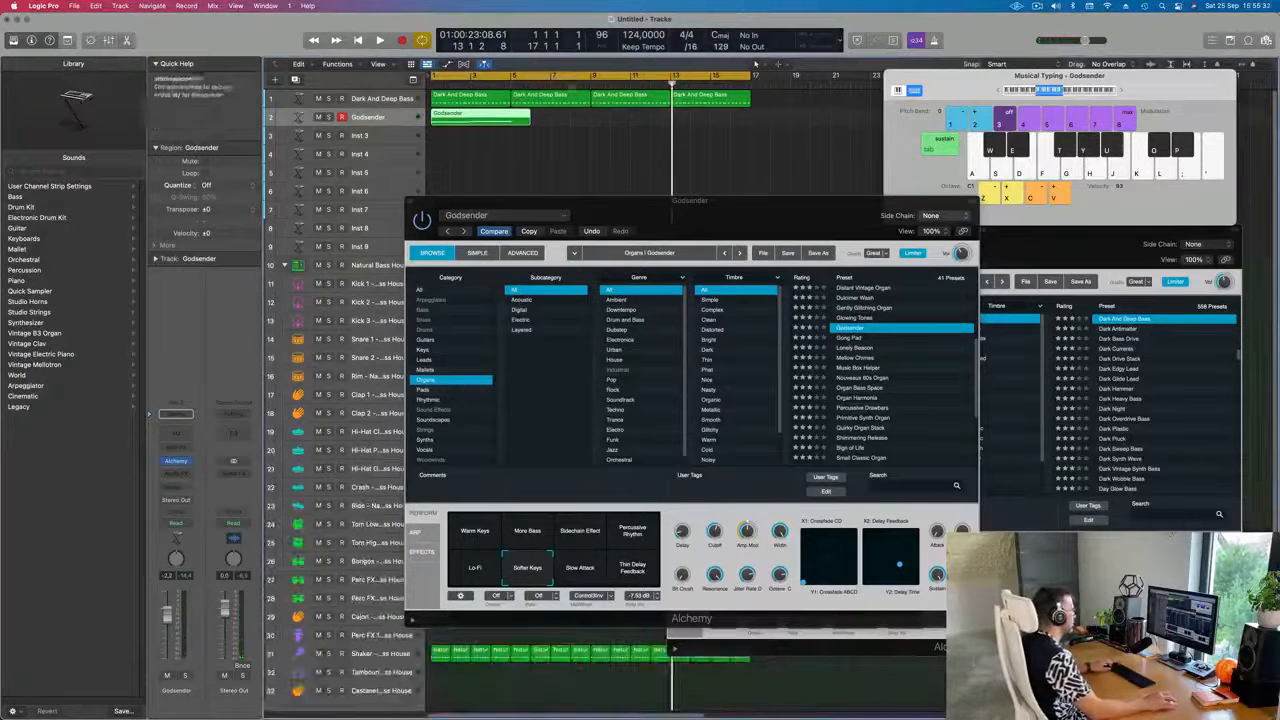
double_click(496, 121)
double_click(496, 121)
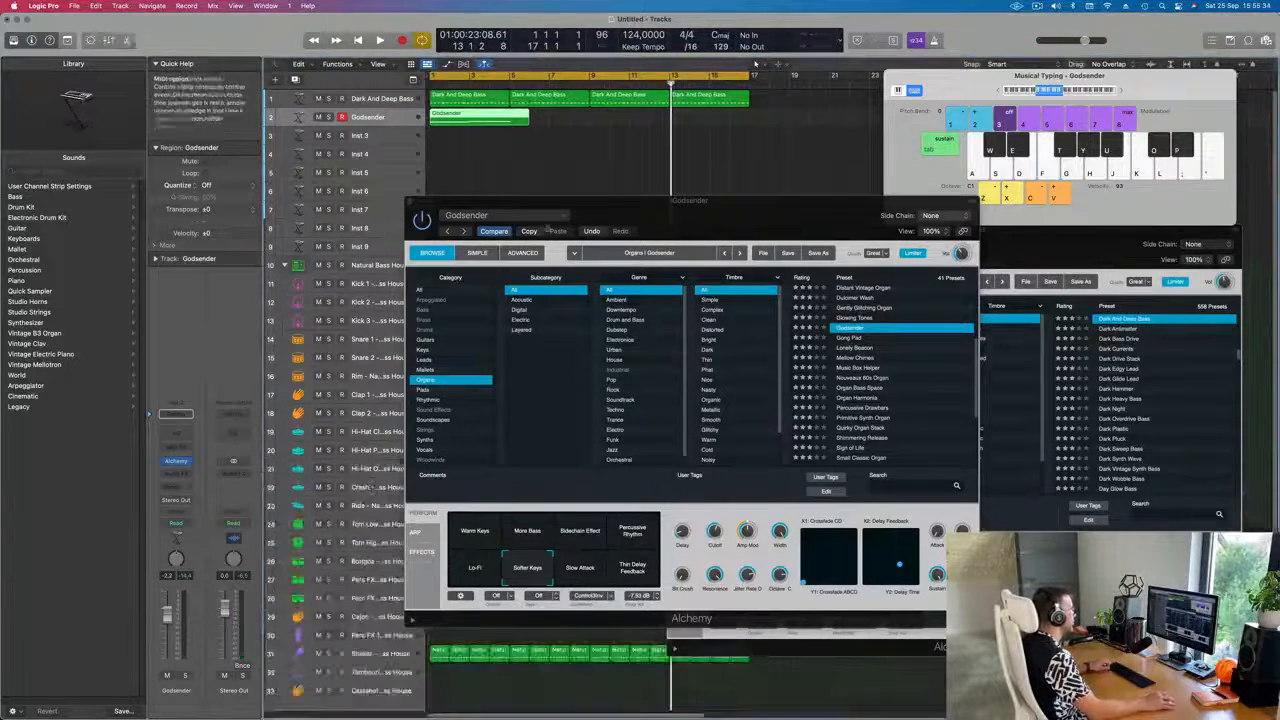
drag(530, 203, 570, 177)
drag(792, 110, 942, 18)
double_click(484, 118)
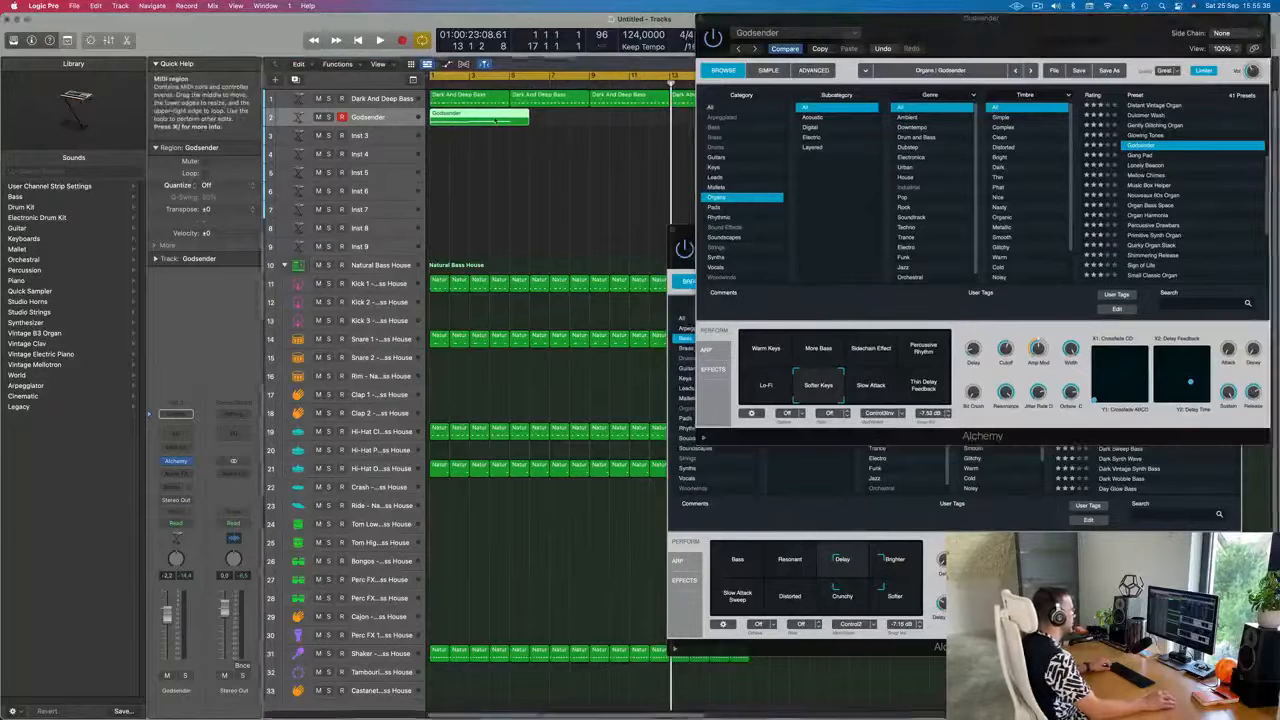
key(super+a)
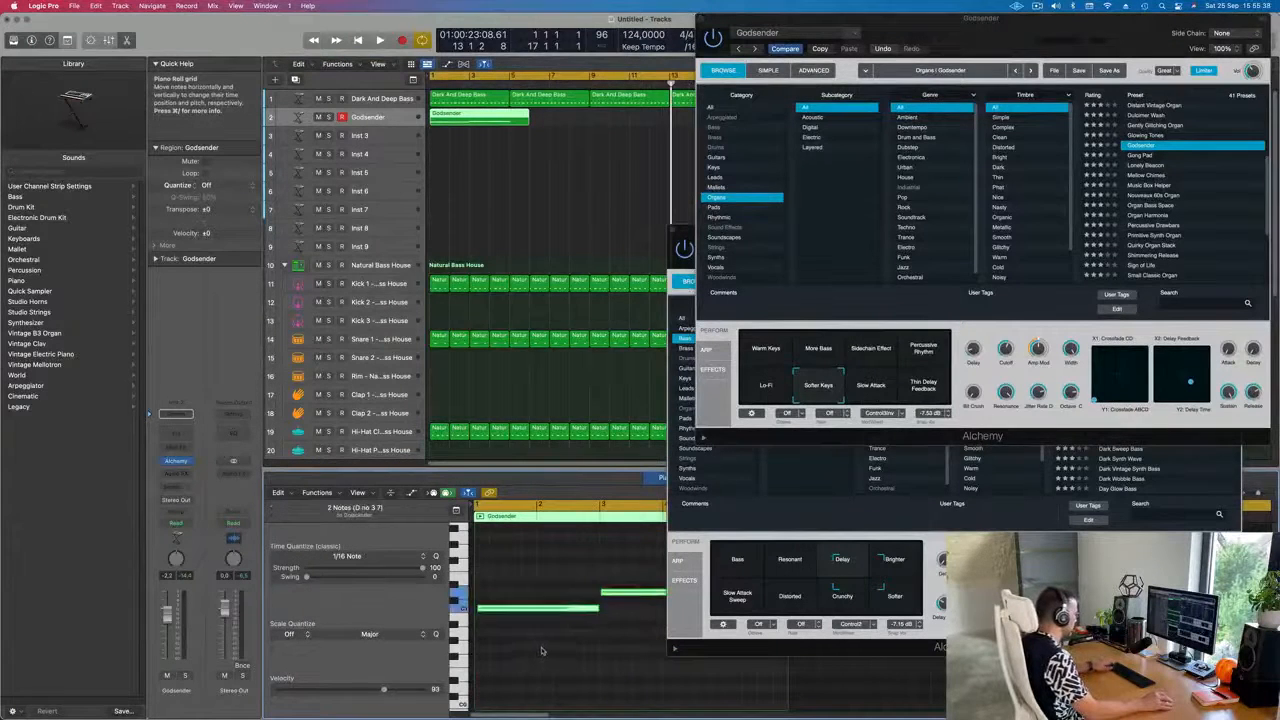
click(542, 608)
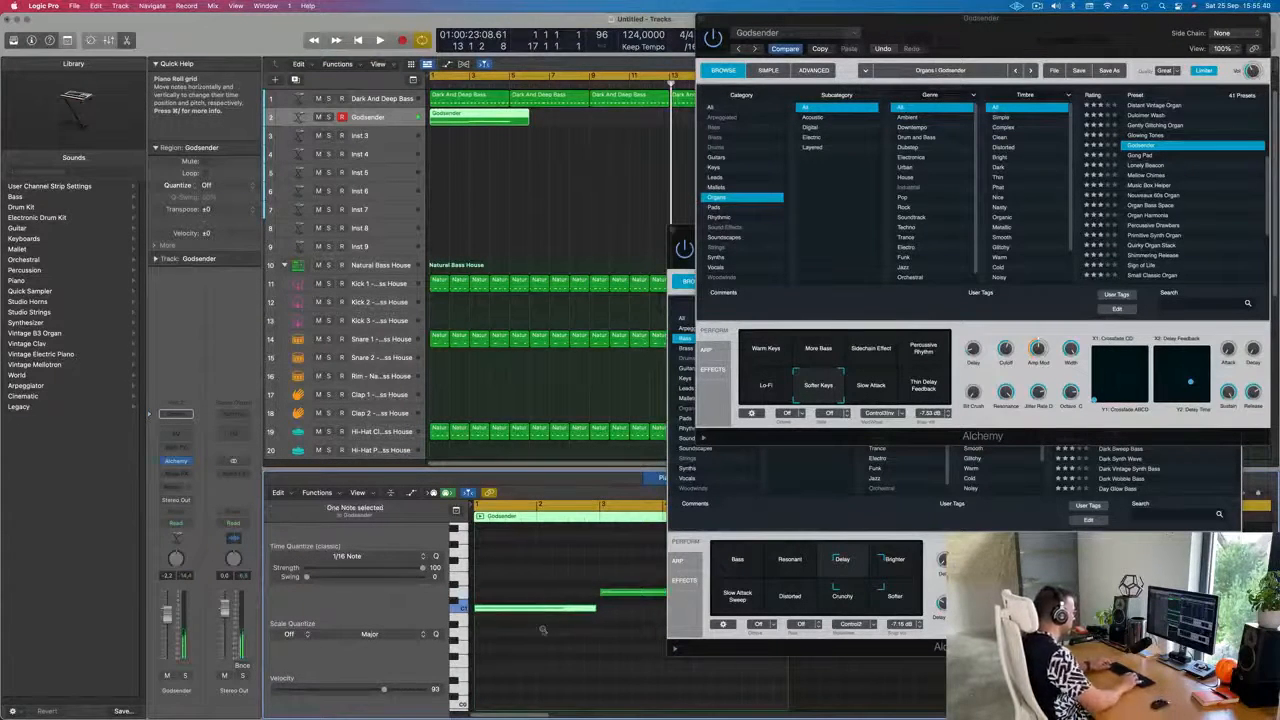
scroll(542, 630, right, 5)
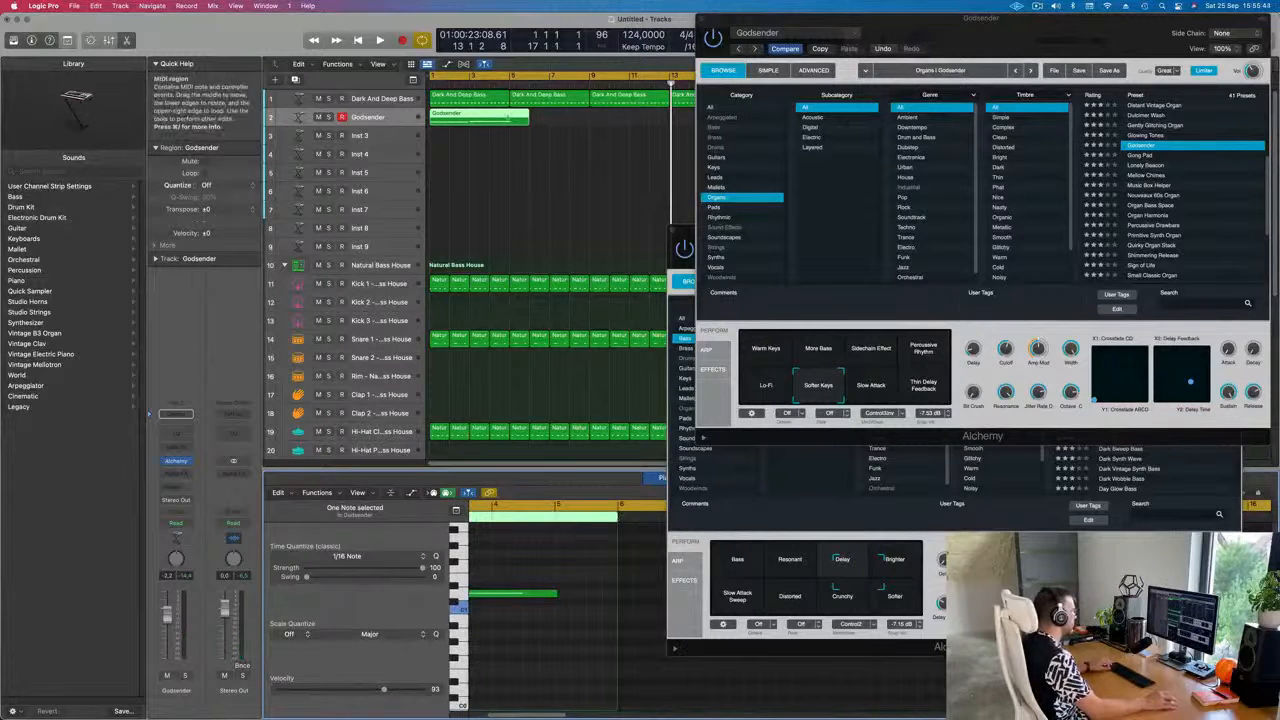
Split the Godsender region at bar 5, splitting the overlapping notes, delete the leftover piece and play from the start
click(509, 118)
click(722, 250)
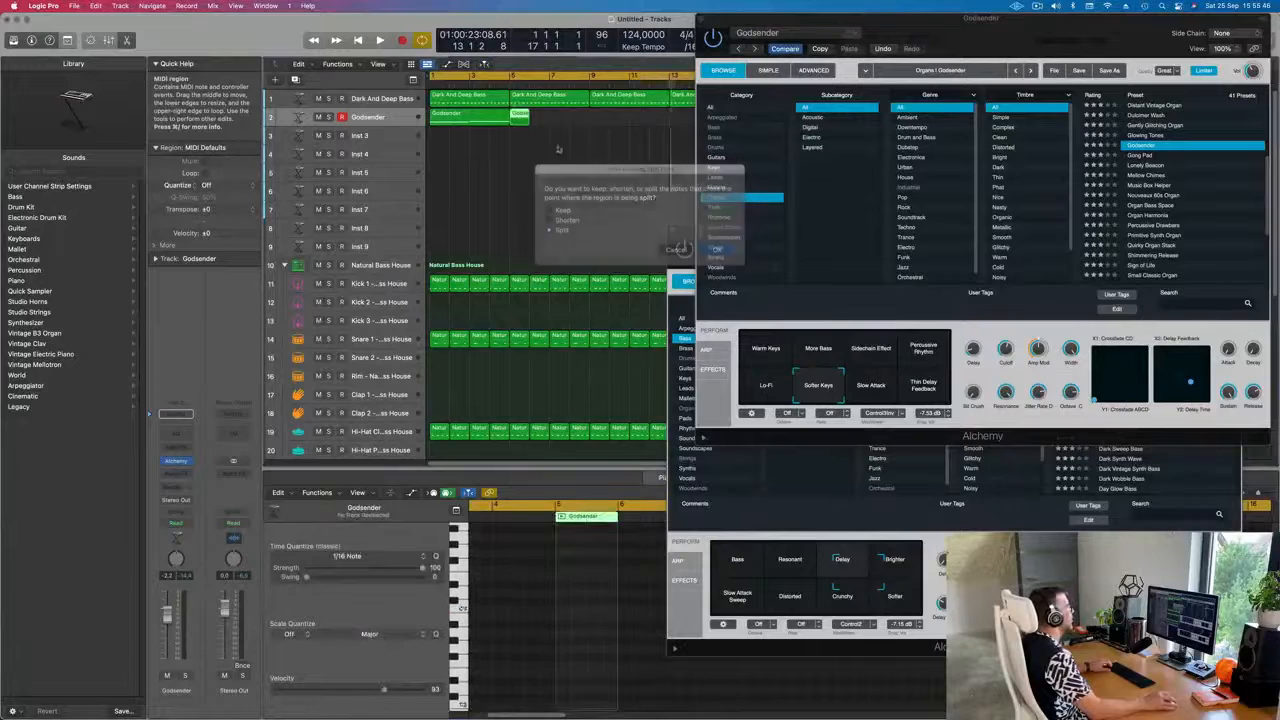
key(space)
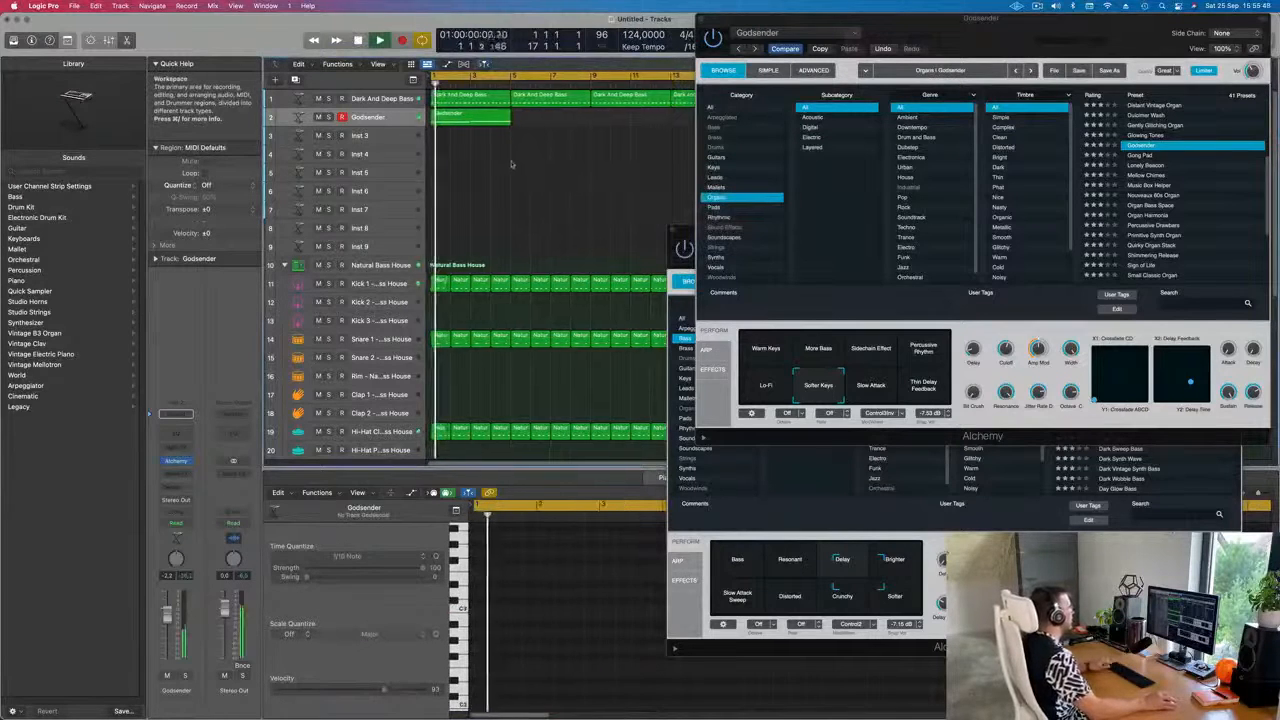
Repeat the four-bar Godsender region three times to fill the 16 bars
drag(907, 24, 603, 215)
click(458, 122)
key(super+r)
key(super+r)
key(super+r)
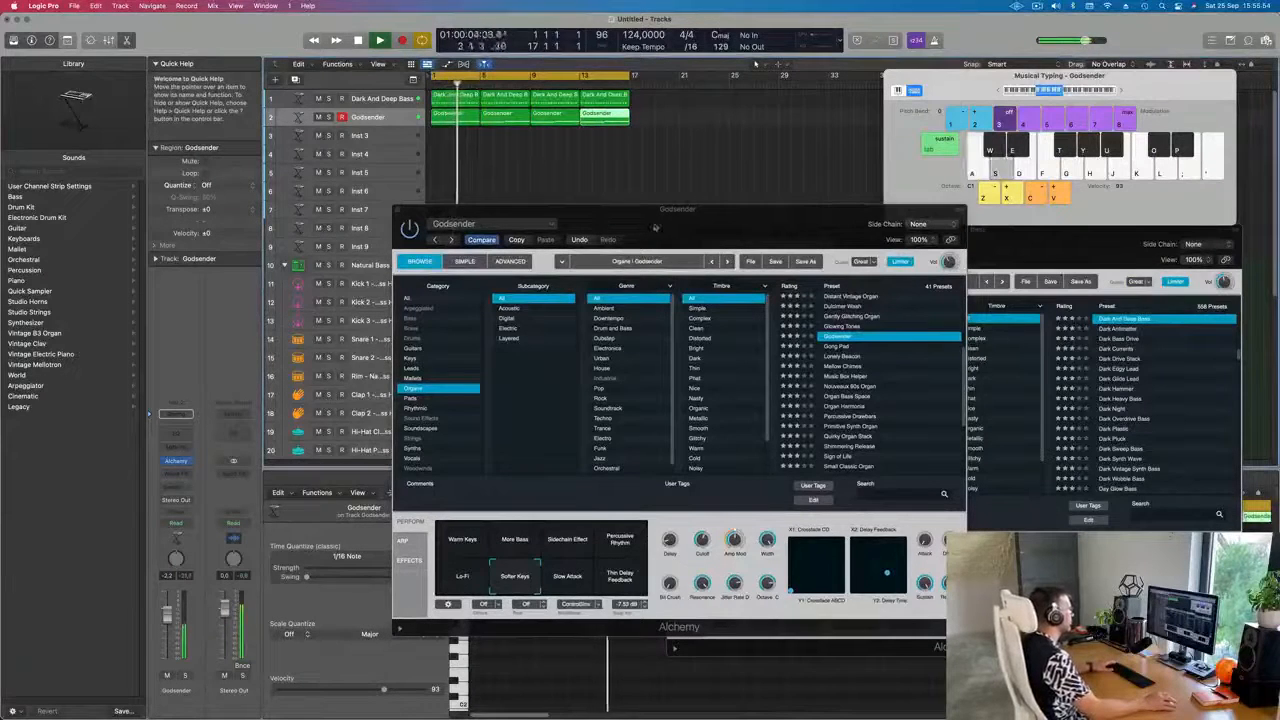
Compare the Thin Delay Feedback, Percussive Rhythm and More Bass snapshots, settle on Warm Keys and adjust its Amp Mod
drag(603, 210, 518, 167)
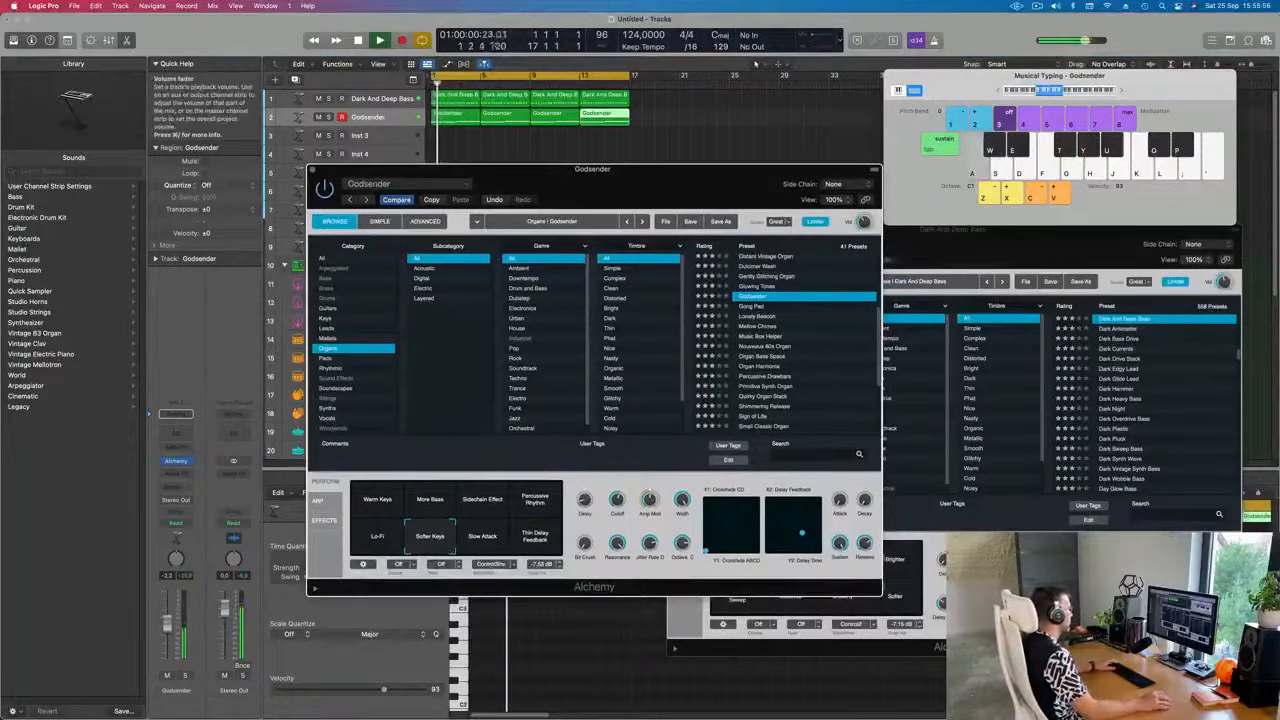
click(538, 537)
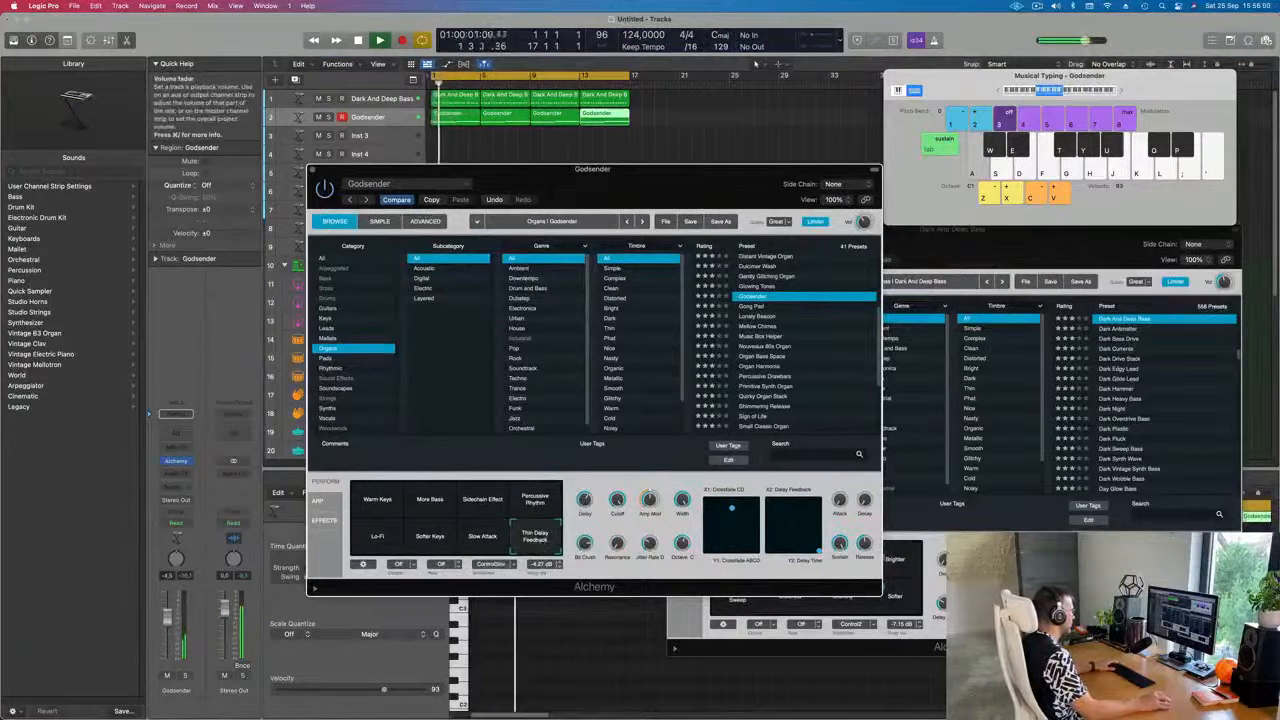
click(535, 502)
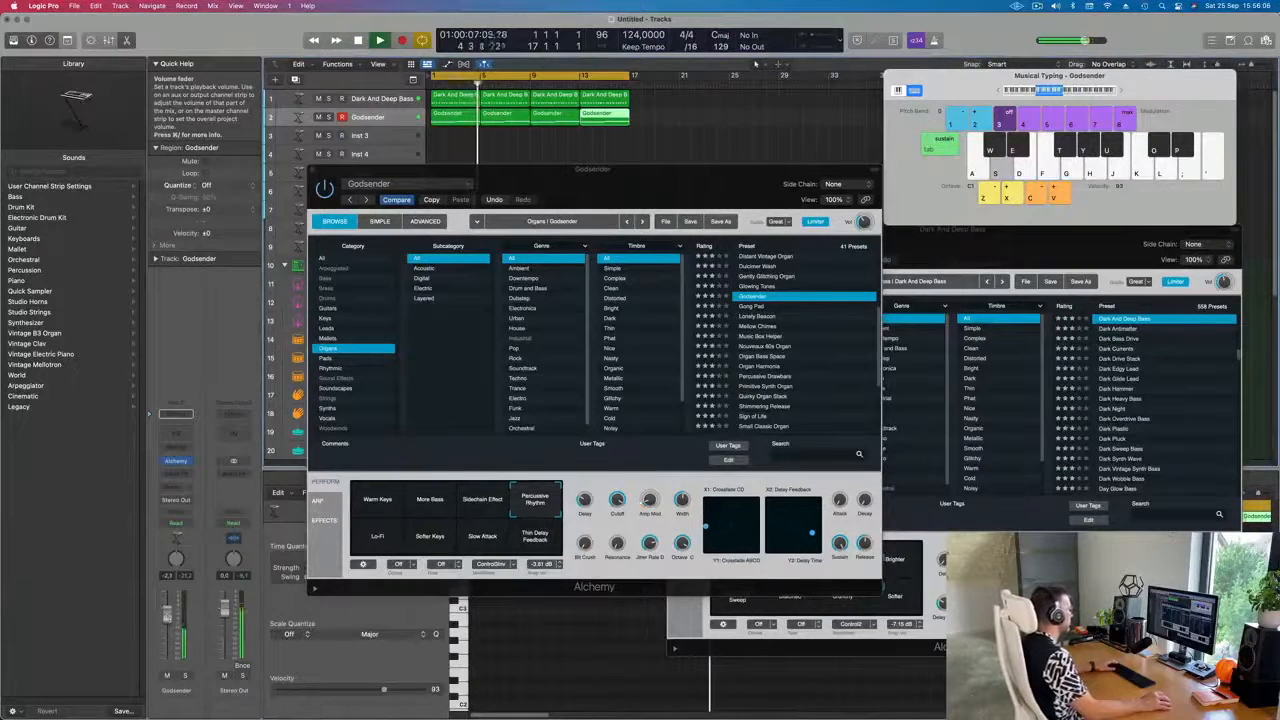
click(466, 518)
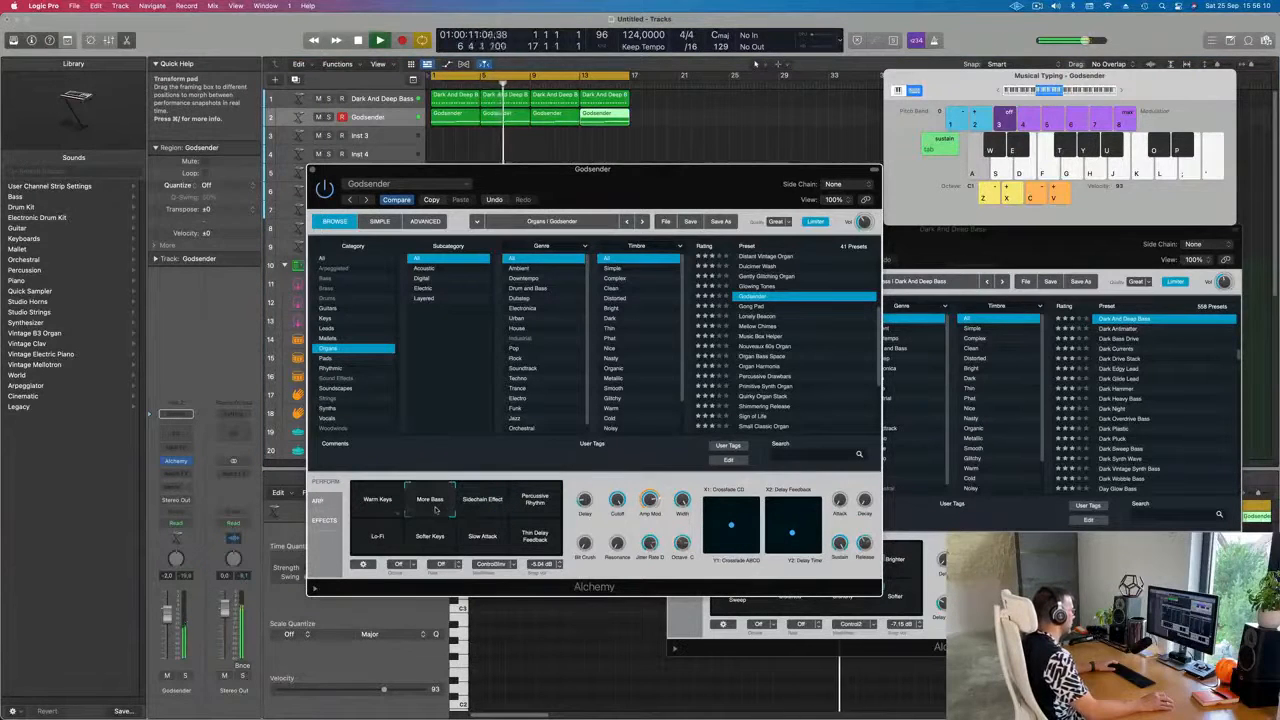
click(377, 505)
key(space)
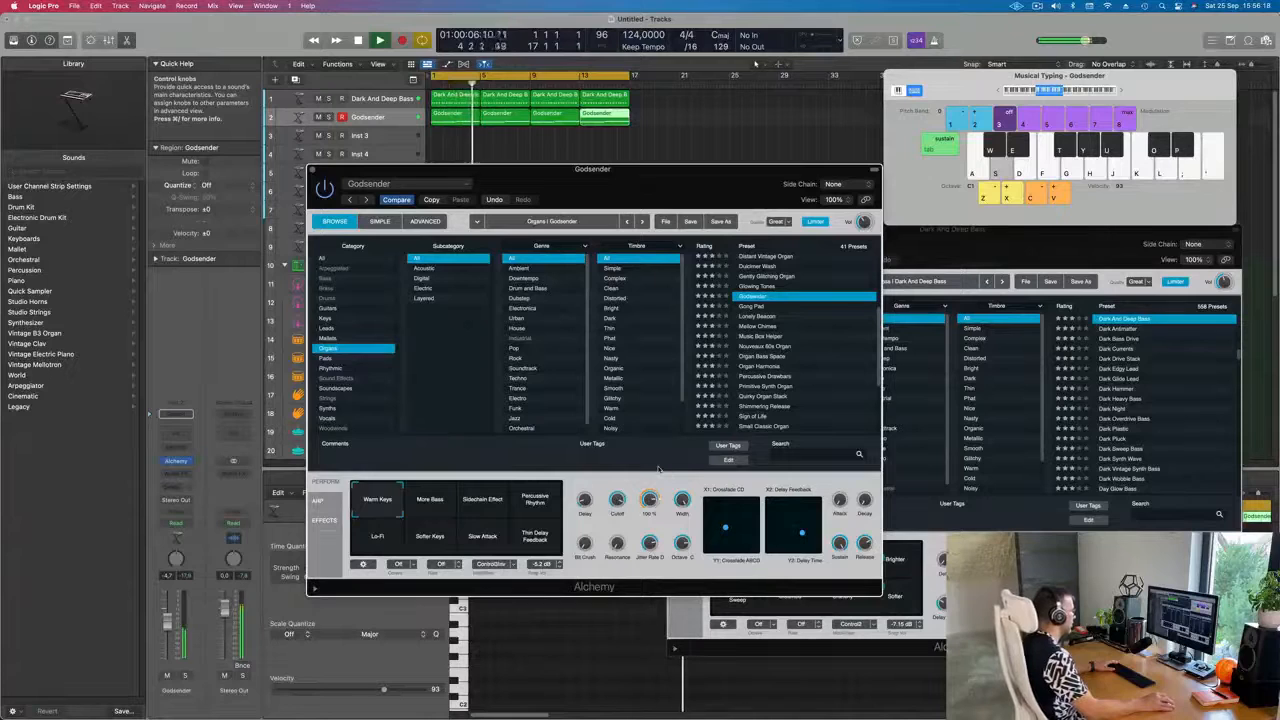
drag(655, 516, 658, 490)
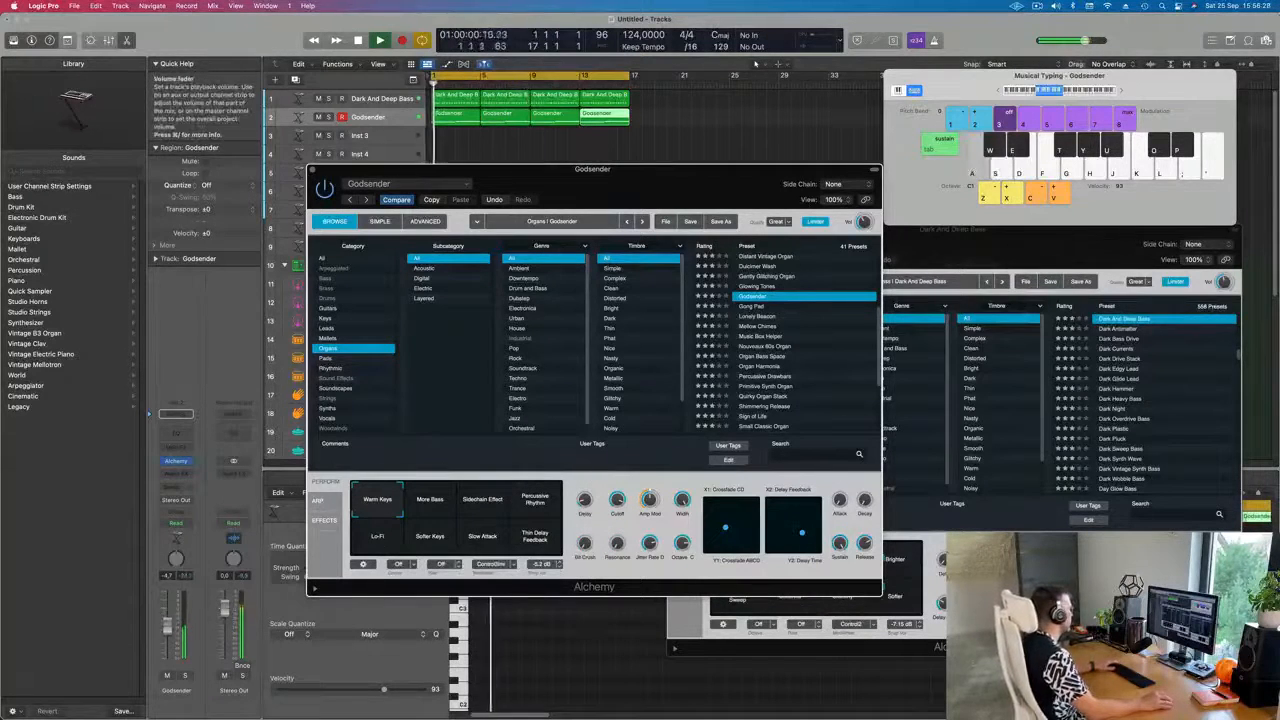
drag(339, 173, 312, 221)
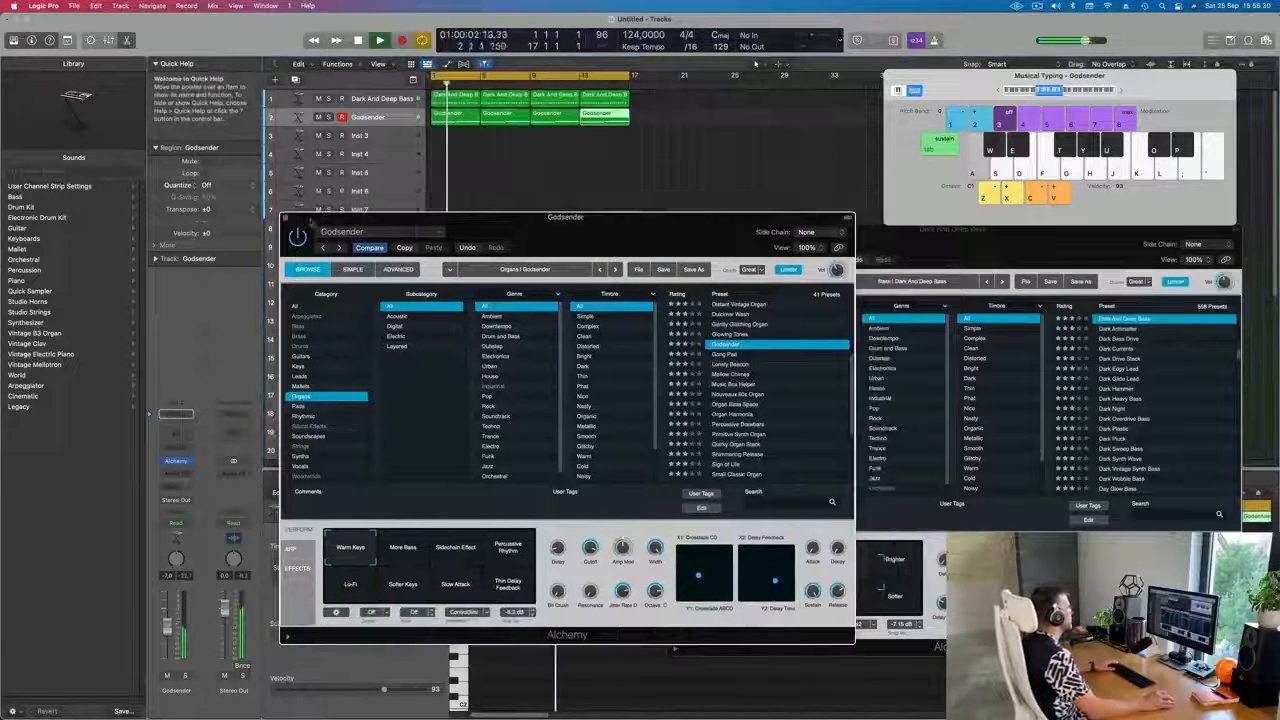
Select the Inst 3 track, enlarge its row and restart playback from bar 1
click(388, 143)
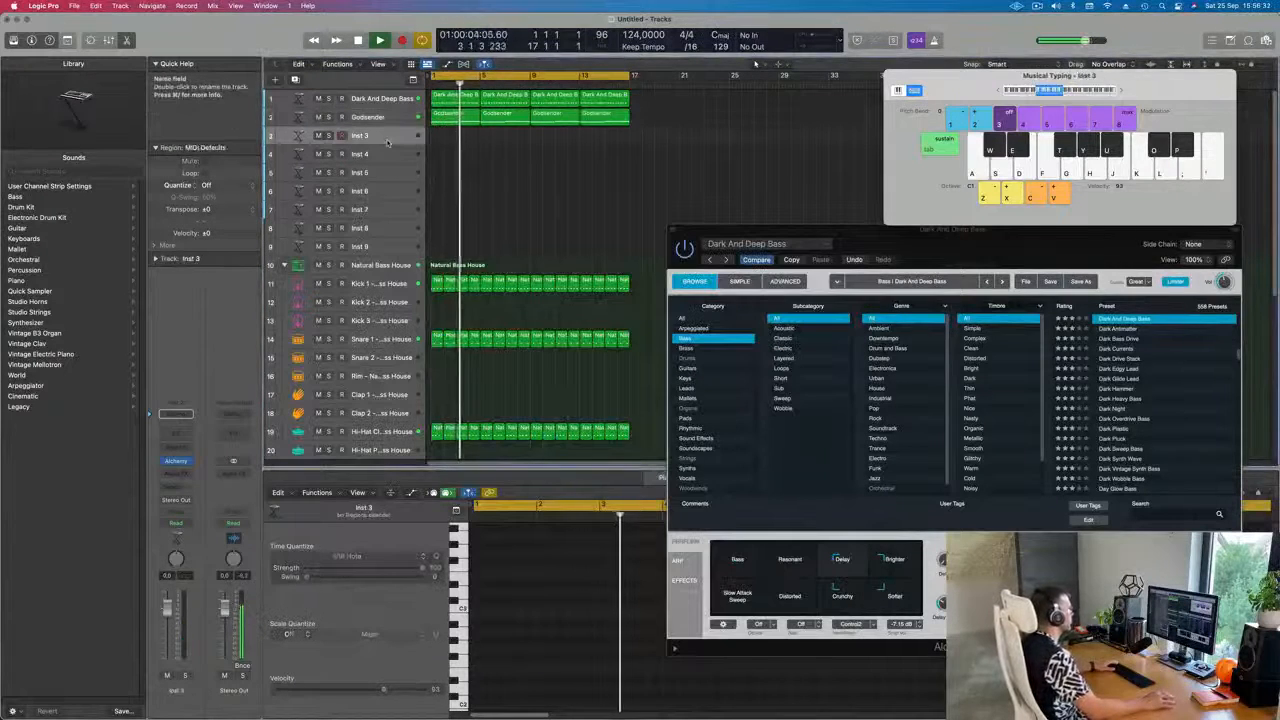
key(ctrl+z)
key(Return)
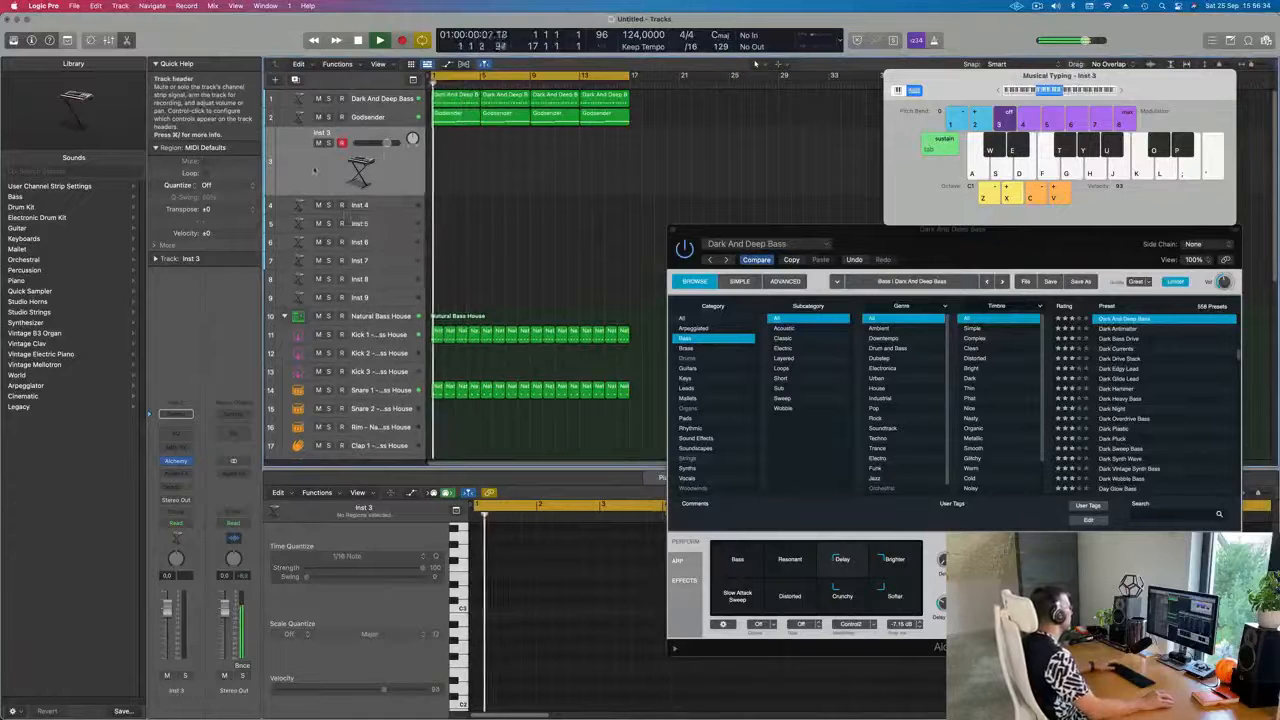
key(Return)
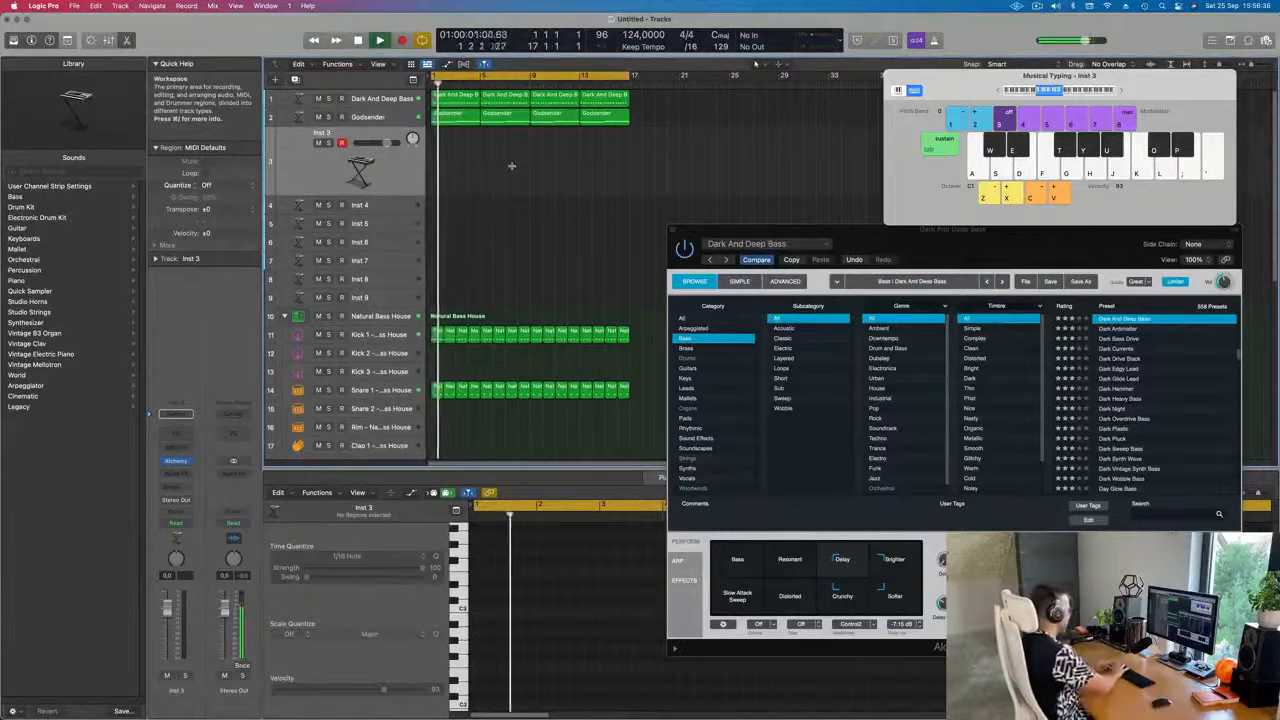
Repeat all regions once to extend the arrangement and its cycle range to 32 bars, then restart playback
key(super+a)
key(super+r)
key(super+Left)
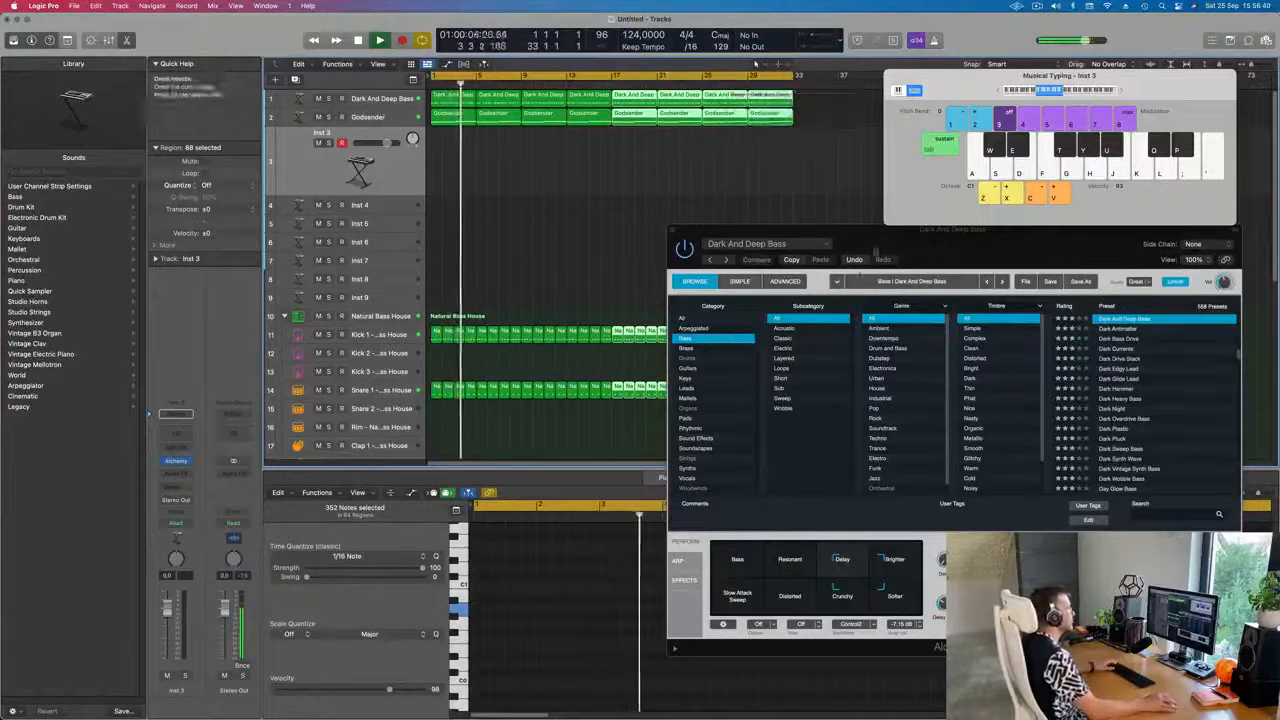
drag(895, 233, 663, 222)
key(Return)
click(668, 182)
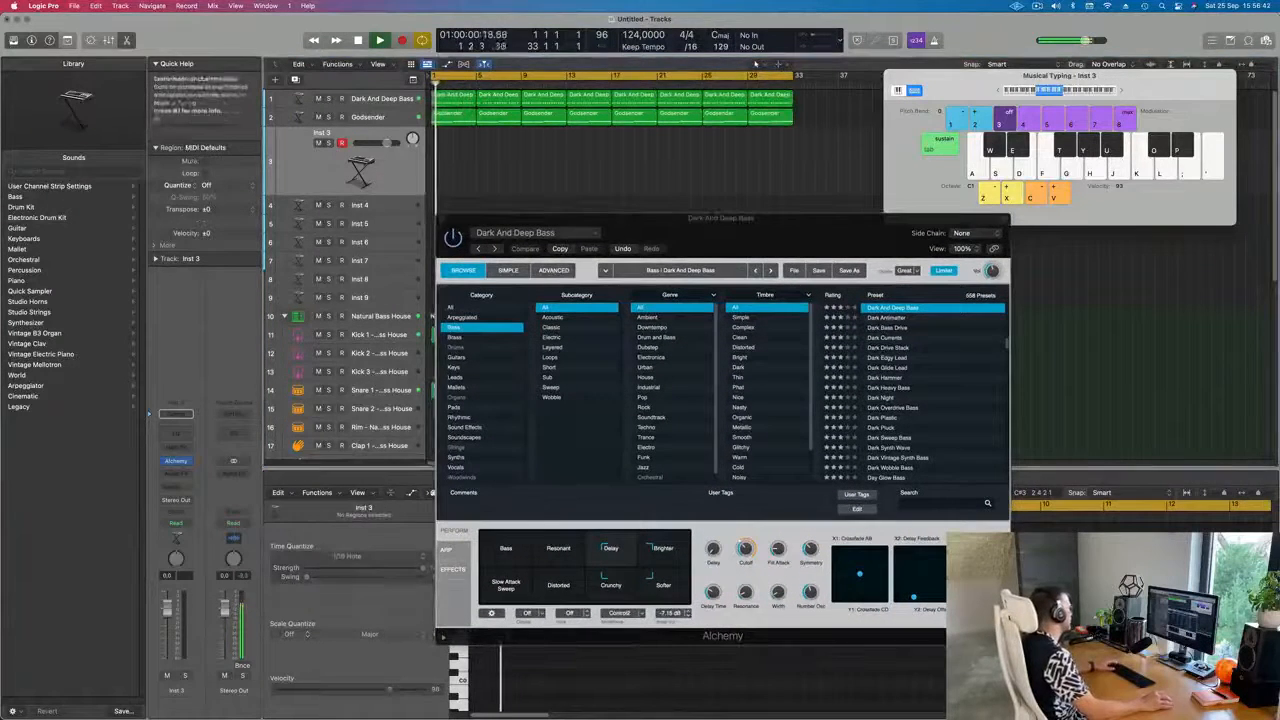
Open Alchemy on the Inst 3 track and add a send to Bus 4
click(176, 461)
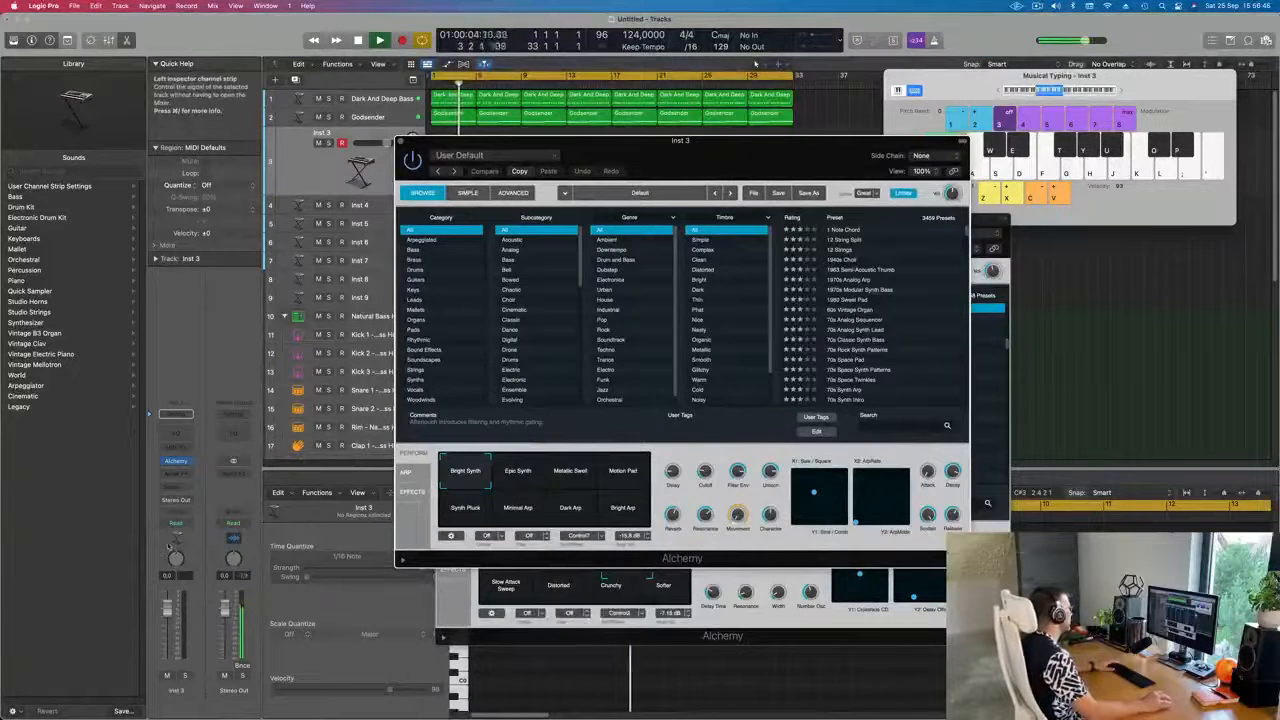
click(168, 494)
mouse_move(235, 505)
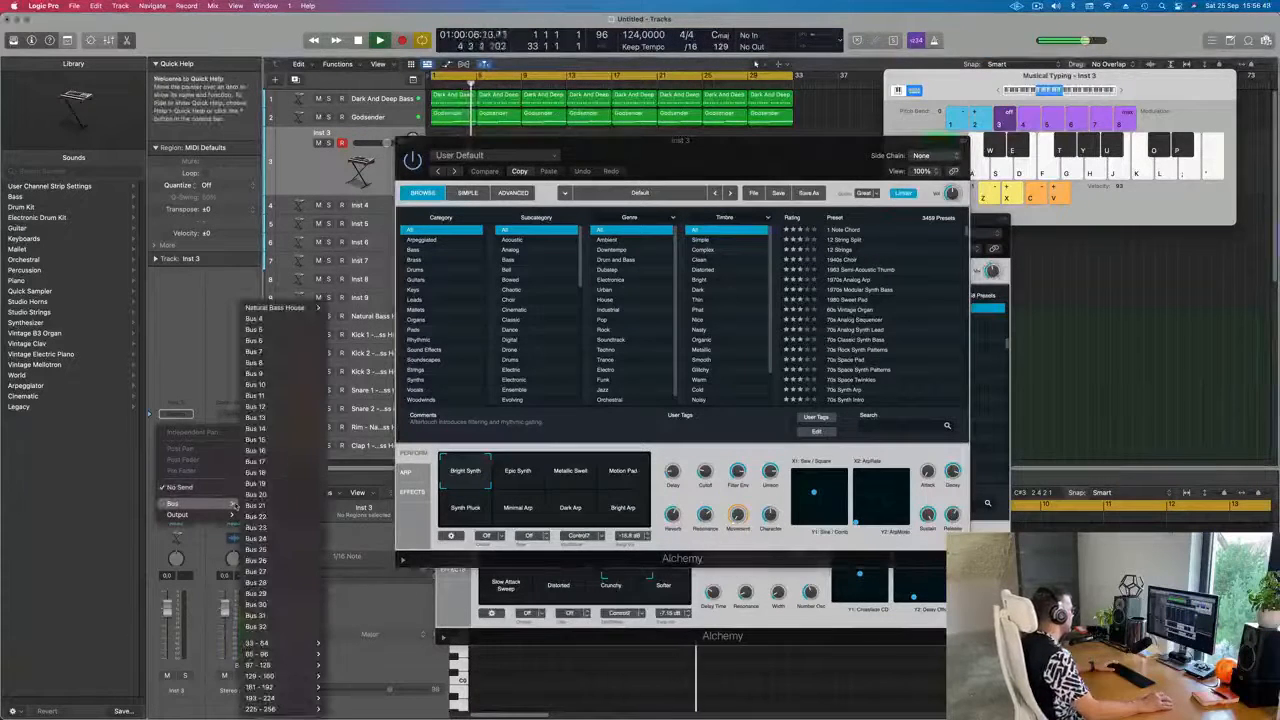
click(172, 388)
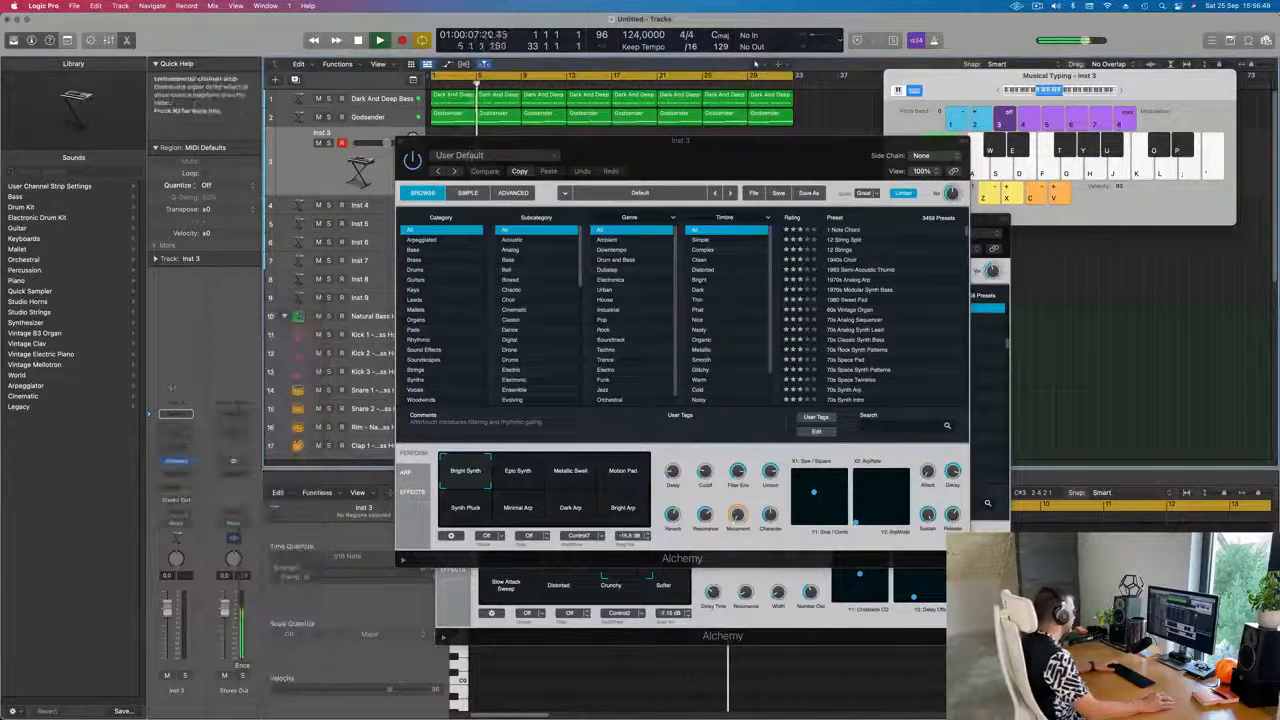
click(185, 474)
mouse_move(188, 506)
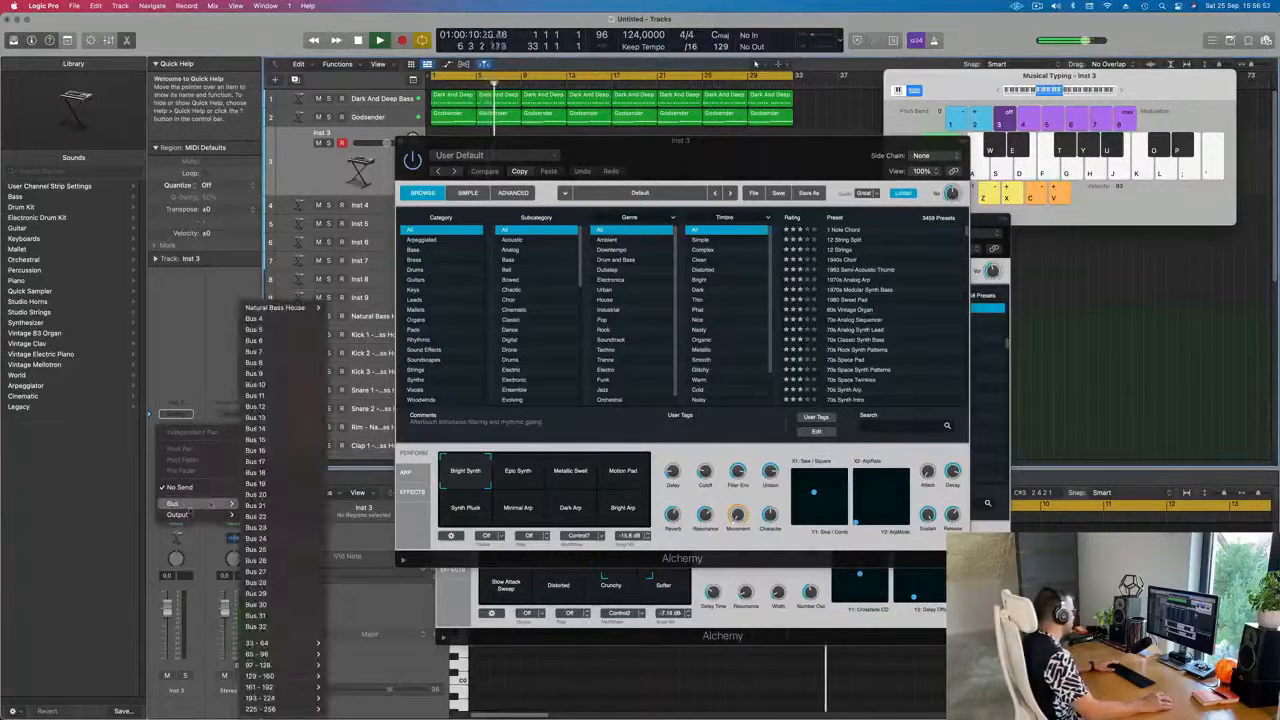
click(256, 319)
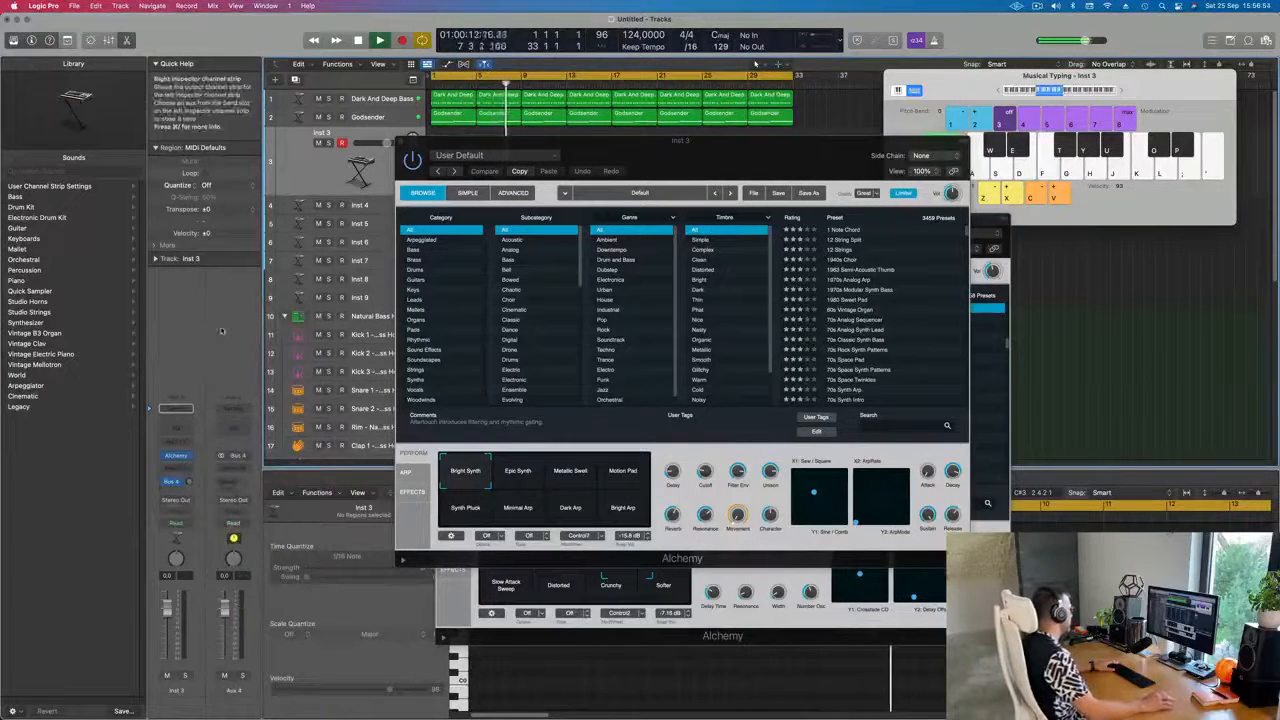
Insert a Channel EQ followed by a stereo SilverVerb on the Aux 4 channel
click(238, 428)
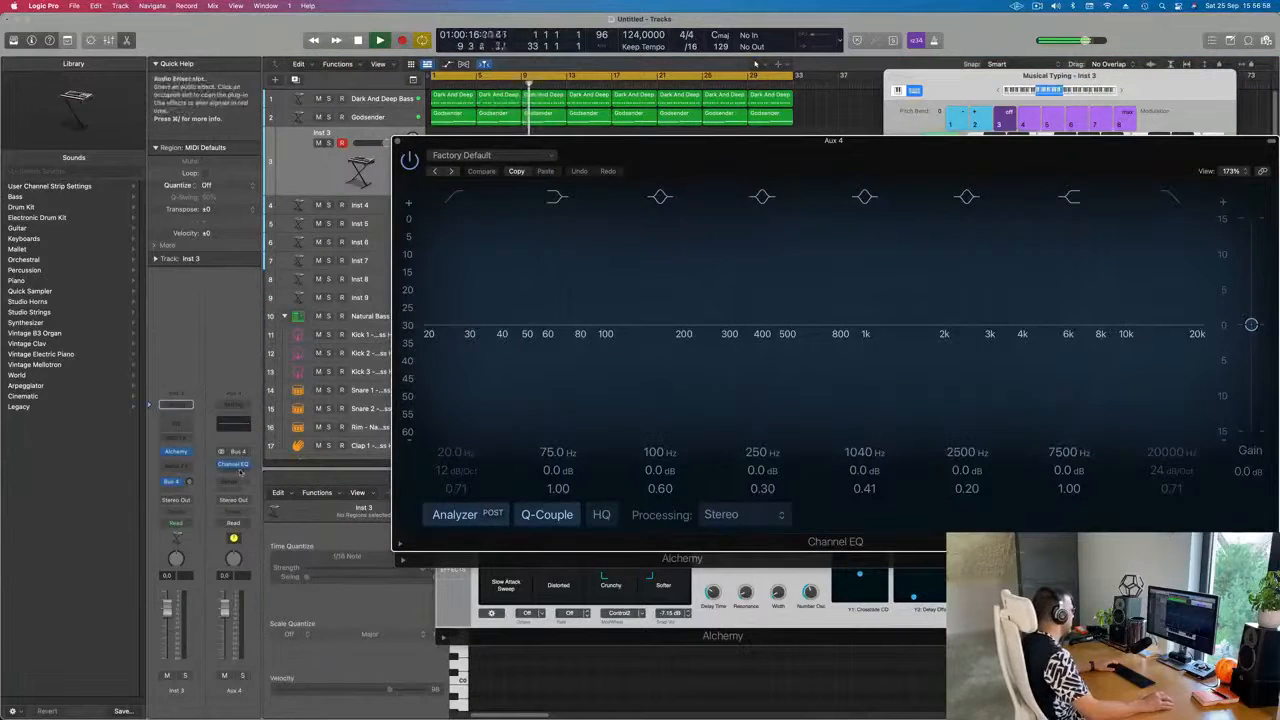
click(240, 468)
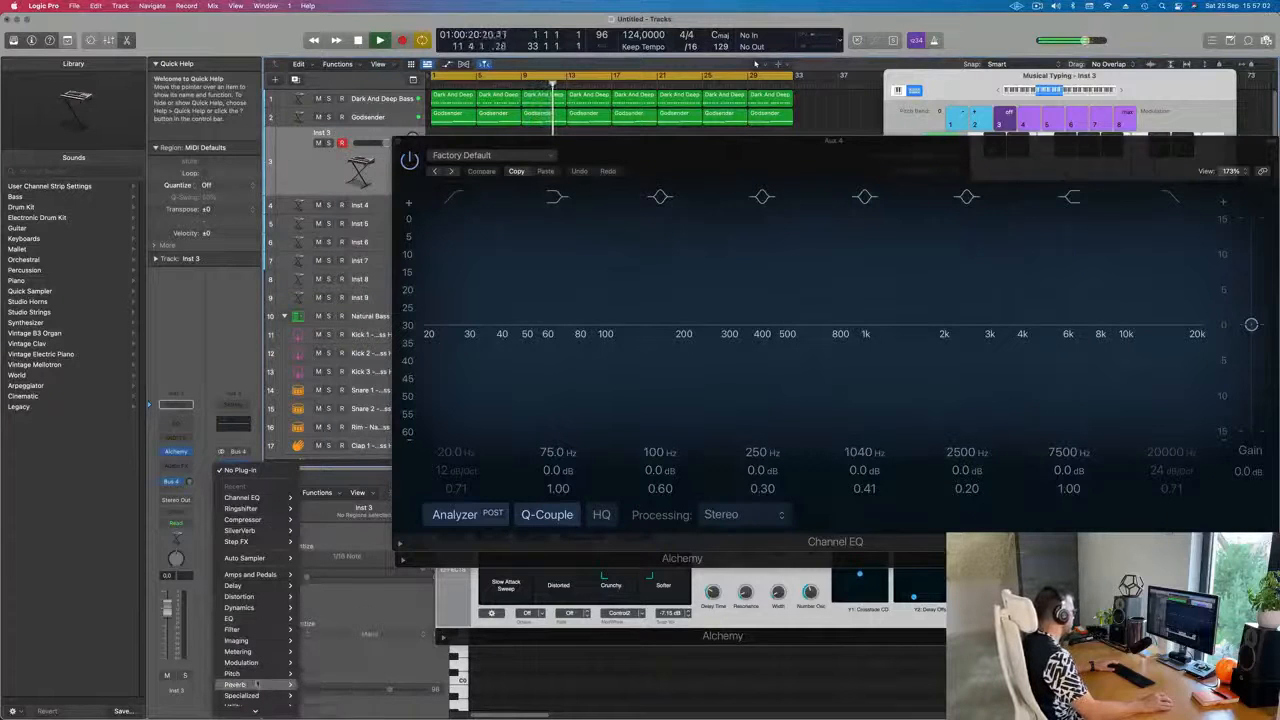
mouse_move(257, 684)
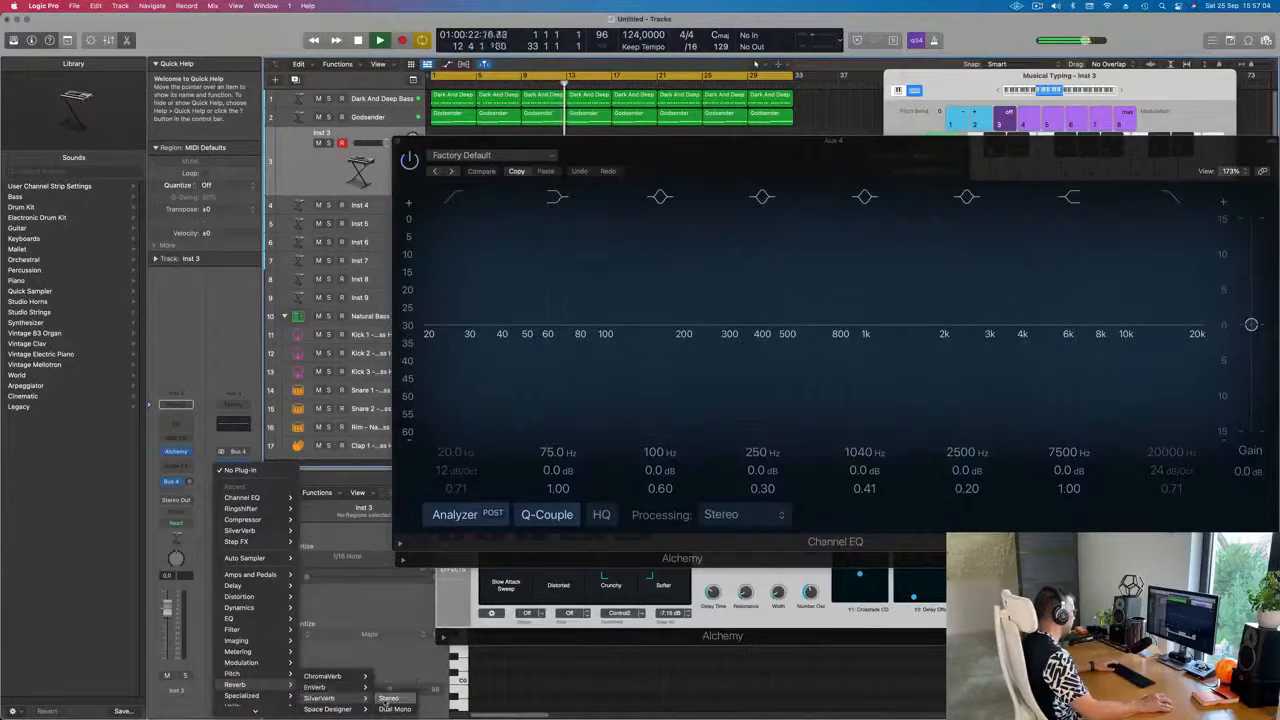
click(387, 698)
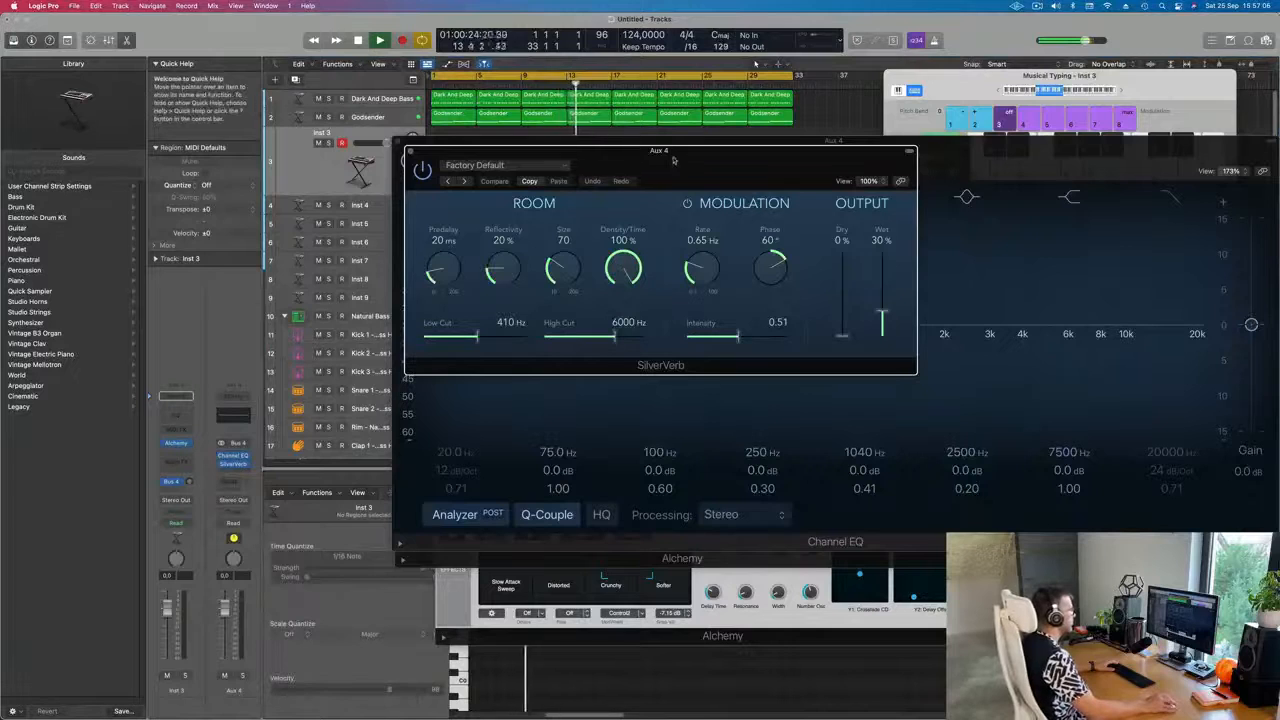
Load the grandiose preset in SilverVerb with the wet output at 100%, then close it and move the Channel EQ window aside
click(521, 164)
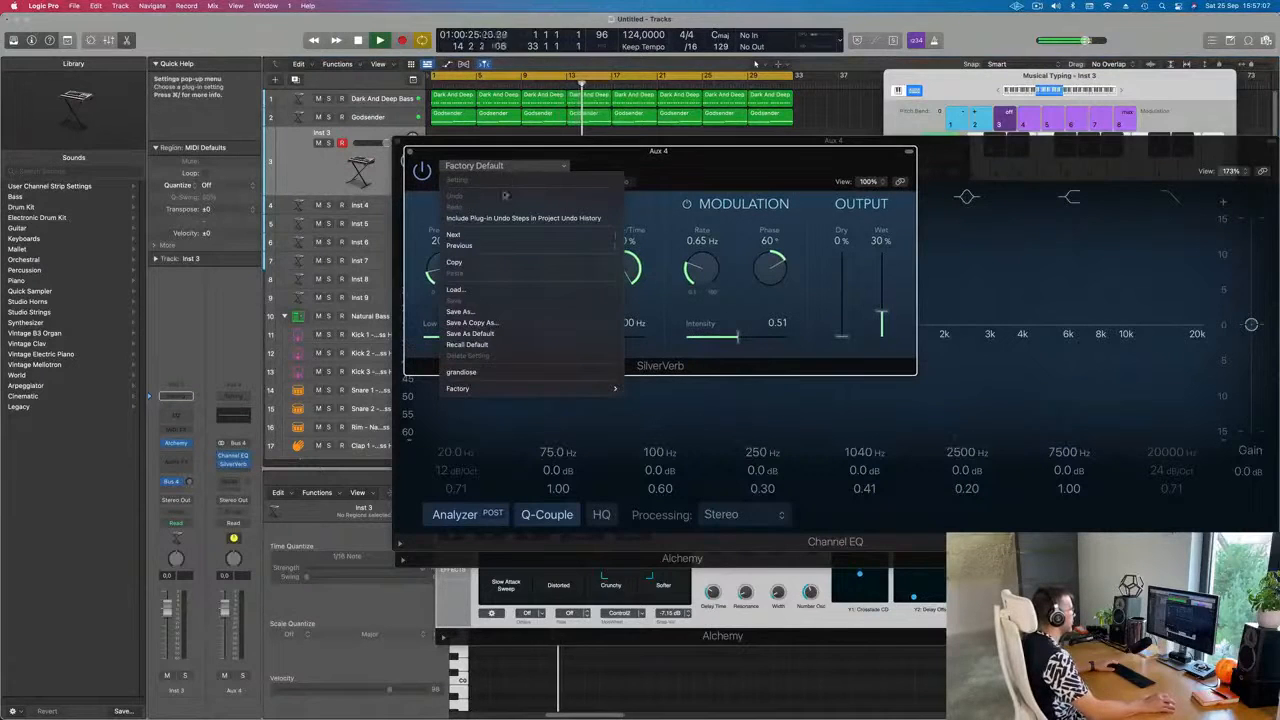
click(480, 372)
drag(881, 264, 881, 255)
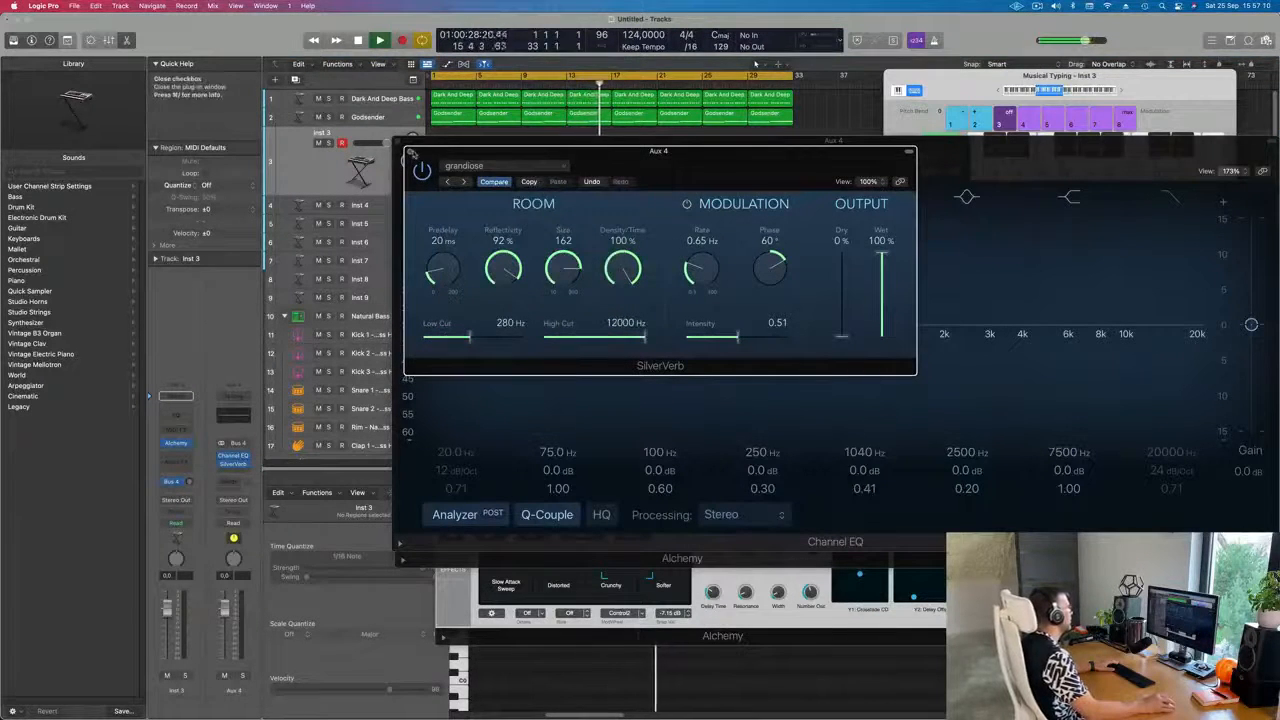
click(410, 151)
drag(505, 147, 668, 325)
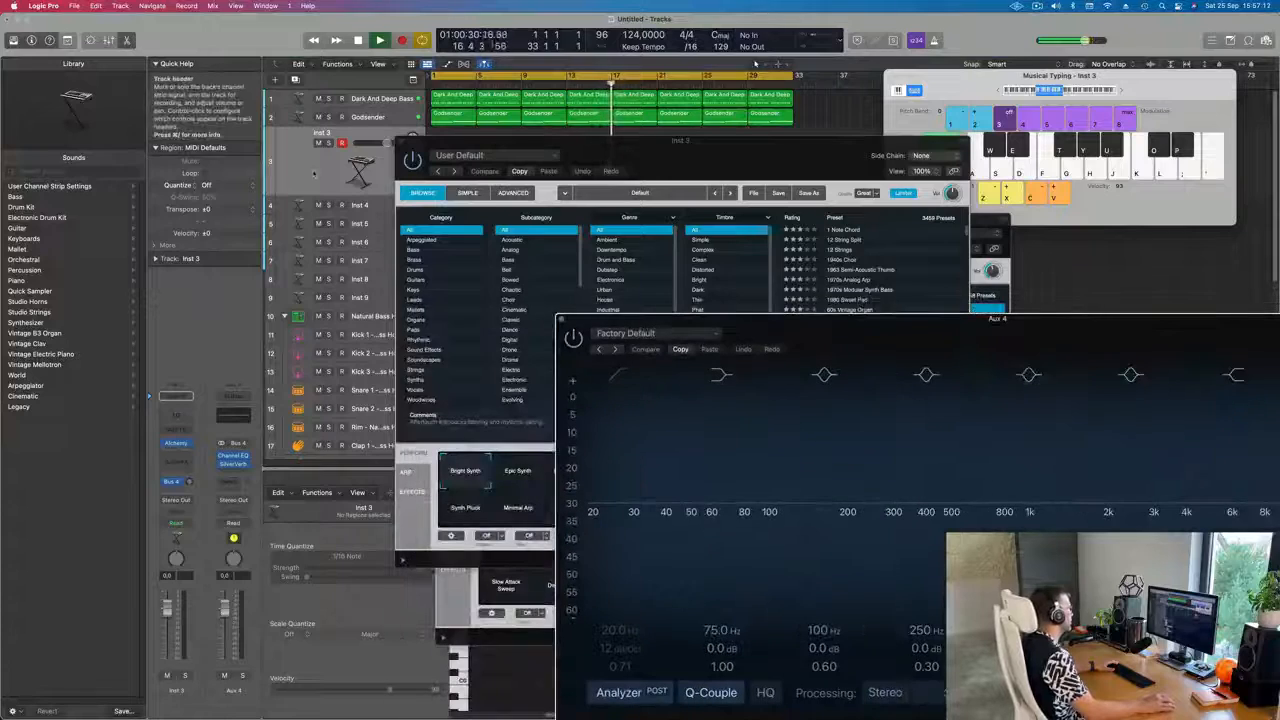
Load the 80s Slow Pop Sweep preset from the Brass category in Alchemy on the Inst 3 track
drag(586, 147, 541, 179)
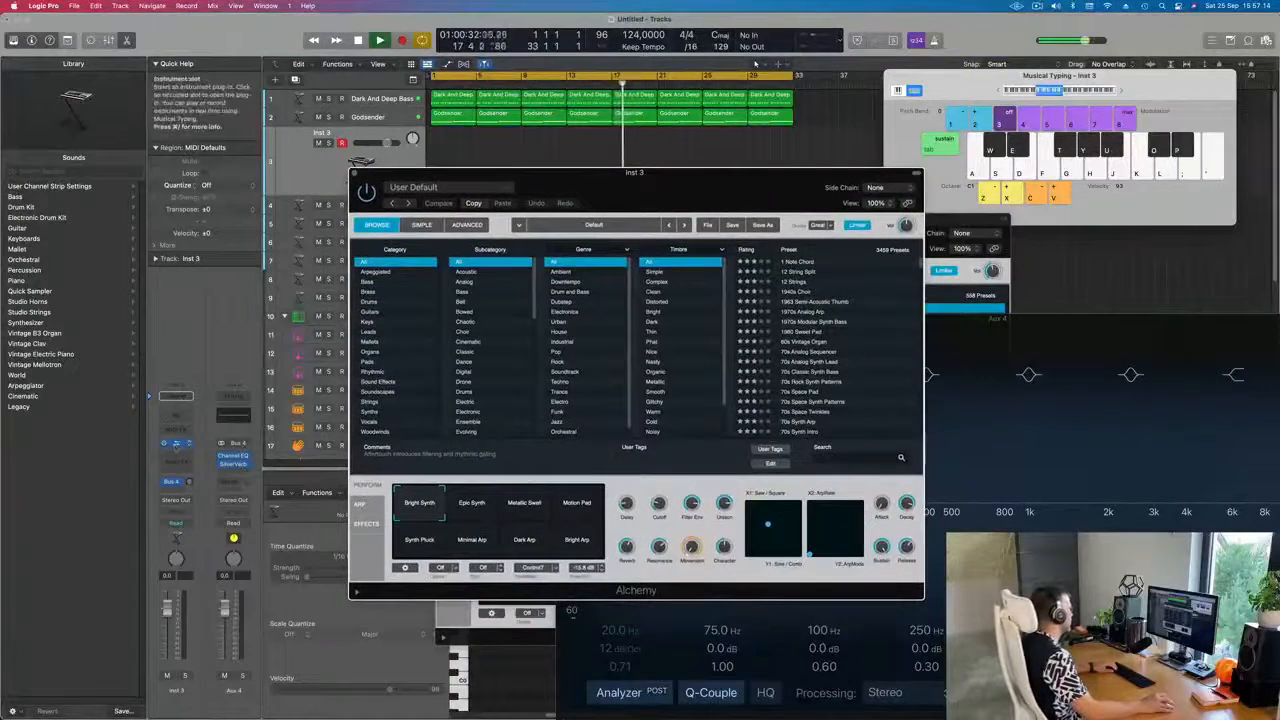
click(177, 446)
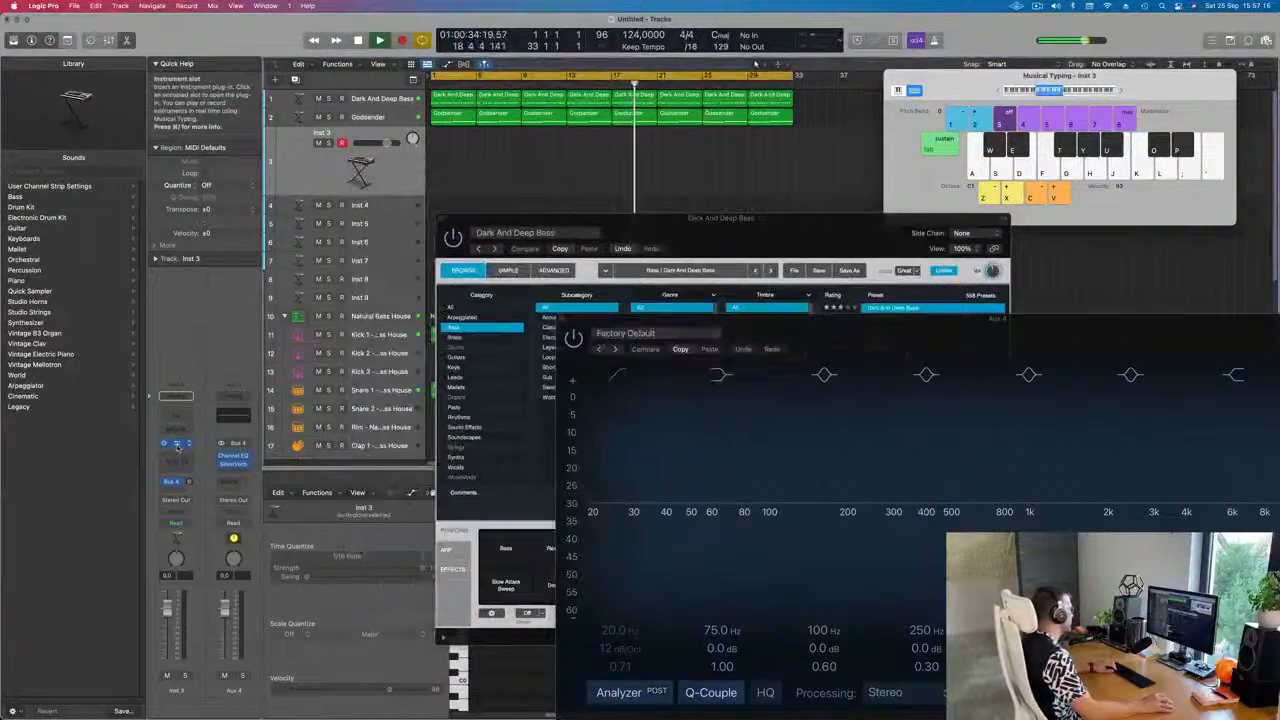
click(180, 443)
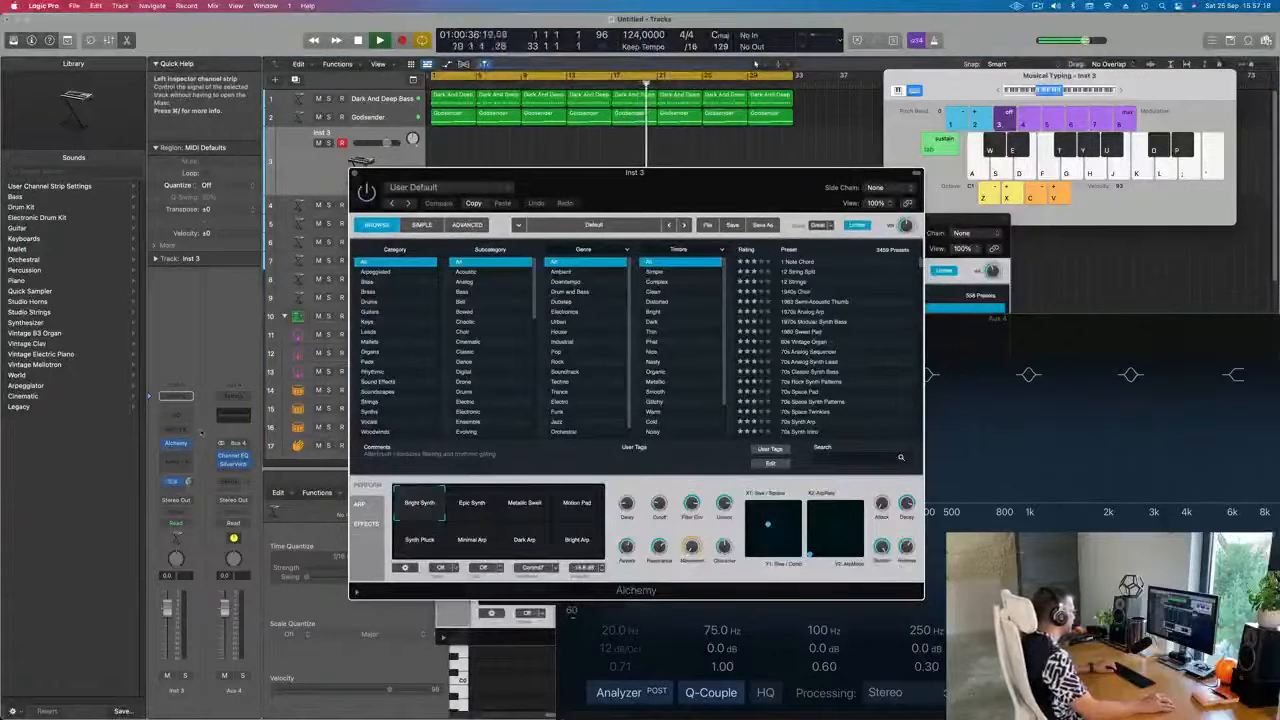
drag(668, 183, 638, 209)
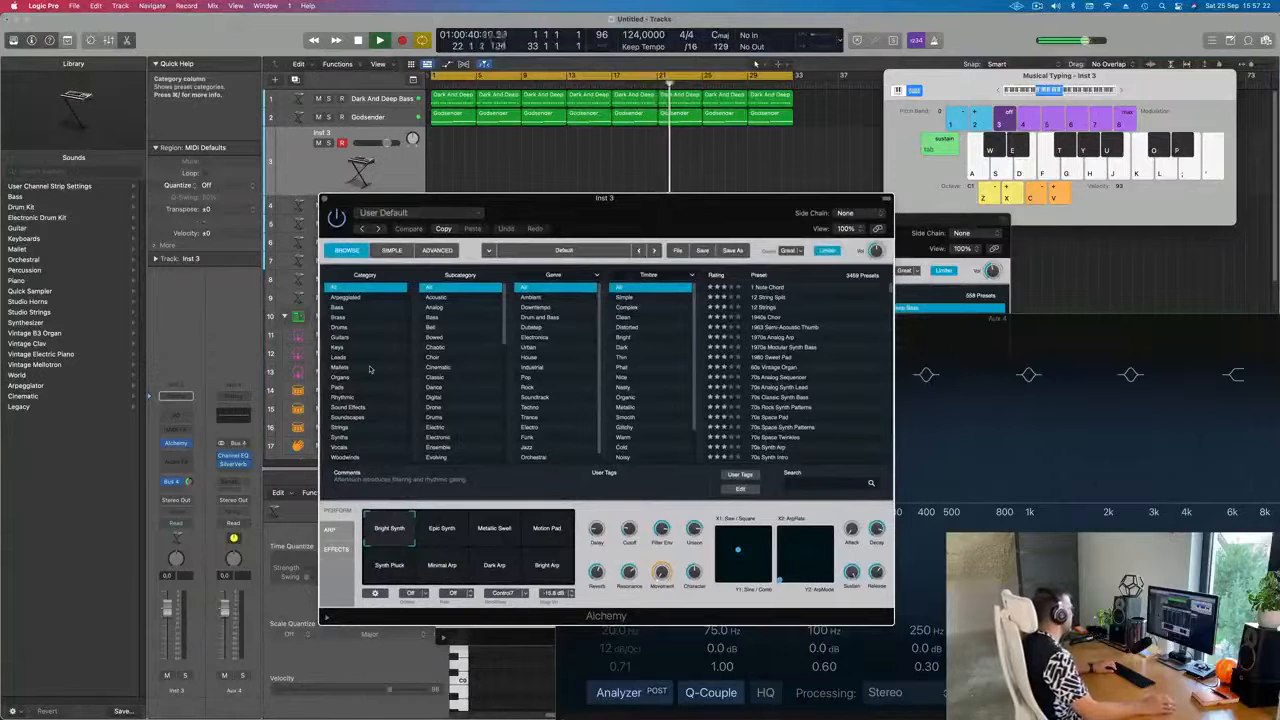
click(340, 318)
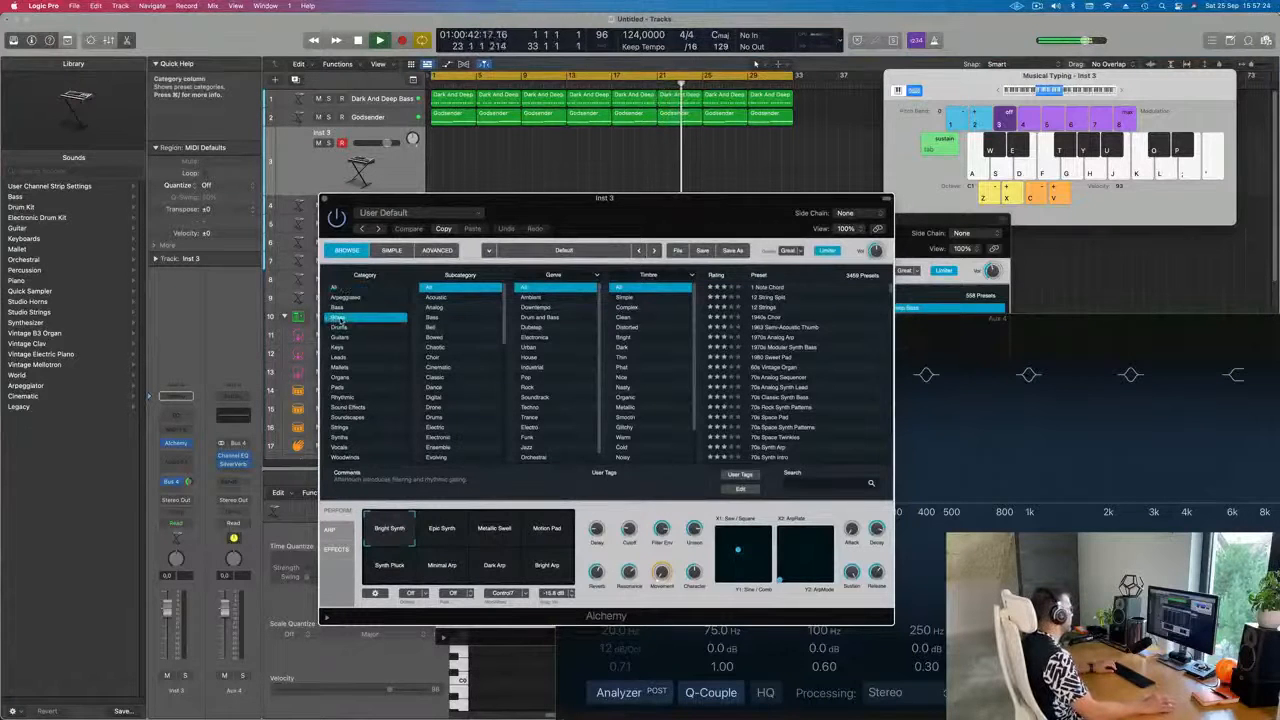
drag(672, 216, 782, 210)
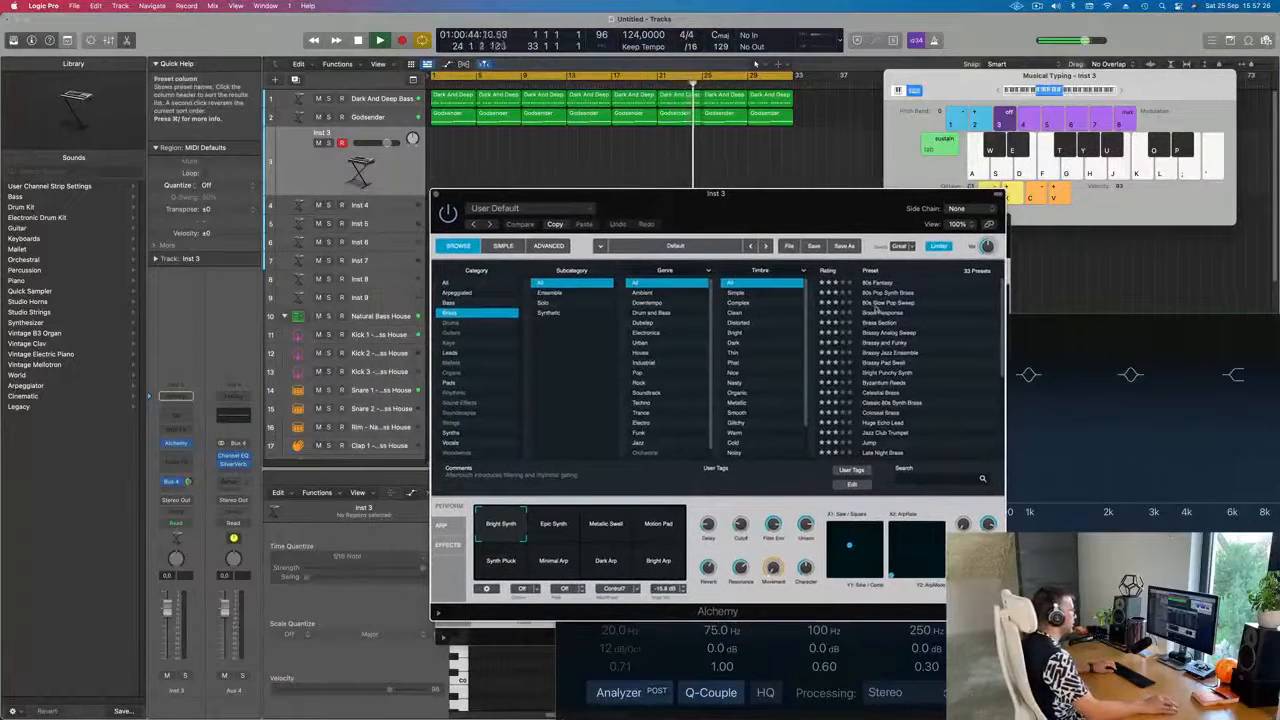
click(872, 301)
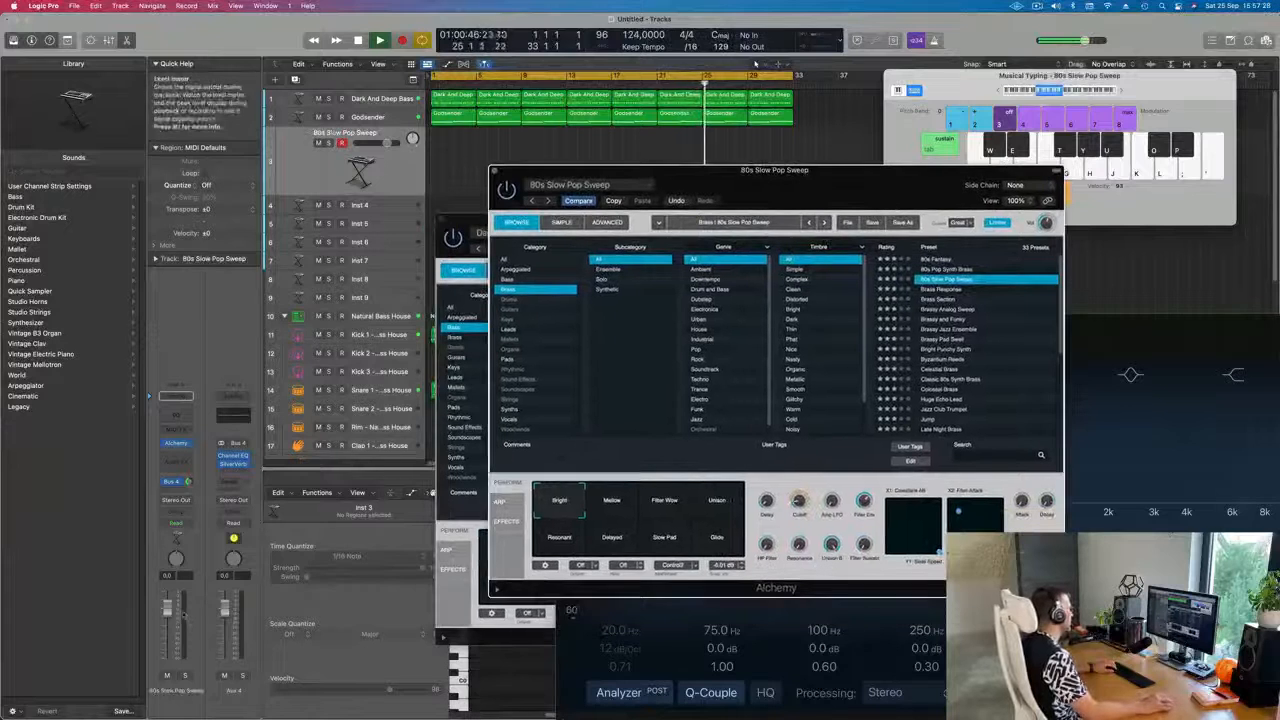
Lower the 80s Slow Pop Sweep track's volume and audition the patch, raising the Musical Typing octave to C3
drag(167, 634, 167, 631)
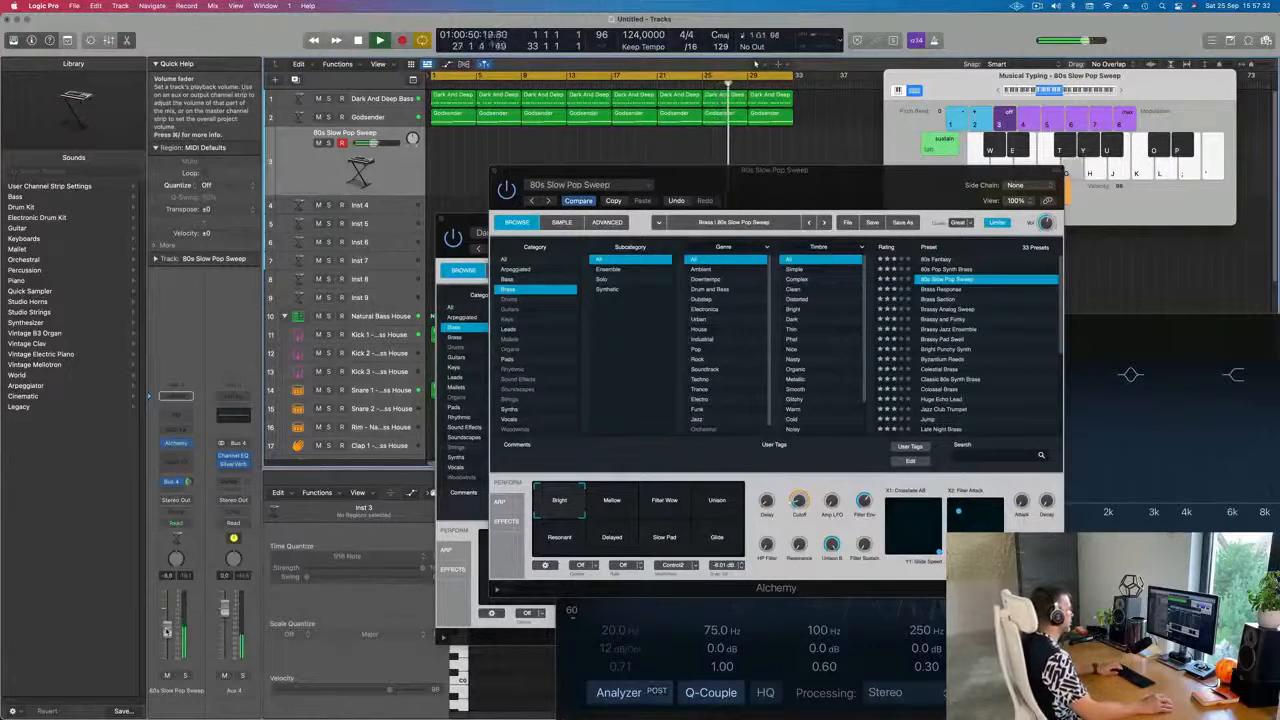
key(j)
key(g)
click(1121, 91)
key(k)
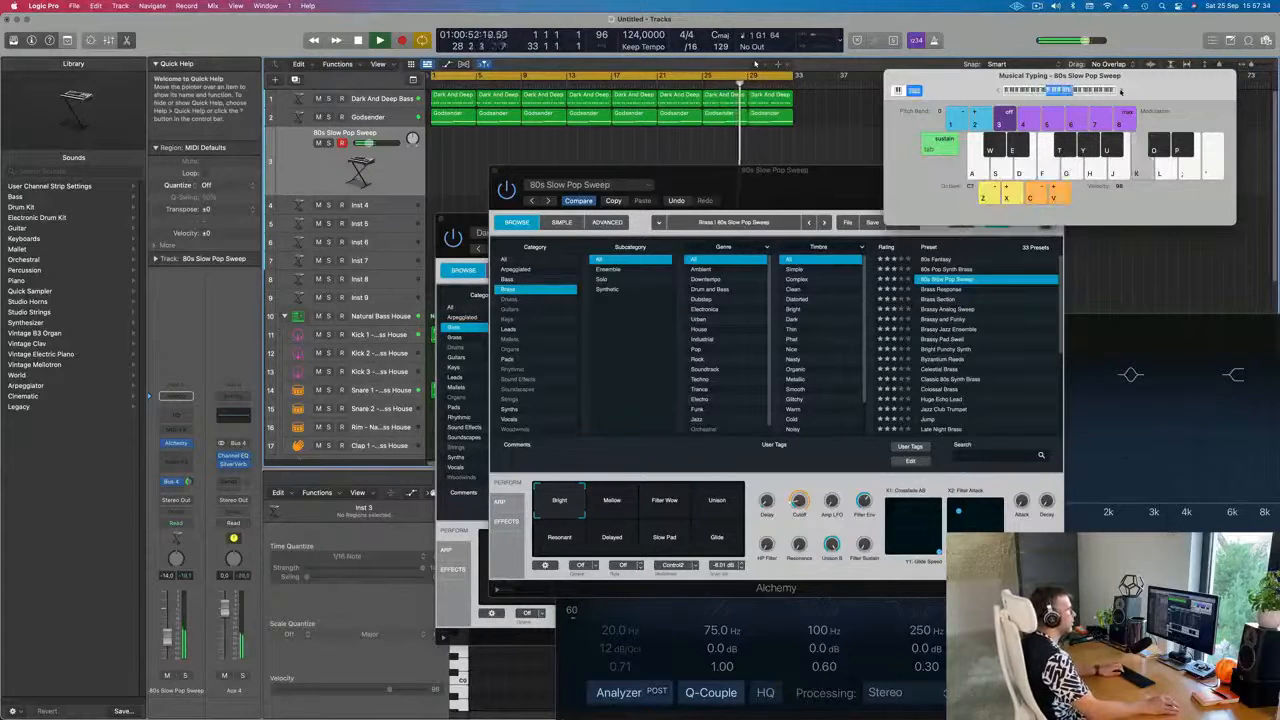
key(h)
key(f)
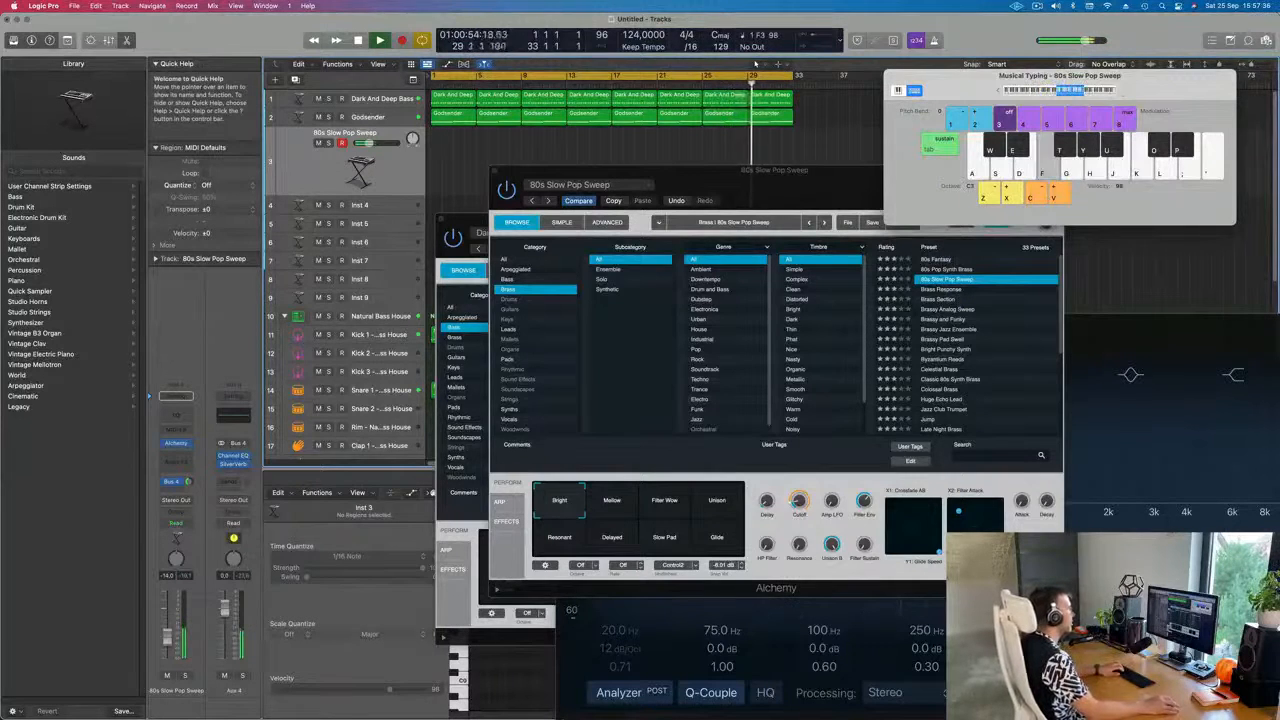
key(h)
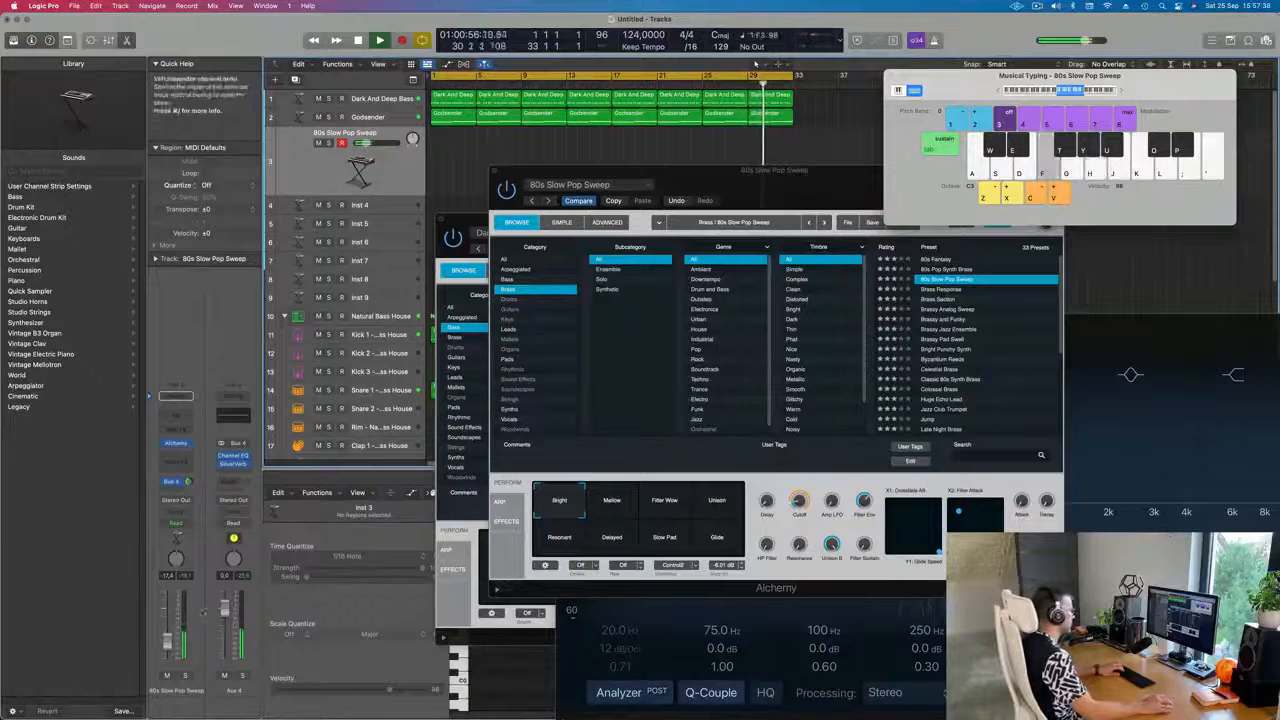
Audition Alchemy's Mellow, Filter Wow and Resonant snapshots with played notes and raise the track's volume fader
click(611, 505)
click(660, 511)
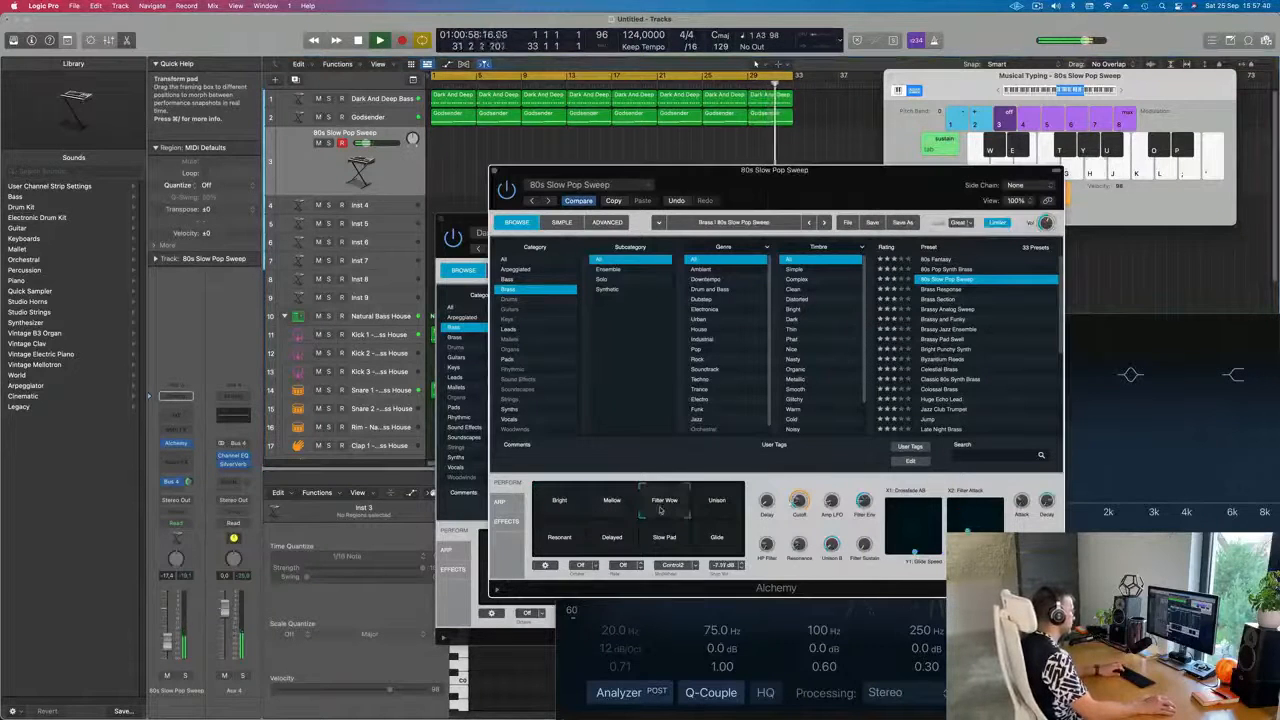
key(j)
key(k)
drag(167, 643, 167, 632)
key(h)
key(j)
click(560, 536)
key(h)
key(f)
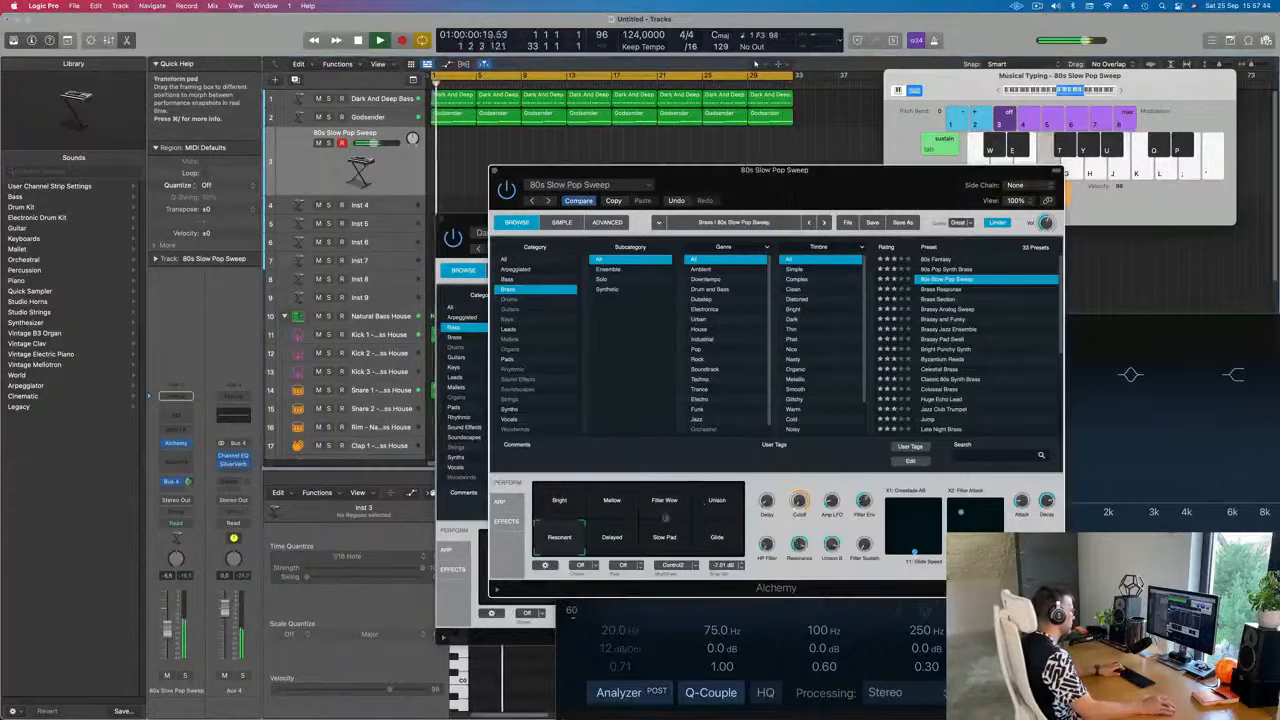
Audition the Unison, Glide, Slow Pad and Delayed snapshots, then settle on Mellow in Alchemy's transform pad
click(722, 510)
key(f)
key(h)
click(717, 537)
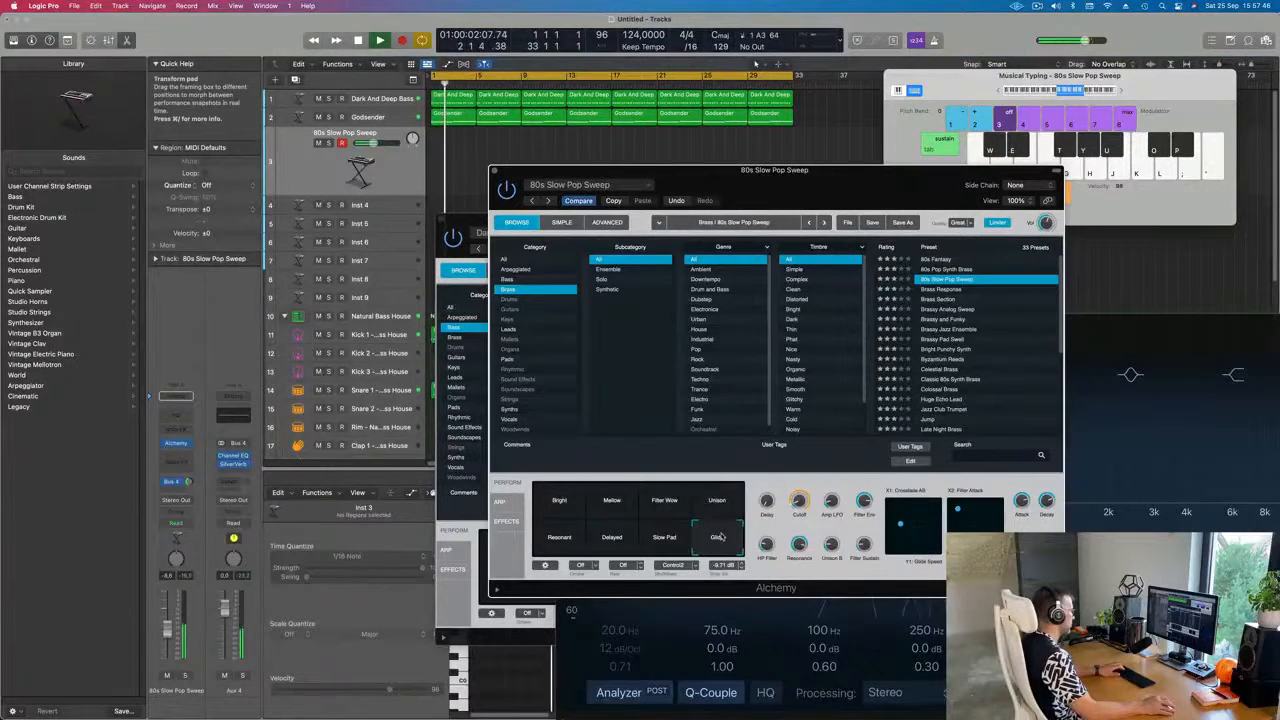
click(662, 538)
click(612, 538)
click(613, 510)
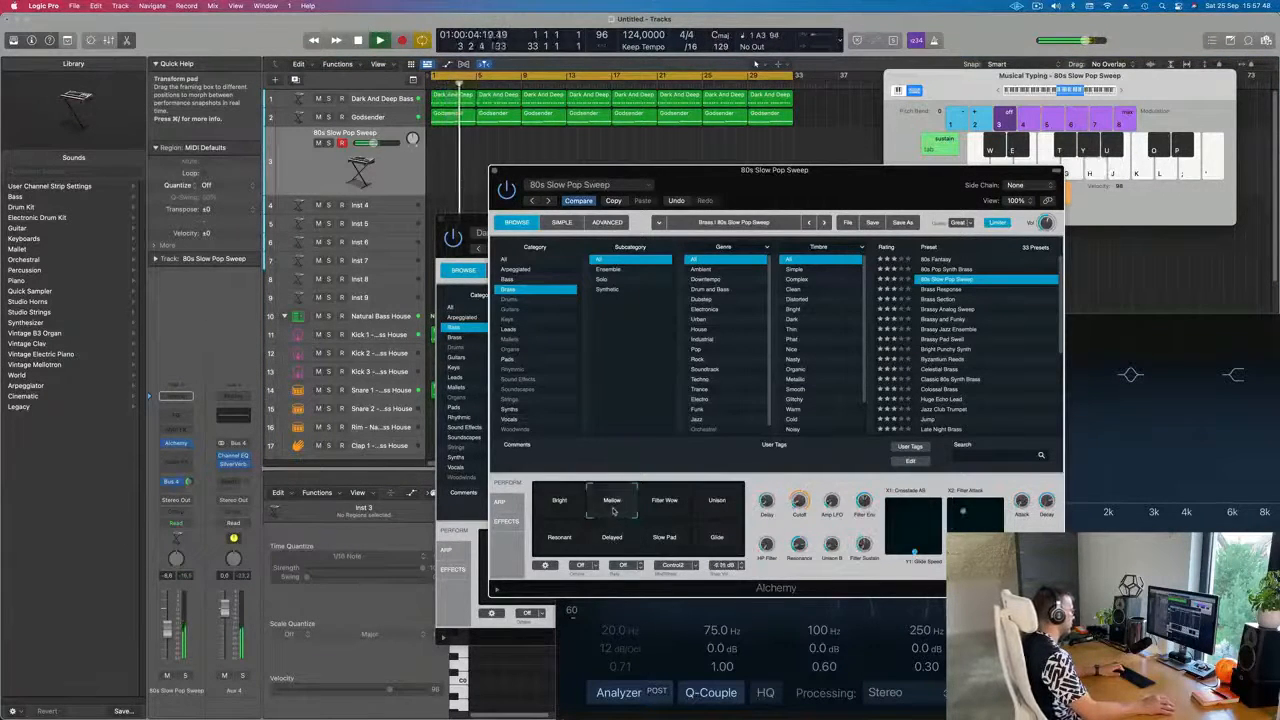
Try out melody notes with the Mellow snapshot over the playing arrangement
key(j)
key(k)
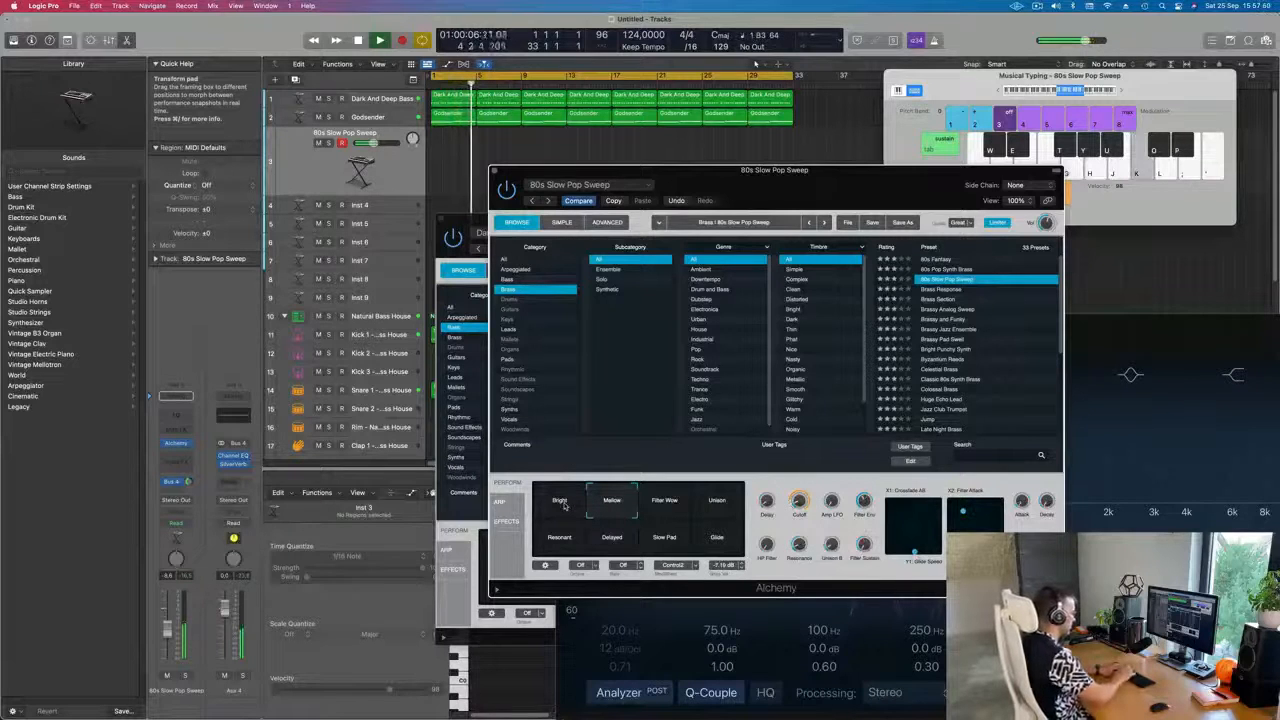
key(apostrophe)
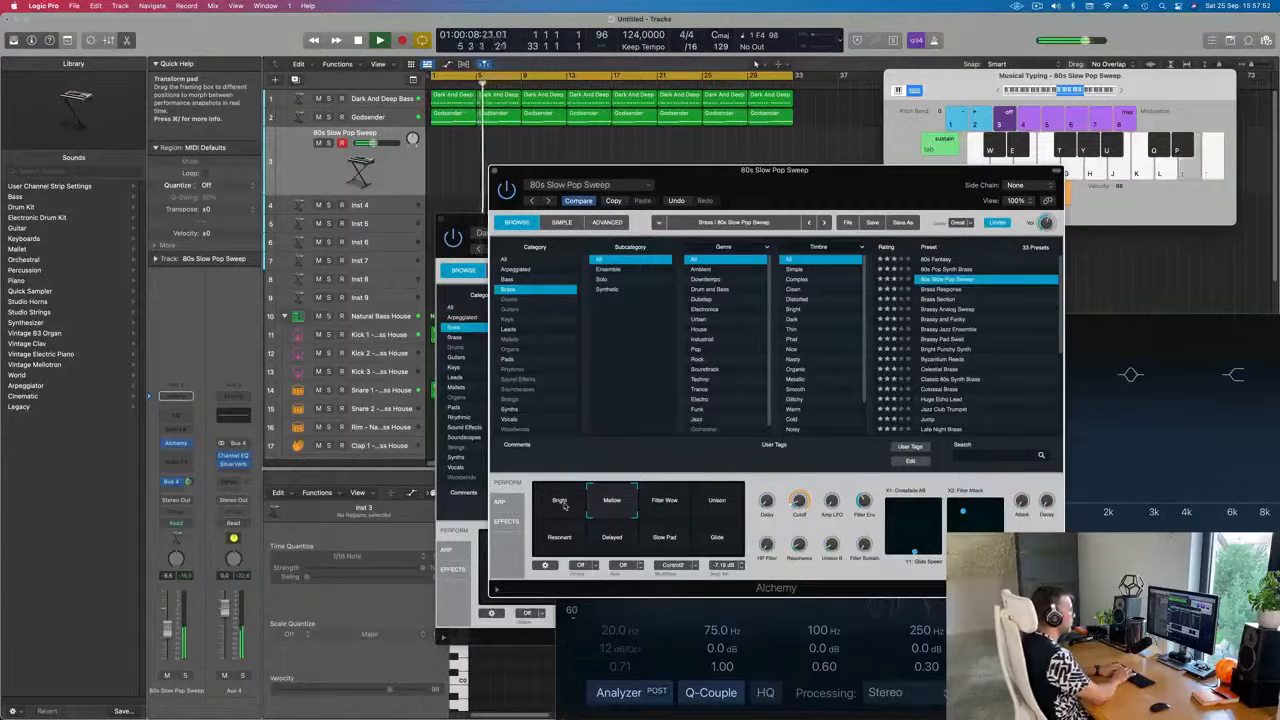
key(l)
key(k)
key(f)
key(h)
key(j)
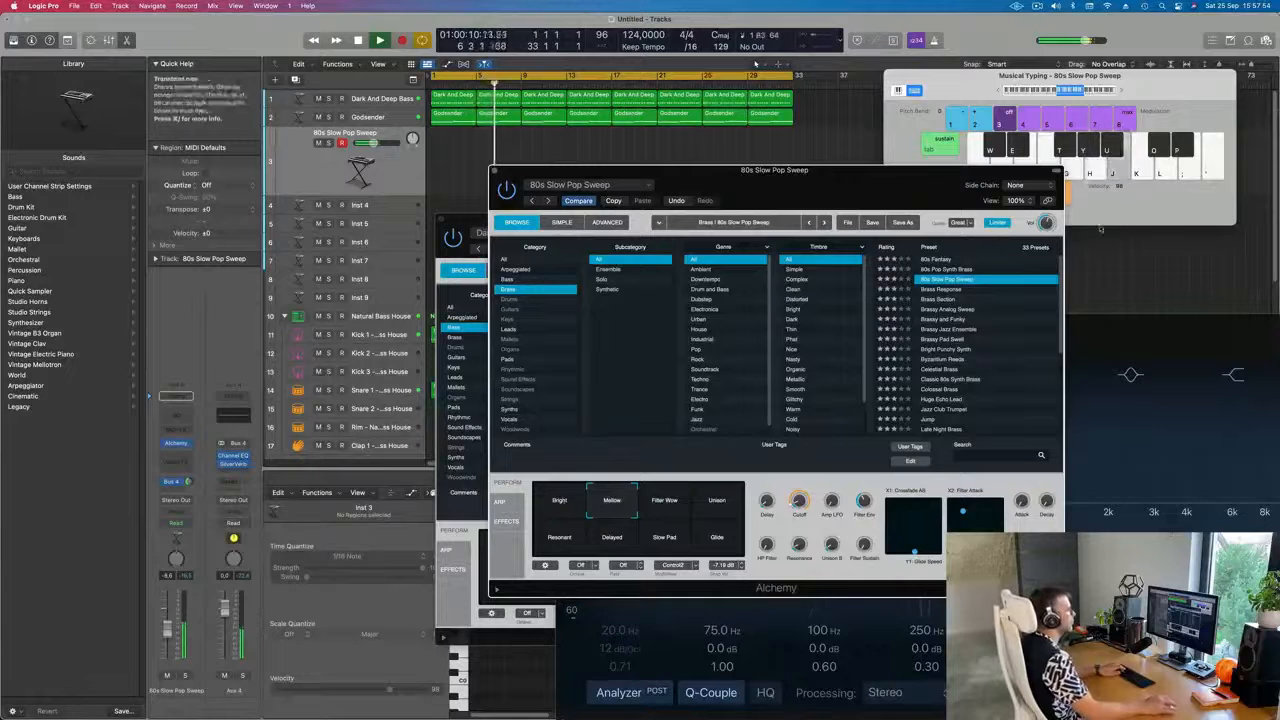
key(k)
Compare the melody in octaves C3 and C4 and leave the Musical Typing keyboard at C4
click(1121, 90)
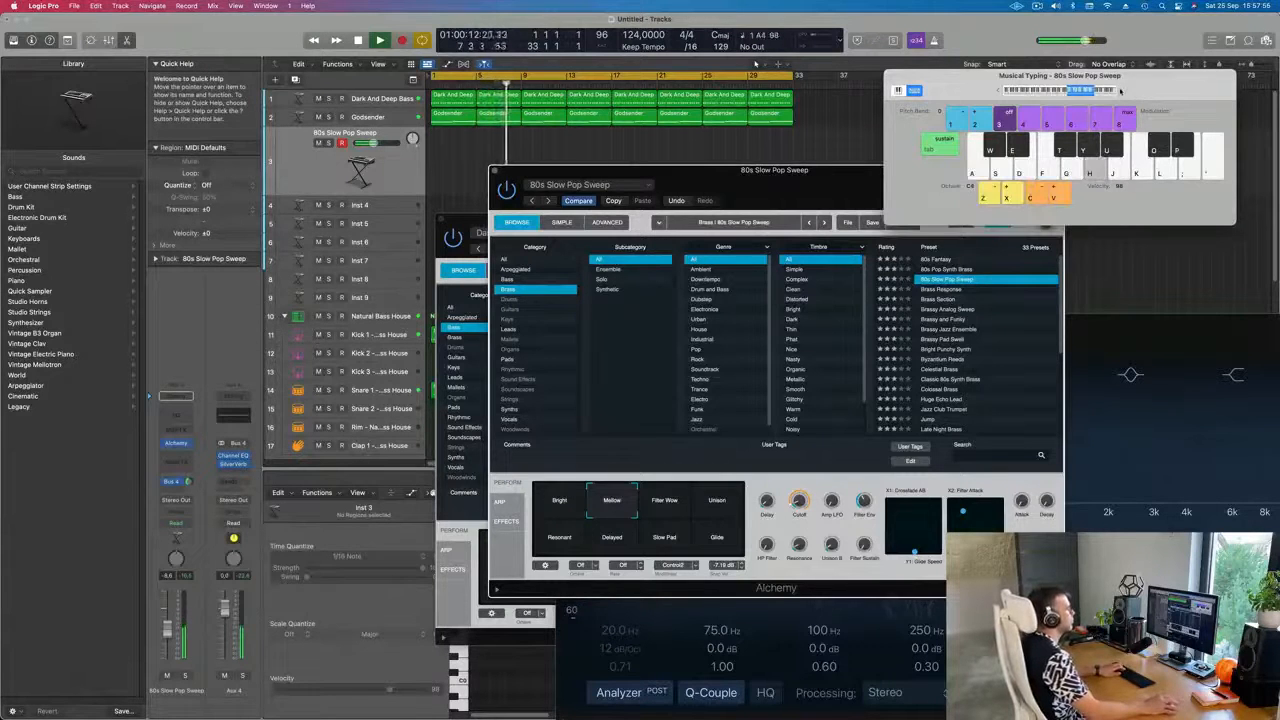
key(j)
key(k)
key(f)
click(1000, 91)
key(f)
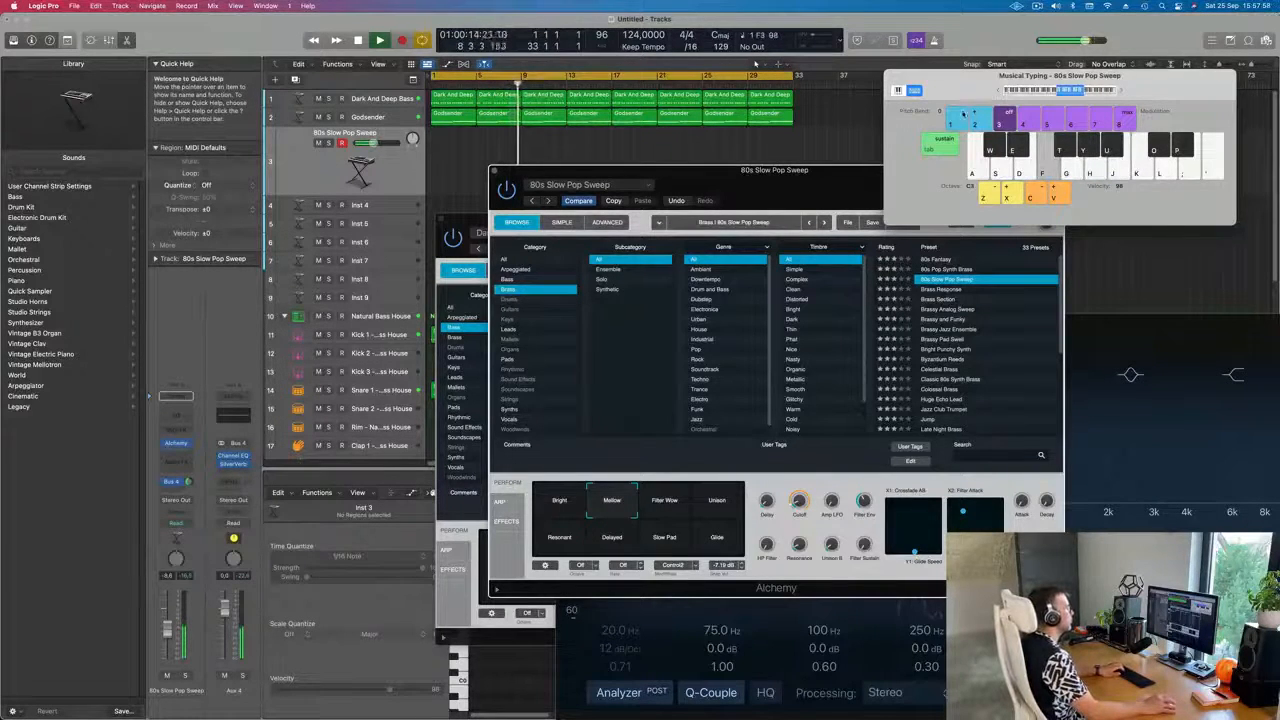
key(h)
key(j)
key(k)
key(f)
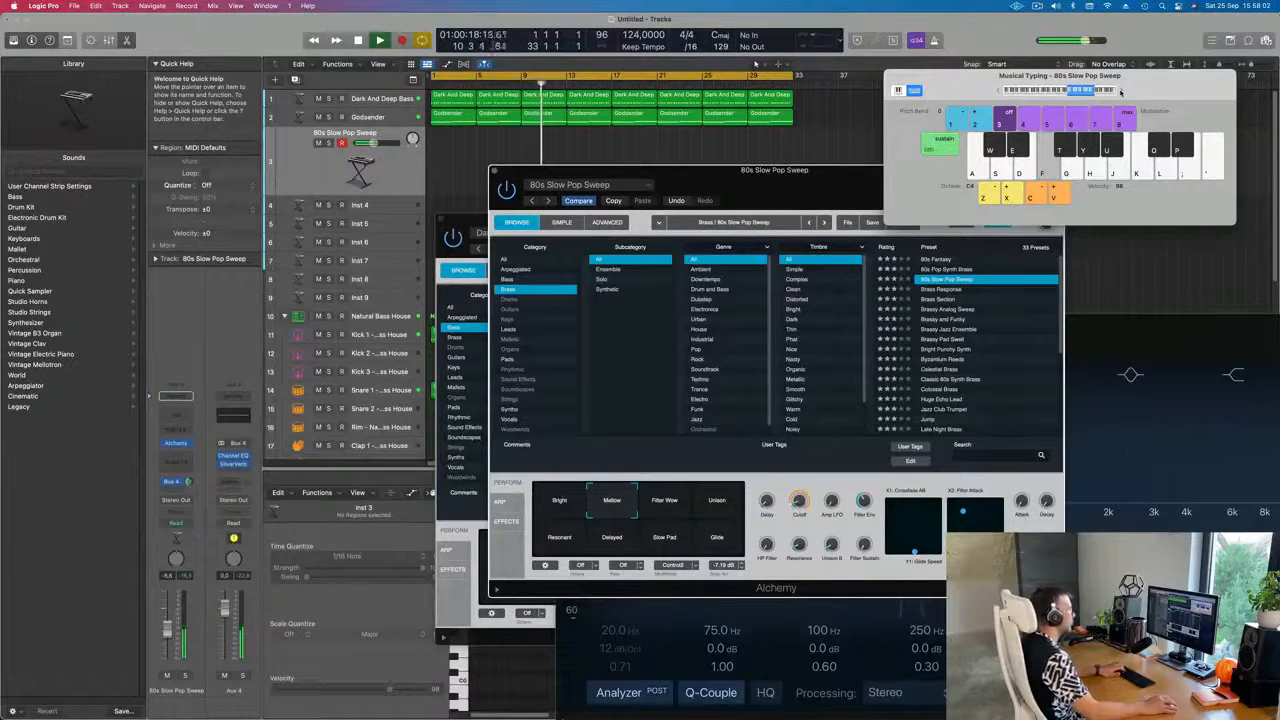
key(h)
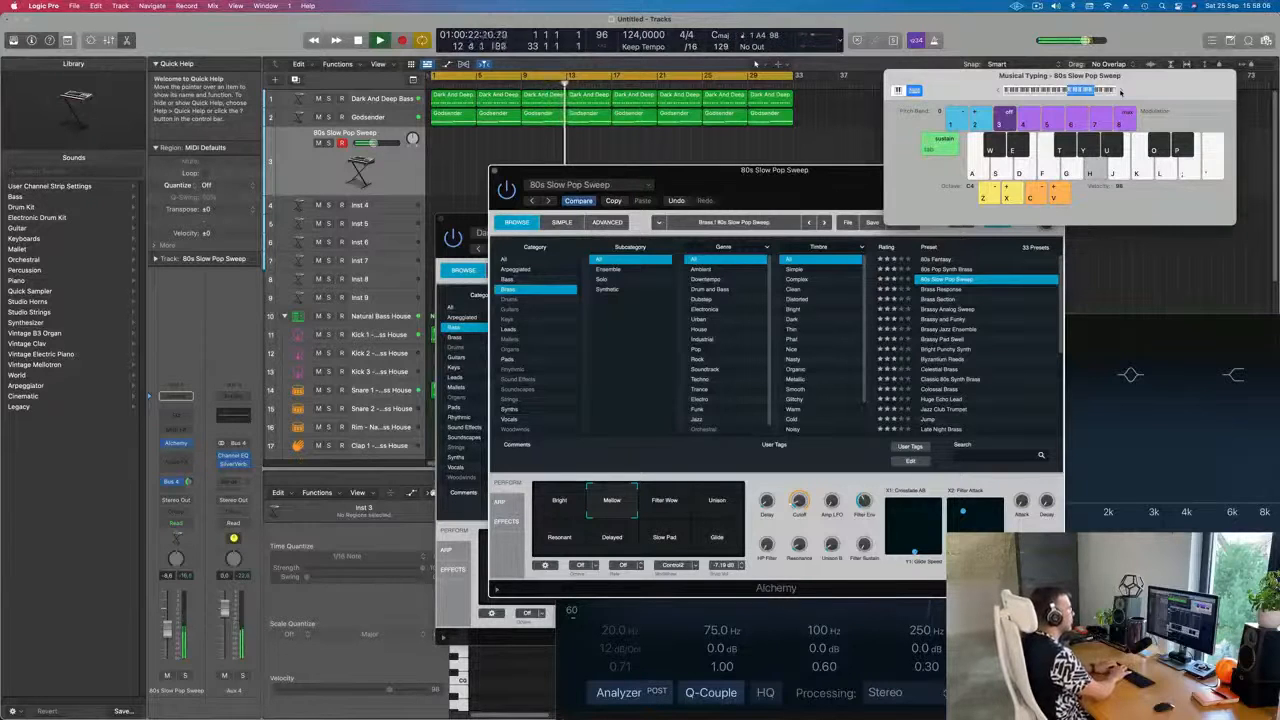
Rehearse the lead melody in octave C4 over the looping arrangement
key(f)
key(d)
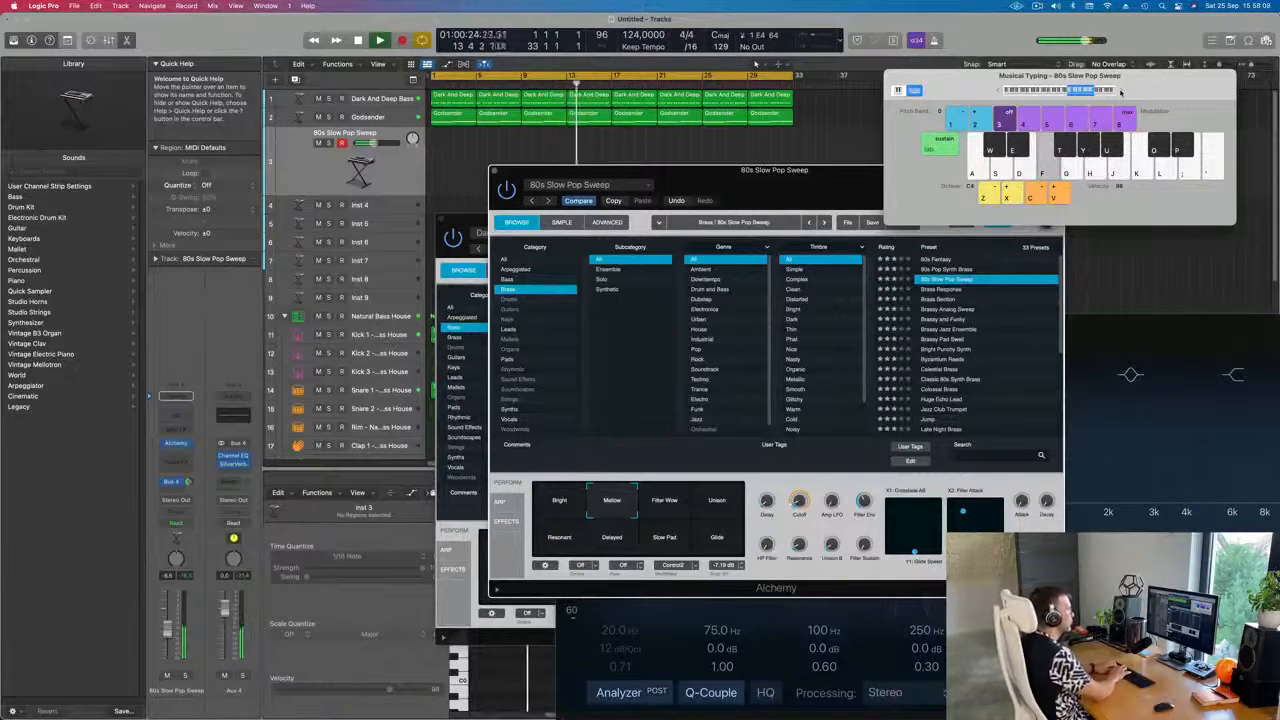
key(s)
key(j)
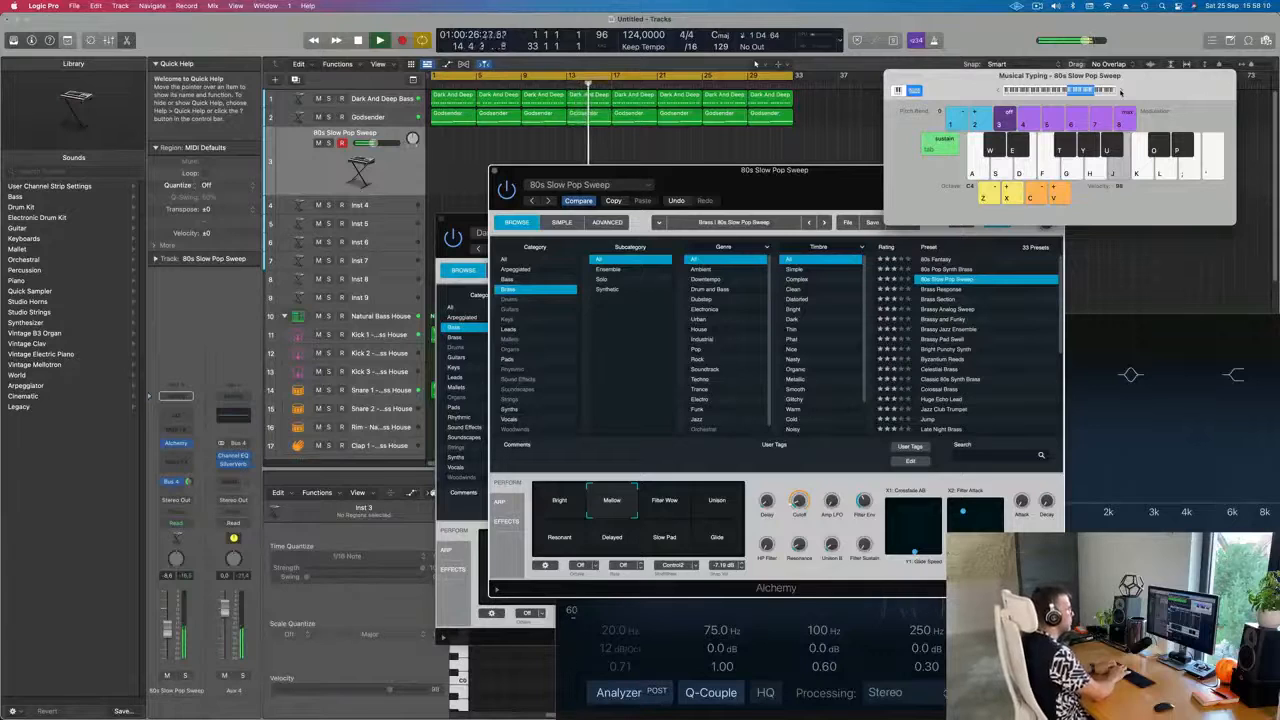
key(k)
key(j)
key(h)
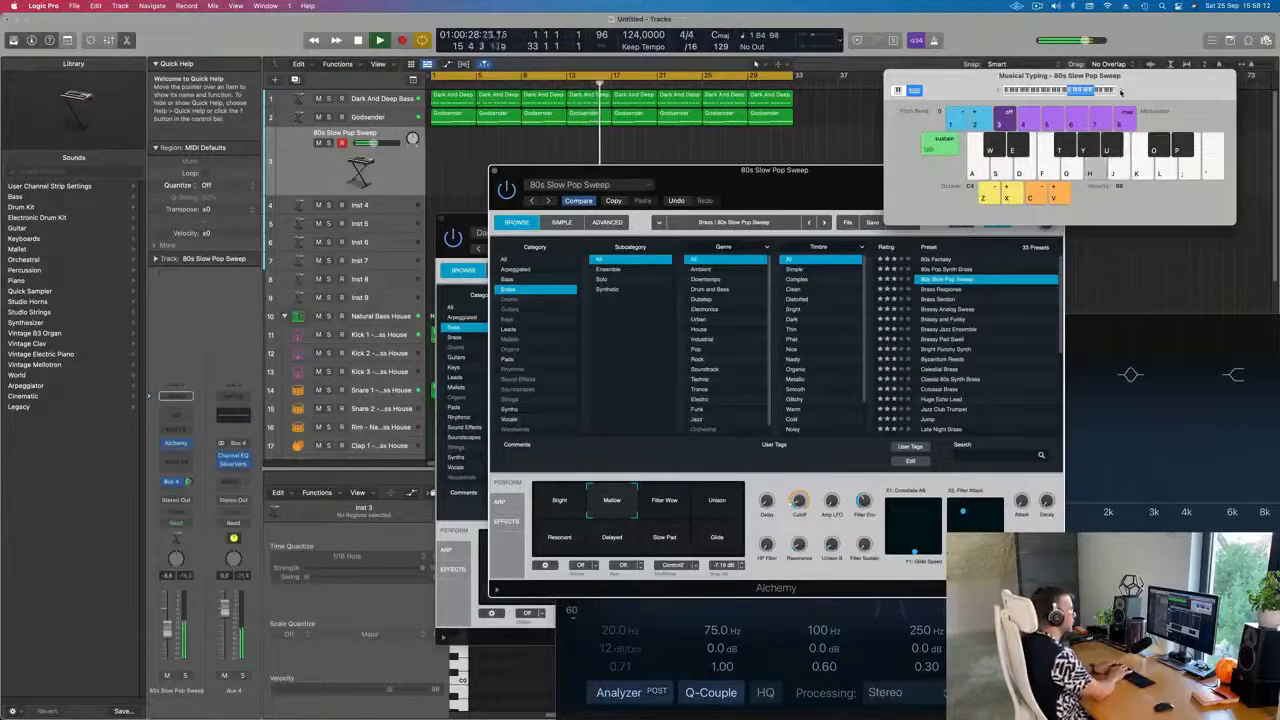
key(f)
key(s)
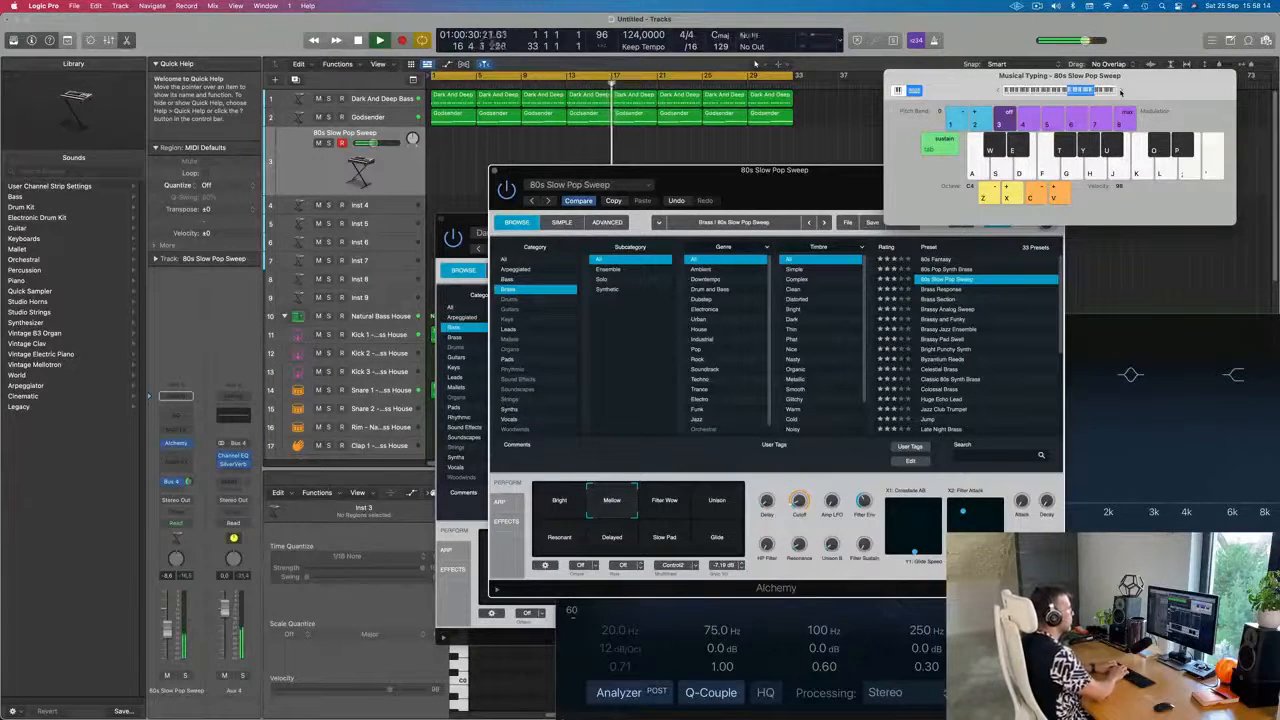
key(s)
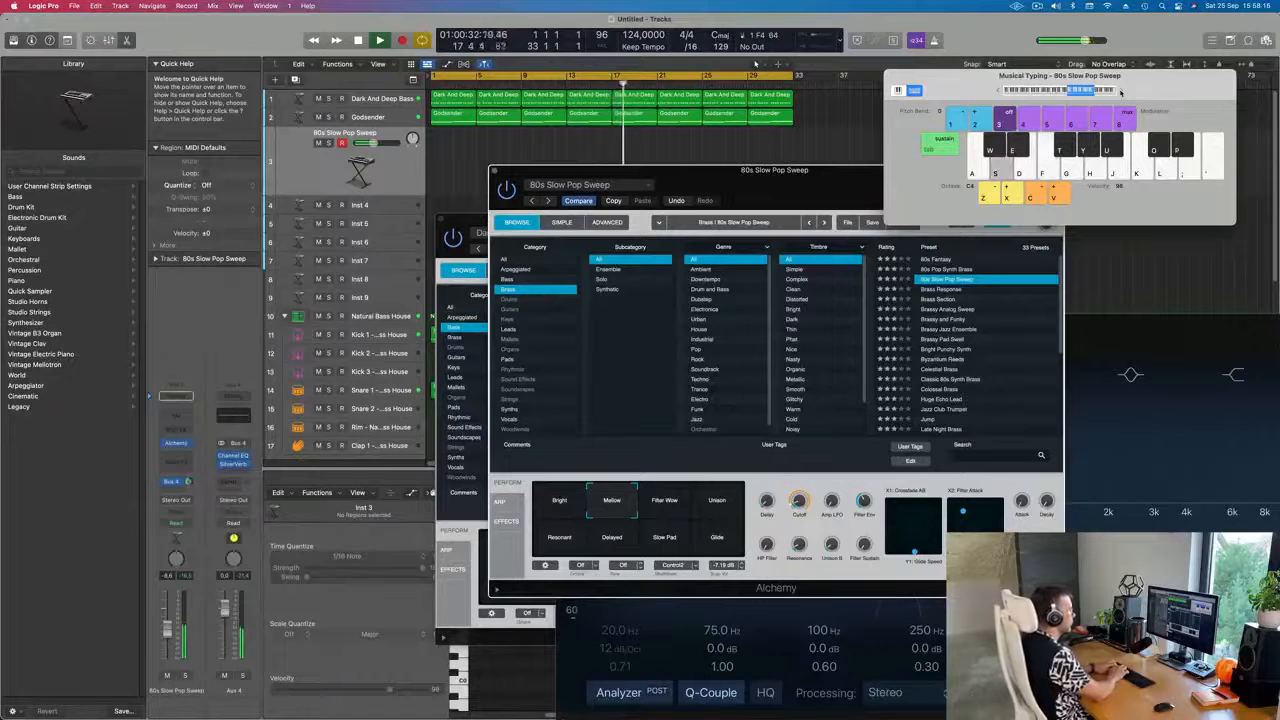
key(s)
key(j)
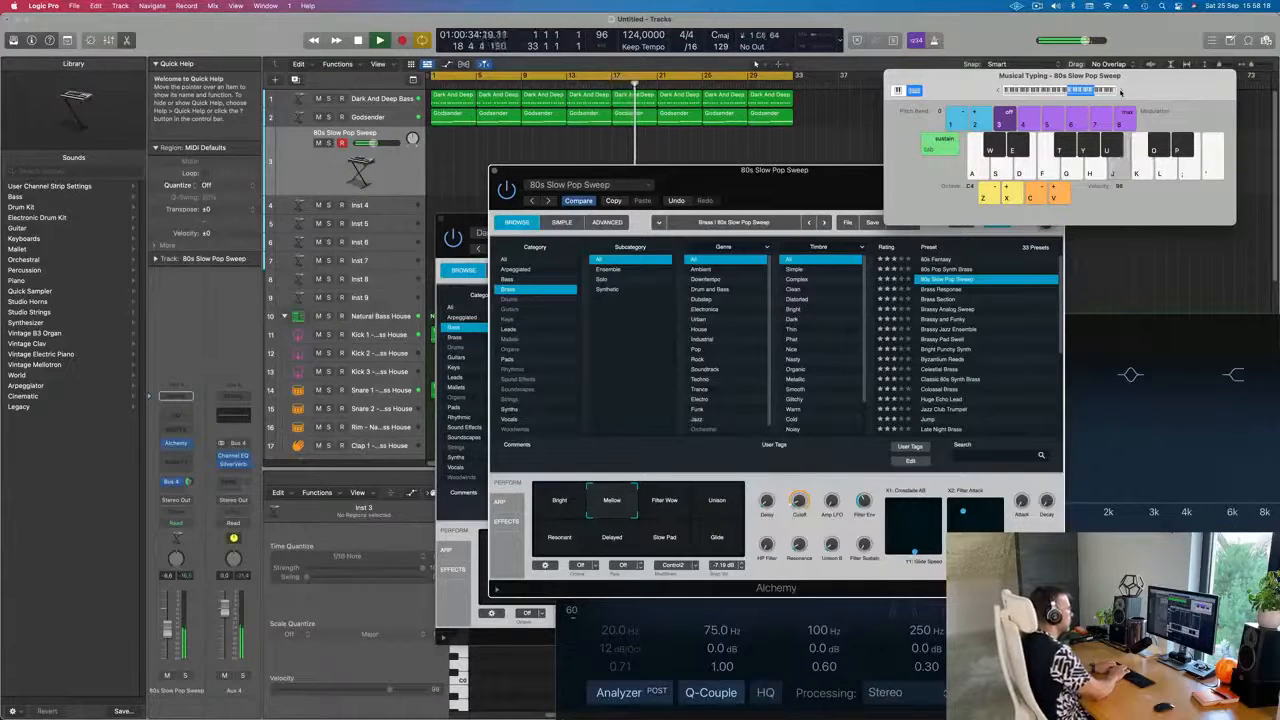
key(j)
Record a melody take in octave C4 on the 80s Slow Pop Sweep track, from about bar 21 to bar 28
key(r)
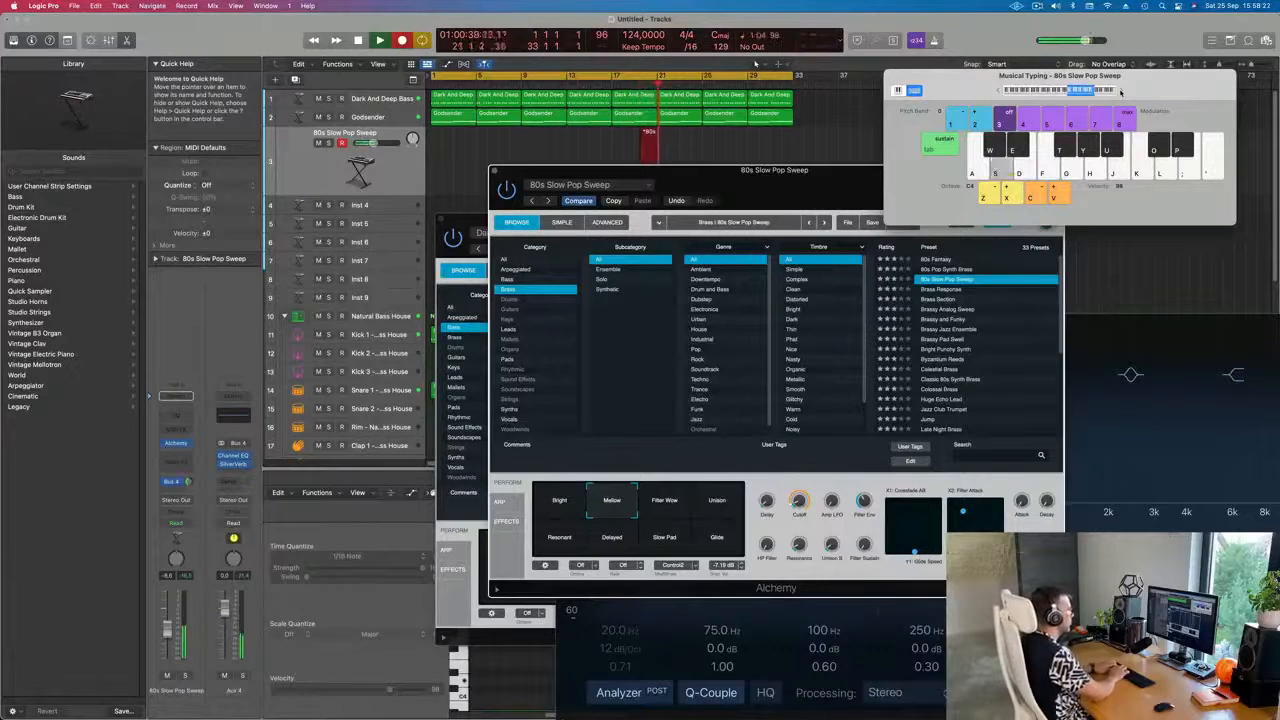
key(f)
key(j)
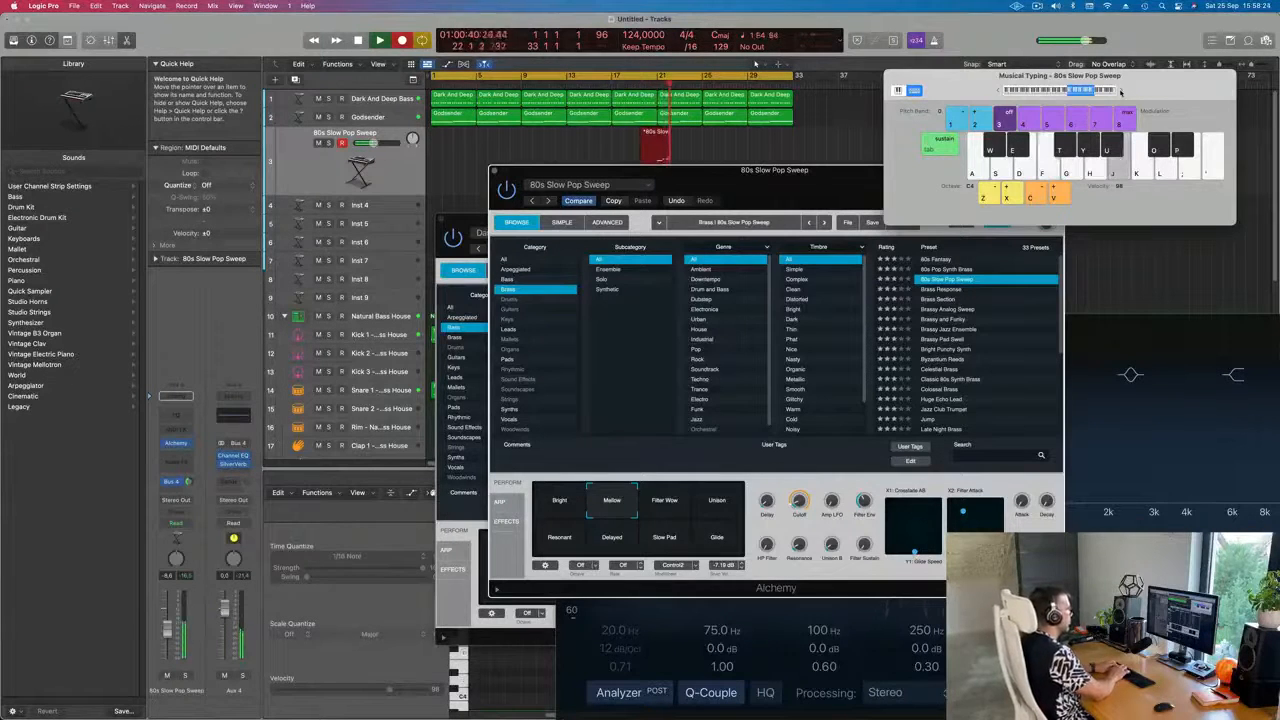
key(k)
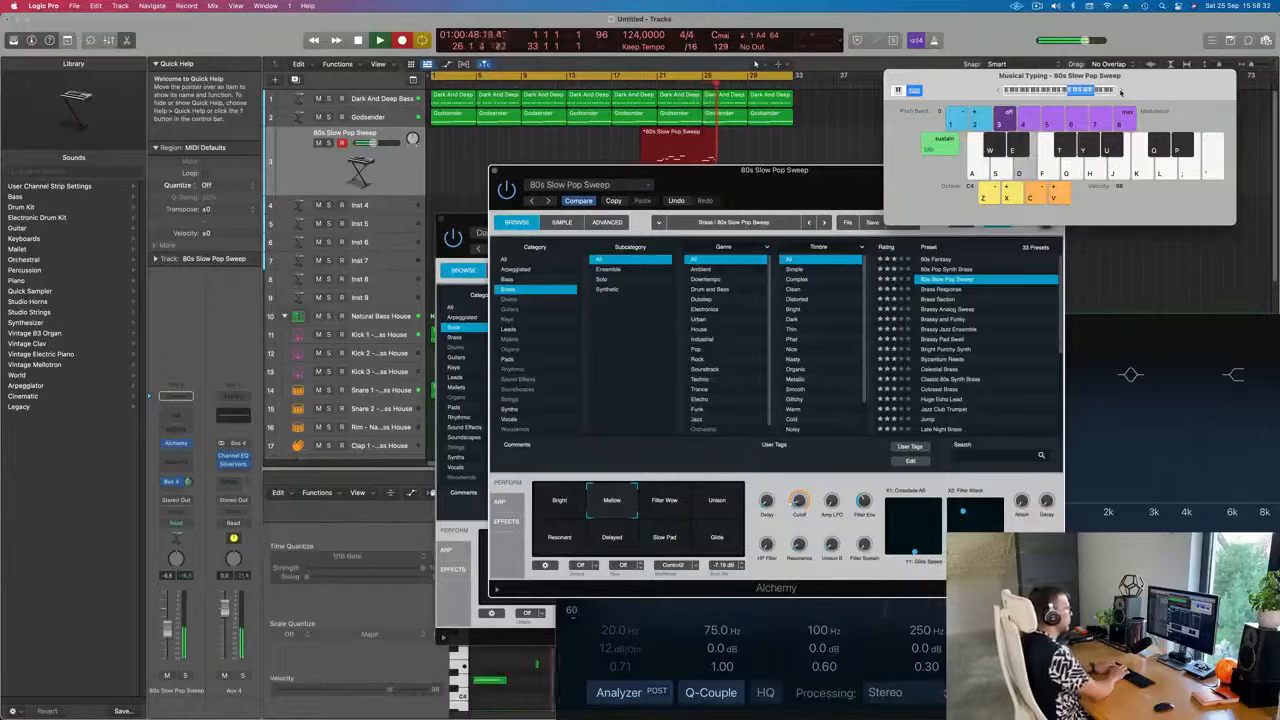
key(d)
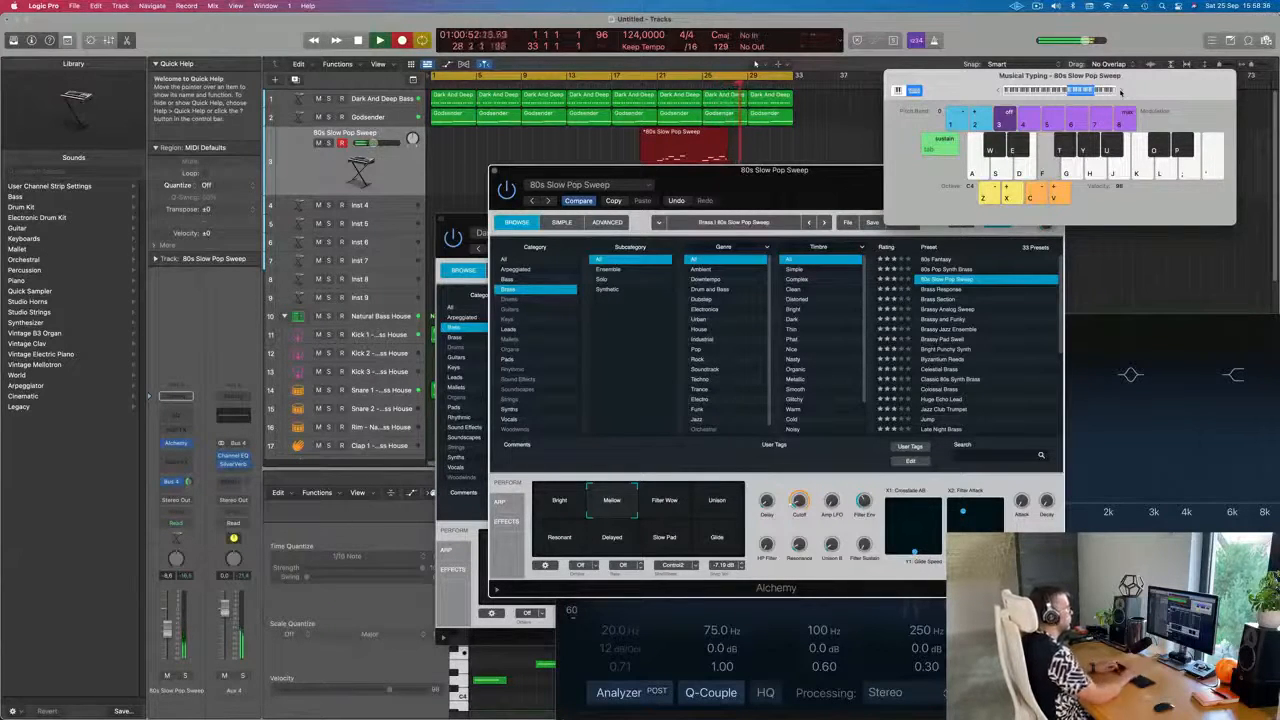
key(space)
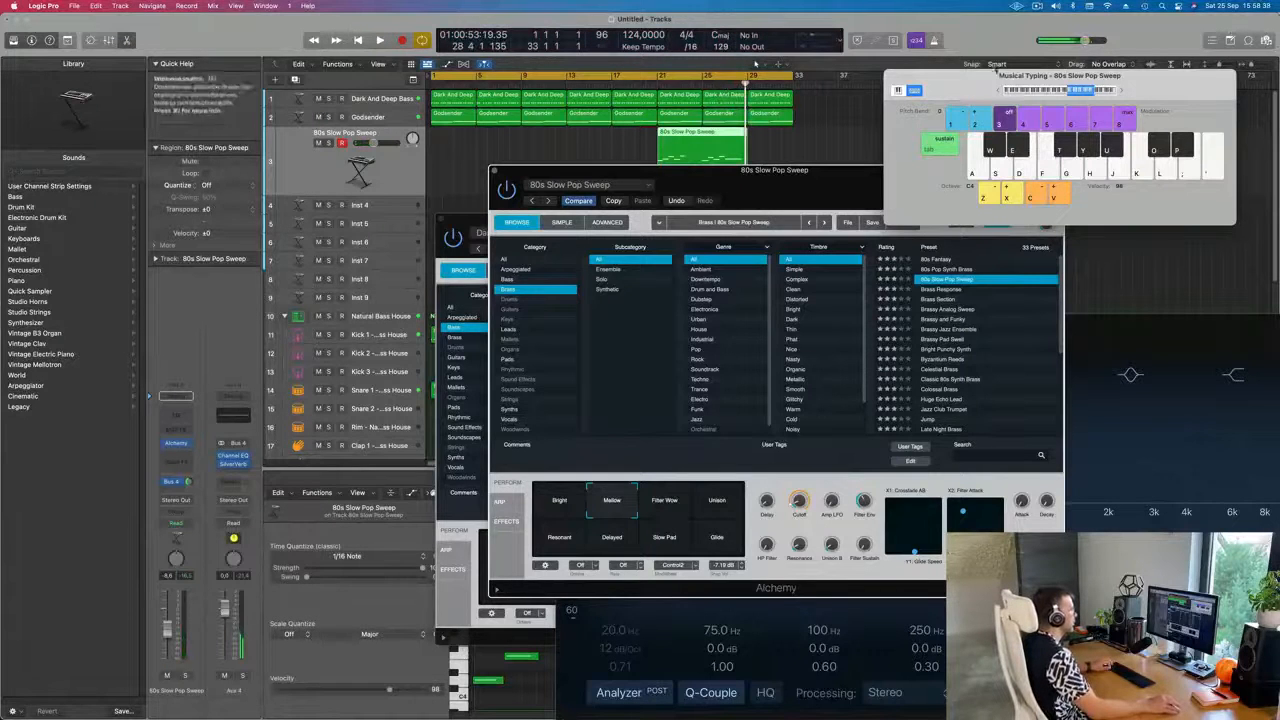
Split the recorded melody region at bar 25 with crossing notes split, delete its first part and move the remaining part to bar 1
key(super+t)
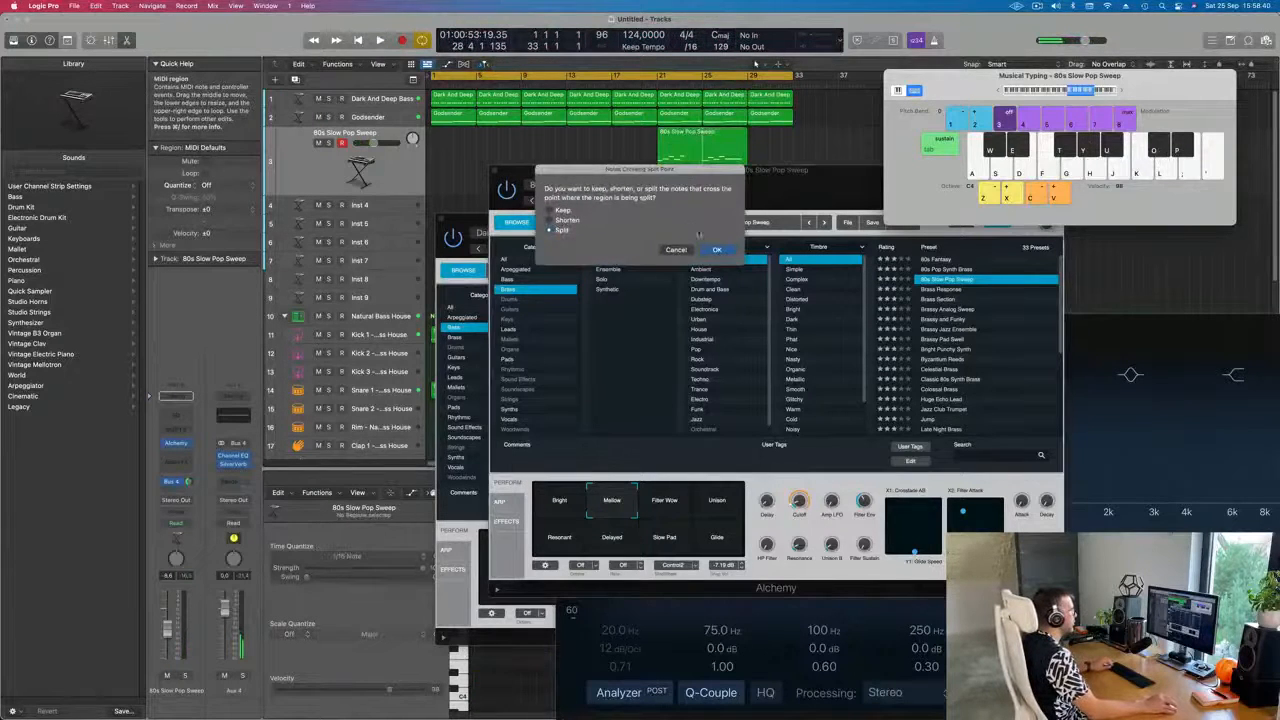
click(717, 250)
key(Delete)
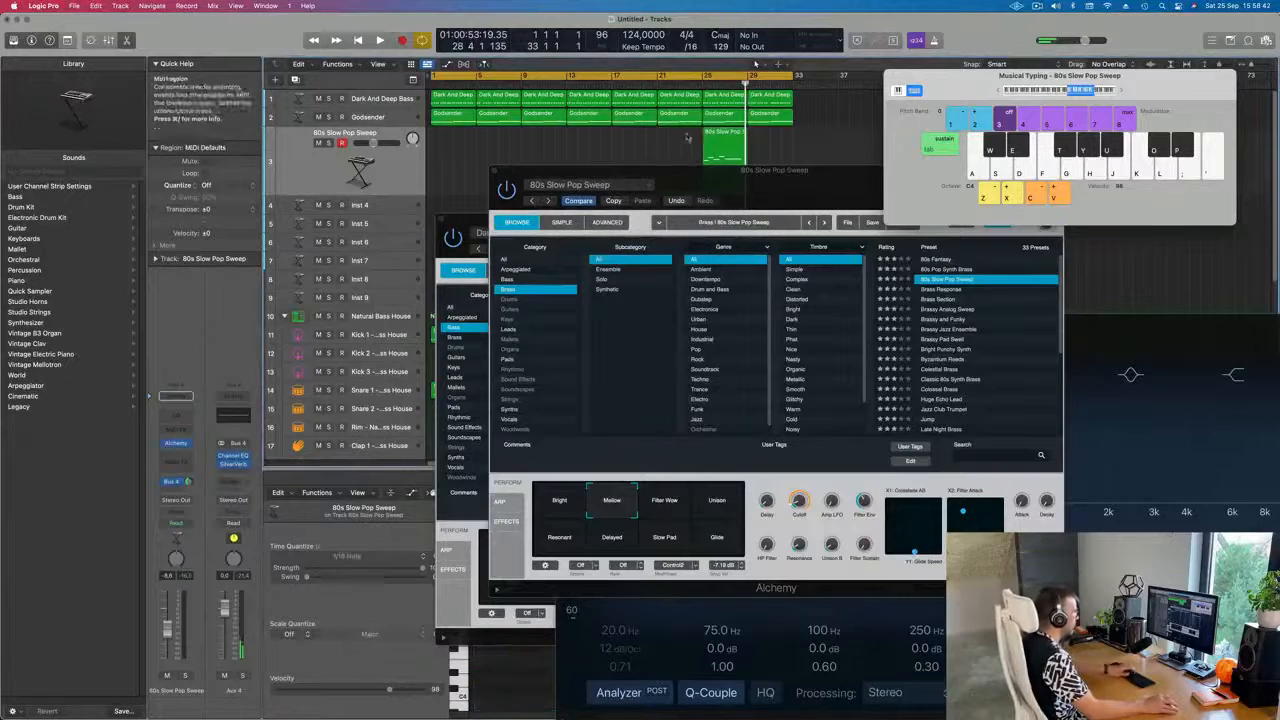
drag(722, 143, 450, 146)
Play back the moved melody region, open it in the Piano Roll and move the Alchemy windows clear of the arrangement and editor
key(space)
drag(561, 176, 693, 138)
key(space)
double_click(452, 132)
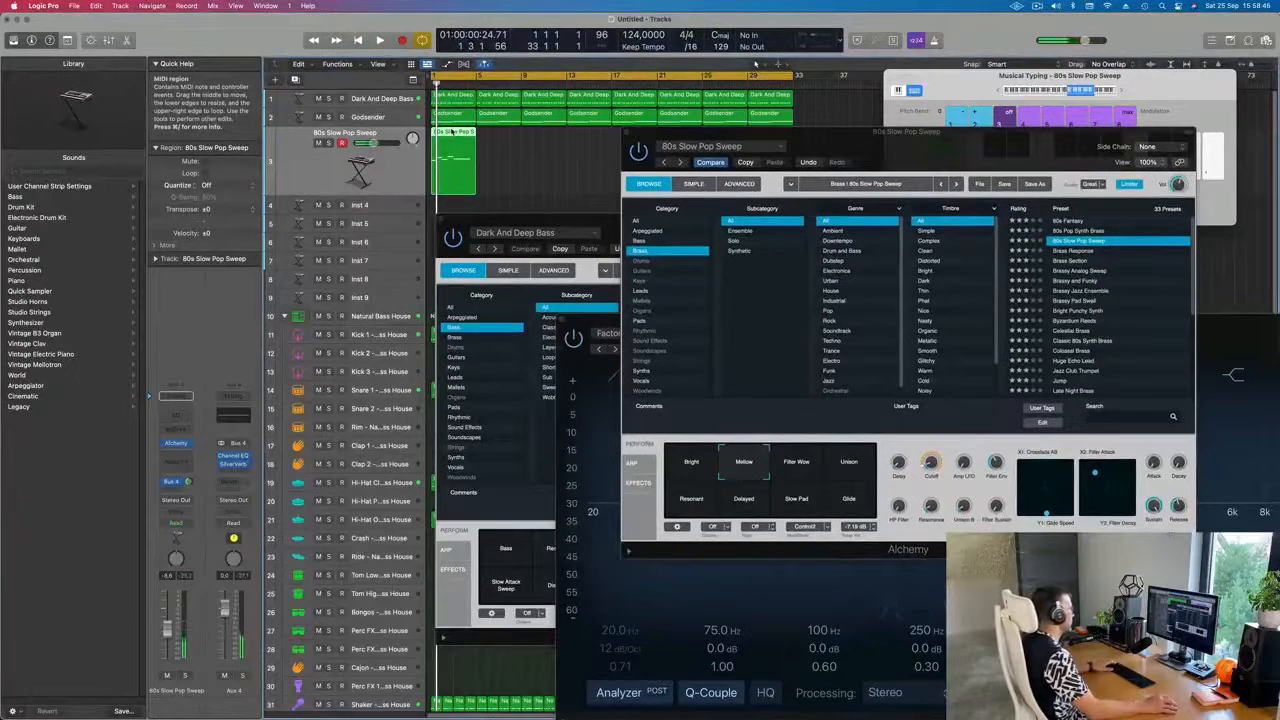
double_click(452, 132)
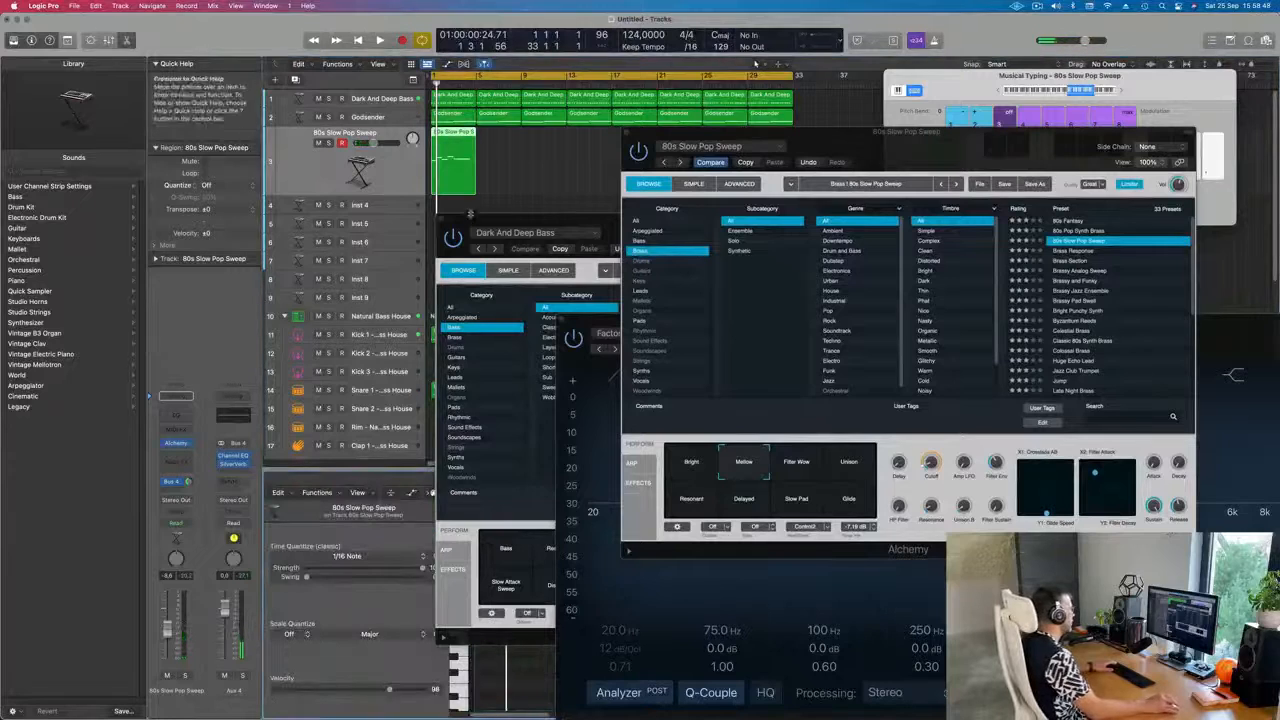
drag(485, 232, 896, 158)
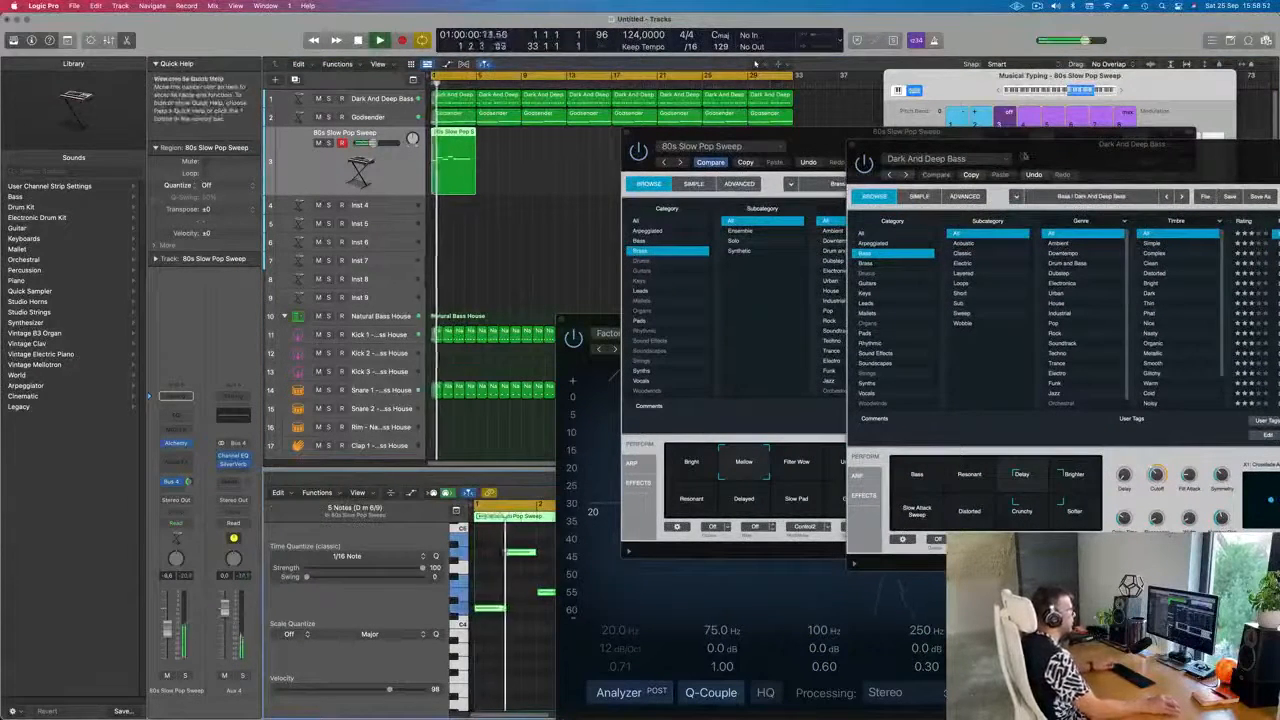
drag(1044, 159, 493, 199)
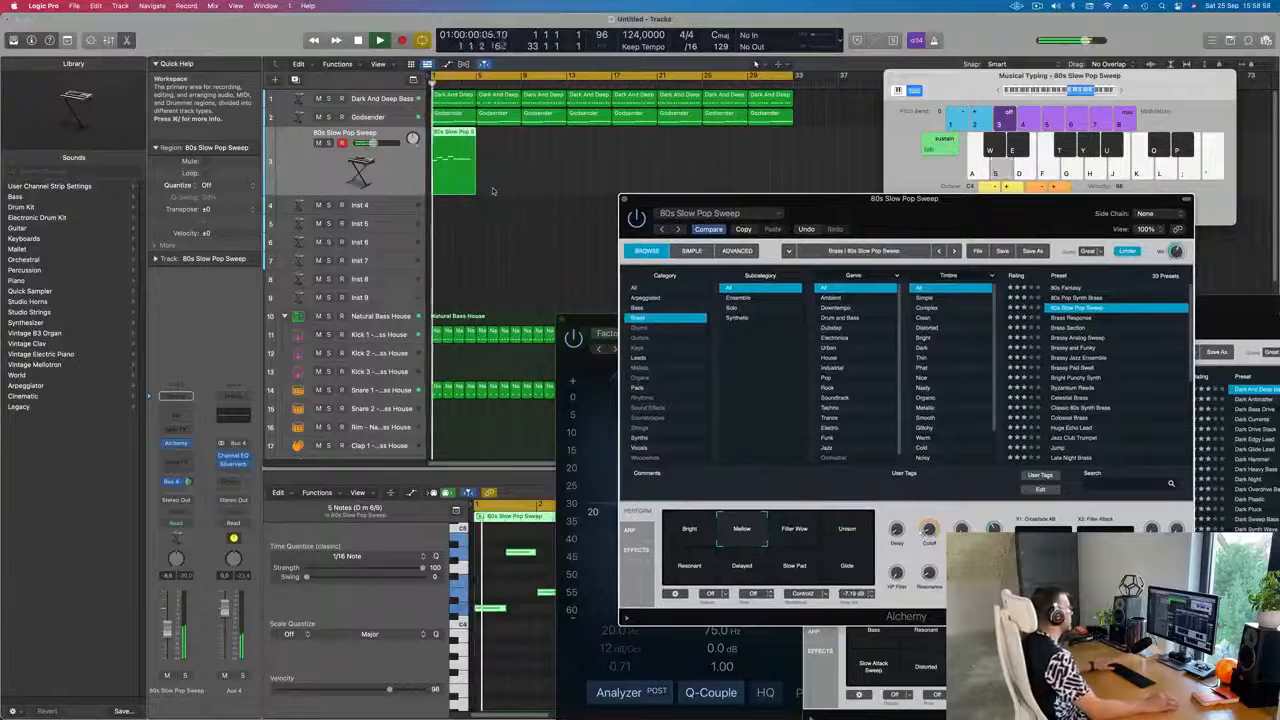
Load the Keys preset 80s Pop Electric Piano in Alchemy on the Inst 4 track and lower the track volume to about -10 dB
click(374, 206)
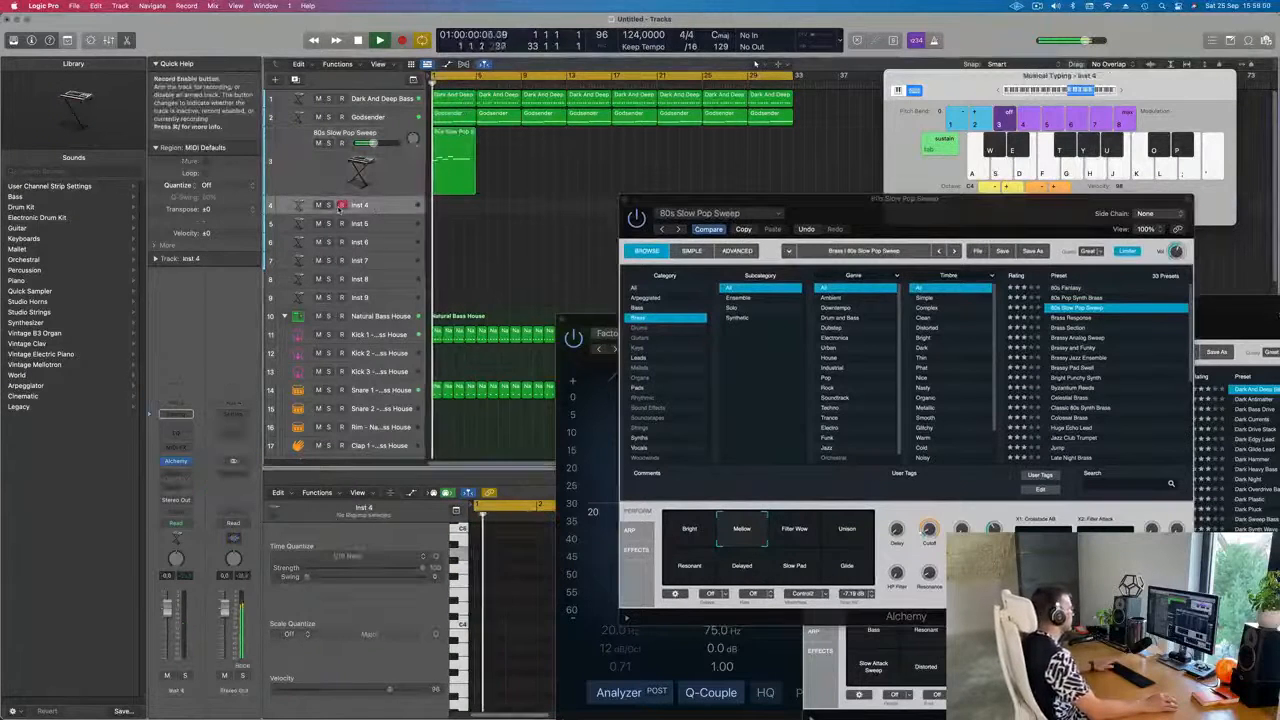
click(176, 461)
drag(520, 142, 671, 175)
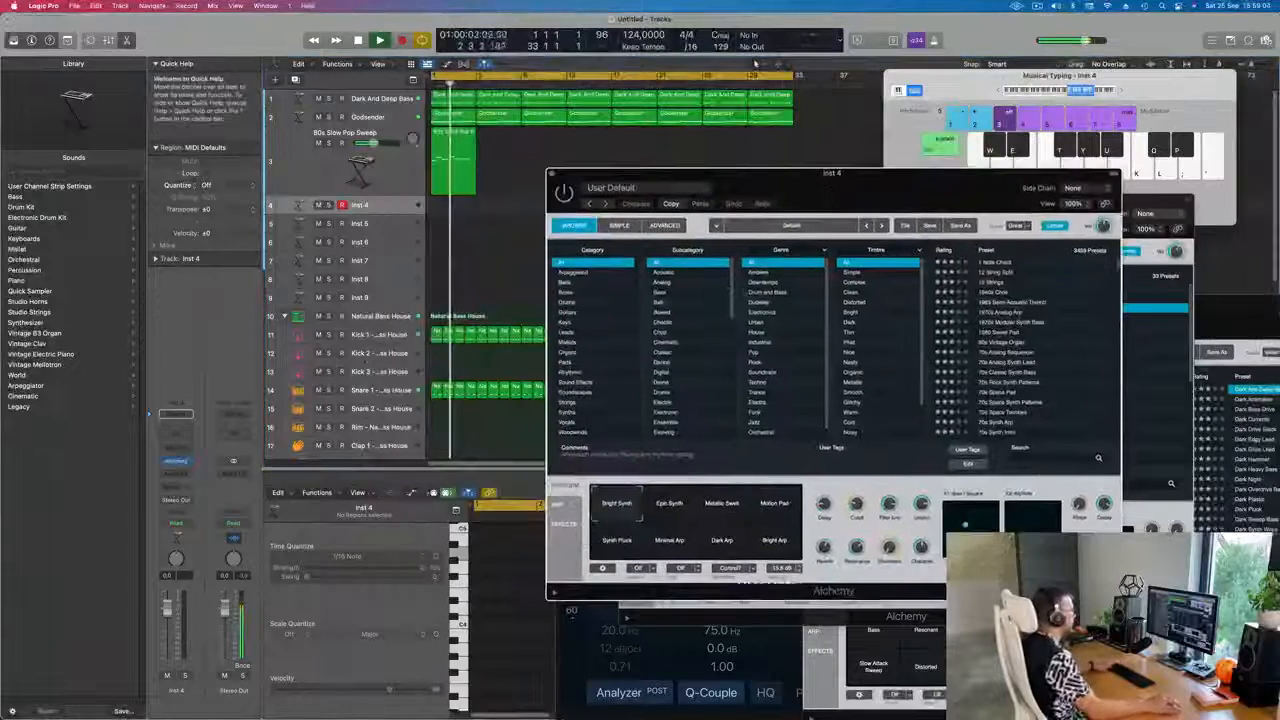
click(601, 322)
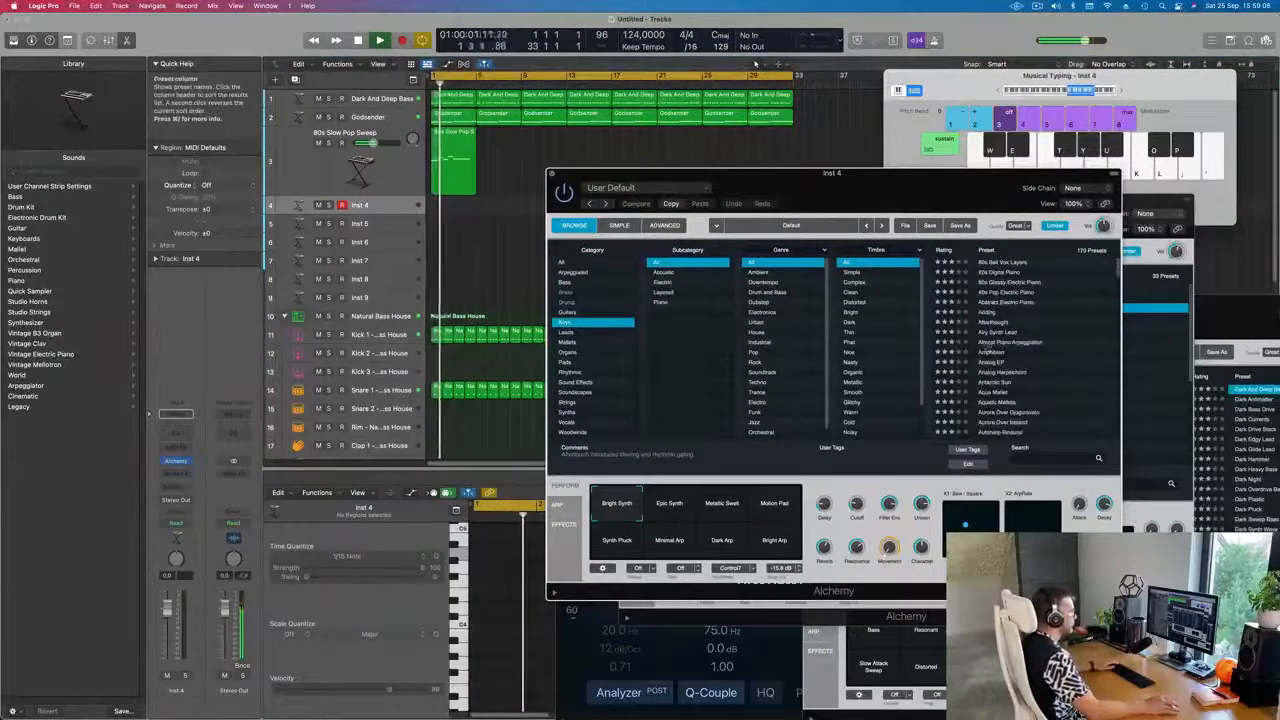
click(1000, 292)
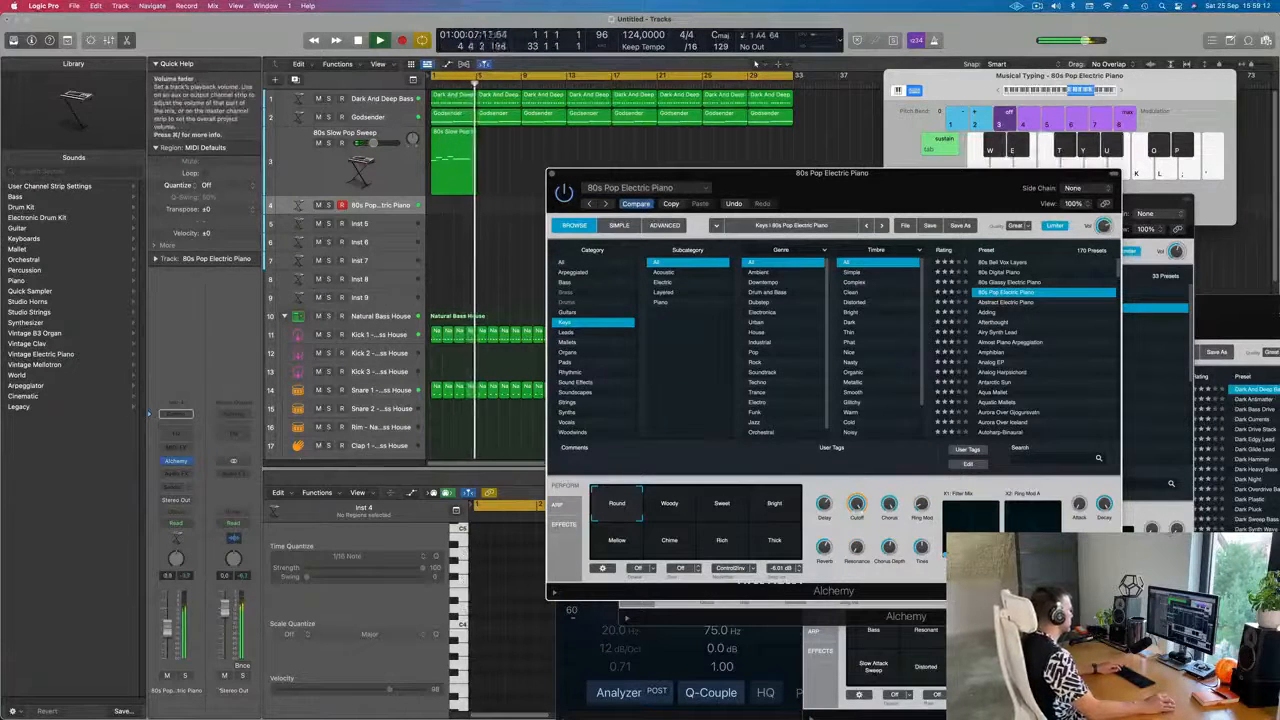
drag(167, 609, 167, 629)
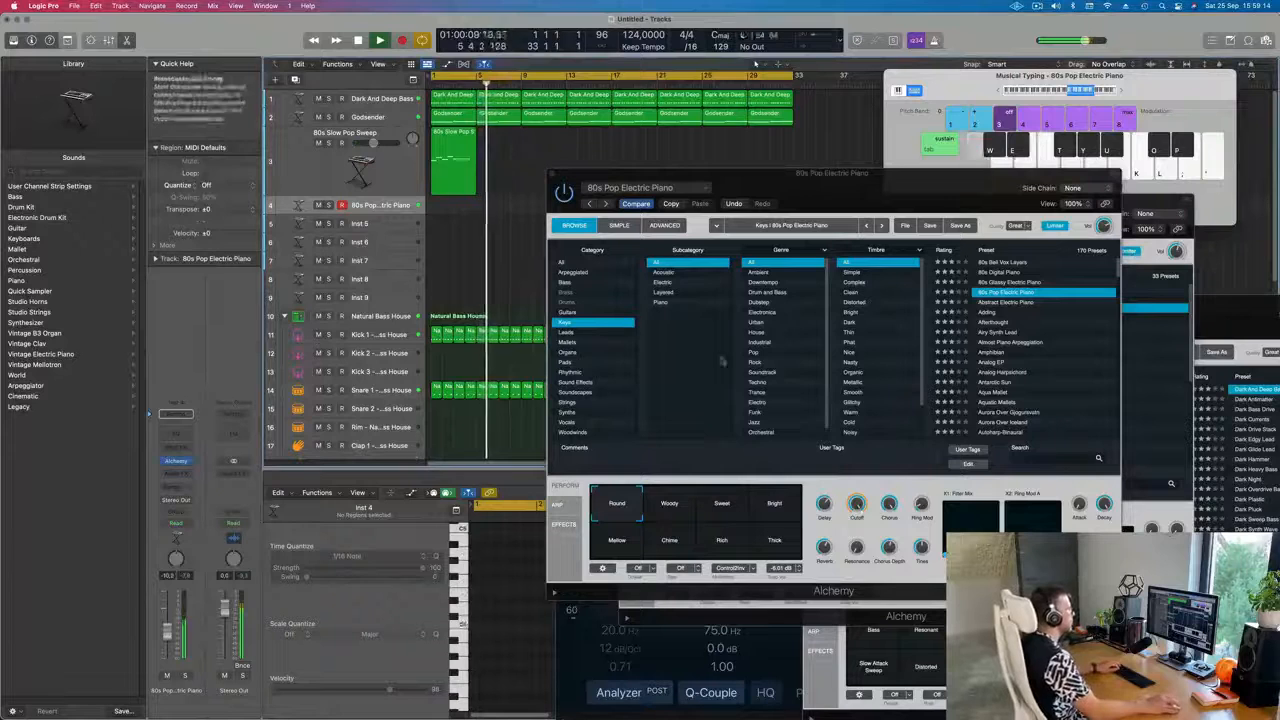
Audition the 80s Glassy Electric Piano and Afterthought presets on track 4, then load Airy Synth Lead
click(1008, 283)
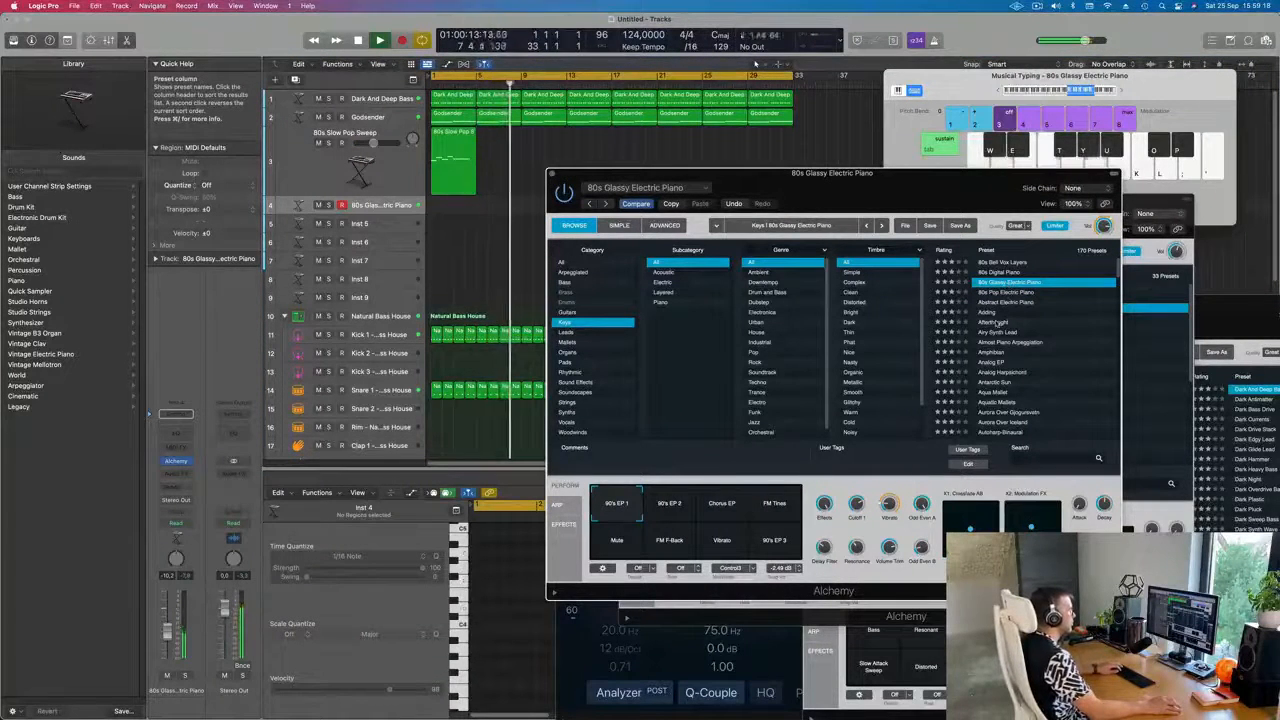
click(997, 323)
click(997, 333)
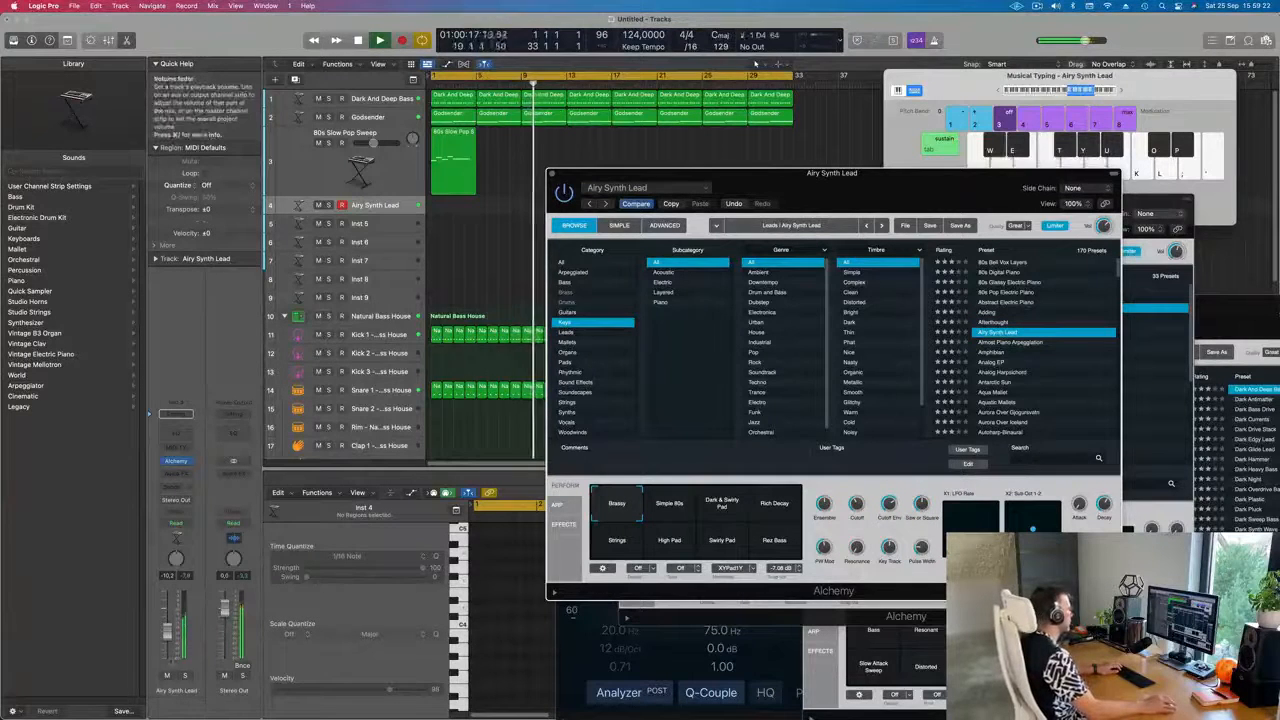
Lower the Airy Synth Lead track's volume slightly and audition the notes D, F and A in a lower octave with Musical Typing
drag(168, 632, 168, 637)
click(999, 91)
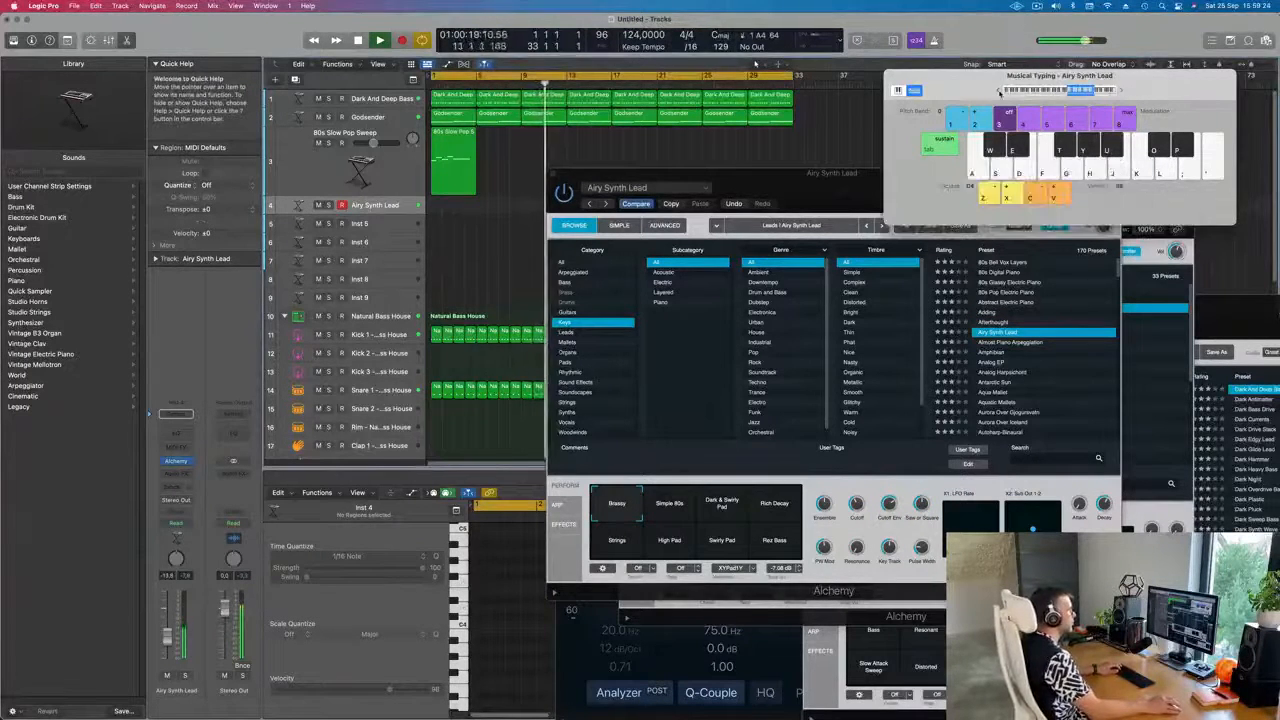
key(h)
key(f)
key(s)
key(f)
key(h)
key(s)
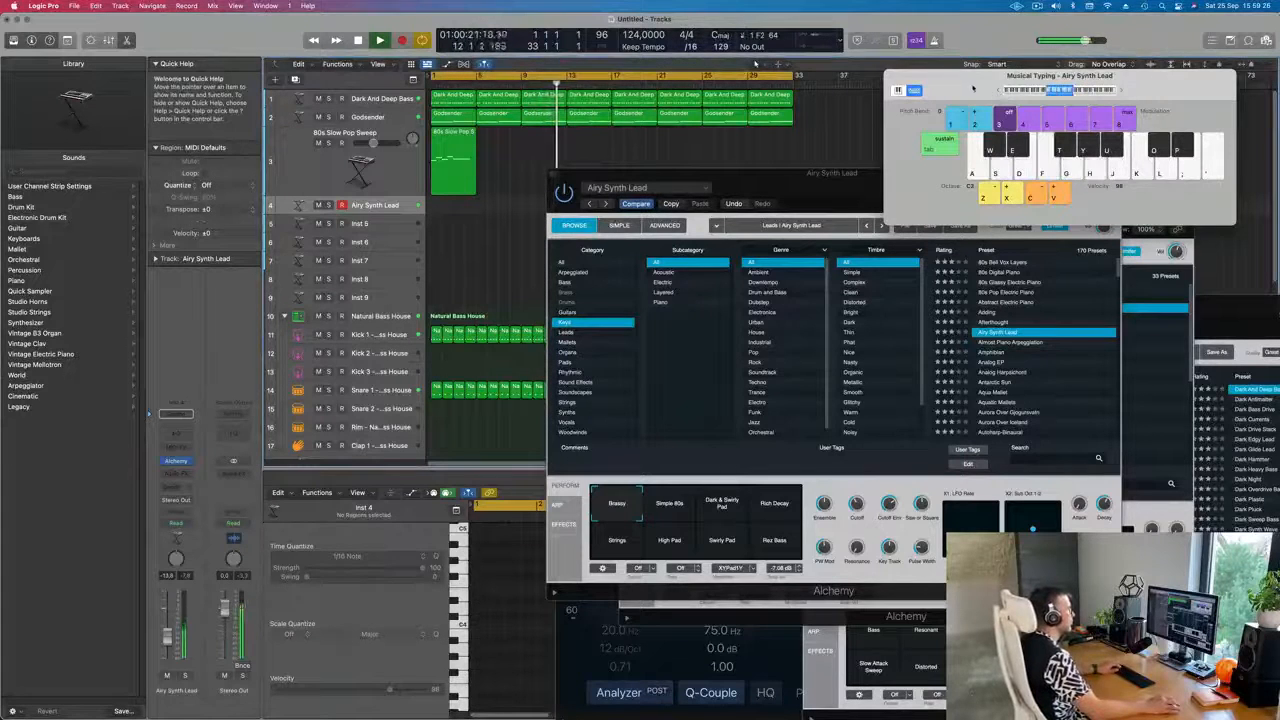
key(s)
Move the Musical Typing keyboard aside, replay the D minor notes over the loop and bring the Alchemy window to the front
drag(974, 88, 1002, 96)
key(f)
key(h)
key(s)
key(h)
key(f)
click(772, 186)
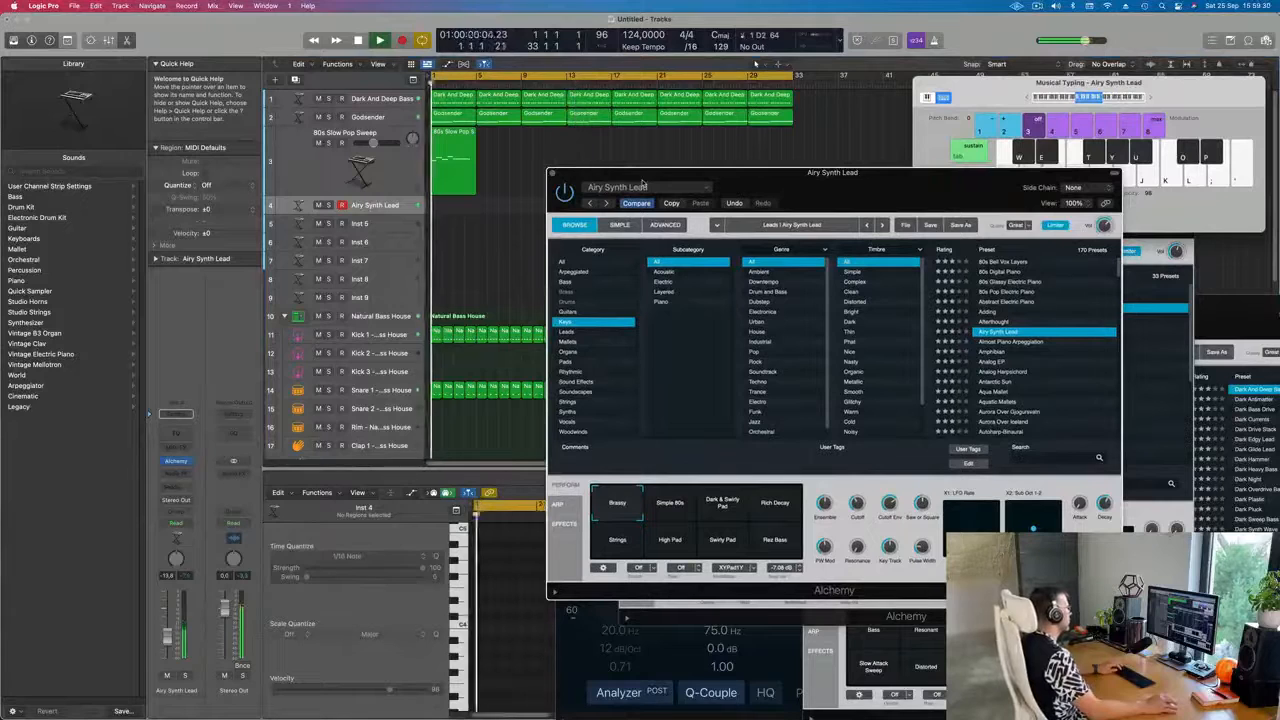
Add a send from the Airy Synth Lead channel to Bus 3 (Reverb)
click(176, 413)
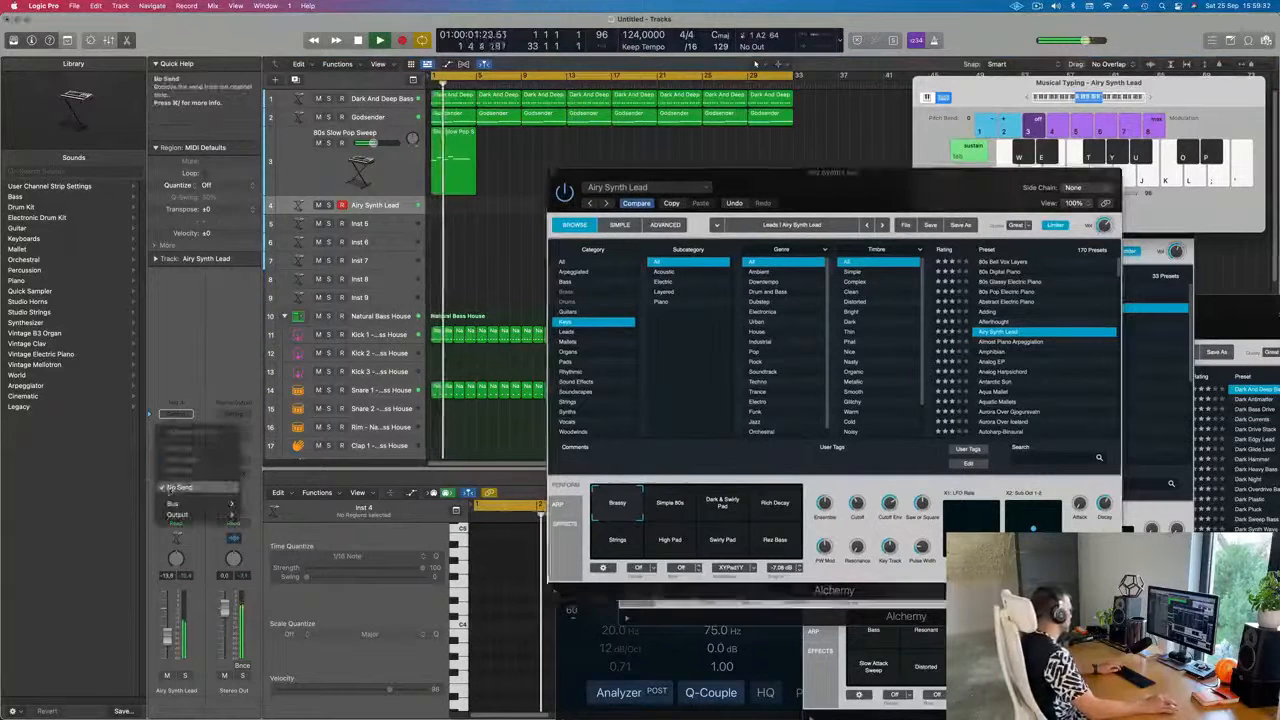
mouse_move(176, 503)
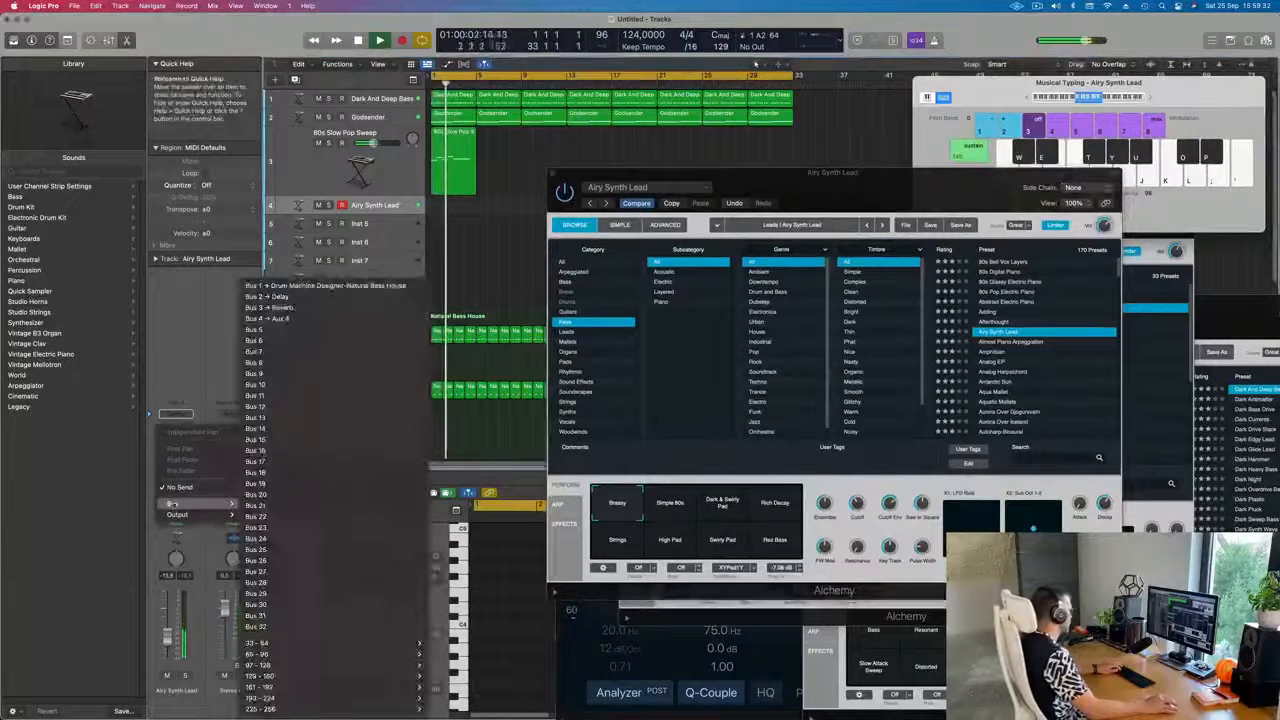
click(285, 307)
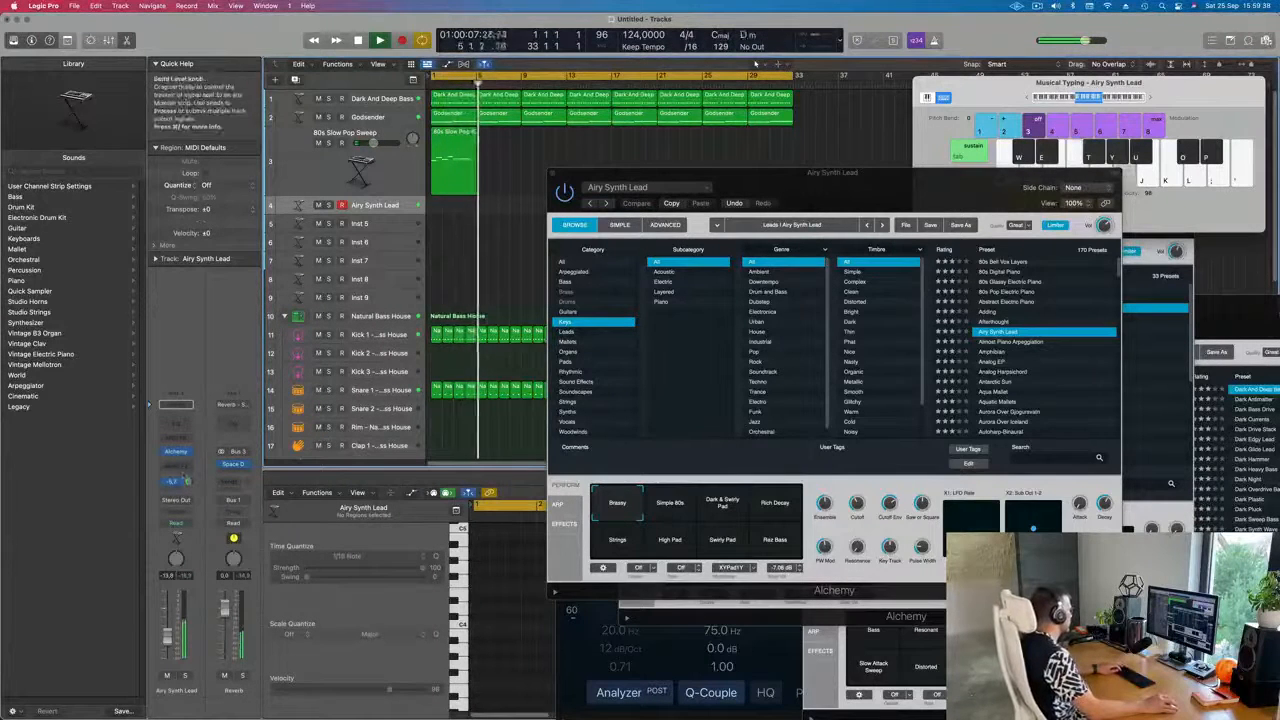
Route the Airy Synth Lead channel's send to Bus 4 (Aux 4)
click(176, 482)
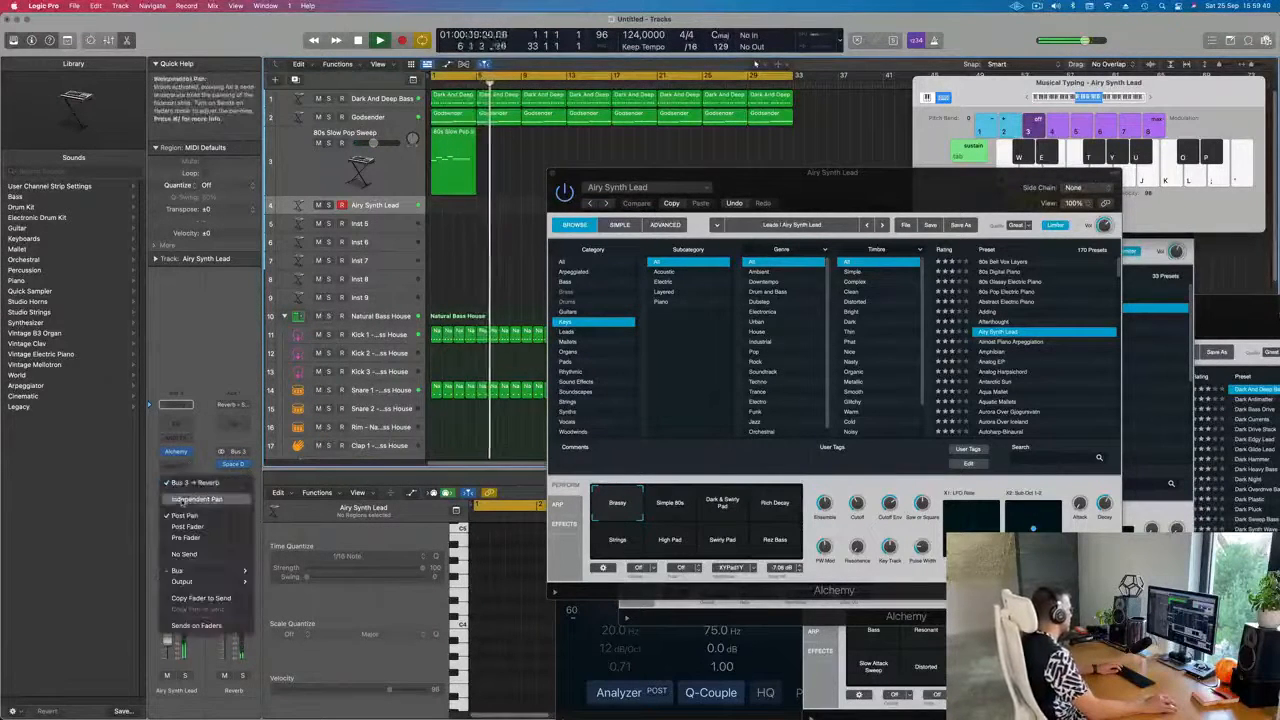
mouse_move(206, 571)
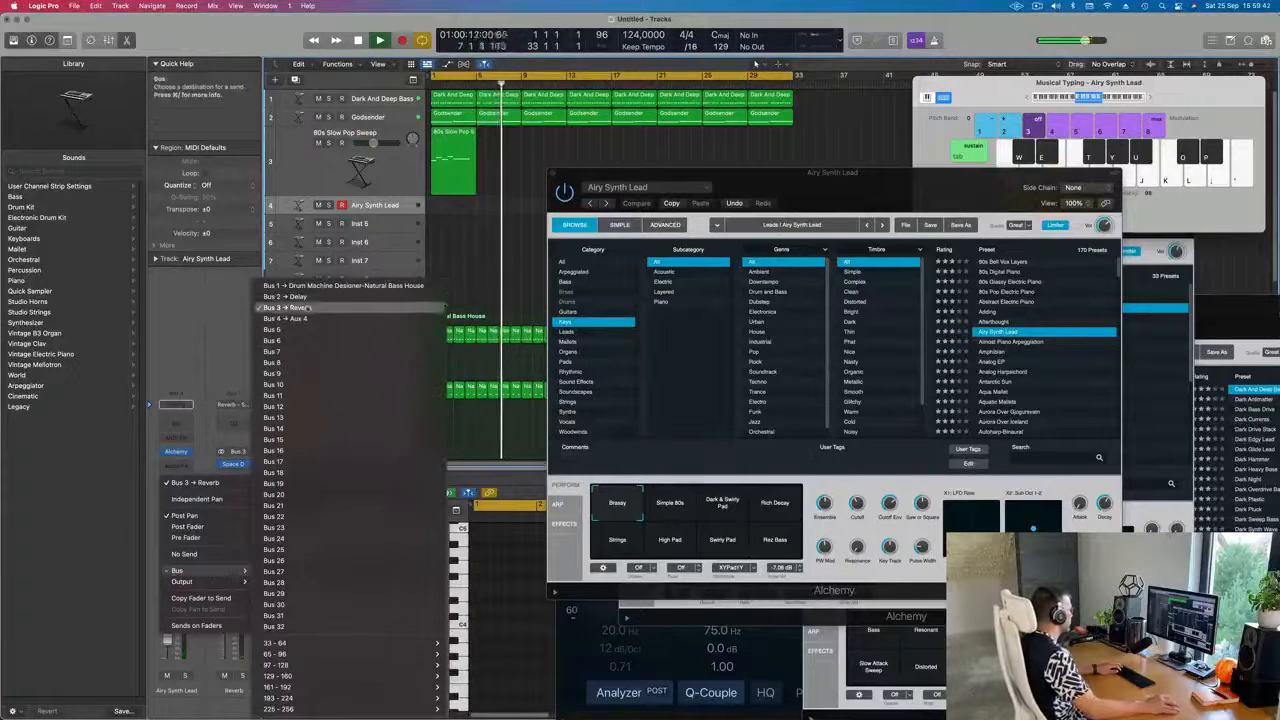
click(272, 318)
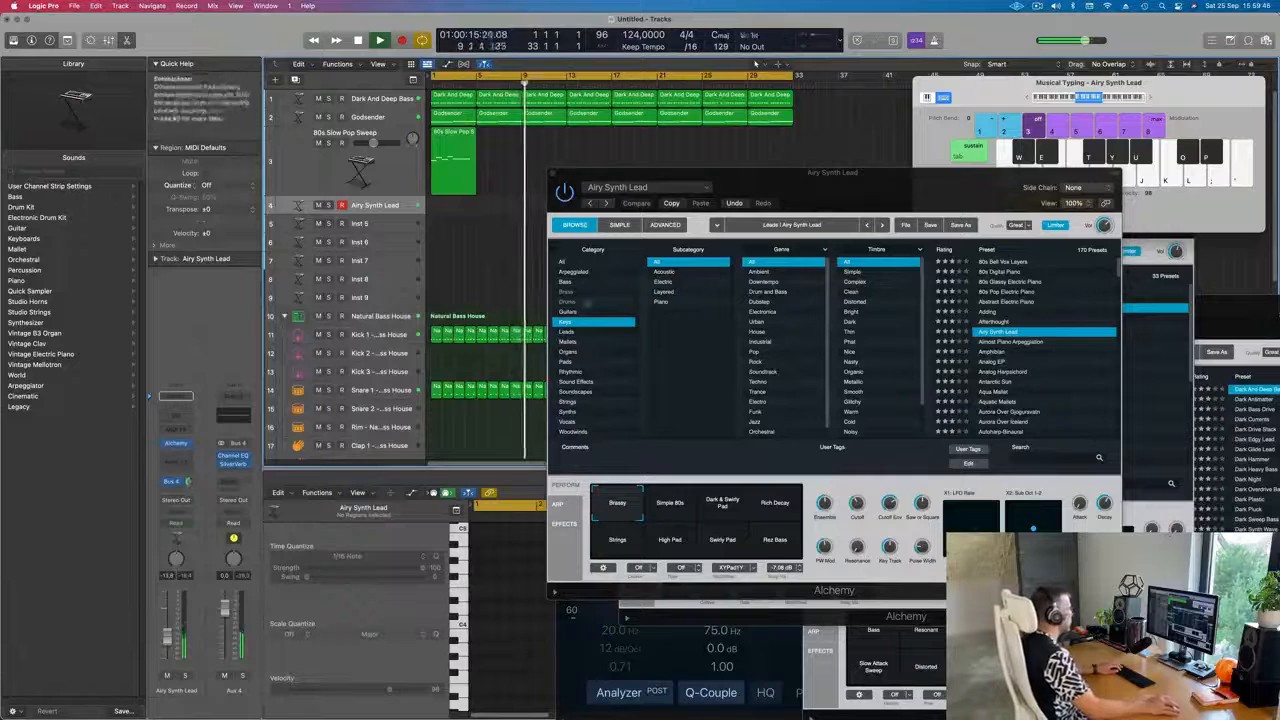
Record the D minor chord on the Airy Synth Lead track, stop the recording and play the arrangement back
drag(837, 181, 891, 194)
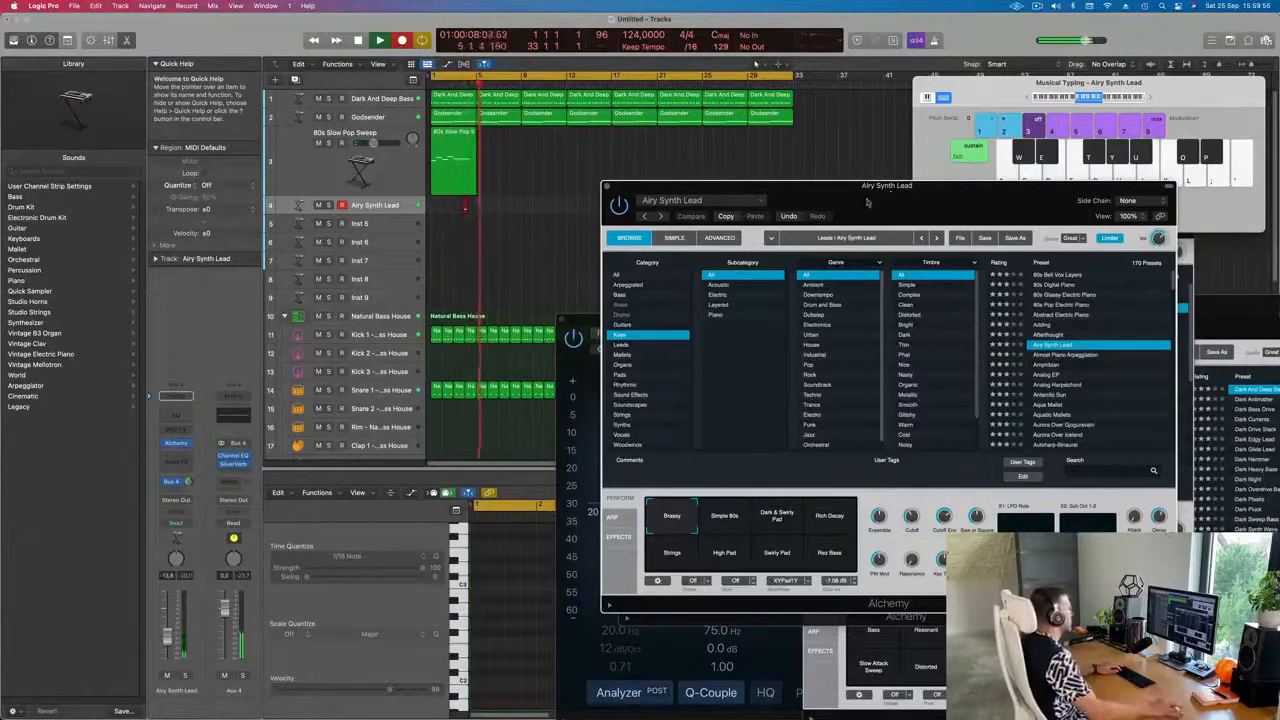
key(space)
key(space)
Open the recorded Airy Synth Lead region in the Piano Roll, align the chord's middle note with the others and replay from the start
double_click(470, 203)
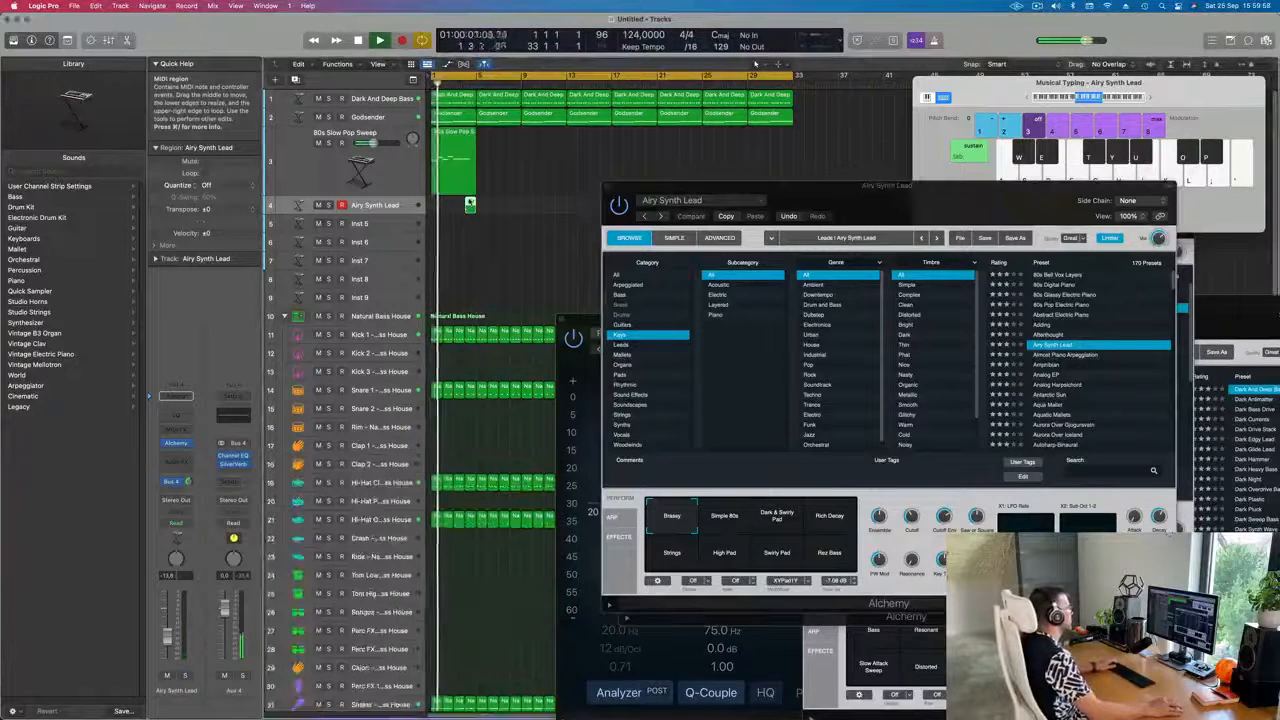
double_click(470, 203)
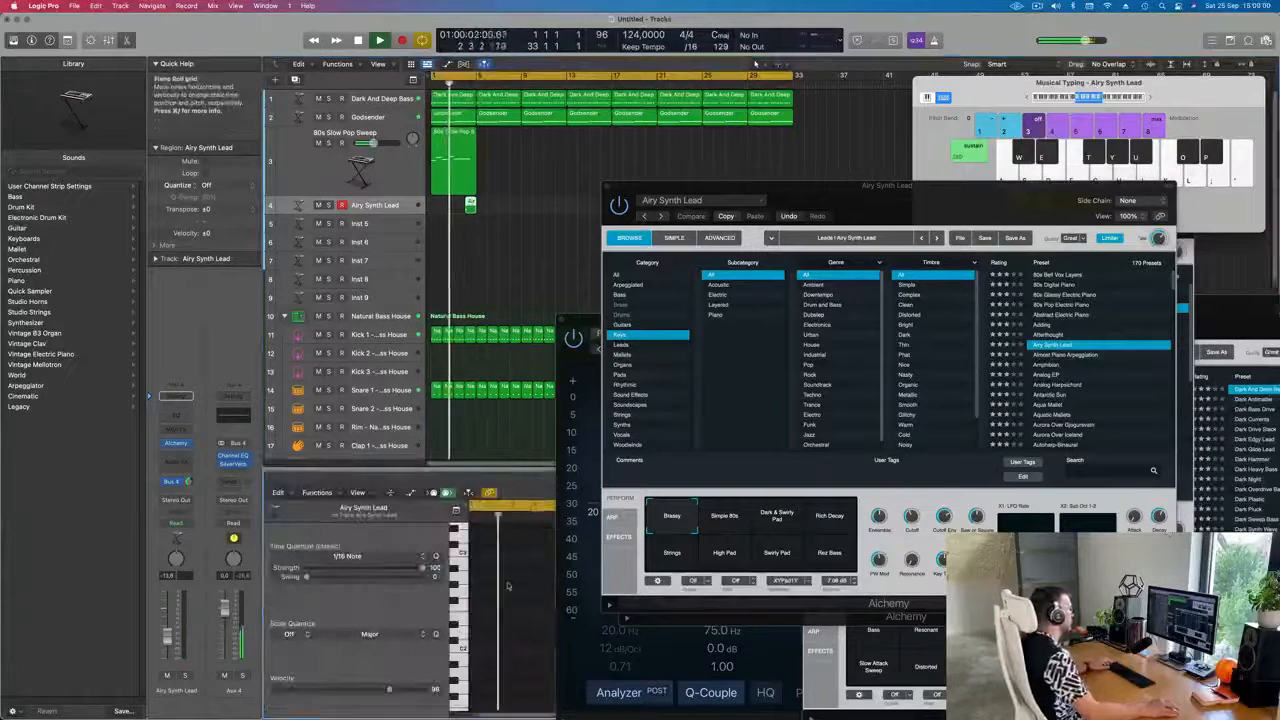
key(super+a)
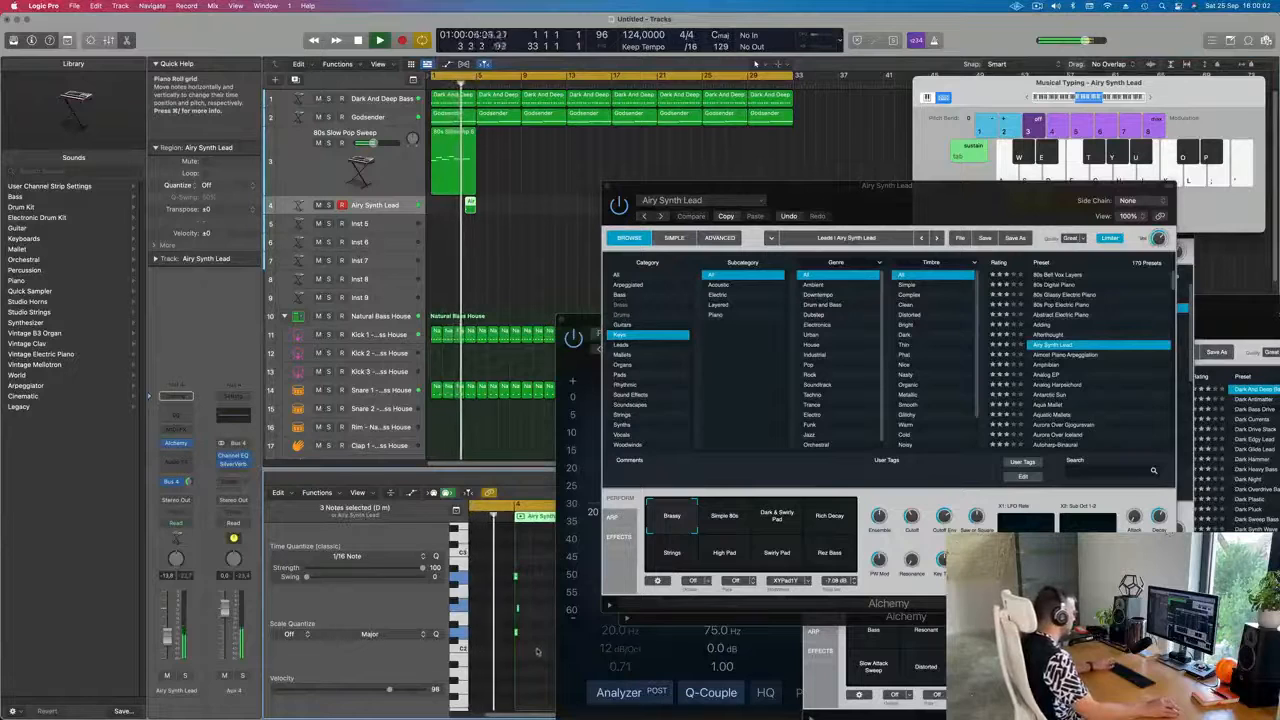
click(505, 612)
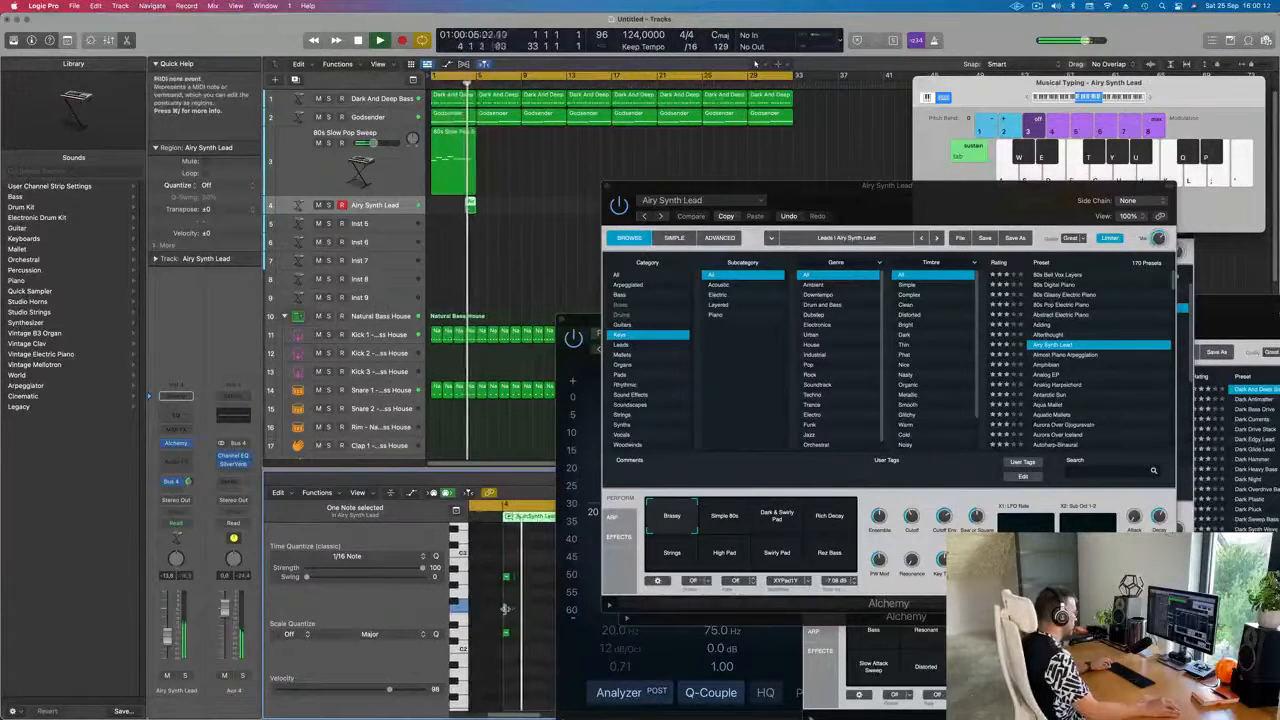
key(Return)
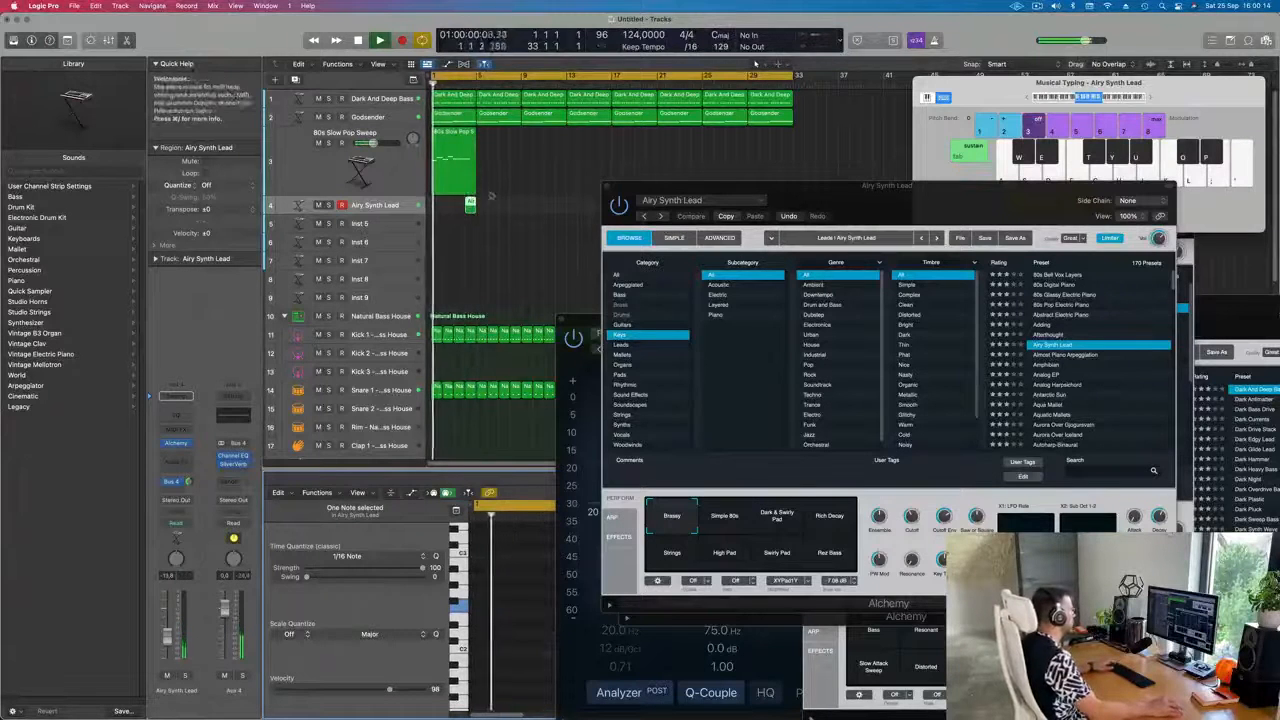
Raise the Airy Synth Lead volume to about -10.4 dB and audition Alchemy's Rich Decay snapshot from the start of the song
click(168, 638)
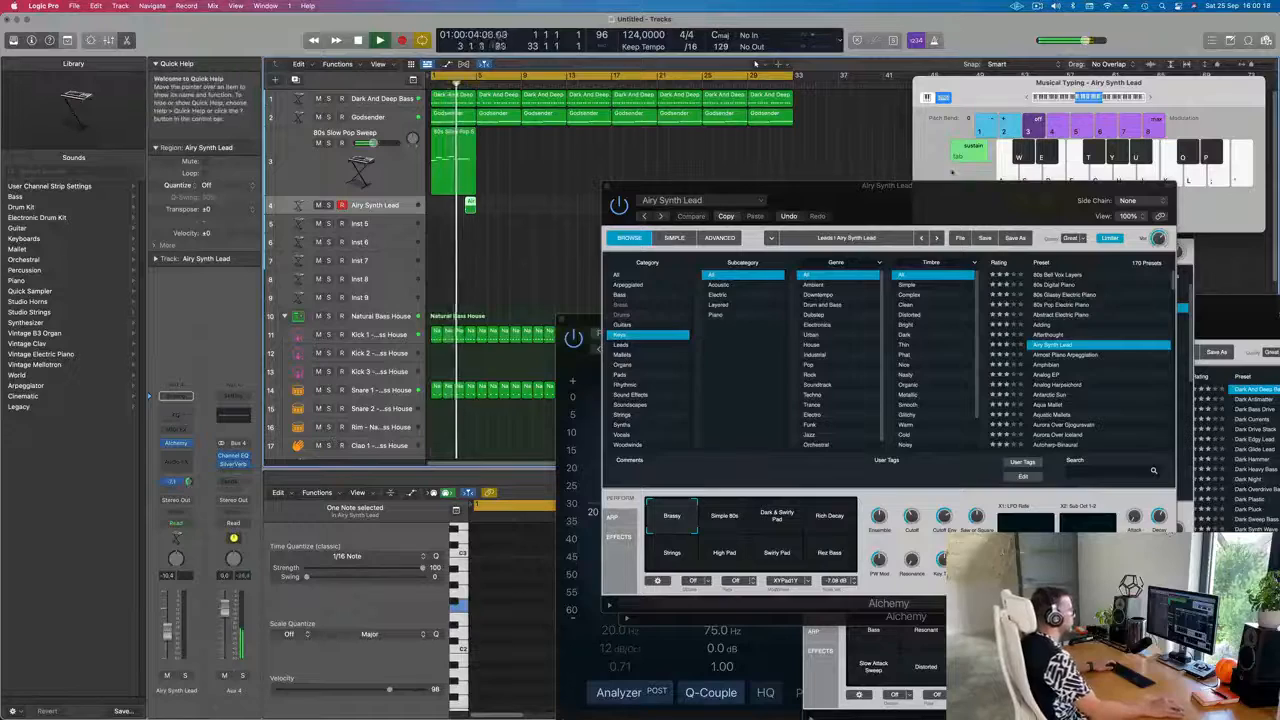
drag(954, 200, 932, 147)
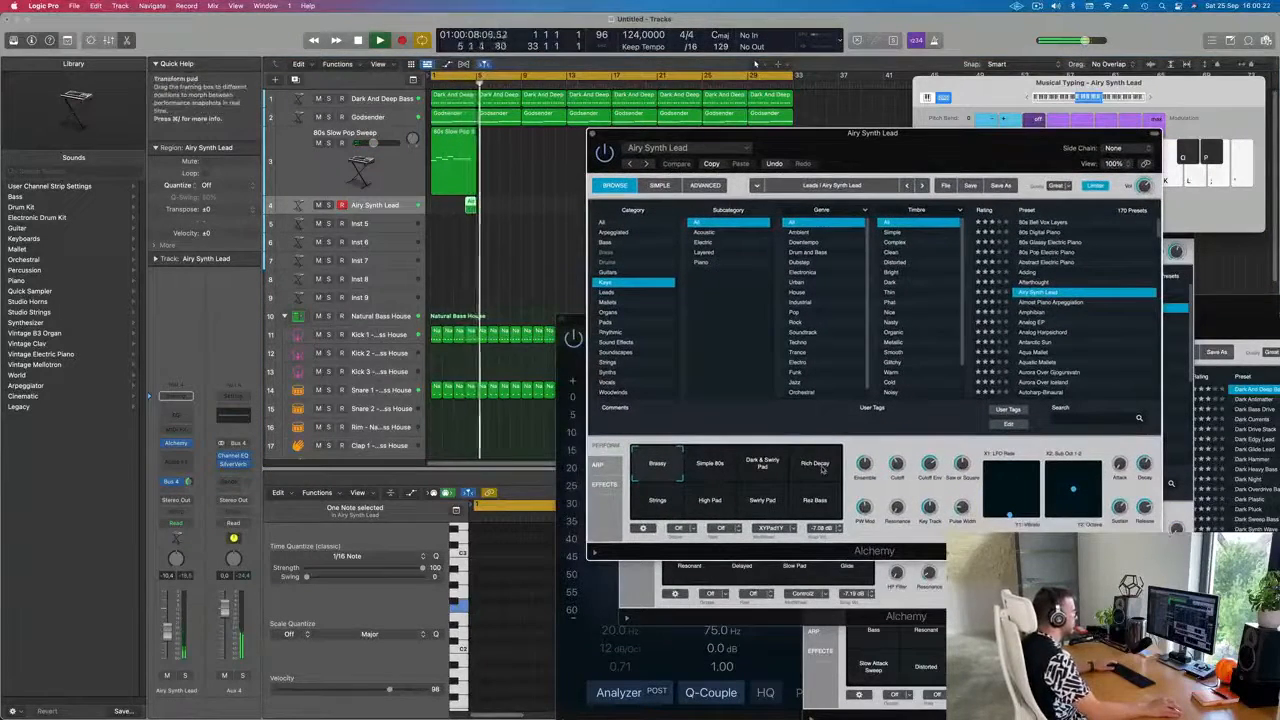
click(821, 468)
key(Return)
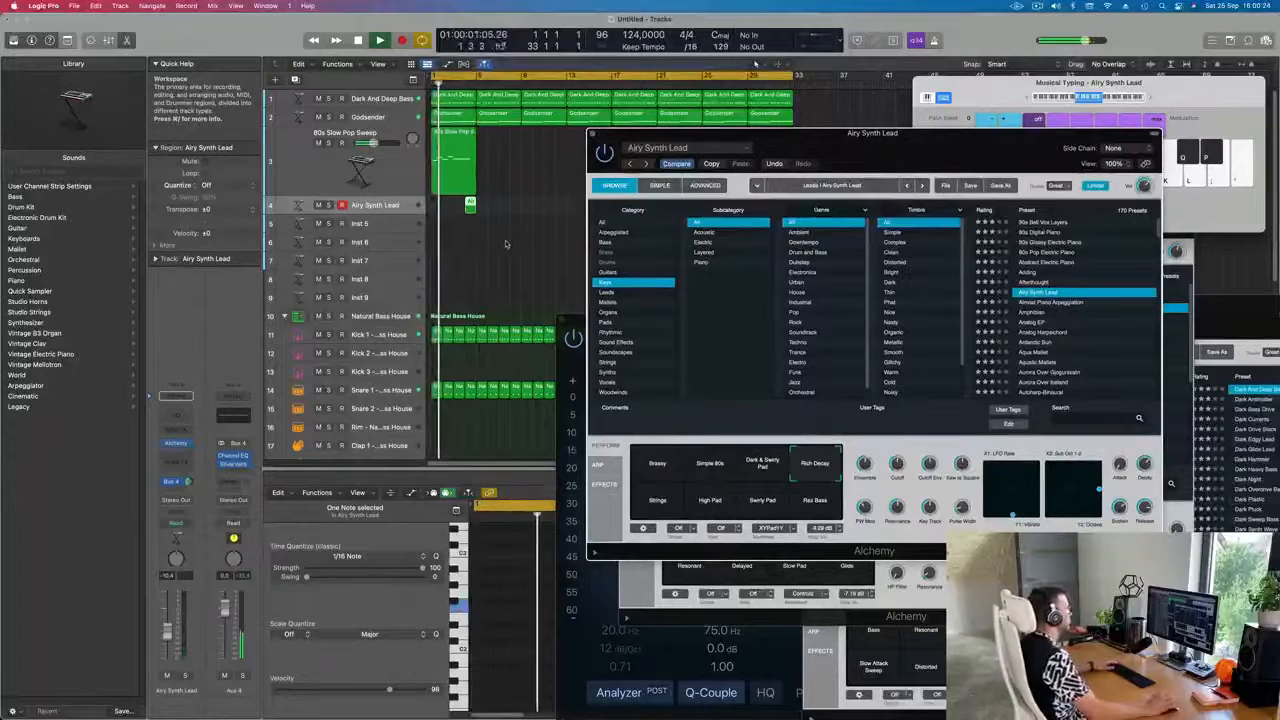
drag(833, 145, 882, 208)
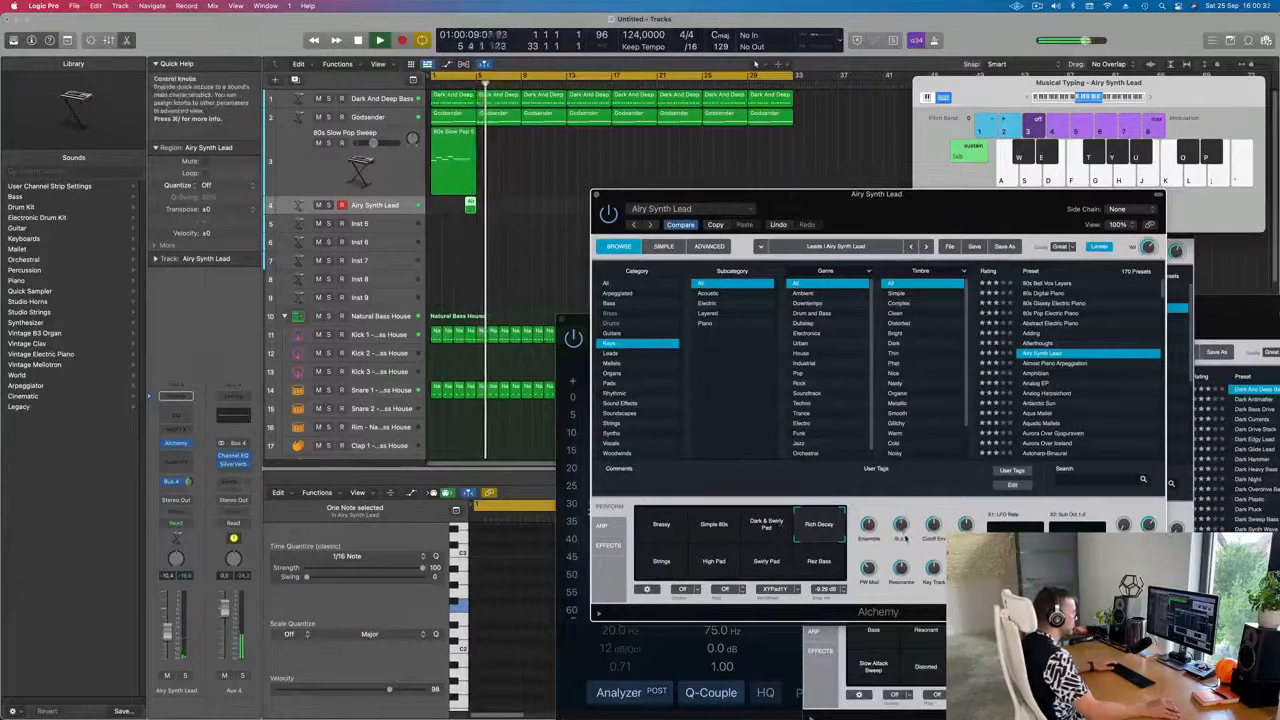
Repeat the 80s Slow Pop Sweep and Airy Synth Lead regions seven times so they extend to bar 33
click(449, 224)
key(super+r)
key(super+r)
key(super+r)
key(super+r)
key(super+r)
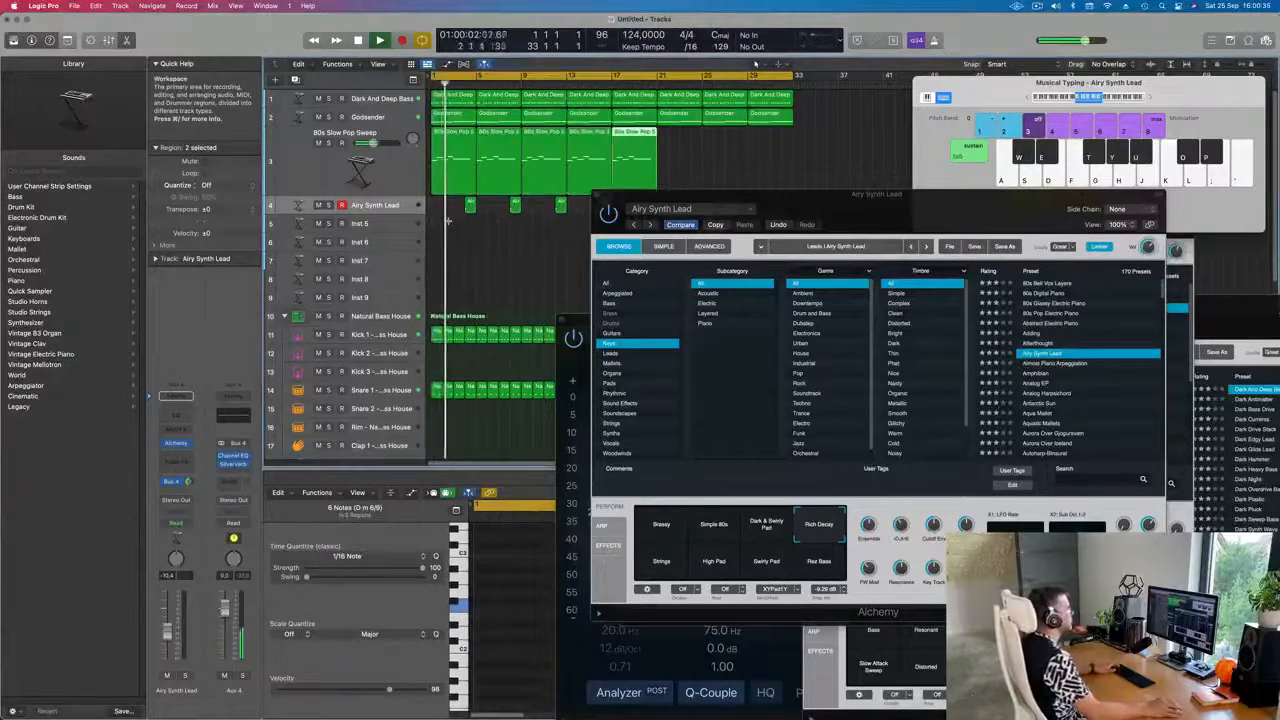
key(super+r)
key(super+r)
Compare the Brassy and Strings snapshots of Airy Synth Lead in Alchemy, settle on Brassy and adjust its cutoff
mouse_move(828, 205)
mouse_down()
mouse_move(603, 296)
mouse_move(781, 204)
mouse_move(822, 217)
mouse_move(785, 217)
mouse_move(821, 205)
mouse_up()
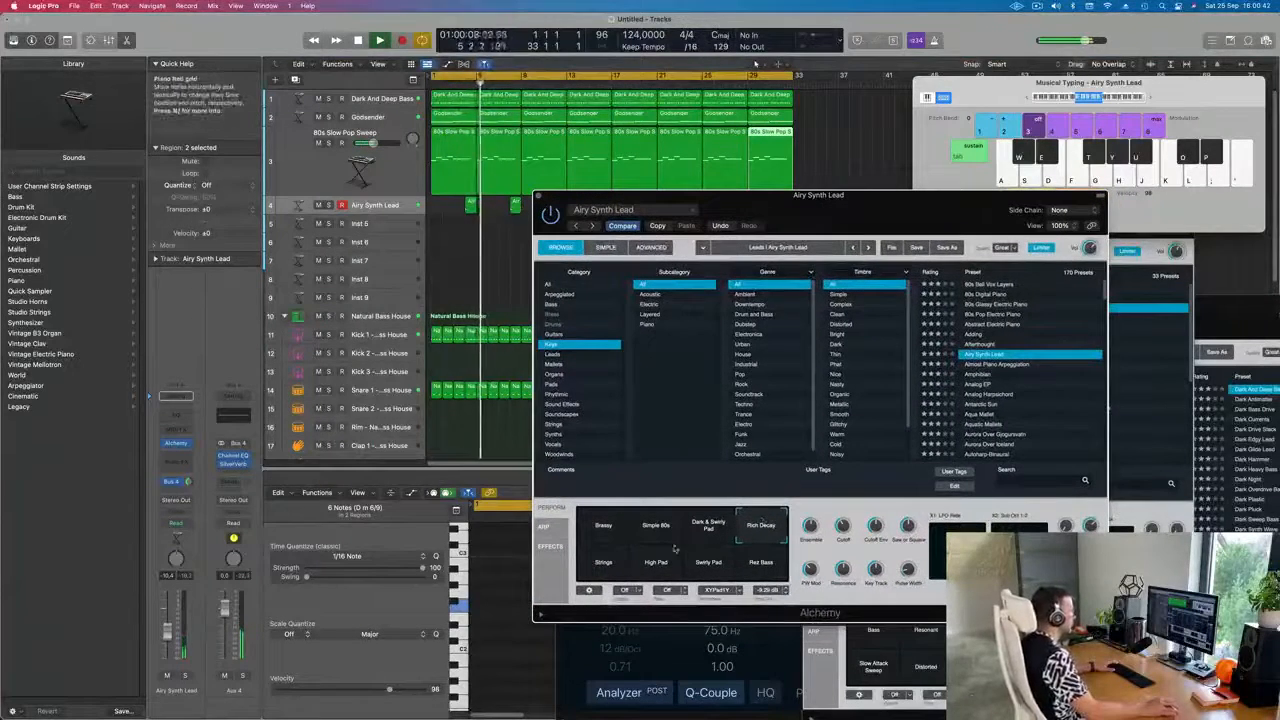
click(604, 533)
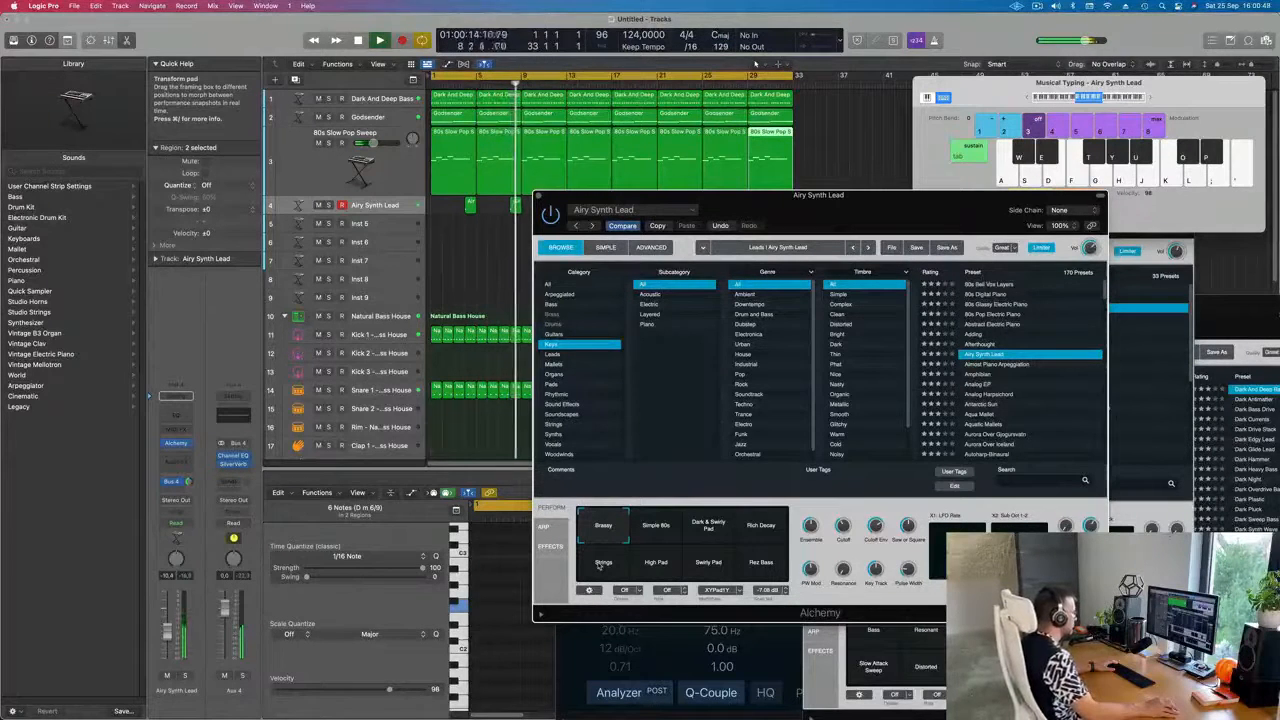
click(598, 564)
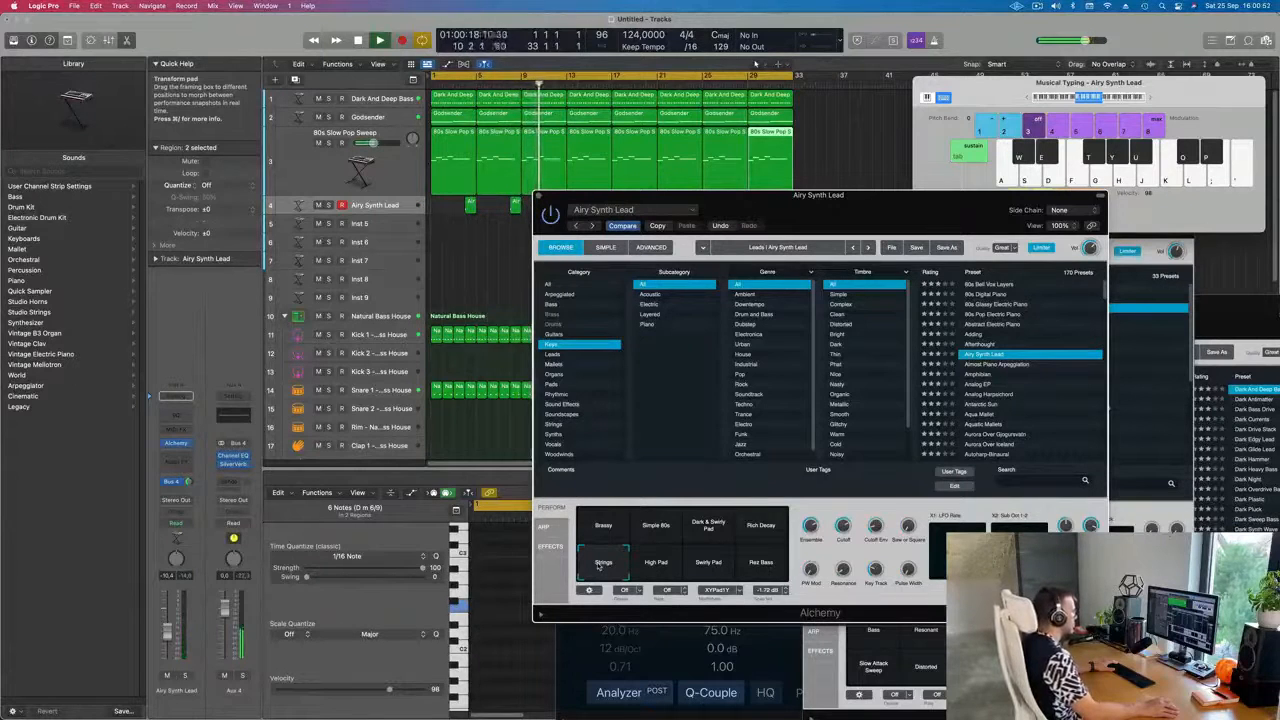
drag(901, 205, 911, 268)
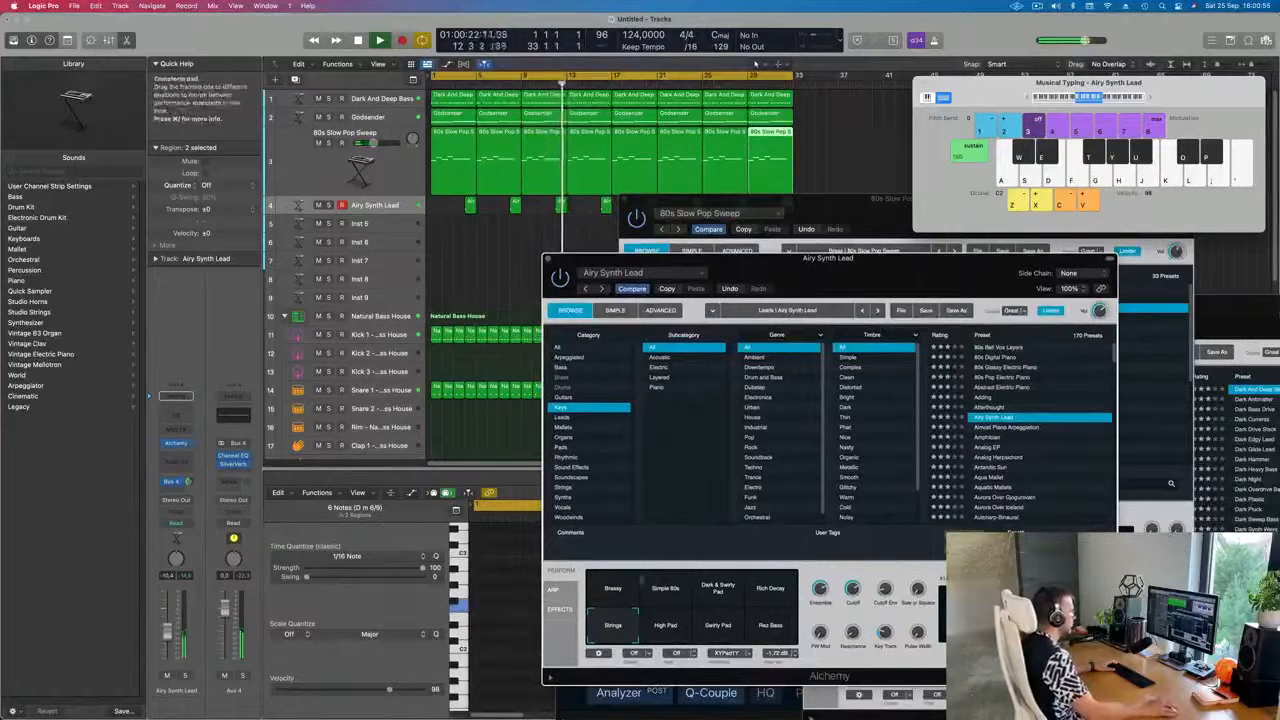
click(616, 591)
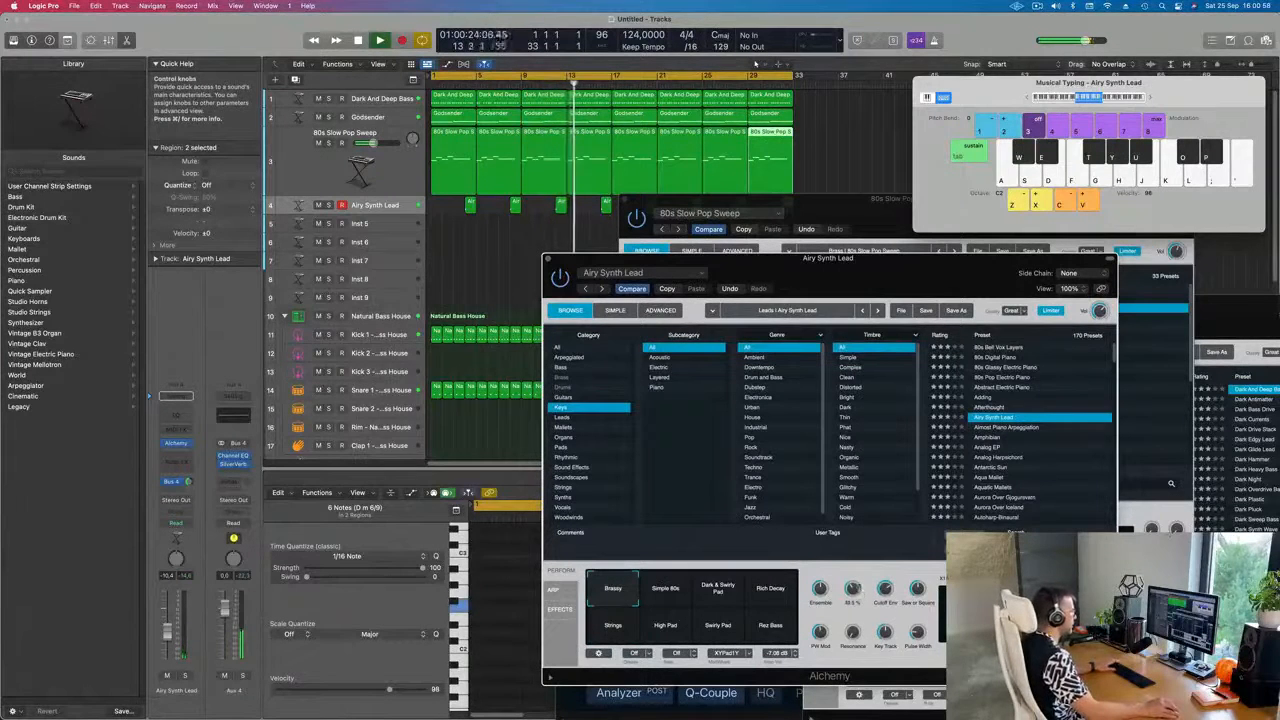
Select the 80s Slow Pop Sweep track, restart playback and open its Alchemy instrument window beside the tracks
key(Return)
click(364, 162)
key(space)
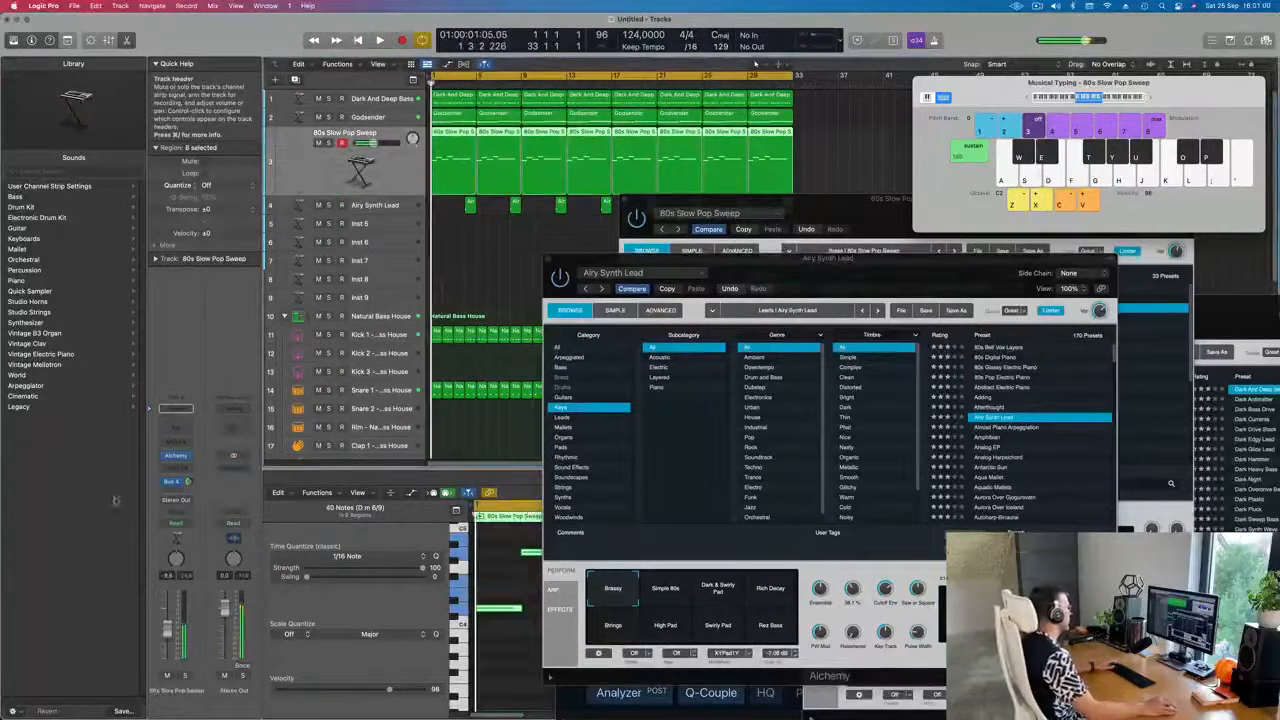
key(space)
click(176, 456)
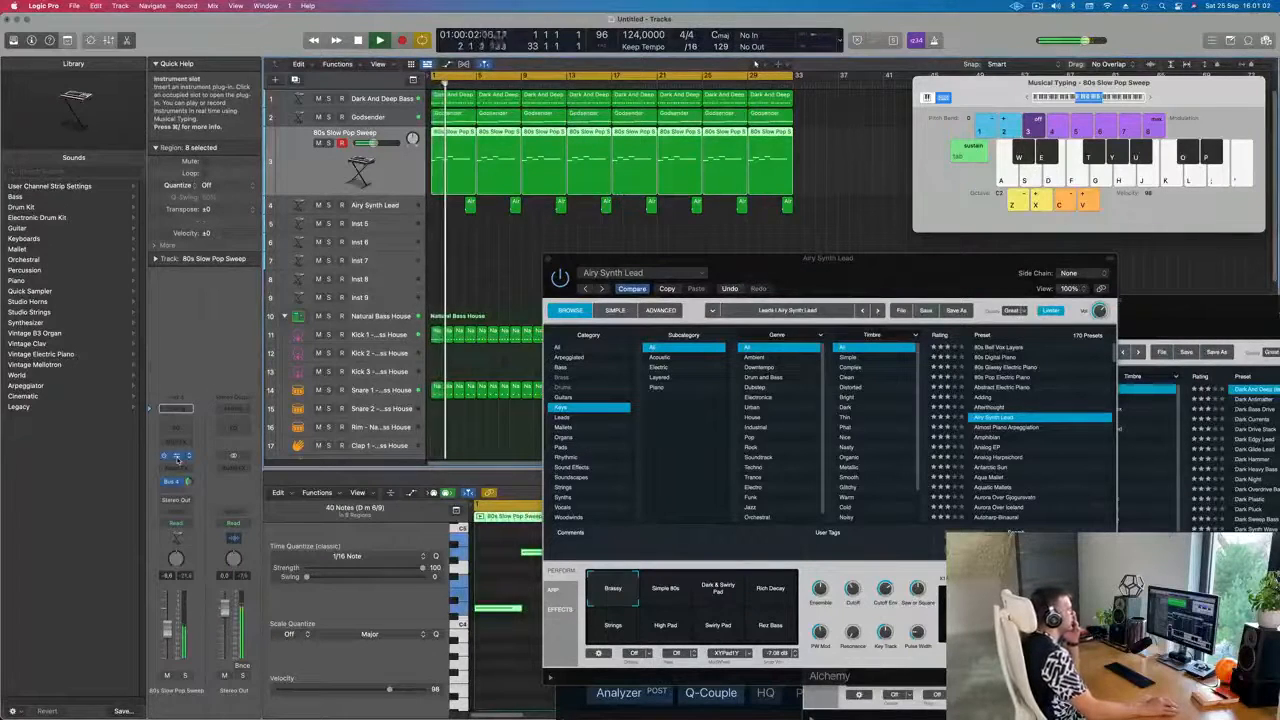
click(176, 456)
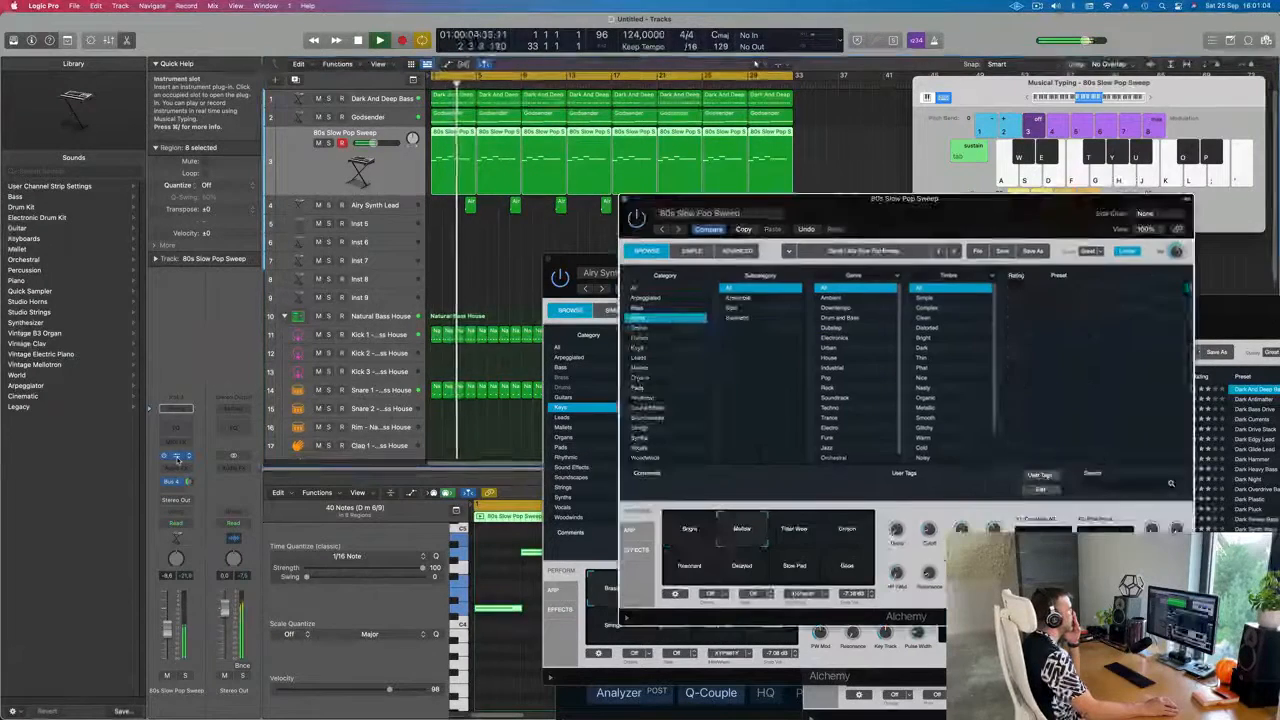
drag(890, 222, 760, 222)
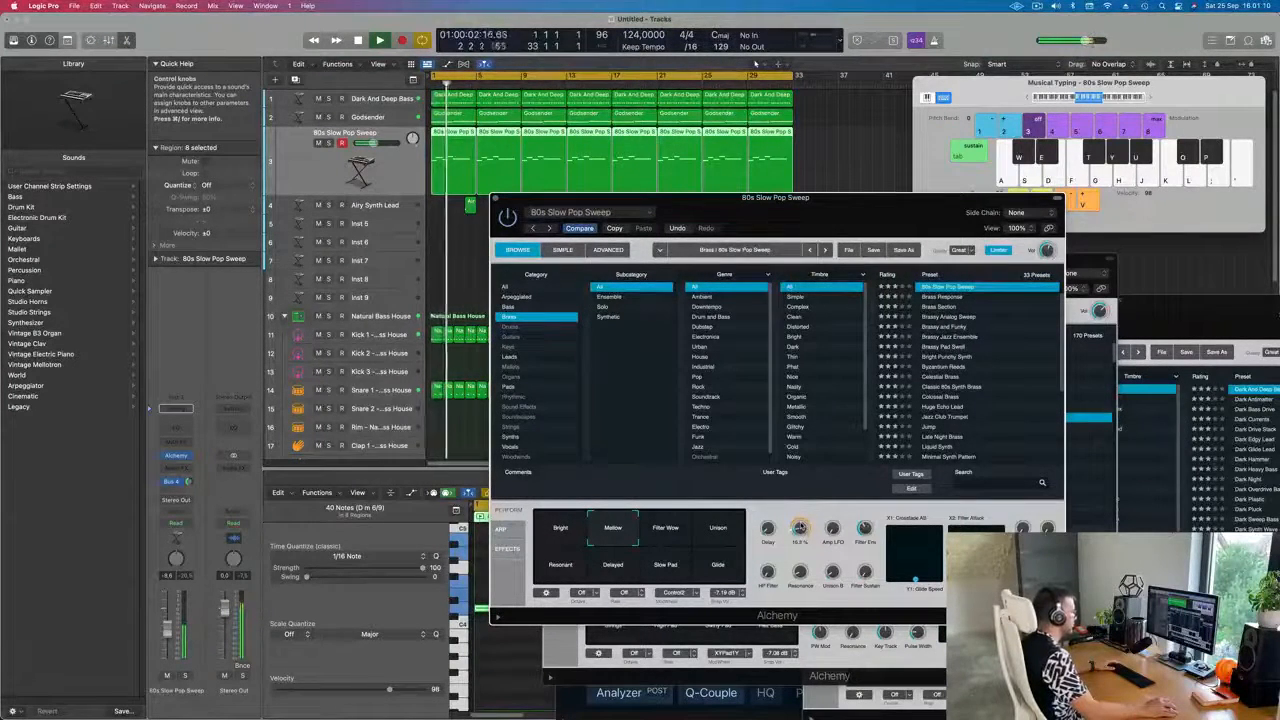
Audition the Unison, Filter Wow, Mellow and Bright snapshots of 80s Slow Pop Sweep during playback
click(722, 530)
click(669, 531)
key(space)
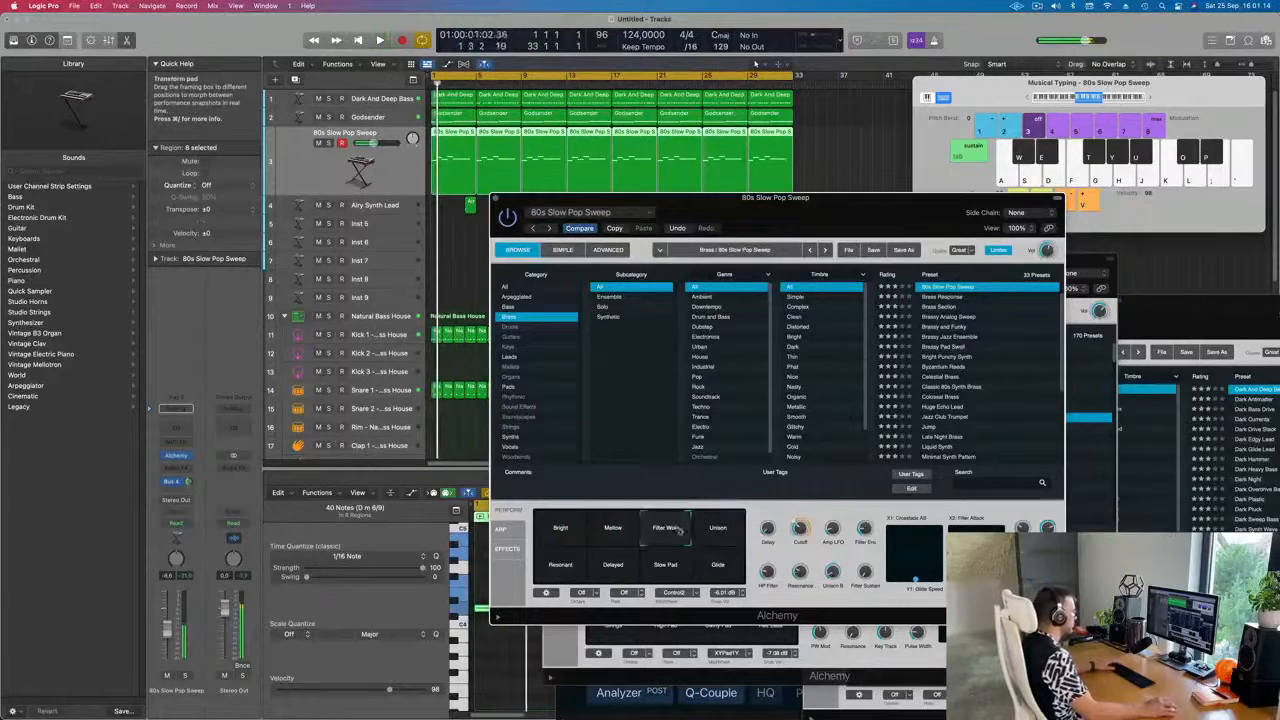
key(space)
click(614, 533)
key(space)
click(563, 533)
key(space)
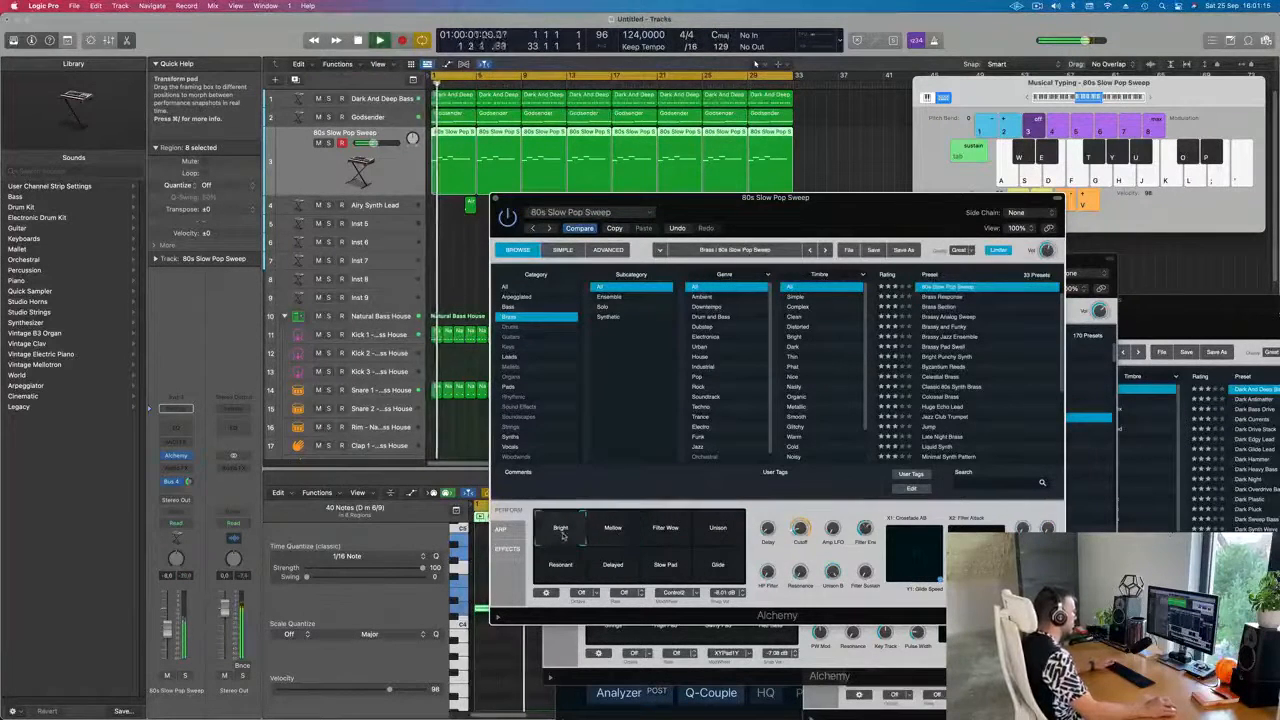
Audition the Resonant, Delayed, Slow Pad and Glide snapshots, and return 80s Slow Pop Sweep to Mellow
click(559, 569)
key(space)
click(614, 569)
click(668, 571)
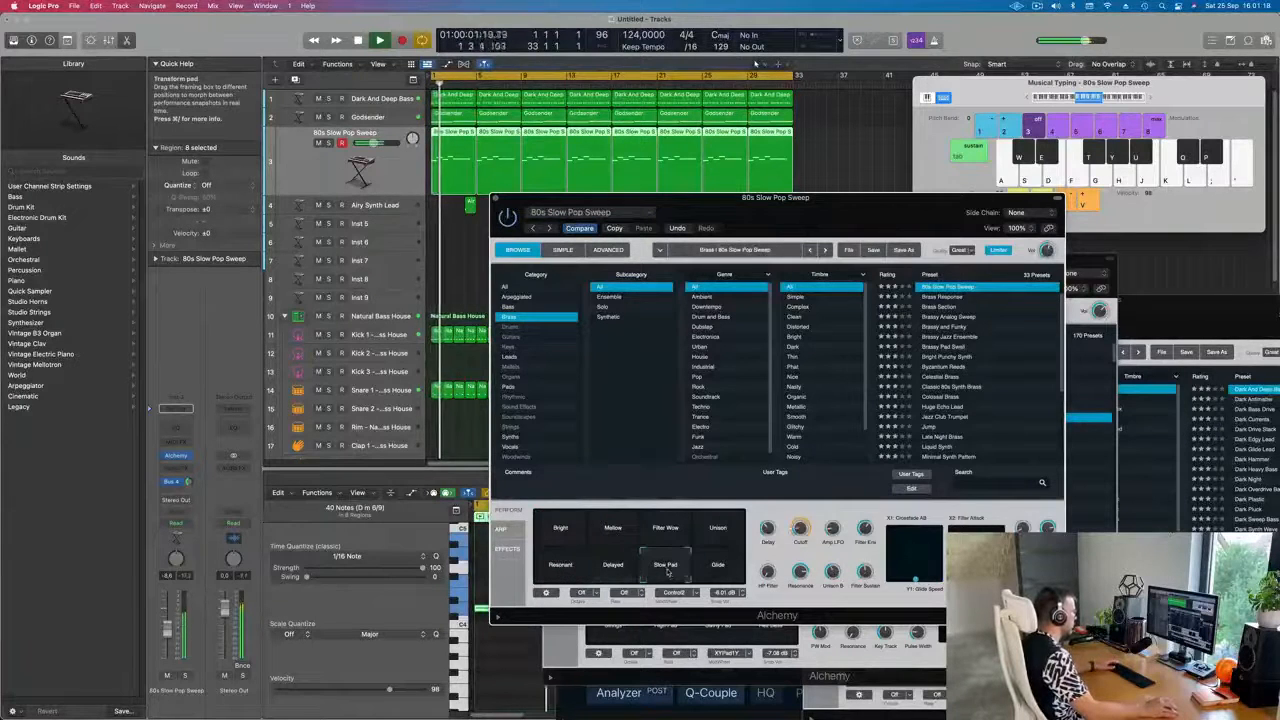
click(718, 566)
click(613, 530)
key(space)
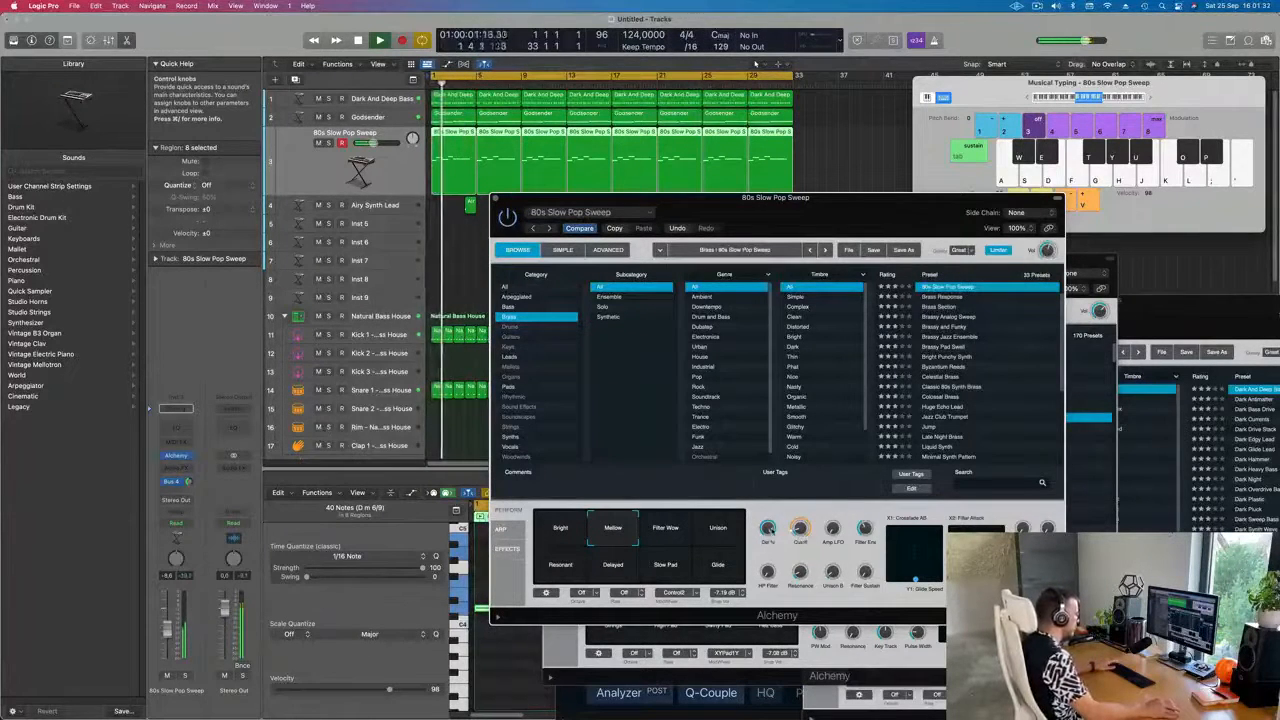
Raise the Delay amount of the 80s Slow Pop Sweep sound in Alchemy and replay the loop to hear it
drag(767, 583, 769, 527)
key(space)
key(space)
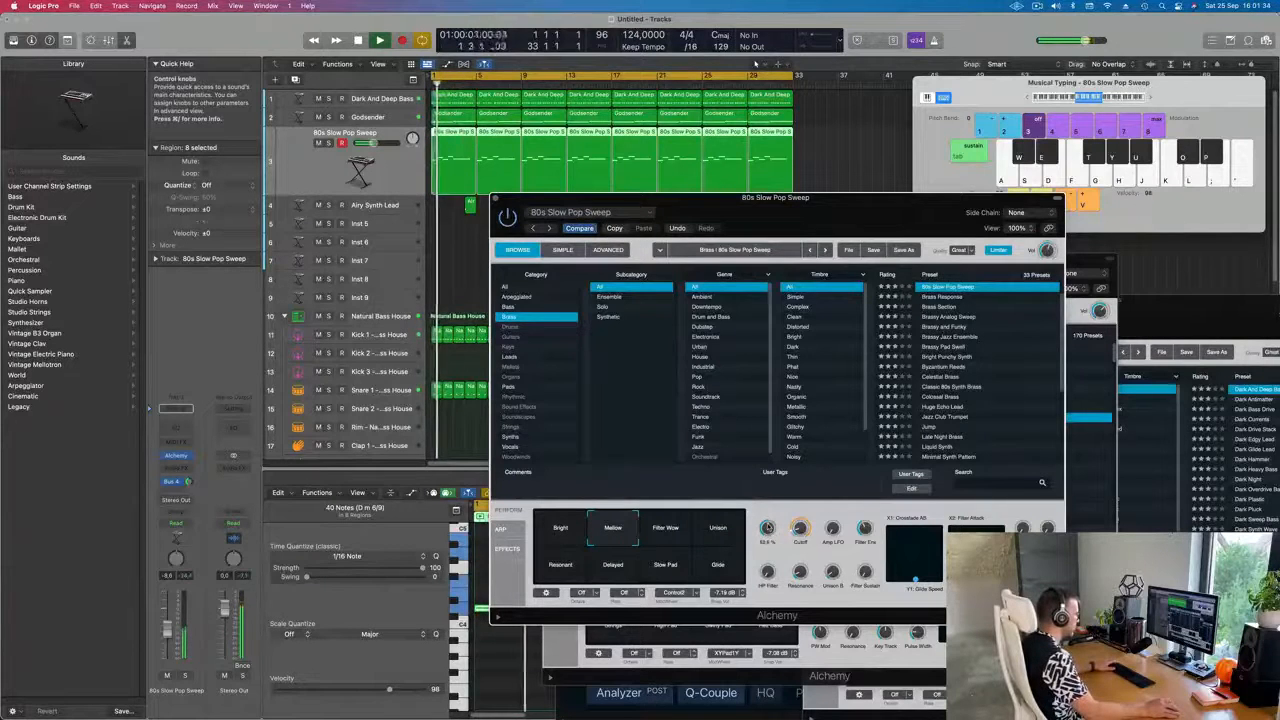
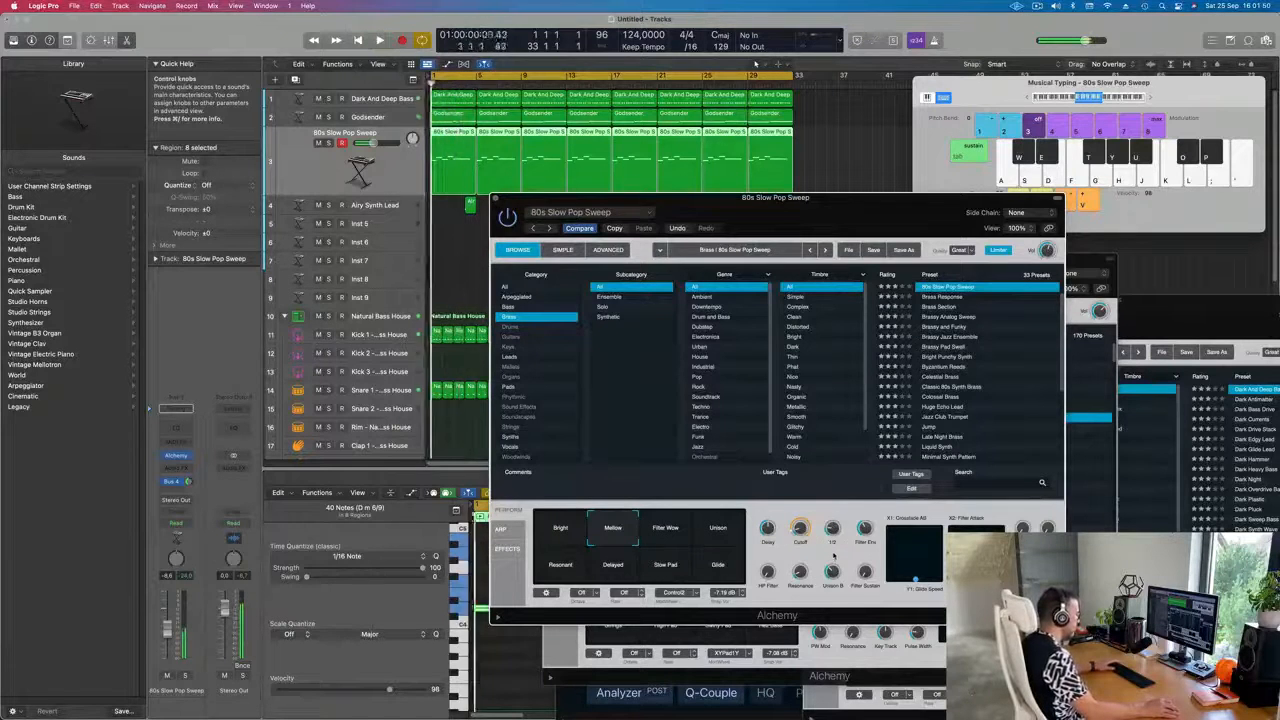
Adjust the Filter Sustain of 80s Slow Pop Sweep in Alchemy during playback and raise the track's volume to -5.2 dB
key(space)
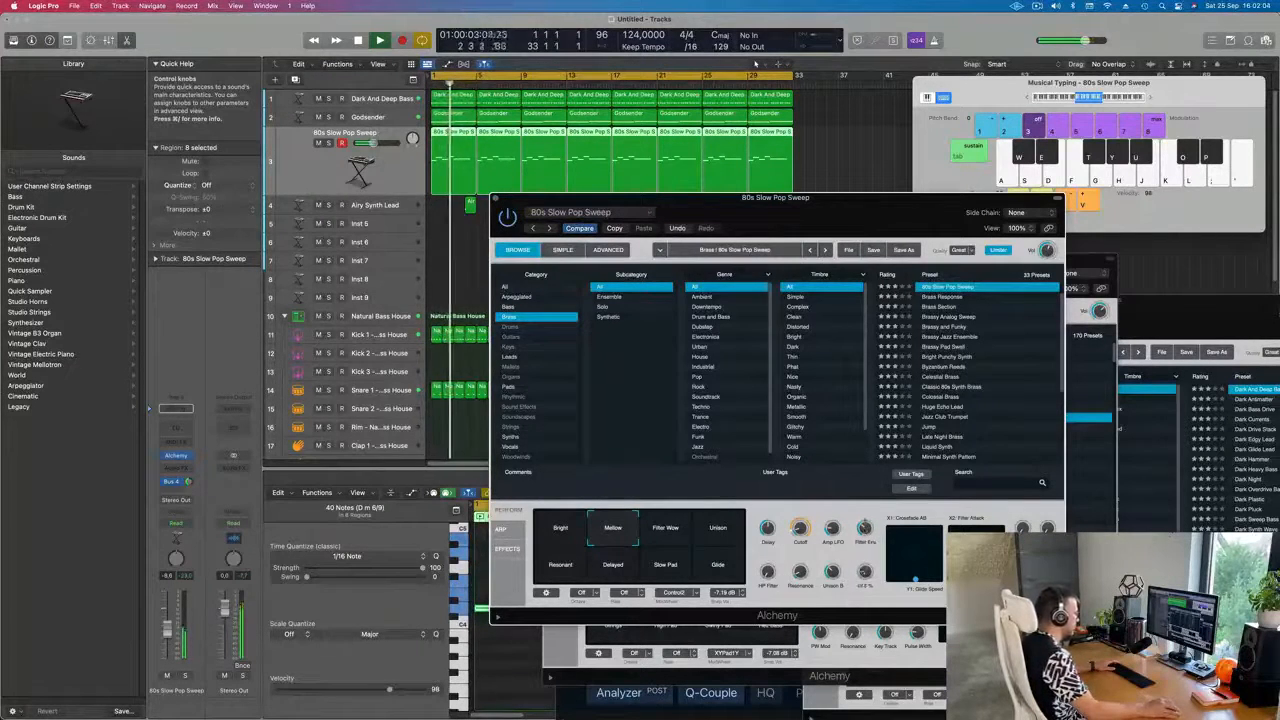
key(space)
key(space)
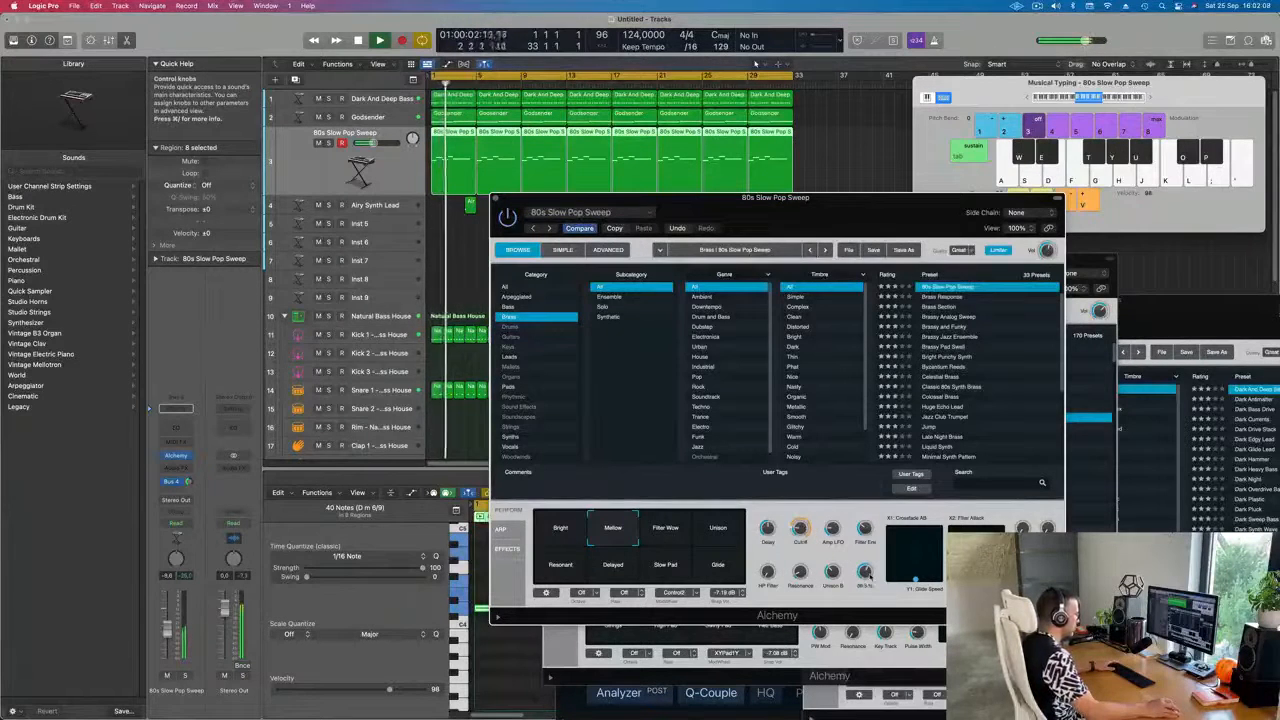
drag(867, 574, 867, 571)
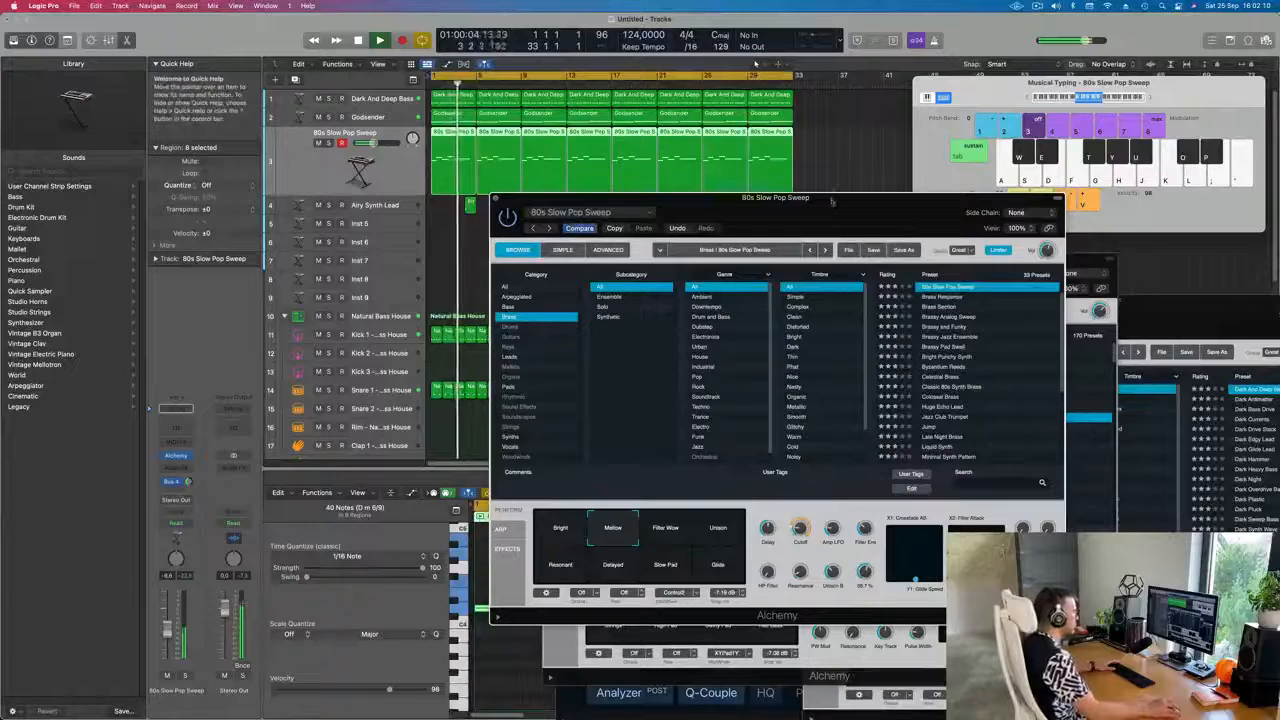
drag(831, 201, 909, 150)
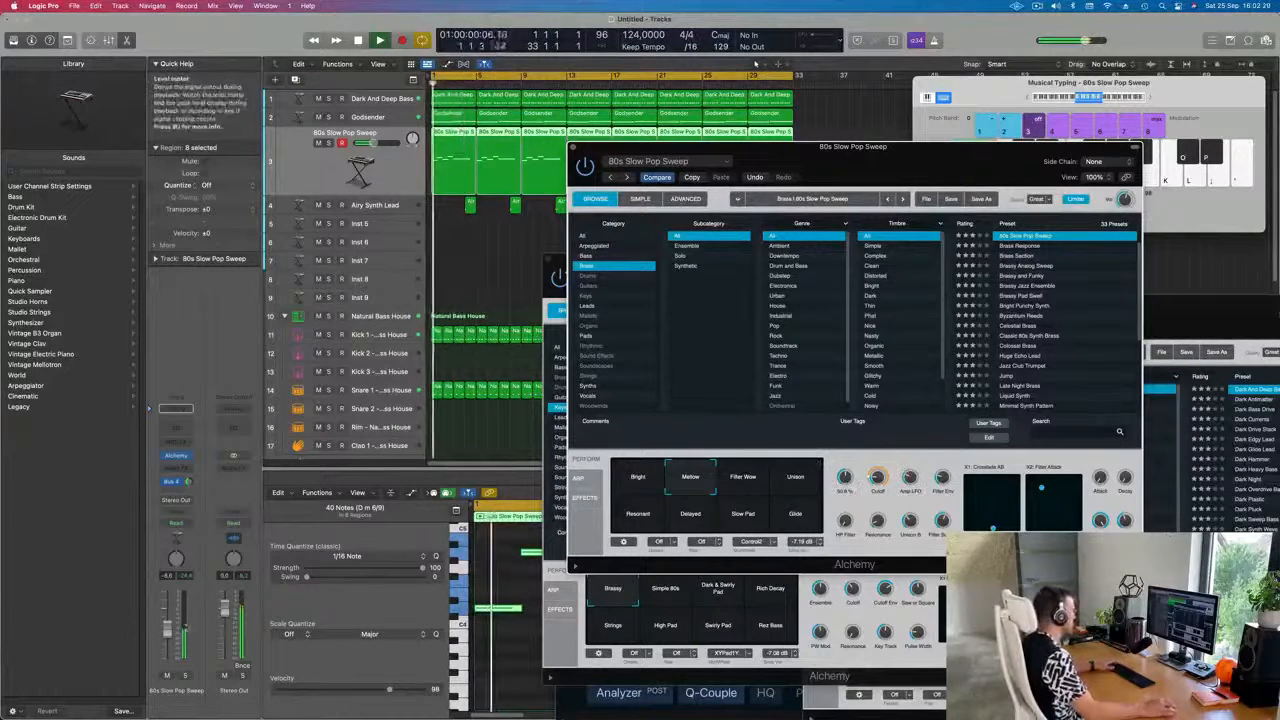
drag(168, 628, 168, 622)
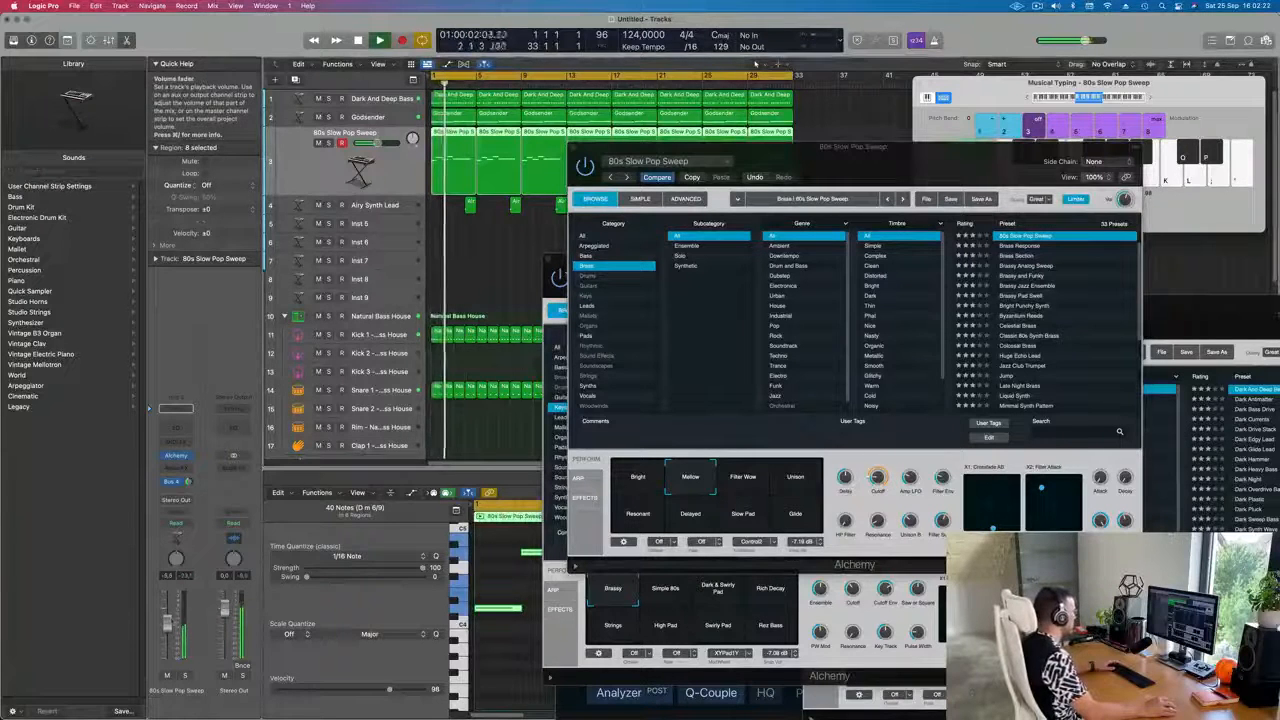
Insert a Compressor from the Dynamics effects on the 80s Slow Pop Sweep channel
click(176, 468)
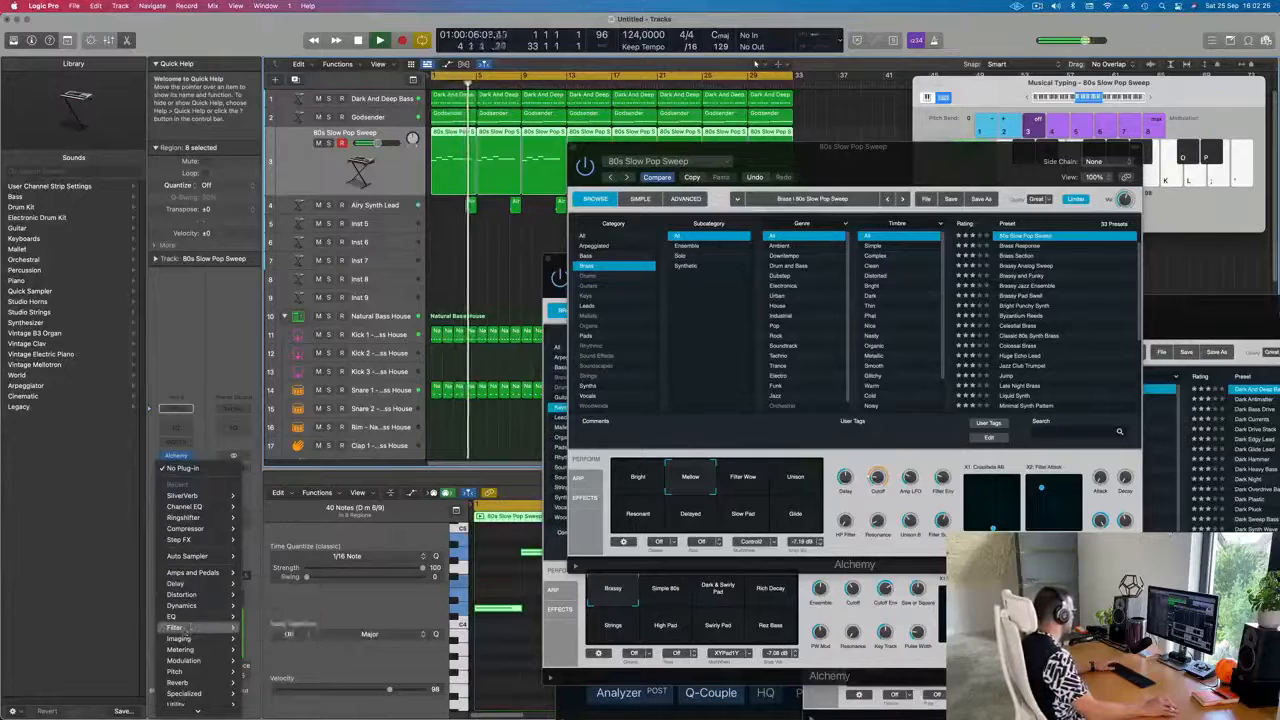
mouse_move(193, 626)
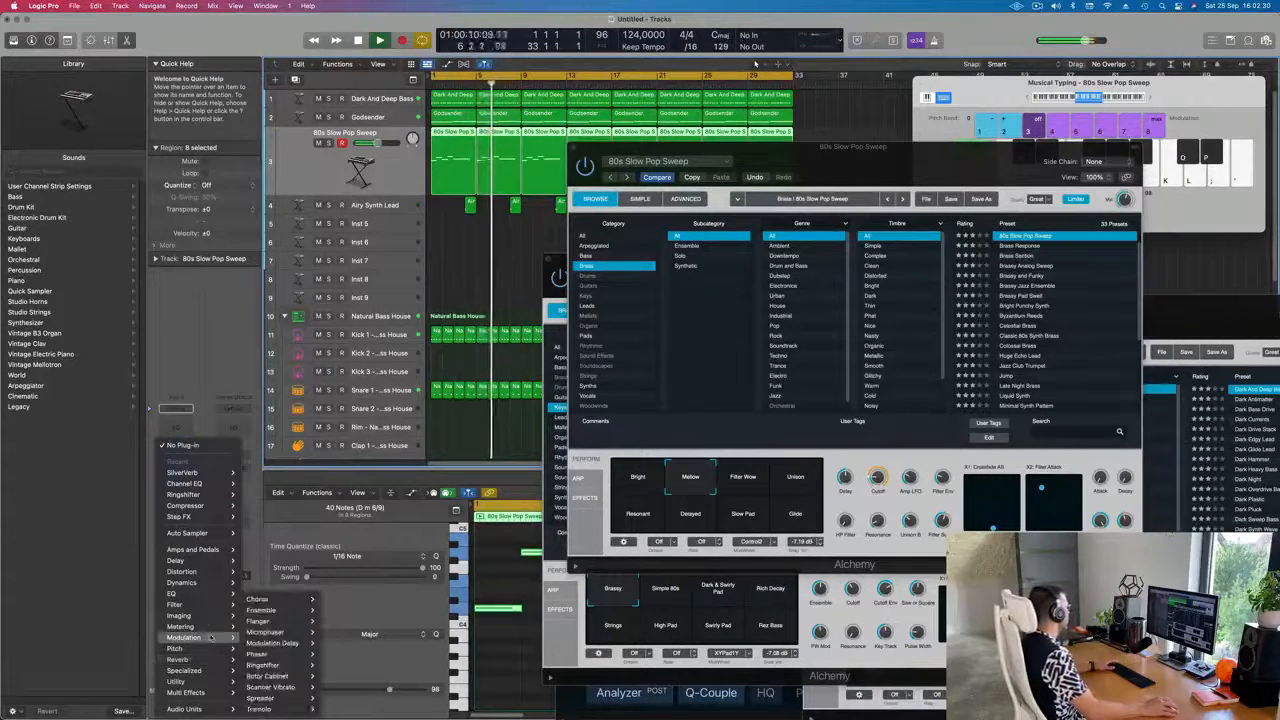
mouse_move(205, 582)
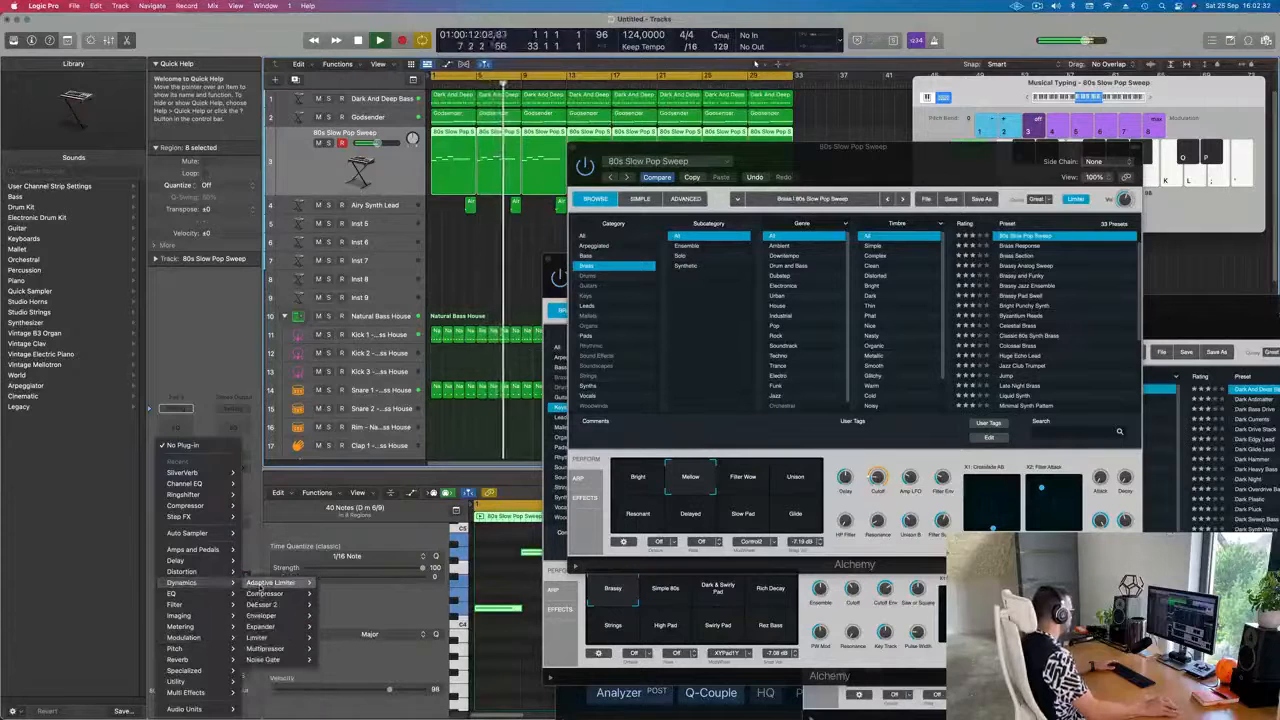
click(340, 594)
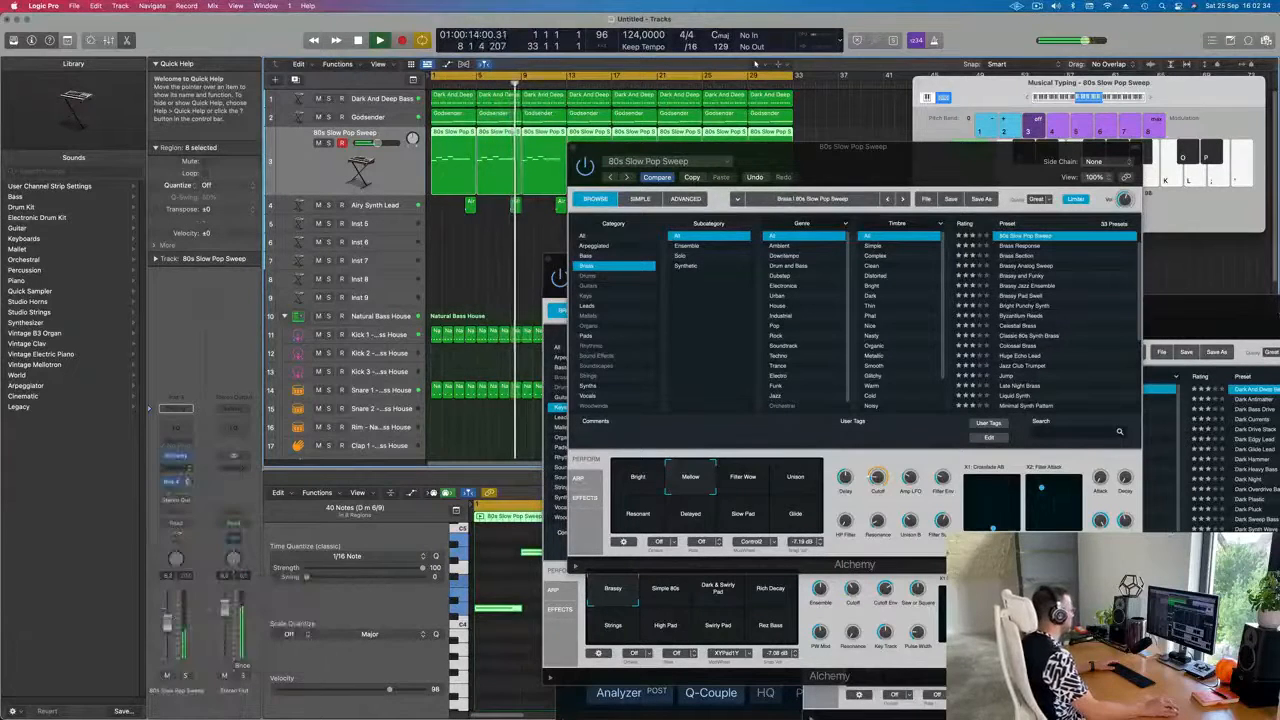
Side-chain the 80s Slow Pop Sweep compressor to Kick 1 (Inst 10) and set its threshold to about -22.5 dB
drag(766, 164, 746, 160)
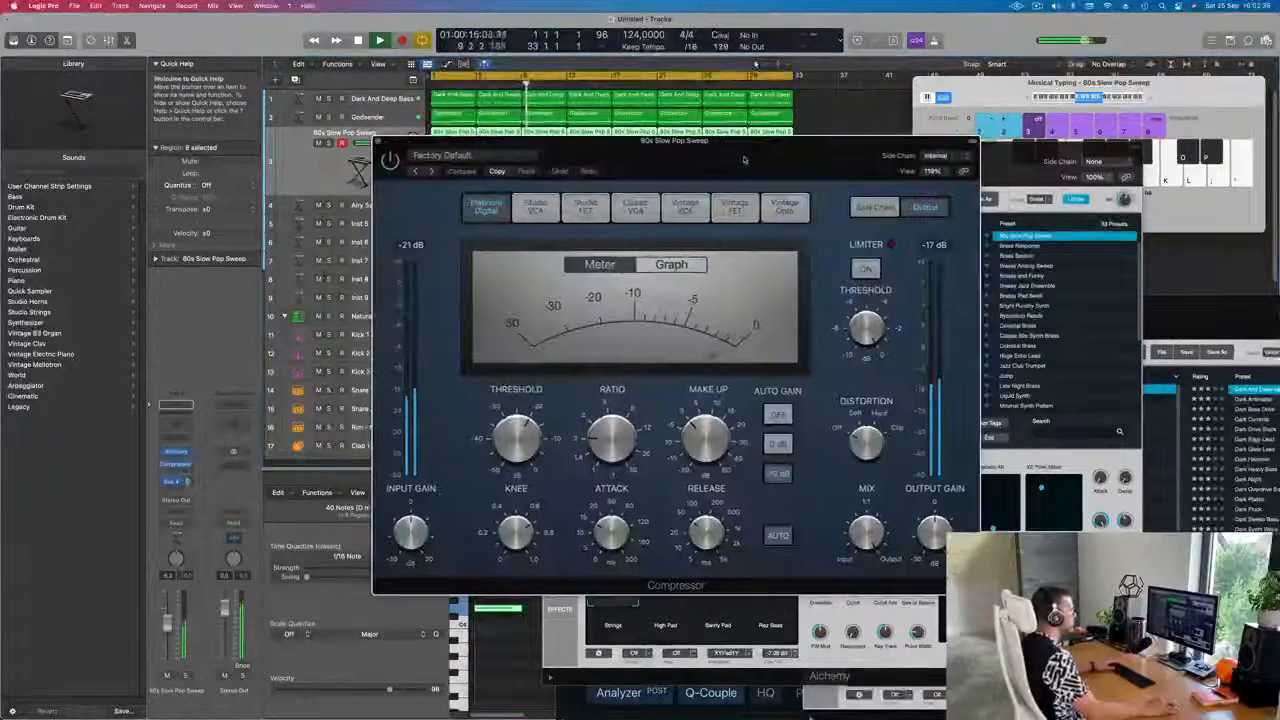
key(space)
key(space)
click(935, 156)
mouse_move(947, 196)
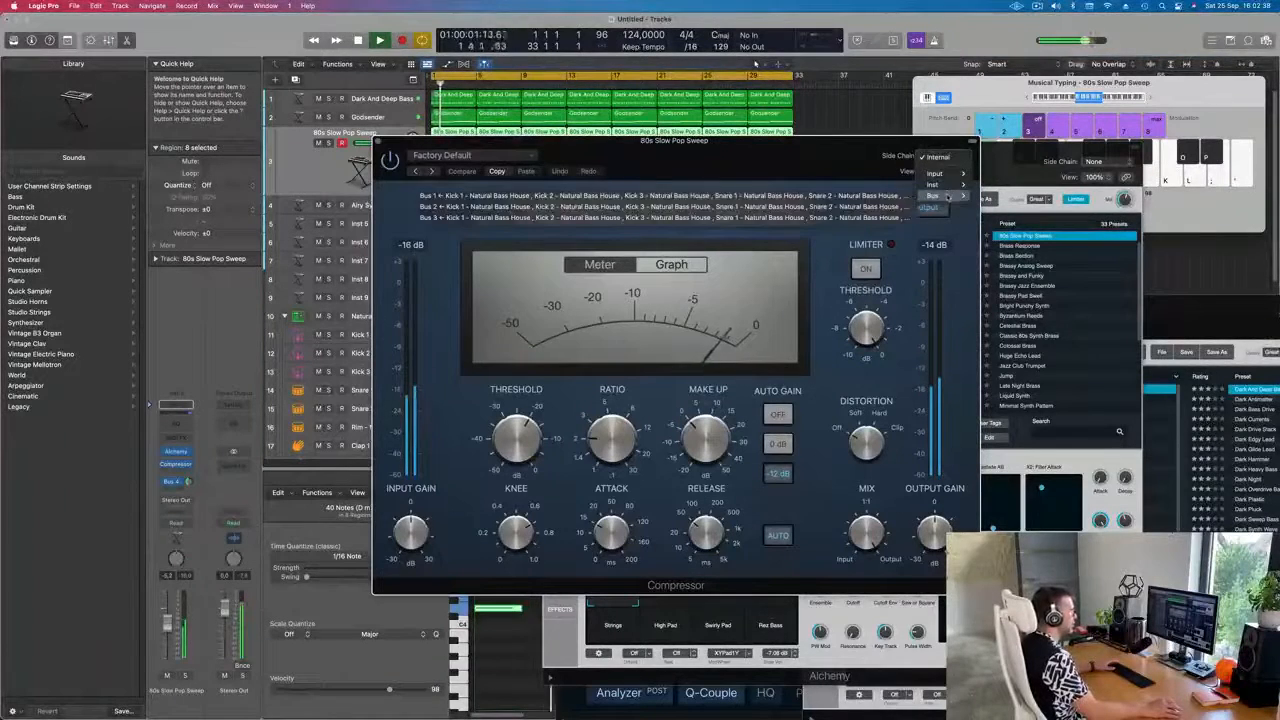
click(845, 195)
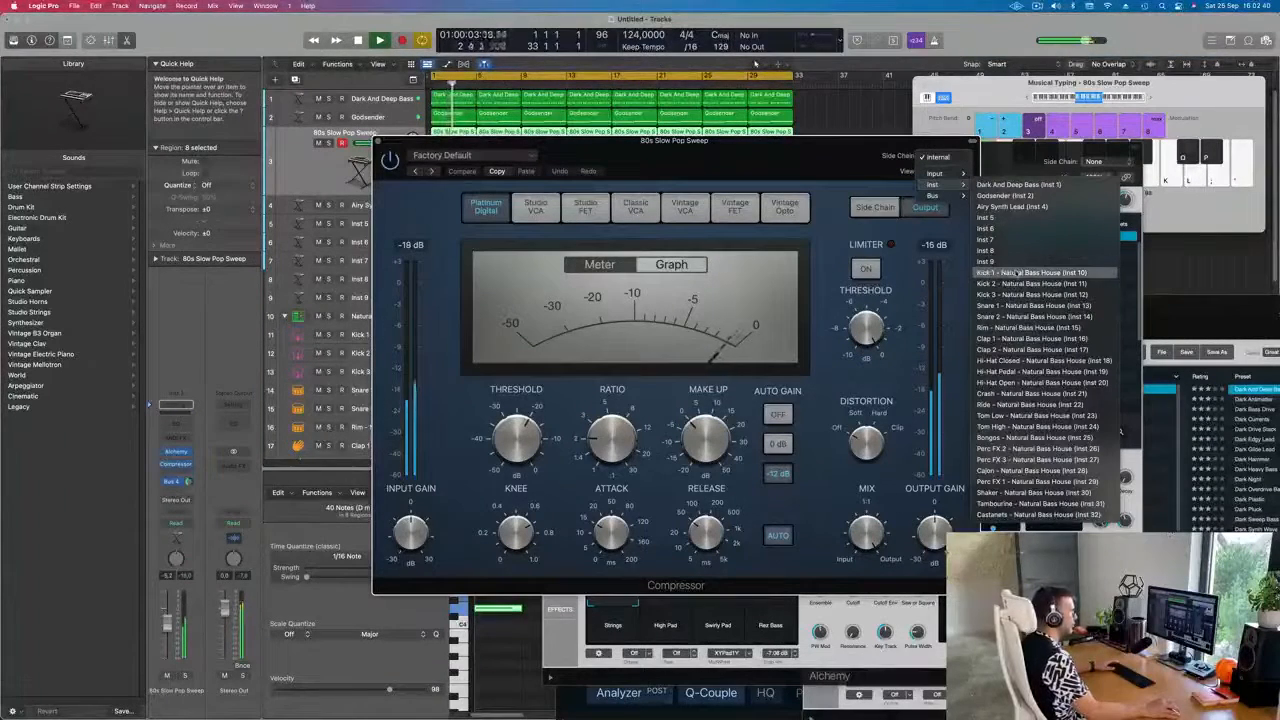
drag(839, 176, 937, 173)
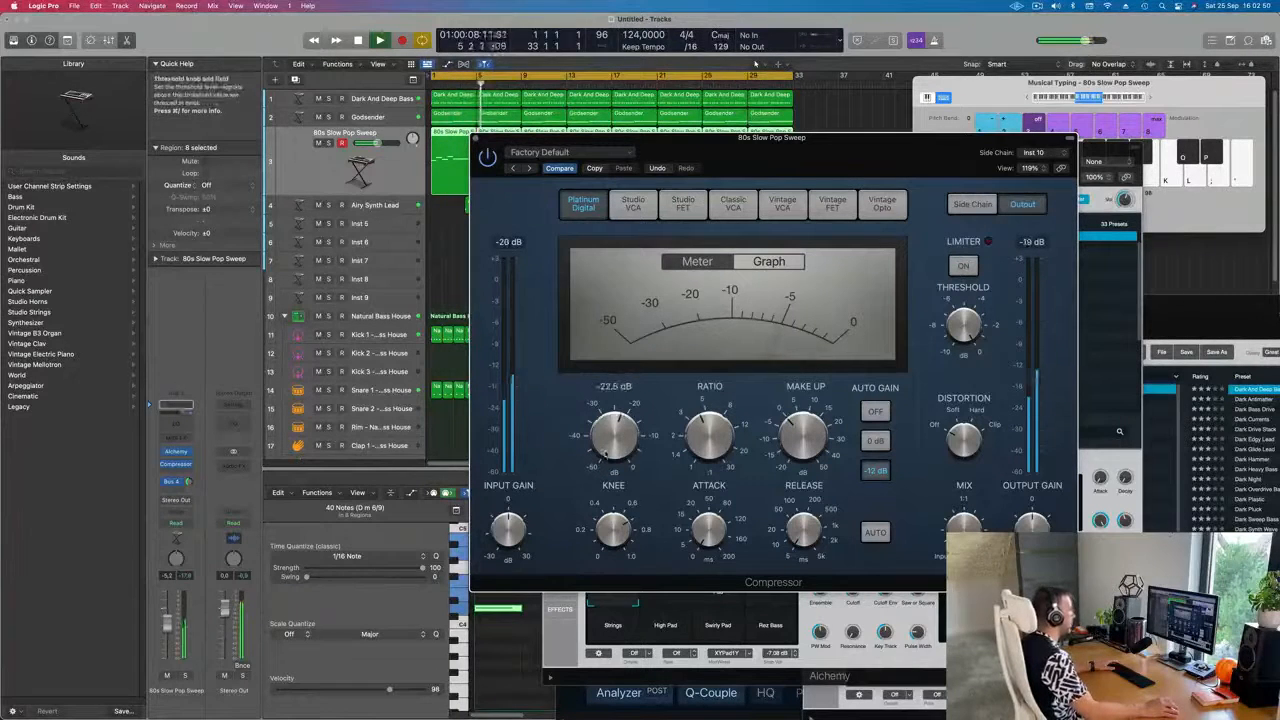
drag(845, 159, 896, 139)
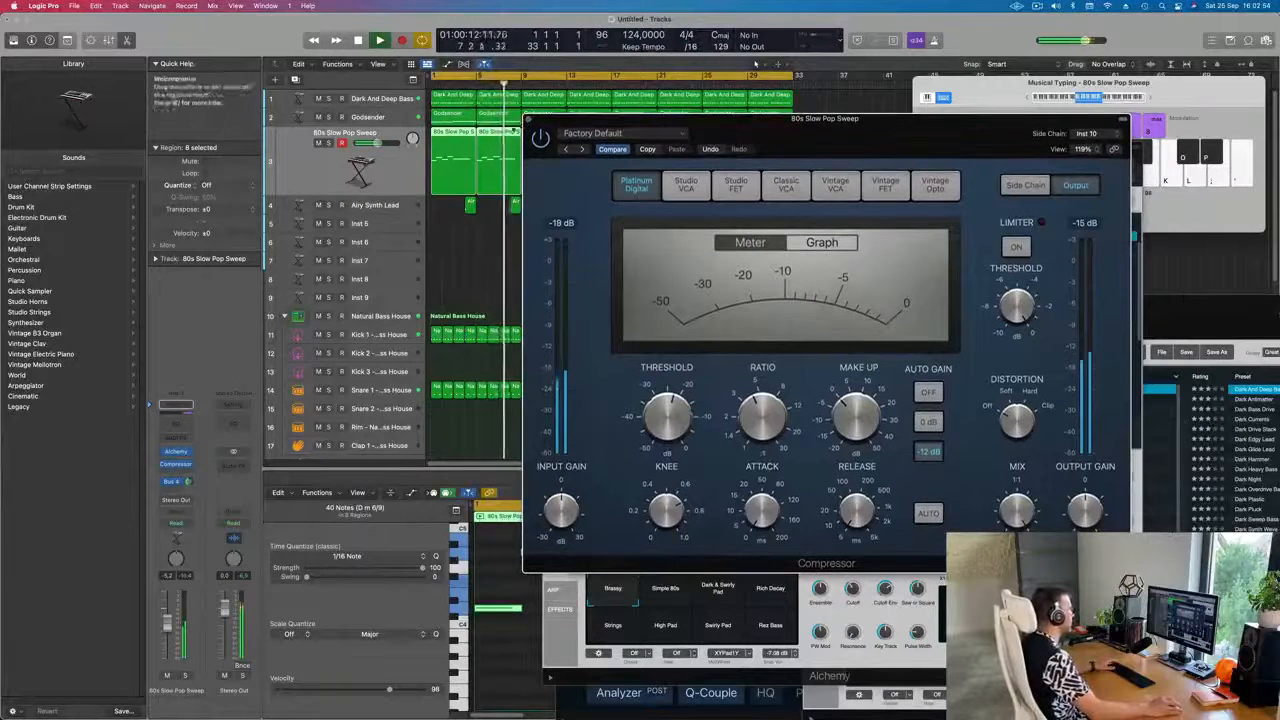
Select the Dark And Deep Bass track, show the mixer and close the plug-in windows covering its channels
click(406, 101)
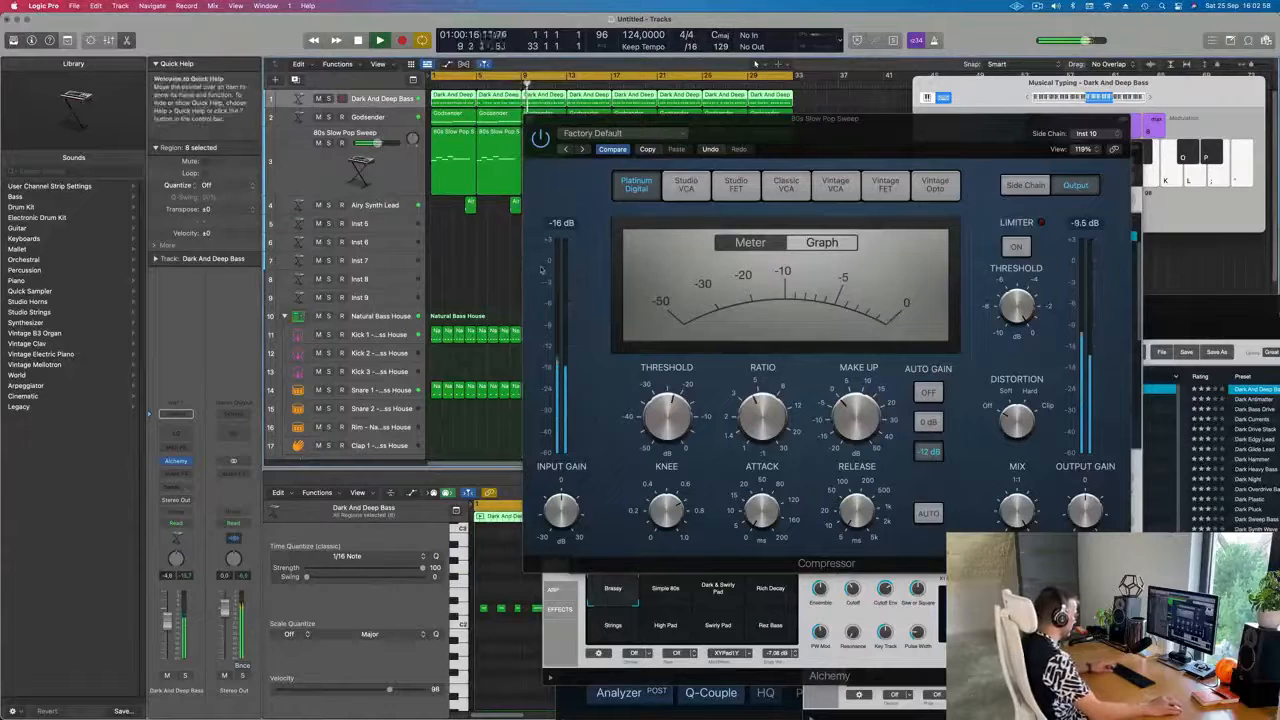
key(super+k)
click(530, 119)
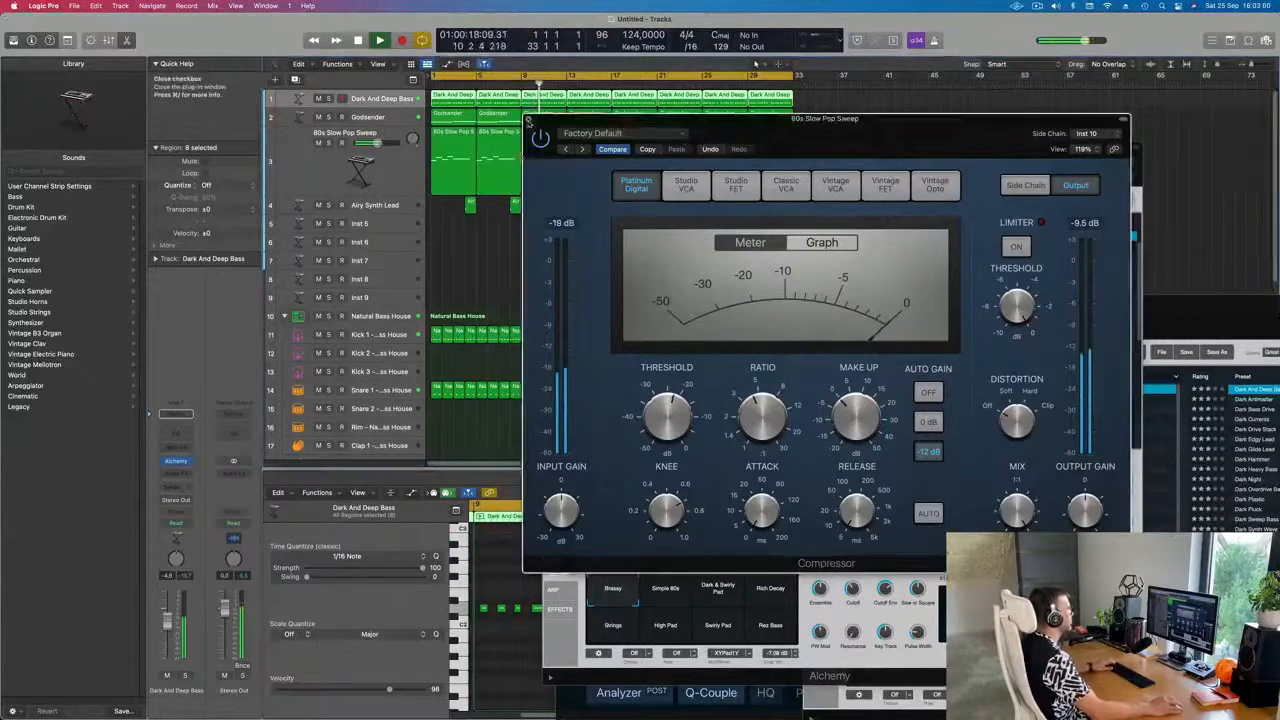
key(x)
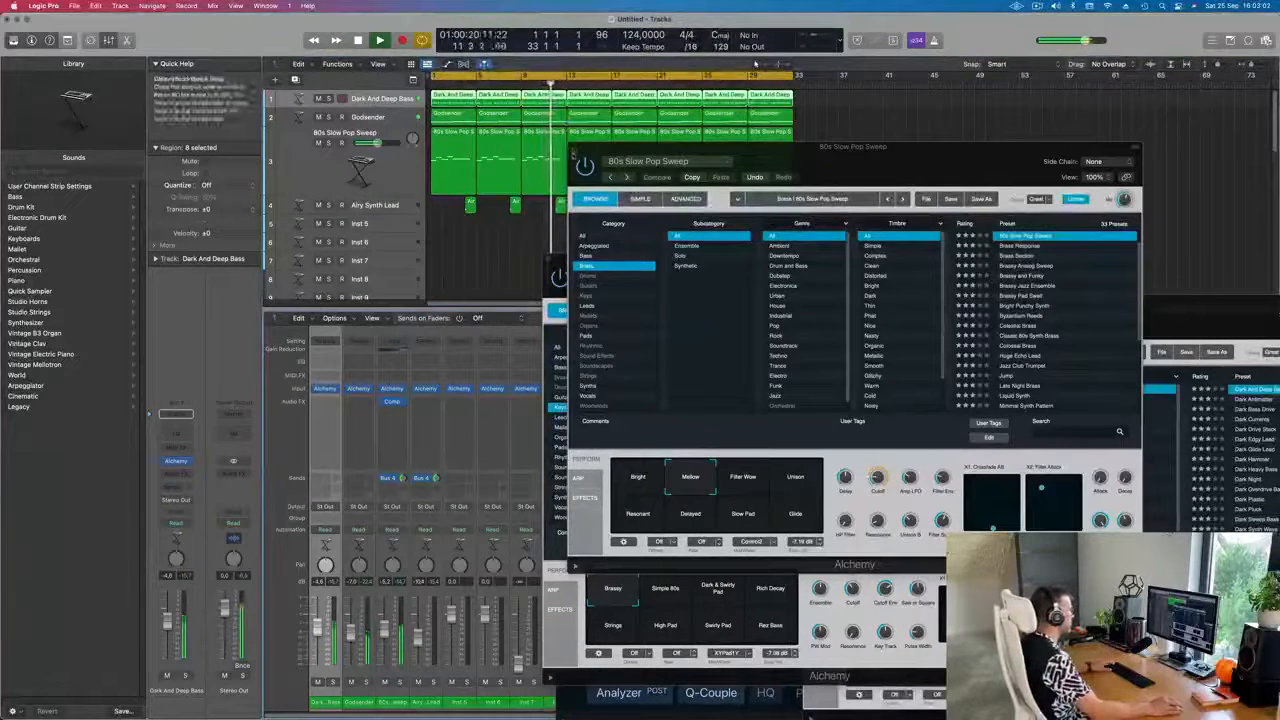
click(574, 148)
click(549, 260)
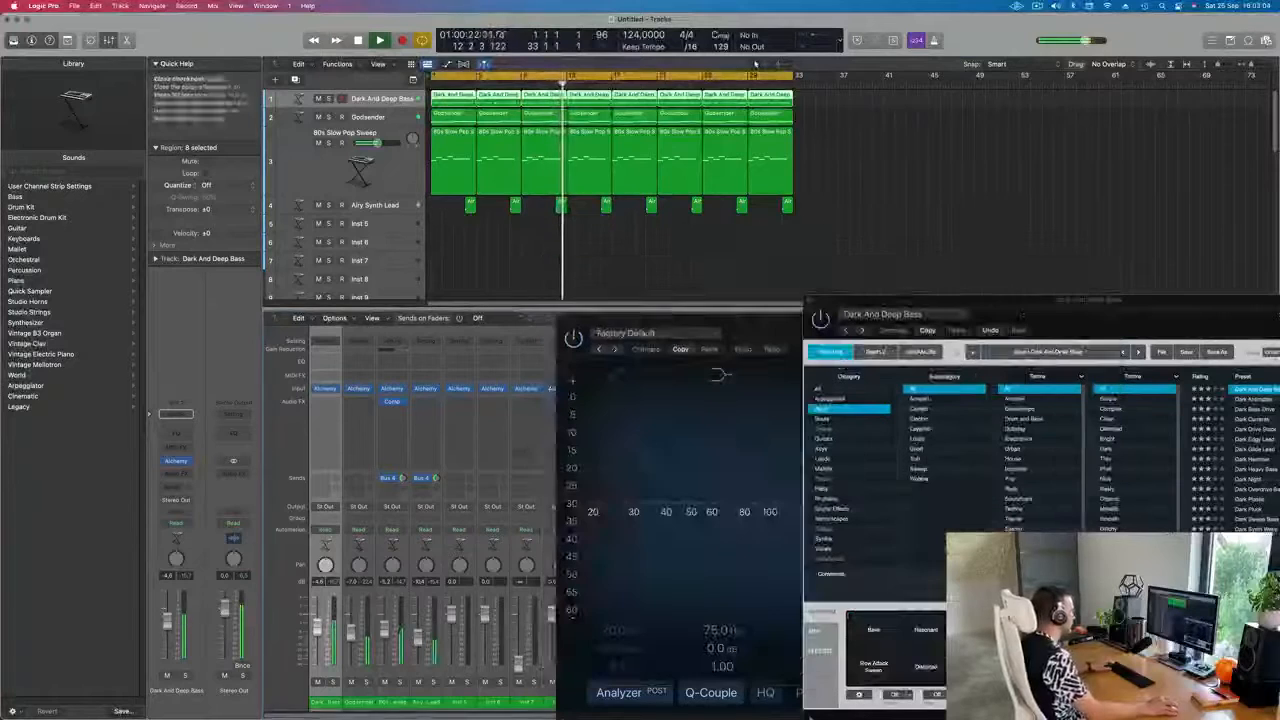
click(562, 315)
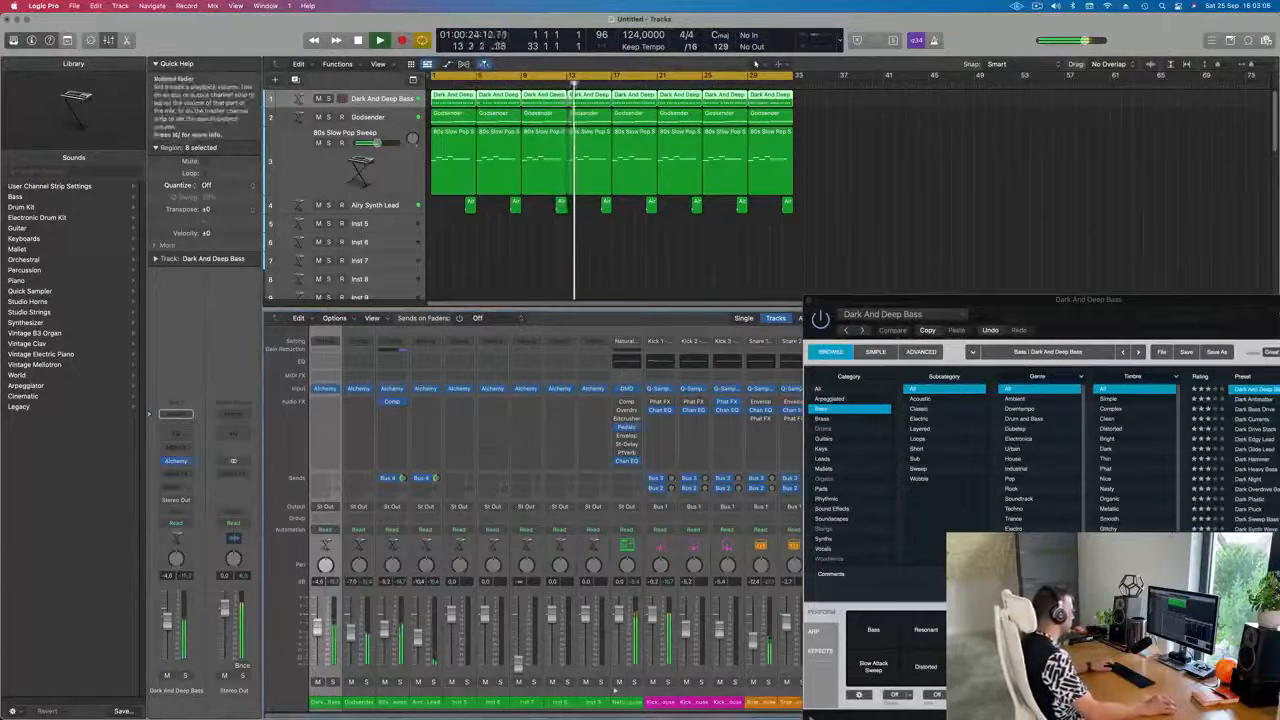
Copy the side-chained Compressor from the 80s Slow Pop Sweep channel to Dark And Deep Bass and restart playback
key(Return)
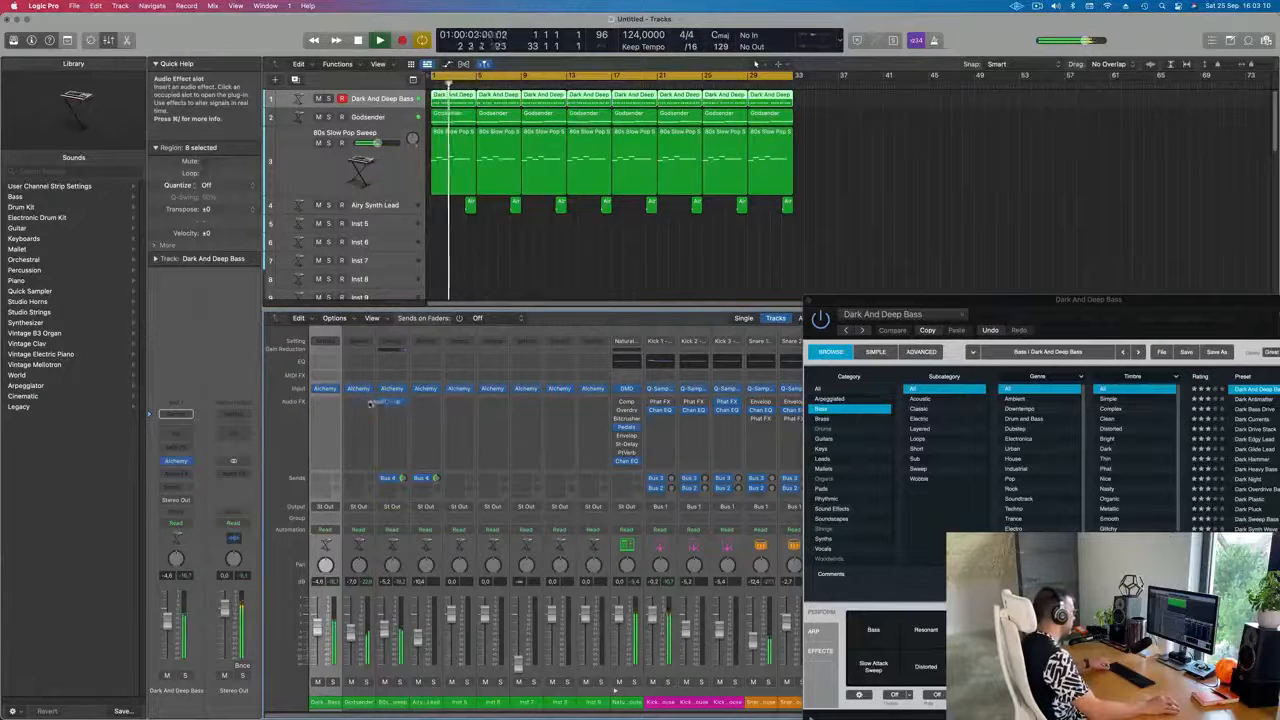
drag(334, 407, 334, 406)
key(Return)
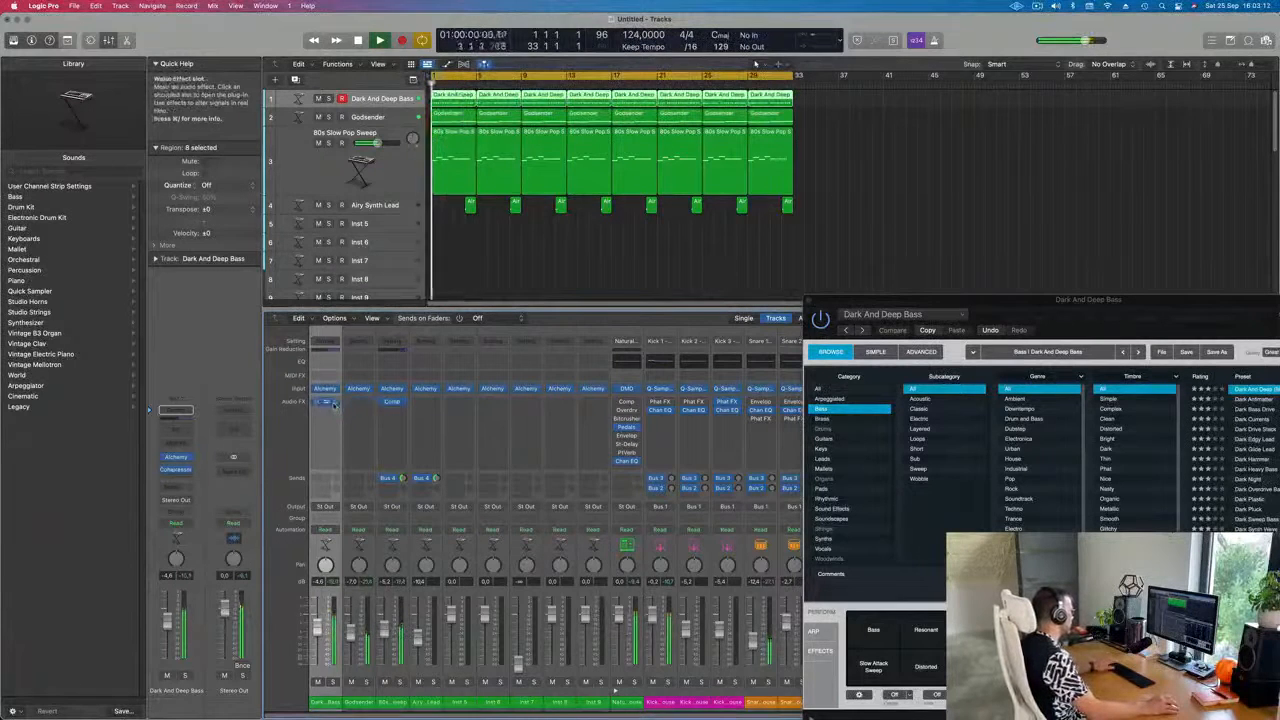
Turn off auto release in the Dark And Deep Bass compressor, lower the channel's volume slightly and close the compressor
click(325, 402)
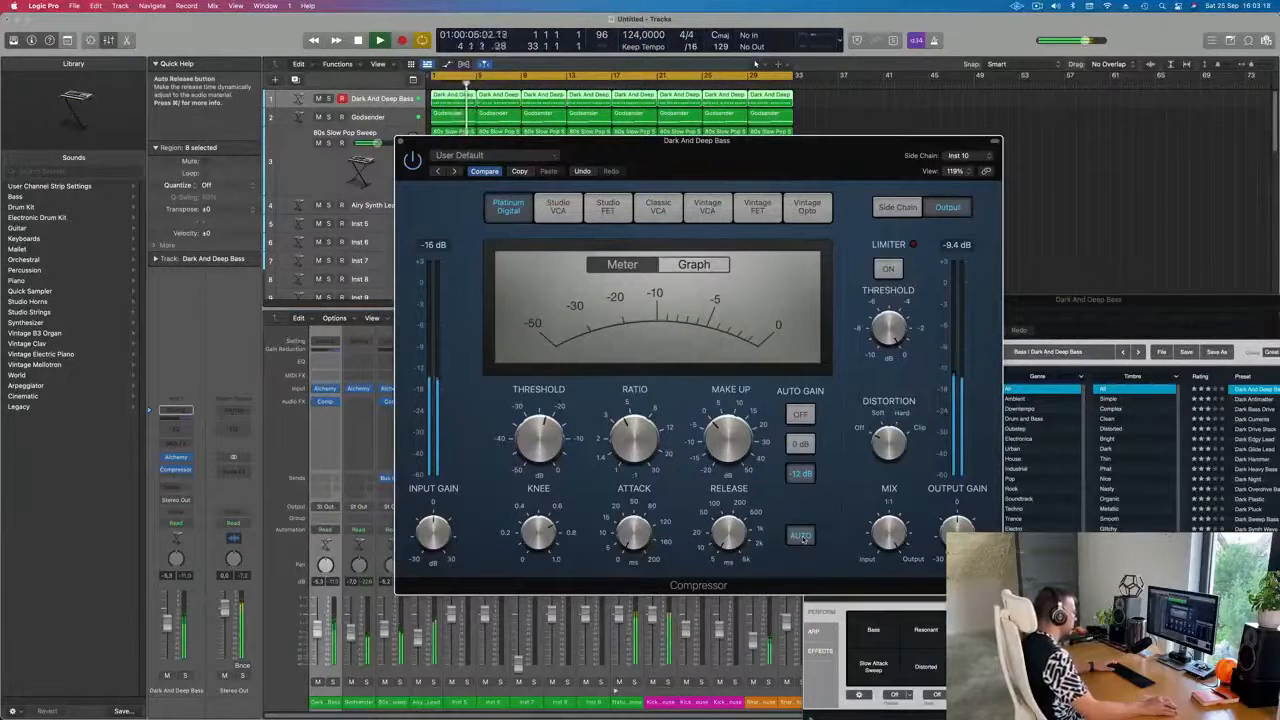
click(803, 539)
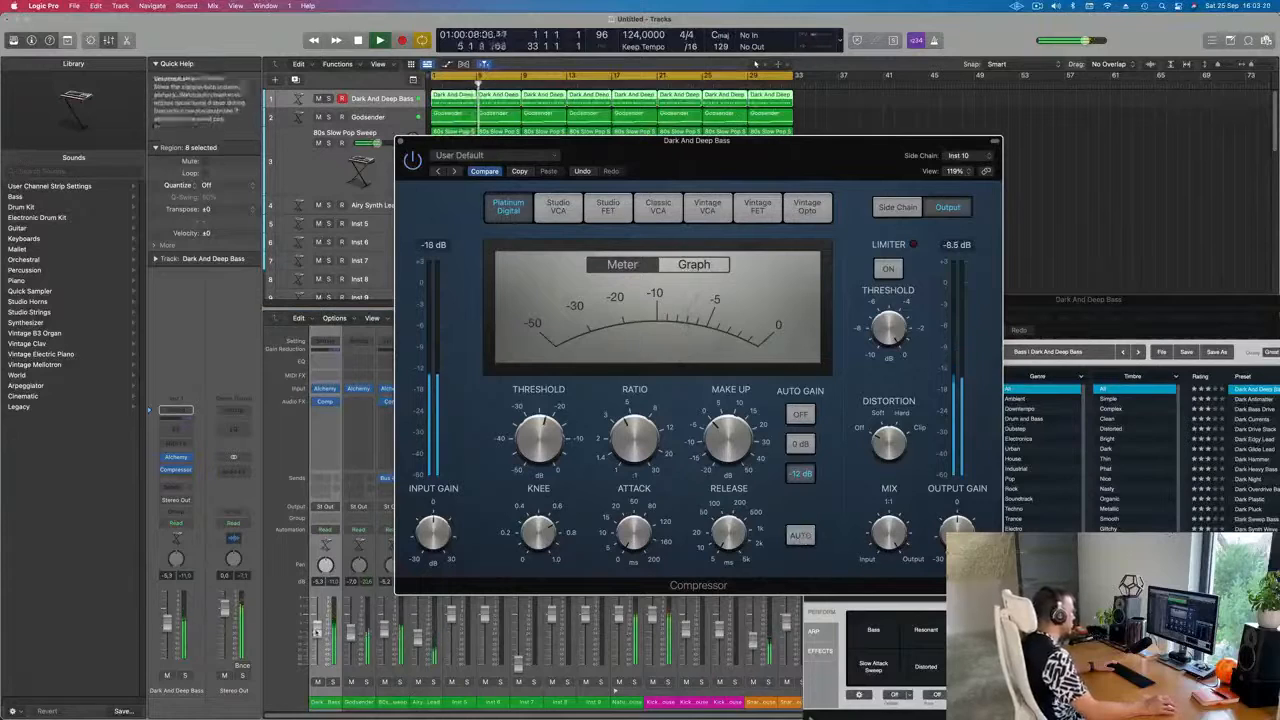
drag(317, 630, 317, 632)
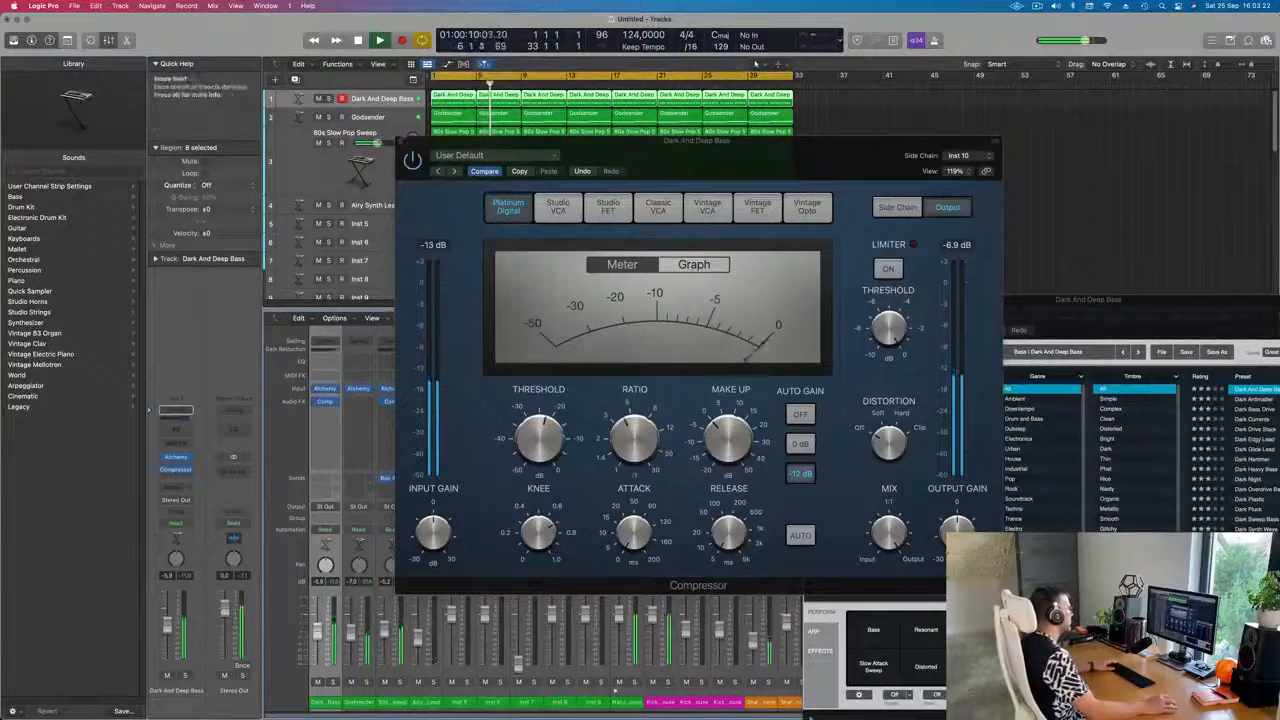
key(super+w)
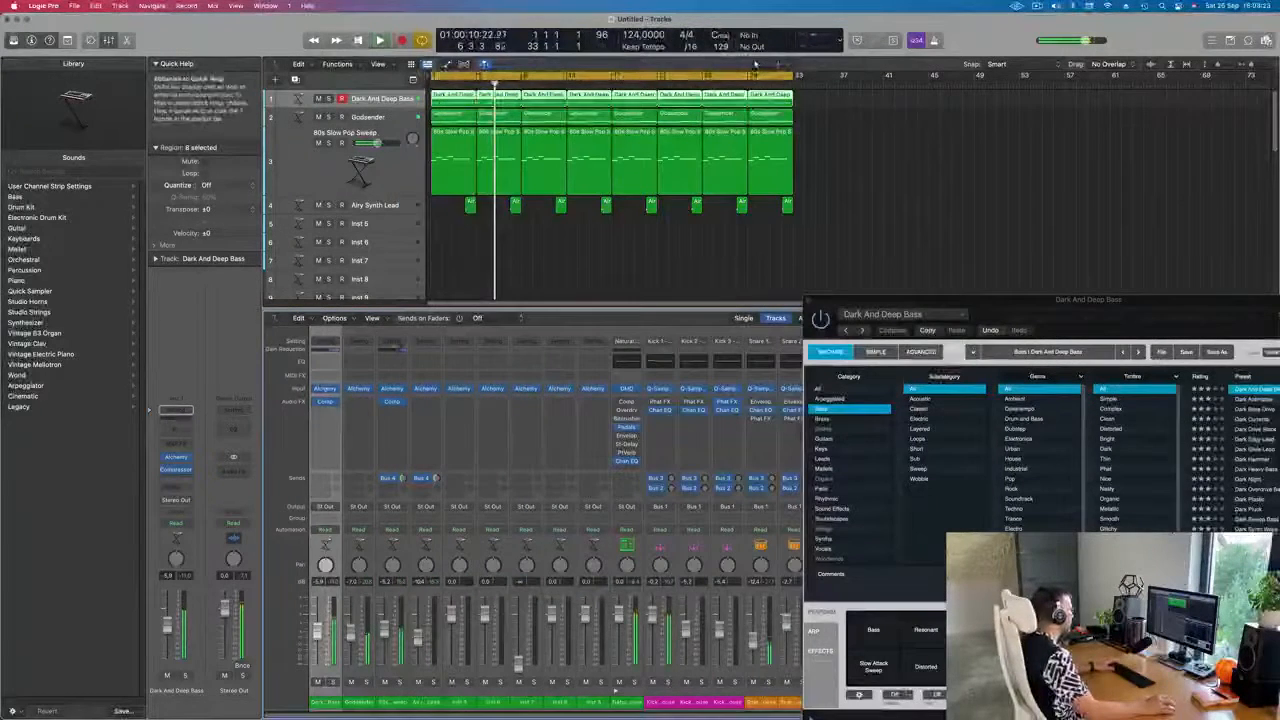
Adjust the Cutoff of Dark And Deep Bass in Alchemy and raise the channel's volume to about -4.9 dB
click(326, 389)
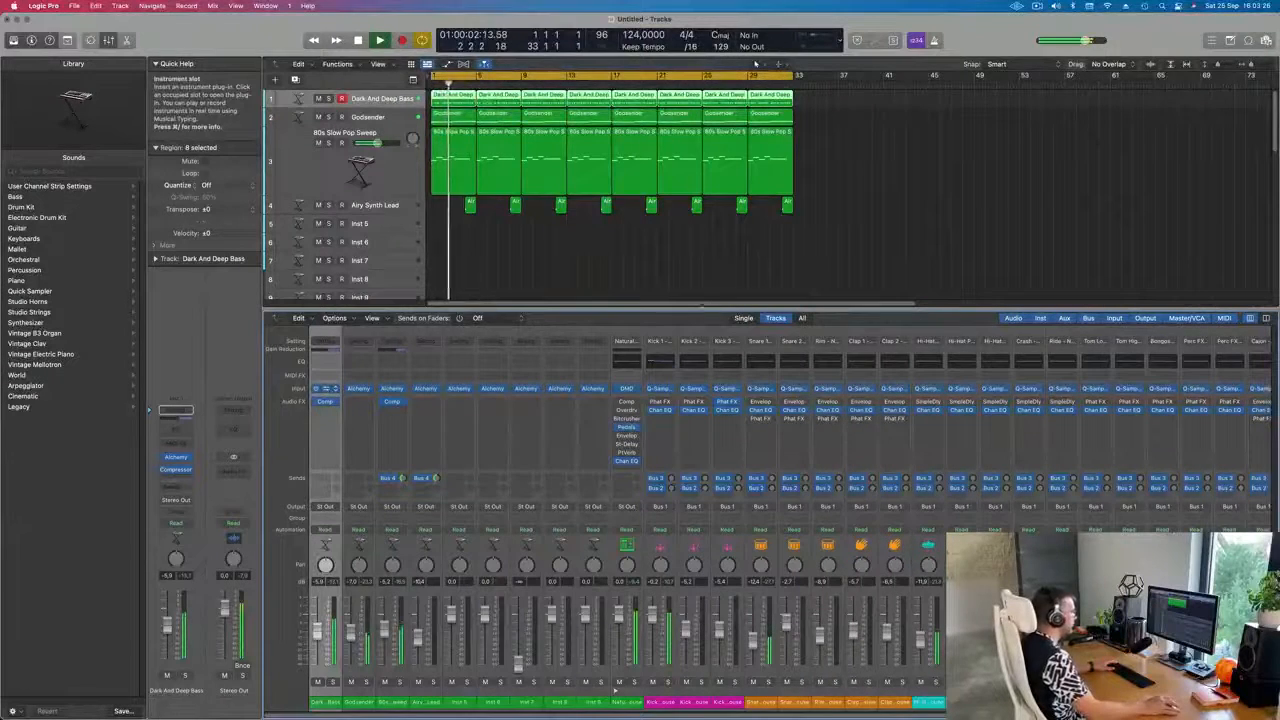
click(326, 389)
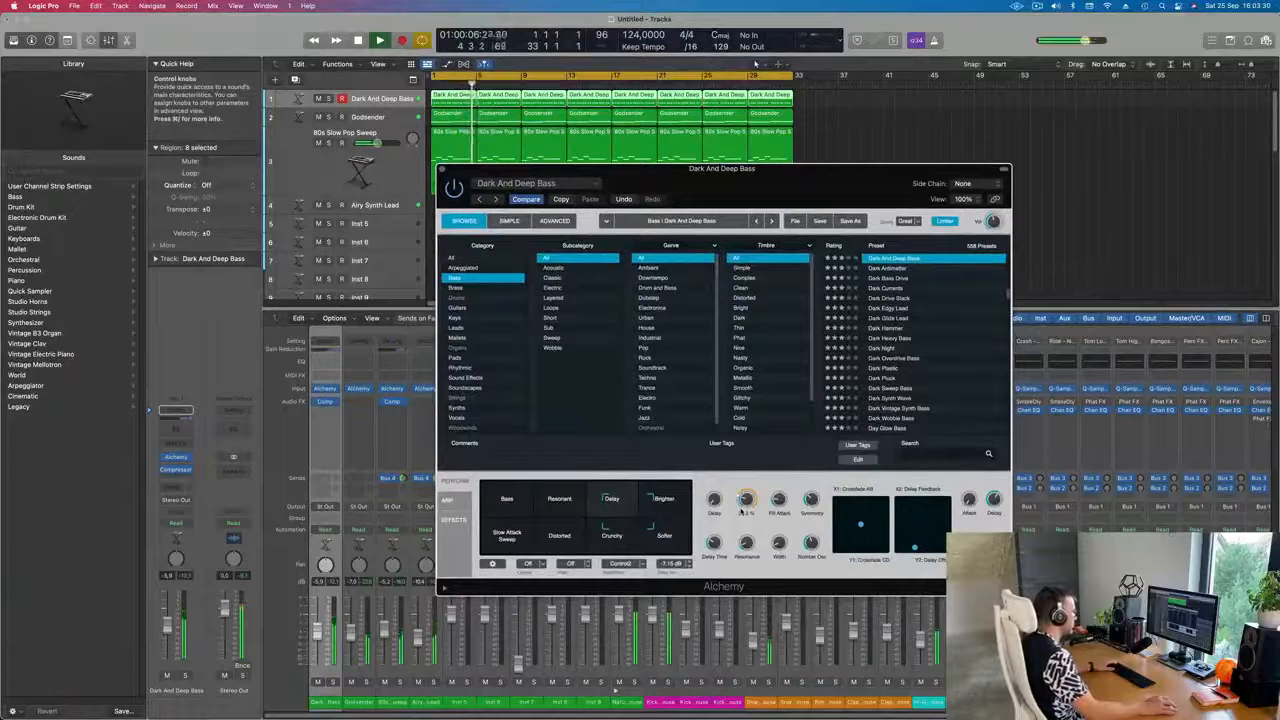
key(Return)
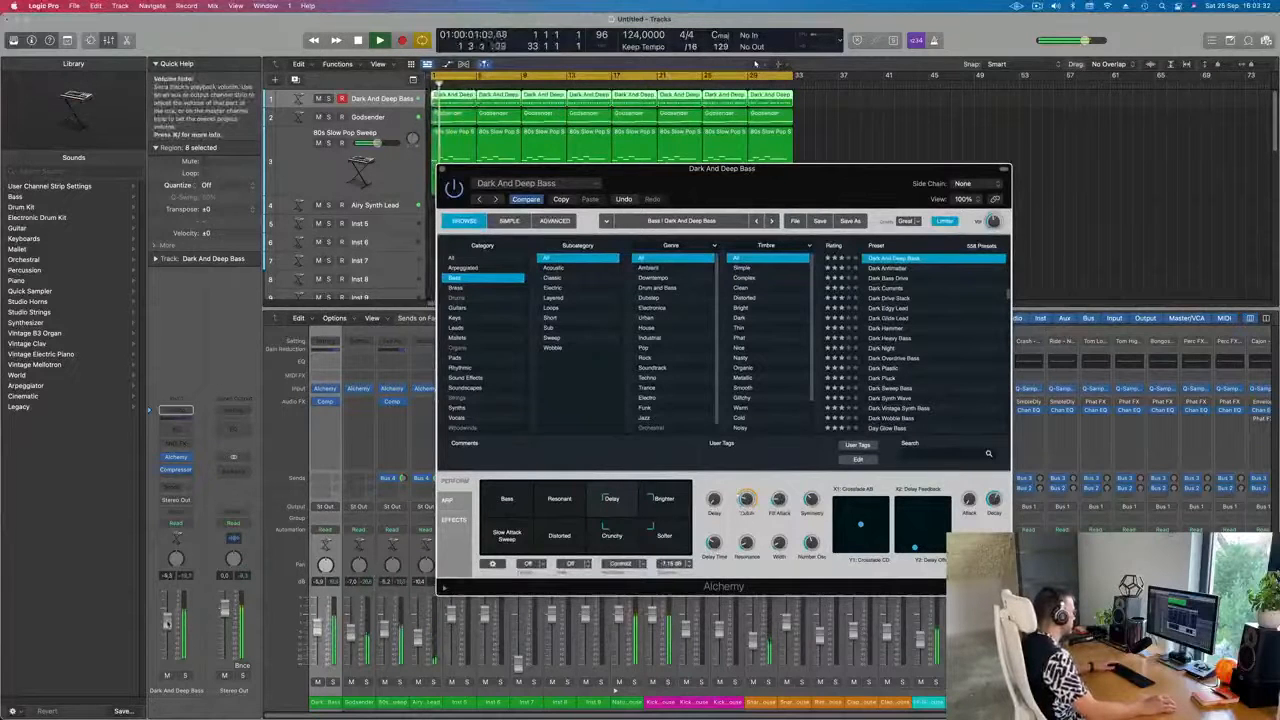
drag(168, 629, 168, 624)
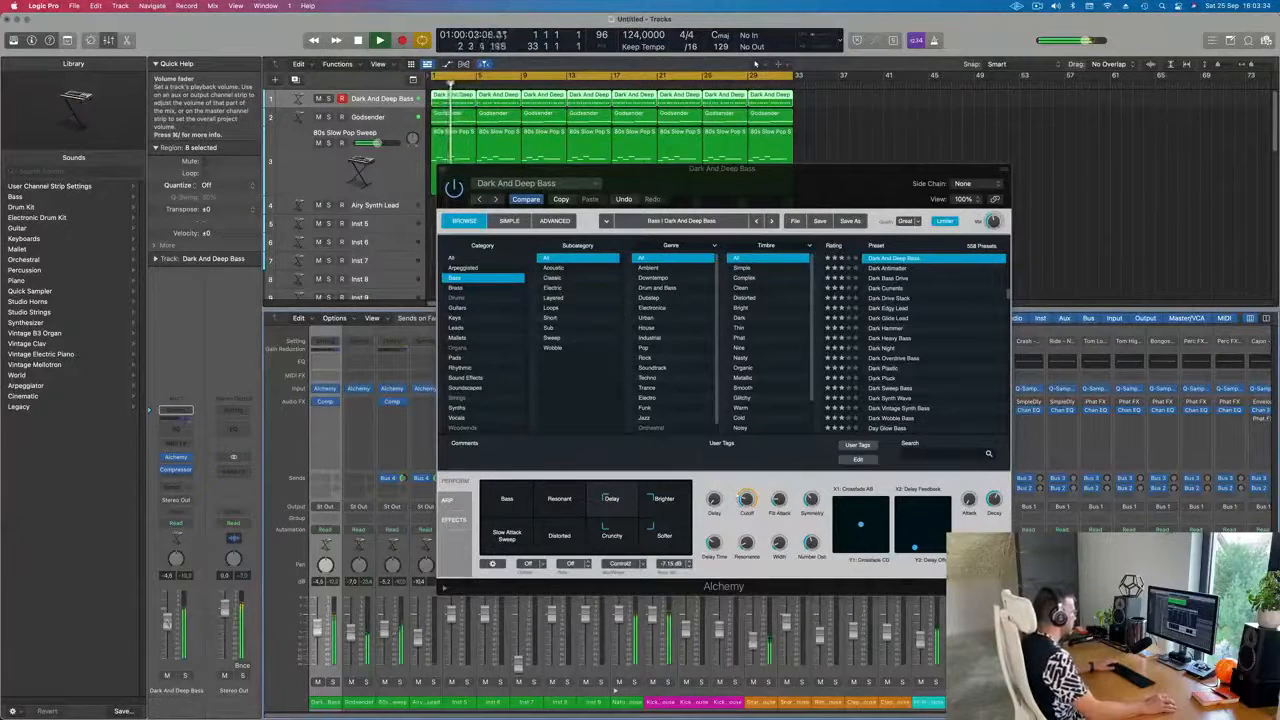
click(443, 169)
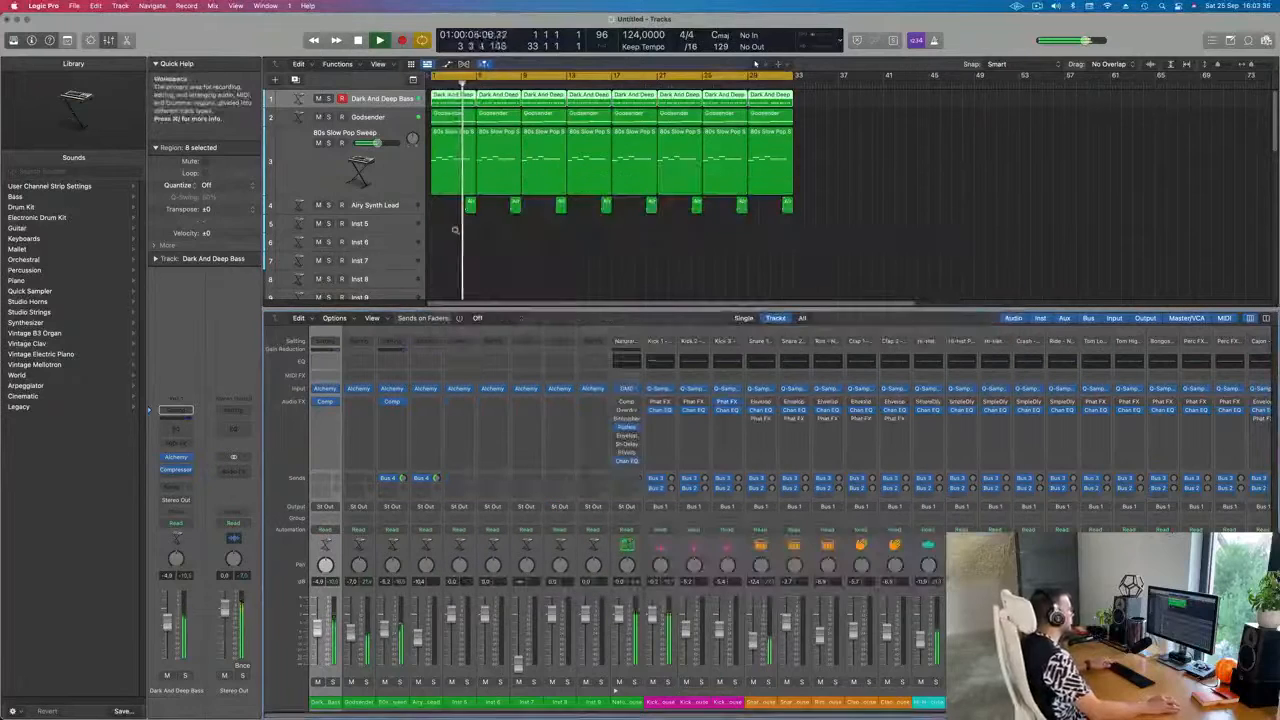
Open Alchemy on the empty Inst 5 track while the loop replays, and reselect the 80s Slow Pop Sweep track
key(super+Left)
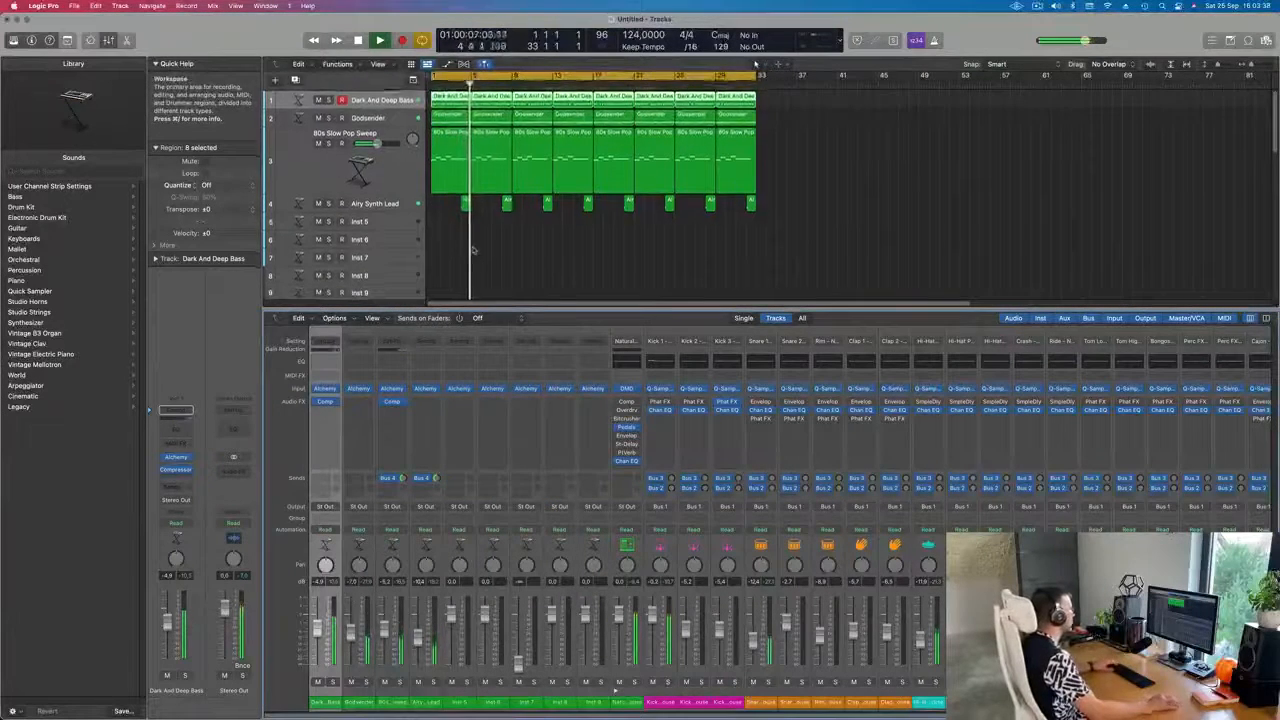
click(437, 158)
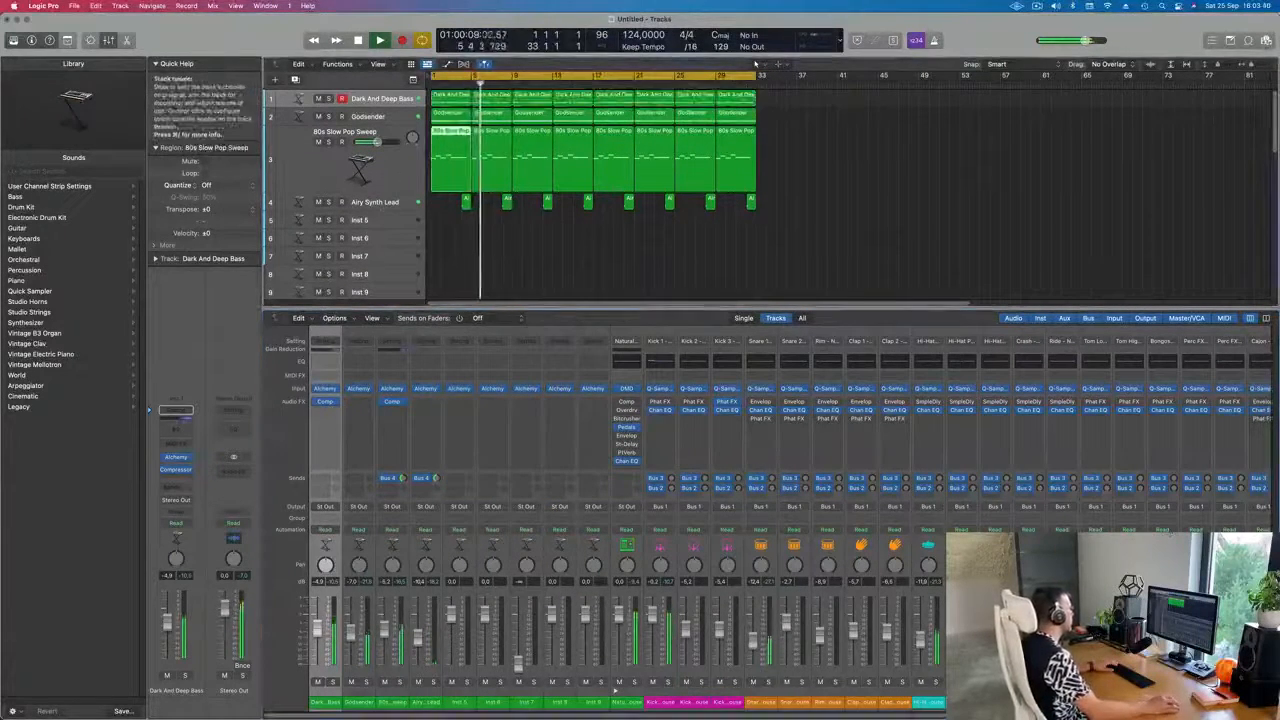
click(387, 217)
key(Return)
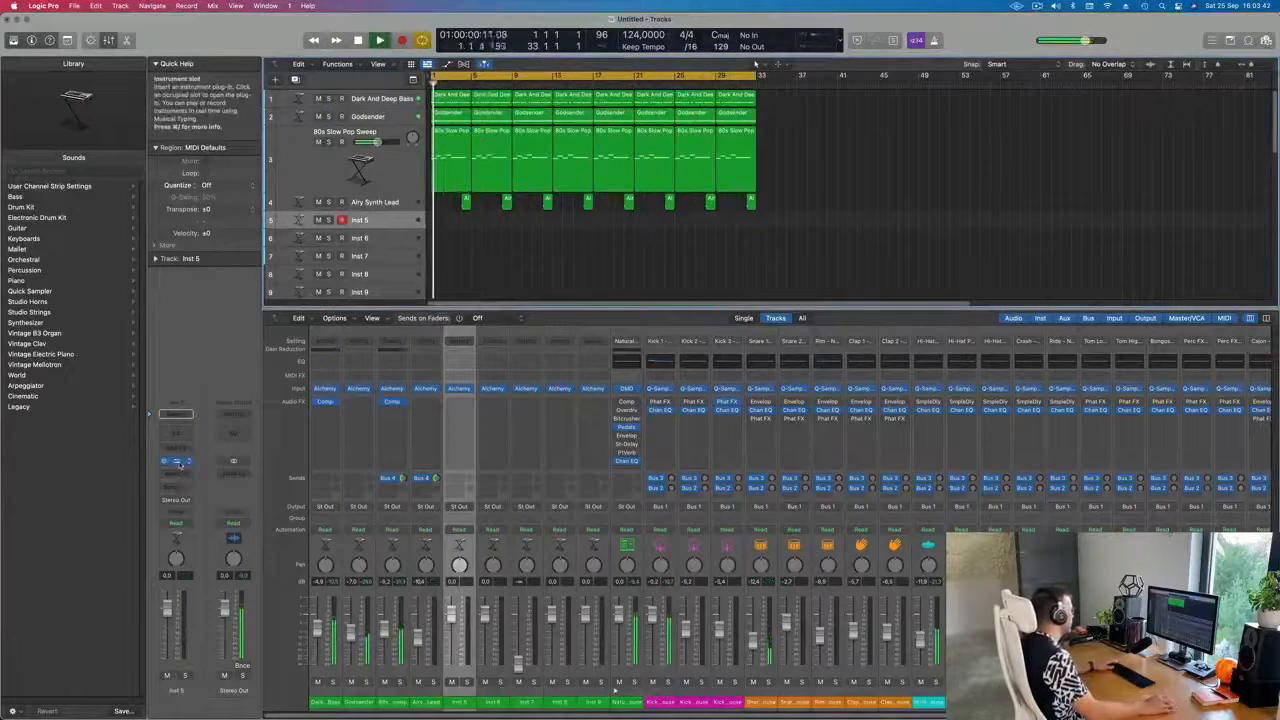
click(180, 463)
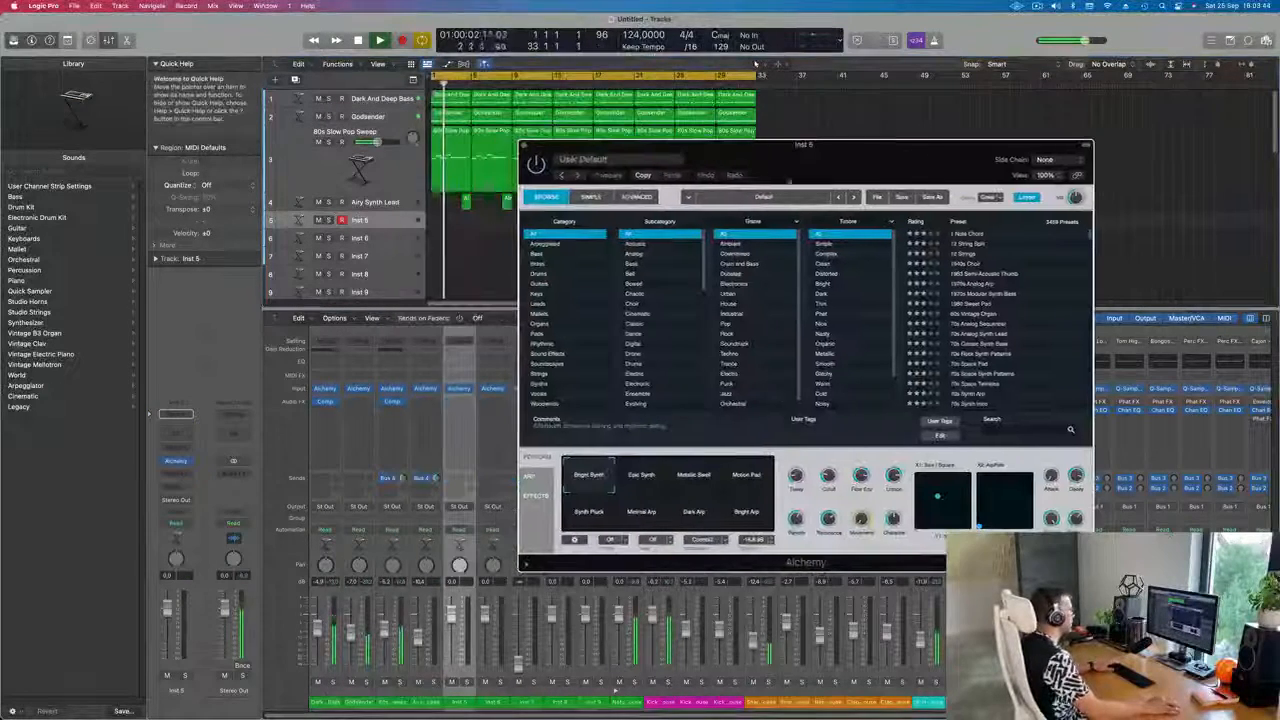
click(409, 163)
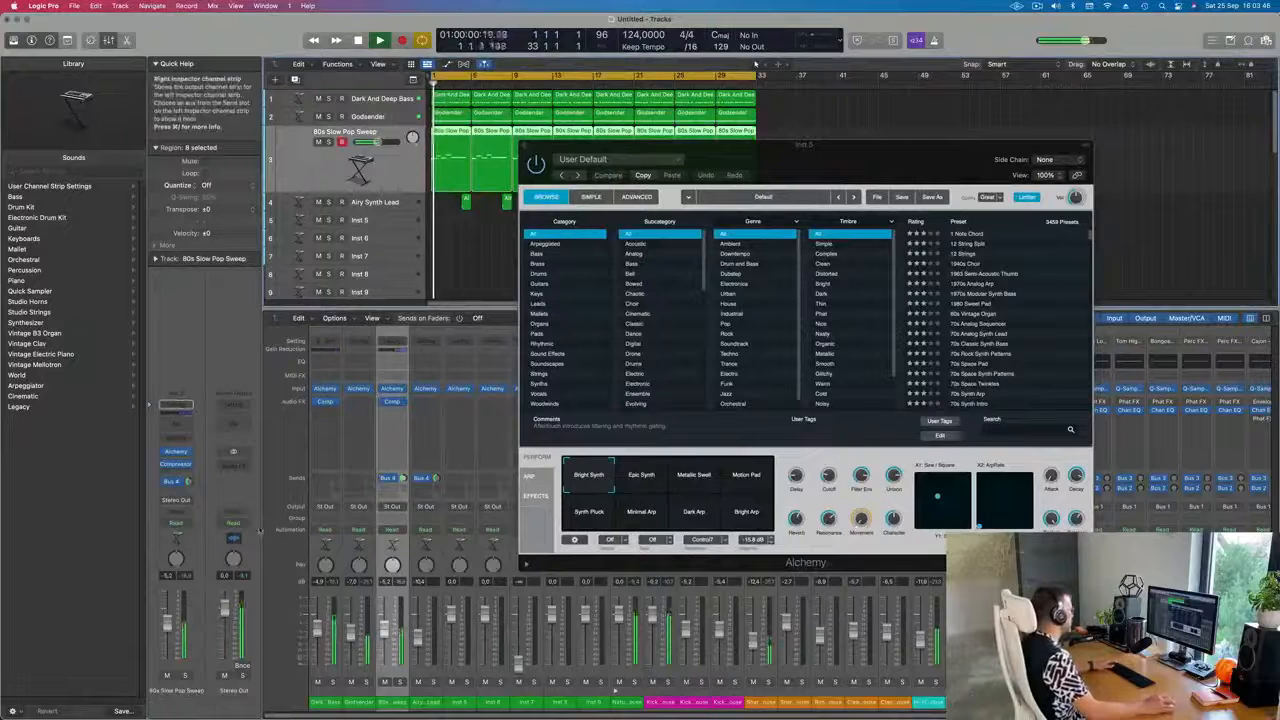
Load the 70s Space Pad preset from the Pads category into Alchemy on the Inst 5 track
click(176, 455)
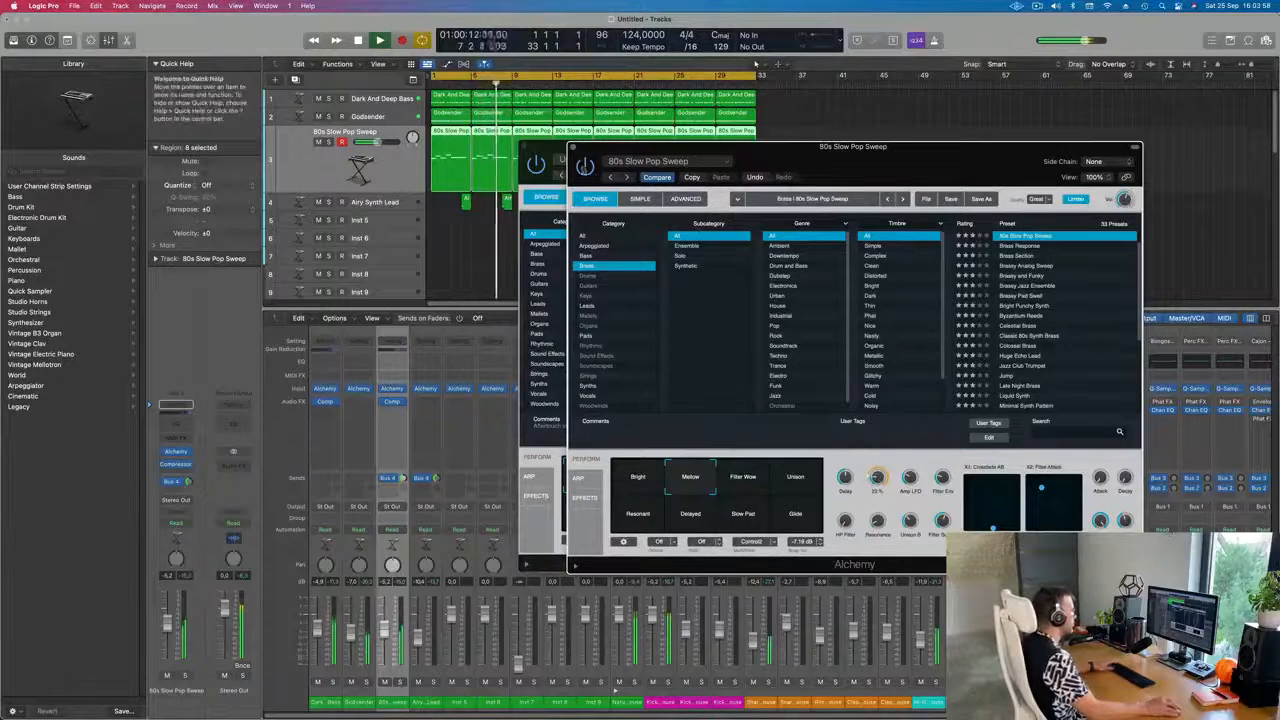
click(573, 147)
drag(663, 152, 583, 152)
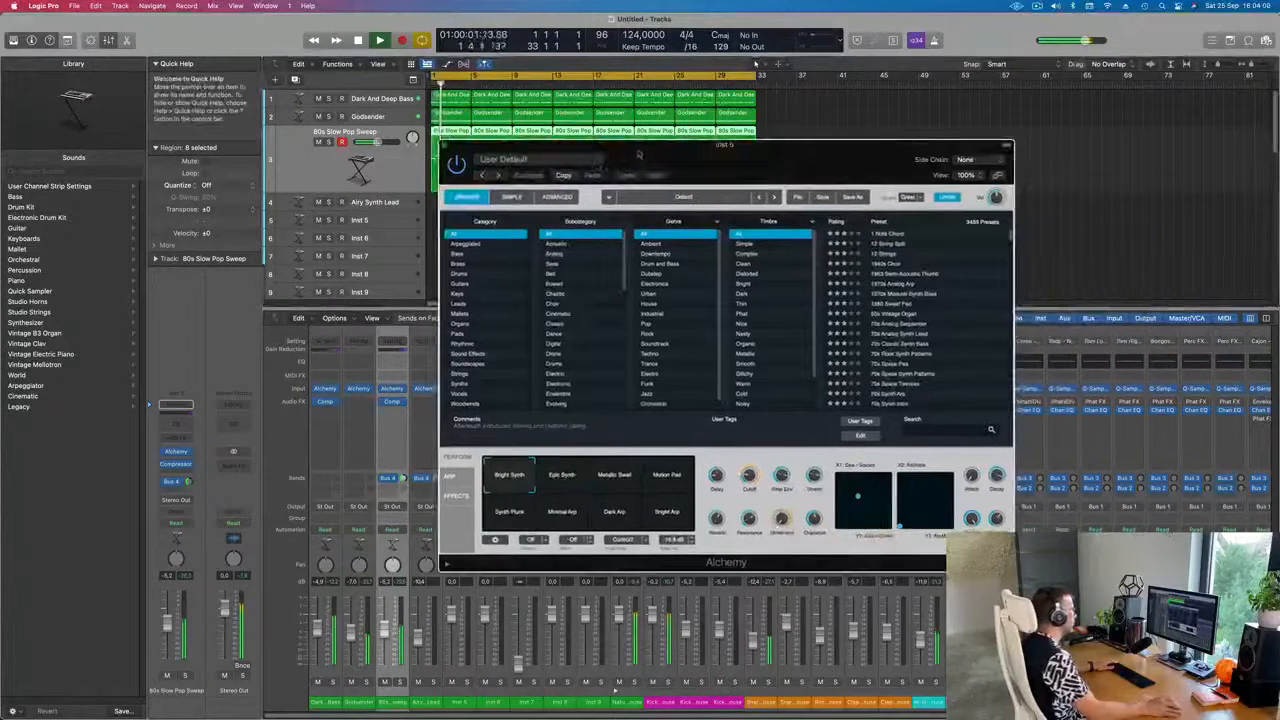
click(457, 336)
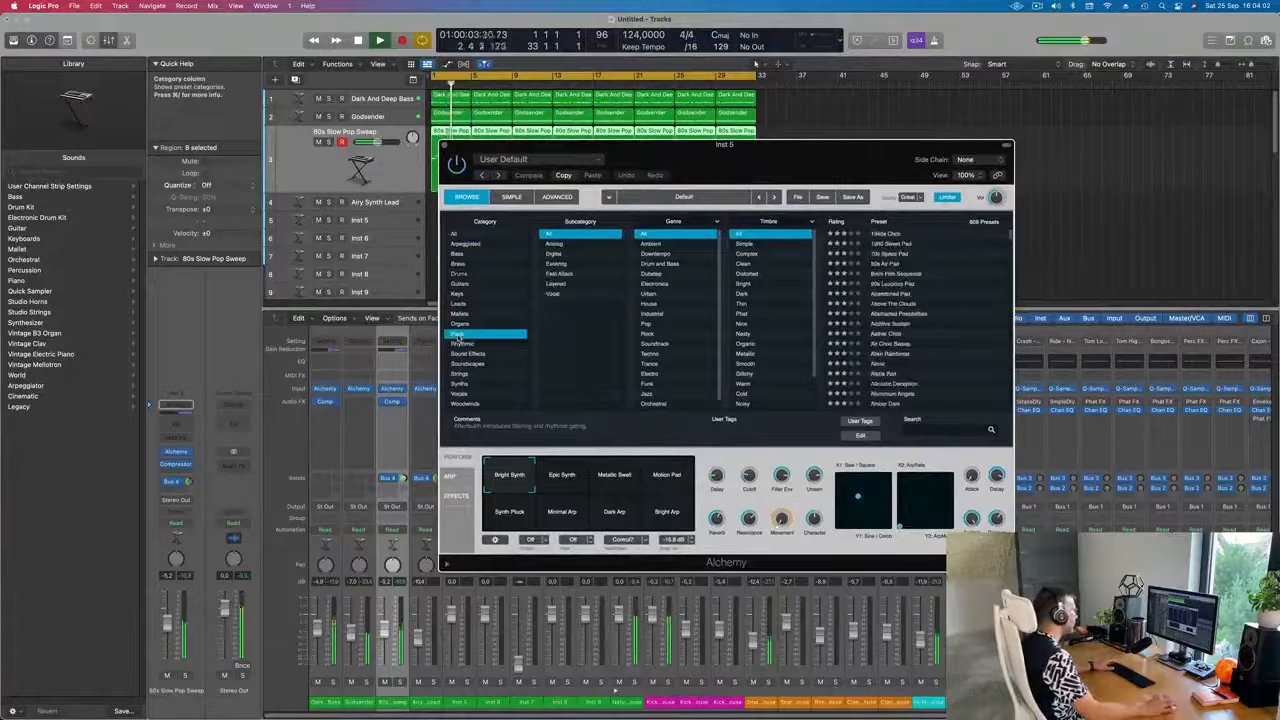
click(880, 255)
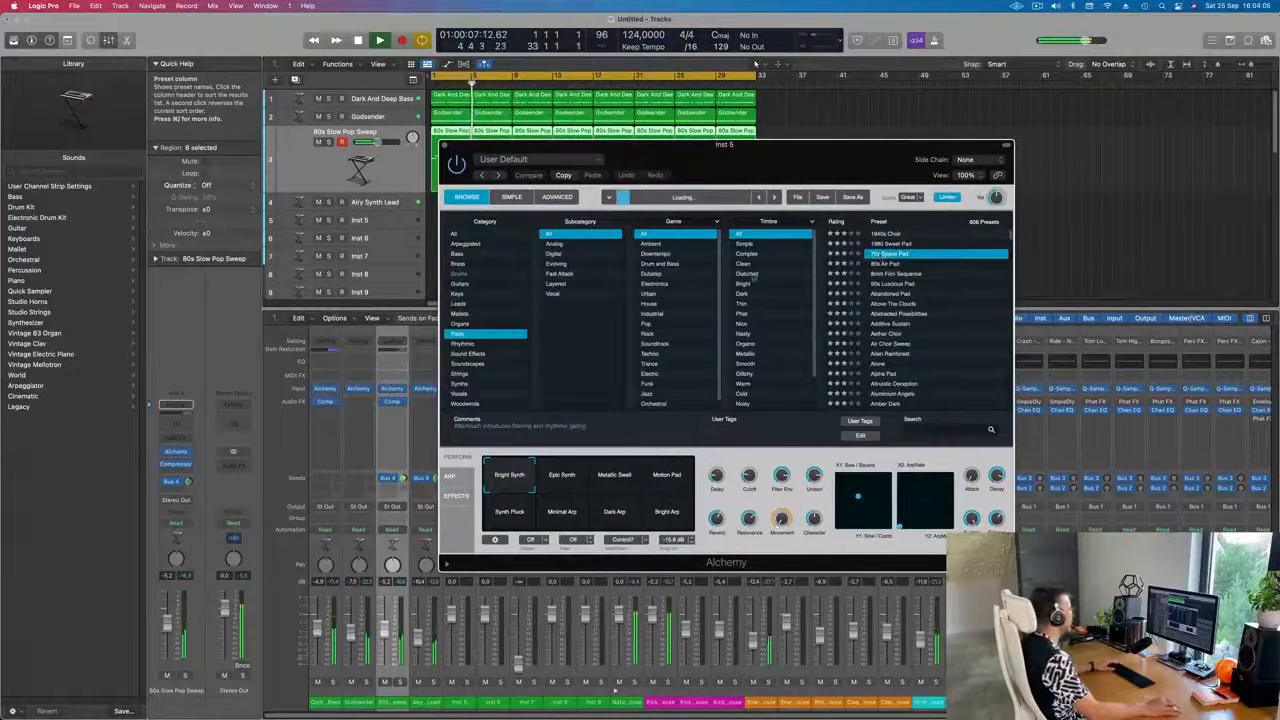
Show the Musical Typing keyboard and select the 70s Space Pad track for playing, keeping its Alchemy window clear of the track list
drag(847, 160, 844, 158)
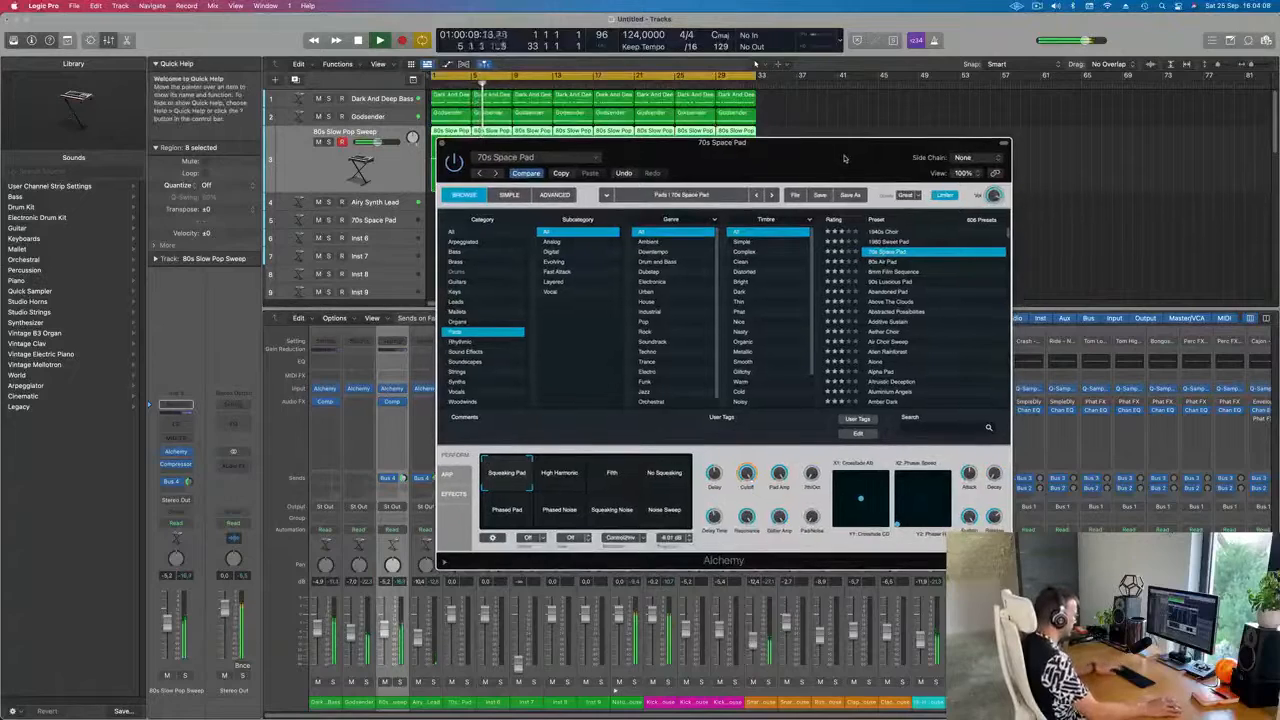
key(super+k)
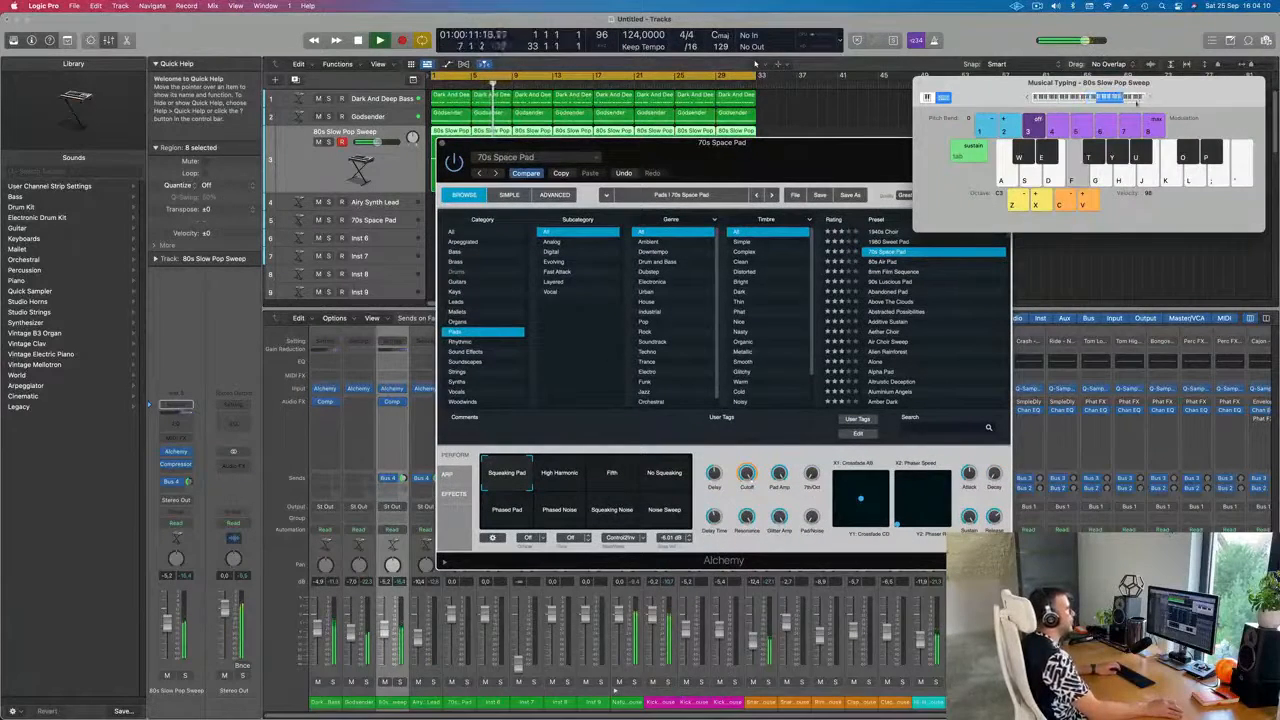
drag(843, 148, 796, 171)
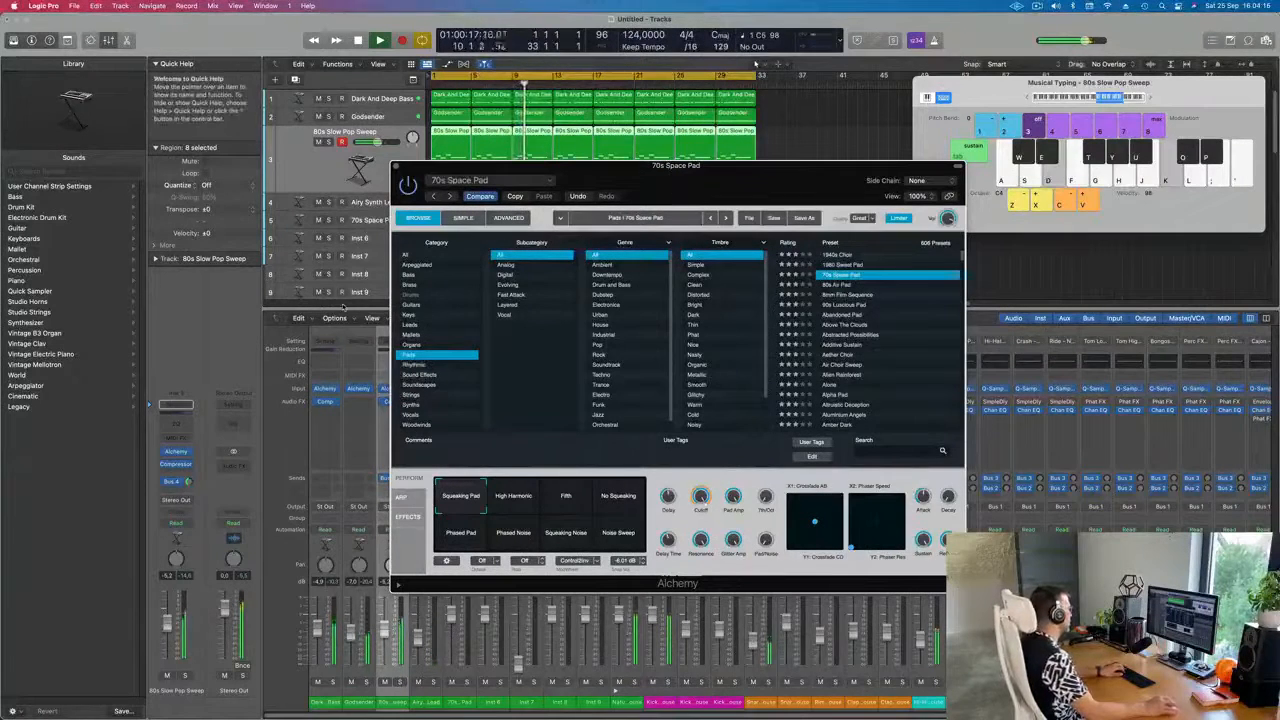
drag(689, 168, 895, 277)
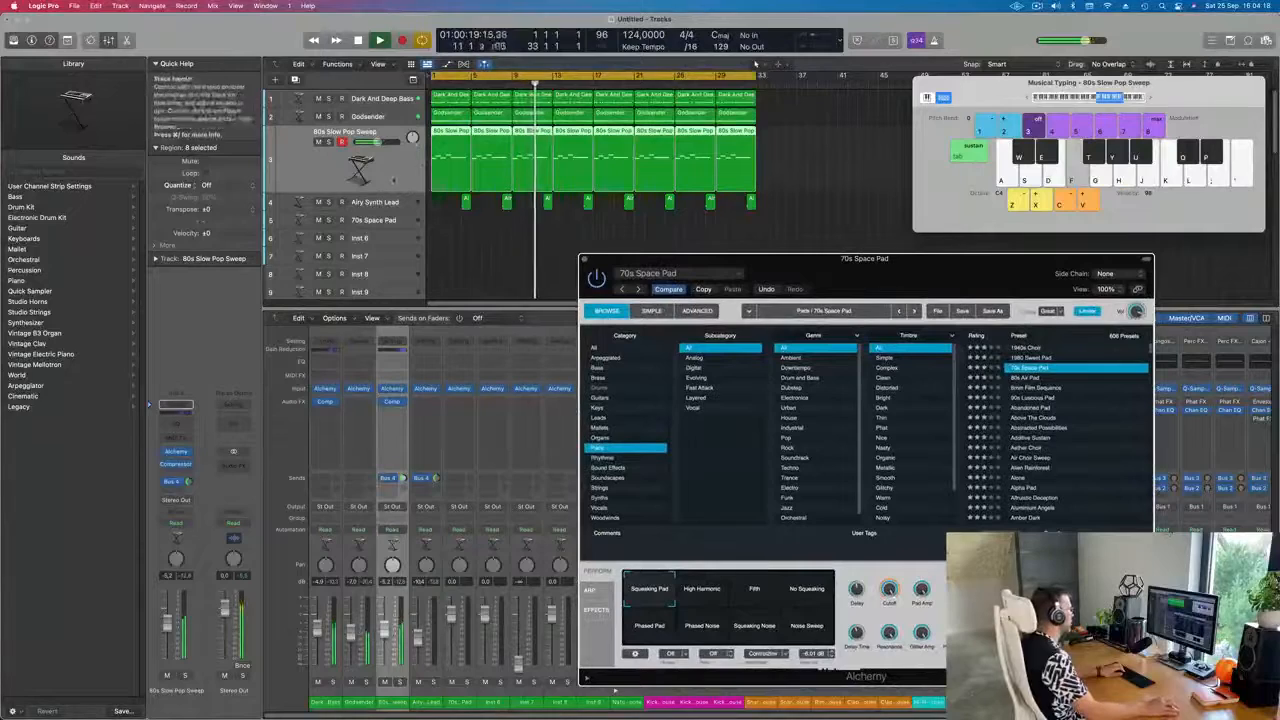
click(390, 226)
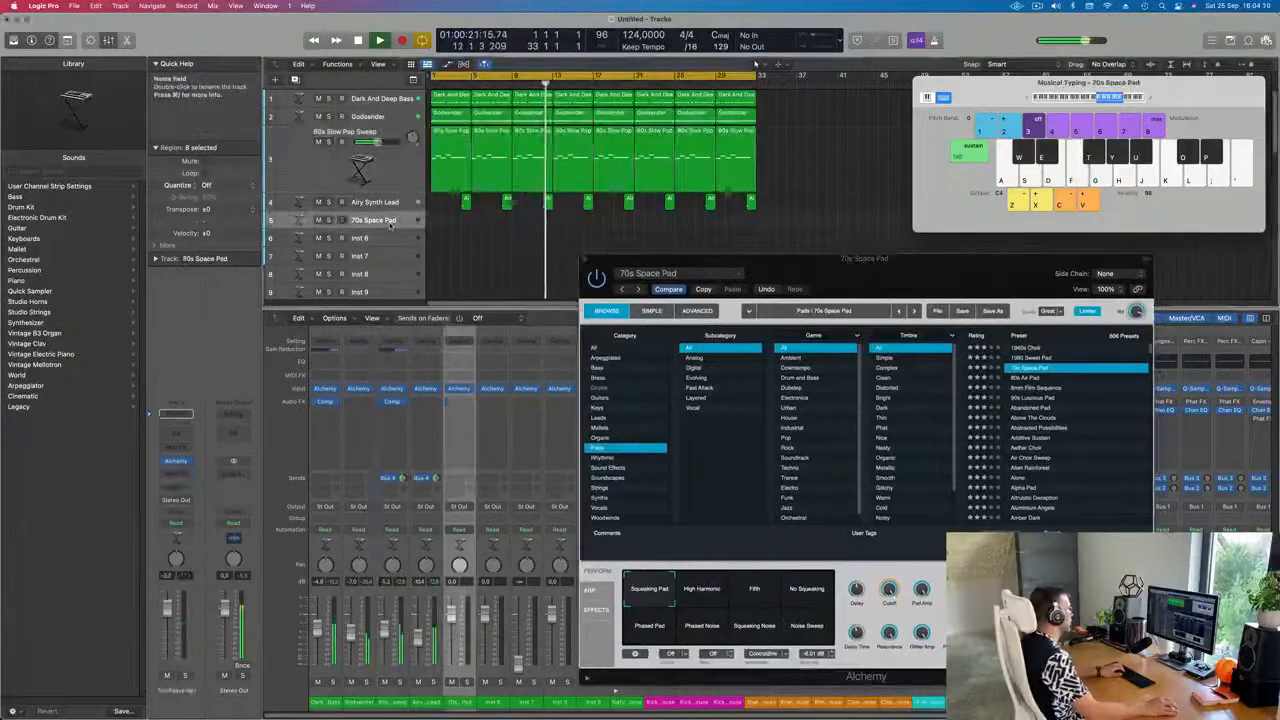
drag(876, 263, 688, 182)
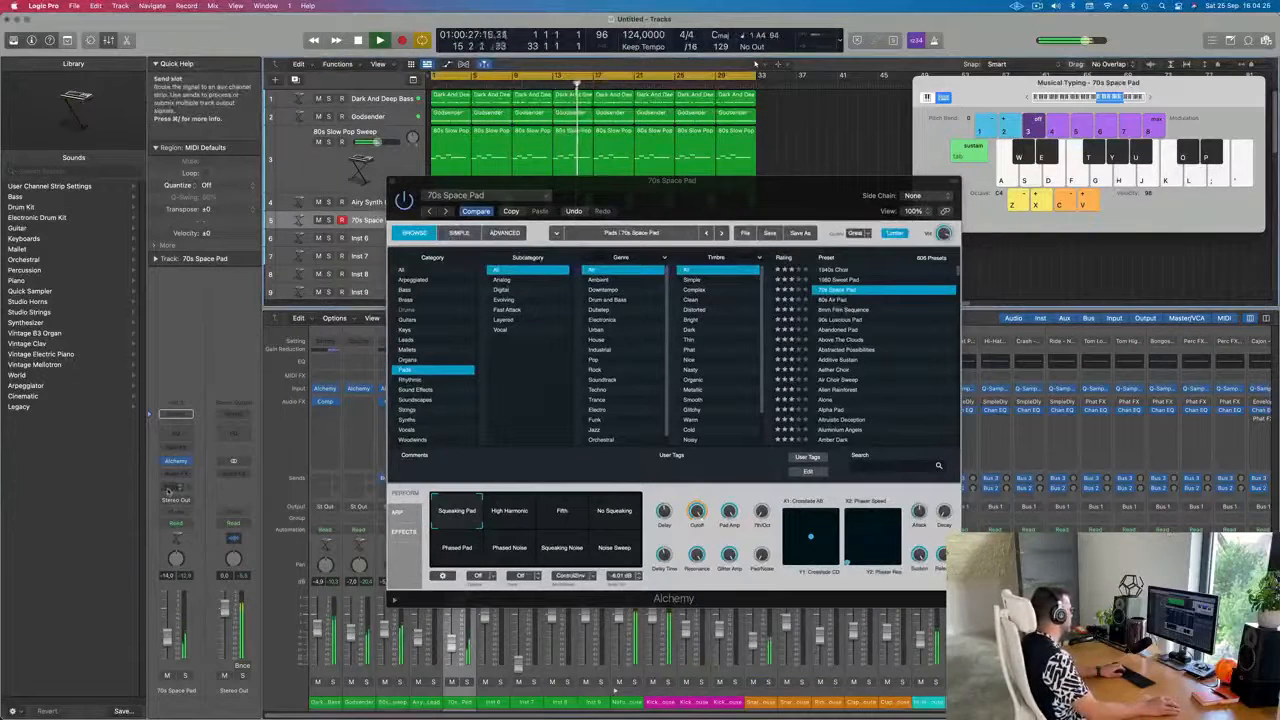
Add a send on the 70s Space Pad channel and route it to Bus 4 (Aux 4) instead of the Reverb bus
click(175, 413)
mouse_move(178, 503)
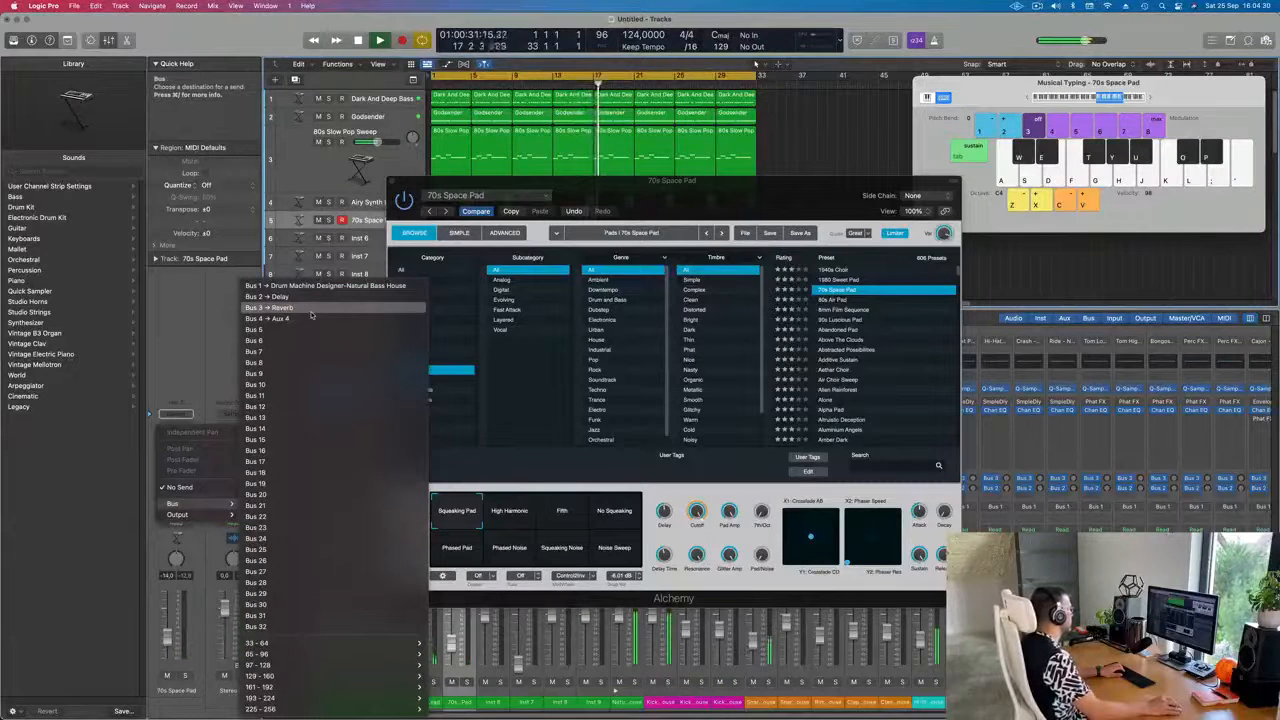
click(310, 312)
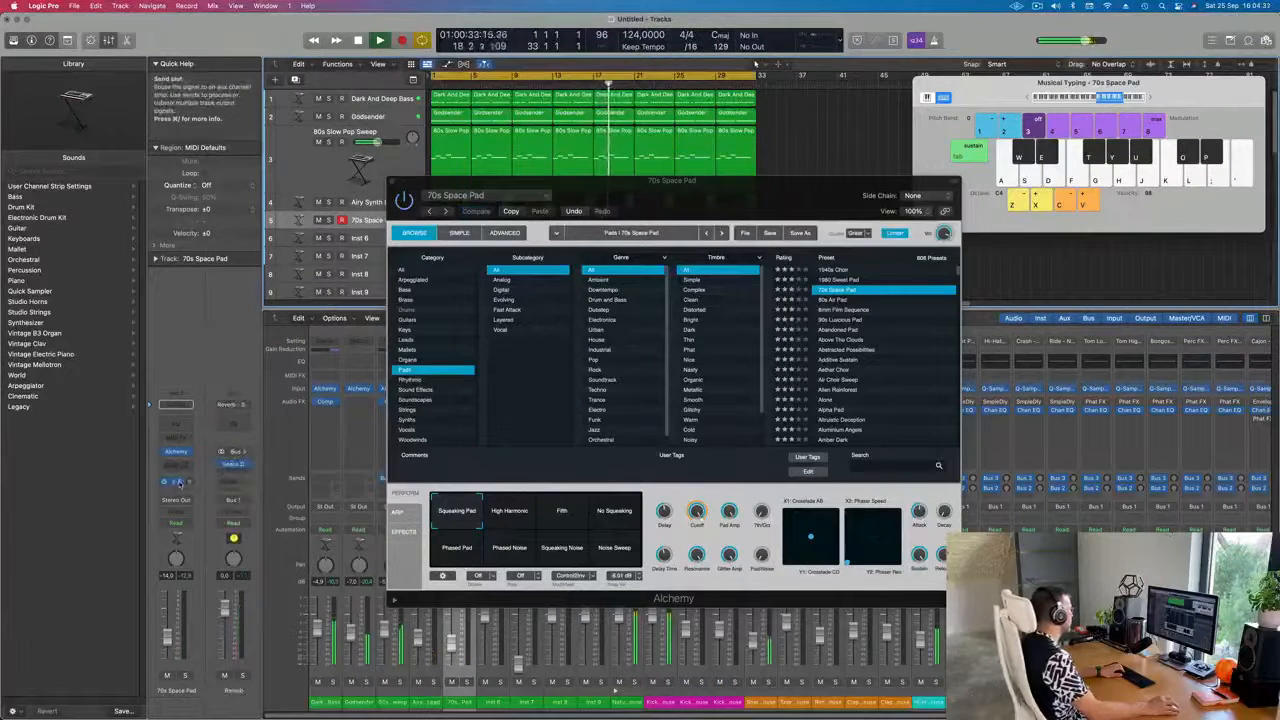
click(180, 481)
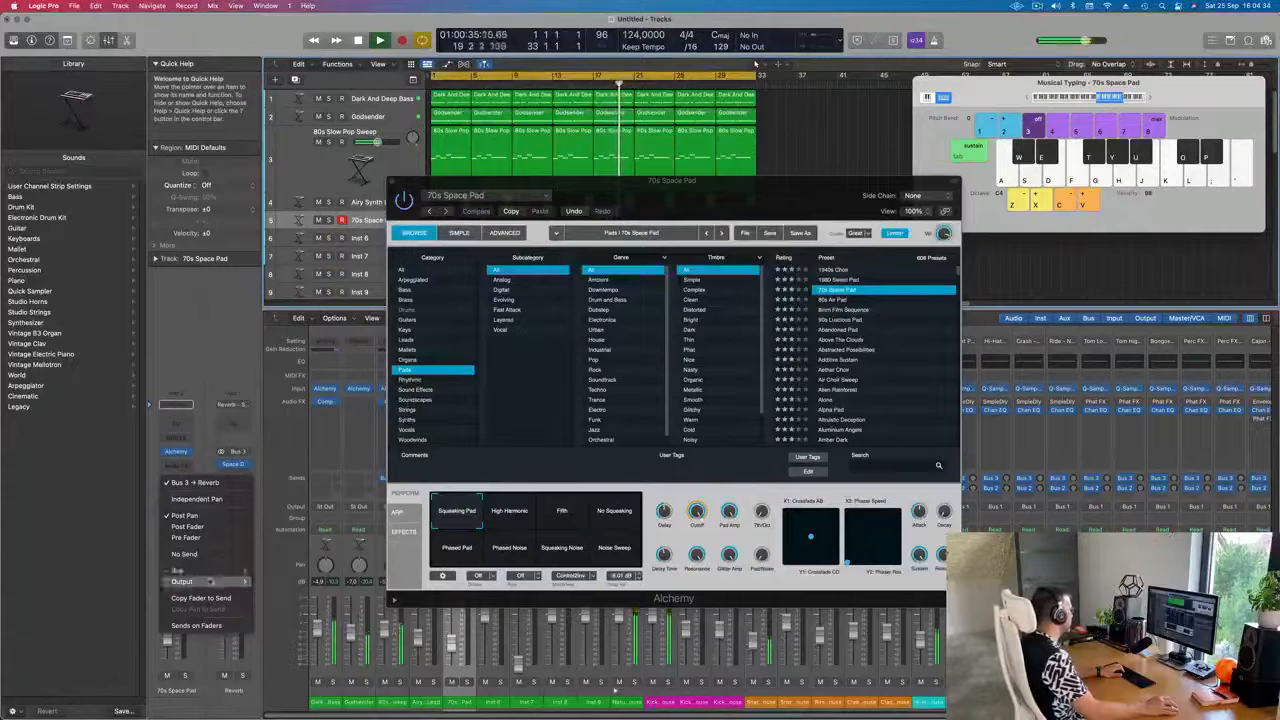
mouse_move(185, 570)
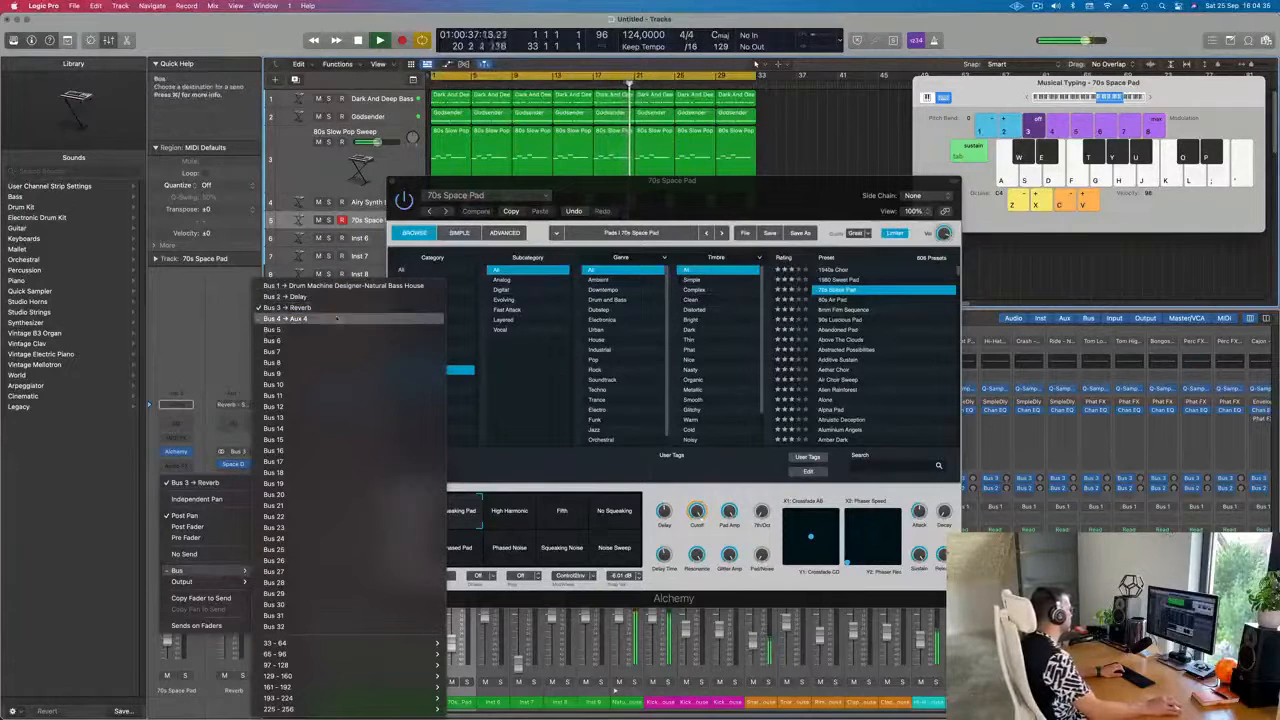
click(289, 319)
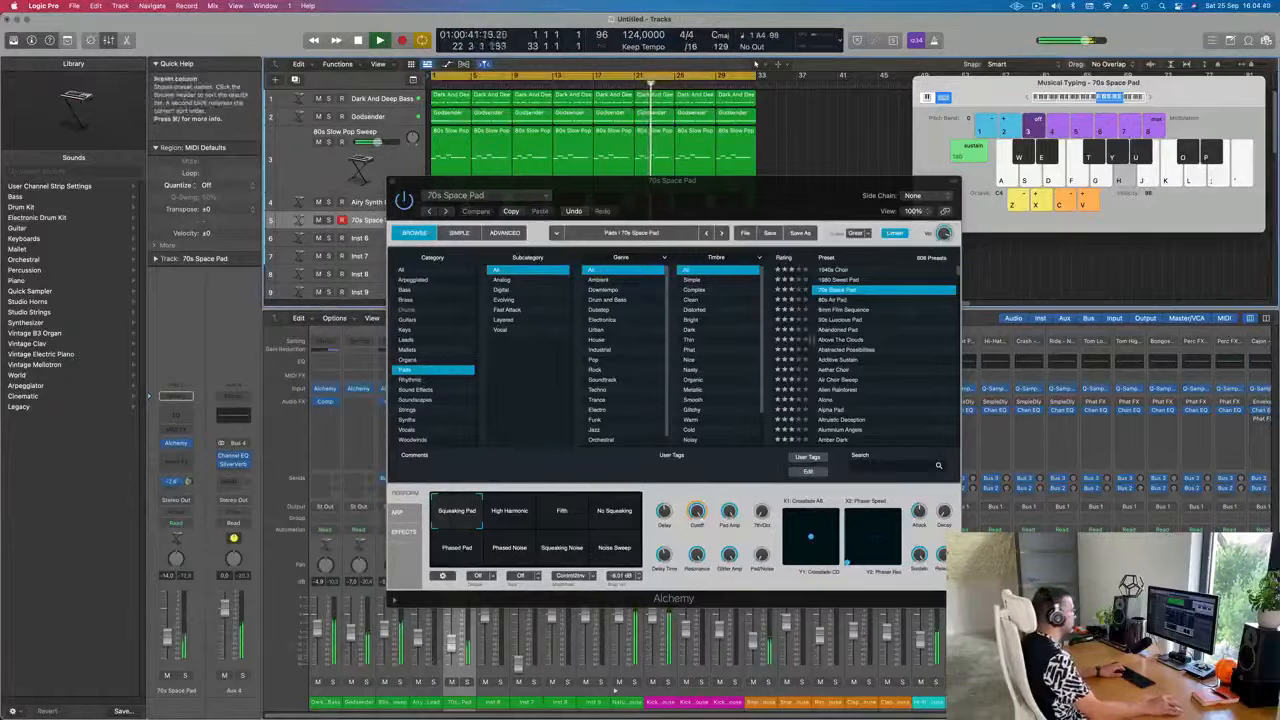
Try the No Squeaking variation of 70s Space Pad, and load the 80s Air Pad preset to audition it with a few notes
click(614, 510)
key(h)
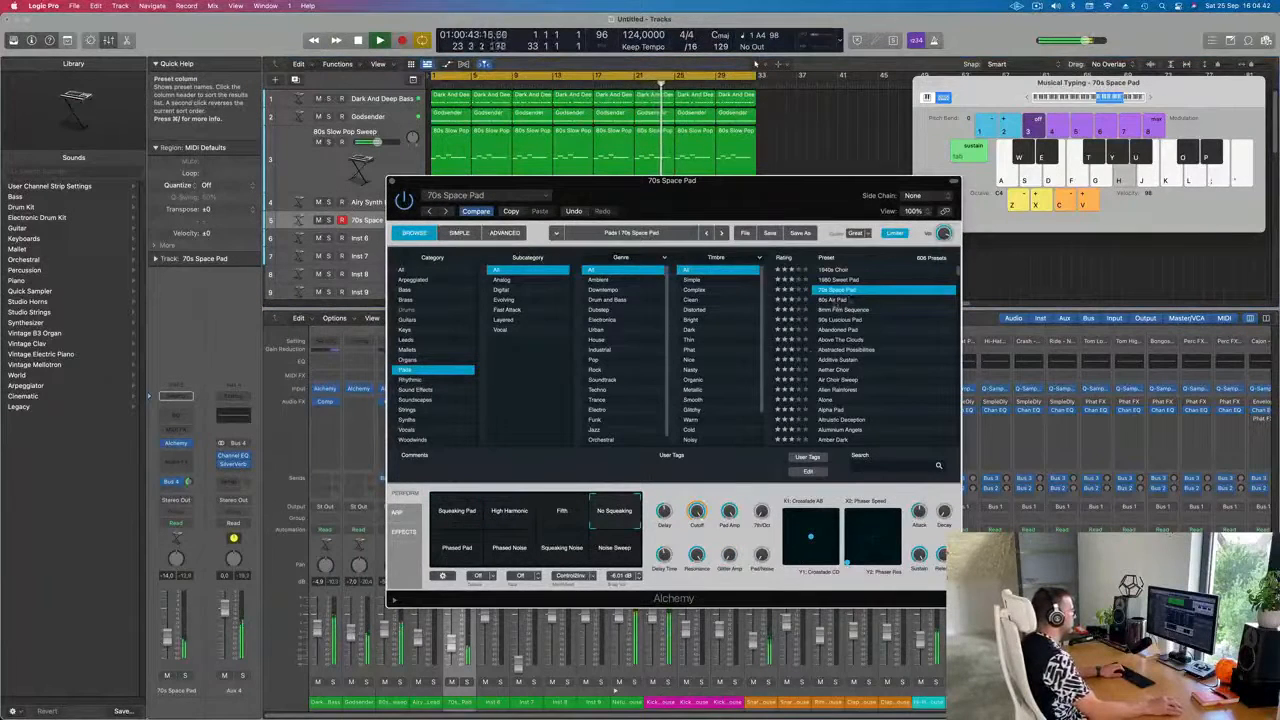
click(836, 300)
key(k)
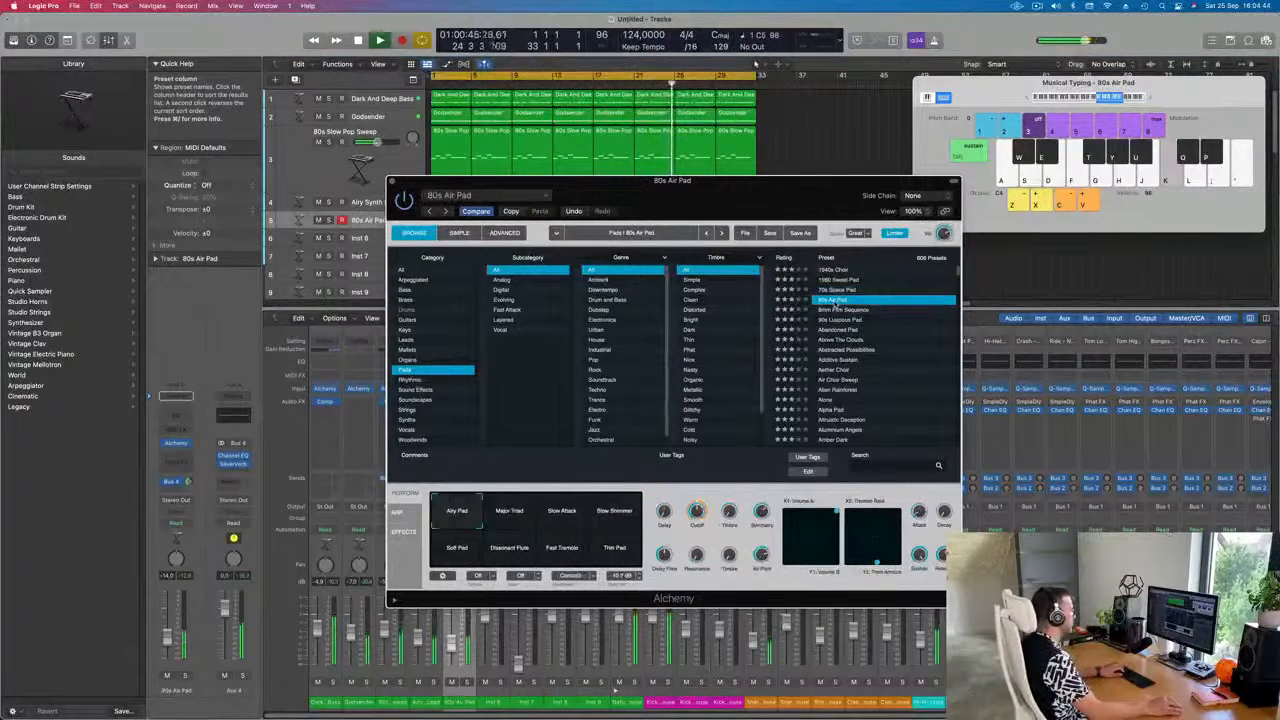
key(g)
key(f)
key(d)
key(f)
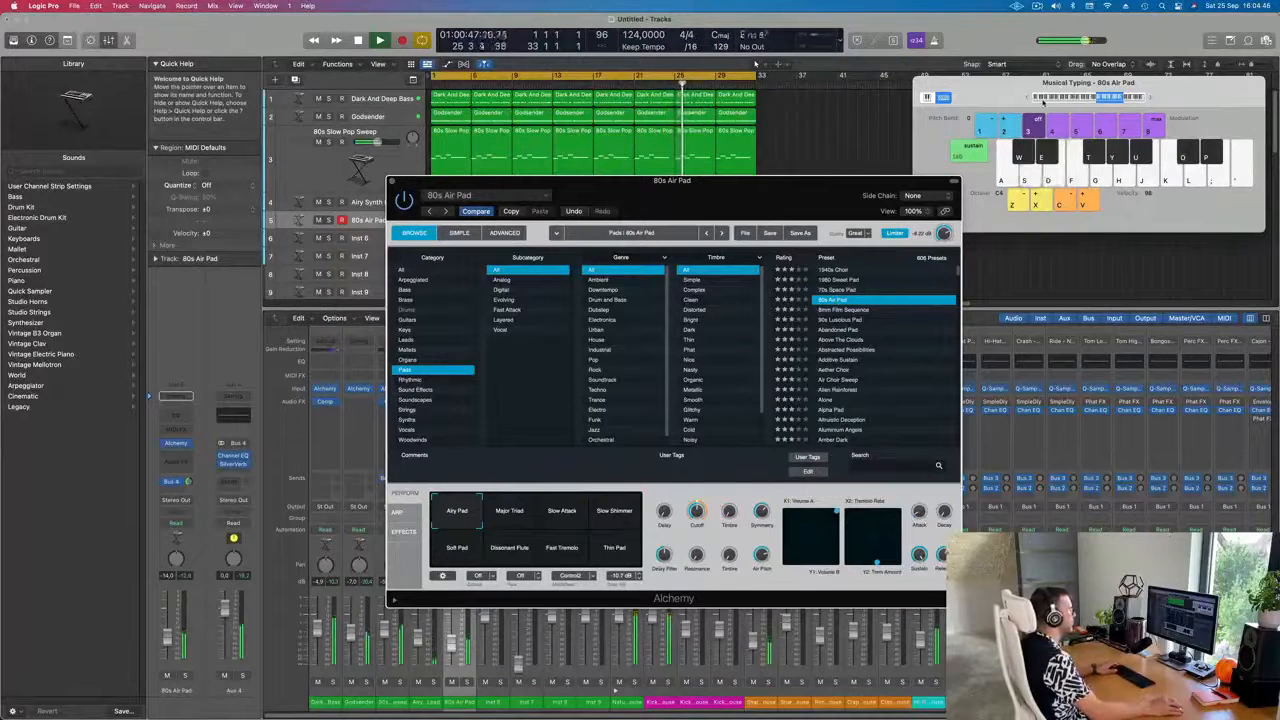
key(a)
key(d)
key(a)
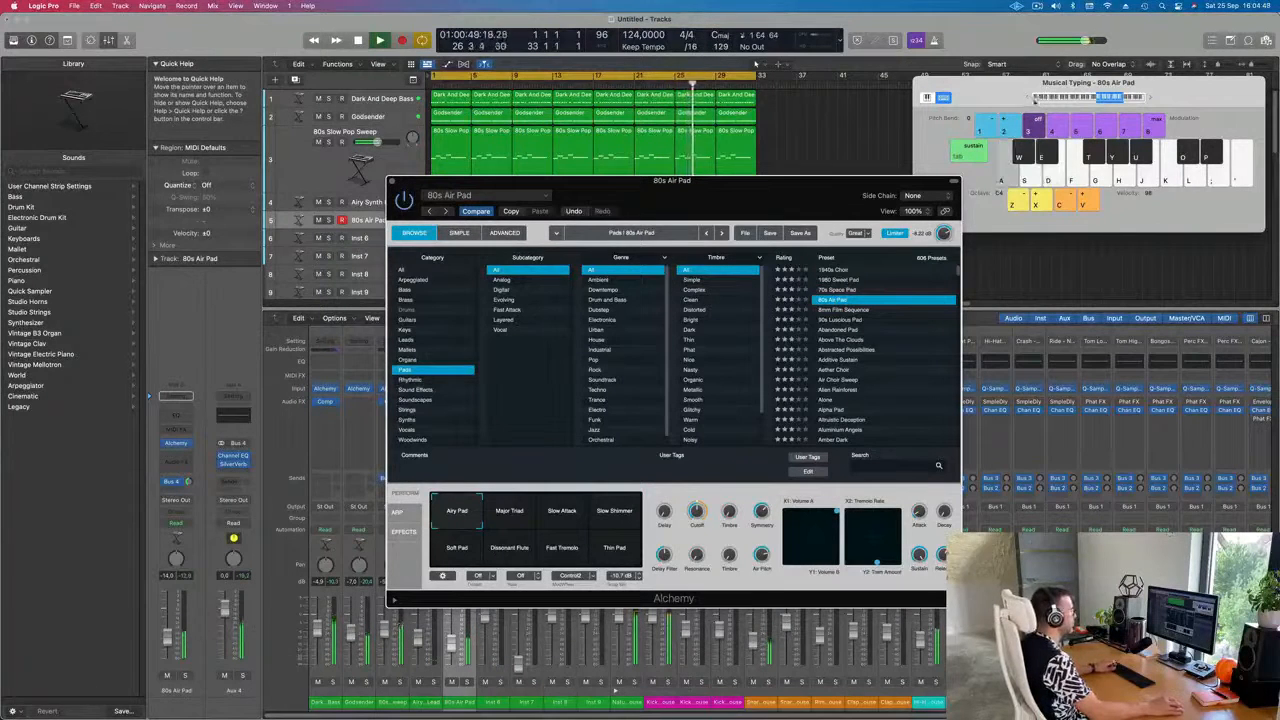
Shift the Musical Typing range down to octave C3 and audition 80s Air Pad with several notes over the loop
click(1028, 97)
key(a)
key(d)
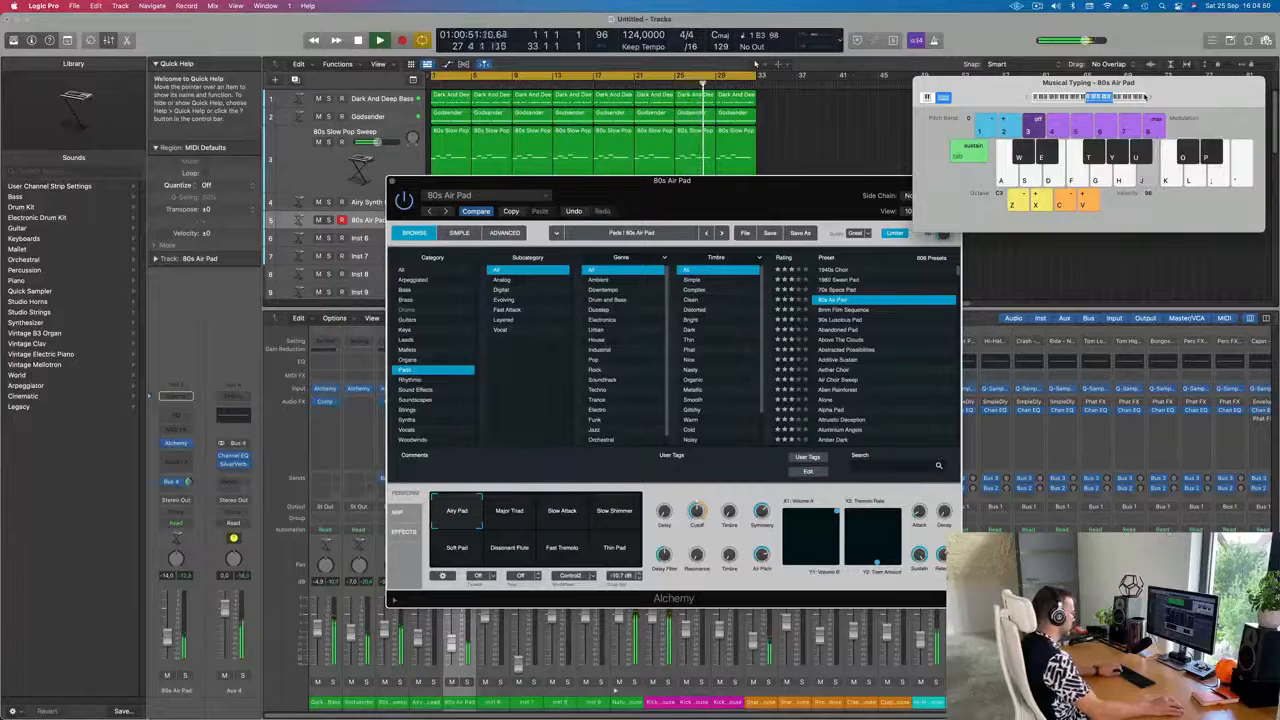
key(k)
key(k)
key(k)
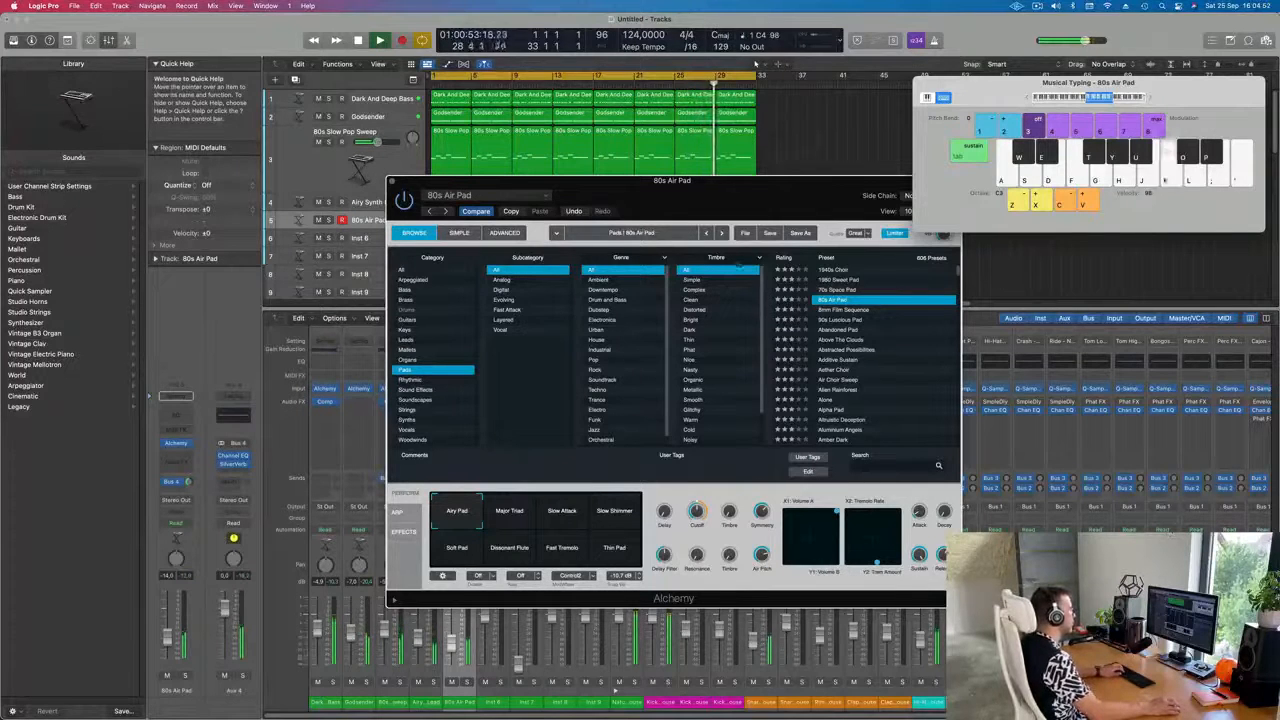
key(k)
key(j)
Try the Slow Attack variation of 80s Air Pad and raise the channel's volume to about -3.6 dB while playing notes
click(566, 513)
key(h)
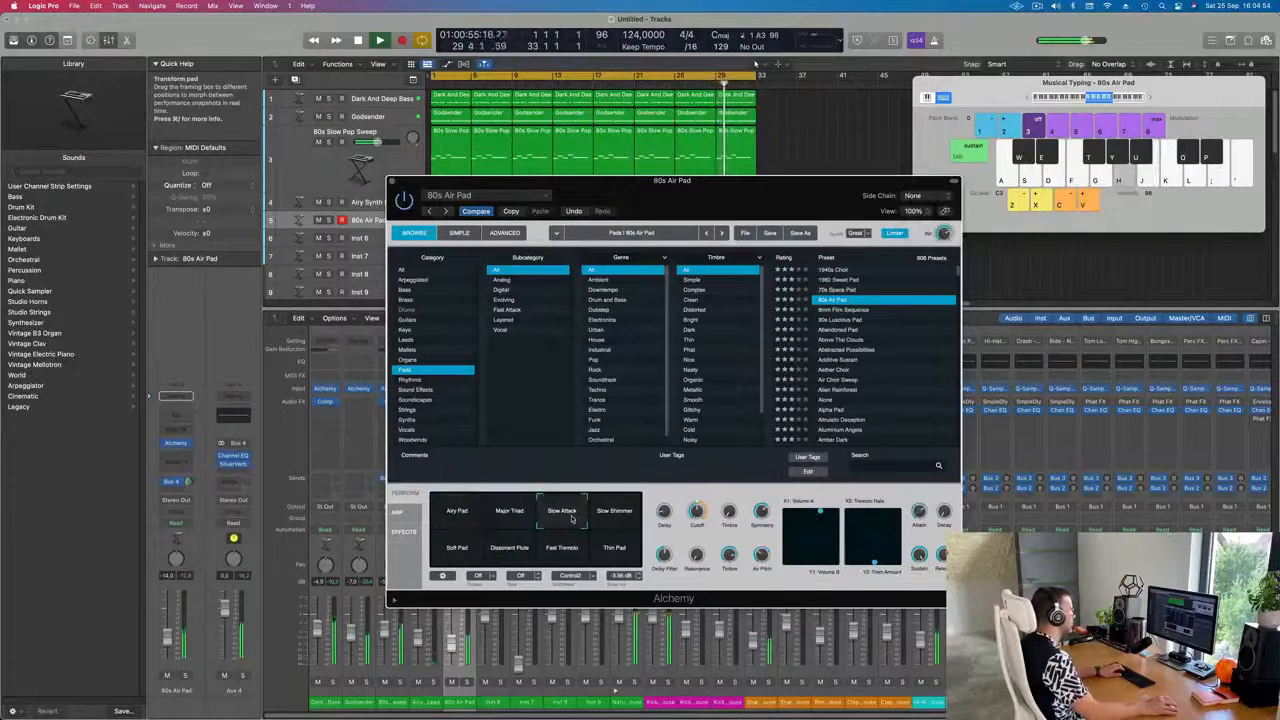
click(452, 634)
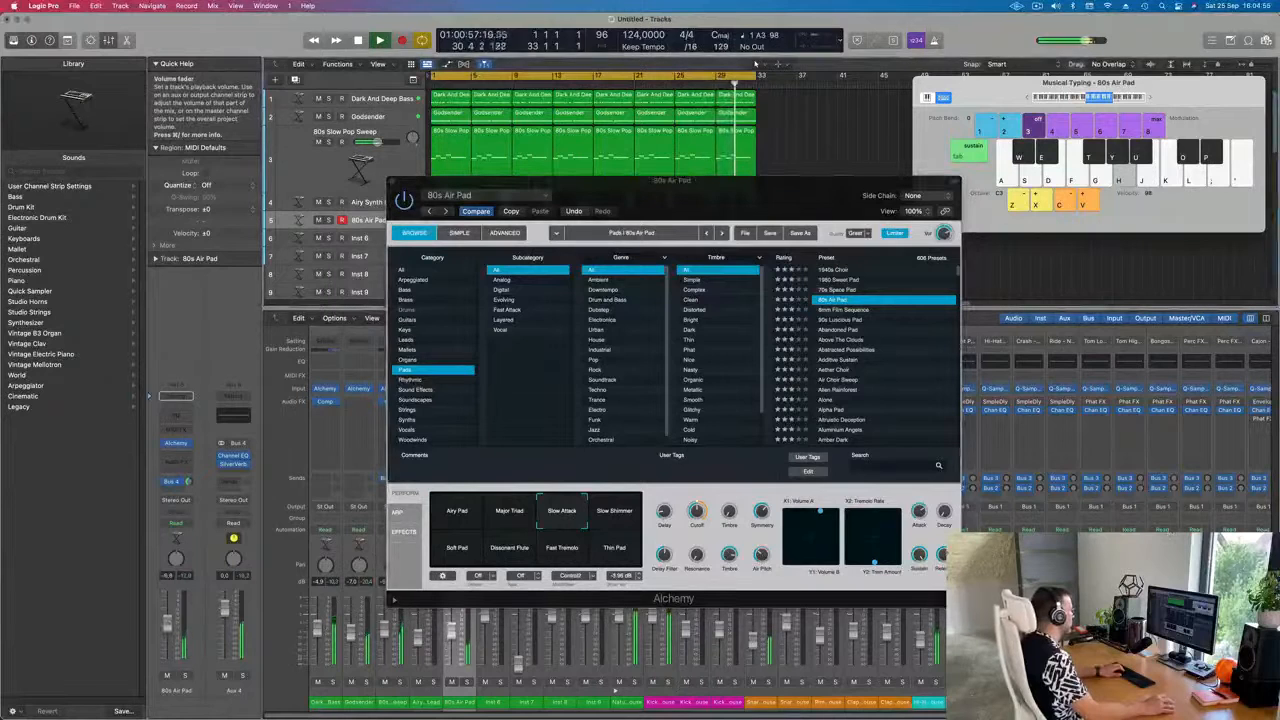
key(j)
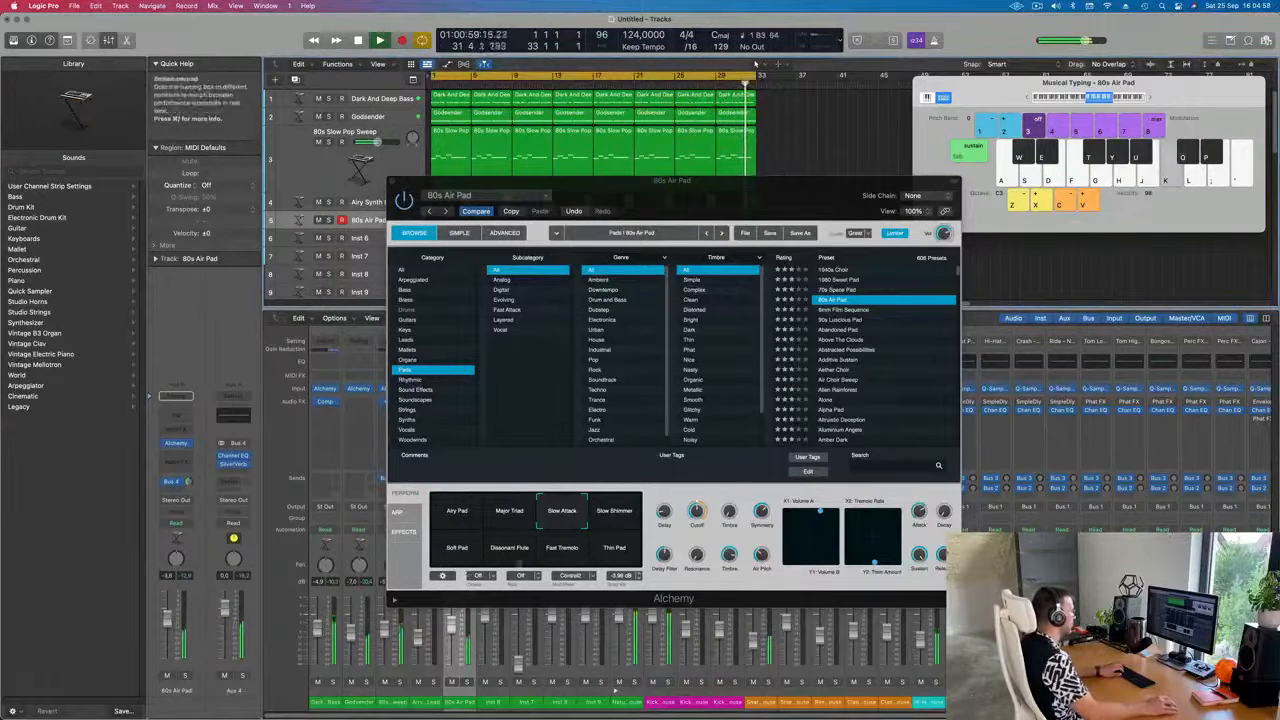
Audition the Slow Shimmer, Soft Pad, Dissonant Flute, Fast Tremolo and Thin Pad variations of 80s Air Pad
click(616, 514)
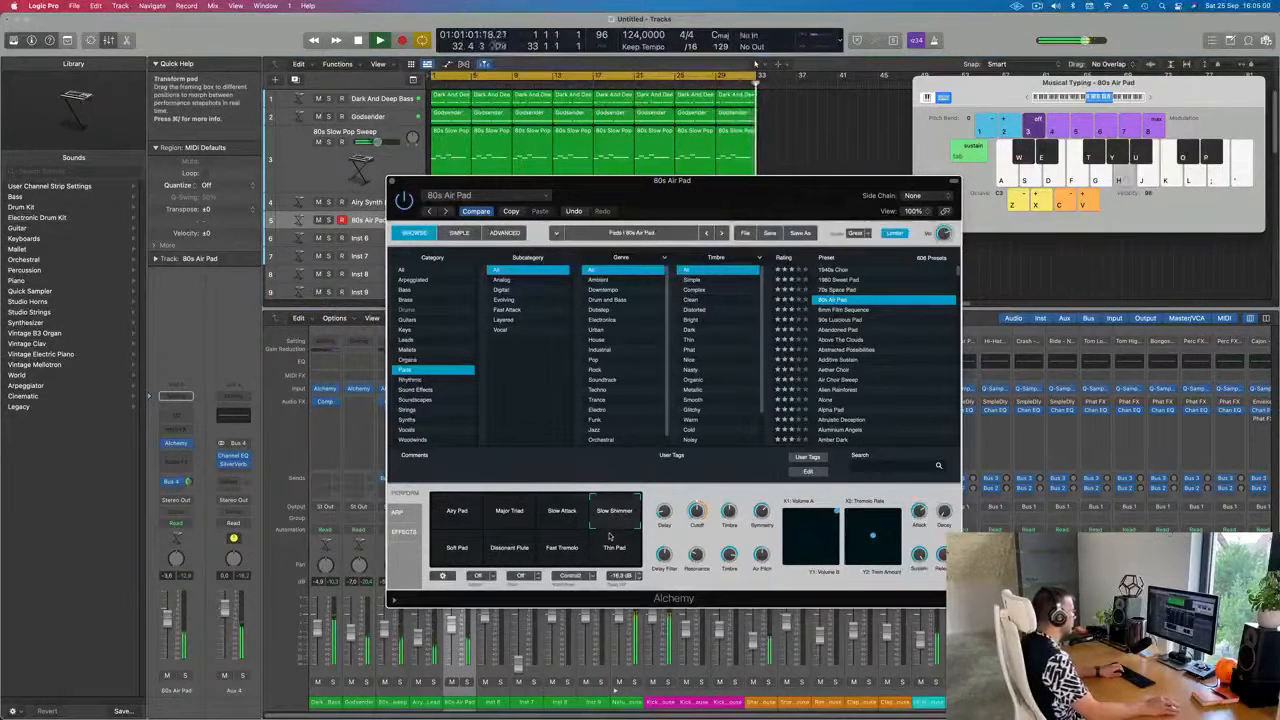
key(h)
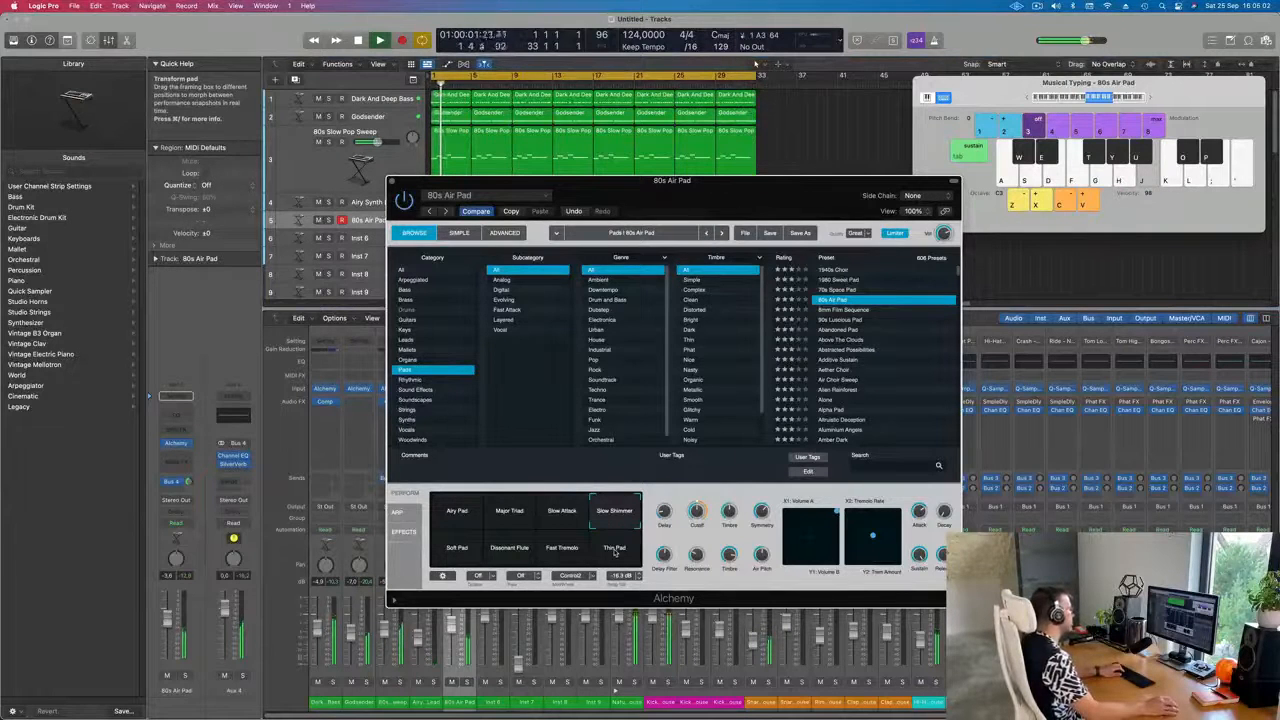
key(j)
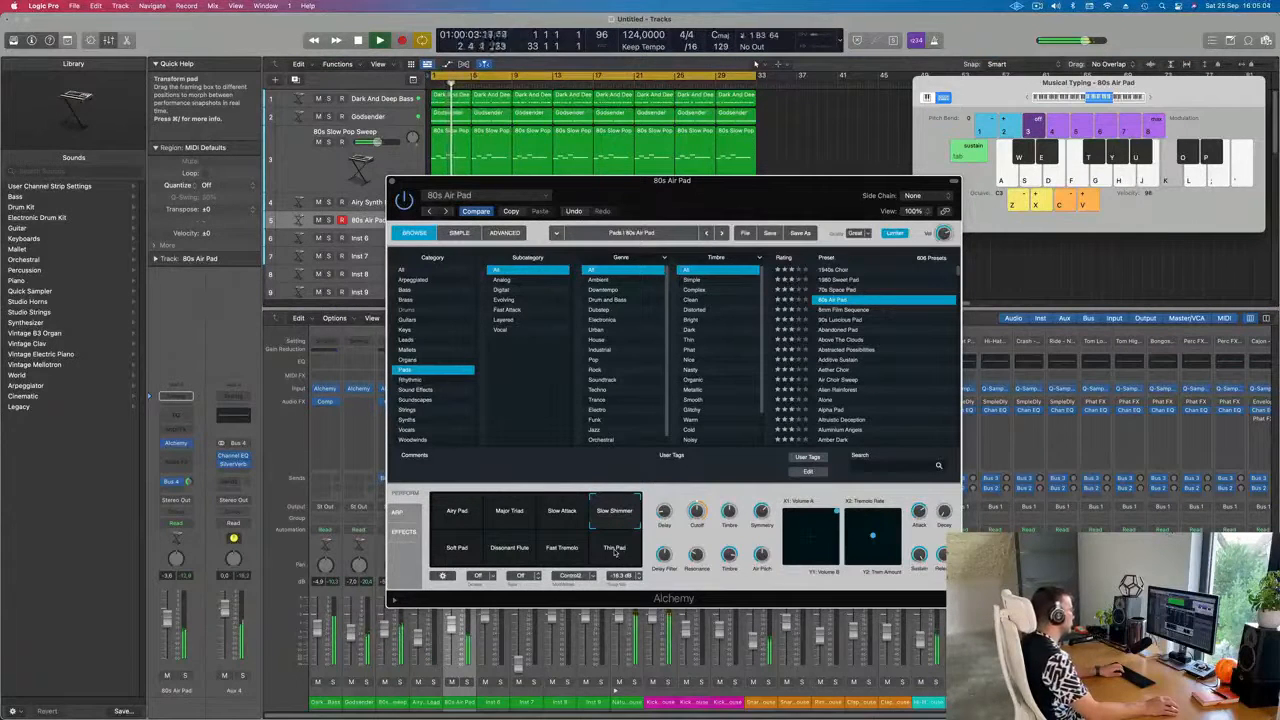
key(l)
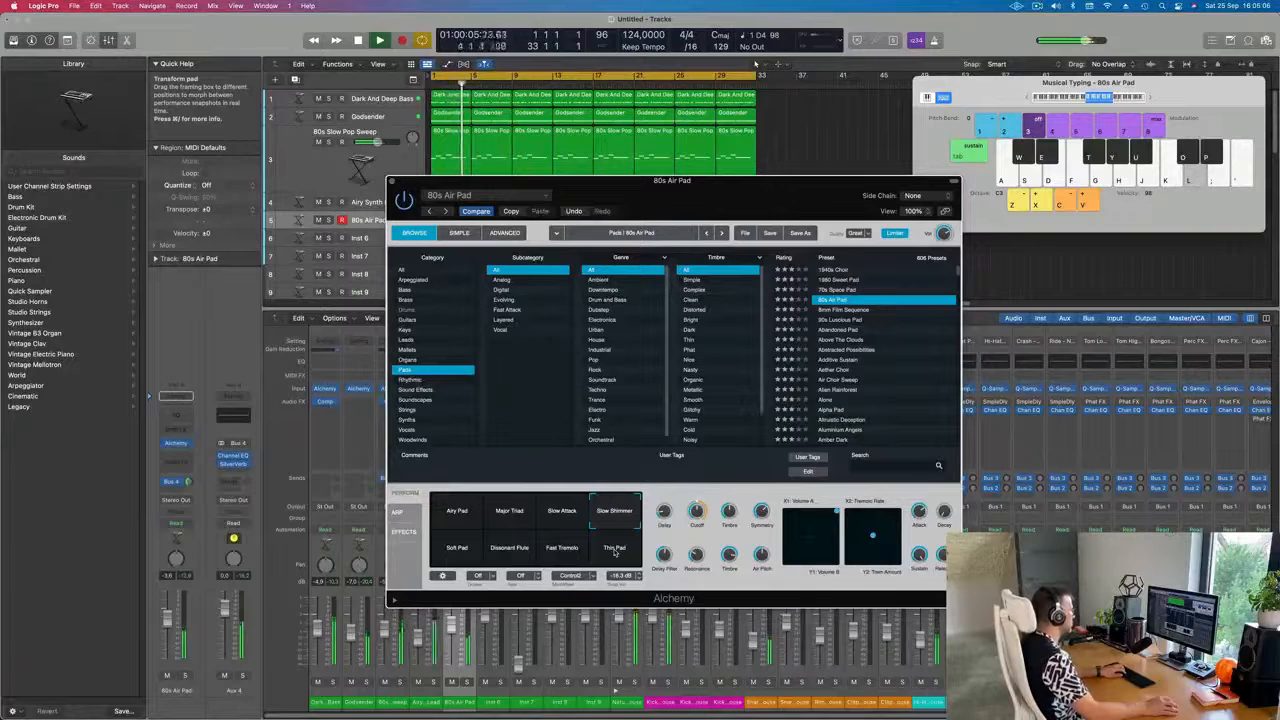
click(455, 549)
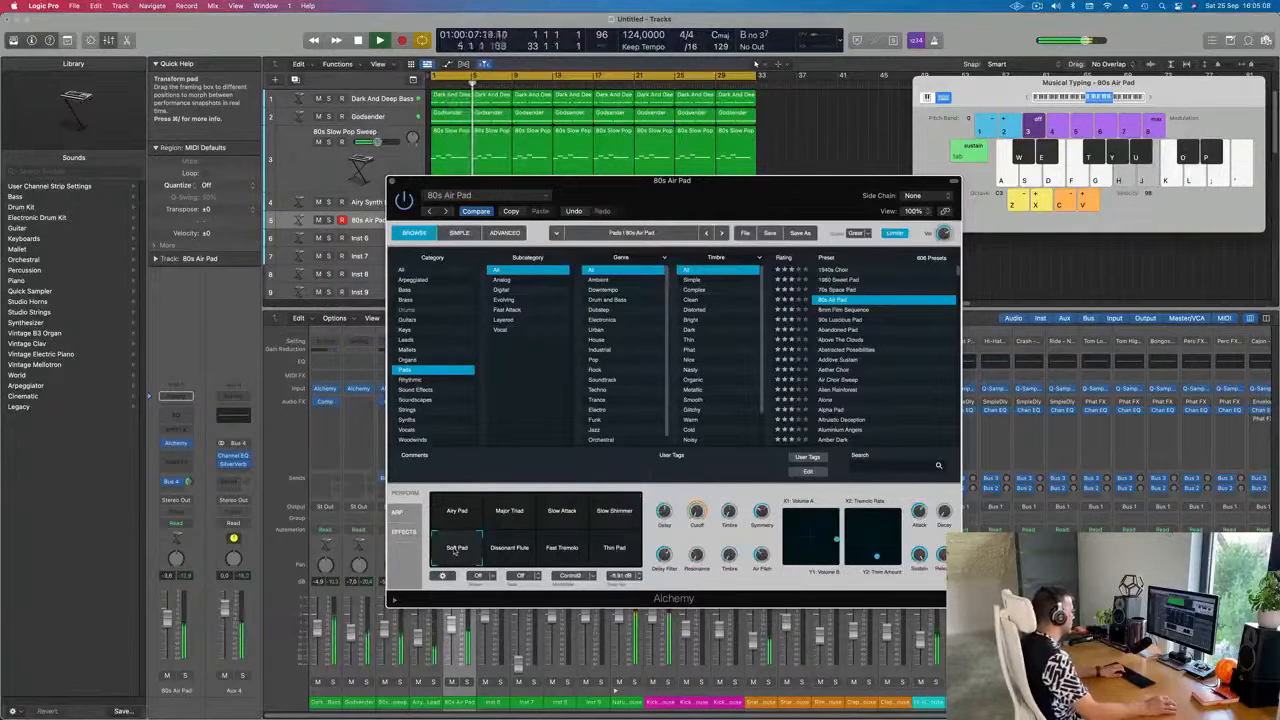
click(512, 548)
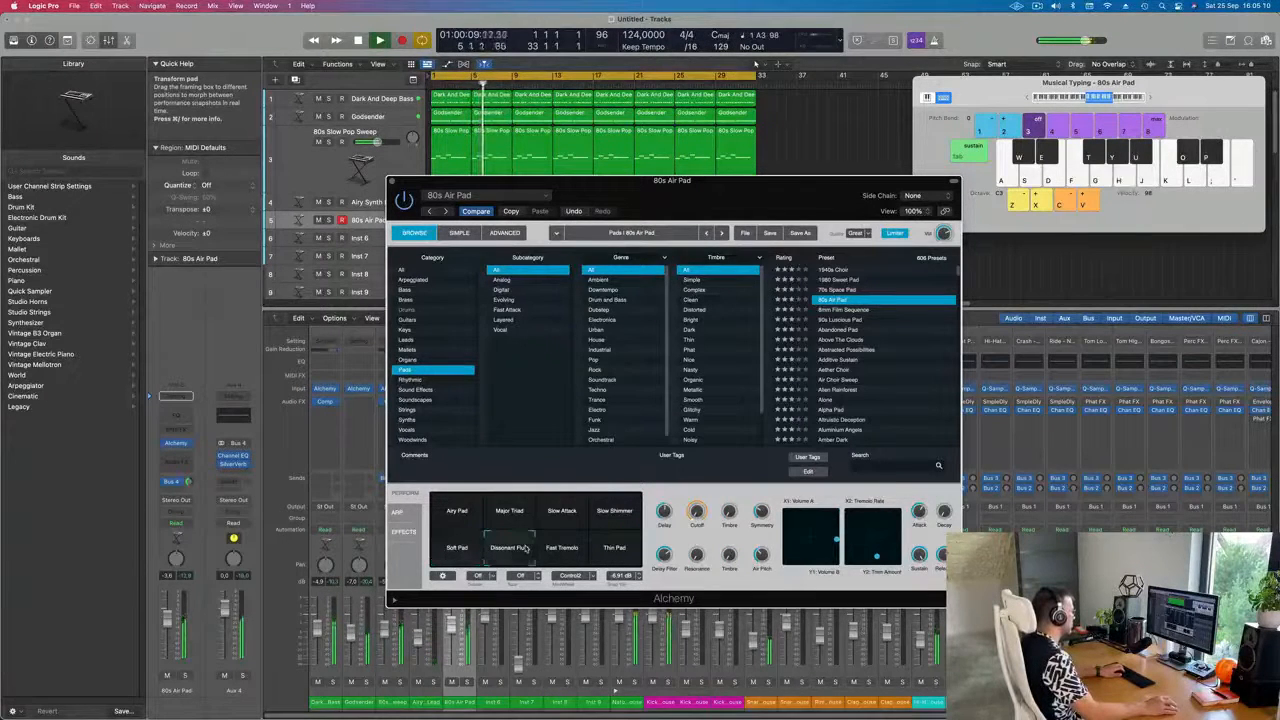
click(563, 549)
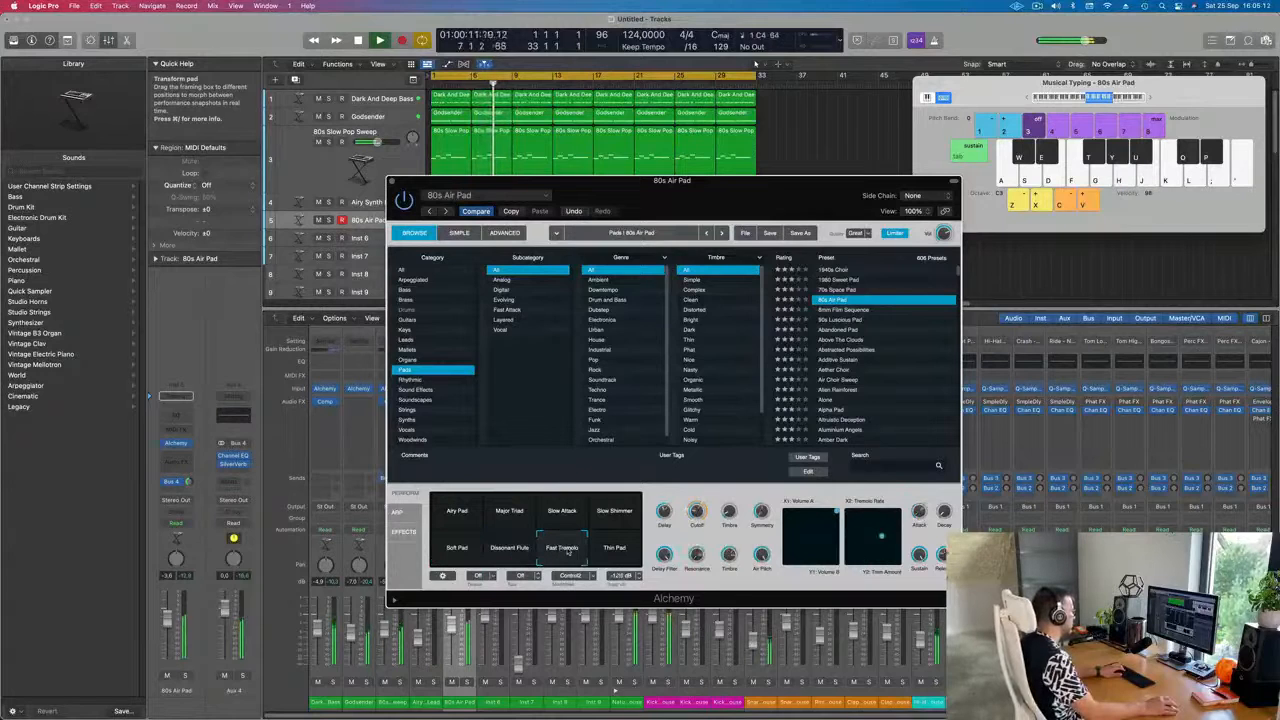
click(612, 548)
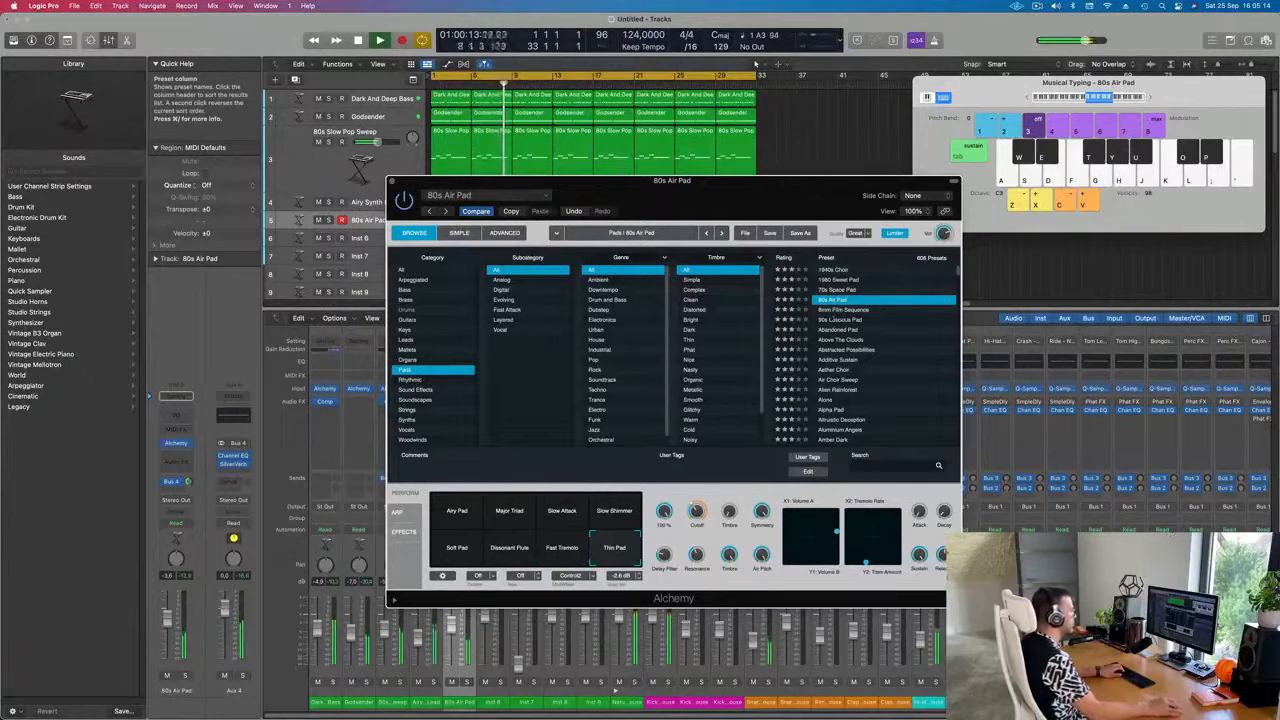
Load the 90s Luscious Pad preset, play a few notes and lower the channel's volume to about -10 dB
click(848, 321)
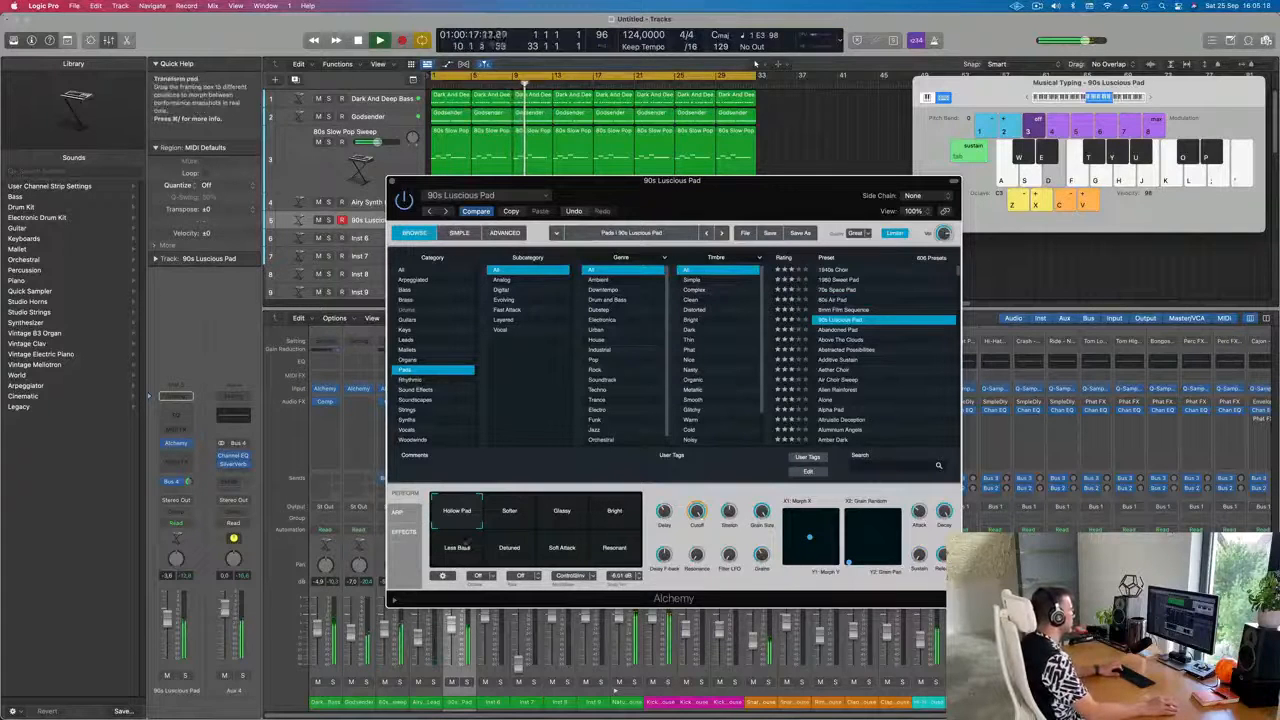
key(g)
key(h)
drag(452, 627, 452, 638)
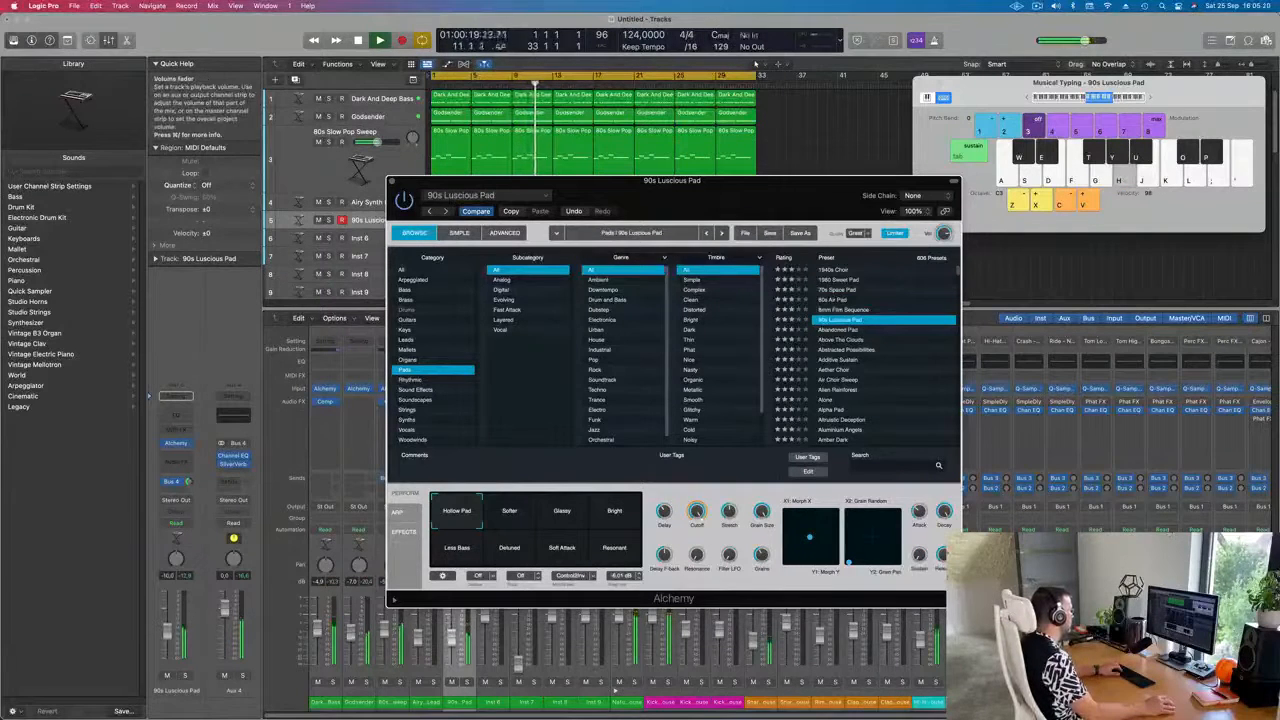
click(168, 648)
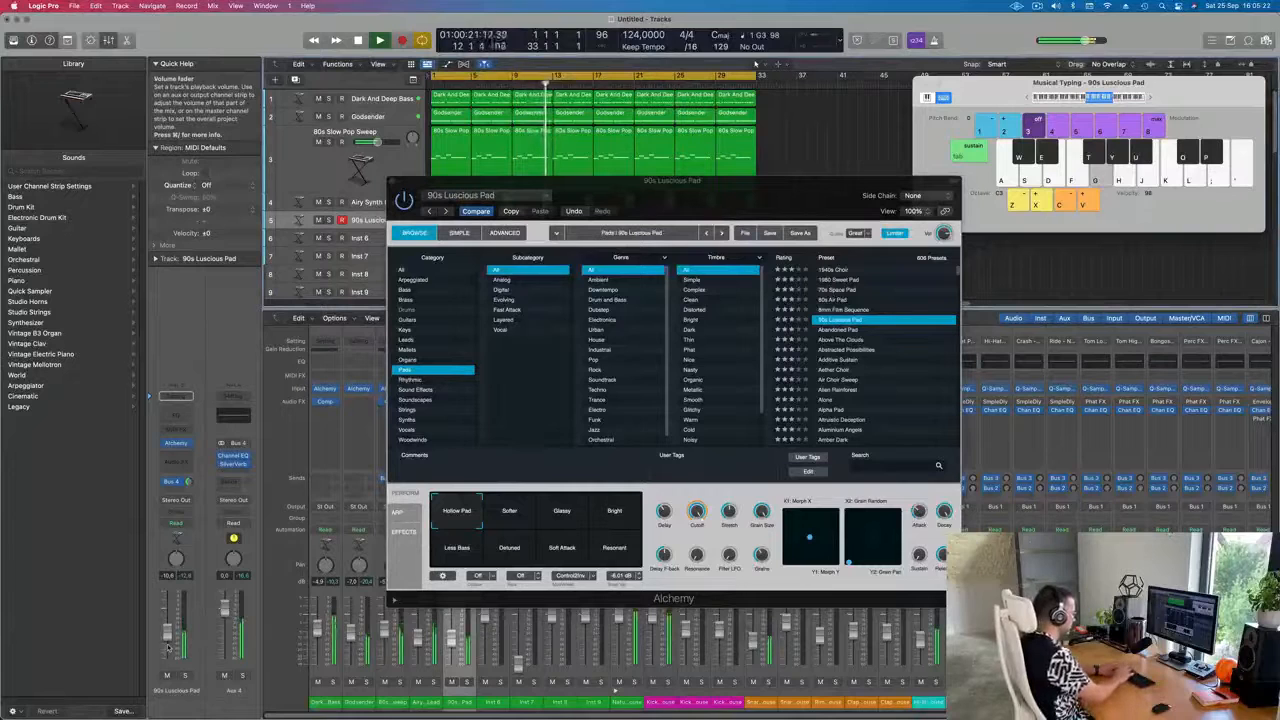
Audition 90s Luscious Pad with several notes in octave C3 over the loop
key(semicolon)
key(semicolon)
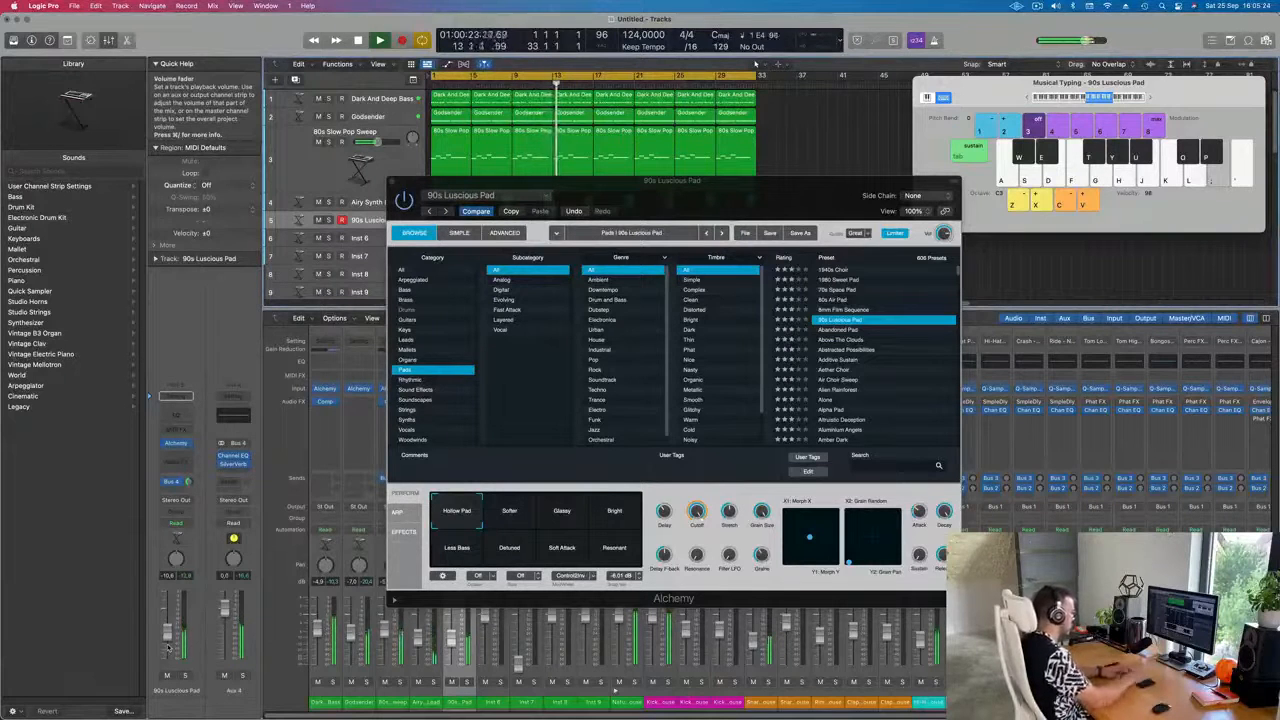
key(apostrophe)
key(semicolon)
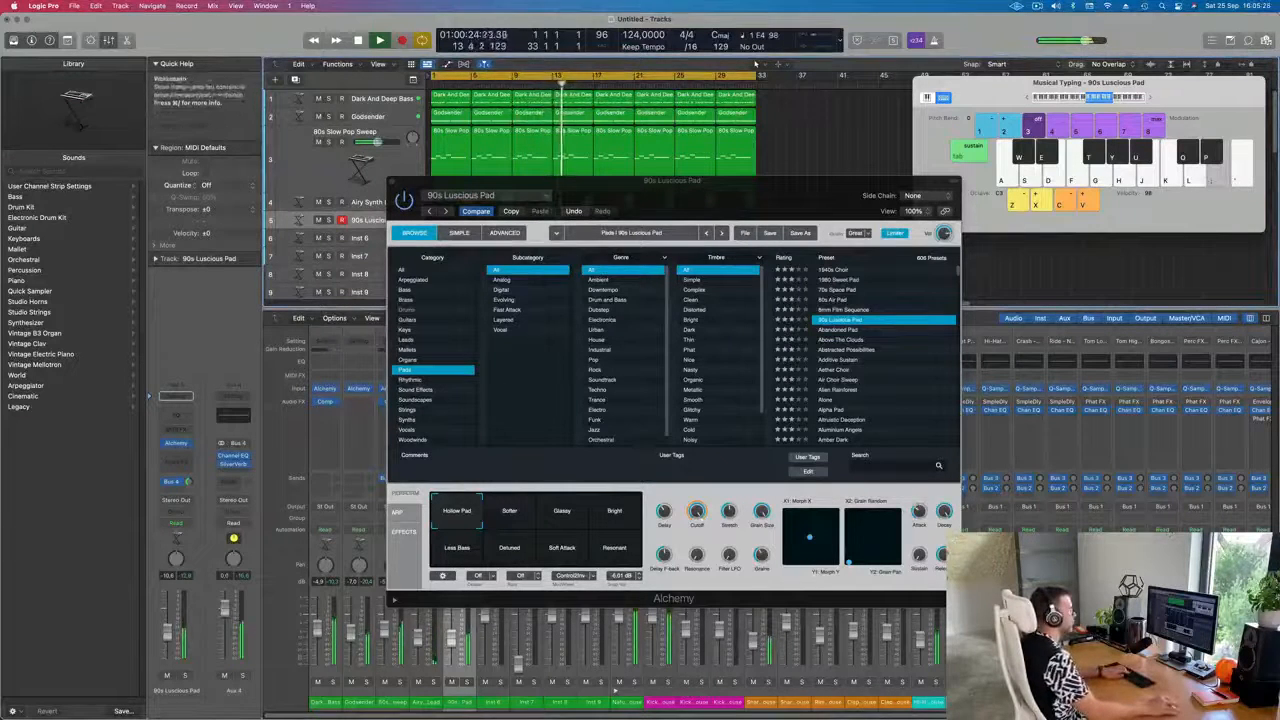
Shift the Musical Typing range up to octave C4 and audition 90s Luscious Pad with low and high notes over the loop
click(1145, 97)
key(l)
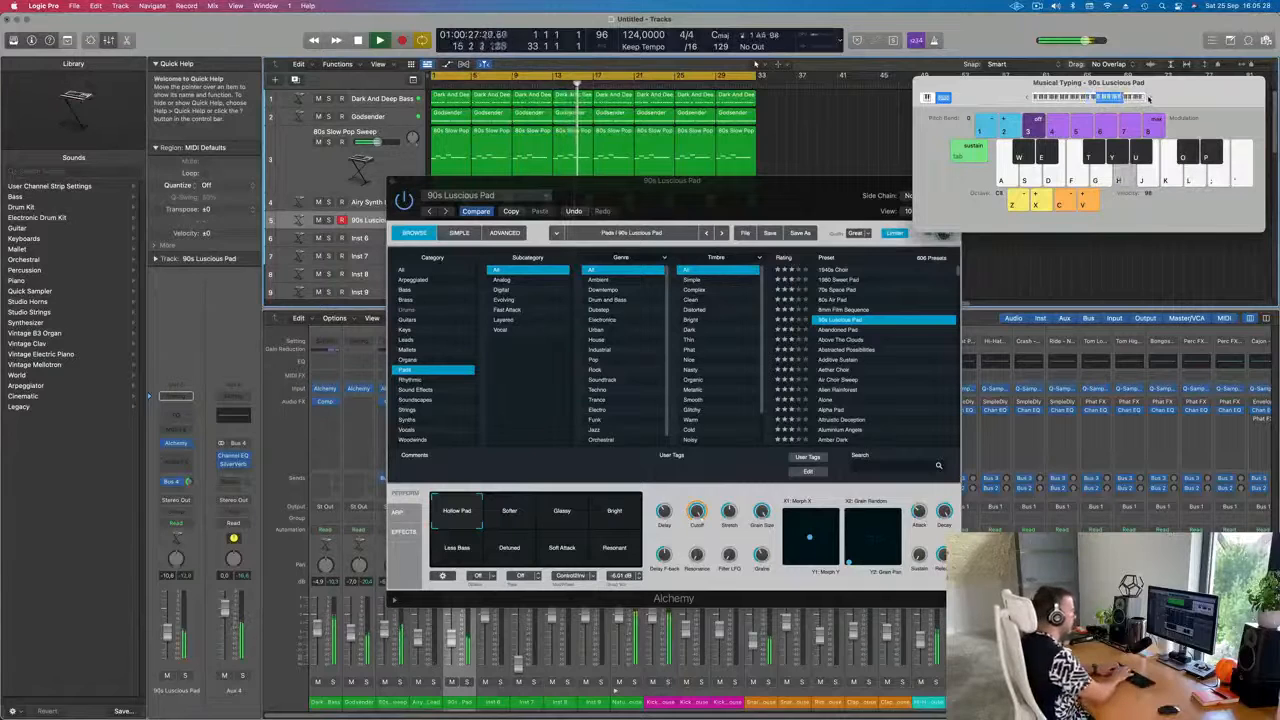
key(f)
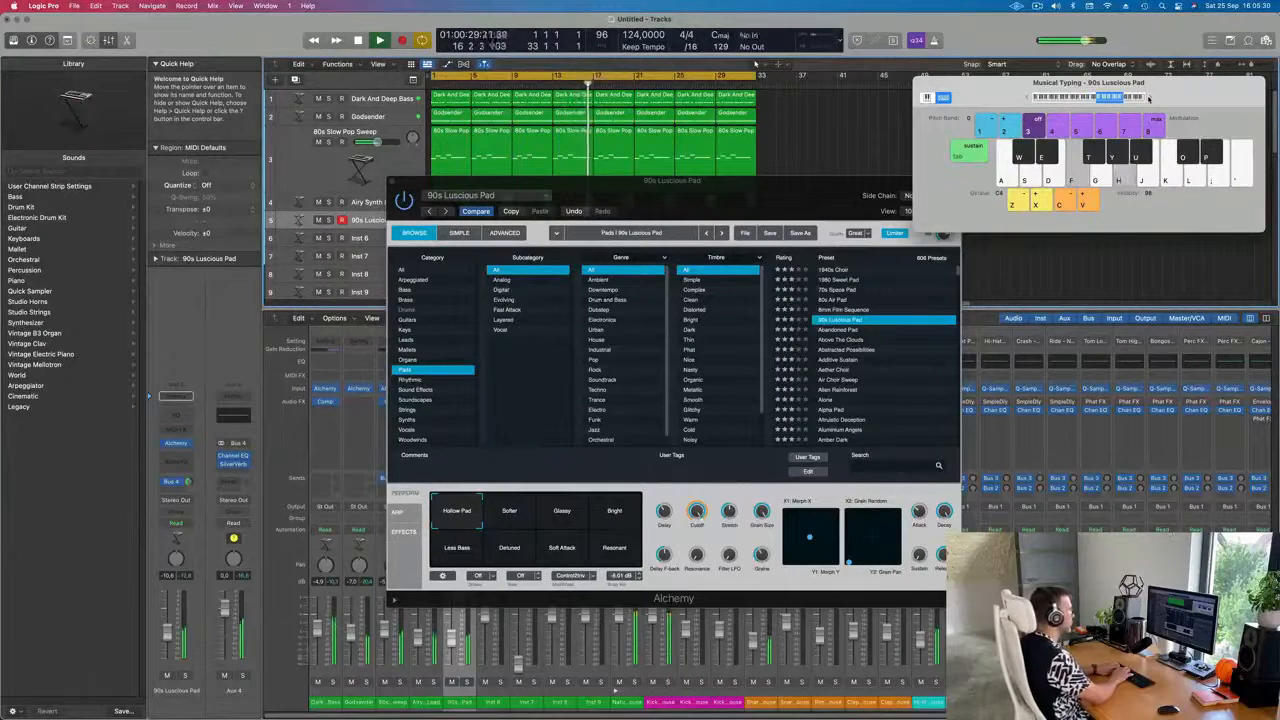
key(f)
key(semicolon)
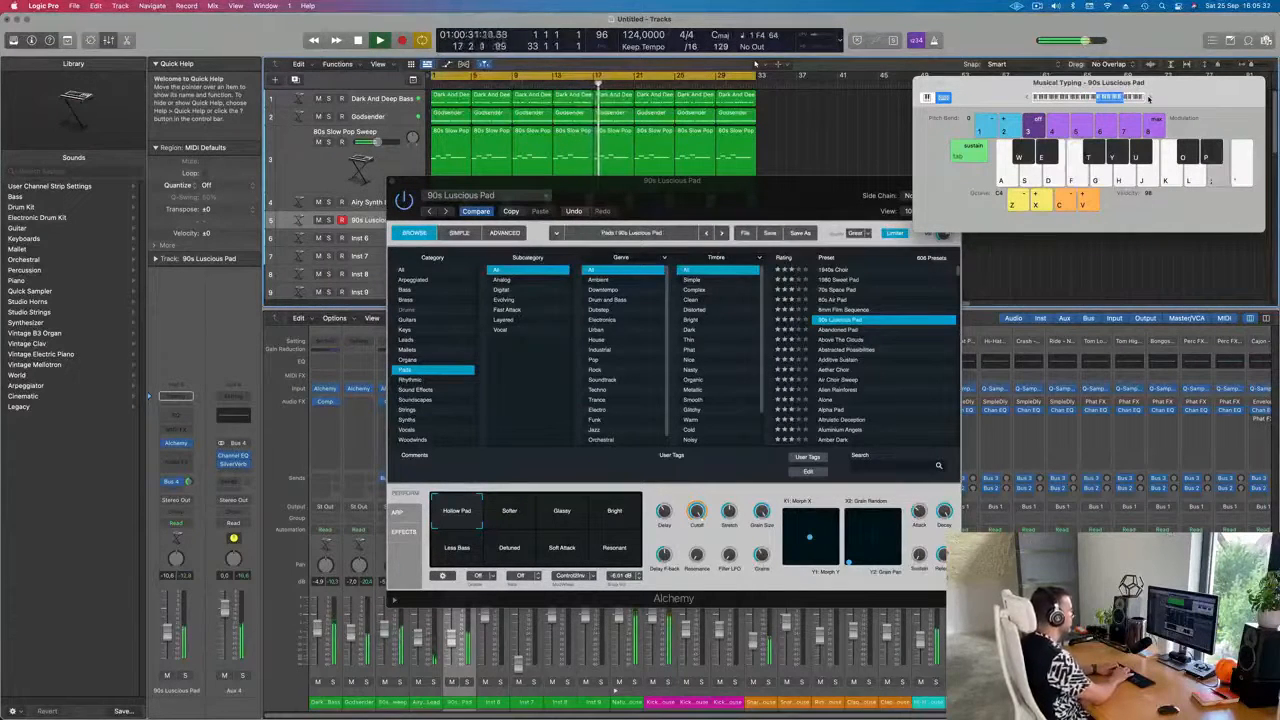
key(d)
key(f)
key(g)
key(l)
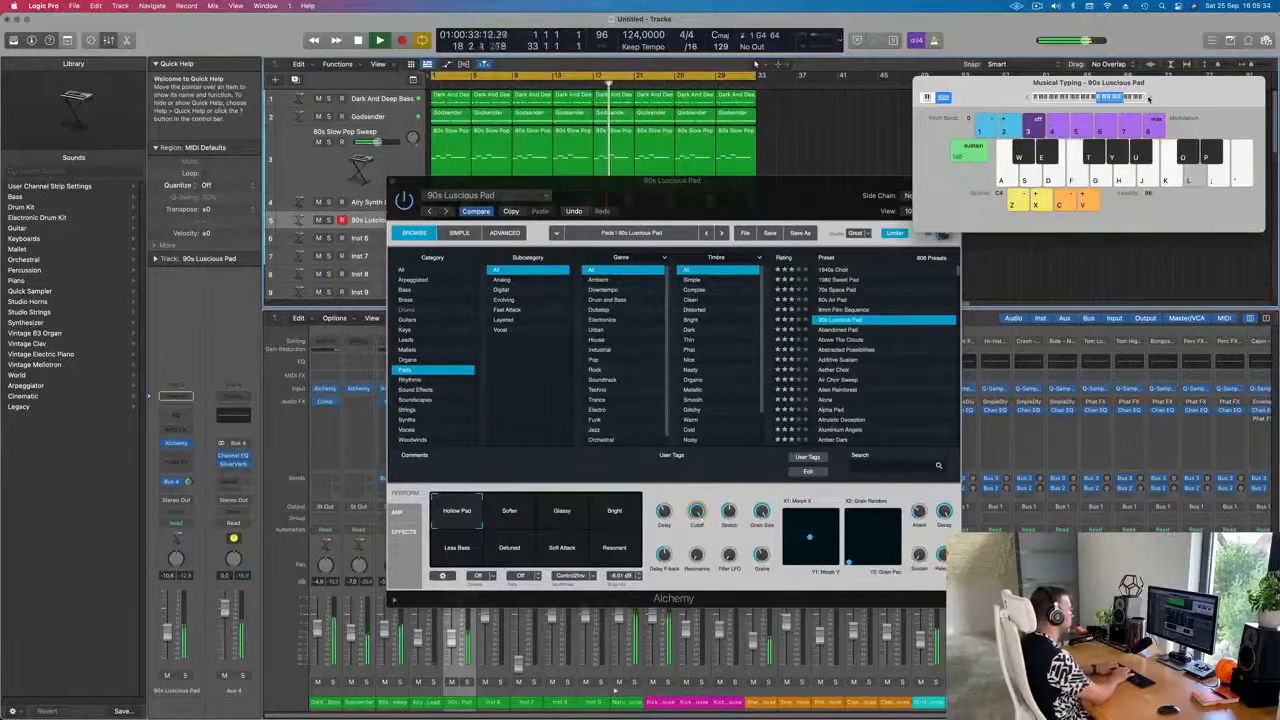
key(g)
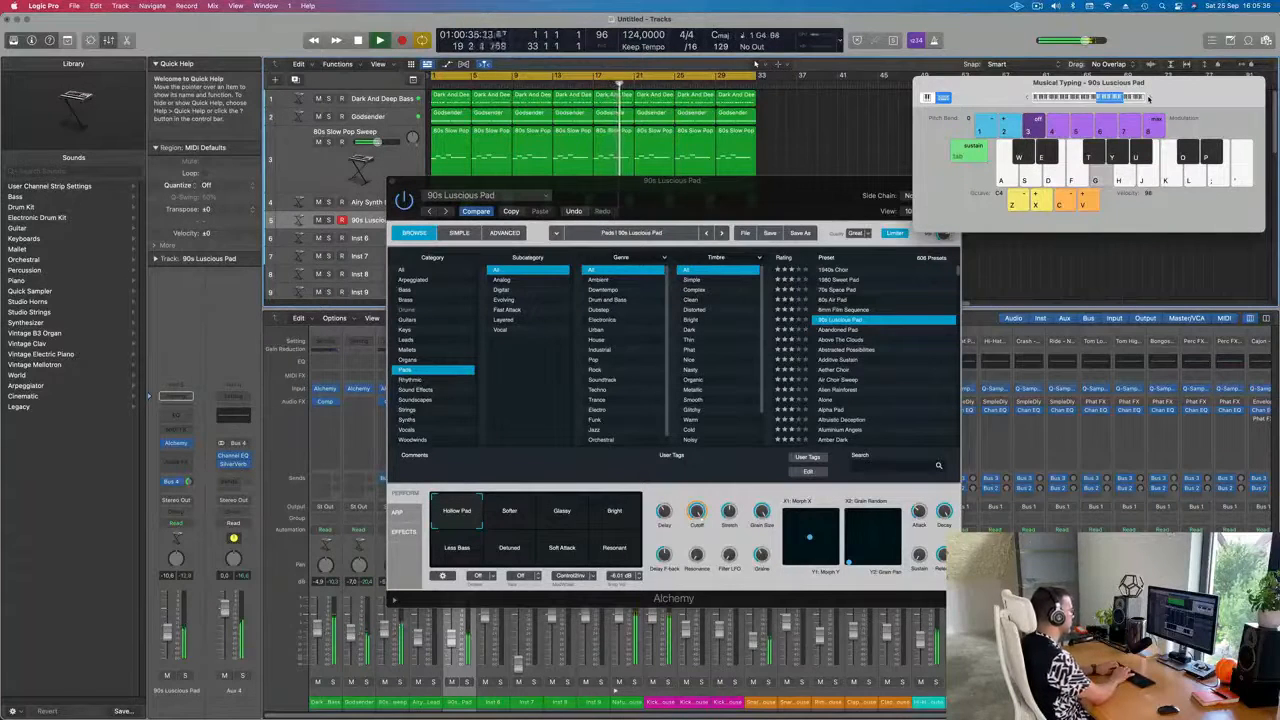
key(d)
key(s)
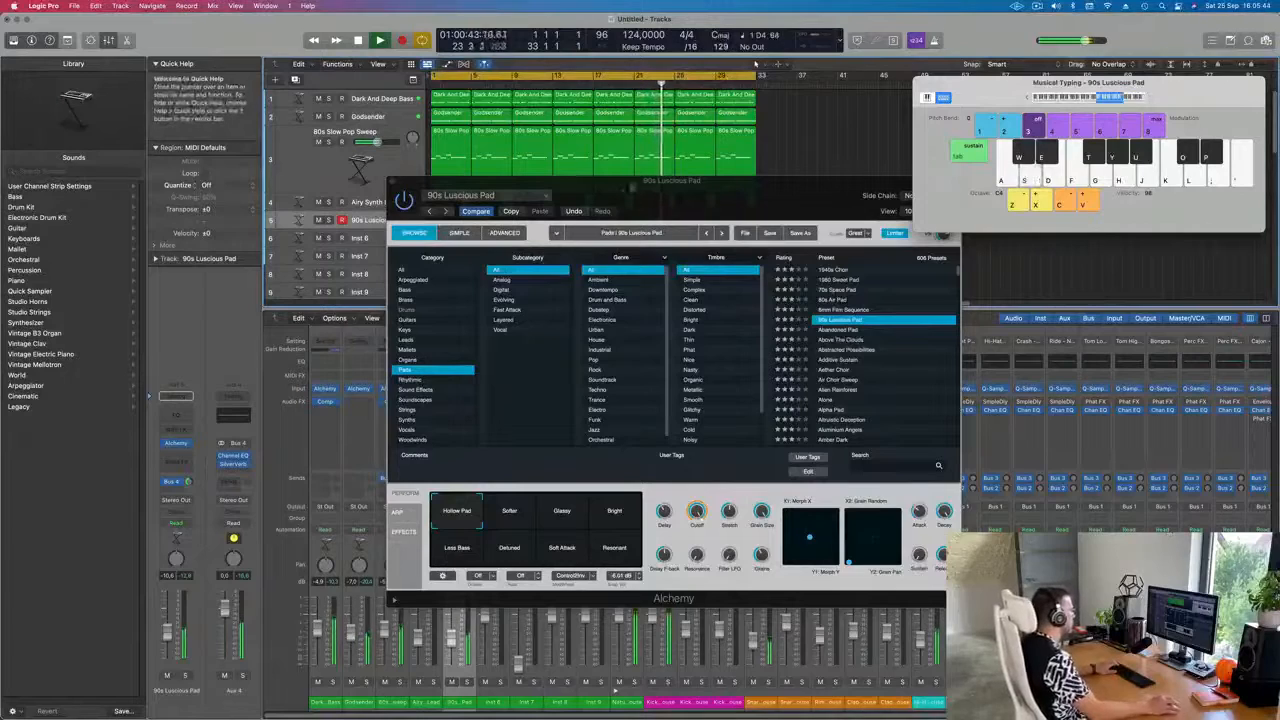
Record a rhythmic part on a repeated D4 note on the 90s Luscious Pad track, from about bar 25 to bar 29
drag(625, 196, 978, 232)
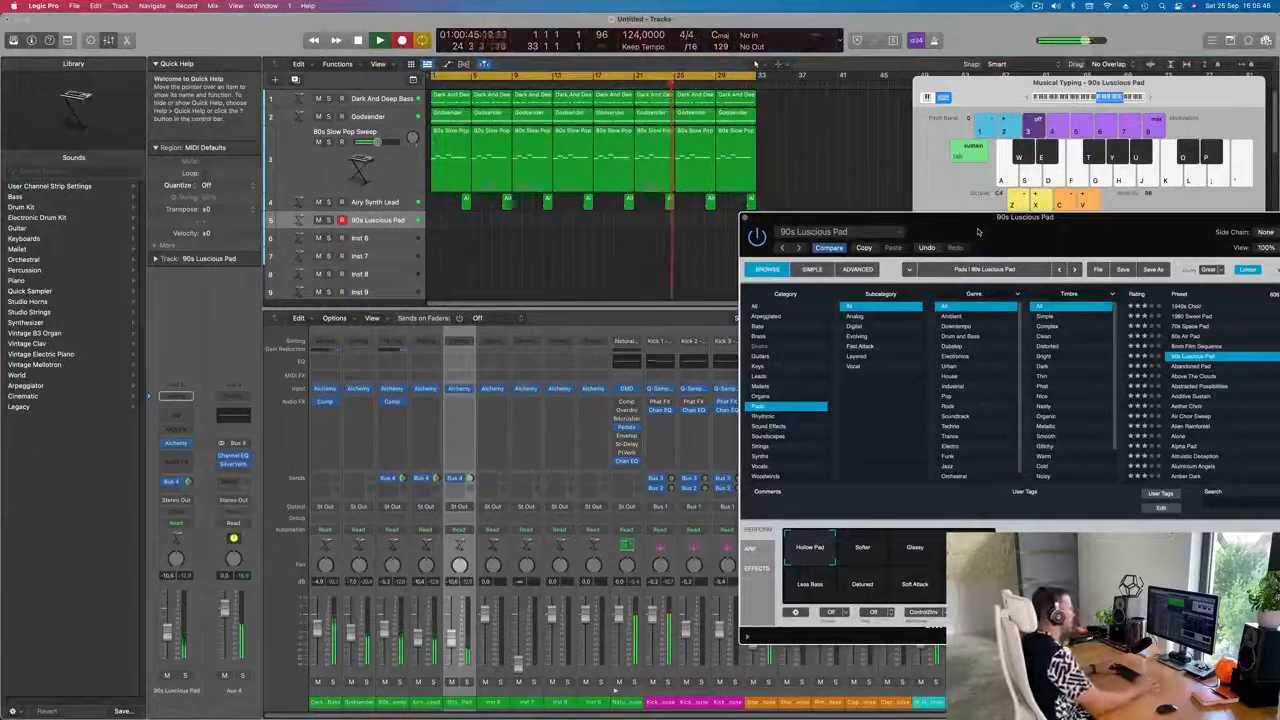
key(s)
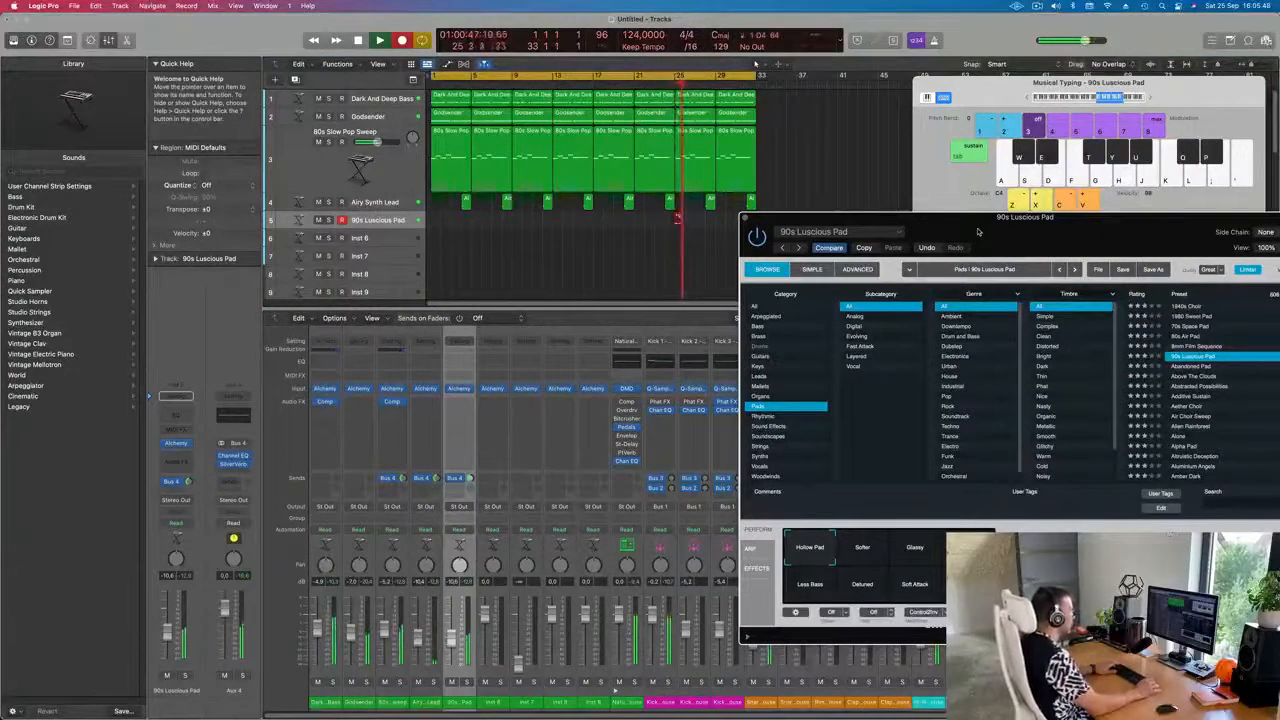
key(s)
key(s)
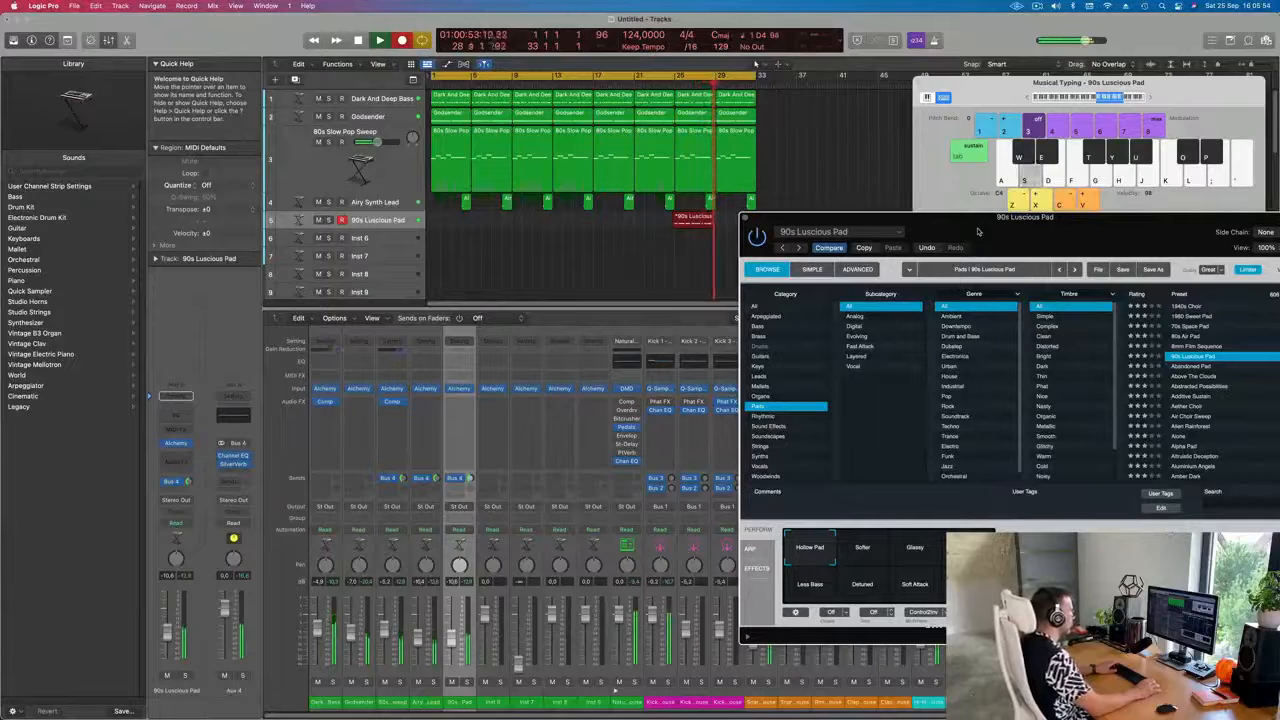
key(space)
Move the recorded pad region to bar 1, select all its notes in the Piano Roll and play the loop
drag(693, 220, 448, 221)
key(p)
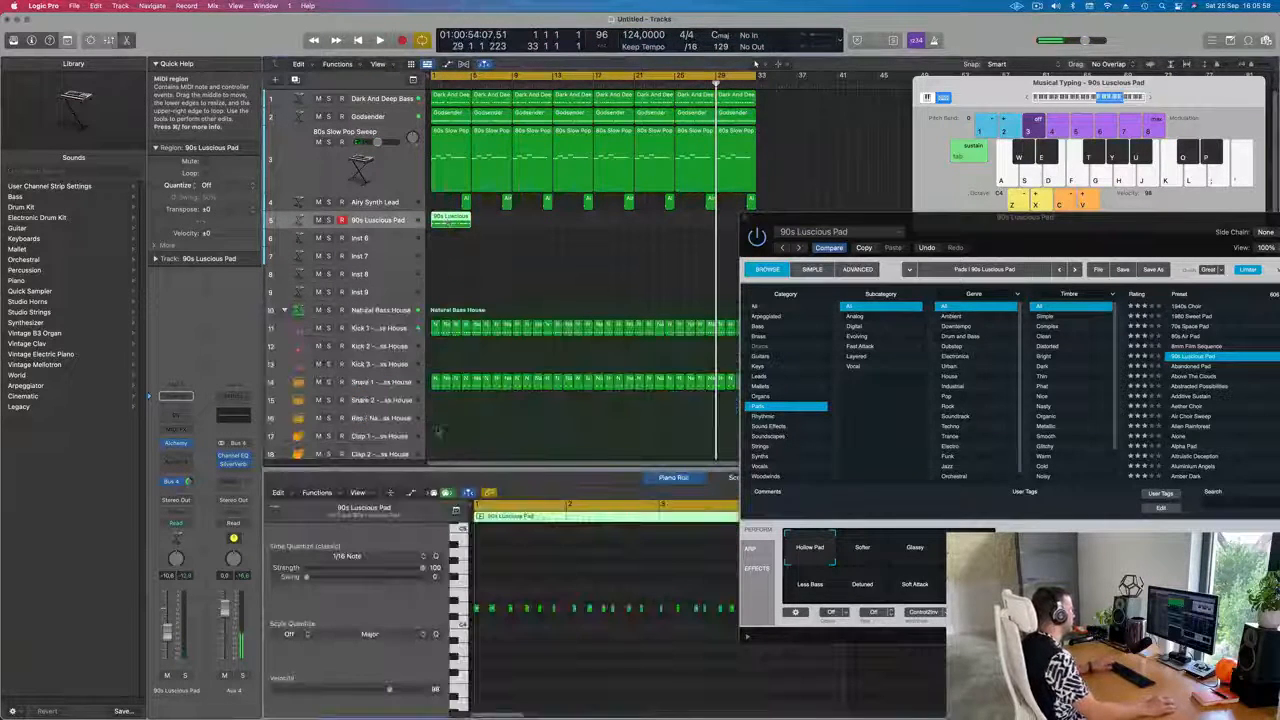
key(super+a)
key(space)
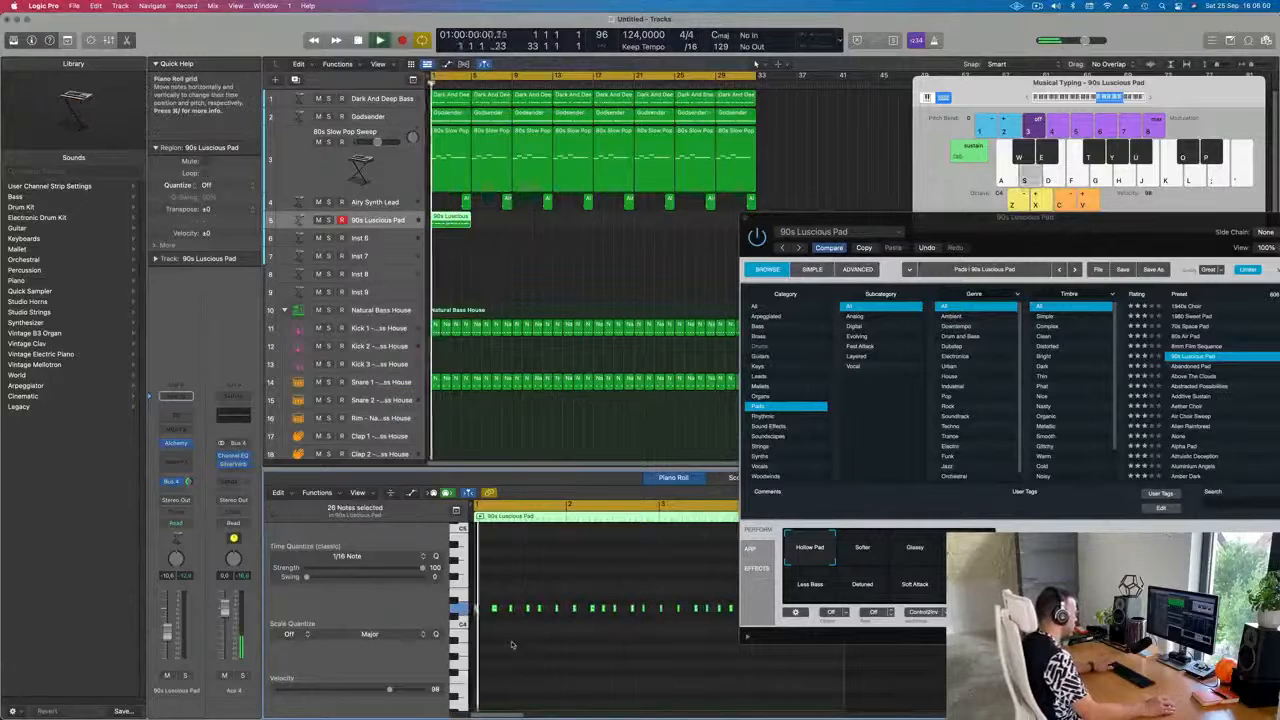
Try the Less Bass variation of 90s Luscious Pad over the loop, comparing it with Hollow Pad
drag(1046, 242, 732, 210)
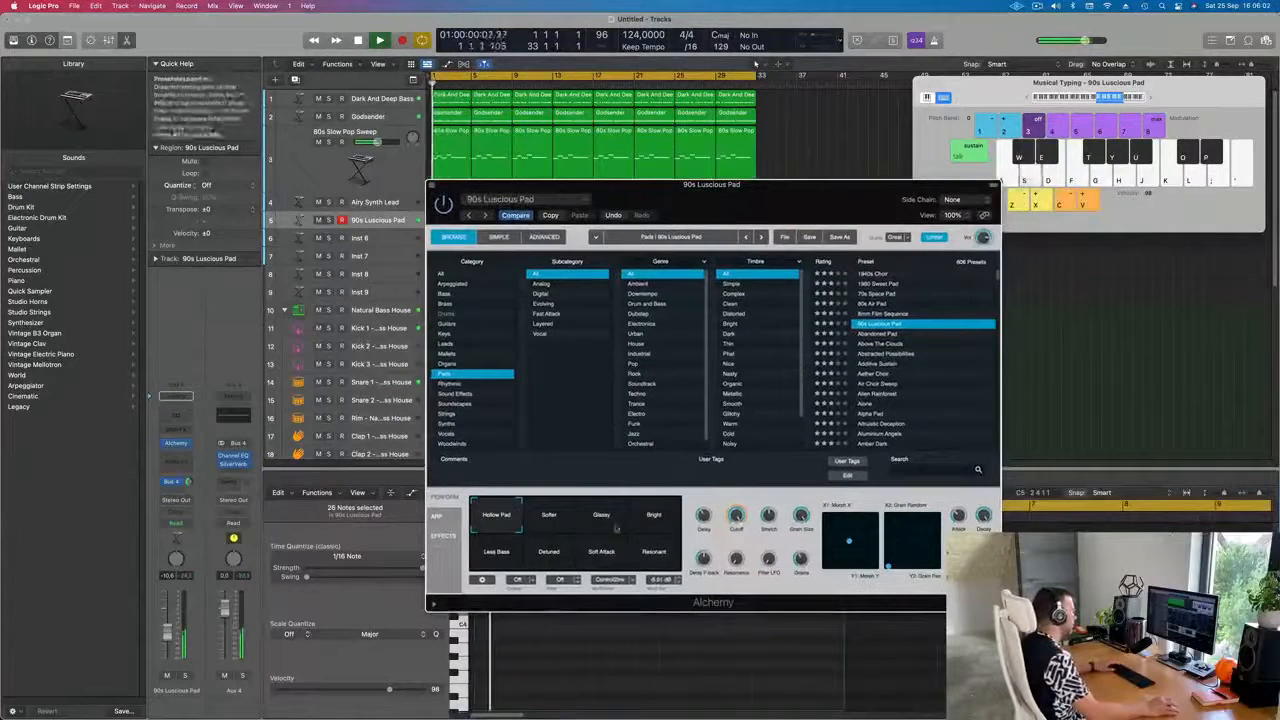
drag(497, 515, 492, 579)
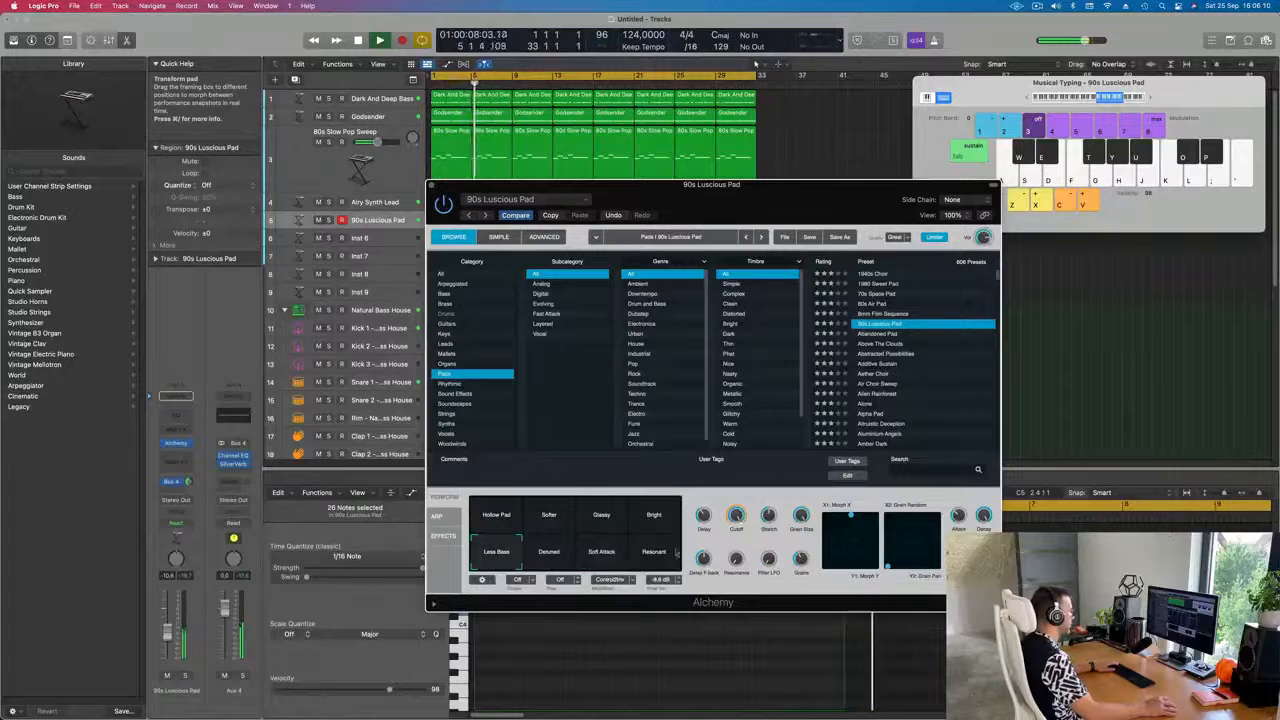
key(space)
key(space)
click(498, 518)
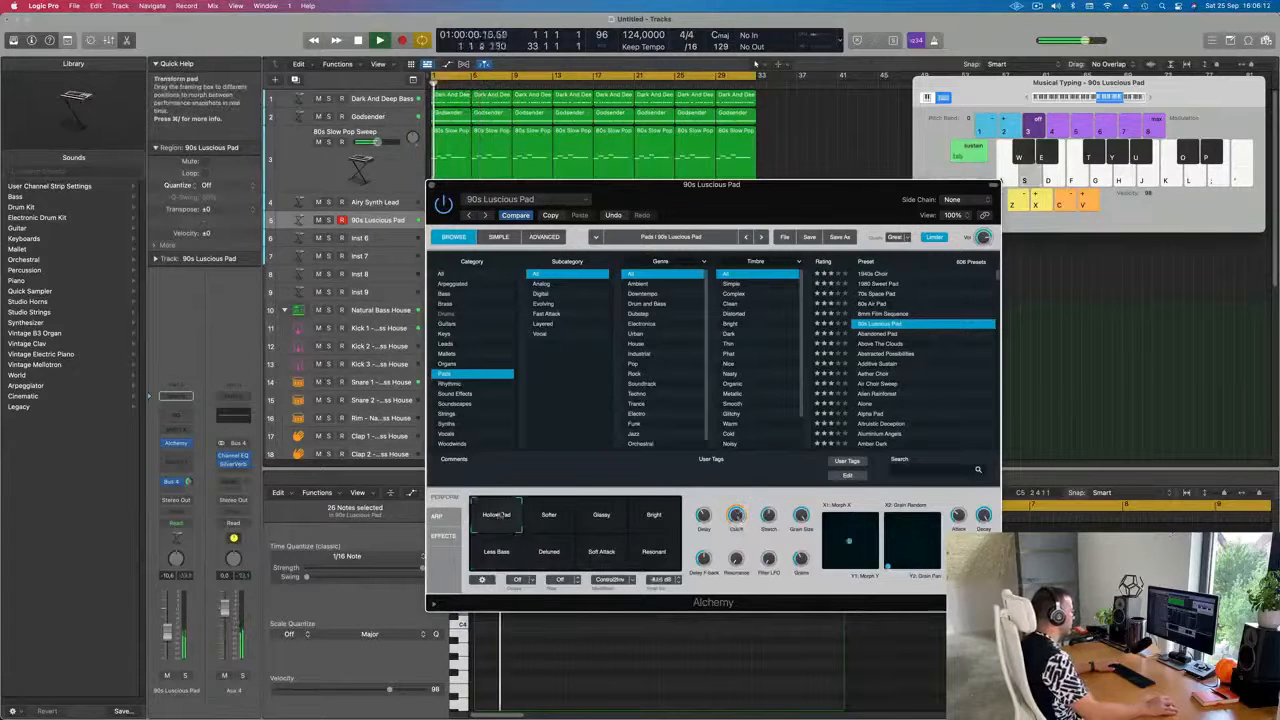
Repeat the 90s Luscious Pad region along its track until it fills the loop up to bar 33
drag(776, 185, 940, 104)
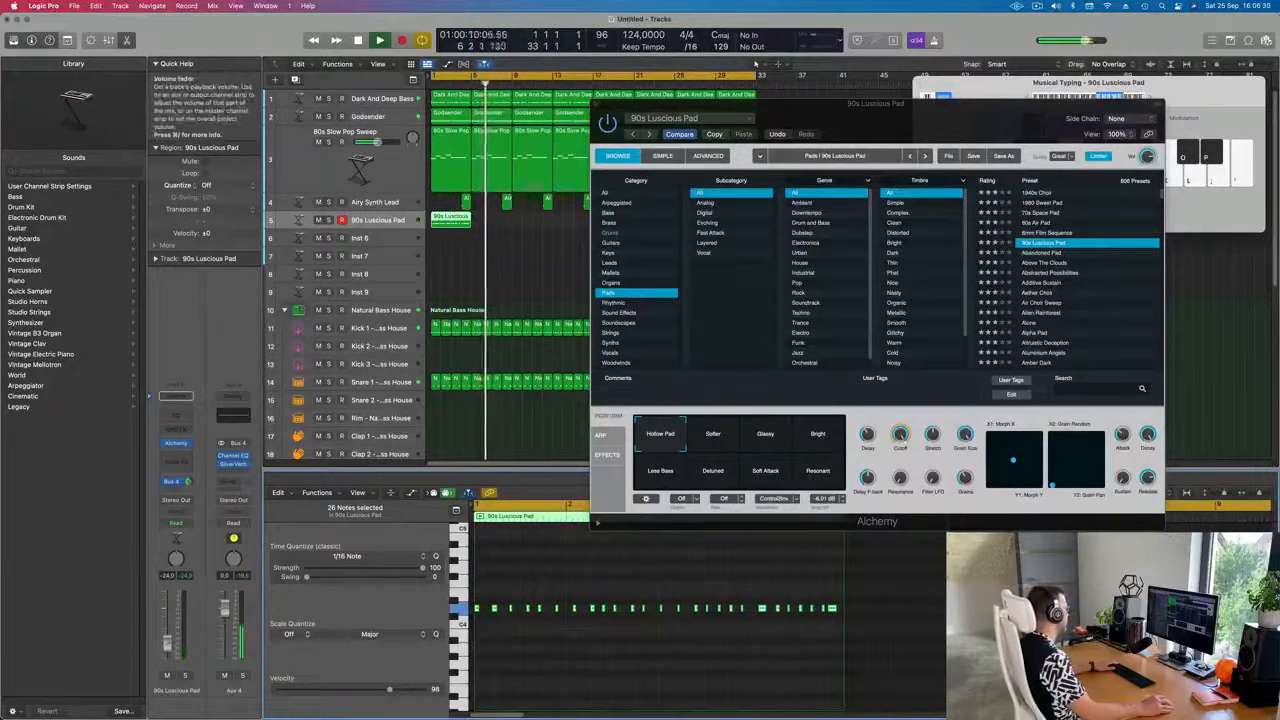
key(Return)
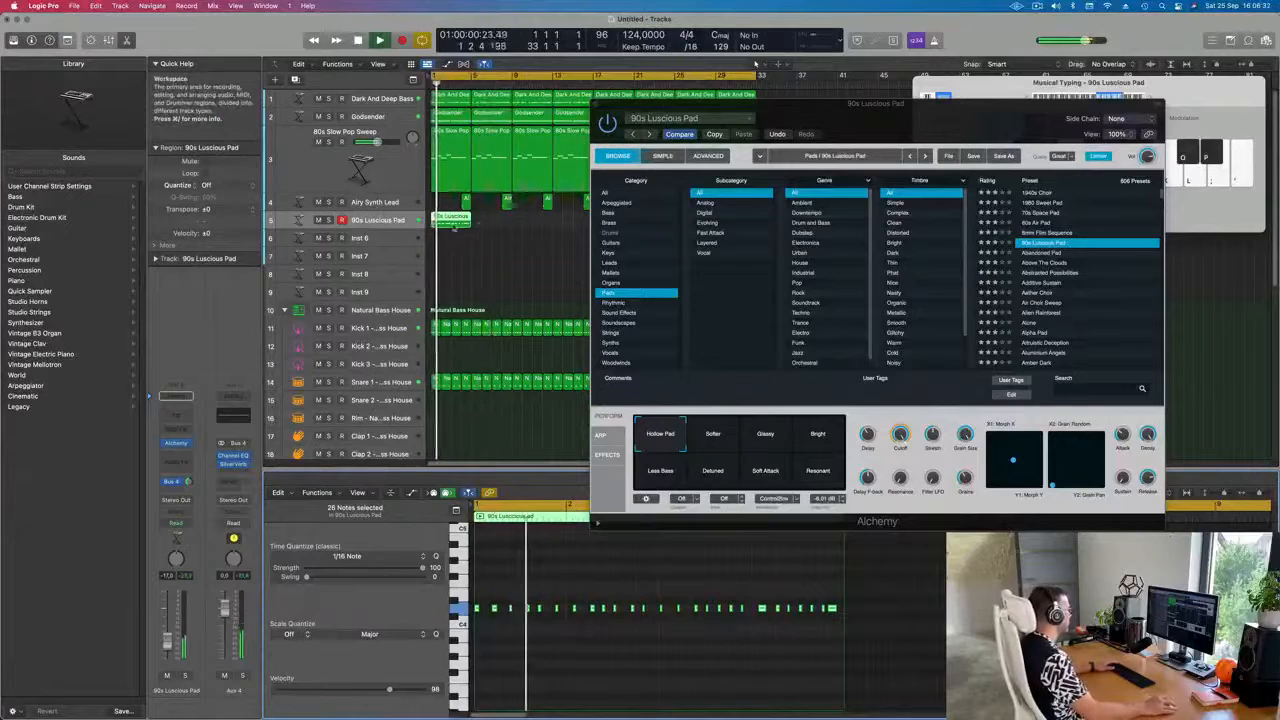
click(452, 226)
key(super+r)
key(super+r)
key(super+r)
key(super+r)
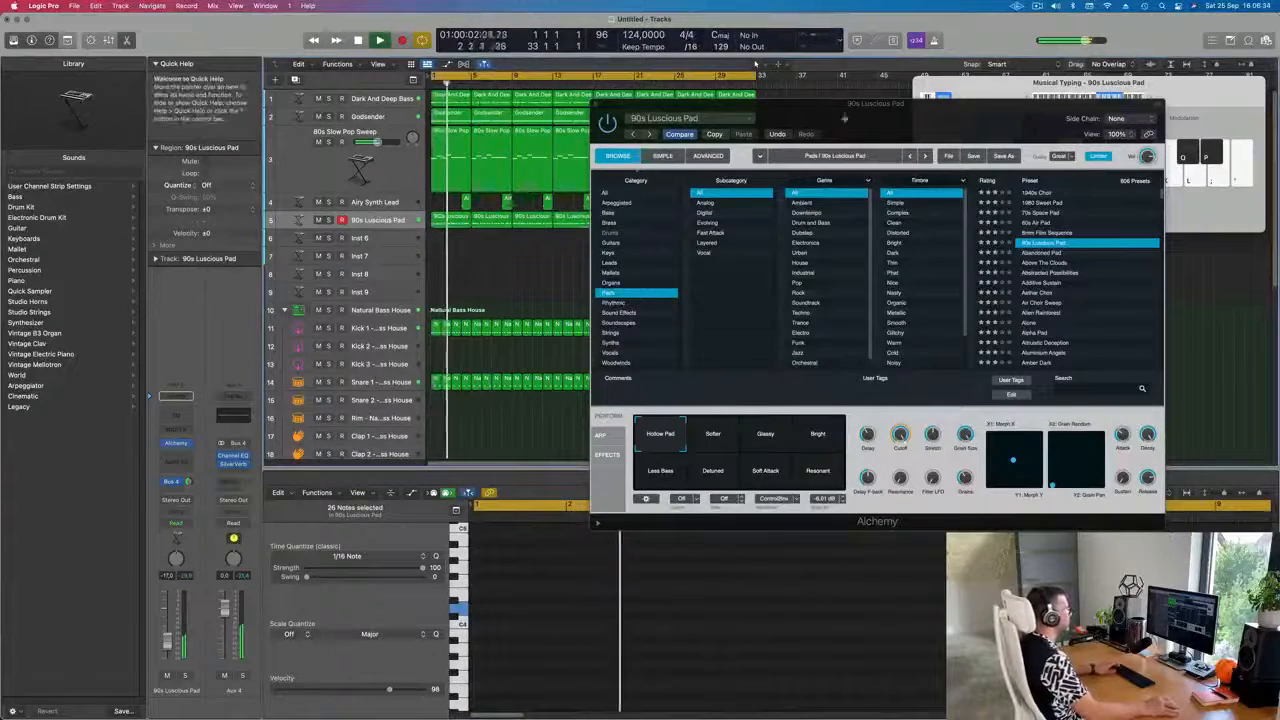
drag(650, 104, 854, 189)
key(super+r)
key(super+r)
key(super+r)
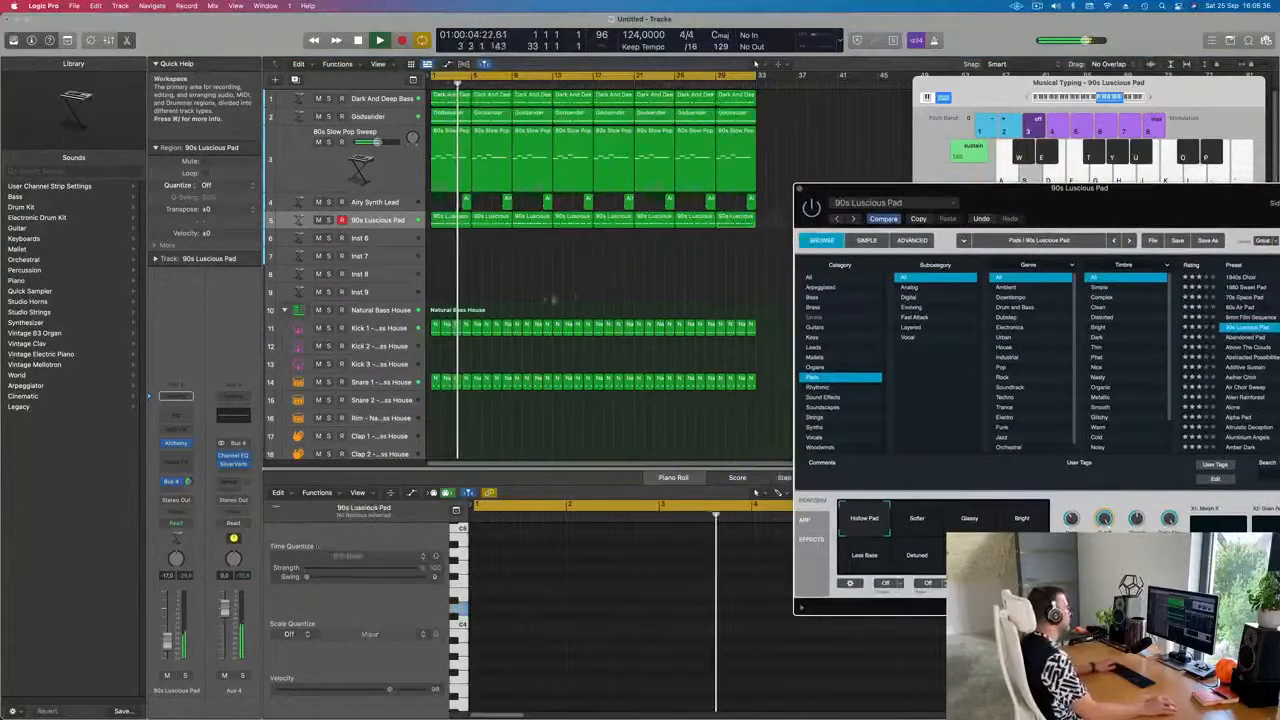
Lower the pad channel's volume to about -23 dB and close its Alchemy window
click(551, 297)
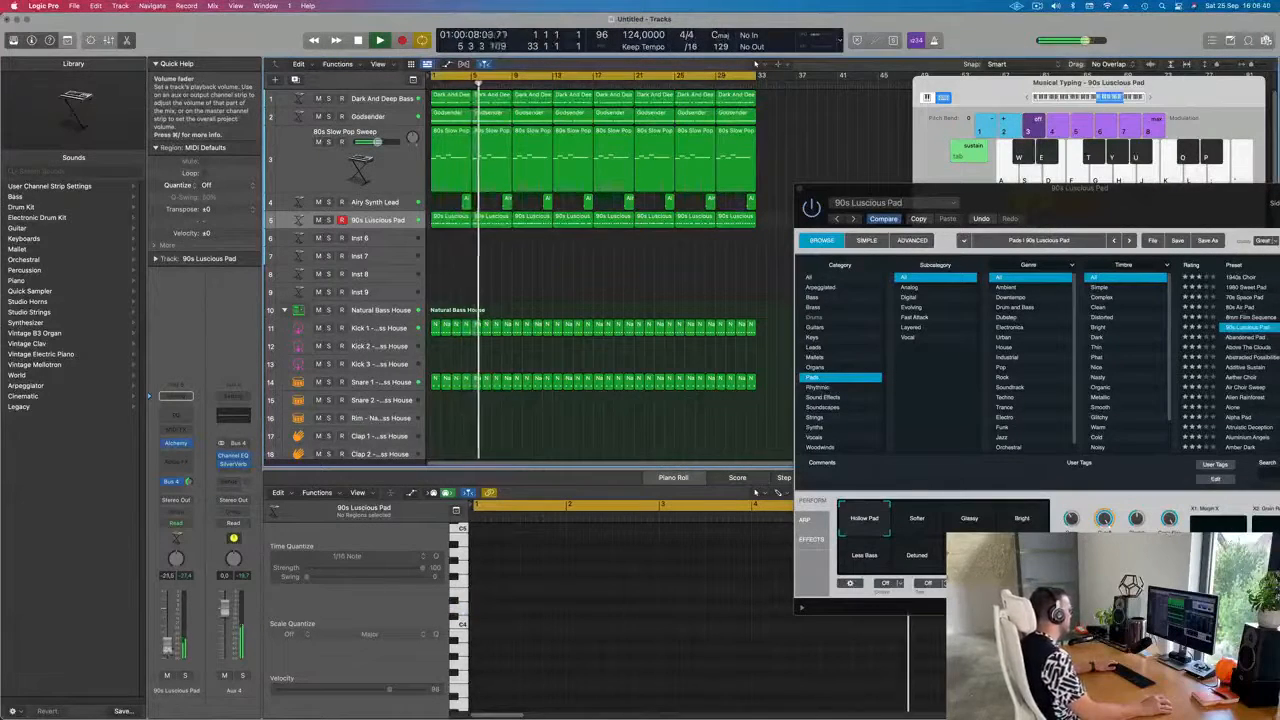
drag(1105, 214, 817, 259)
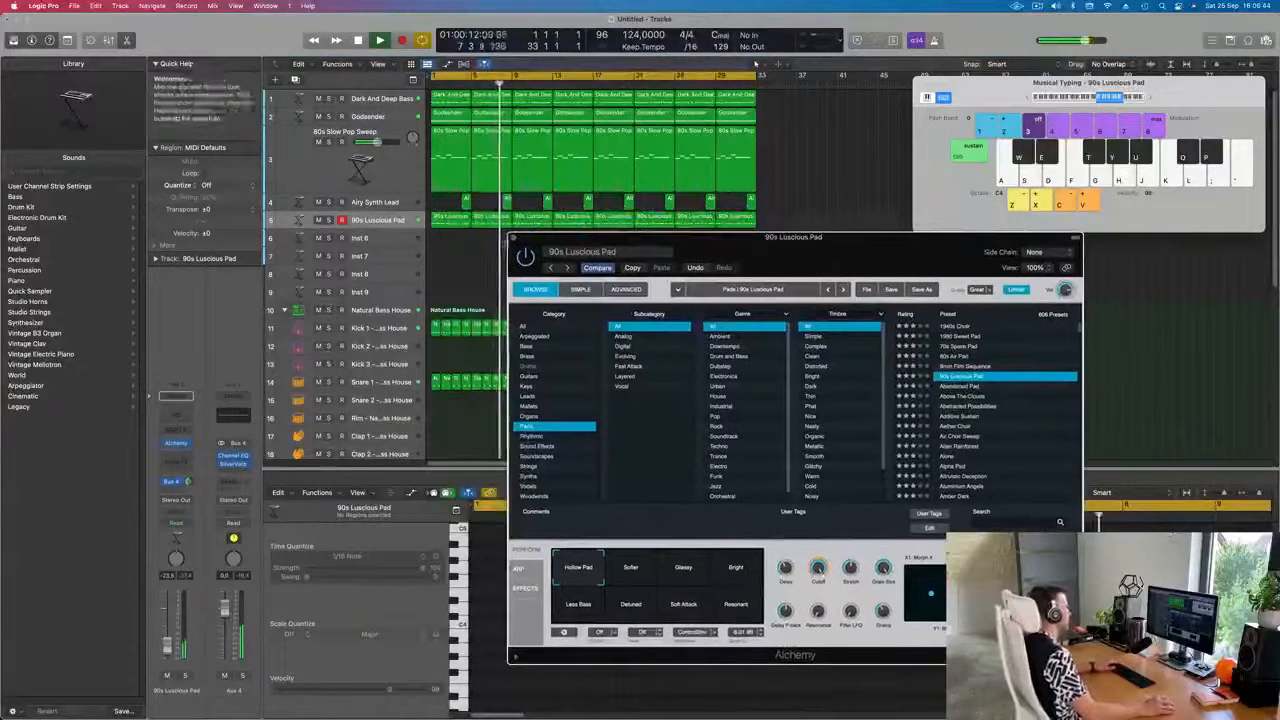
click(514, 240)
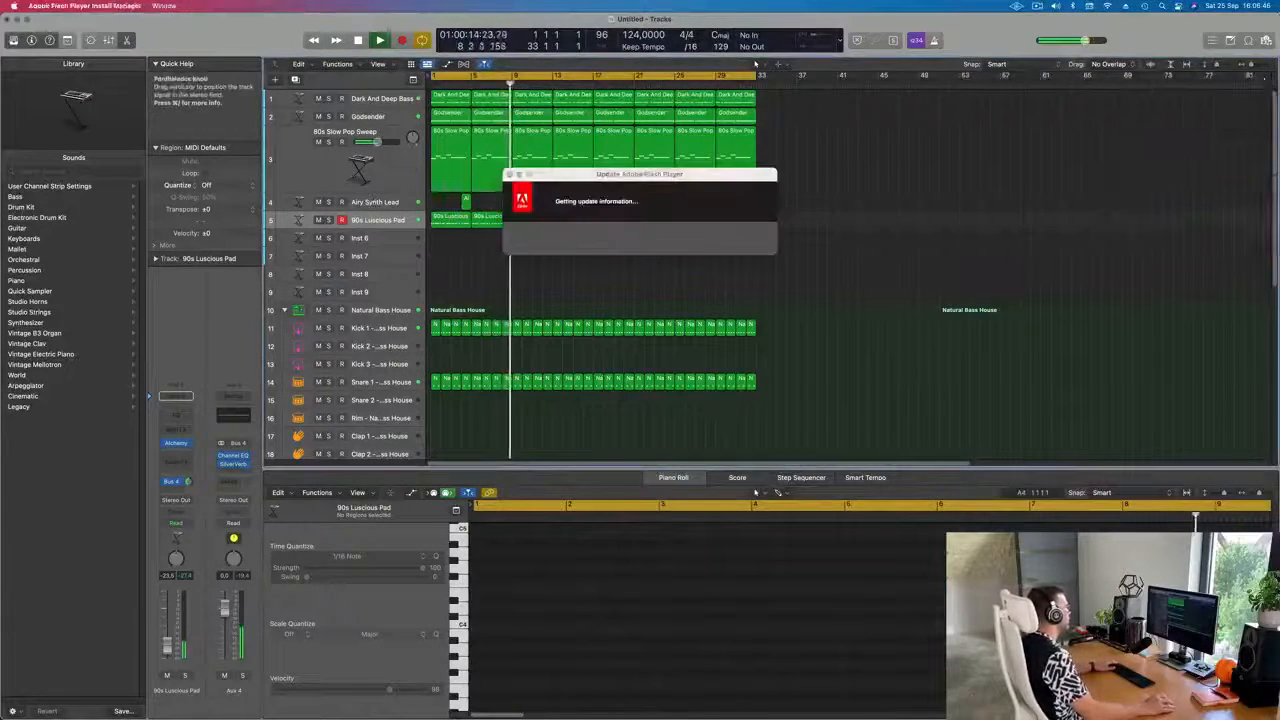
Duplicate the Dark And Deep Bass track and copy its first region onto the new track at bar 1
click(391, 101)
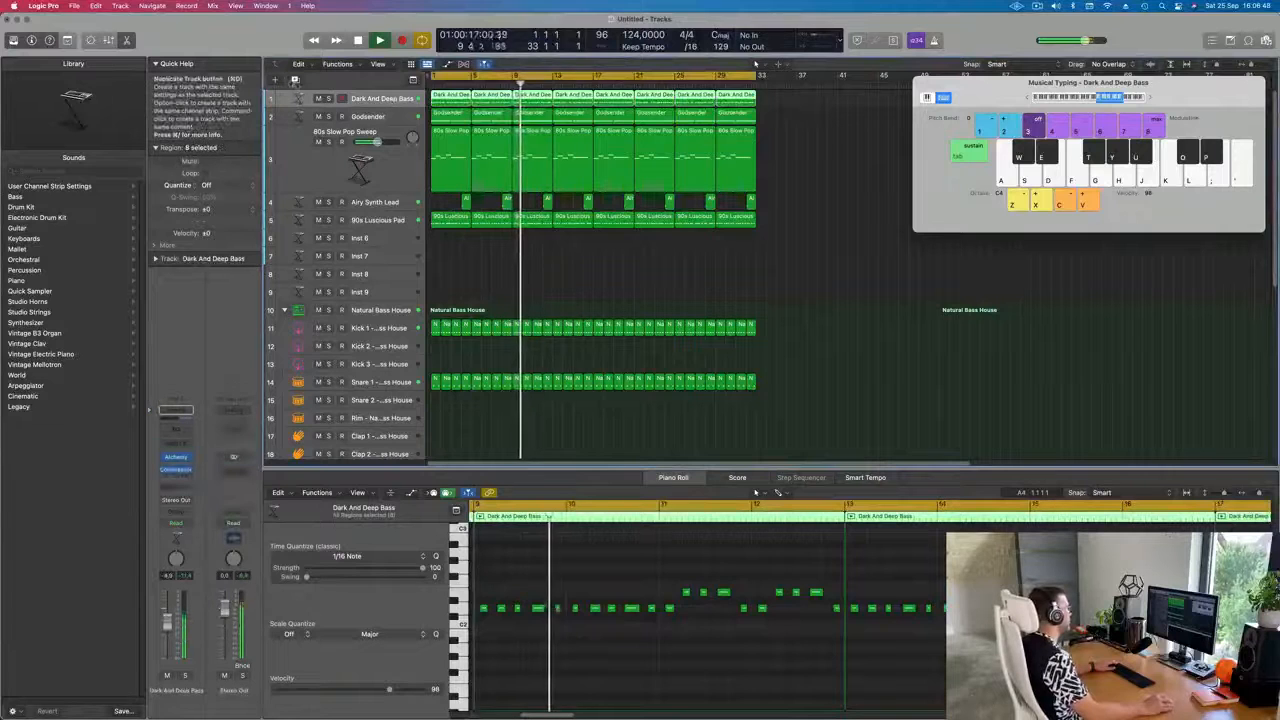
click(295, 79)
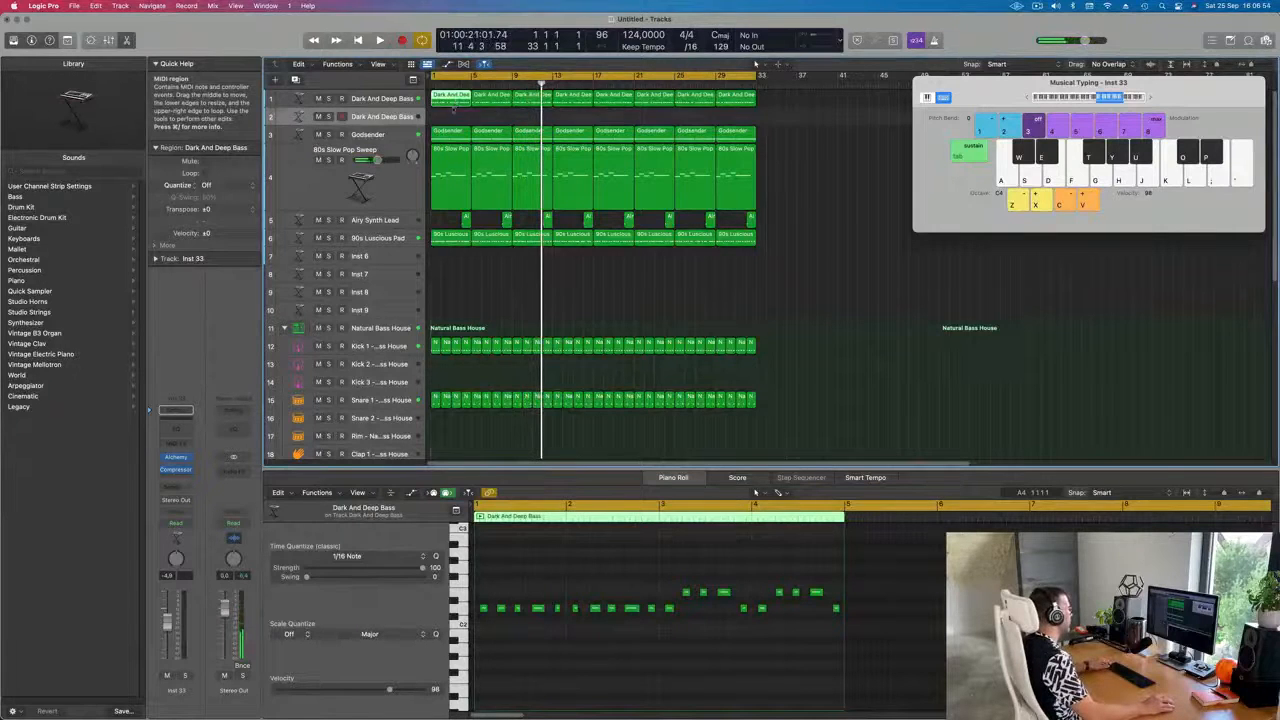
drag(453, 108, 453, 117)
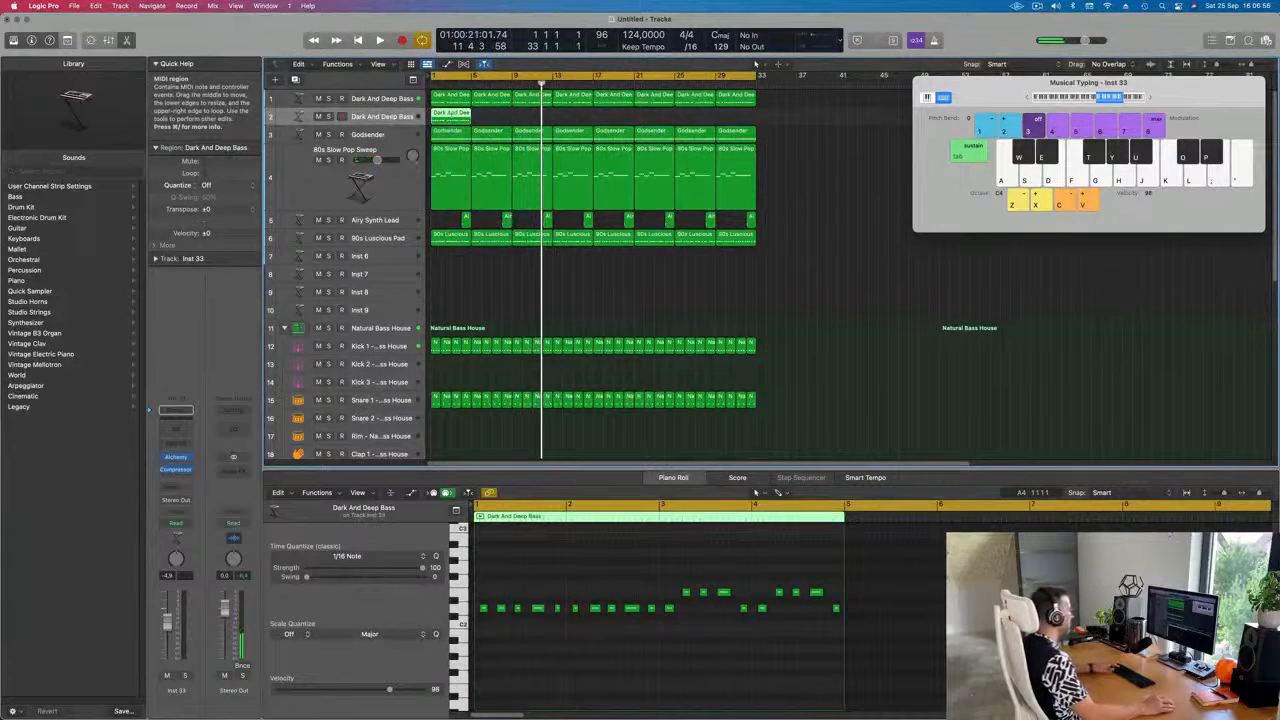
Repeat the copied bass region along the duplicate track up to bar 33 and play the loop from the start
key(super+r)
key(super+r)
key(super+r)
key(super+r)
key(super+r)
key(super+r)
key(space)
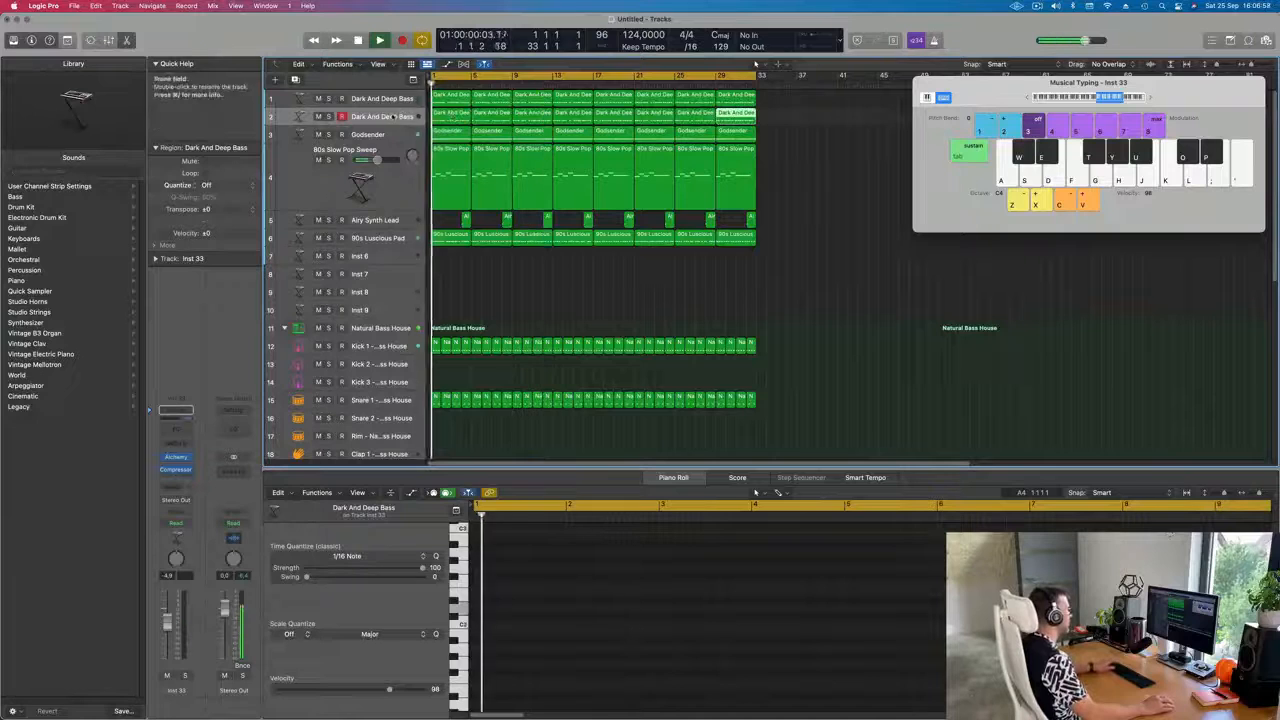
In the duplicate track's Alchemy, filter all categories by the Plucked subcategory and load the Alchemists Wavetable preset
click(386, 118)
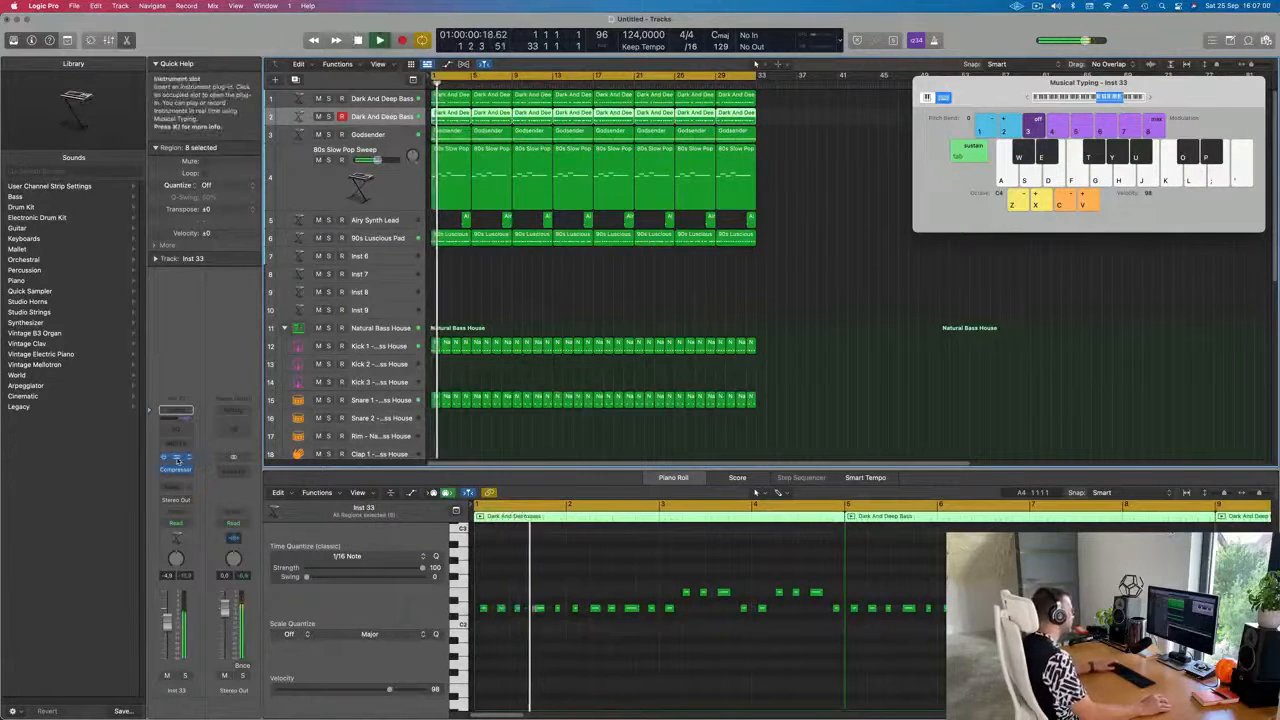
click(176, 458)
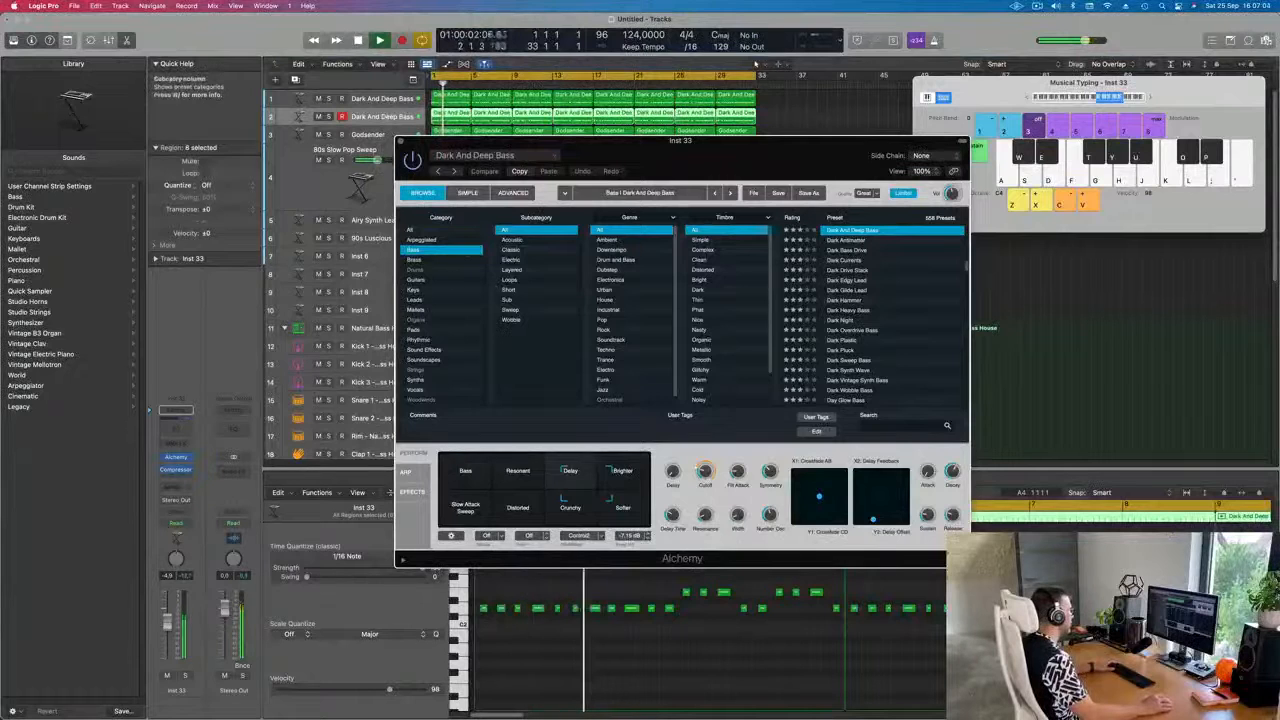
click(410, 230)
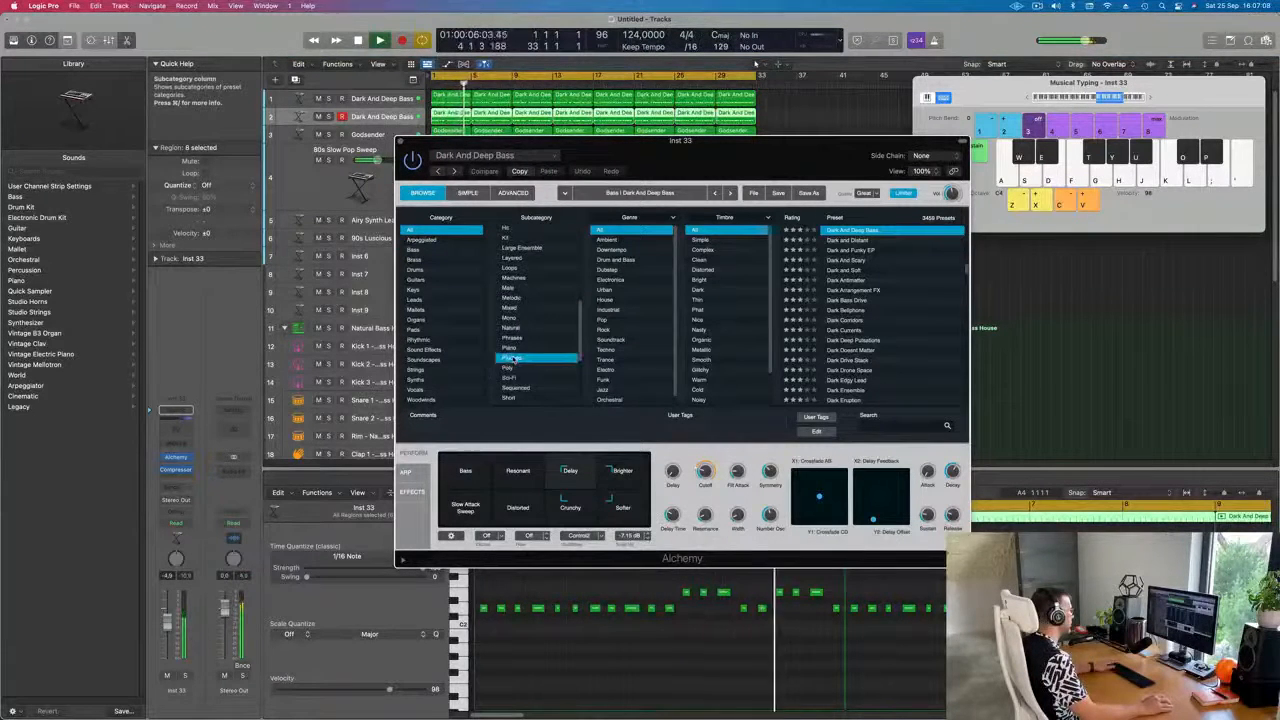
click(846, 291)
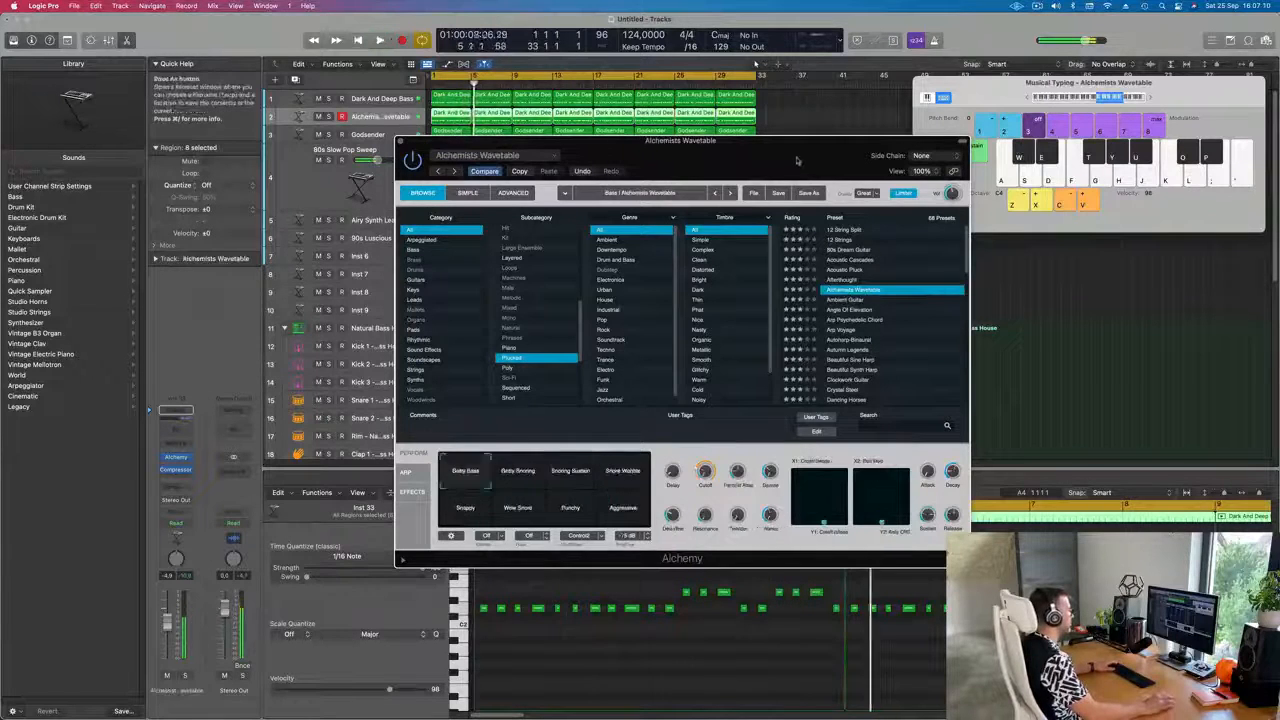
drag(747, 151, 930, 158)
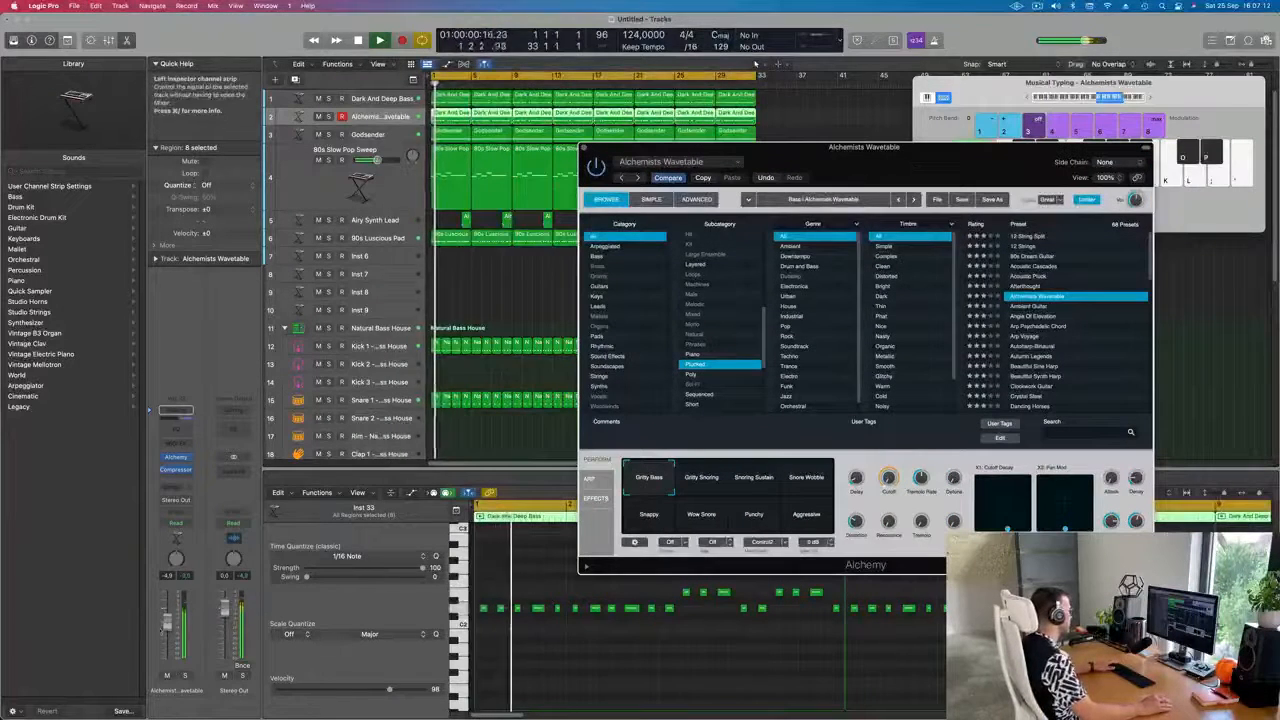
Load the Angle Of Elevation preset and listen to it soloed, then within the full mix
click(1033, 317)
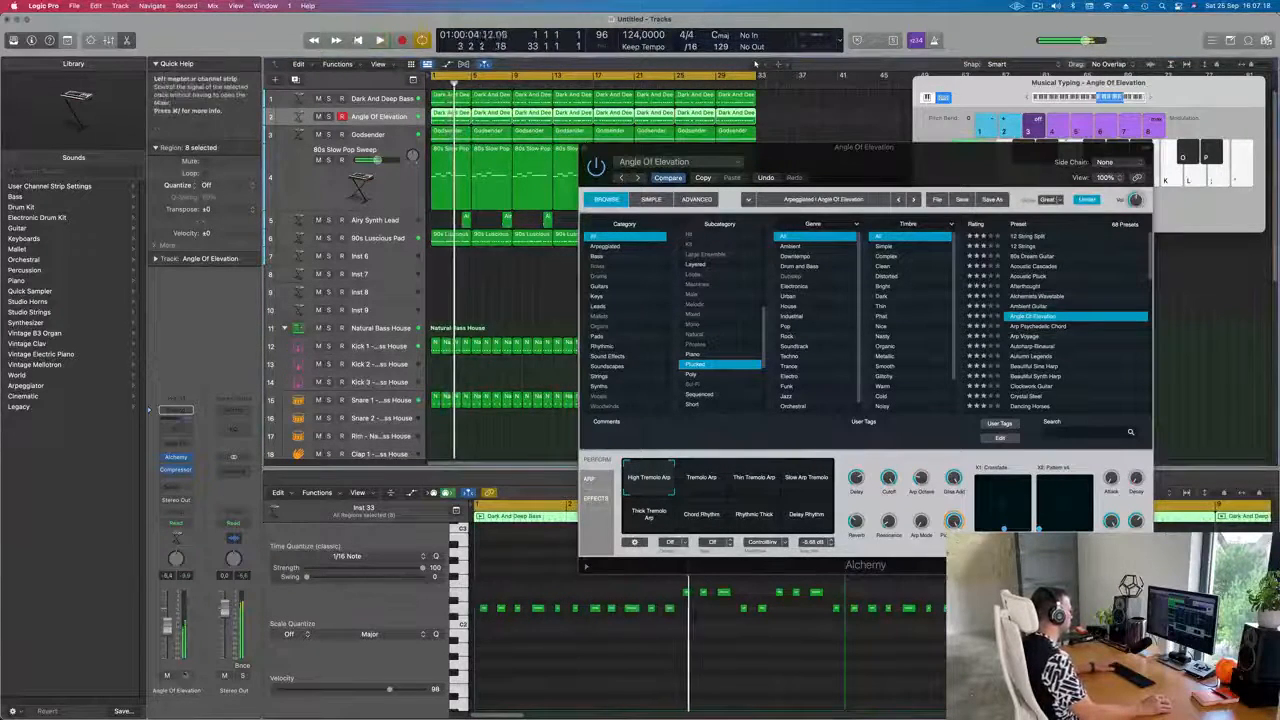
click(185, 676)
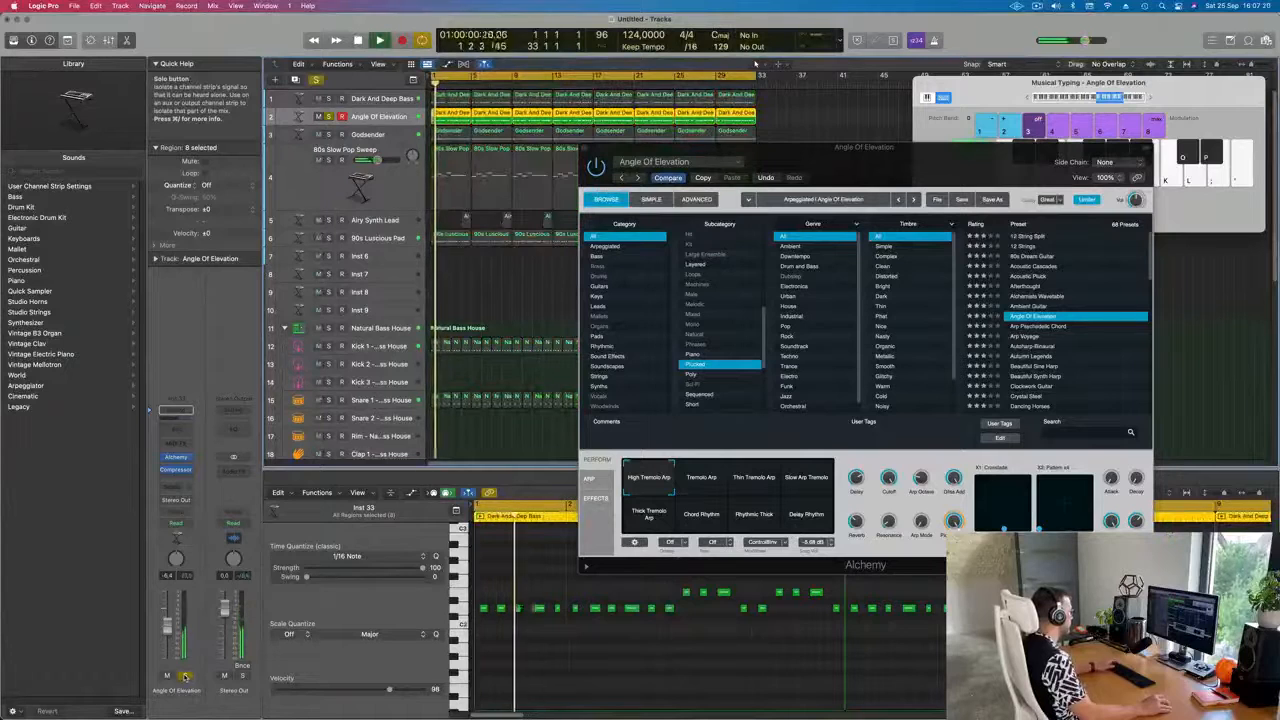
click(185, 676)
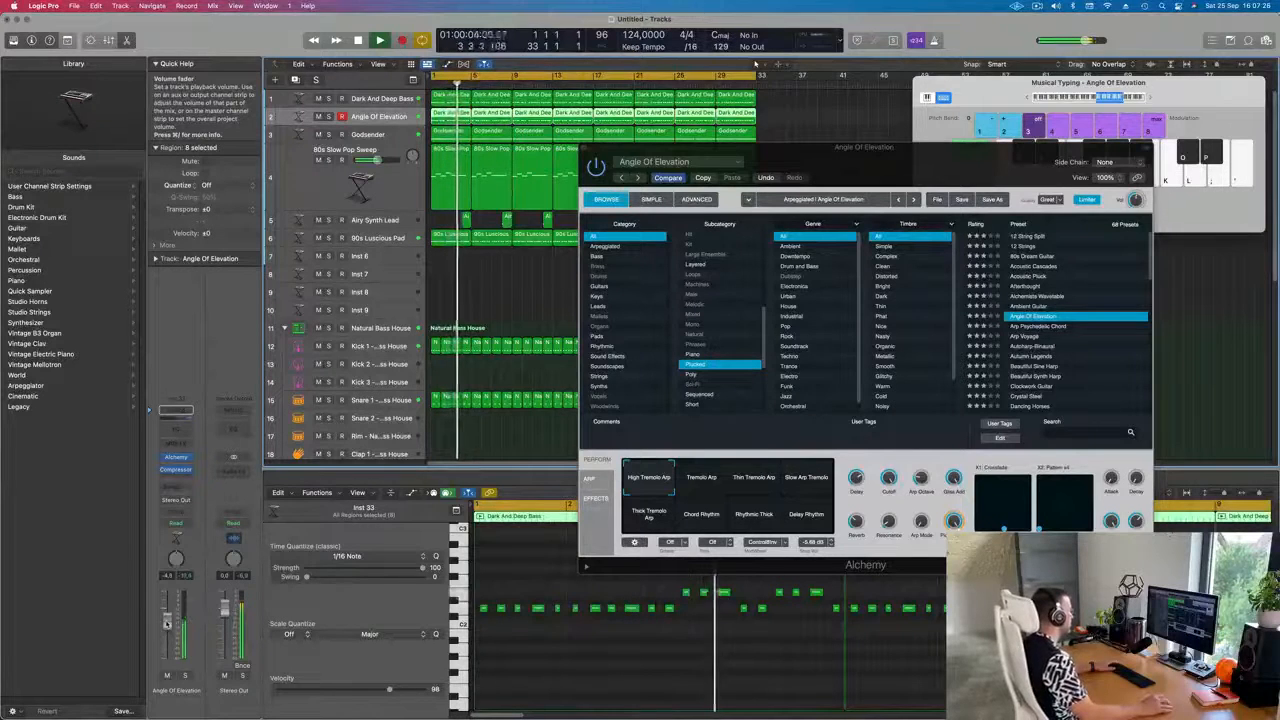
Check Angle Of Elevation soloed, audition its Tremolo Arp, Thin Tremolo Arp, Slow Arp Tremolo and Delay Rhythm variations, and close Alchemy
click(185, 676)
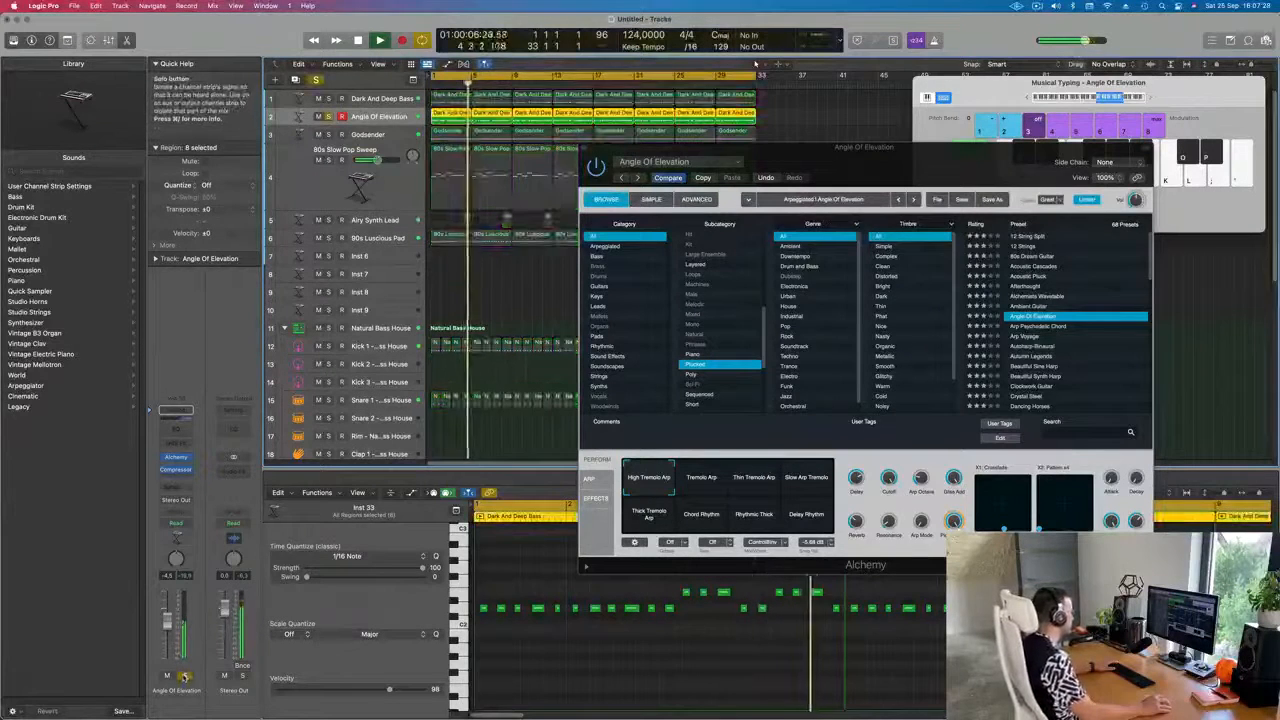
click(185, 676)
click(712, 478)
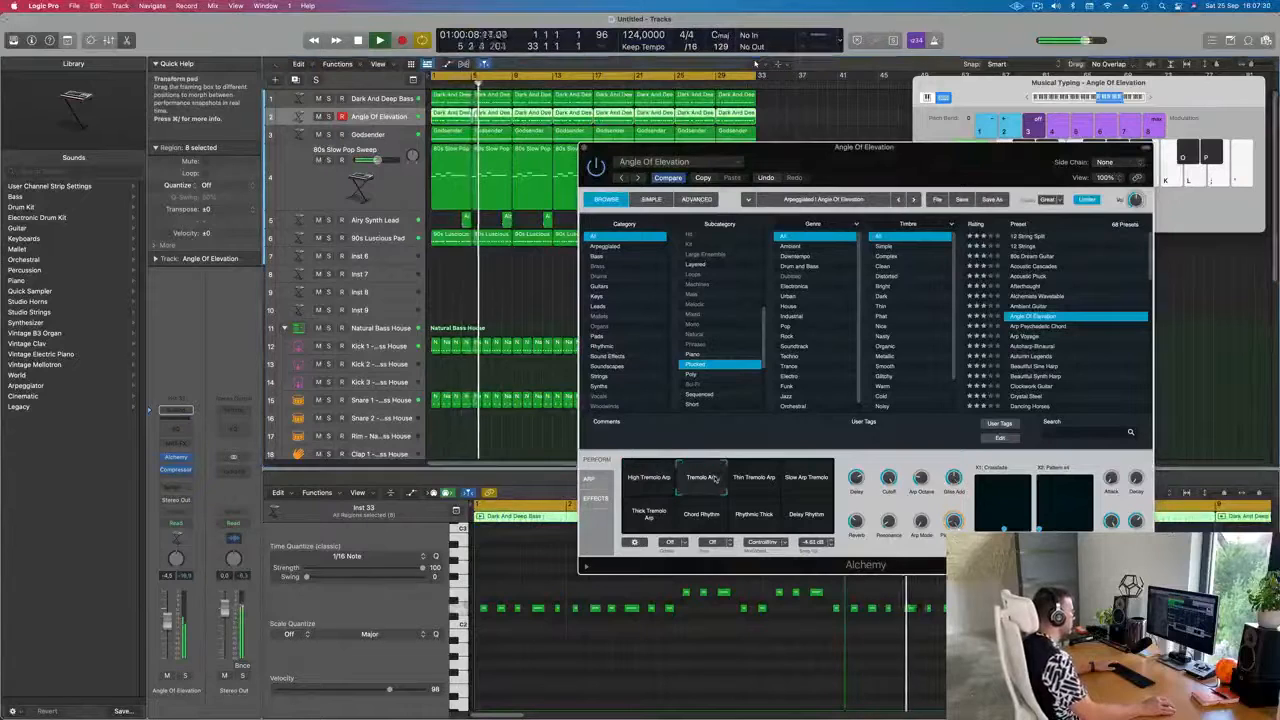
click(760, 479)
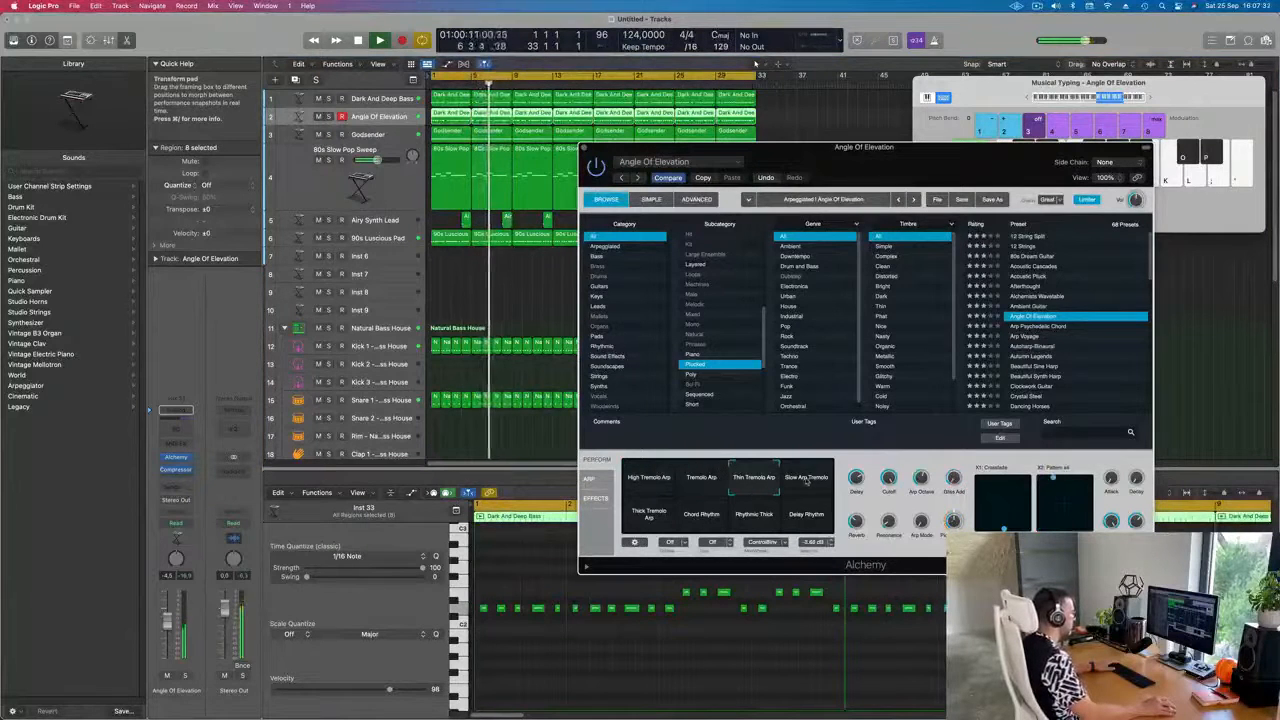
click(806, 479)
click(805, 517)
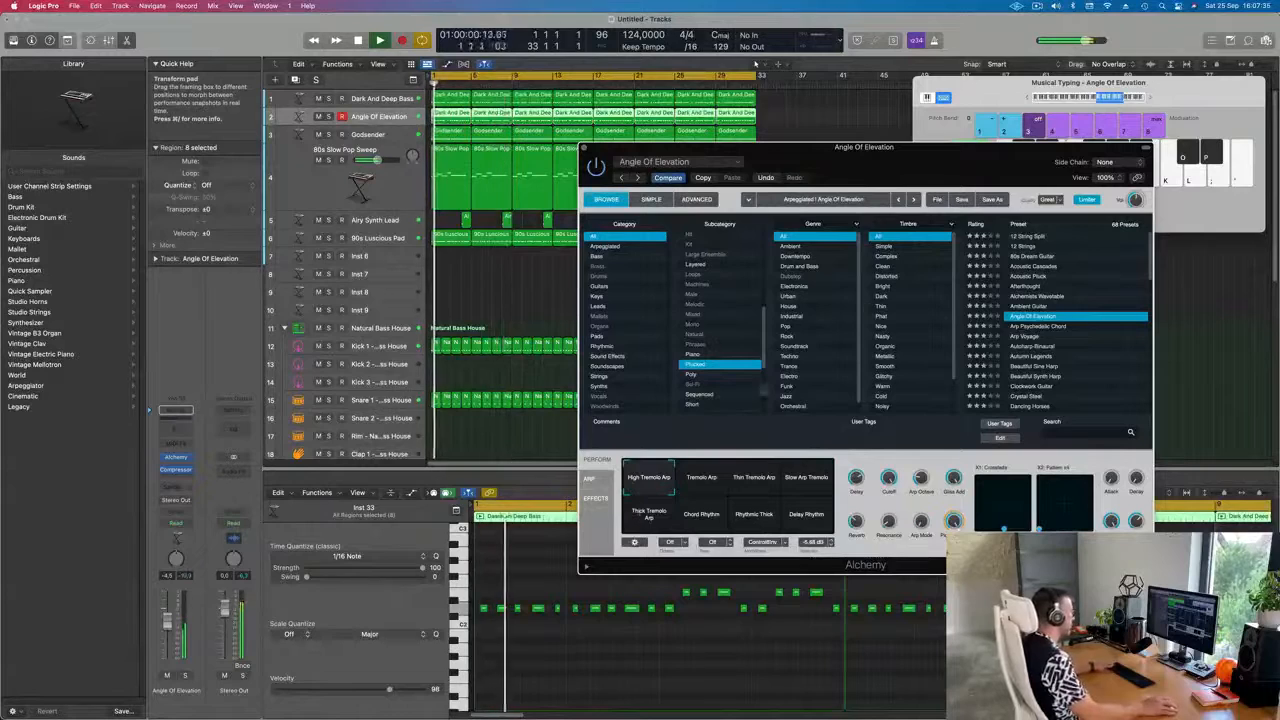
drag(582, 148, 484, 223)
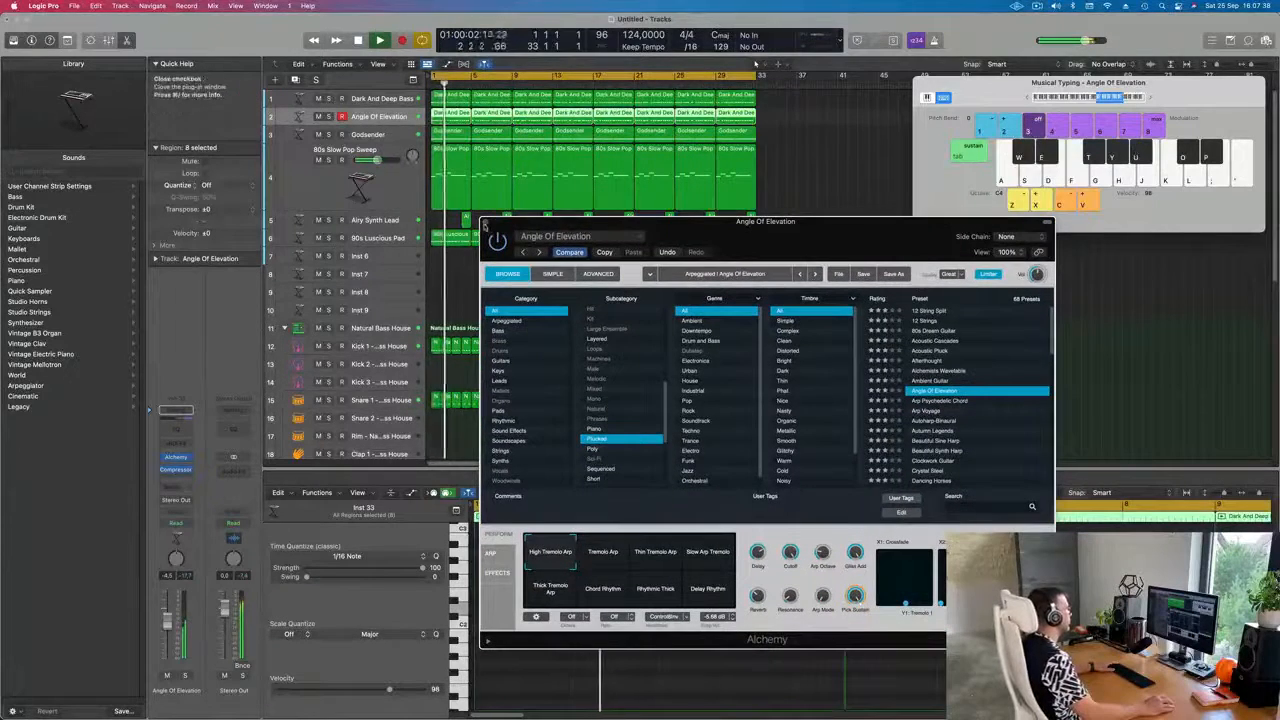
click(485, 222)
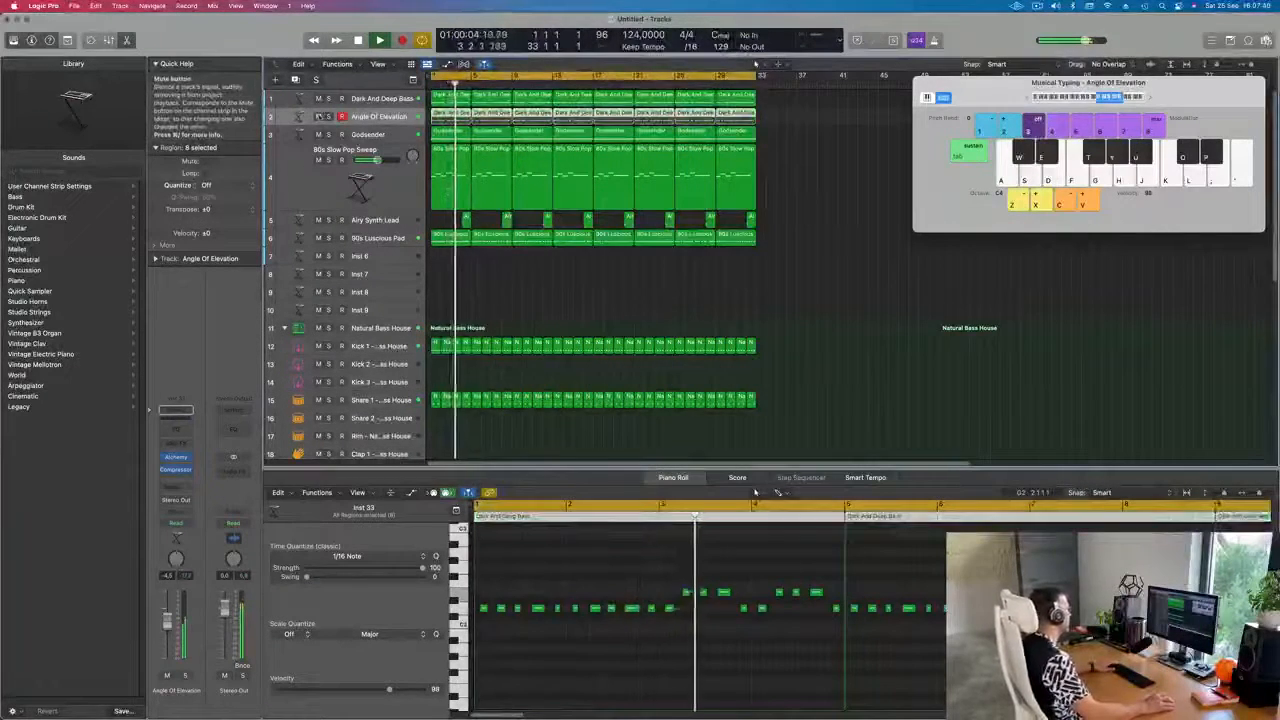
Compare the mix with and without Angle Of Elevation, and mute the 80s Slow Pop Sweep track
click(319, 117)
click(319, 160)
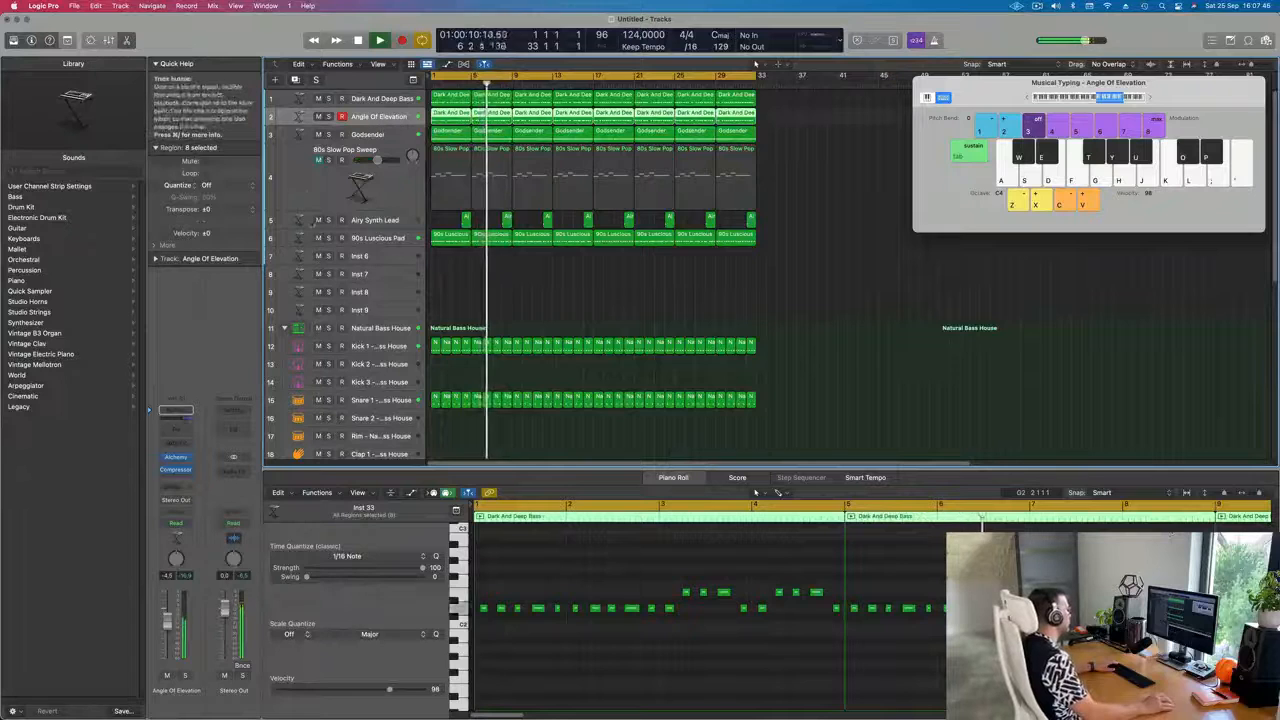
click(307, 194)
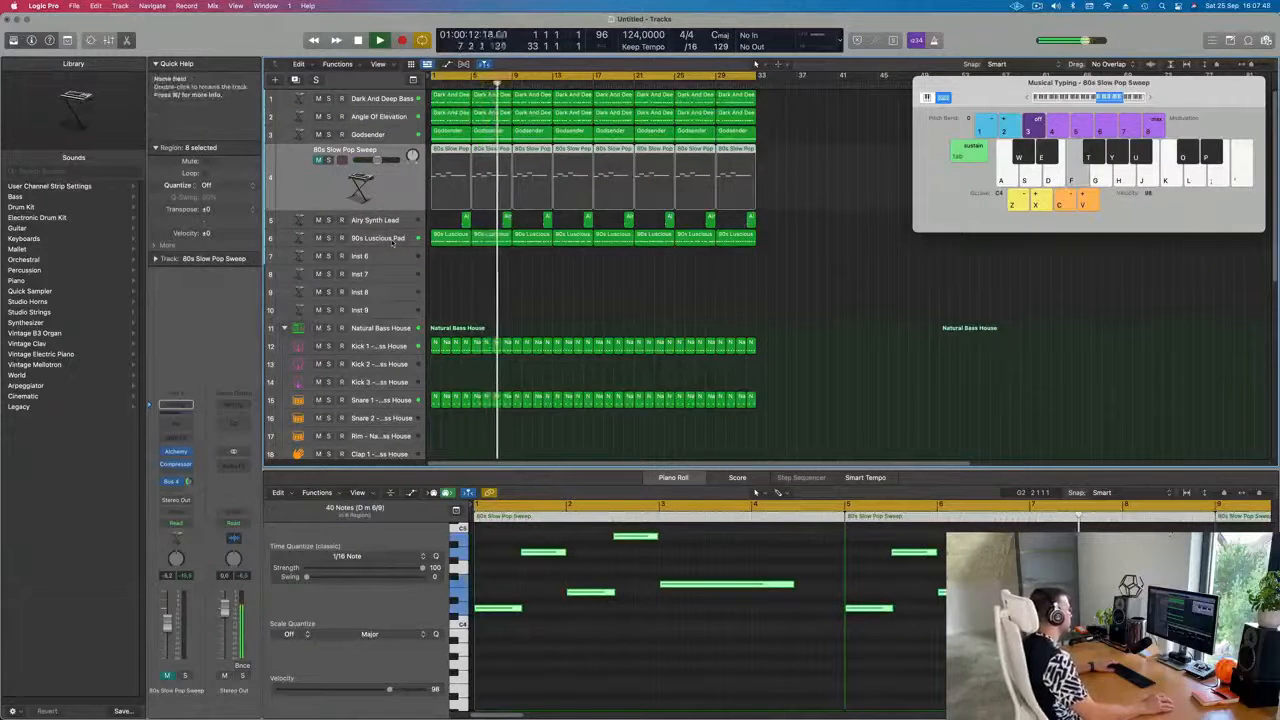
key(super+Left)
key(super+Left)
key(super+Left)
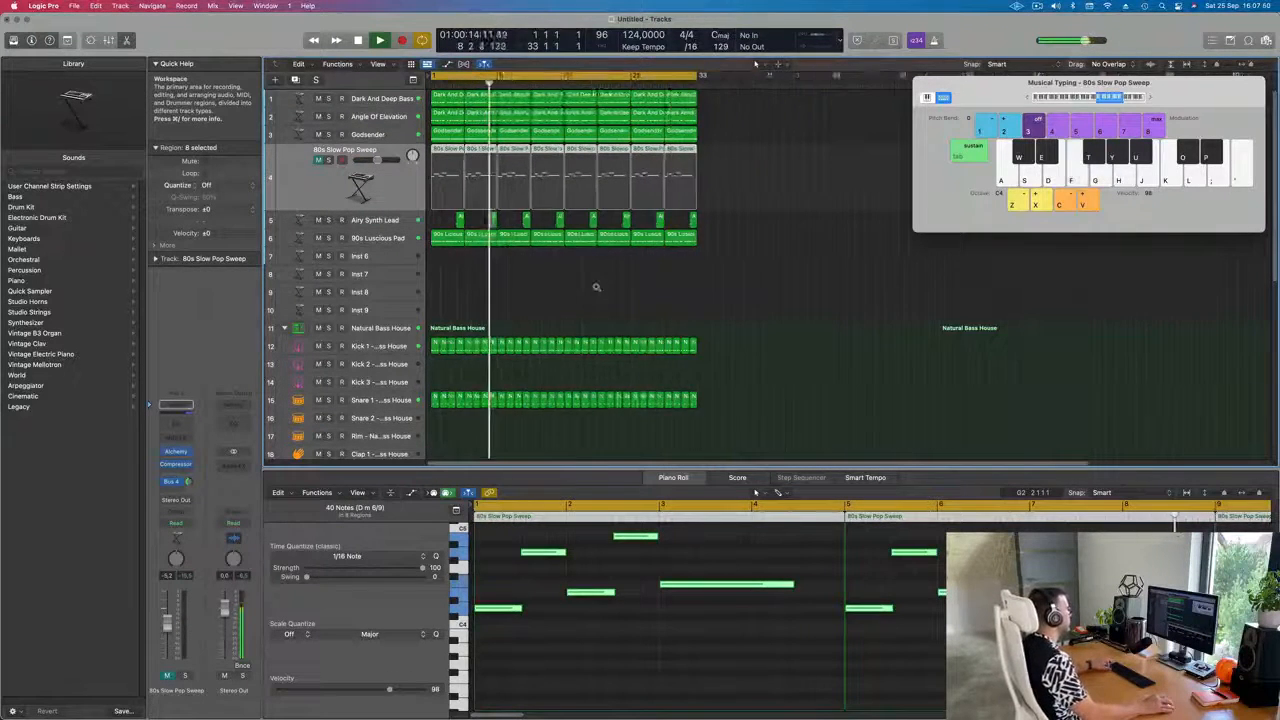
click(588, 292)
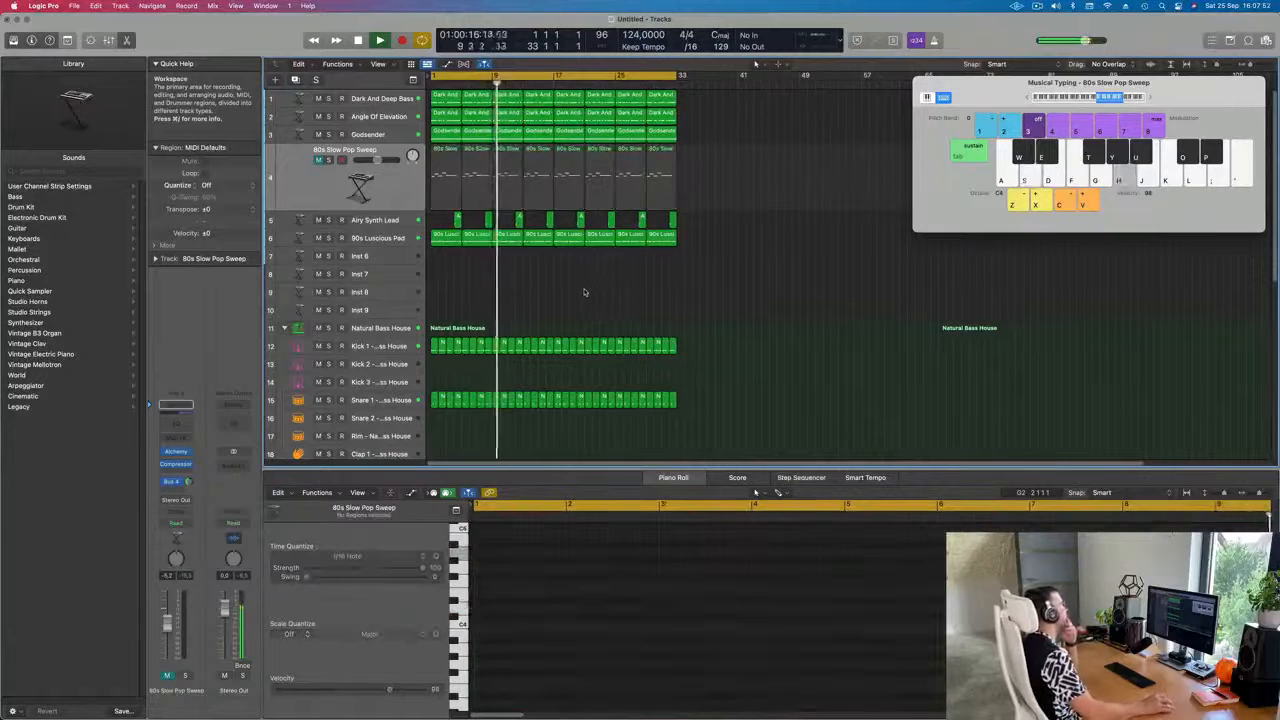
Listen to the open hi-hat soloed, and raise the Shaker track's Bus 2 delay send slightly
scroll(578, 294, down, 4)
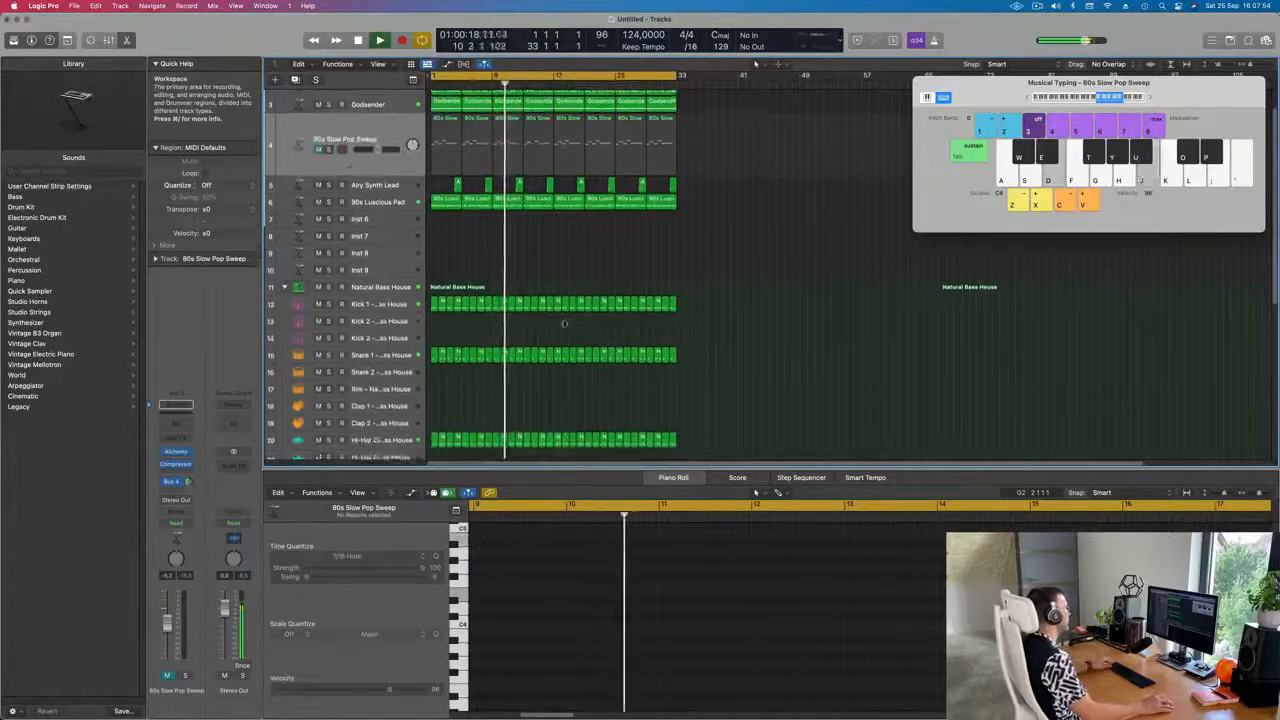
scroll(566, 322, down, 5)
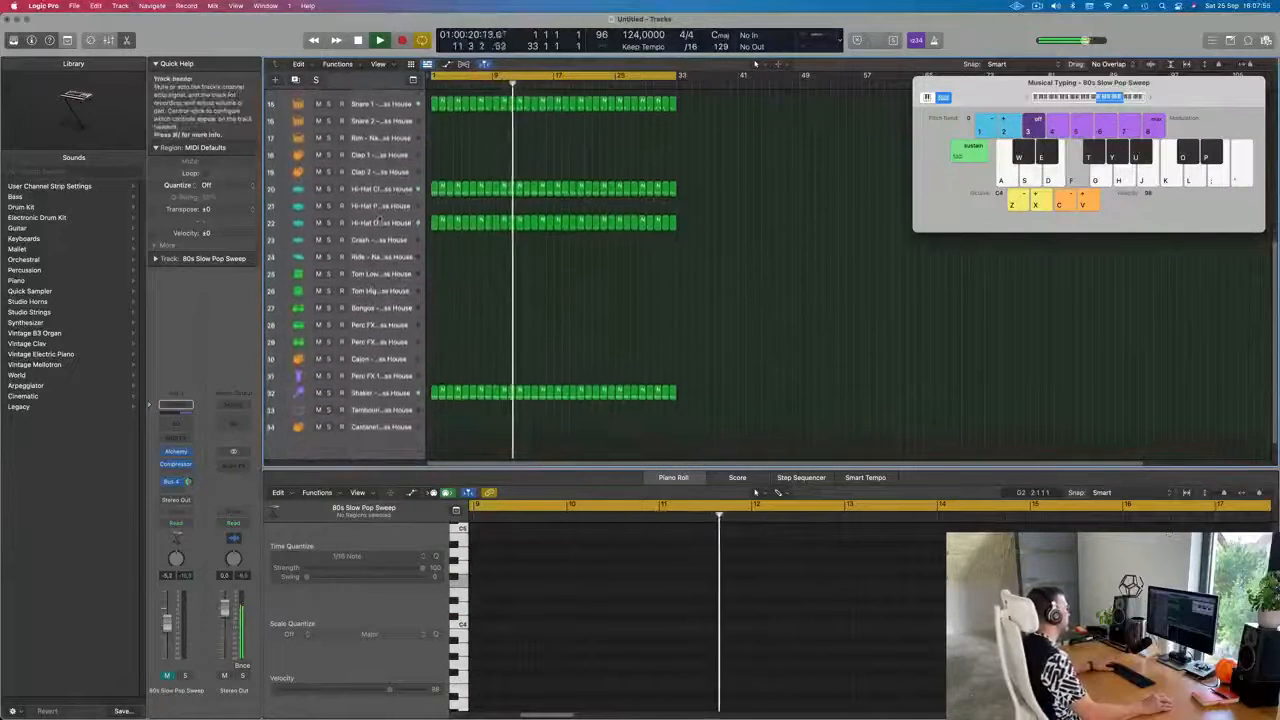
click(372, 222)
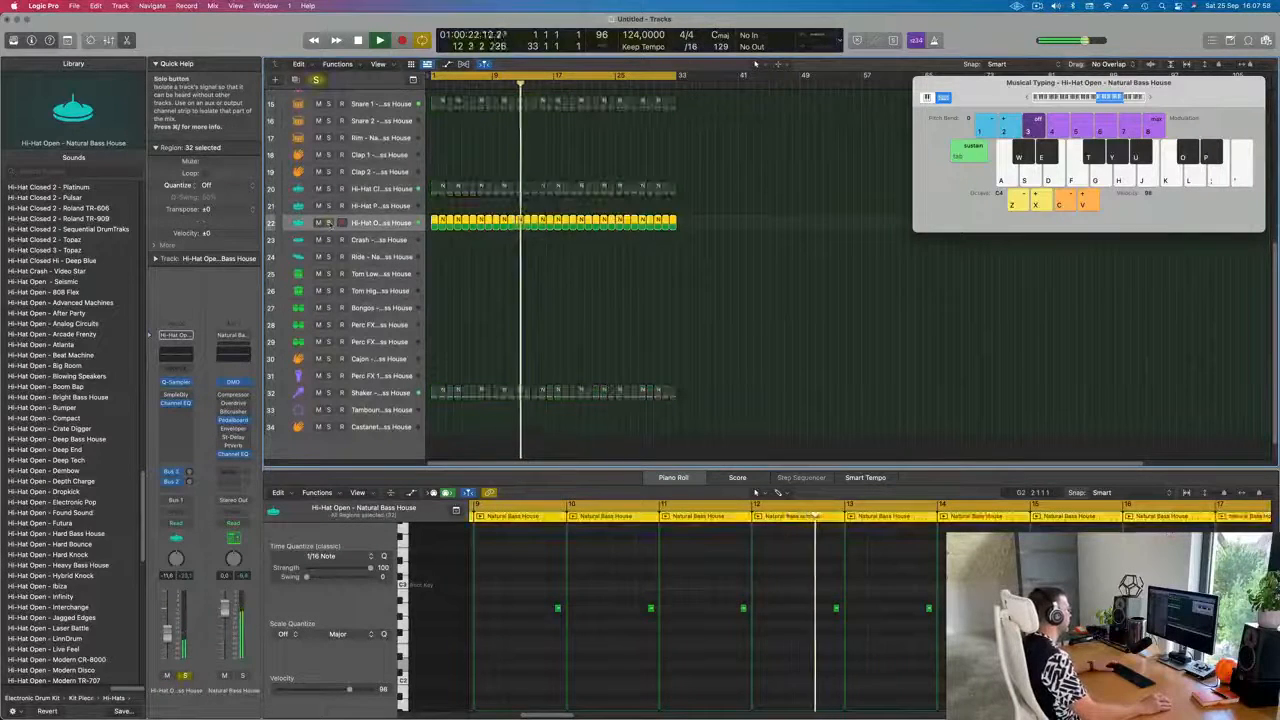
click(352, 393)
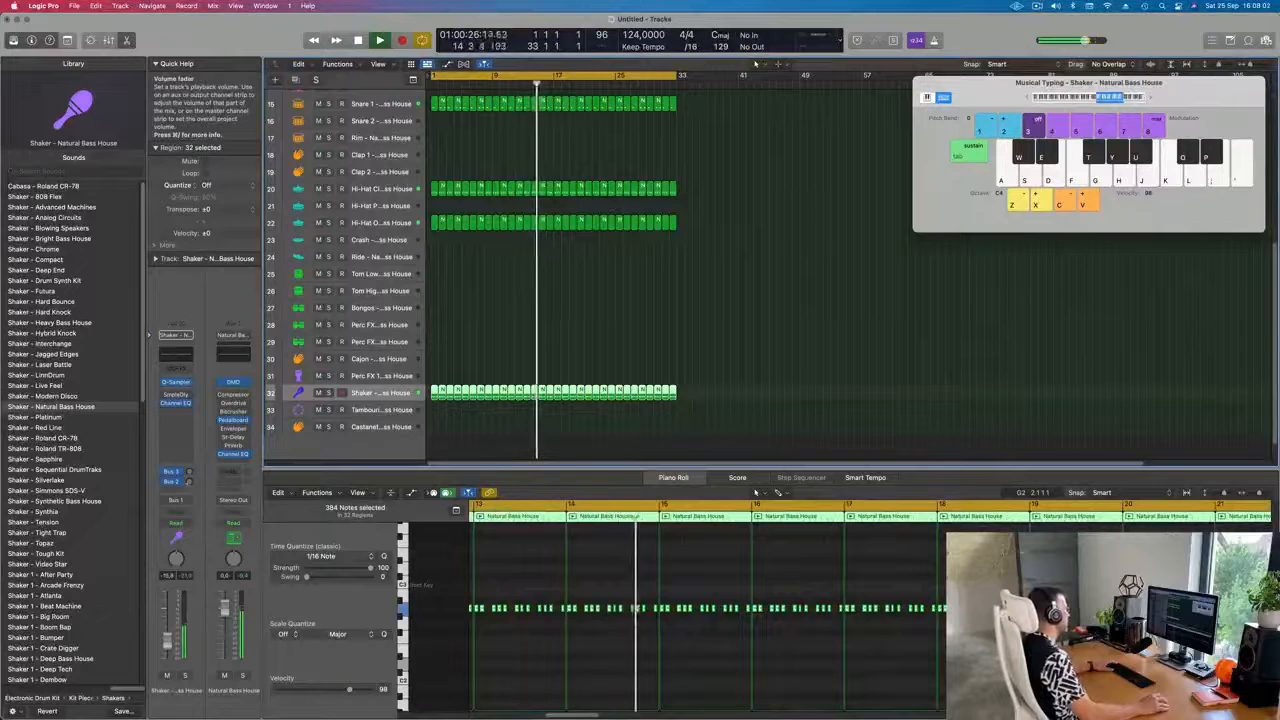
key(Return)
drag(189, 481, 189, 474)
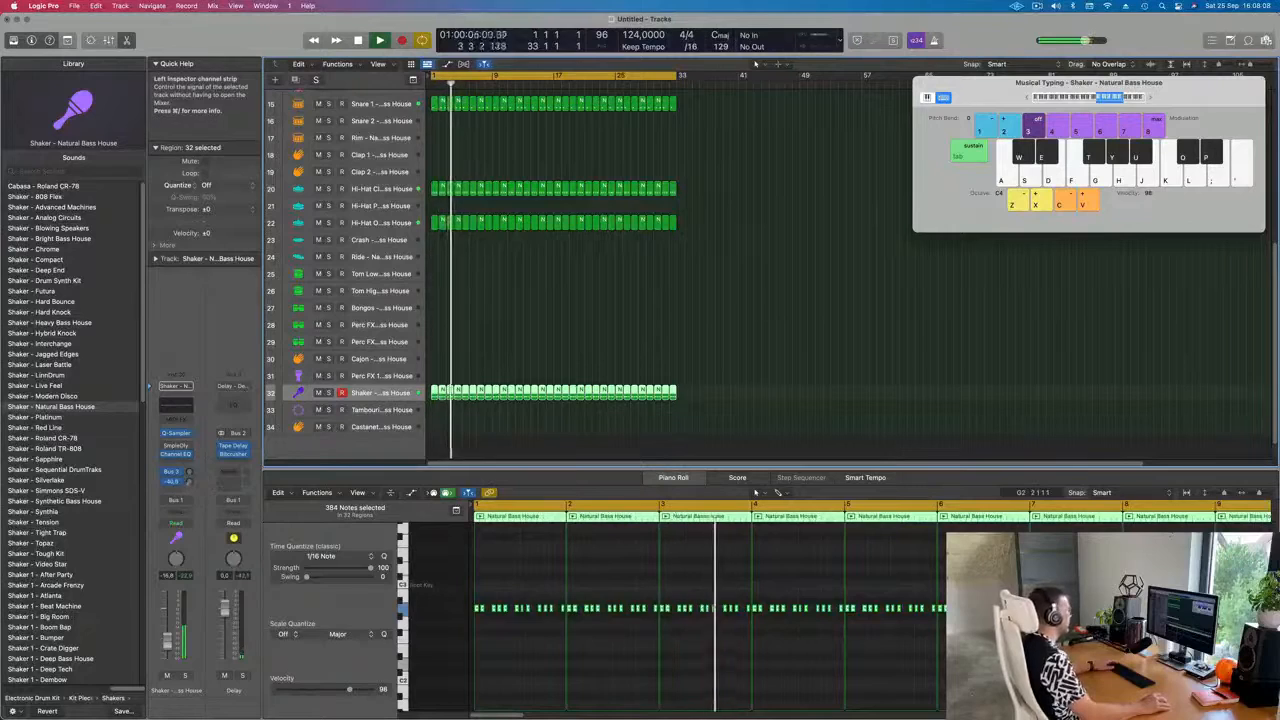
Unmute the 80s Slow Pop Sweep track and lower its volume slightly
scroll(597, 314, up, 8)
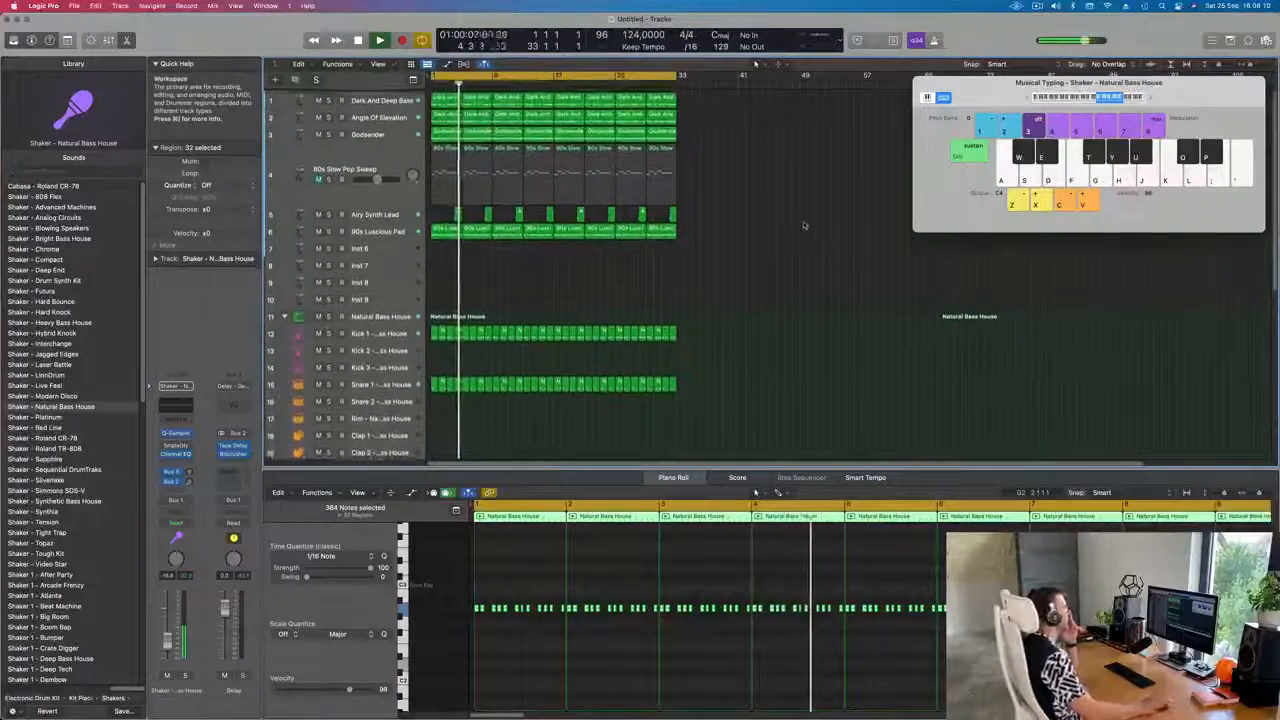
click(377, 148)
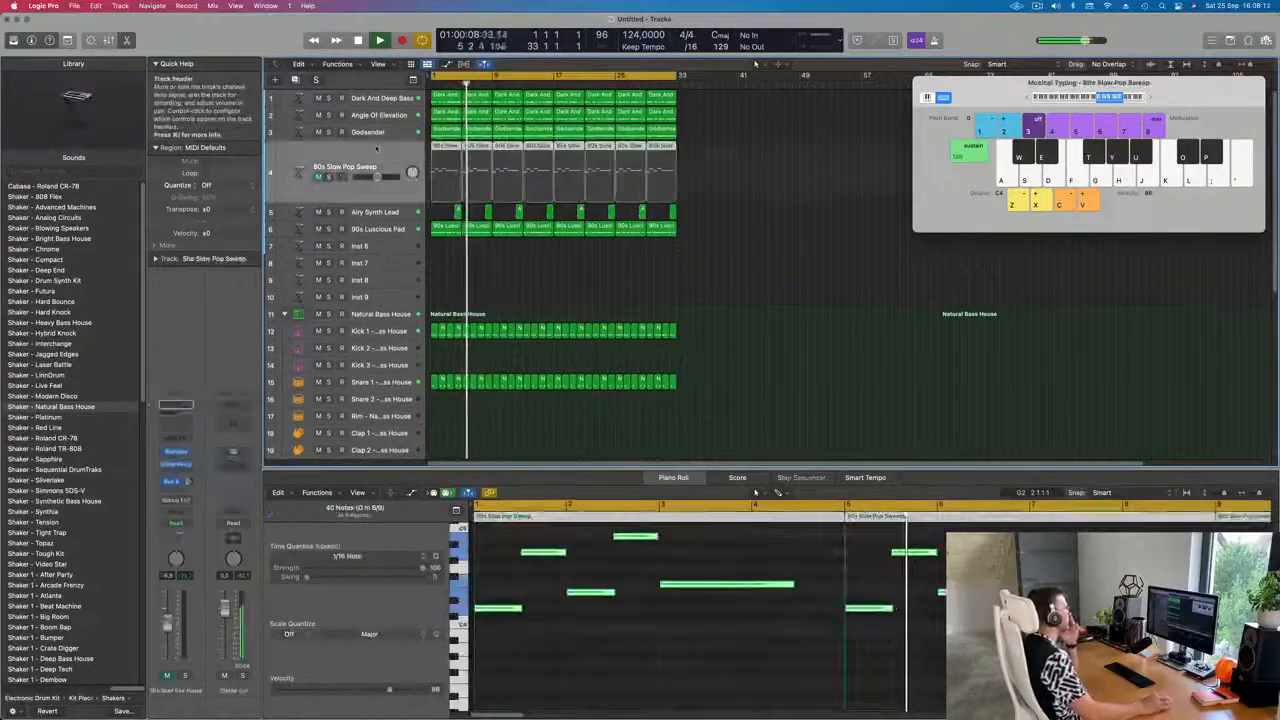
click(318, 184)
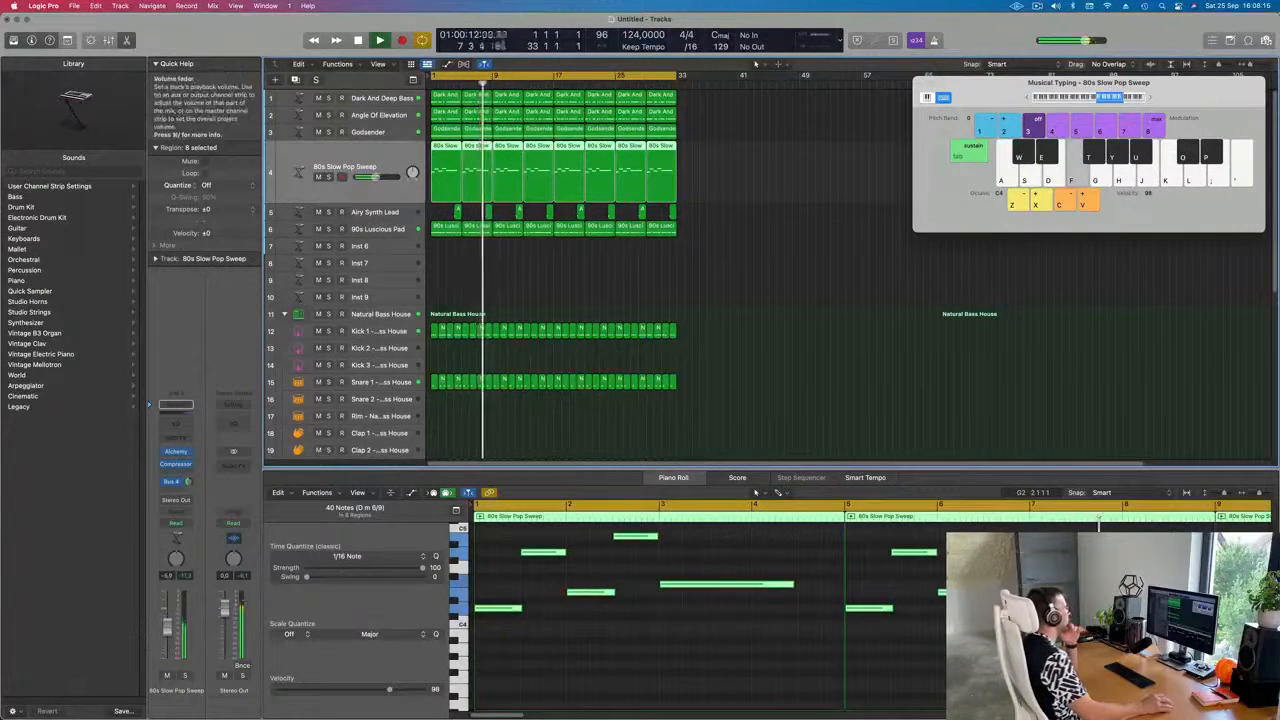
click(720, 367)
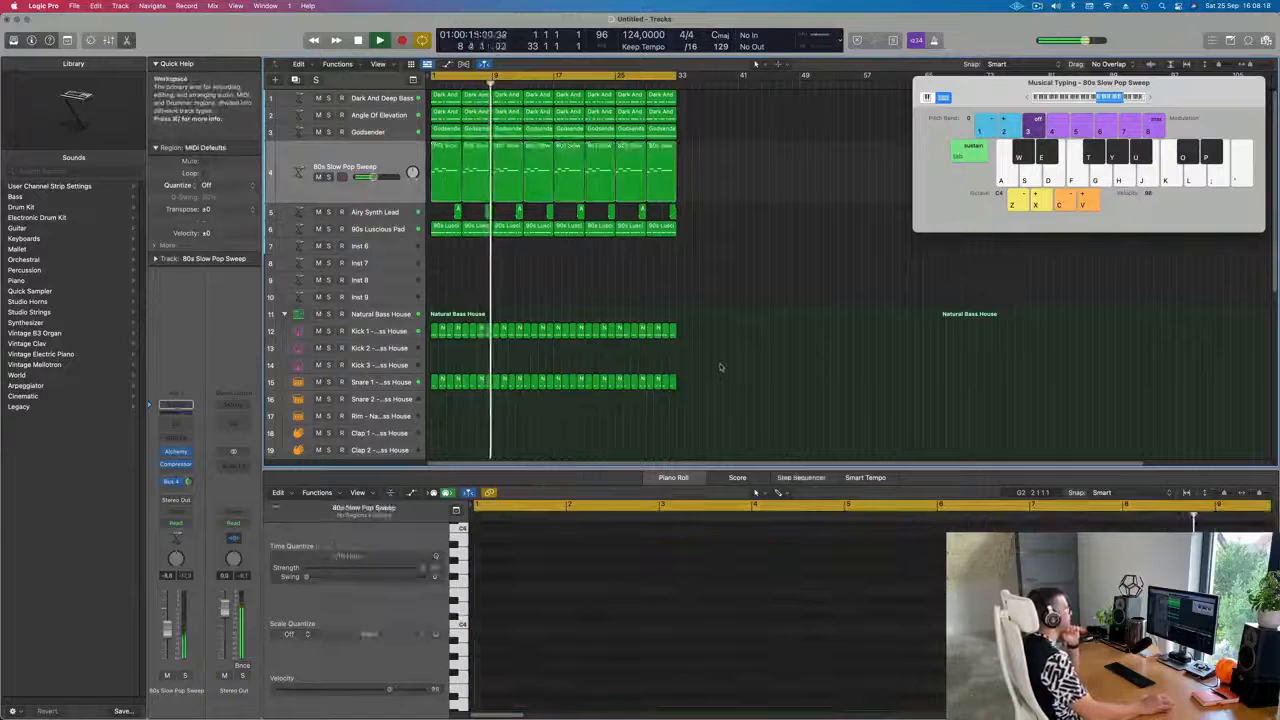
Repeat all regions on every track once, filling the arrangement up to bar 65
key(super+a)
key(super+r)
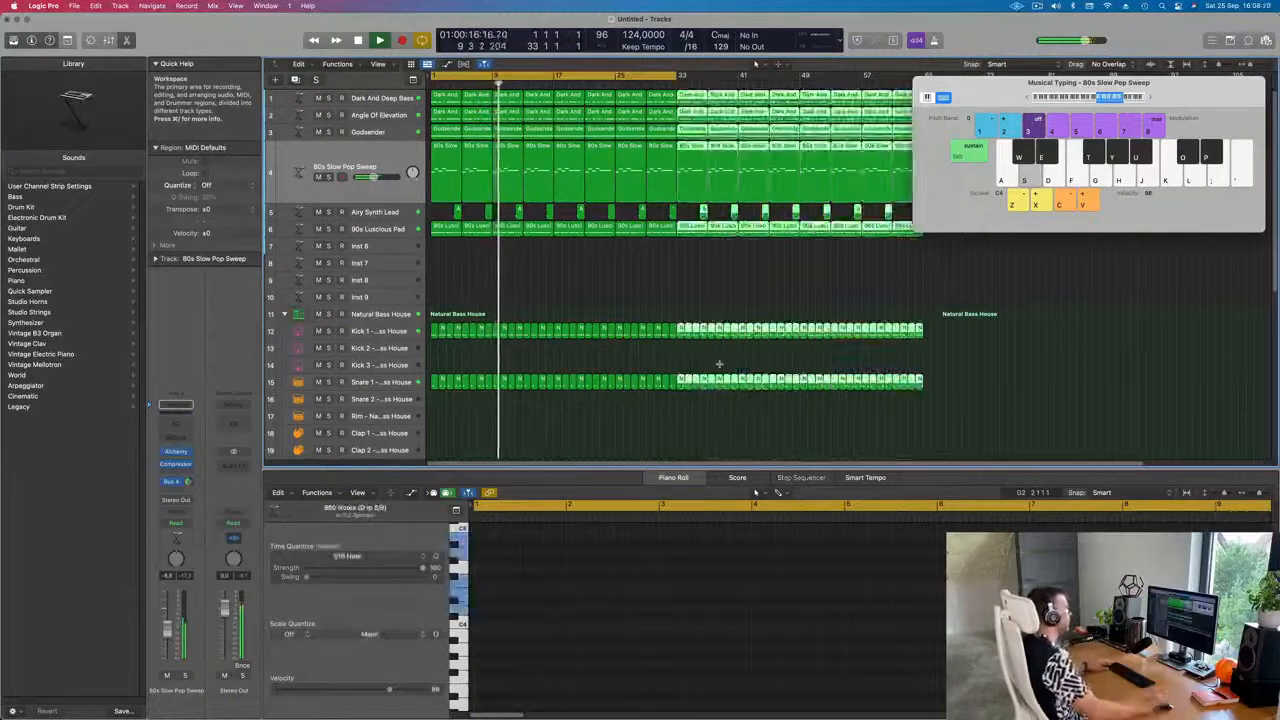
scroll(731, 314, down, 2)
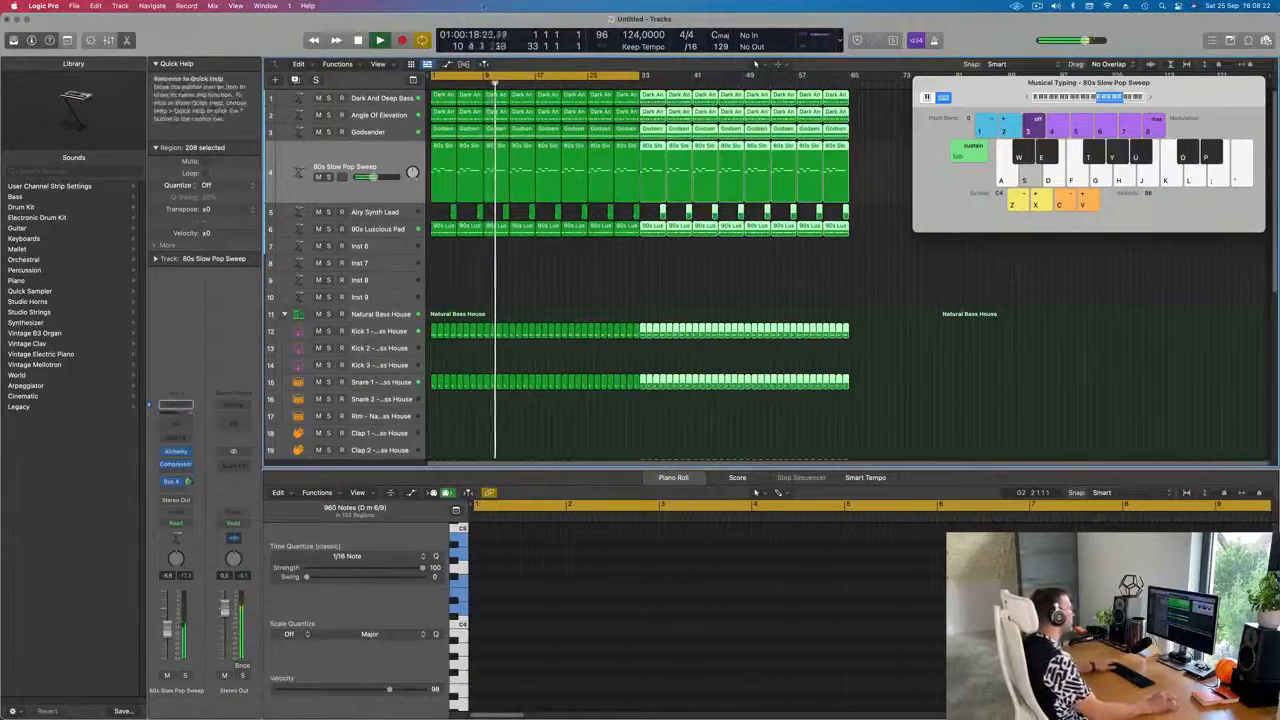
Show the secondary time ruler in the arrangement and extend the cycle range to bar 65
click(378, 64)
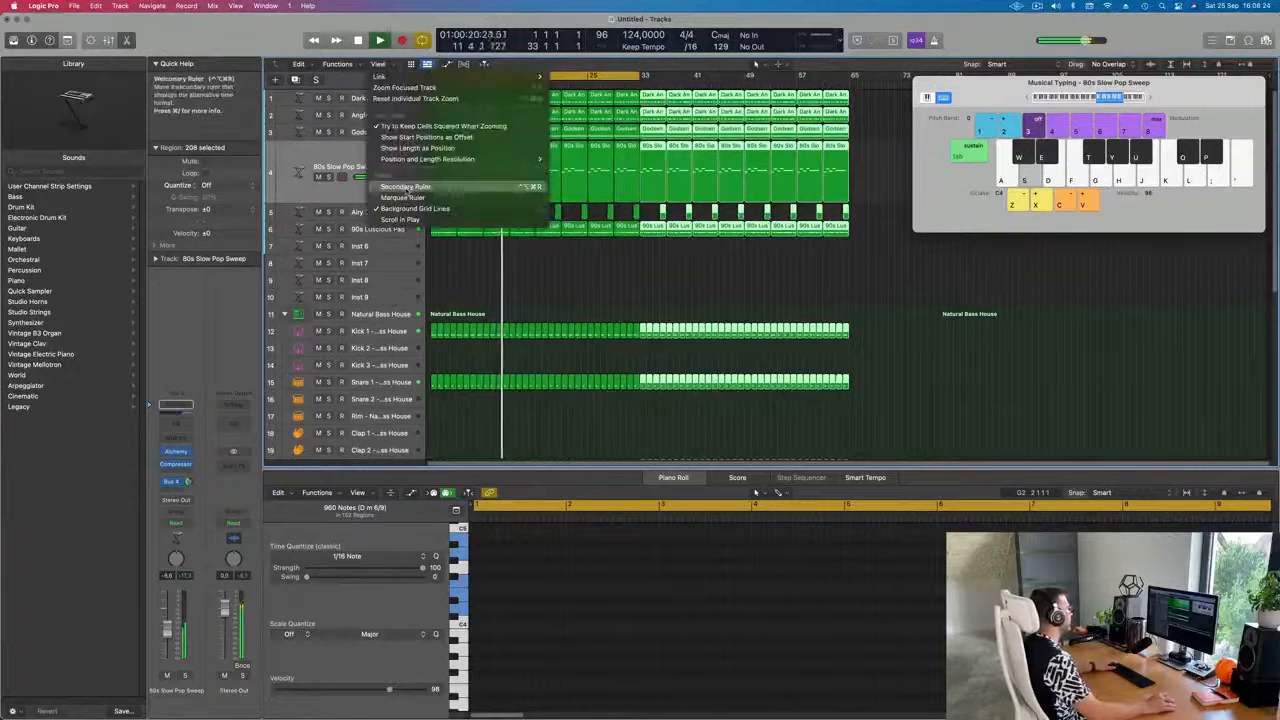
click(404, 197)
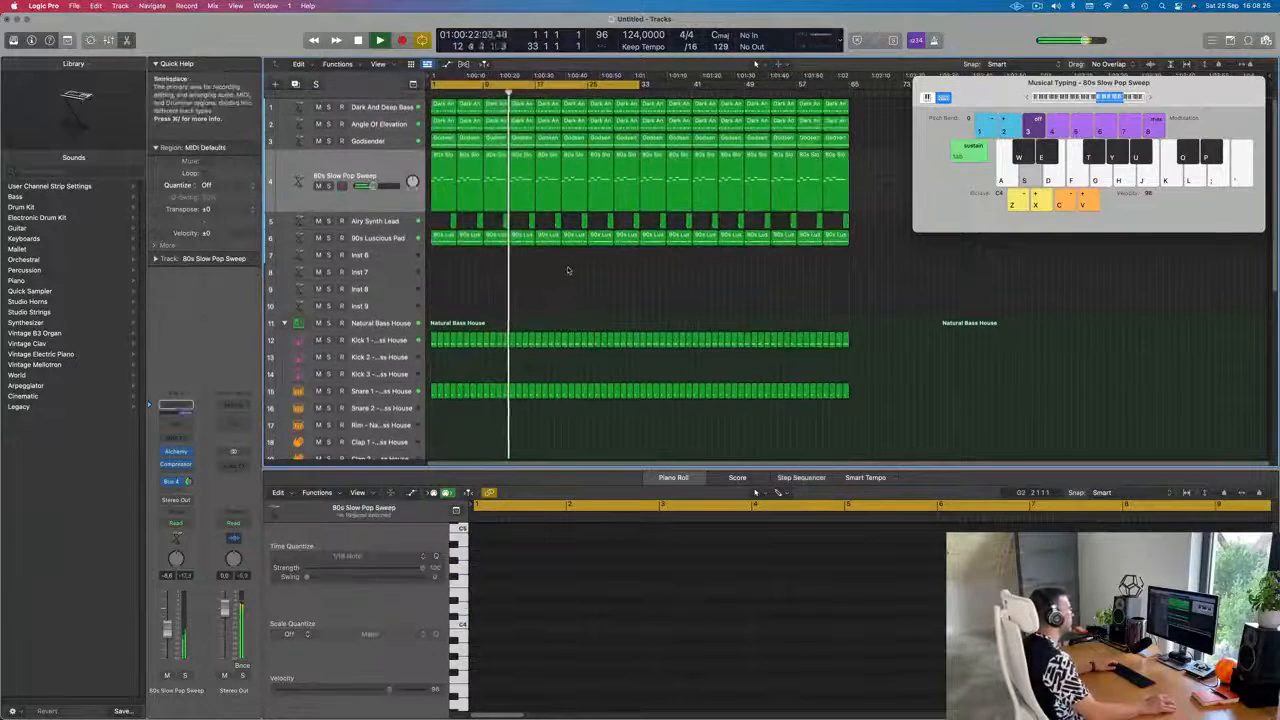
drag(640, 84, 852, 111)
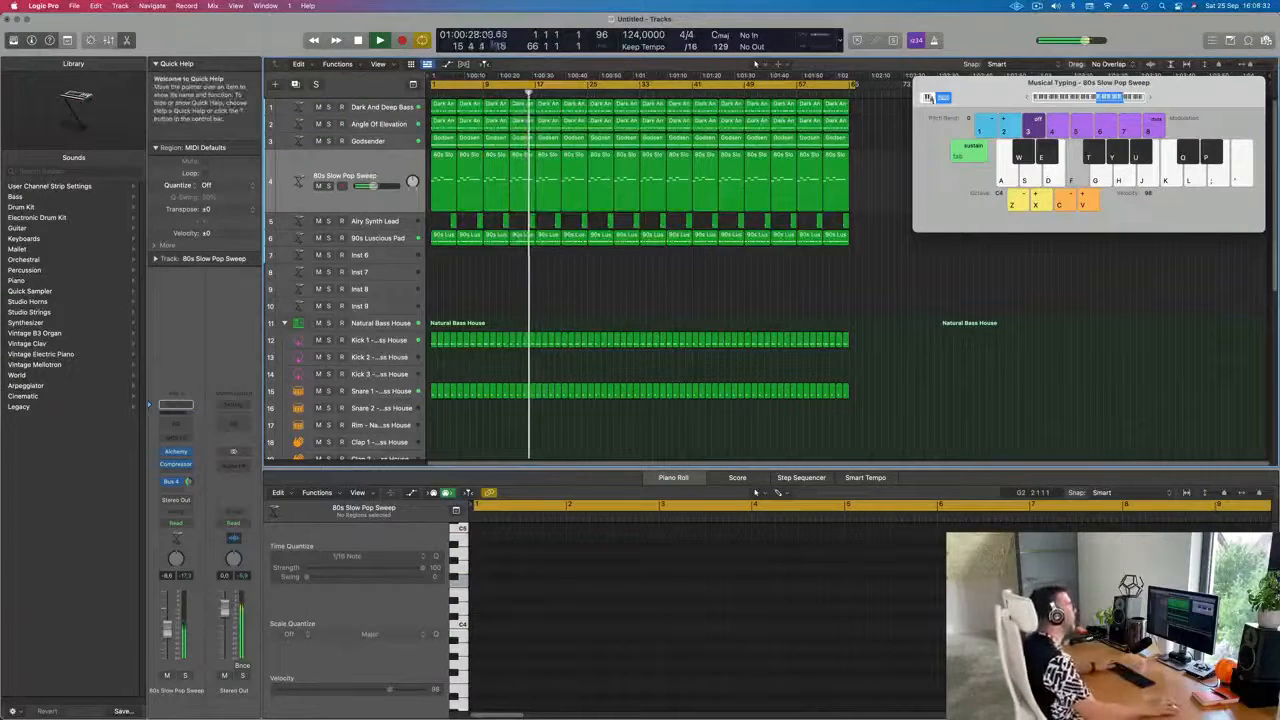
drag(855, 88, 849, 89)
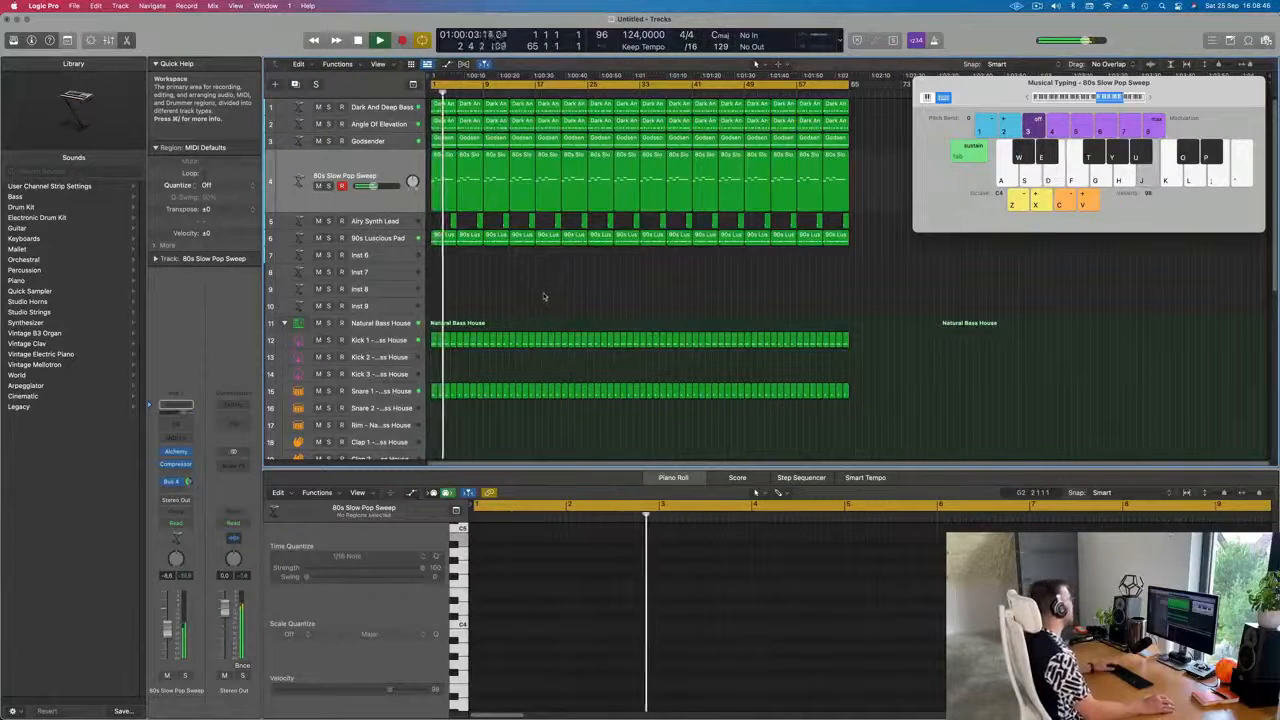
Check Godsender soloed and muted, and mute the 80s Slow Pop Sweep, 90s Luscious Pad and Airy Synth Lead tracks
click(319, 186)
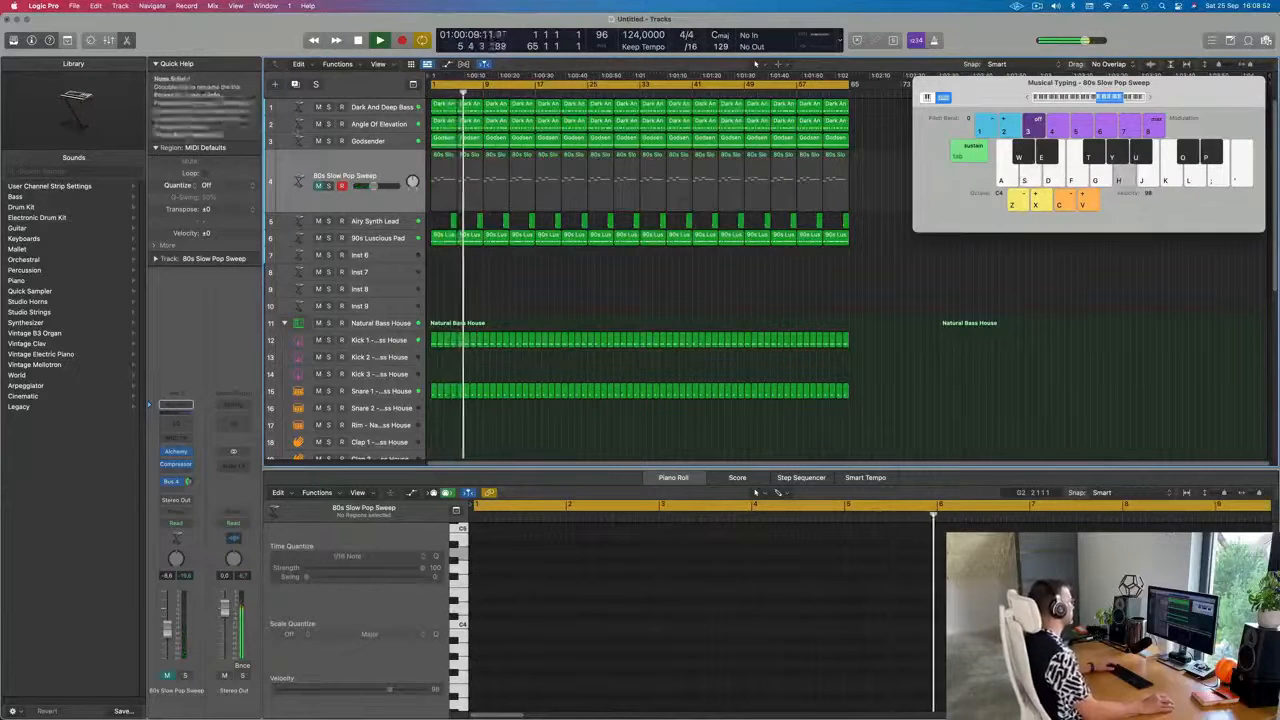
click(329, 142)
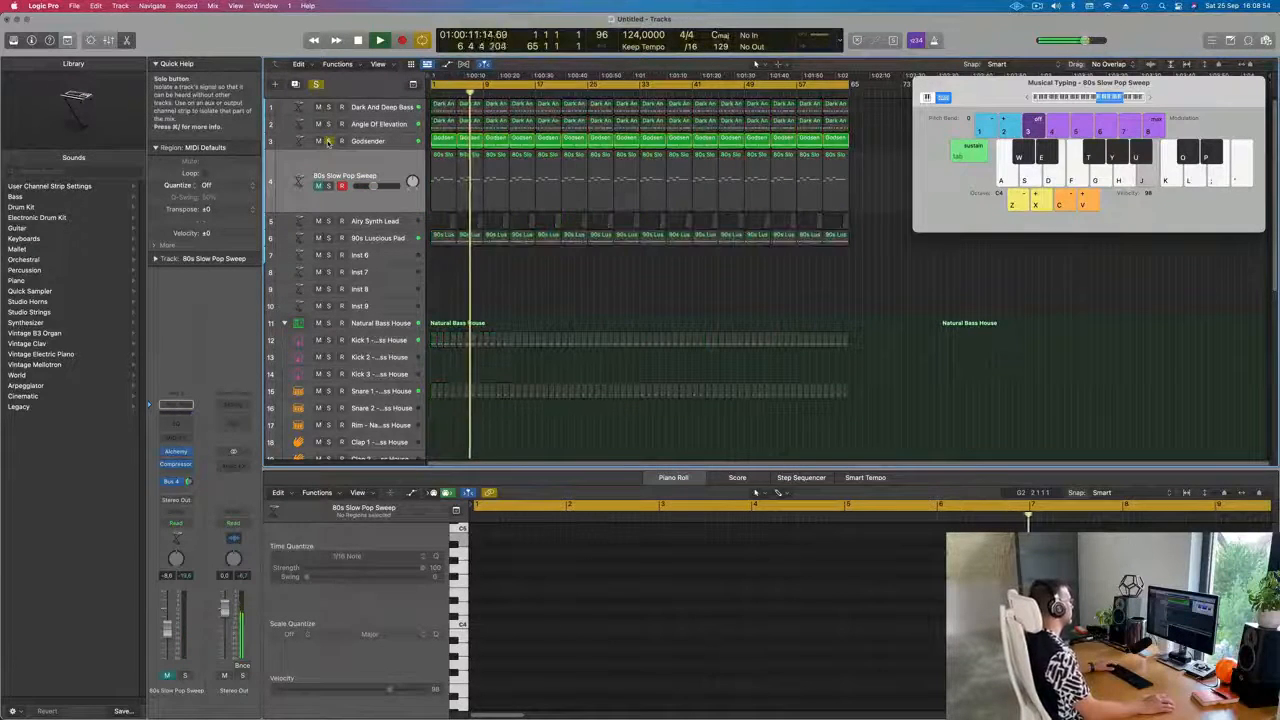
click(329, 142)
click(403, 143)
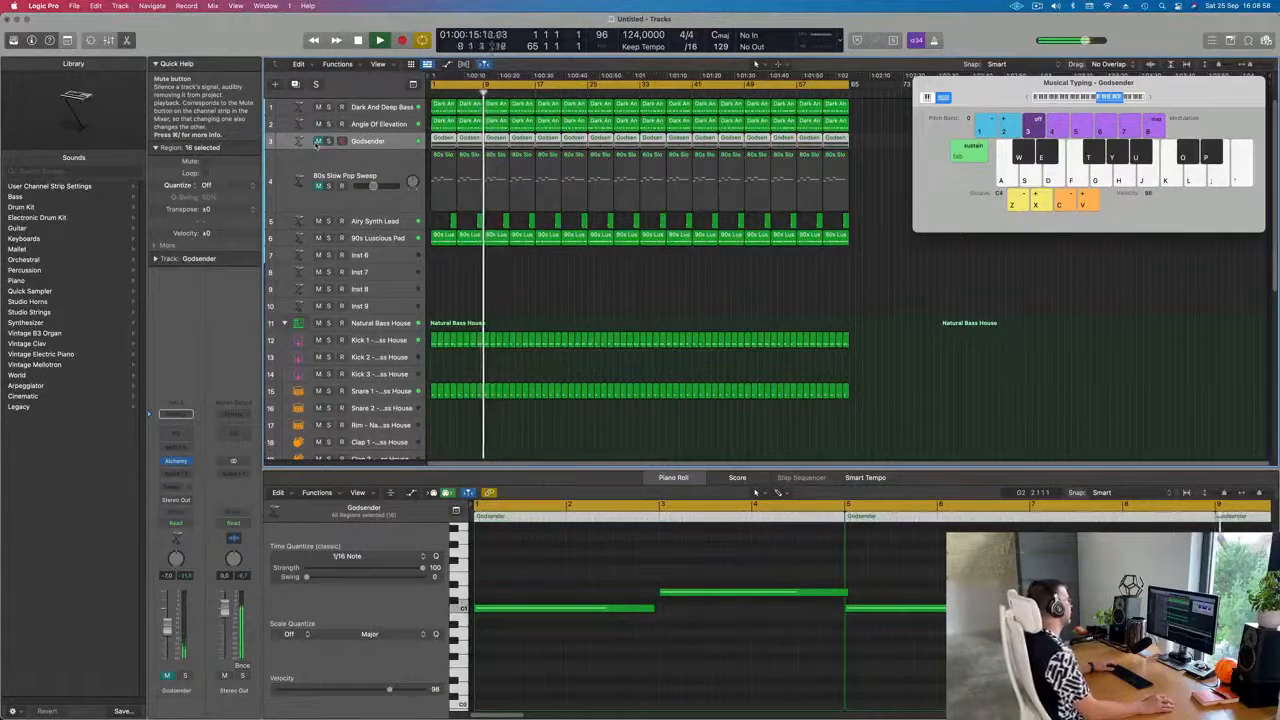
click(317, 141)
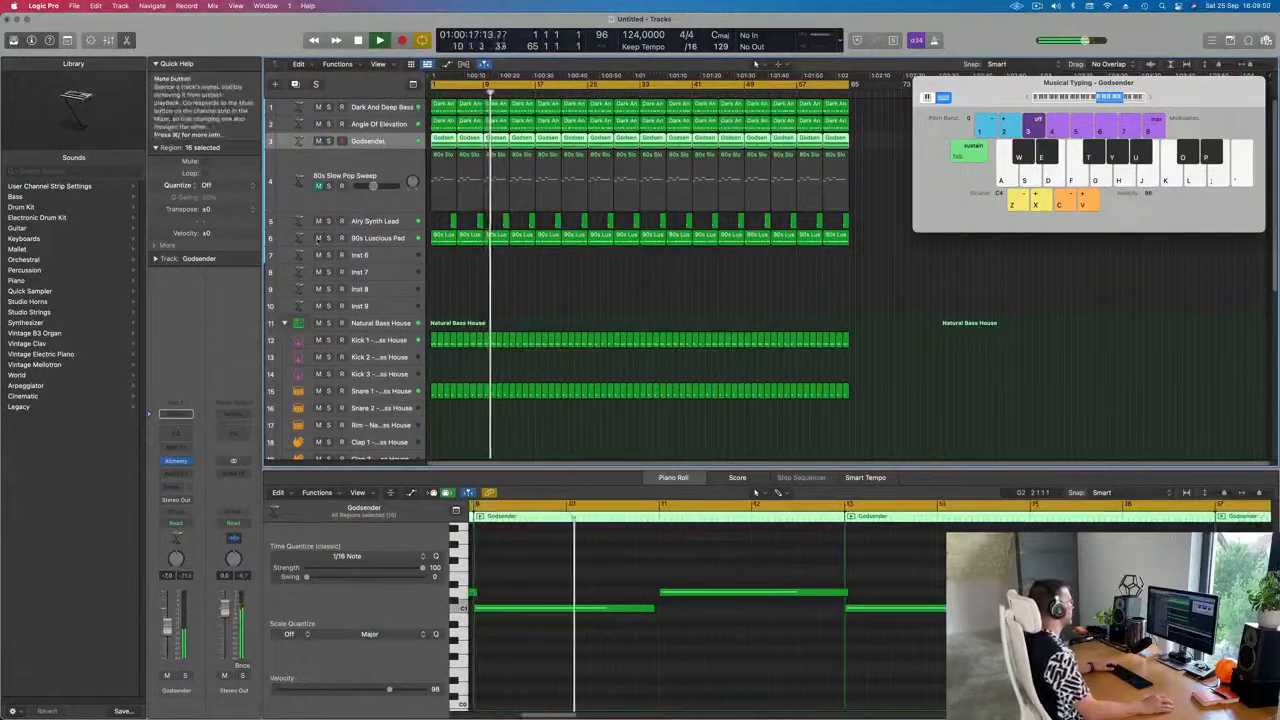
click(397, 222)
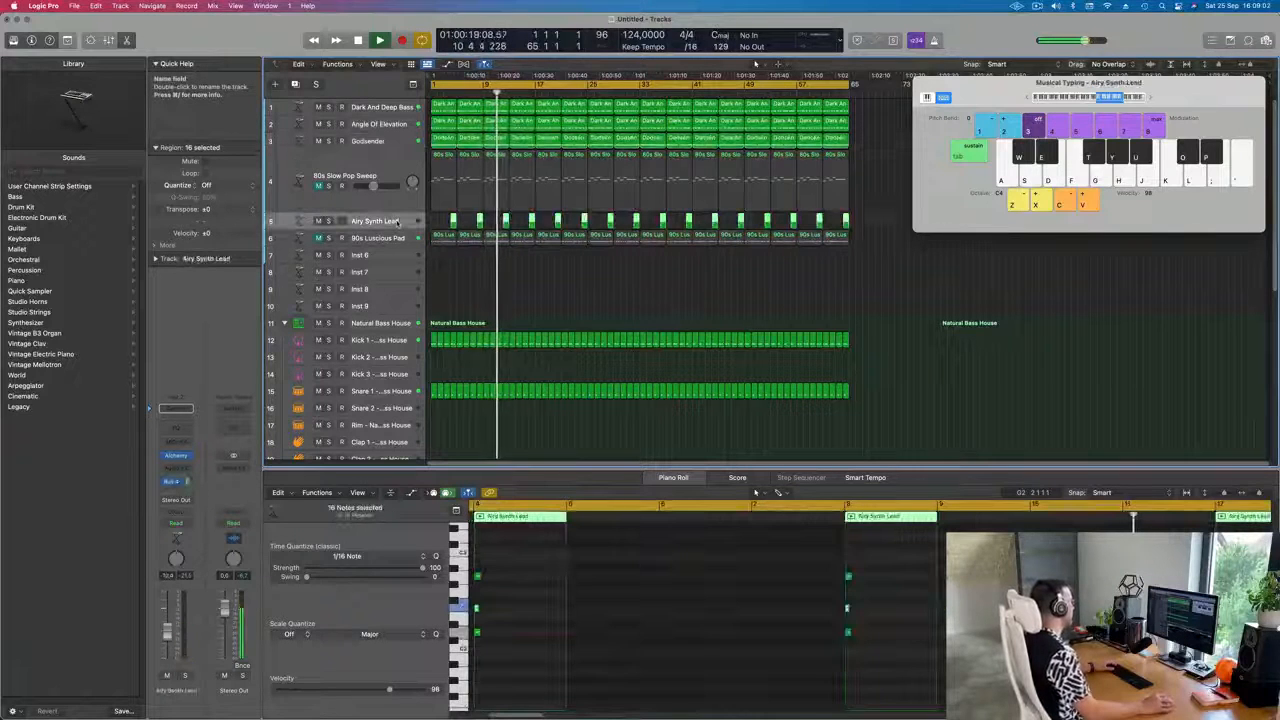
click(318, 221)
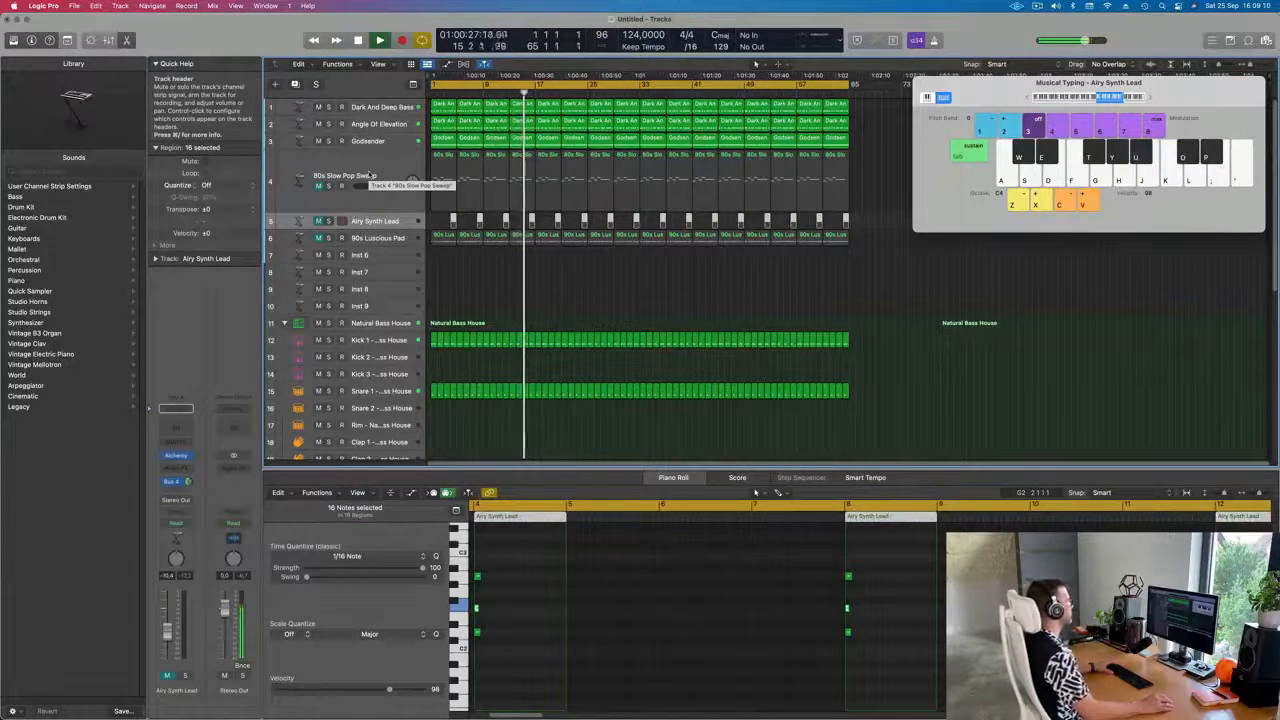
Duplicate the Godsender track and move its first region at bar 1 onto the new track
click(390, 142)
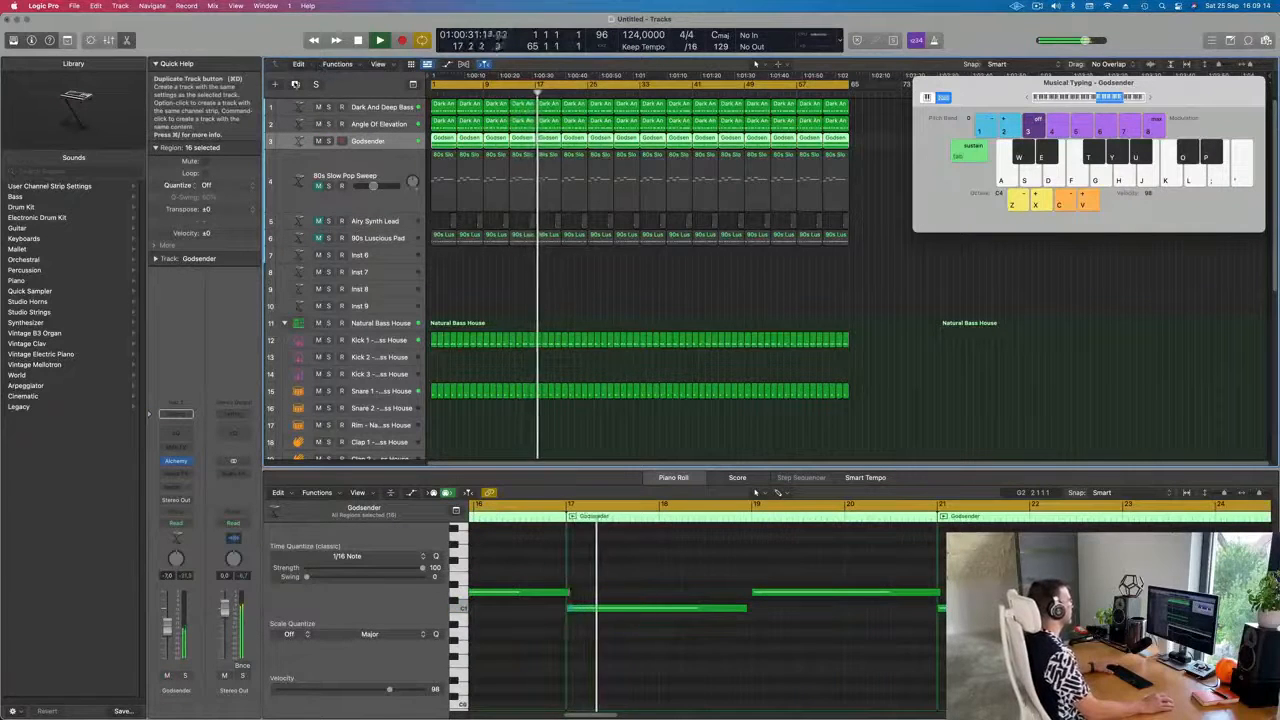
key(super+d)
drag(445, 142, 446, 160)
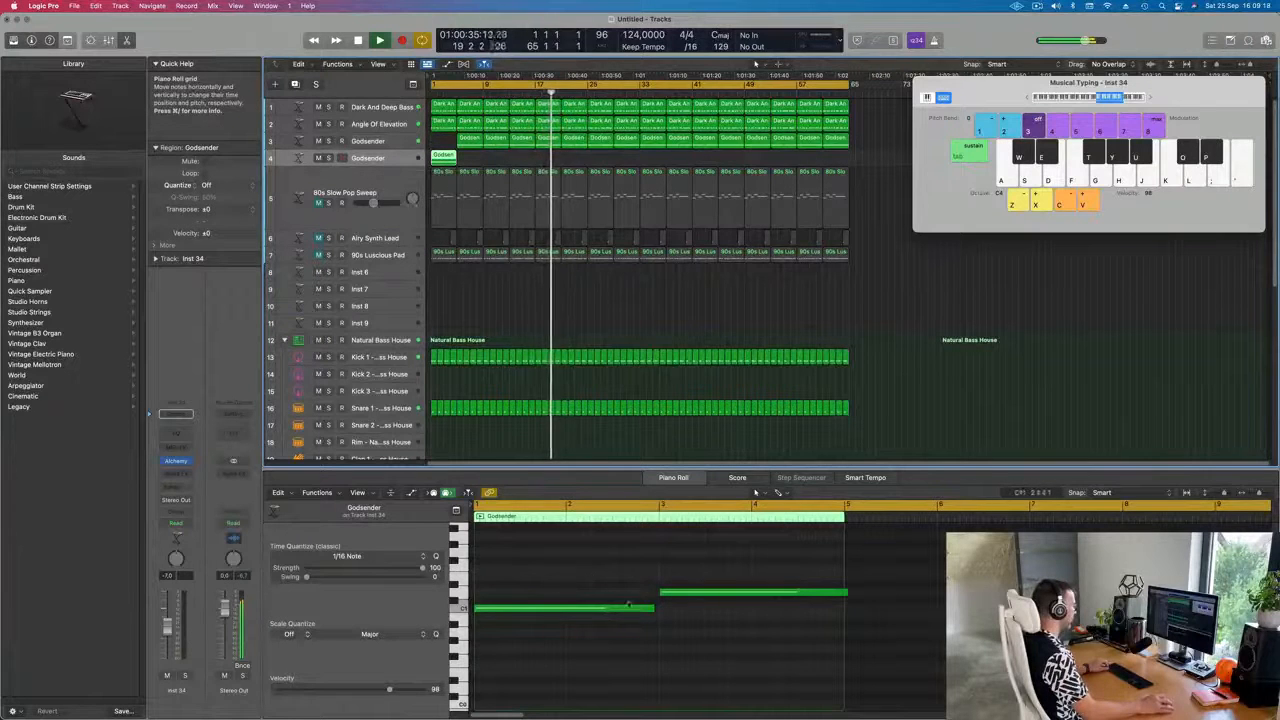
In the moved Godsender region, extend the first note to bar 3 and trim the second to end at bar 5
drag(652, 612, 658, 610)
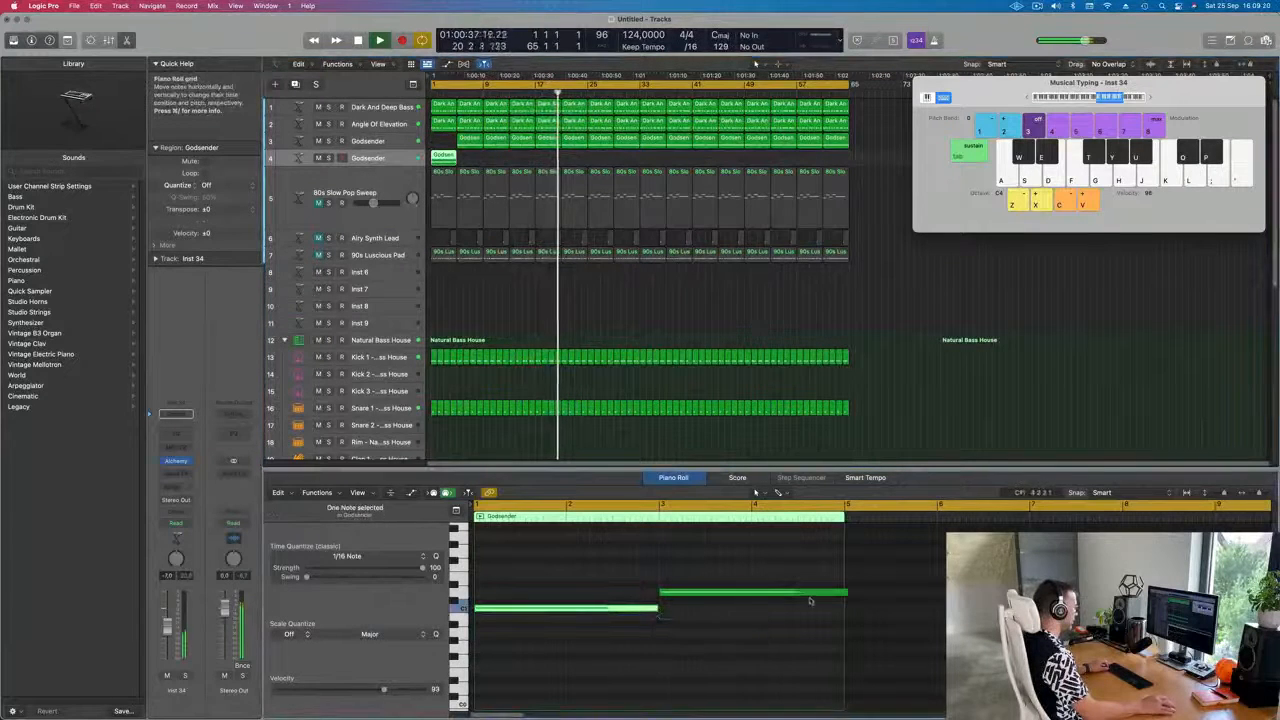
click(835, 594)
drag(847, 592, 842, 593)
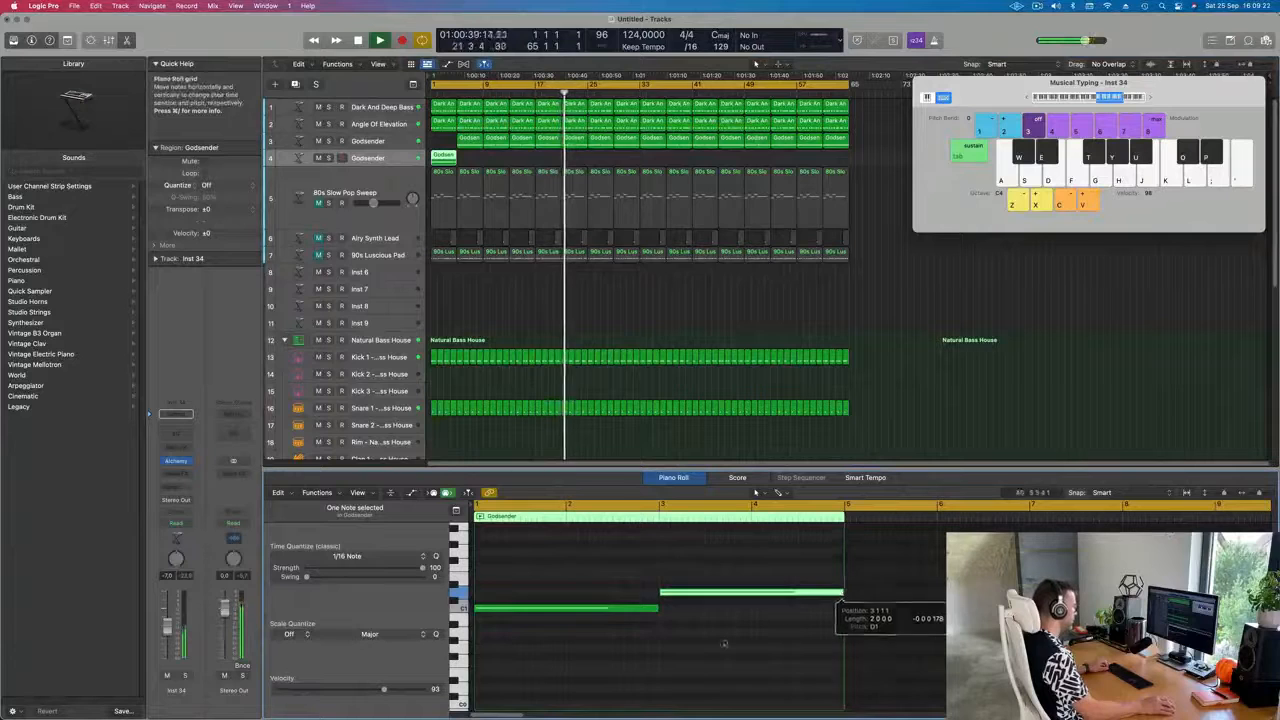
Copy both notes in the moved Godsender region one octave higher, keeping the original C1 and D1 notes
scroll(723, 643, up, 3)
click(578, 617)
drag(651, 663, 708, 686)
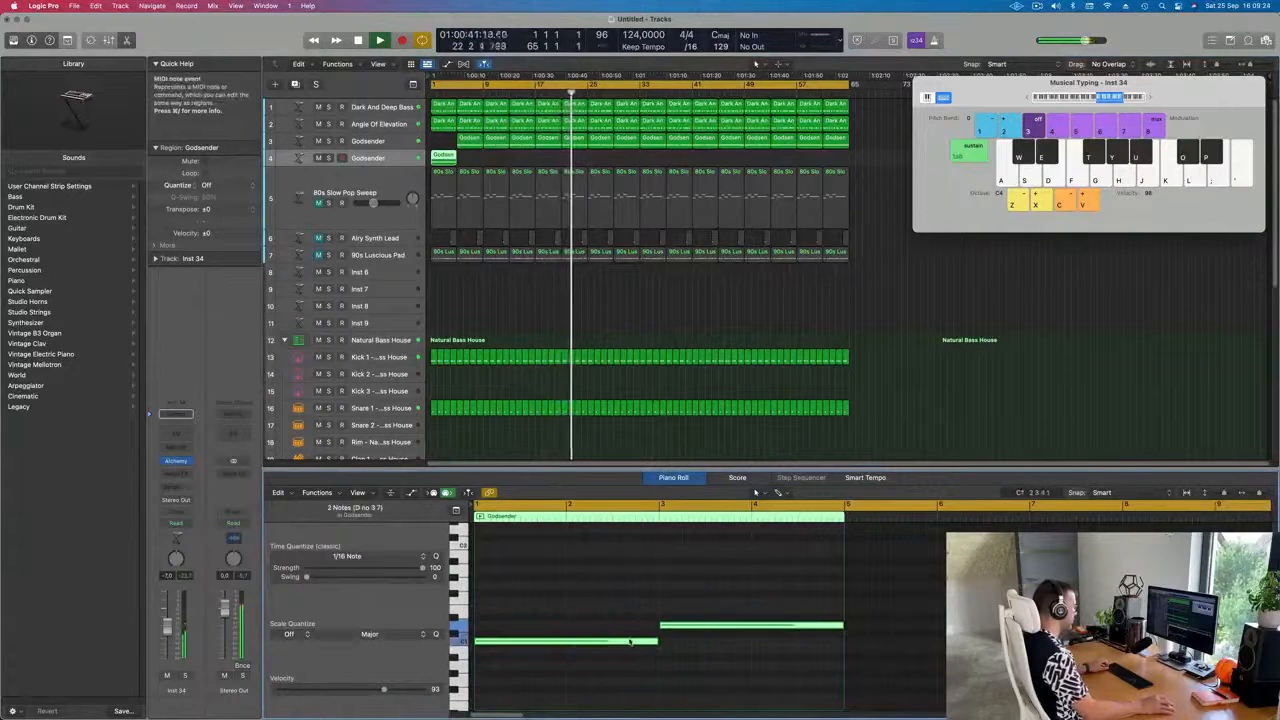
drag(630, 641, 628, 549)
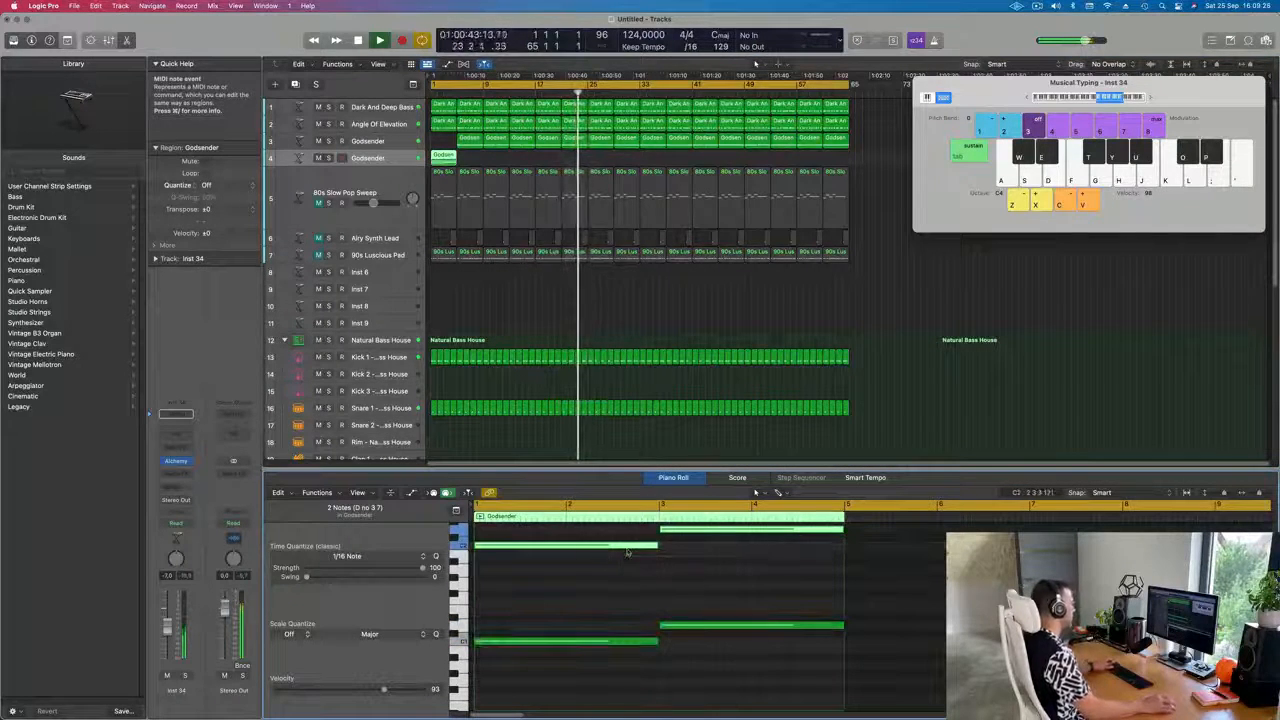
Copy the bar 5 region on the original Godsender track back to bar 1, reselect the duplicate track's region and play from the start
key(space)
click(470, 139)
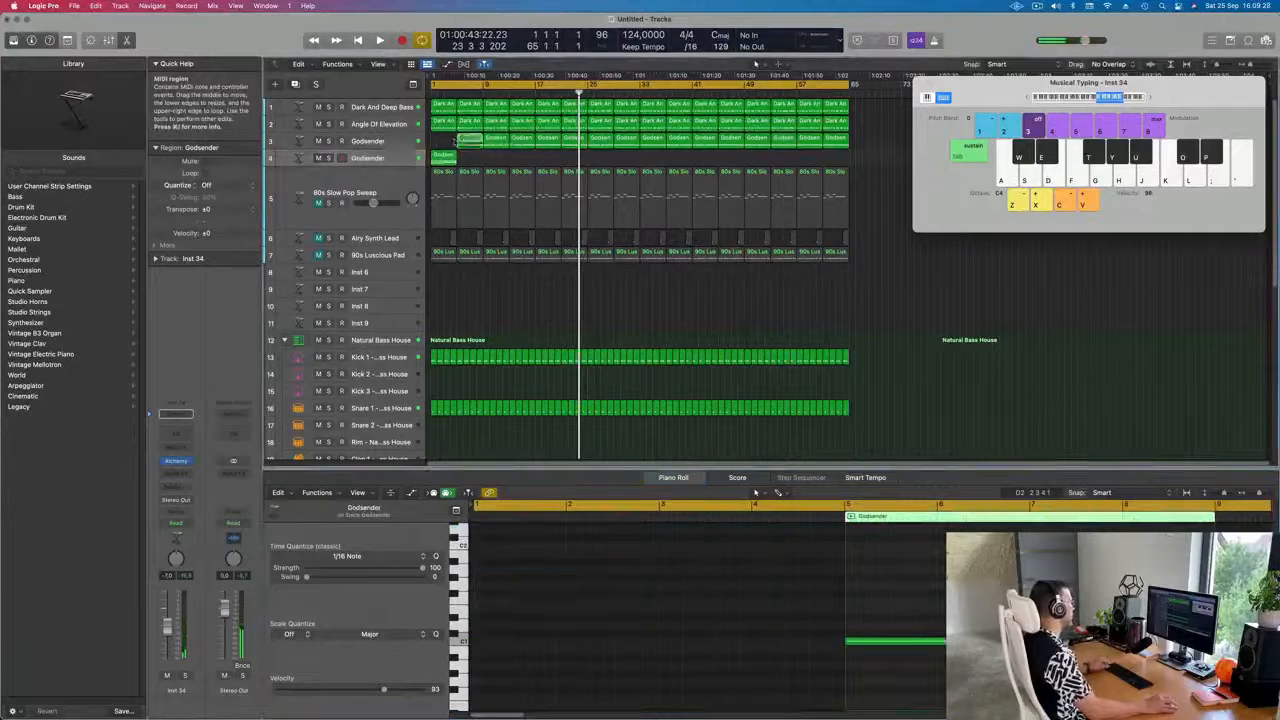
drag(456, 143, 443, 141)
click(443, 158)
key(space)
key(space)
key(space)
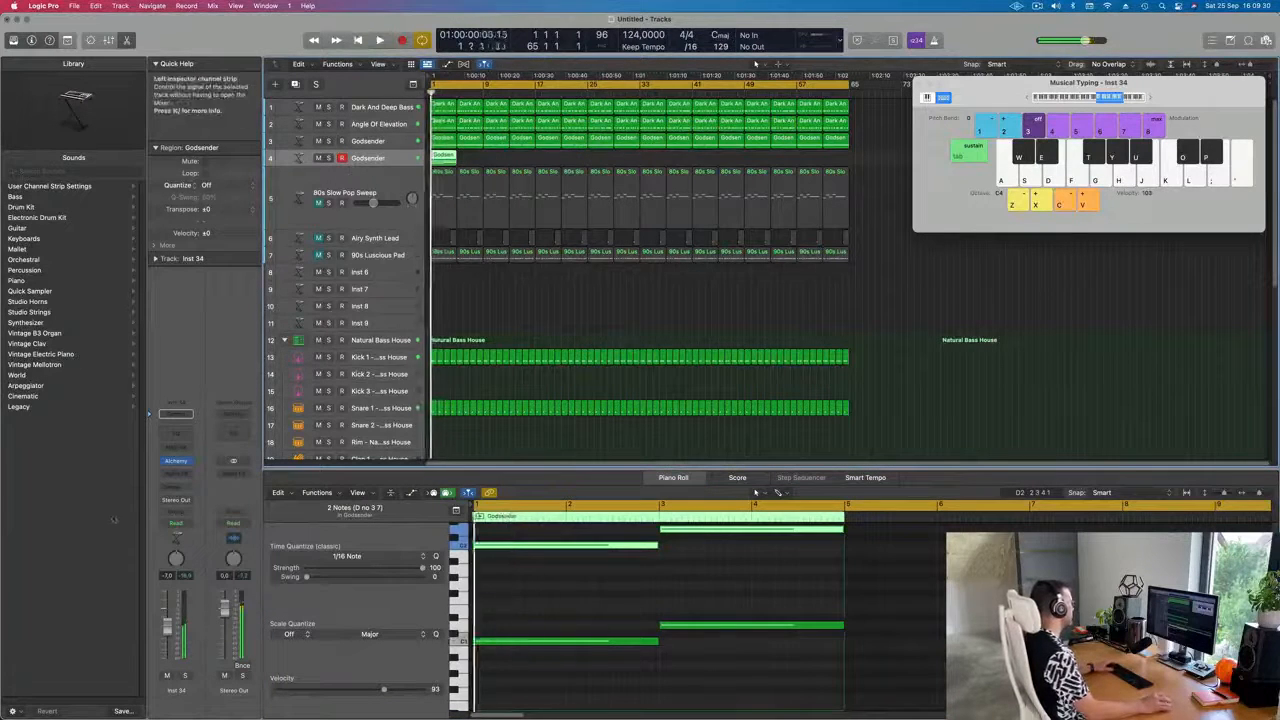
Insert an Arpeggiator MIDI effect on the duplicated Godsender track and play the arpeggiated part
click(176, 447)
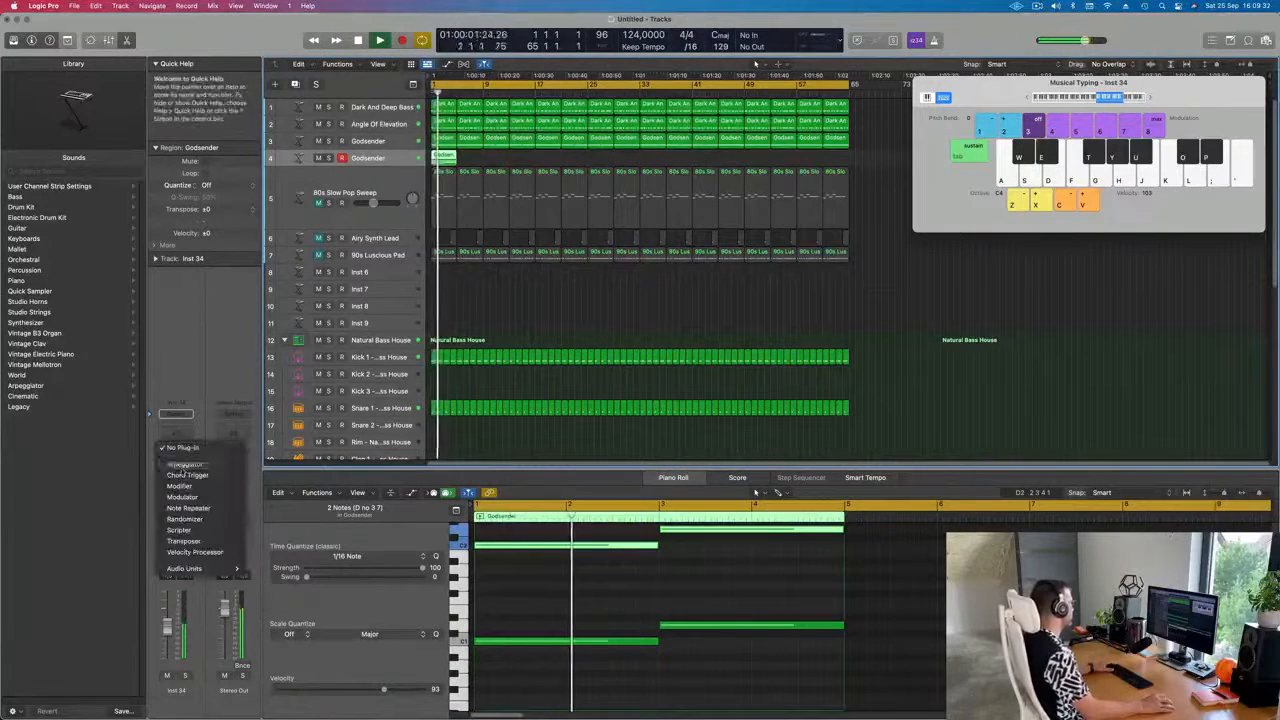
click(183, 465)
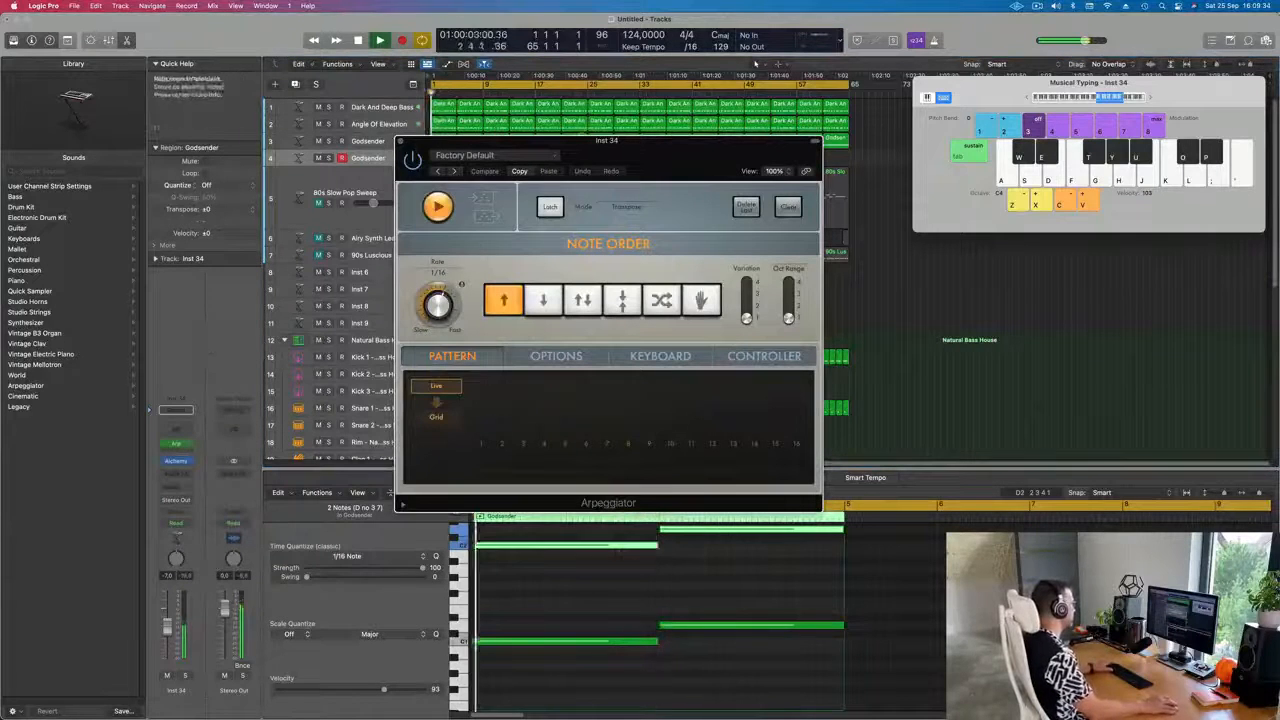
drag(500, 141, 863, 145)
key(space)
key(space)
key(space)
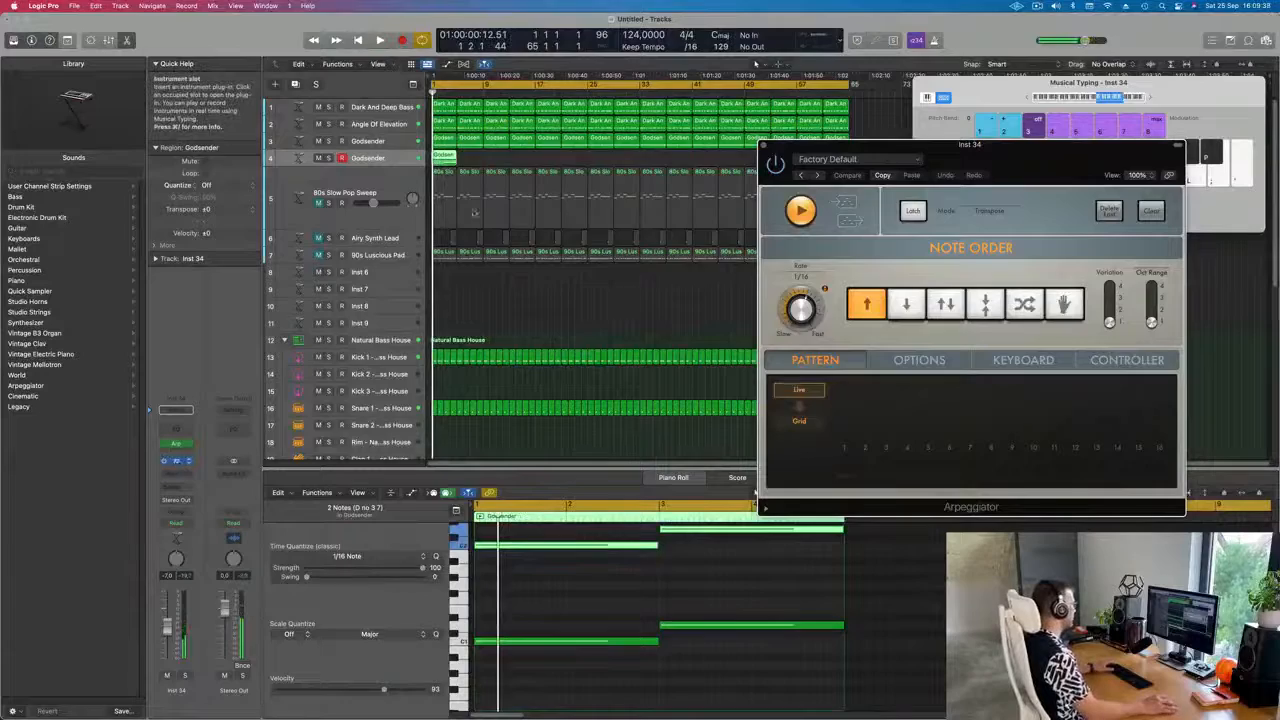
Load Alchemy's Flute Step preset on the arpeggiated track and audition it
click(176, 460)
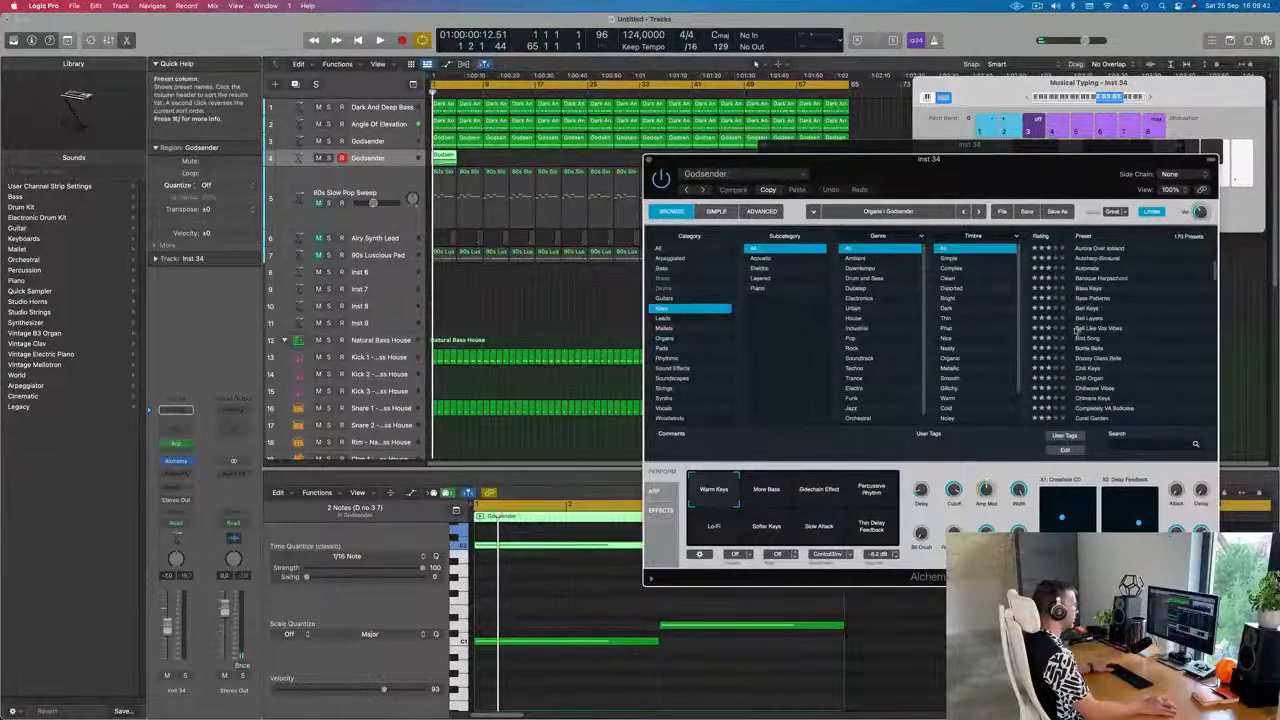
scroll(1095, 378, down, 10)
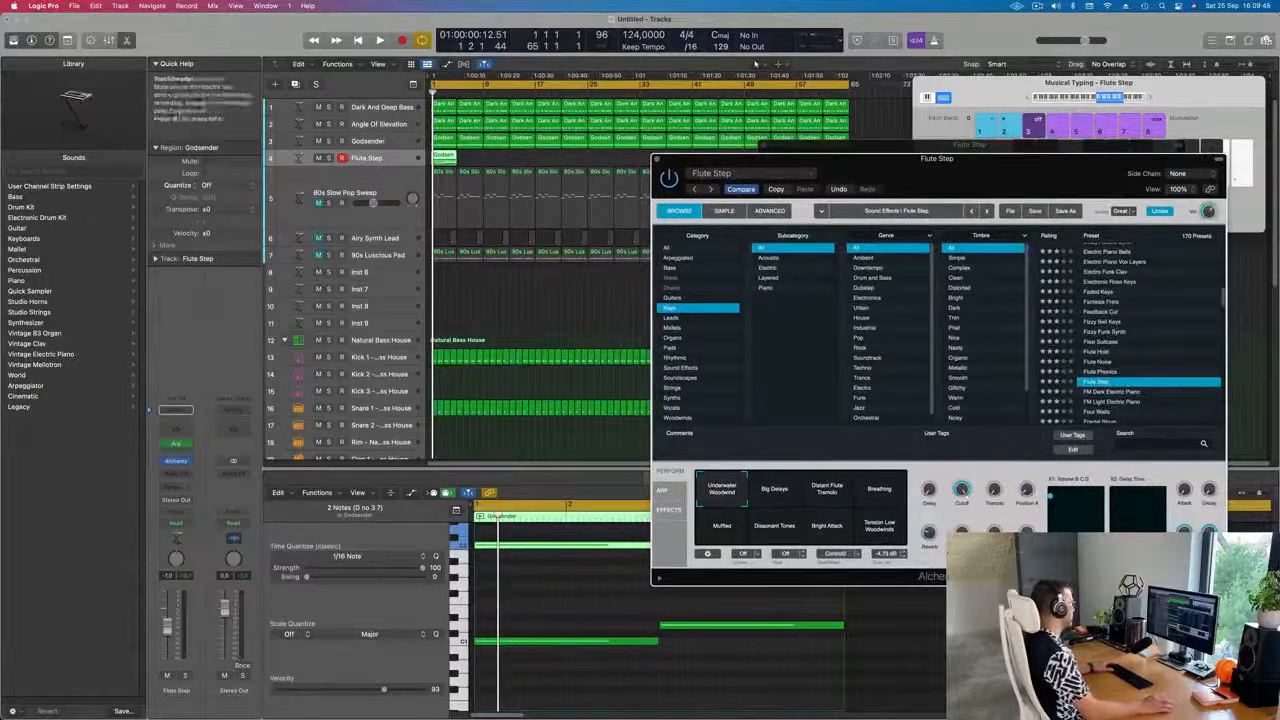
key(space)
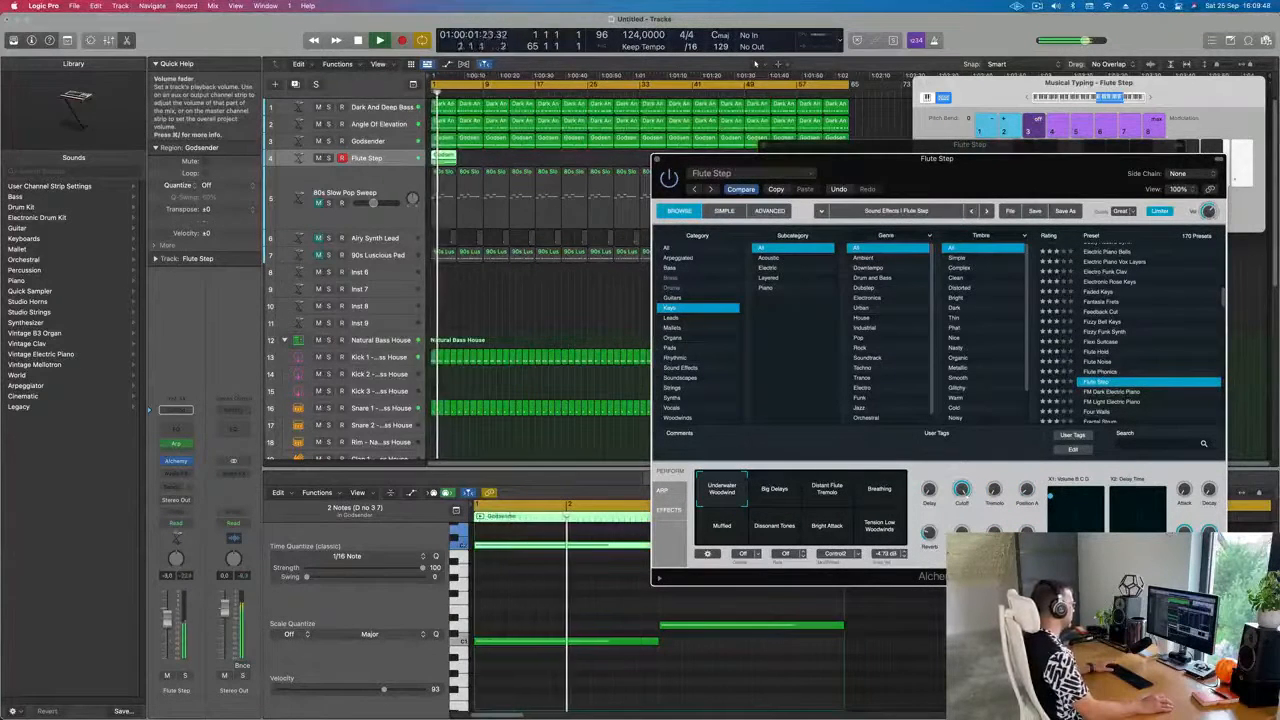
key(space)
Transpose all four notes in the arpeggiated region up one octave and restart playback
click(583, 633)
key(super+a)
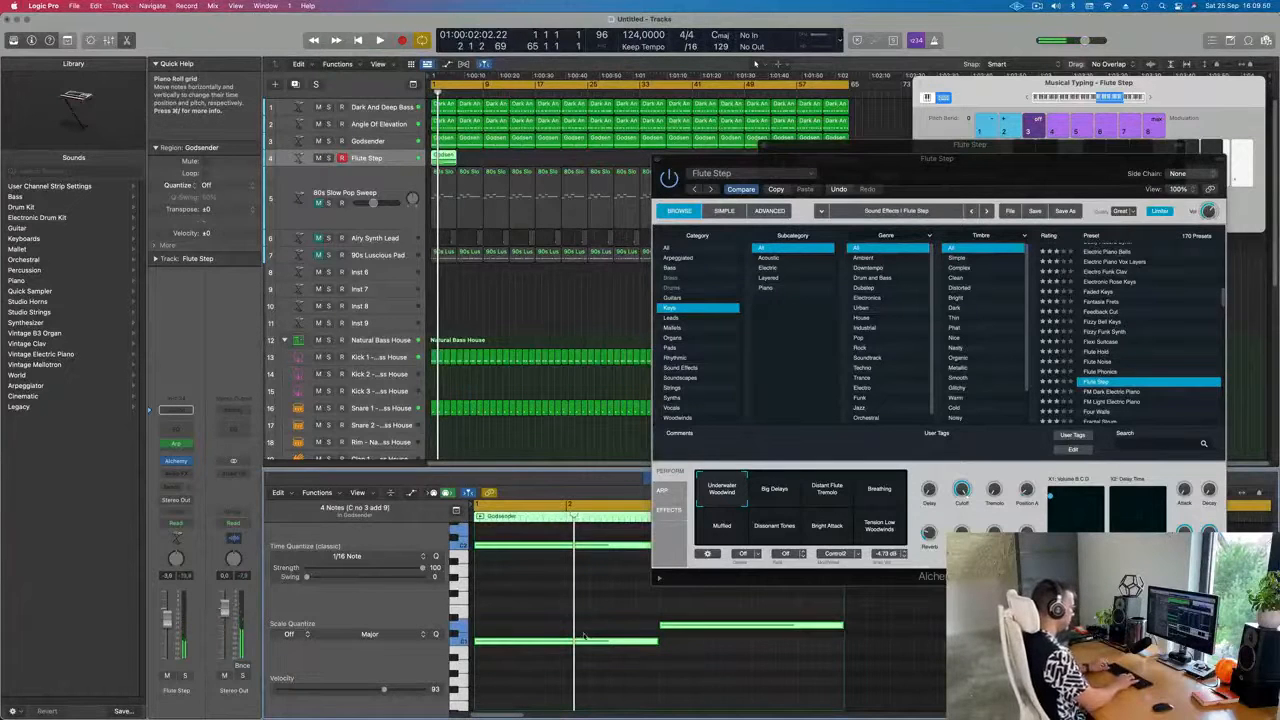
key(Delete)
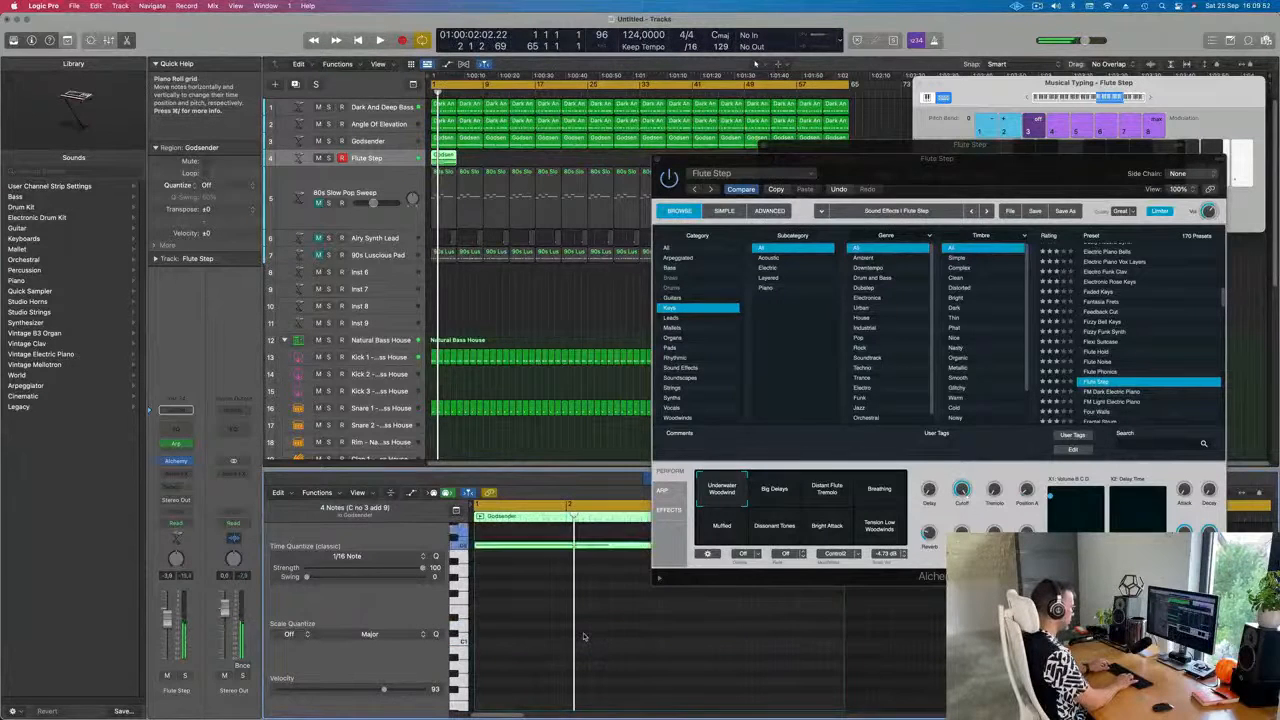
key(space)
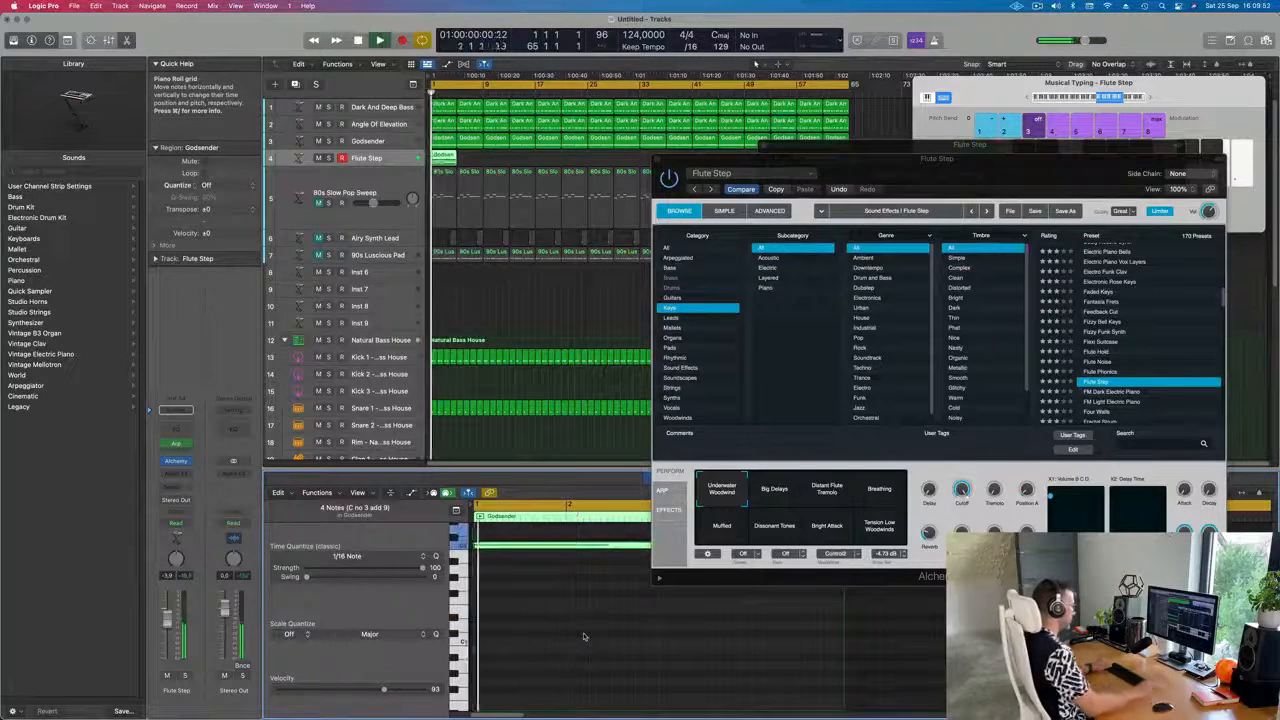
Switch Alchemy to the FM Dark Electric Piano preset and briefly audition the track in solo
click(1125, 391)
drag(1009, 179, 899, 122)
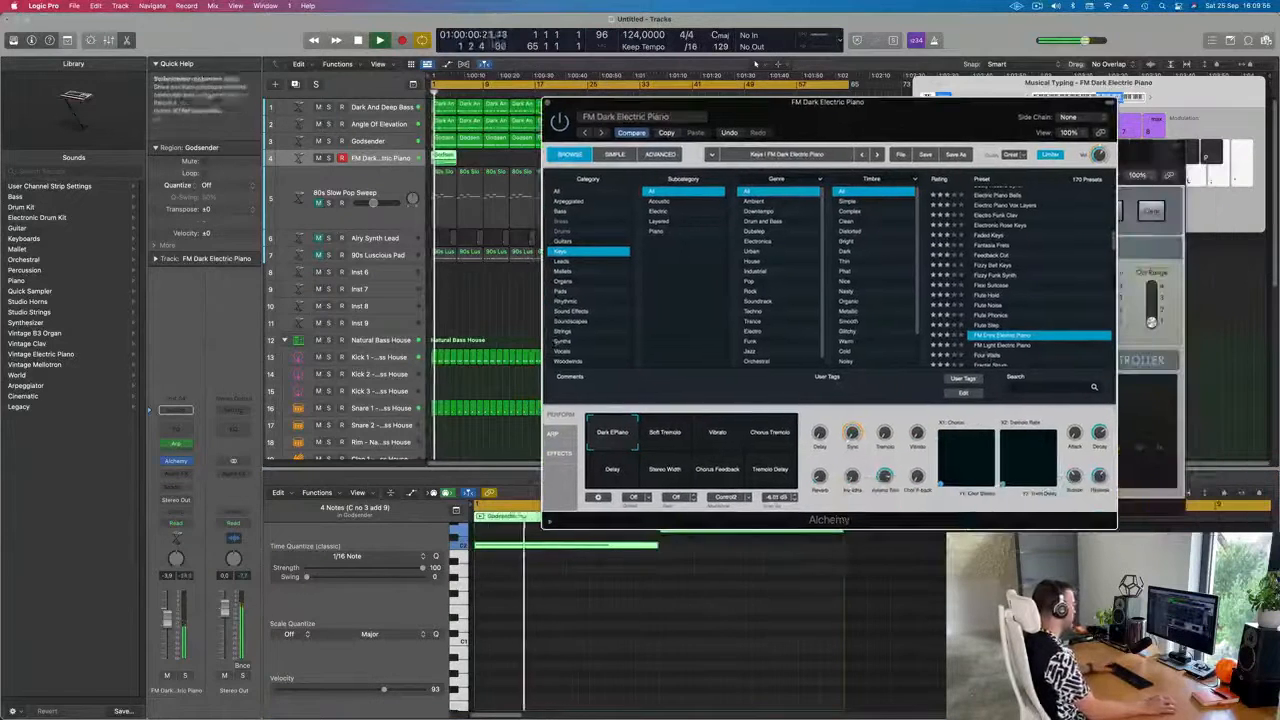
click(184, 676)
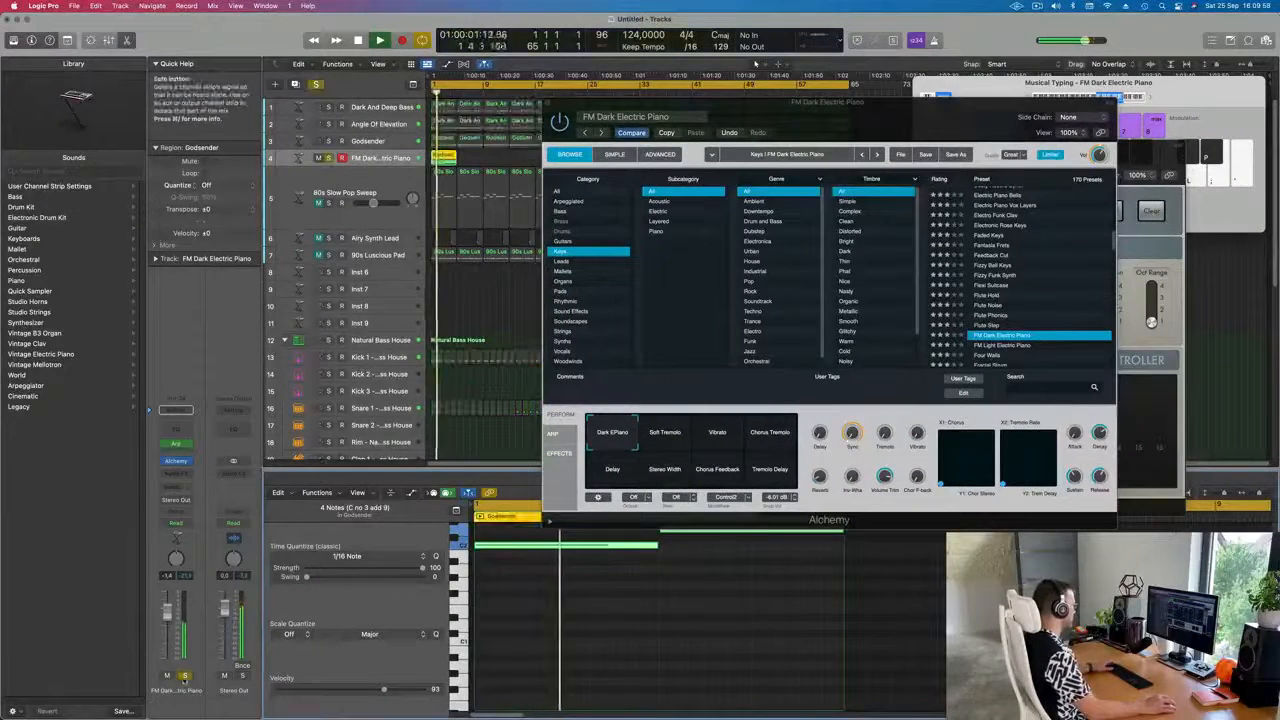
click(184, 677)
Browse further Keys presets in Alchemy, auditioning Gentle Sine Bells and loading Hammered Mallets
scroll(987, 316, down, 2)
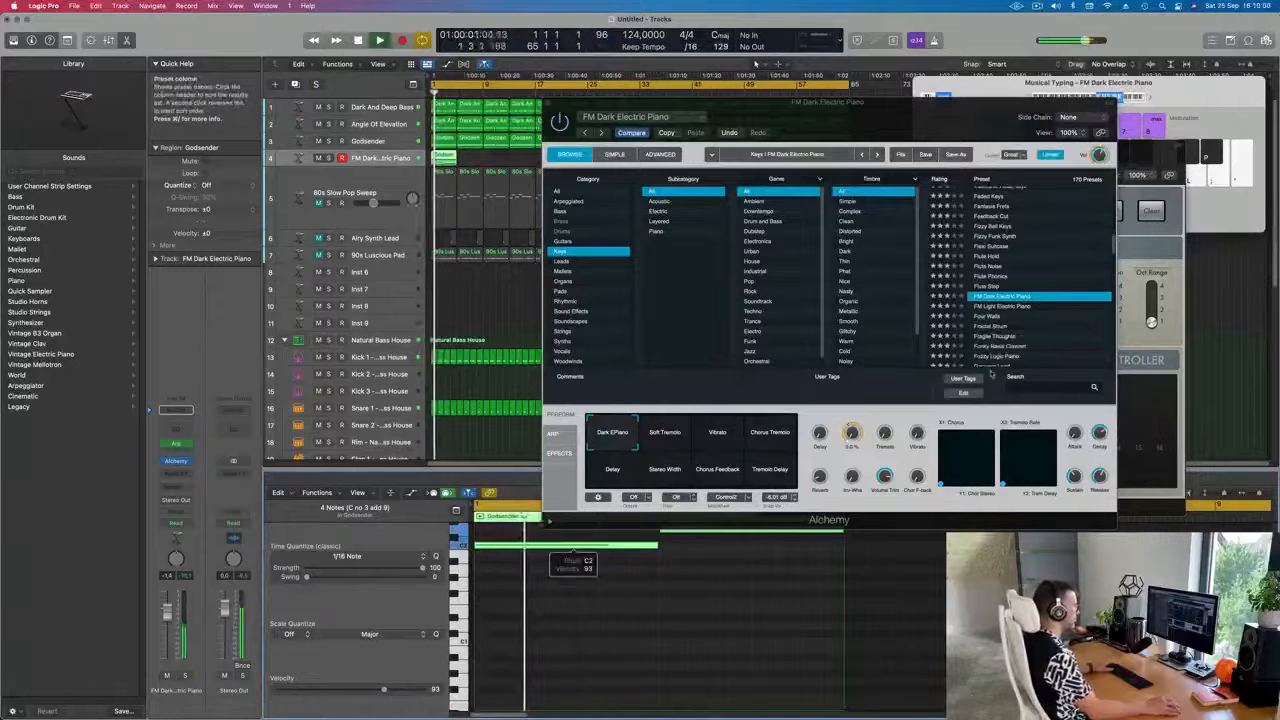
scroll(990, 373, down, 4)
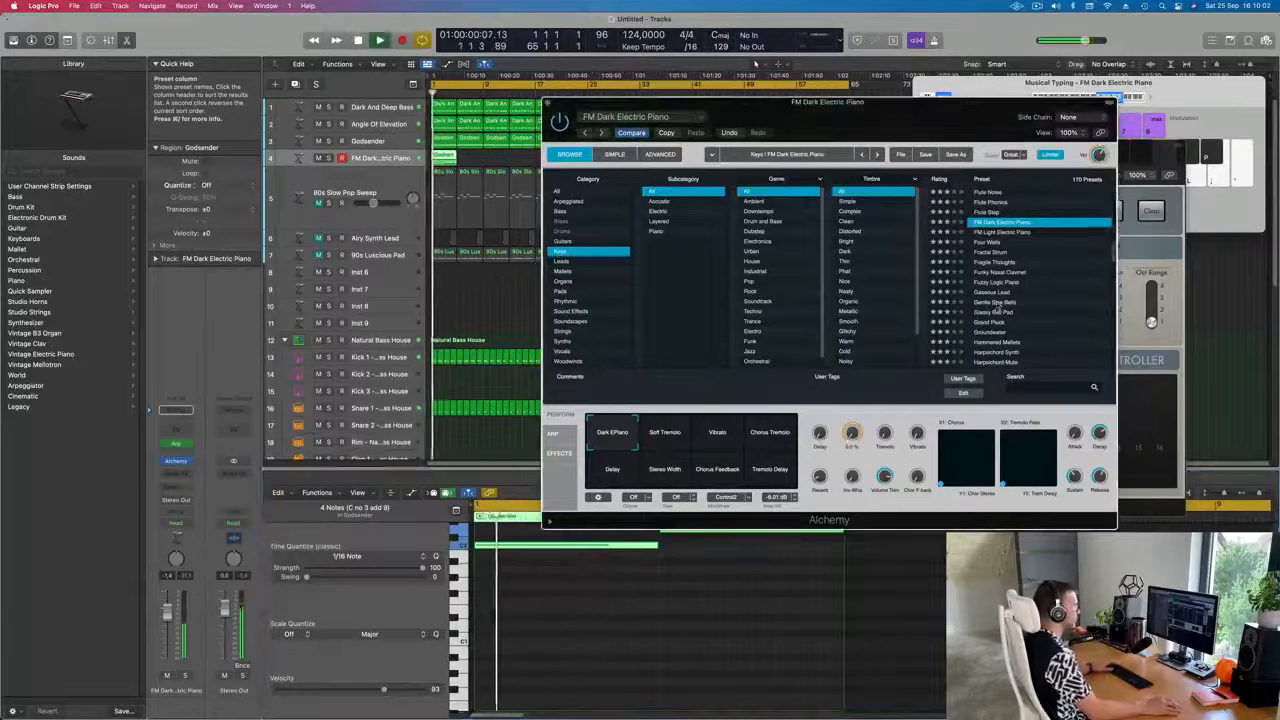
click(996, 302)
scroll(993, 316, down, 2)
click(990, 313)
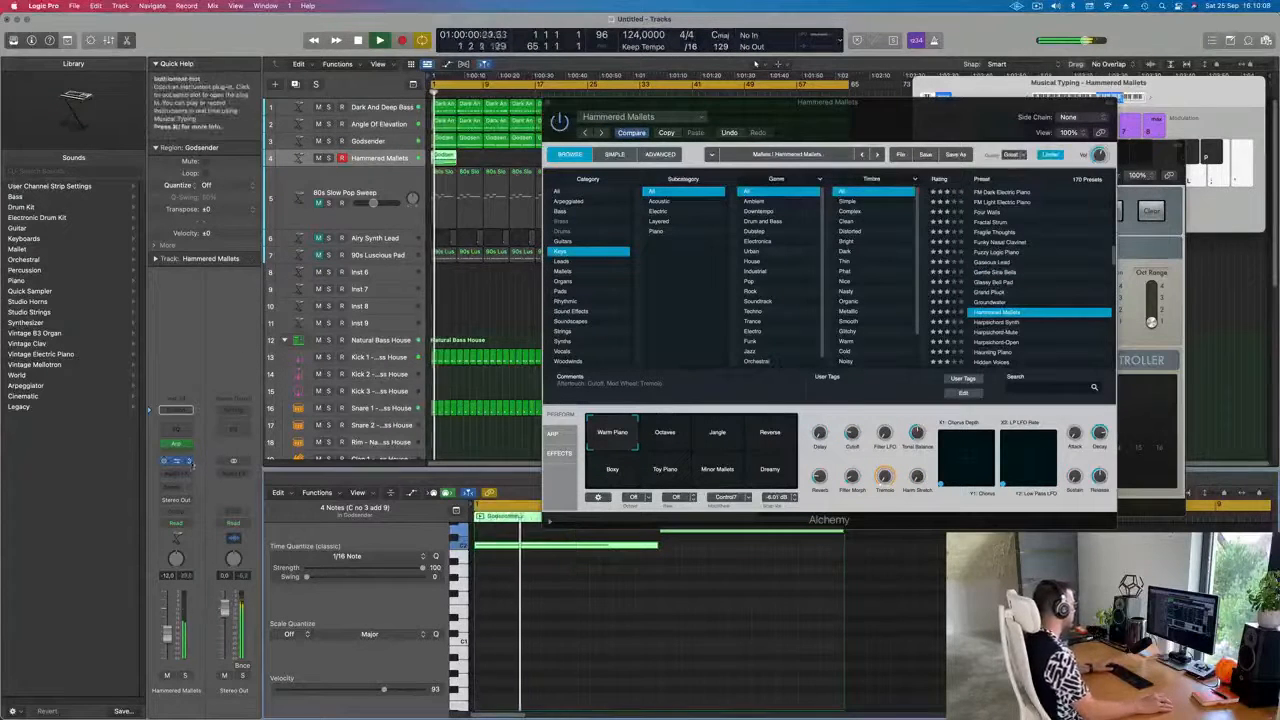
Replace Alchemy with Retro Synth as the arpeggiated track's instrument
click(176, 460)
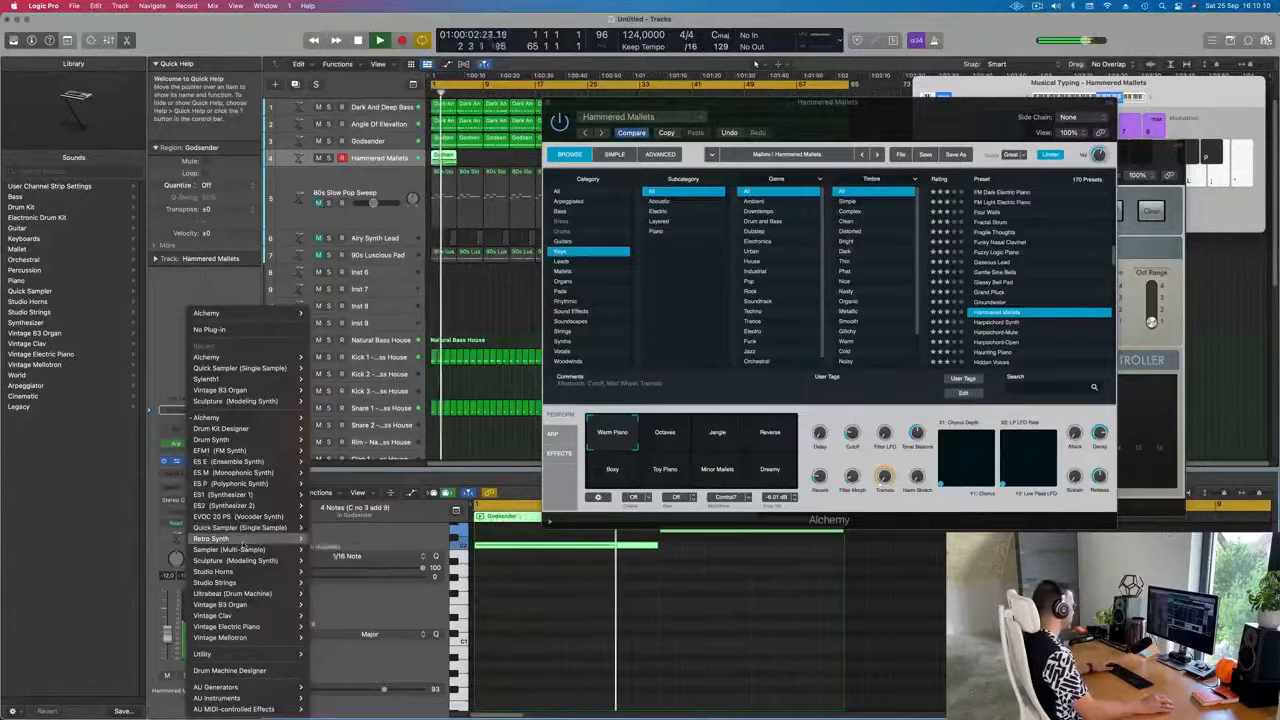
click(322, 540)
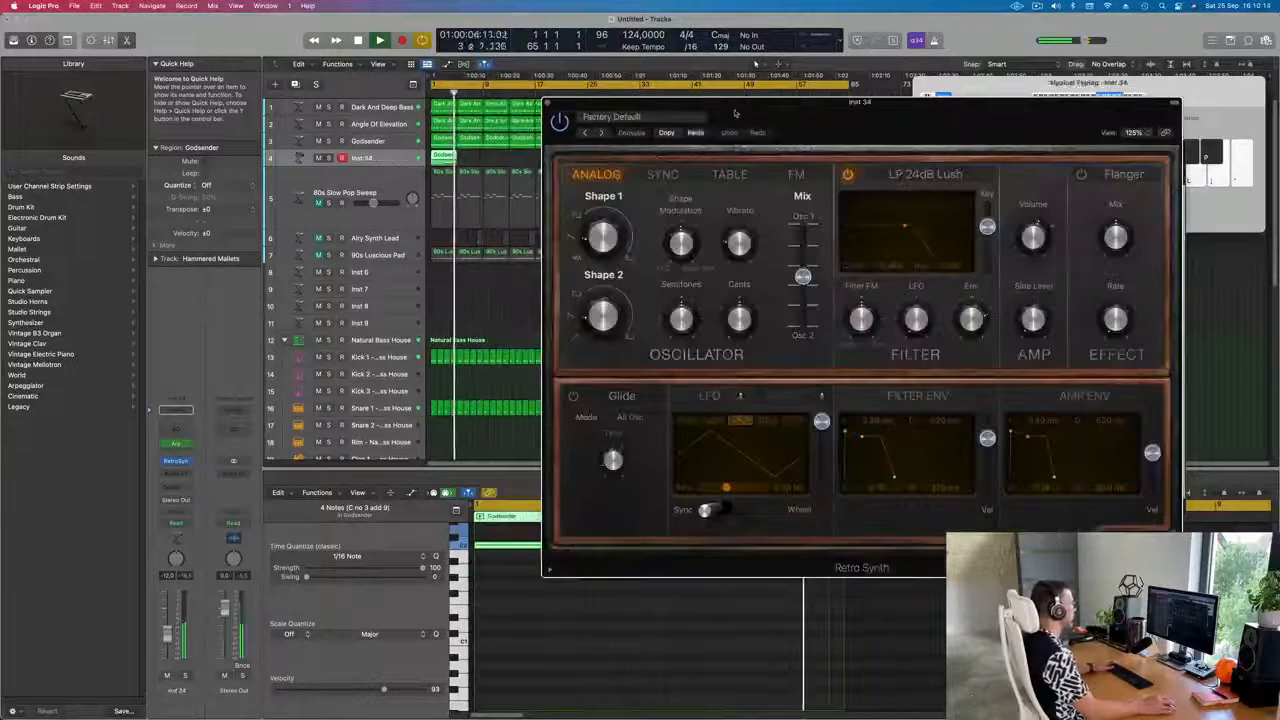
drag(858, 108, 708, 96)
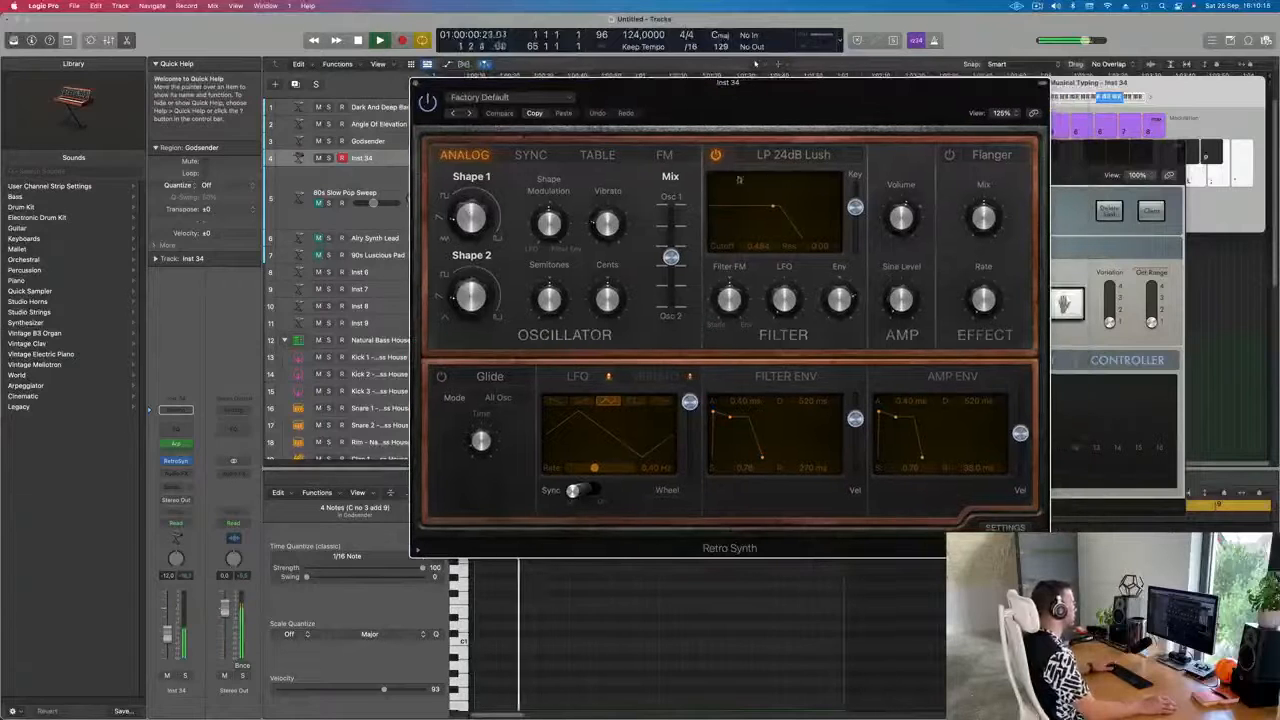
Shape the Retro Synth tone by lowering the filter cutoff to about 0.41, adjusting Shape 2 and shifting the oscillator mix towards Osc 1
drag(744, 203, 758, 208)
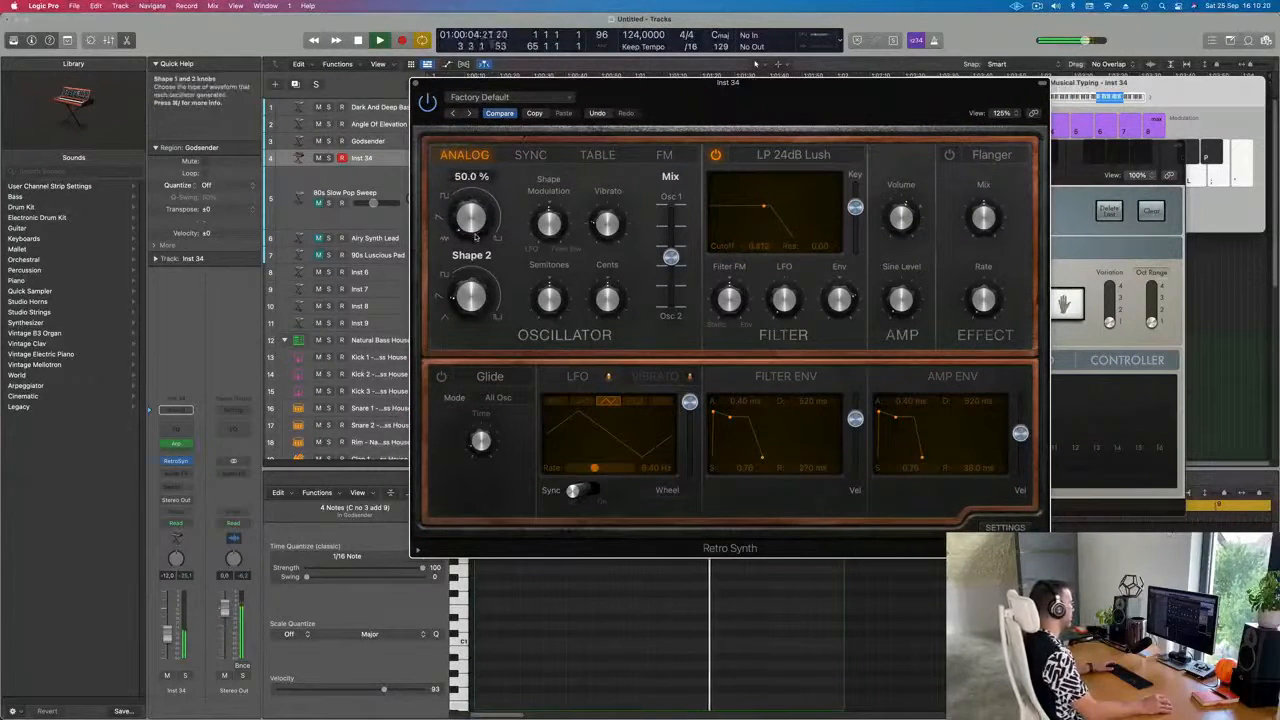
drag(530, 84, 455, 57)
key(Return)
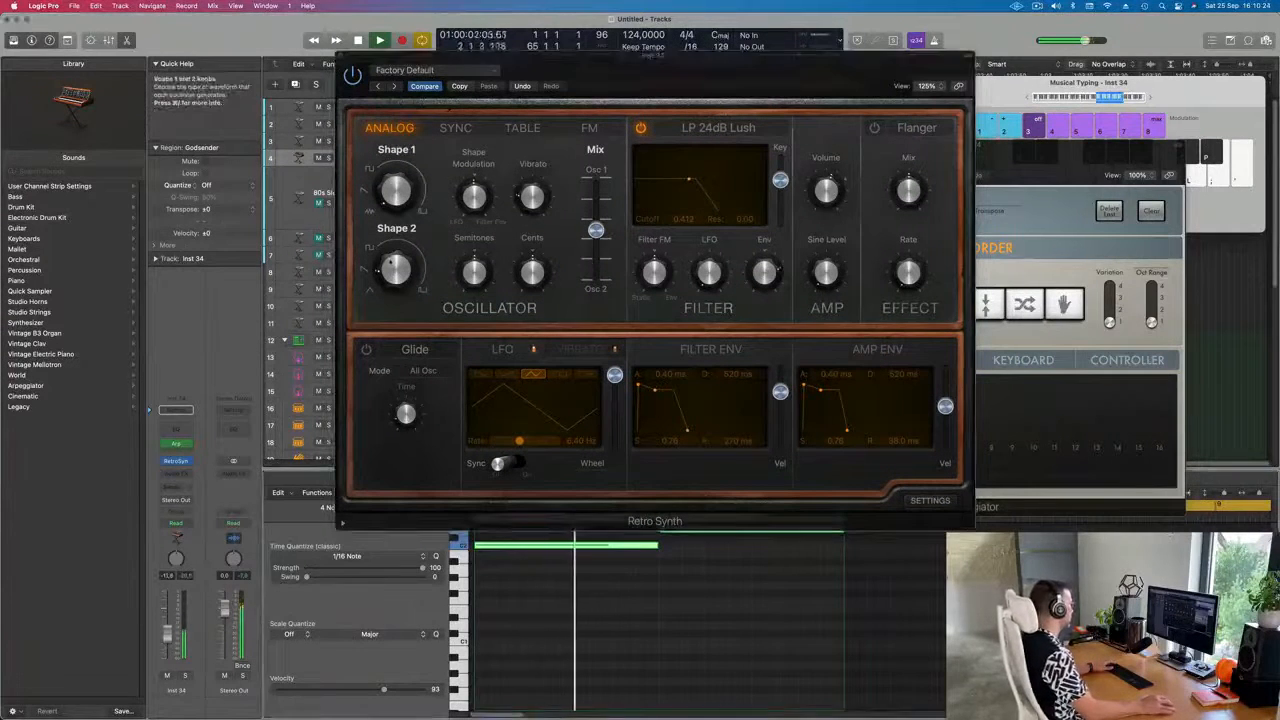
drag(394, 266, 390, 252)
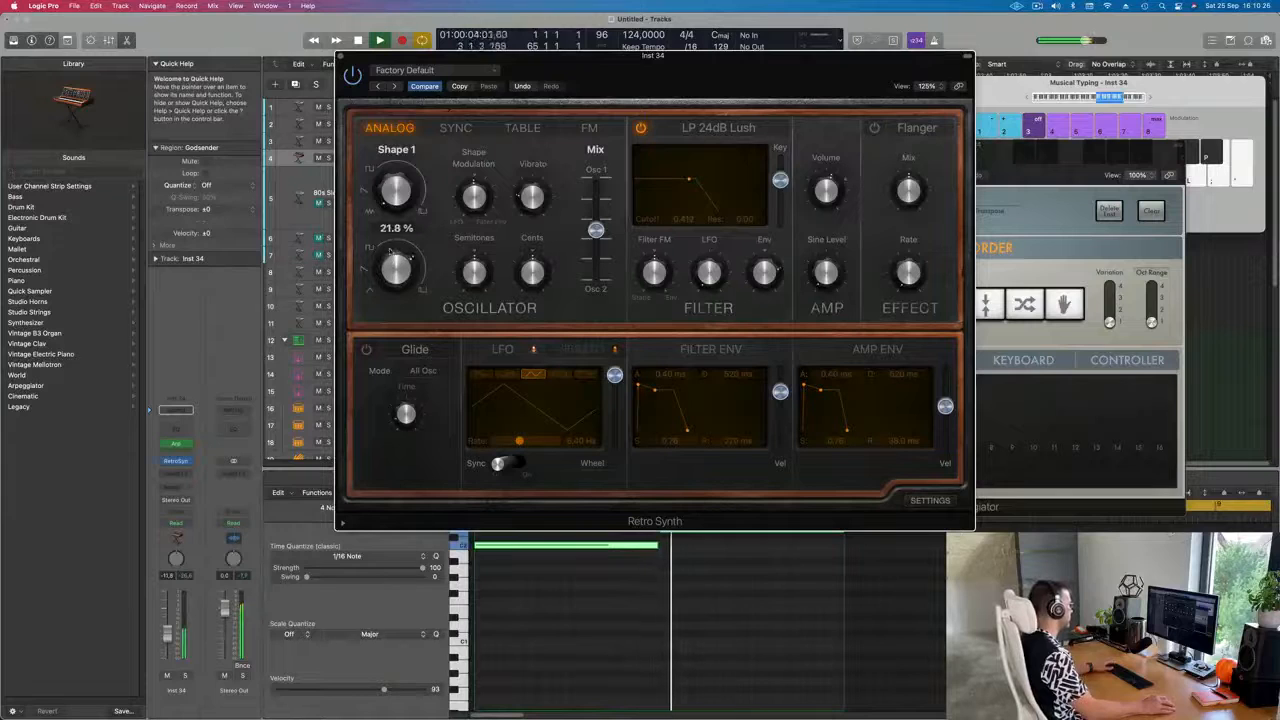
mouse_move(596, 230)
mouse_down()
mouse_move(596, 186)
mouse_move(596, 214)
mouse_up()
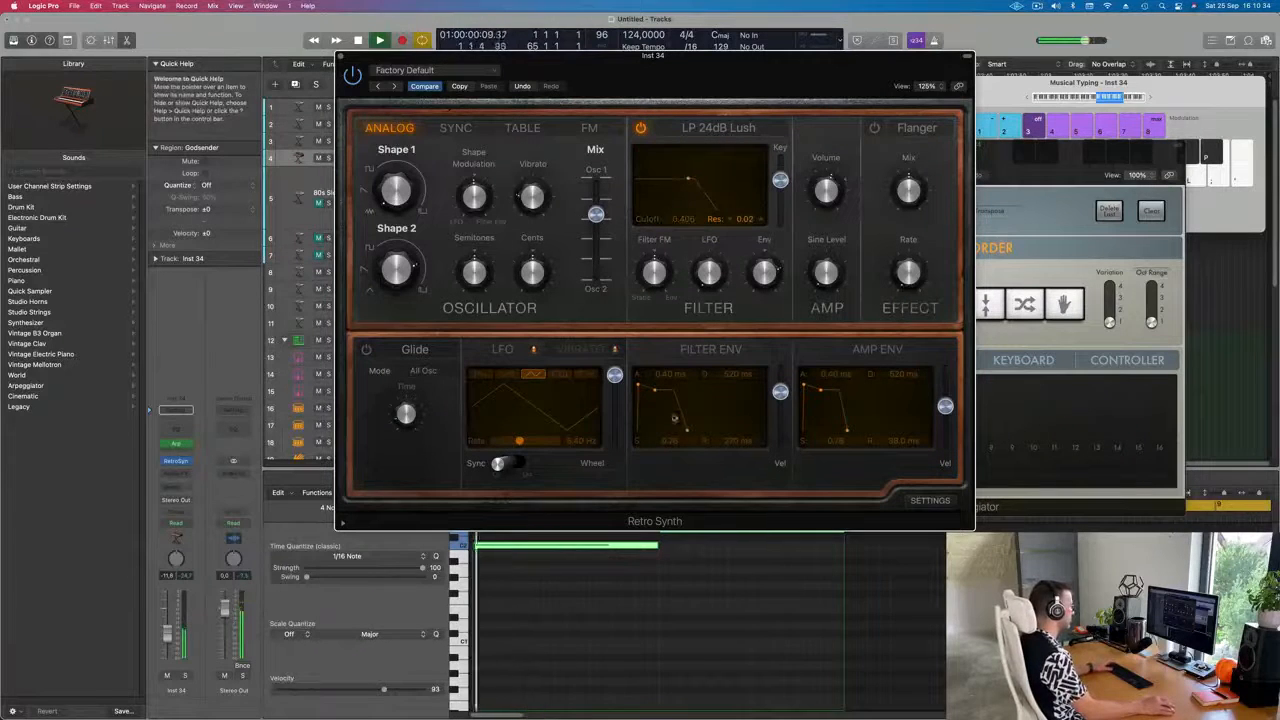
Shorten Retro Synth's filter envelope to about 190 ms decay, 0.00 sustain and 1.00 ms release
drag(687, 431, 654, 417)
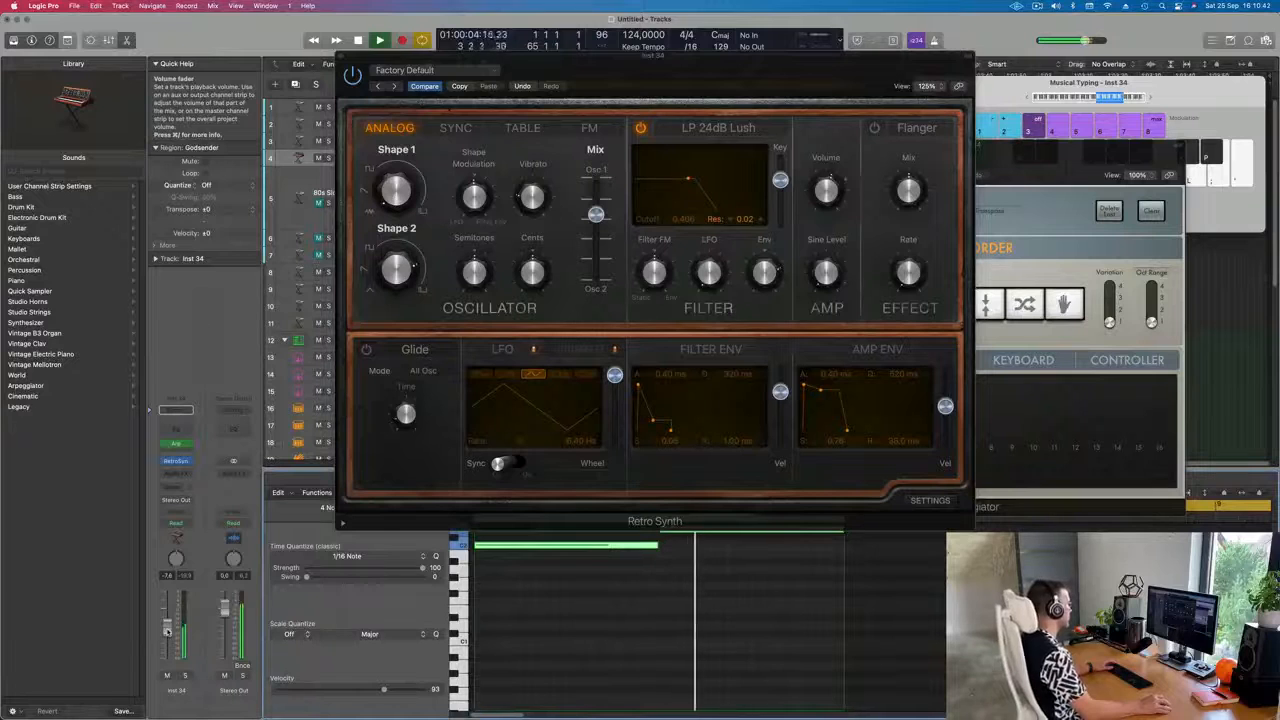
mouse_move(654, 421)
mouse_down()
mouse_move(655, 439)
mouse_move(682, 432)
mouse_move(650, 434)
mouse_up()
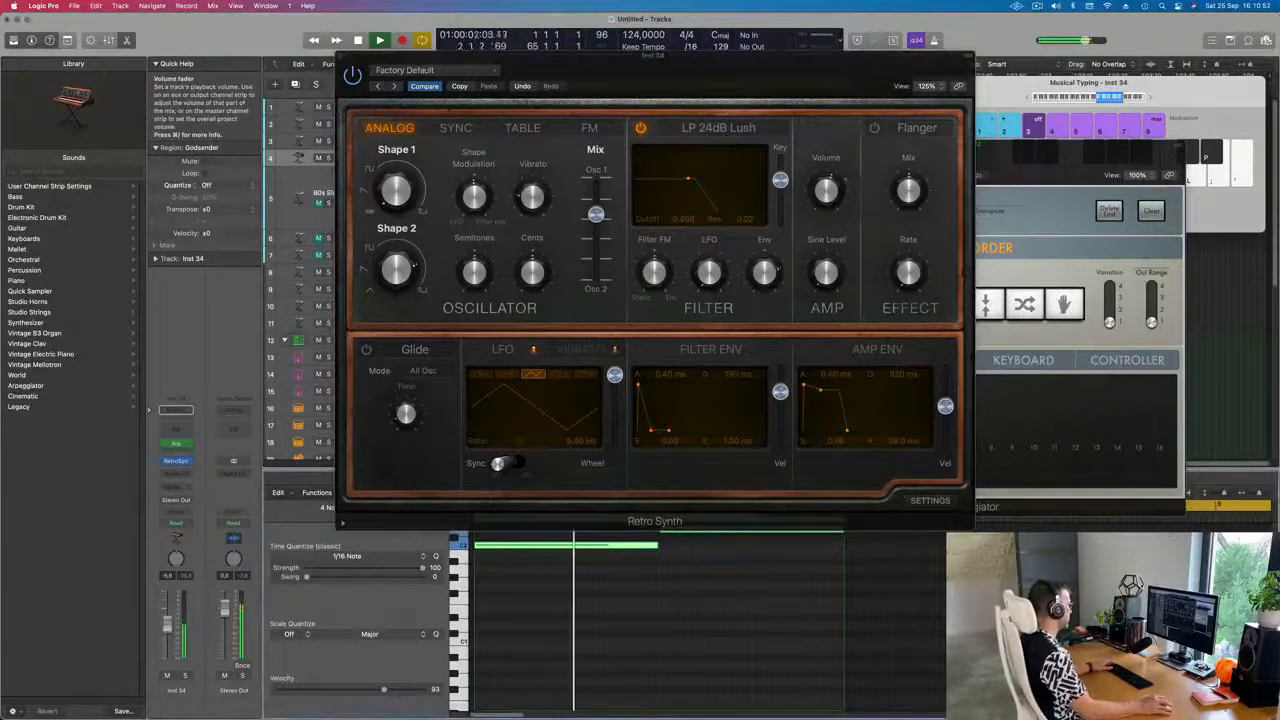
drag(619, 51, 757, 66)
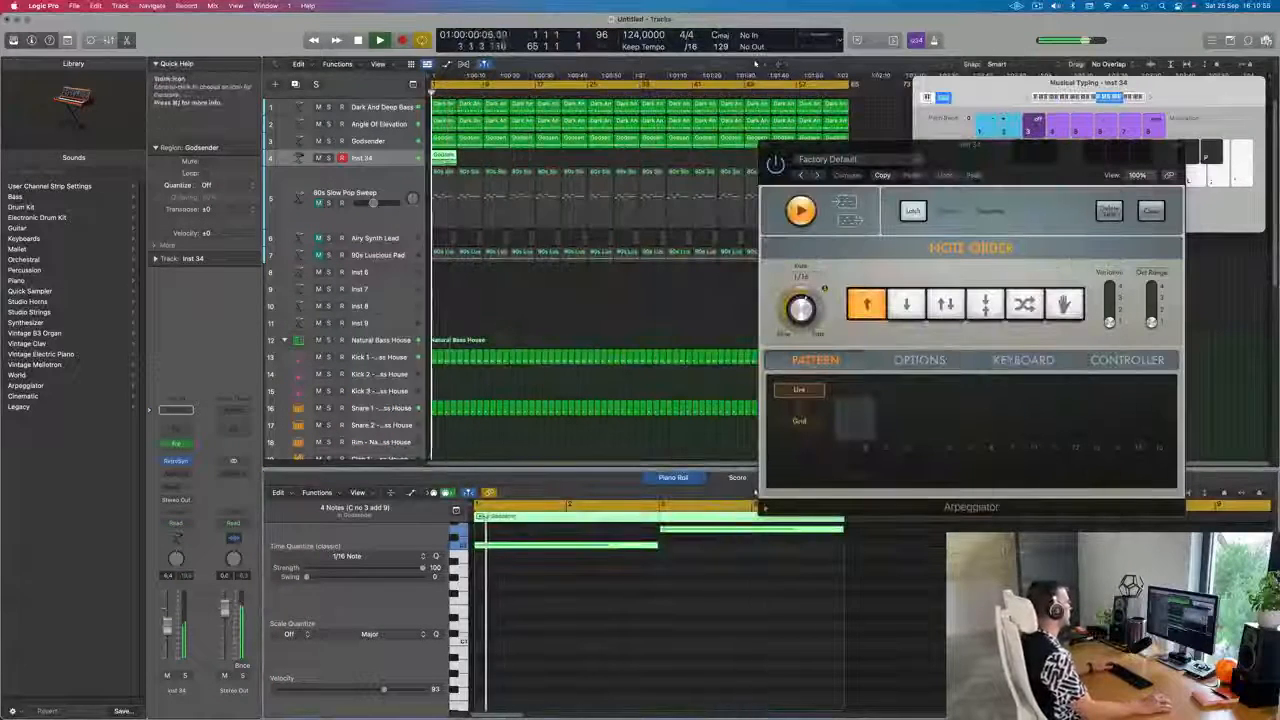
Mute the Dark And Deep Bass track and repeat the Inst 34 region through to bar 65
click(367, 108)
key(m)
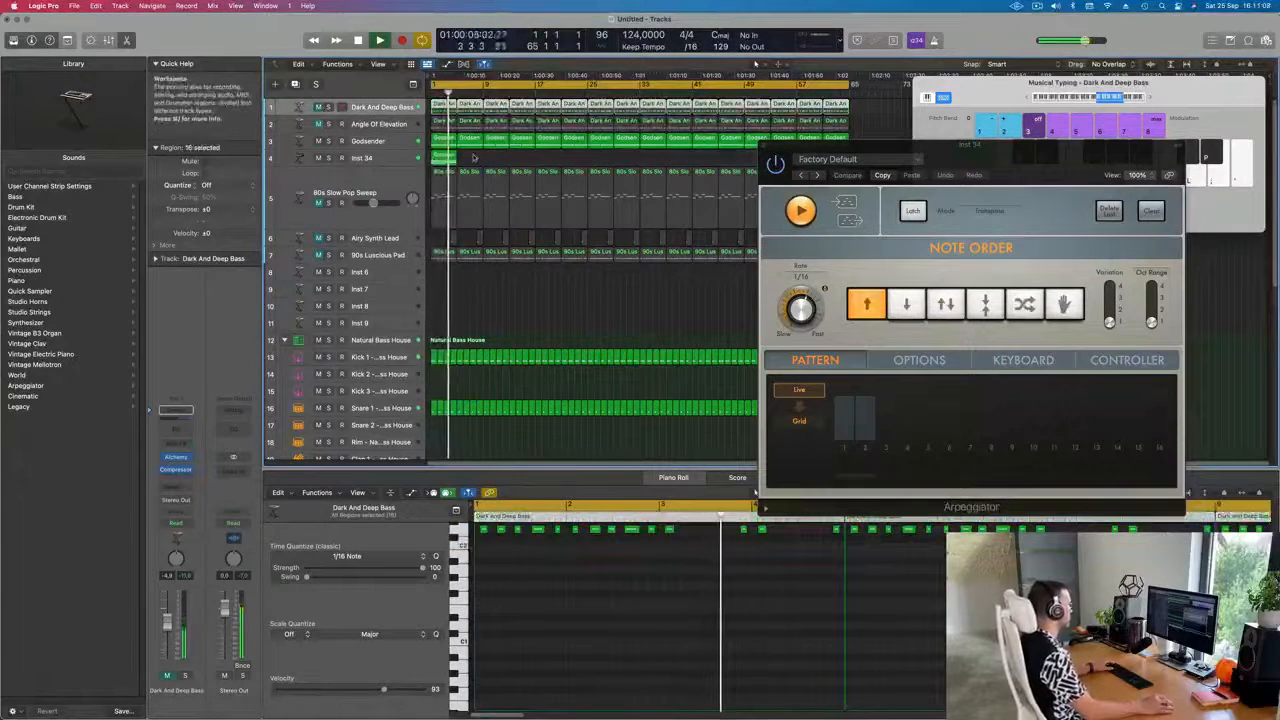
click(443, 157)
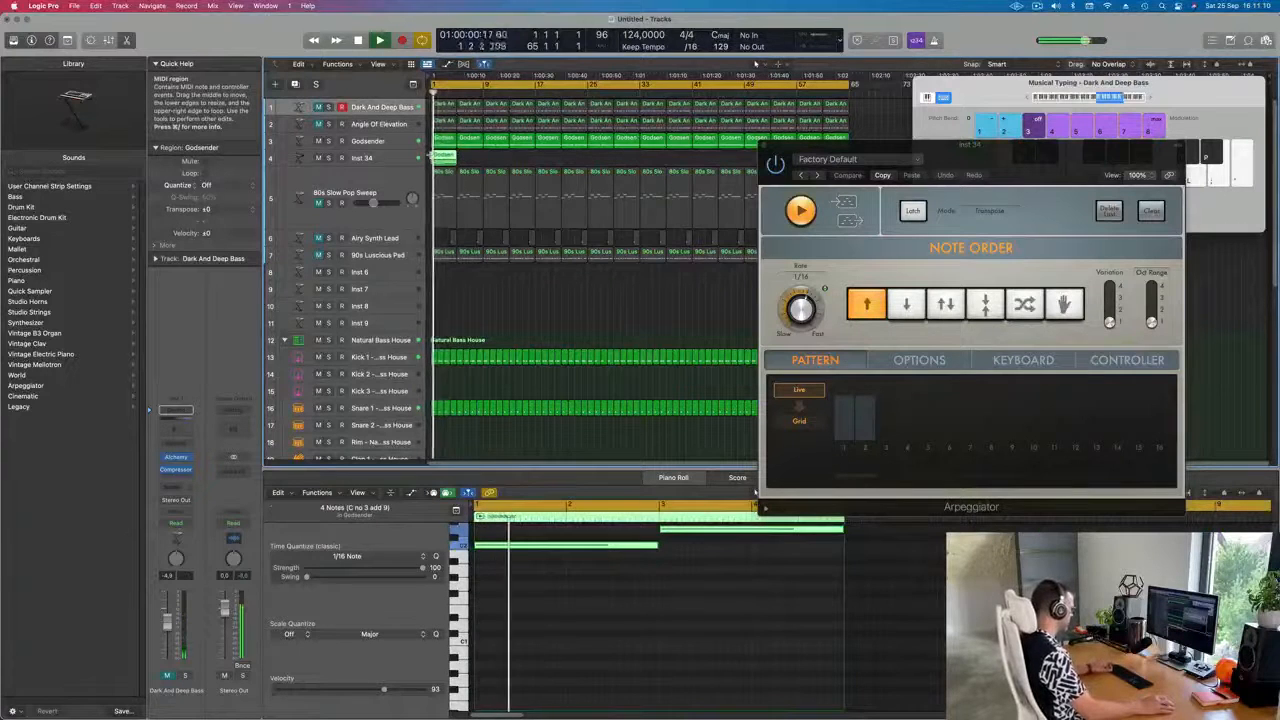
key(super+r)
key(super+r)
key(super+r)
key(super+r)
key(super+r)
drag(850, 145, 916, 268)
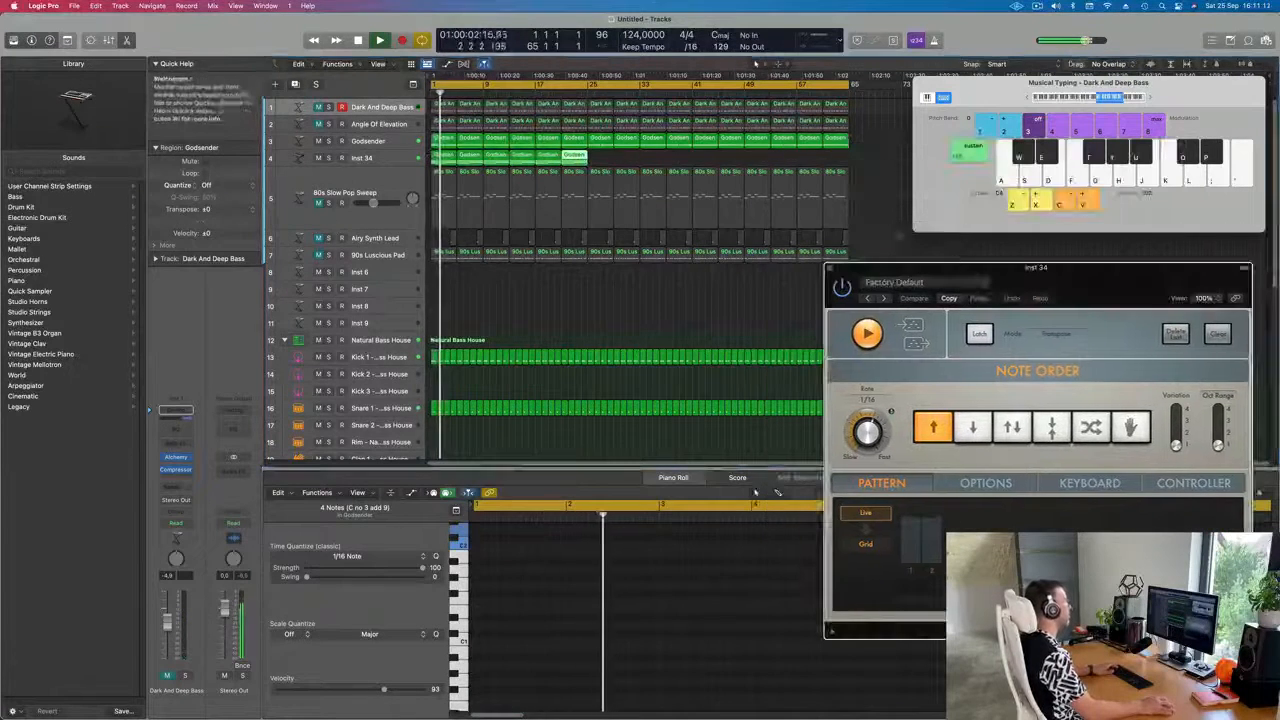
click(414, 157)
key(super+r)
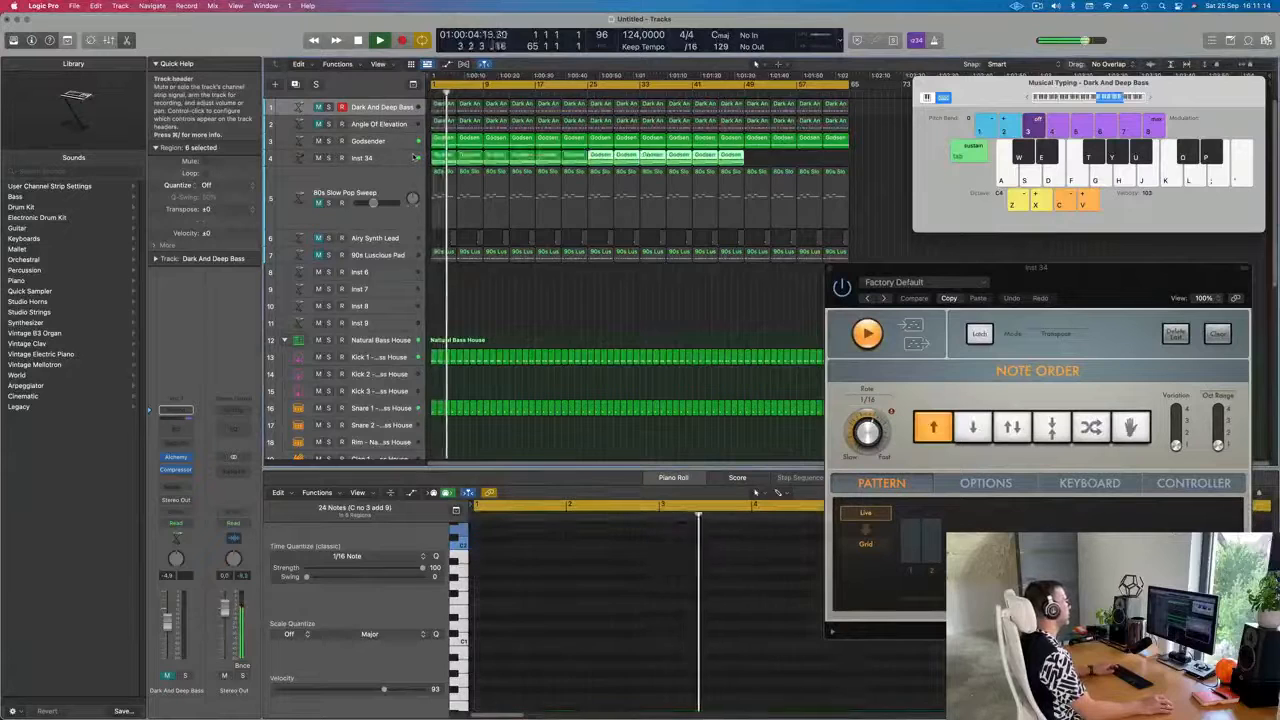
key(super+r)
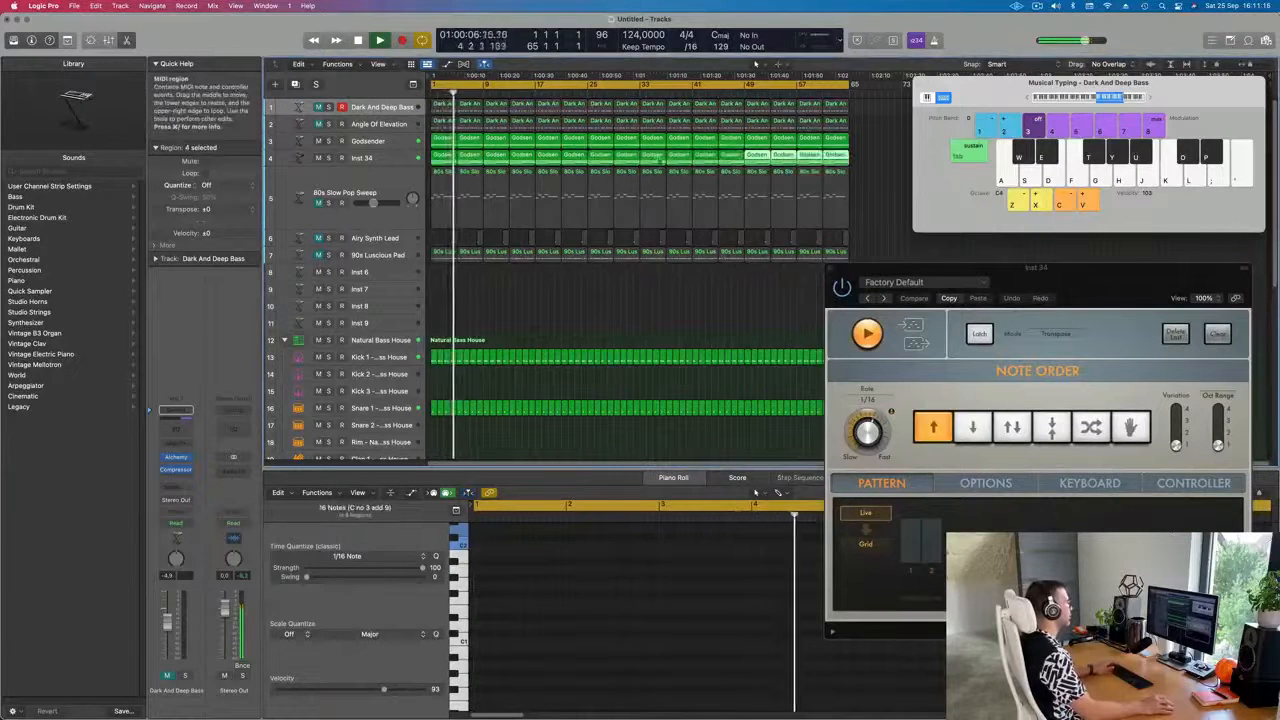
Select all regions in the arrangement, name them by their tracks and color them by their tracks
key(super+a)
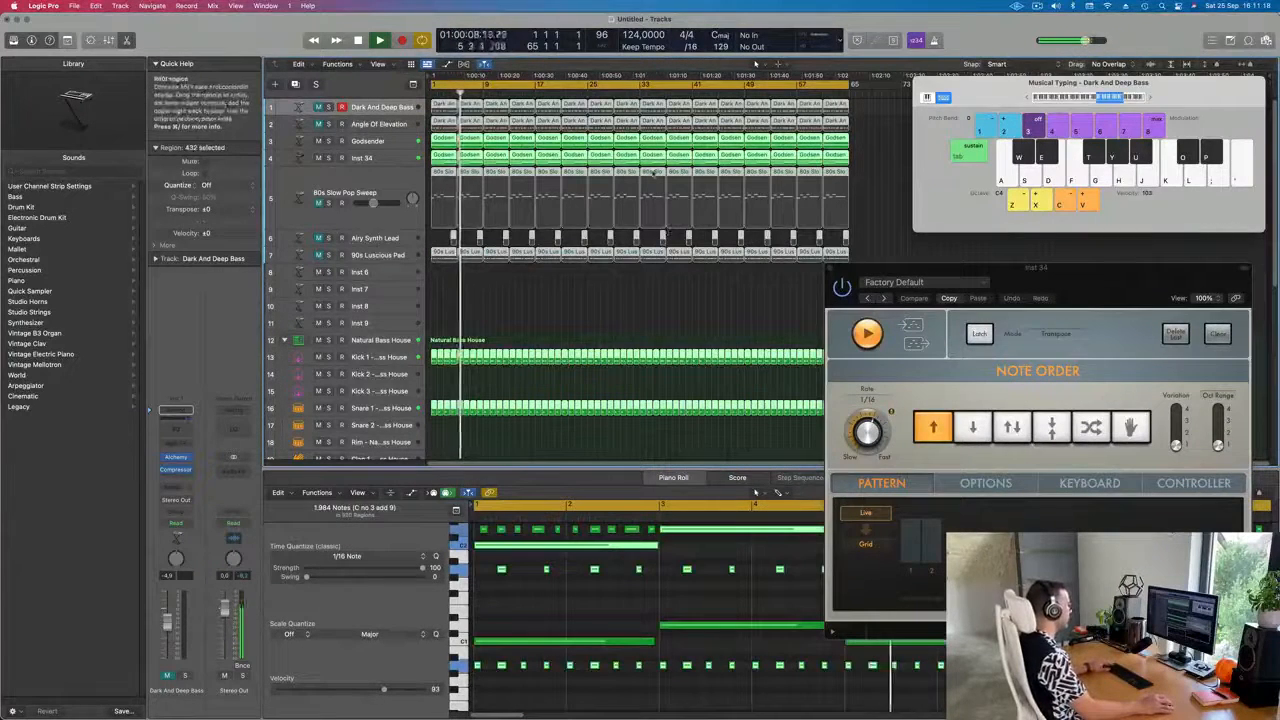
right_click(653, 172)
key(Escape)
right_click(653, 172)
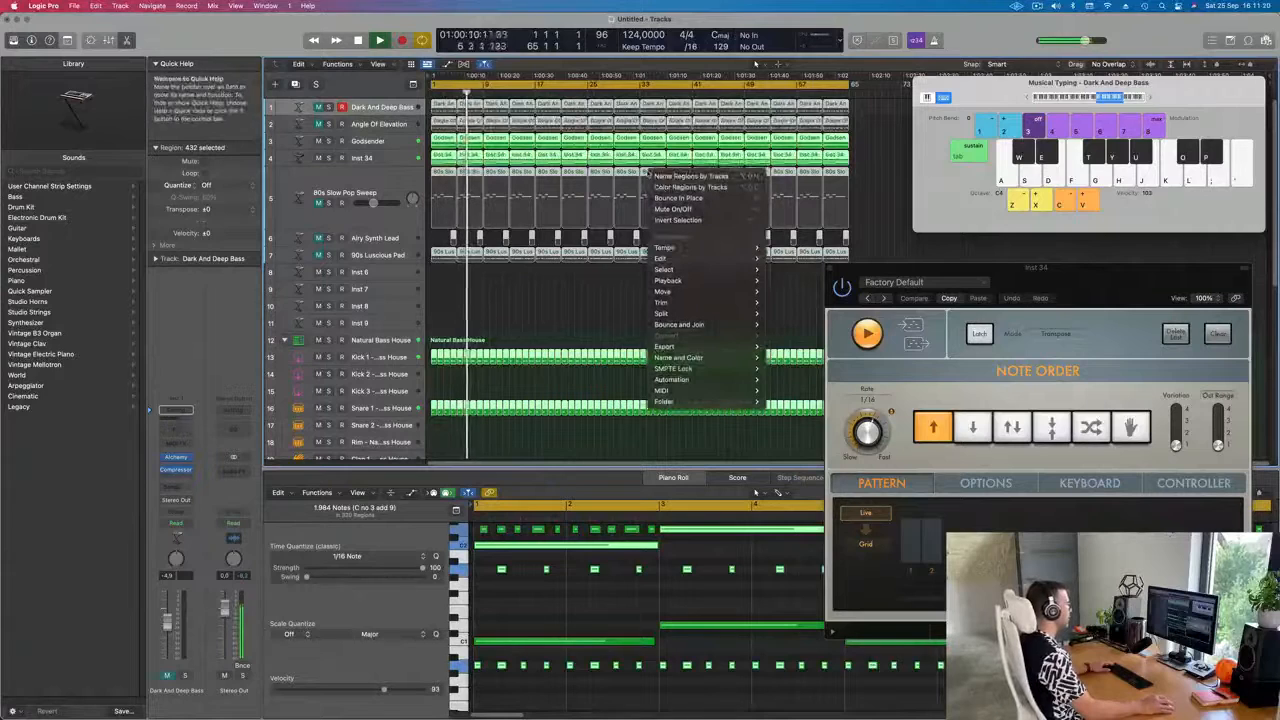
click(690, 187)
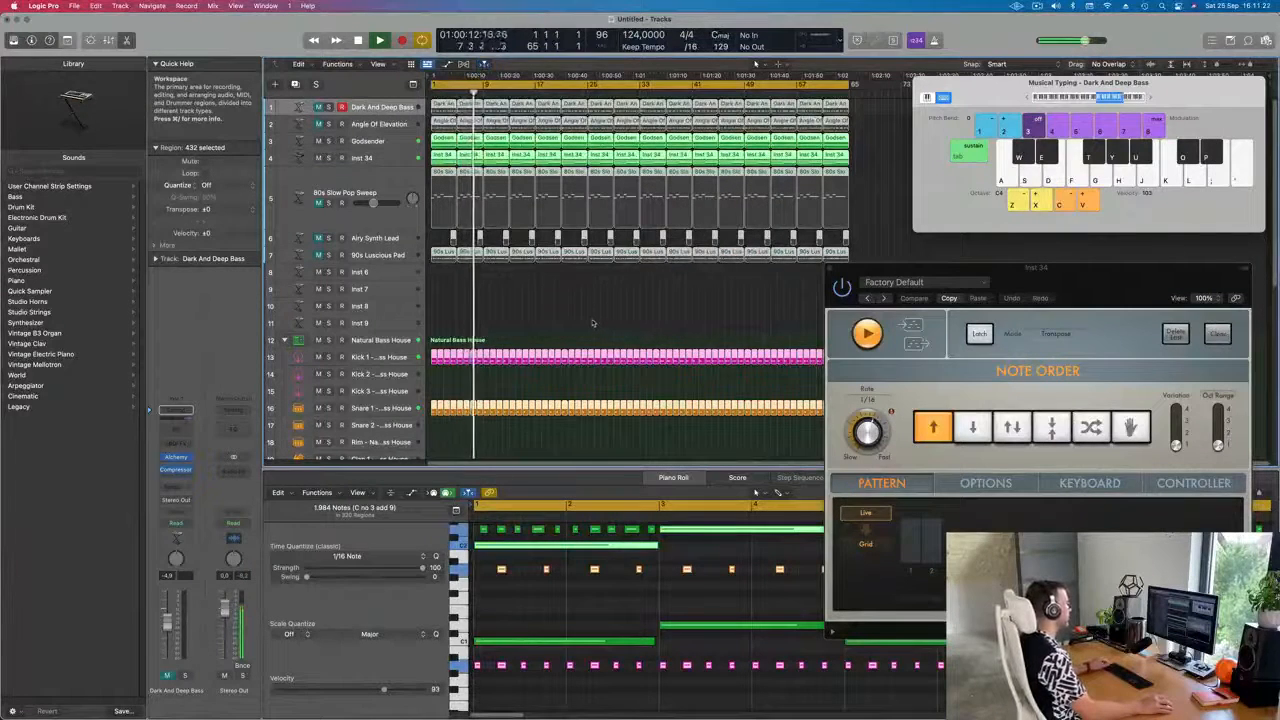
click(546, 312)
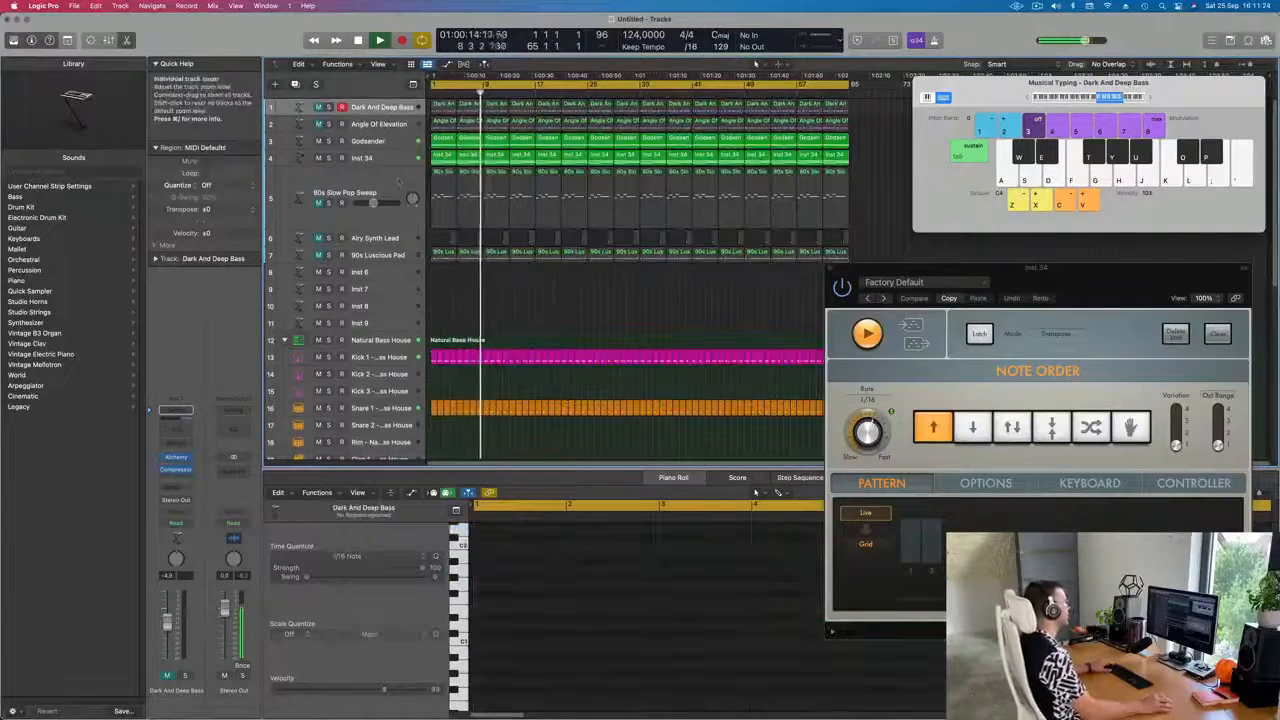
Solo the Inst 34 track briefly to hear the arpeggio on its own, and return to the full mix
click(335, 159)
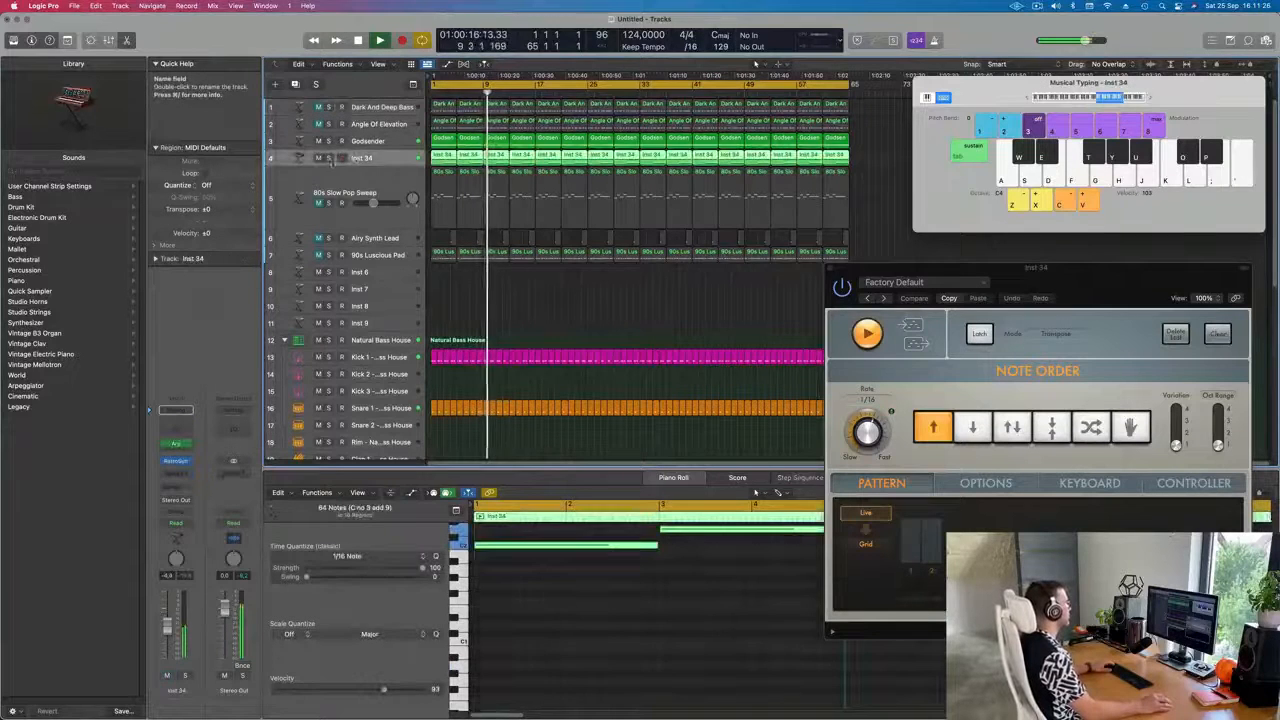
click(328, 158)
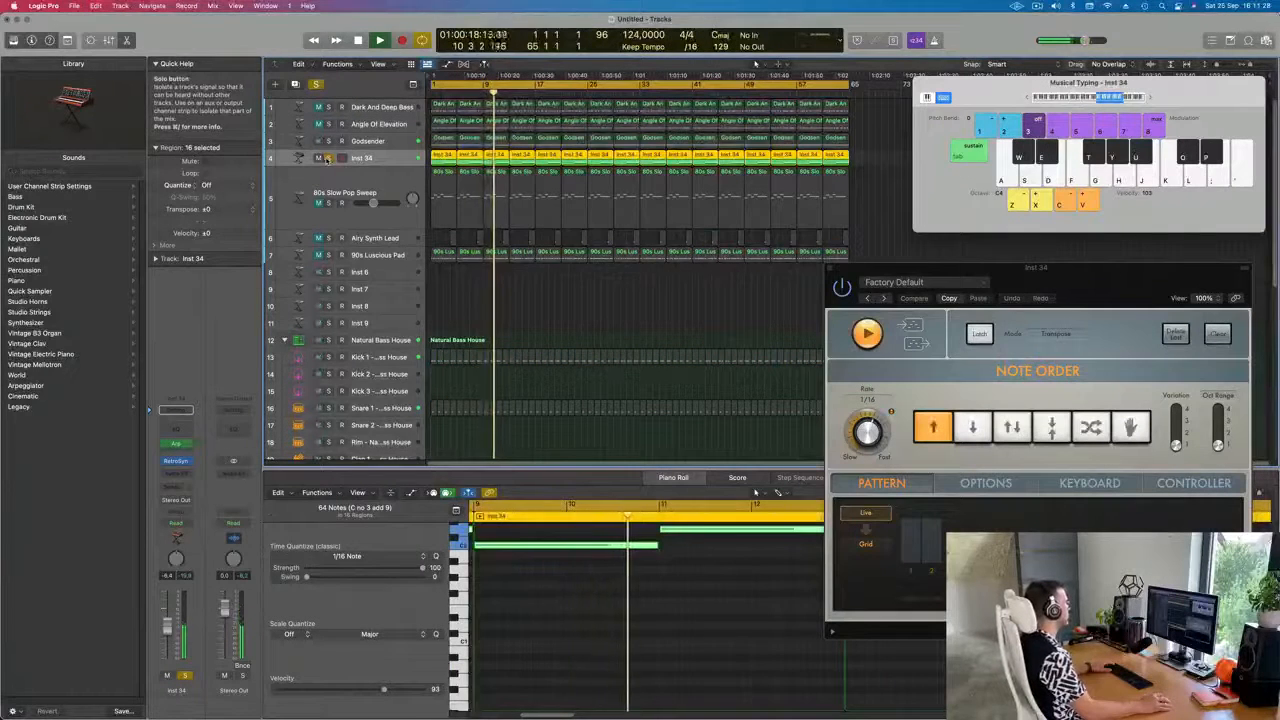
click(328, 158)
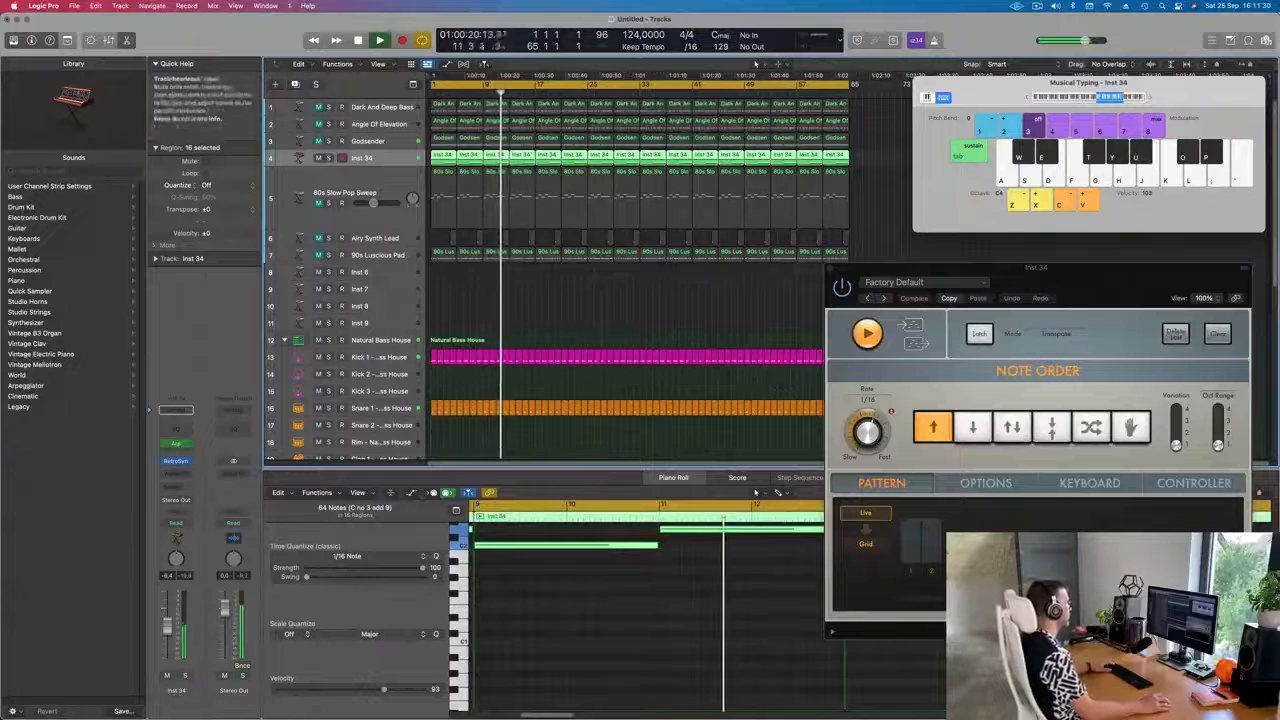
Open Inst 34's Retro Synth and set filter cutoff to about 0.298, resonance to 0.24, less key tracking and Filter FM to 0.41
click(175, 461)
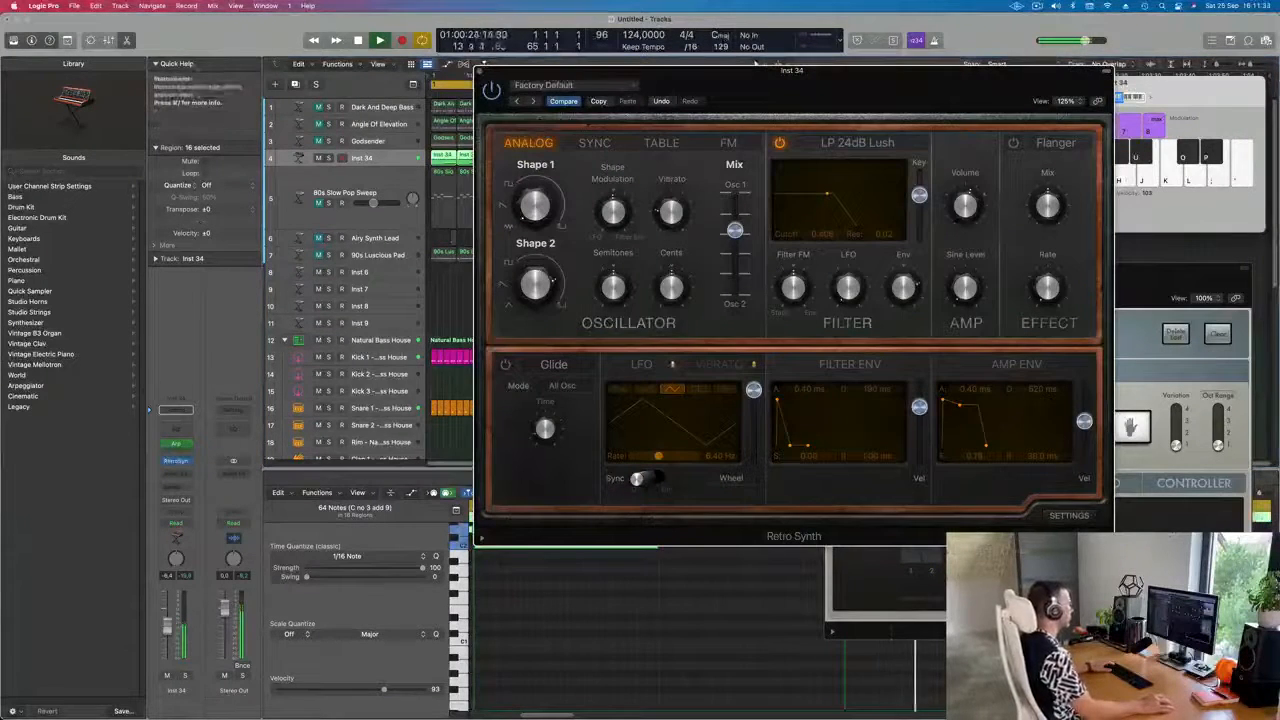
drag(757, 66, 689, 55)
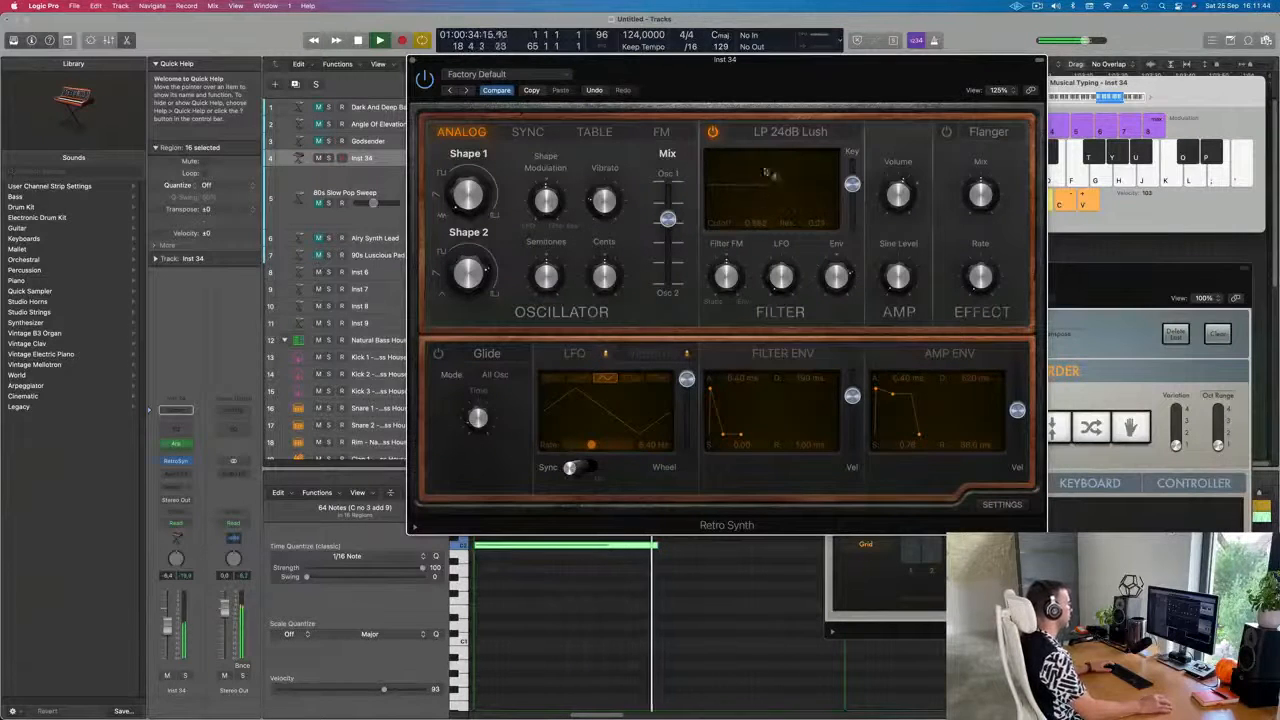
mouse_move(851, 184)
mouse_down()
mouse_move(853, 163)
mouse_move(852, 194)
mouse_up()
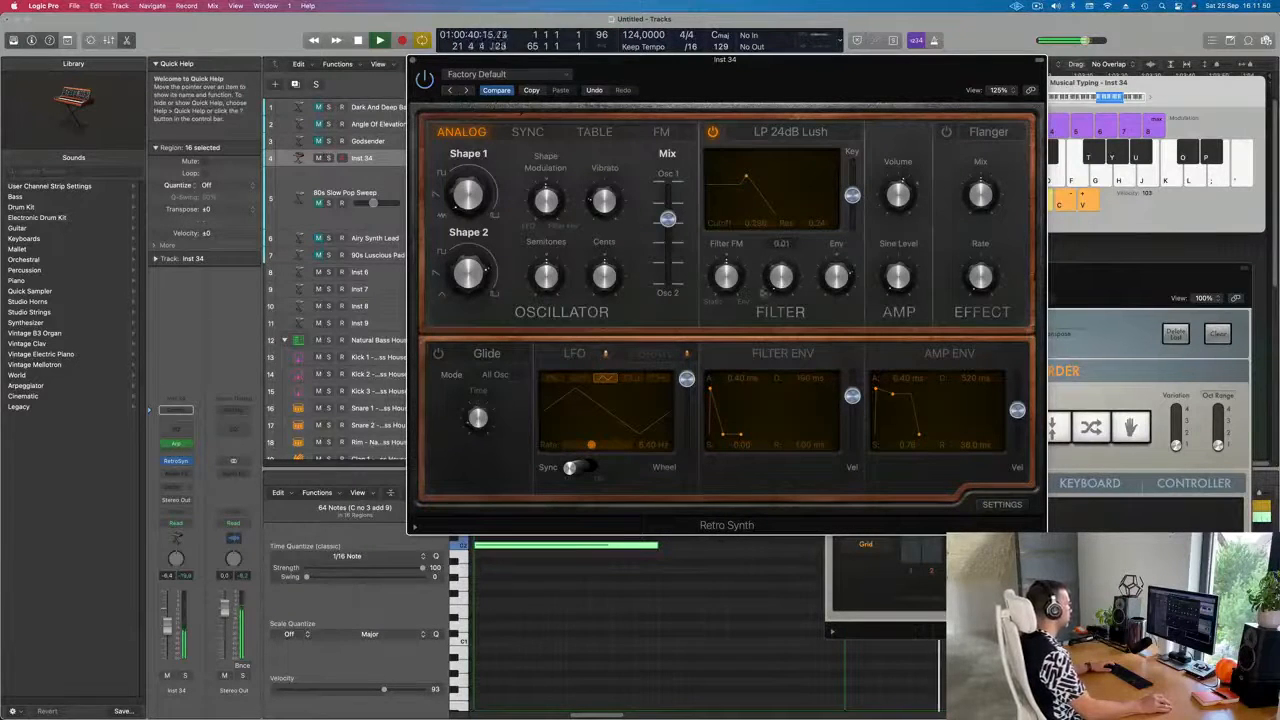
drag(733, 278, 733, 275)
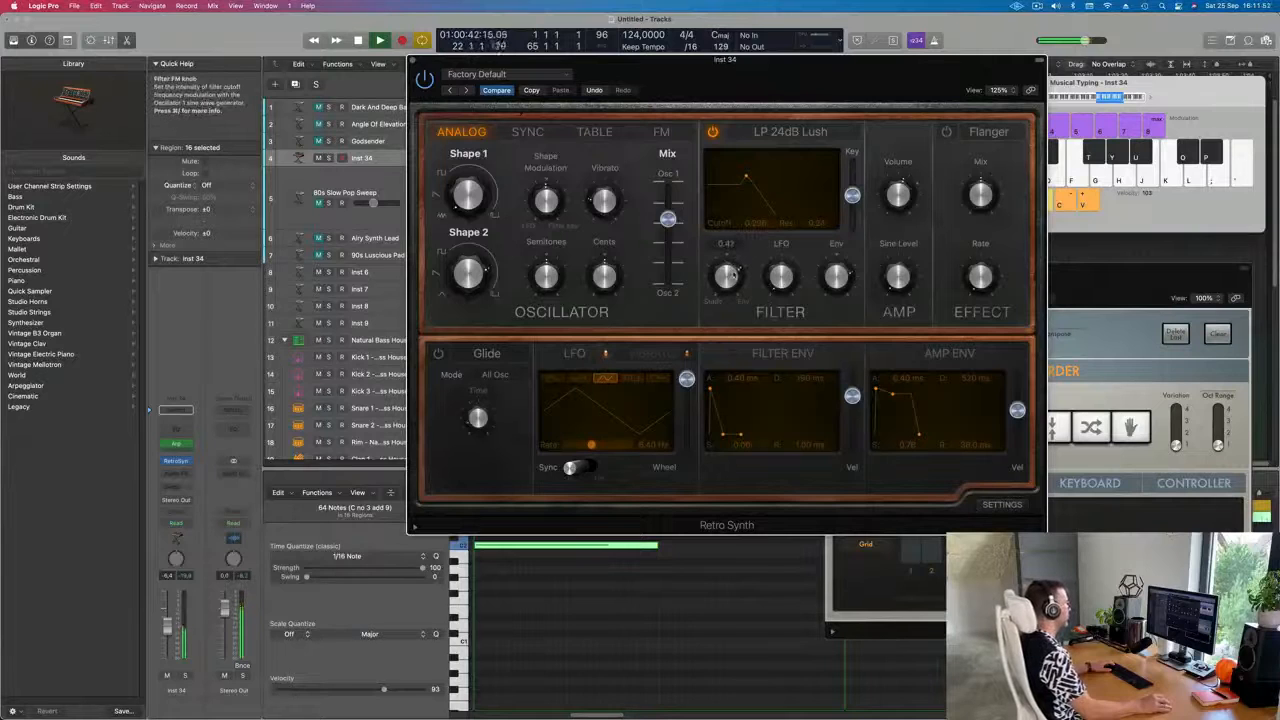
Try several oscillator mix balances in Retro Synth, settling on 0.38
drag(668, 218, 668, 212)
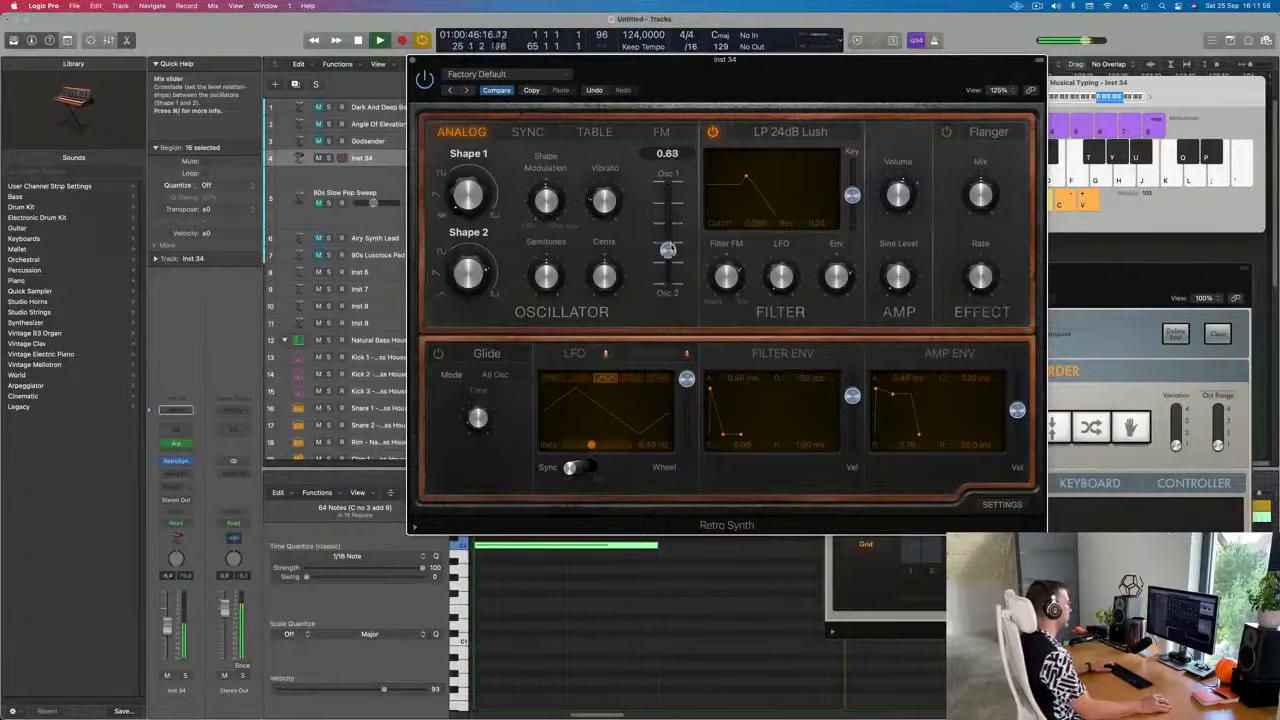
drag(668, 246, 668, 231)
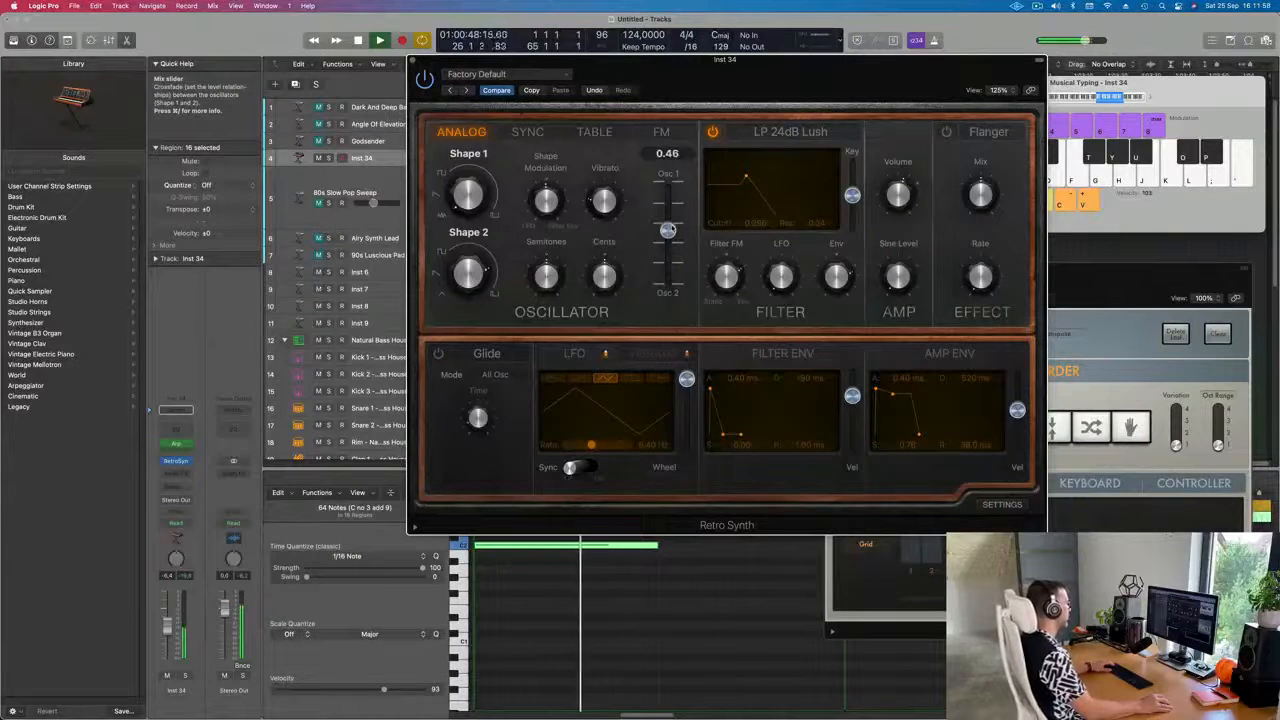
drag(668, 231, 668, 222)
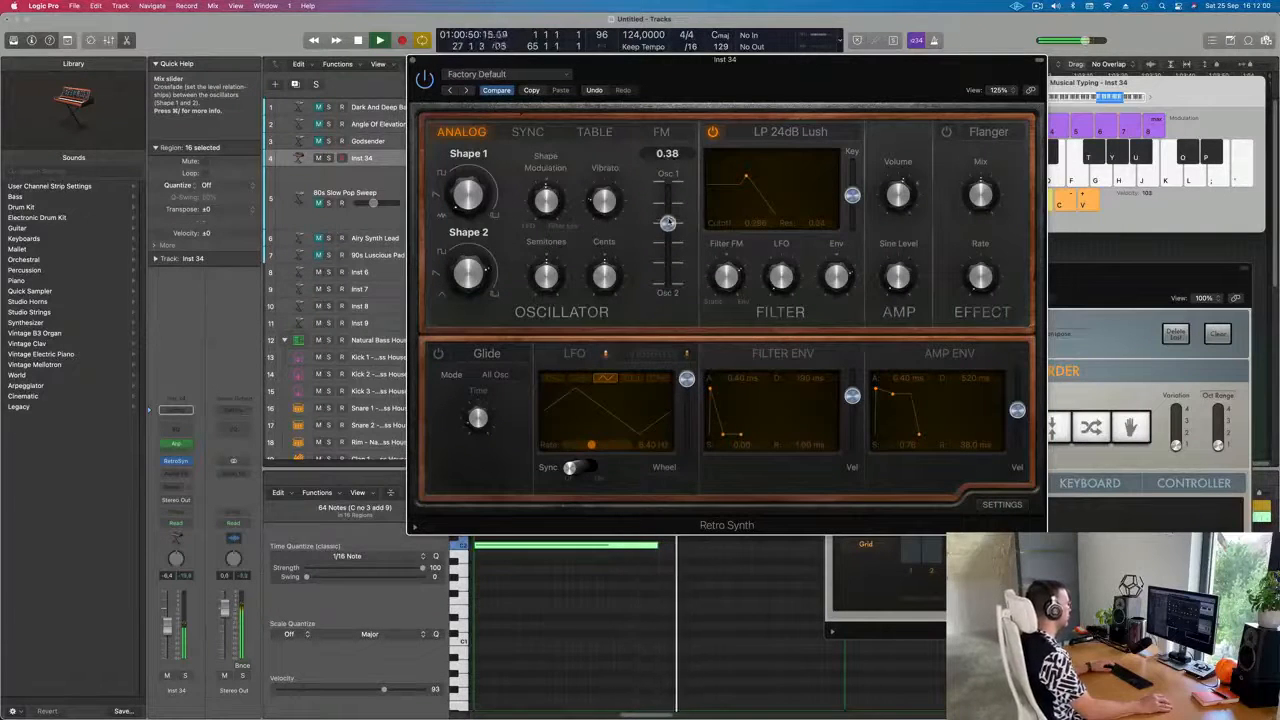
Audition Retro Synth's FM oscillator, return to Analog and adjust the Shape 1 waveform
click(661, 133)
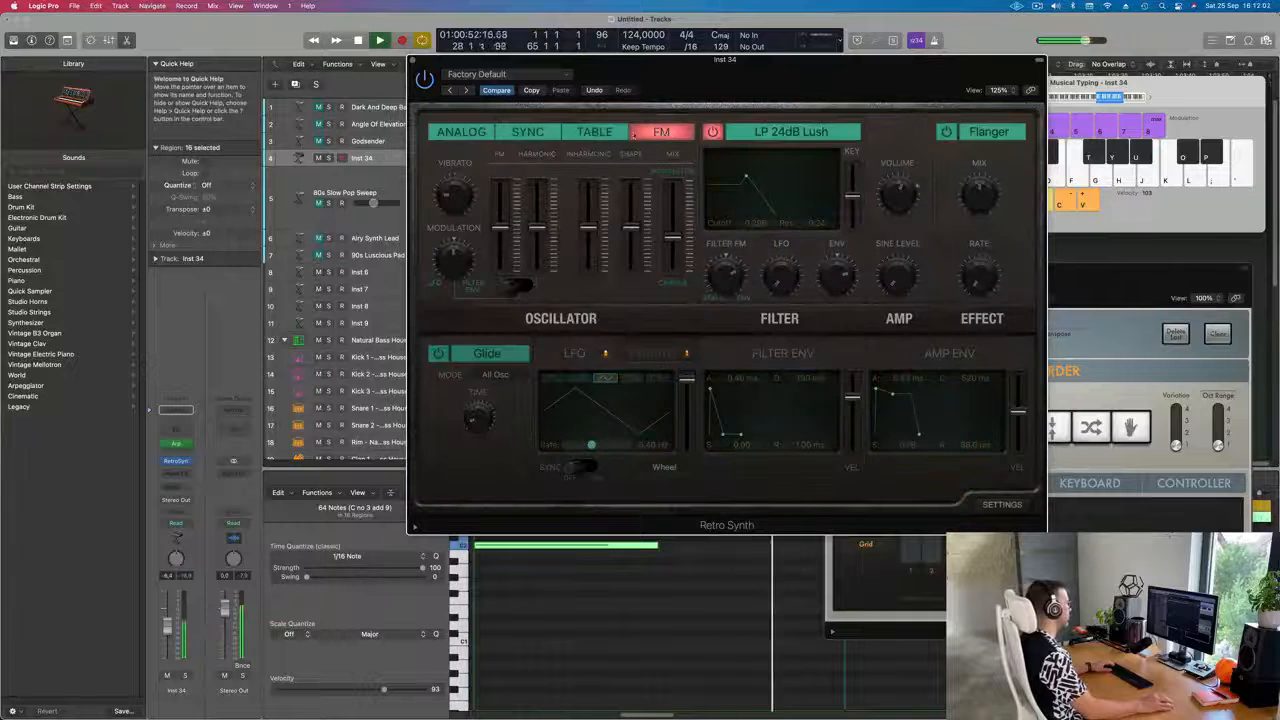
click(442, 133)
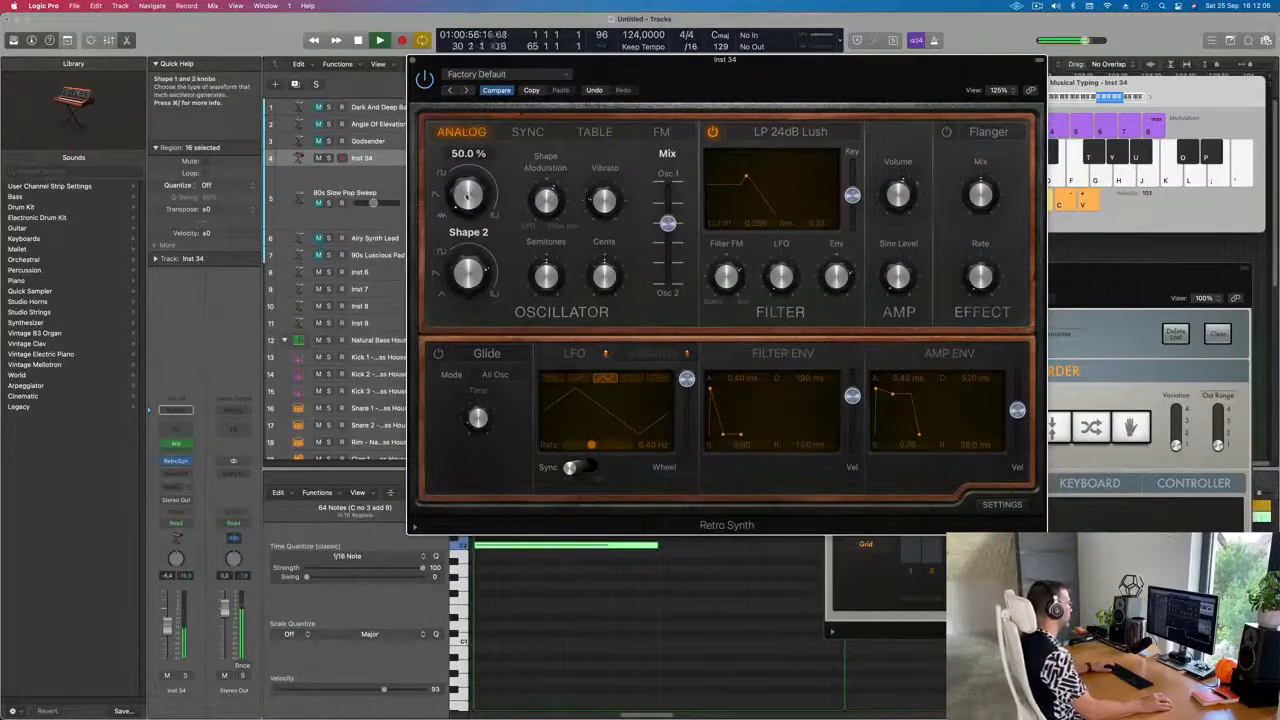
drag(467, 181, 480, 135)
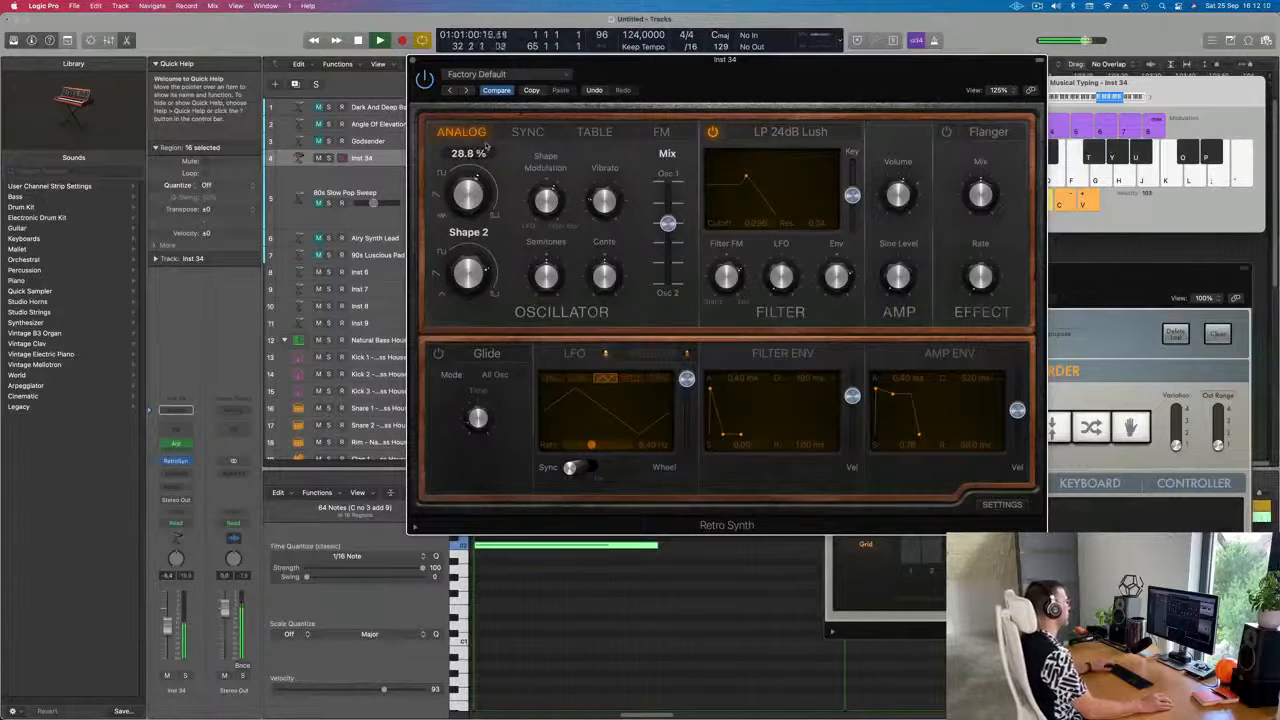
Shift Retro Synth's oscillator mix fully to Osc 2 and set the filter cutoff to 0.234 with 0.26 resonance
drag(744, 78, 831, 61)
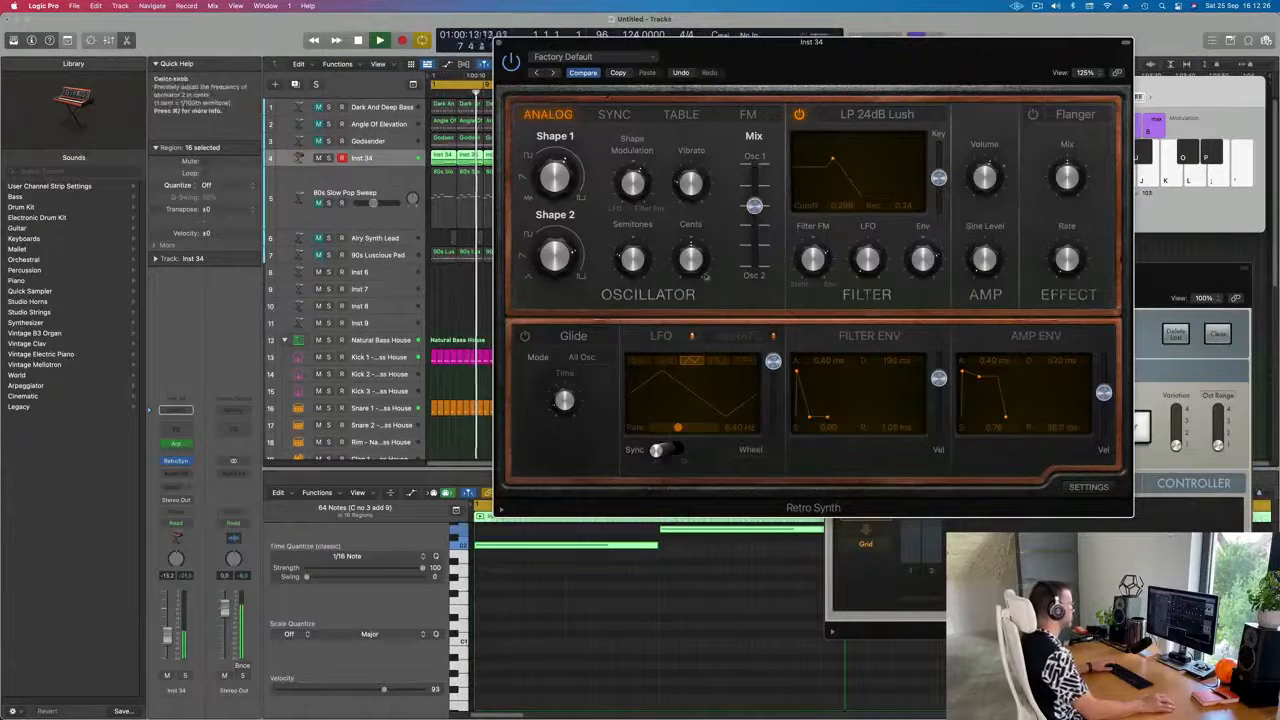
drag(754, 205, 750, 278)
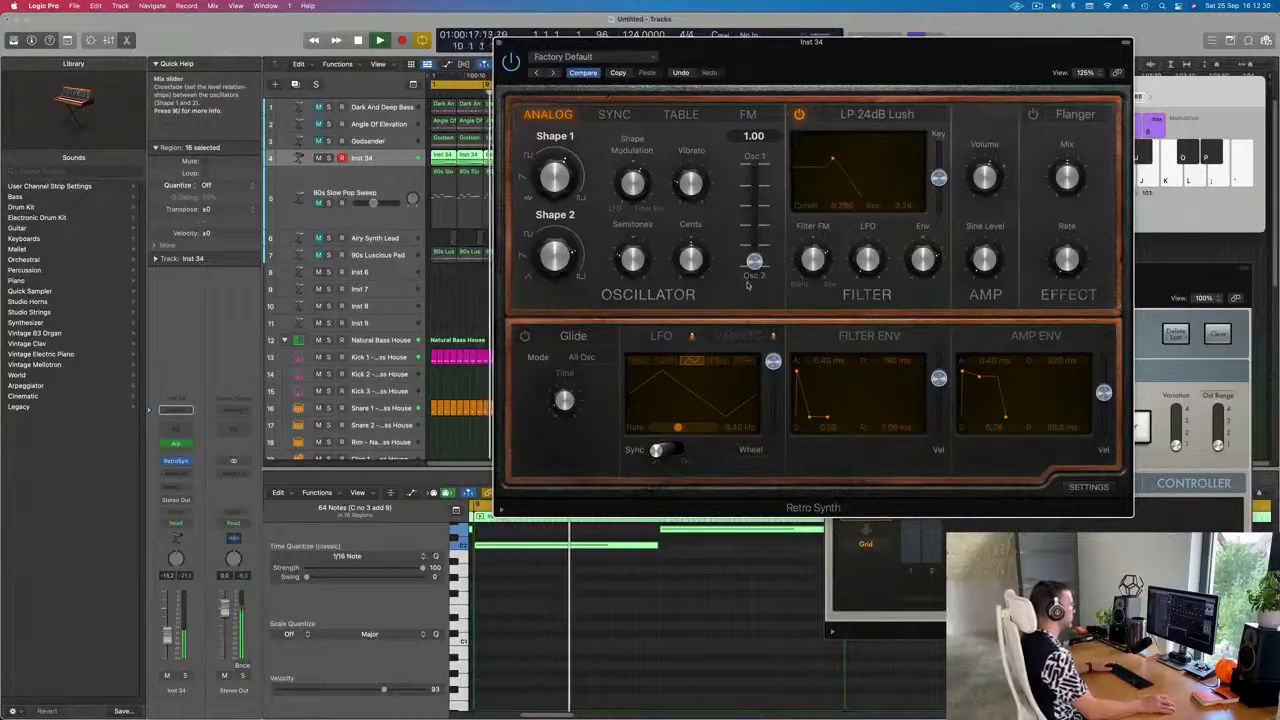
drag(864, 54, 743, 45)
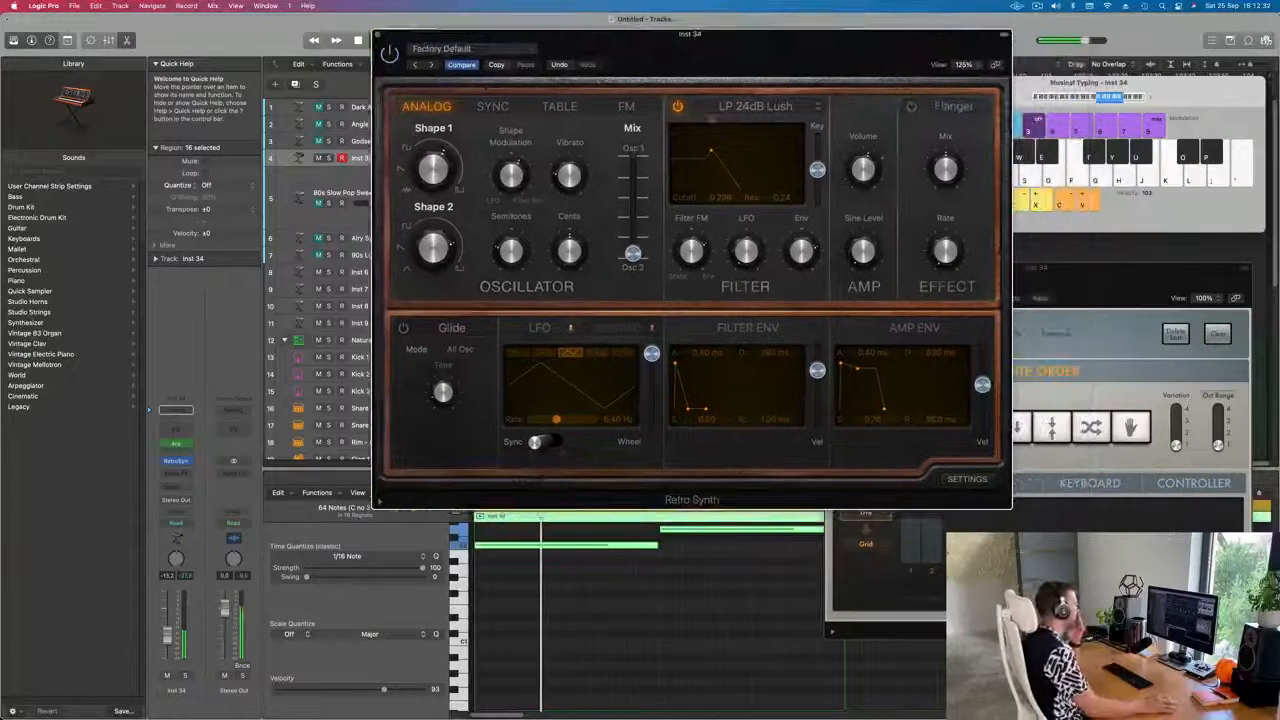
drag(711, 148, 713, 150)
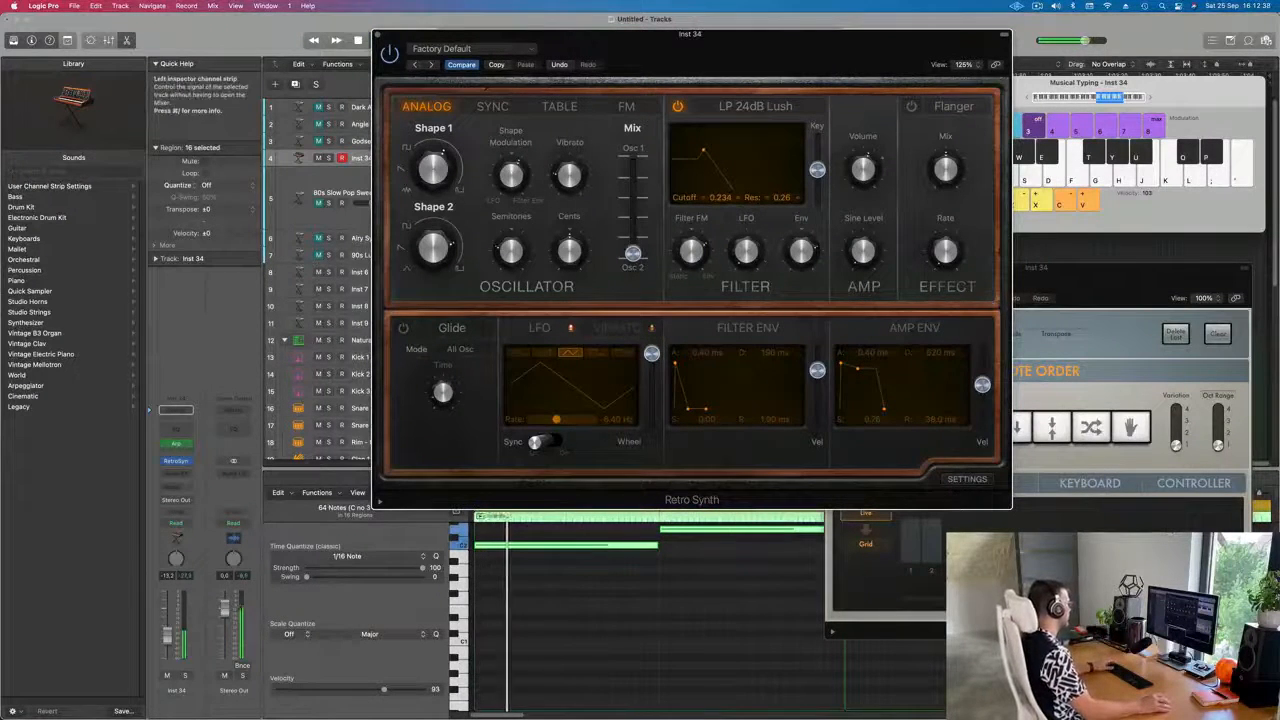
Raise the Inst 34 channel volume and rebalance the oscillator mix to about 0.66, testing the vibrato amount
drag(168, 637, 168, 628)
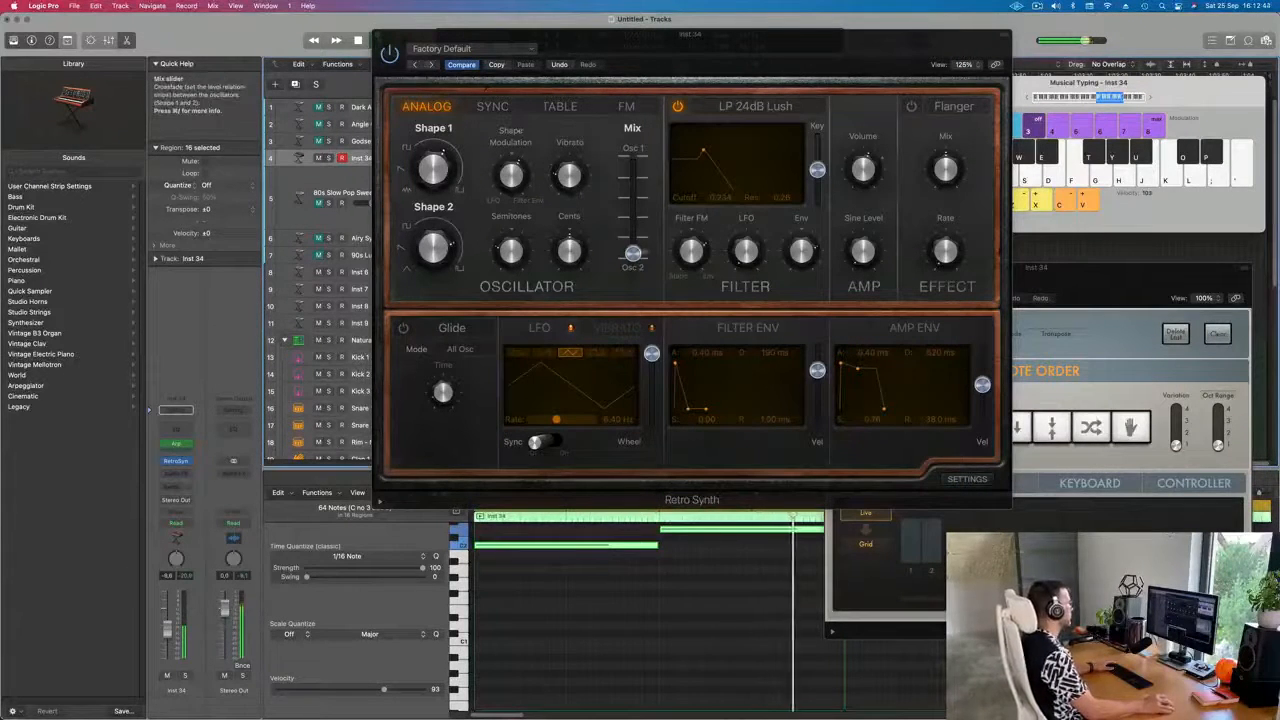
drag(633, 253, 635, 237)
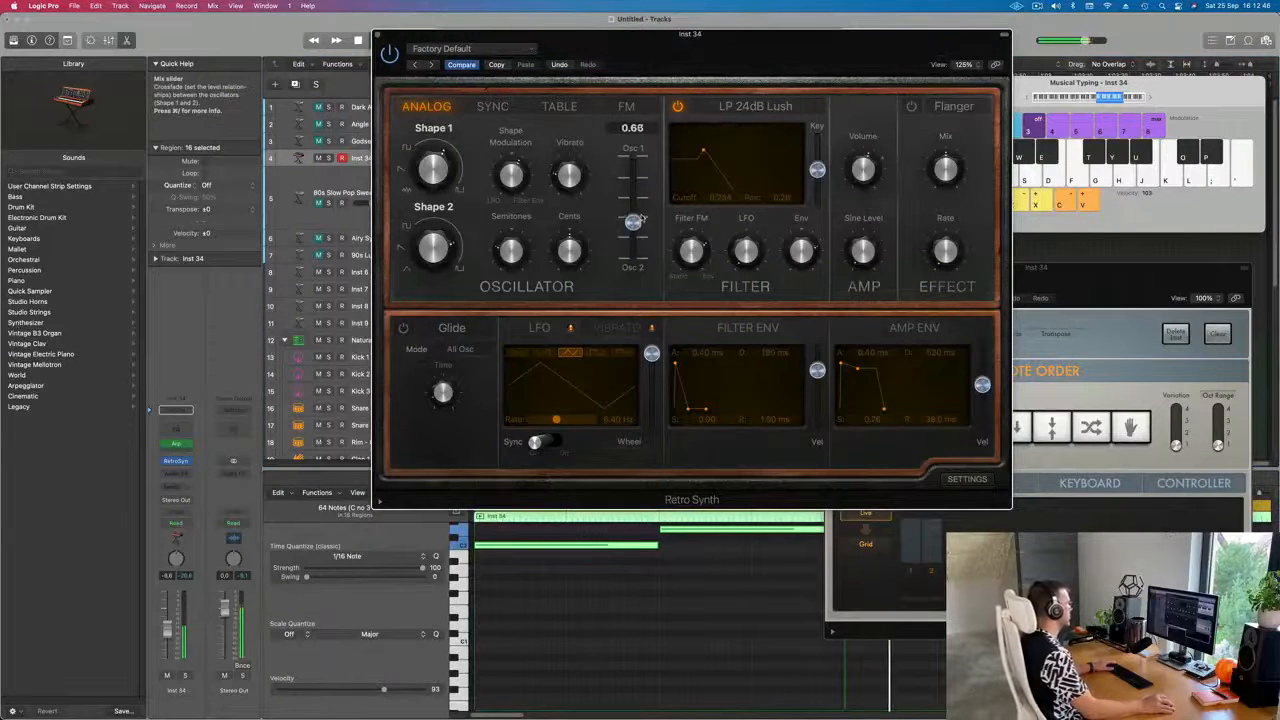
drag(575, 150, 578, 144)
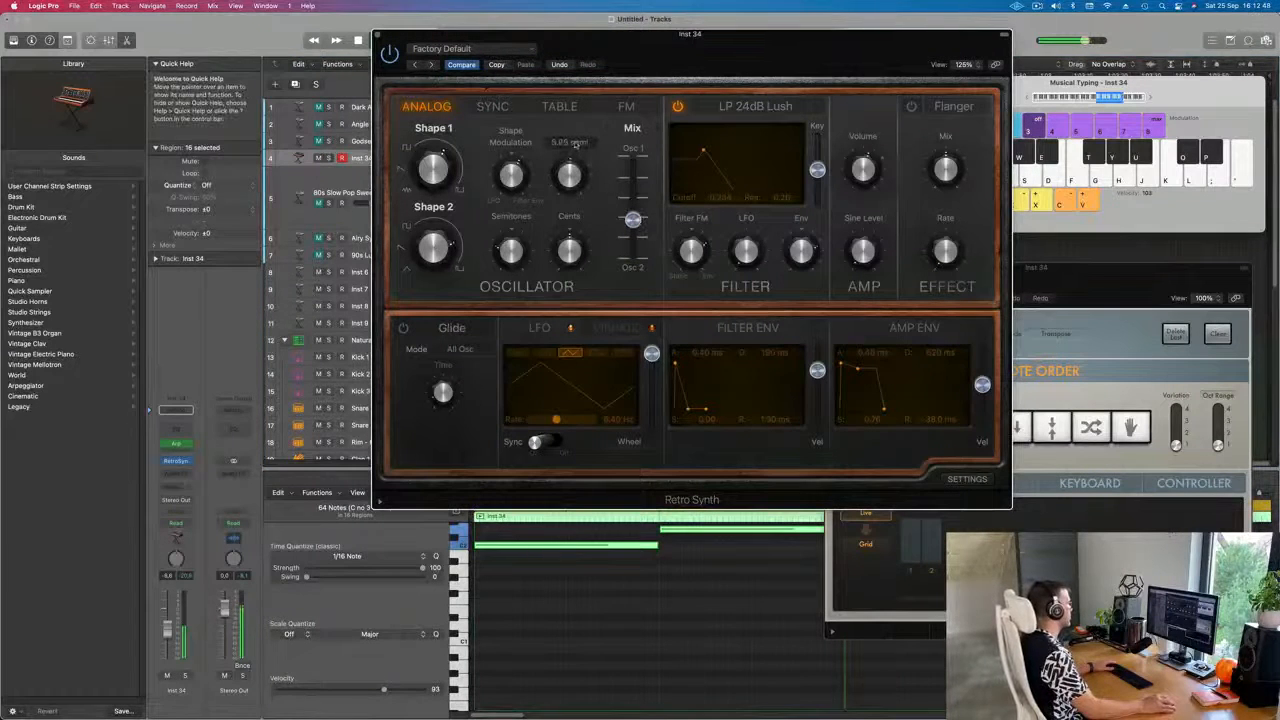
Try the Flanger effect on the Retro Synth sound with a mix of about 0.38, and switch it off
drag(633, 218, 641, 149)
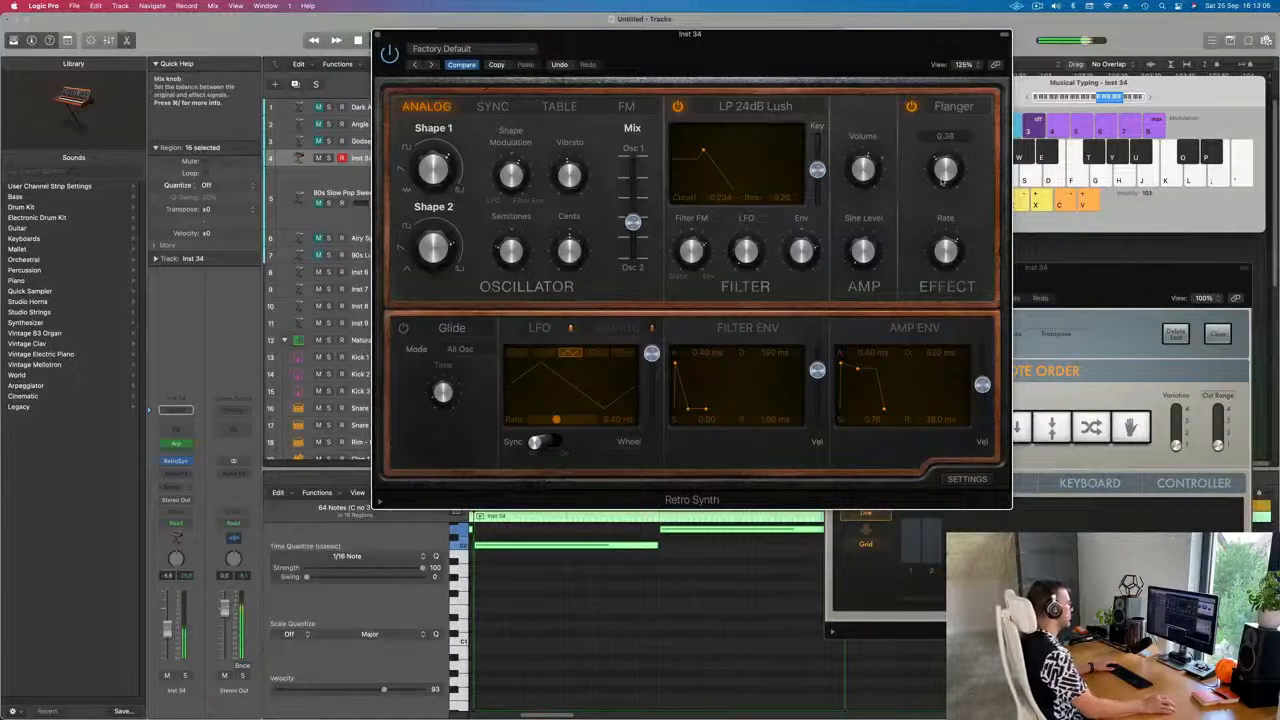
click(911, 106)
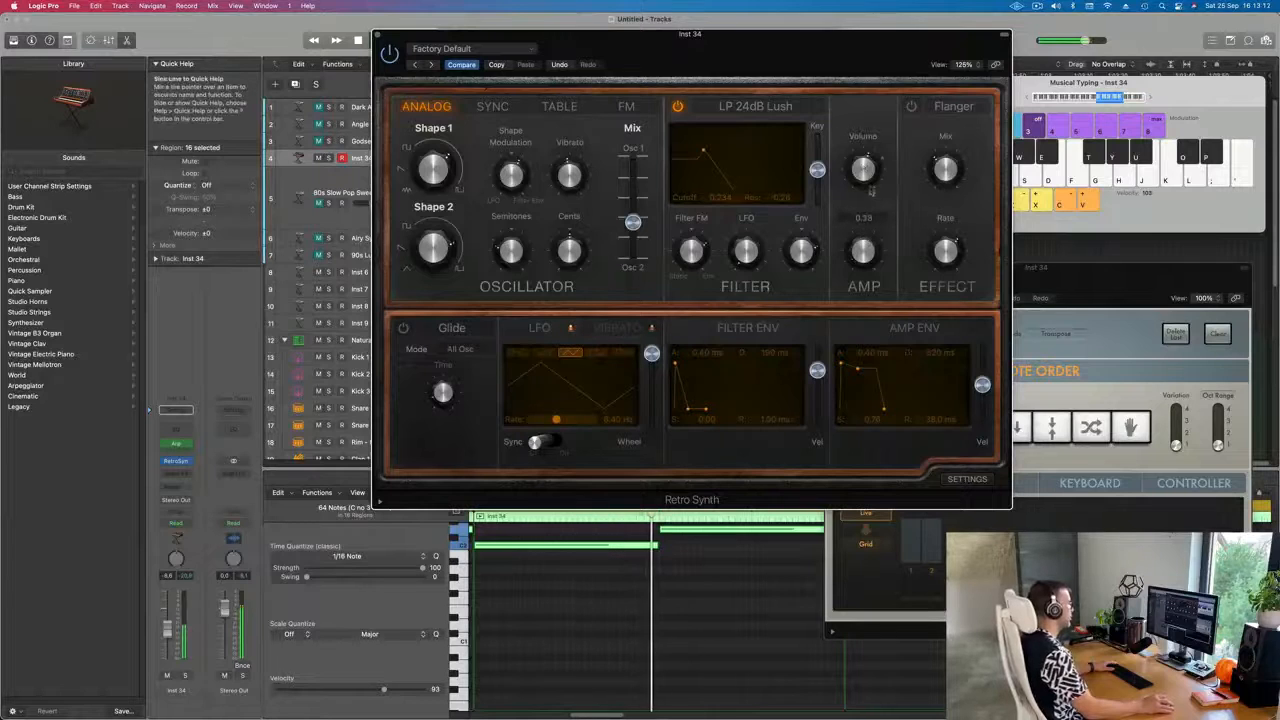
Adjust Retro Synth's sine level and filter envelope amount, and close the synth window
drag(868, 202, 867, 219)
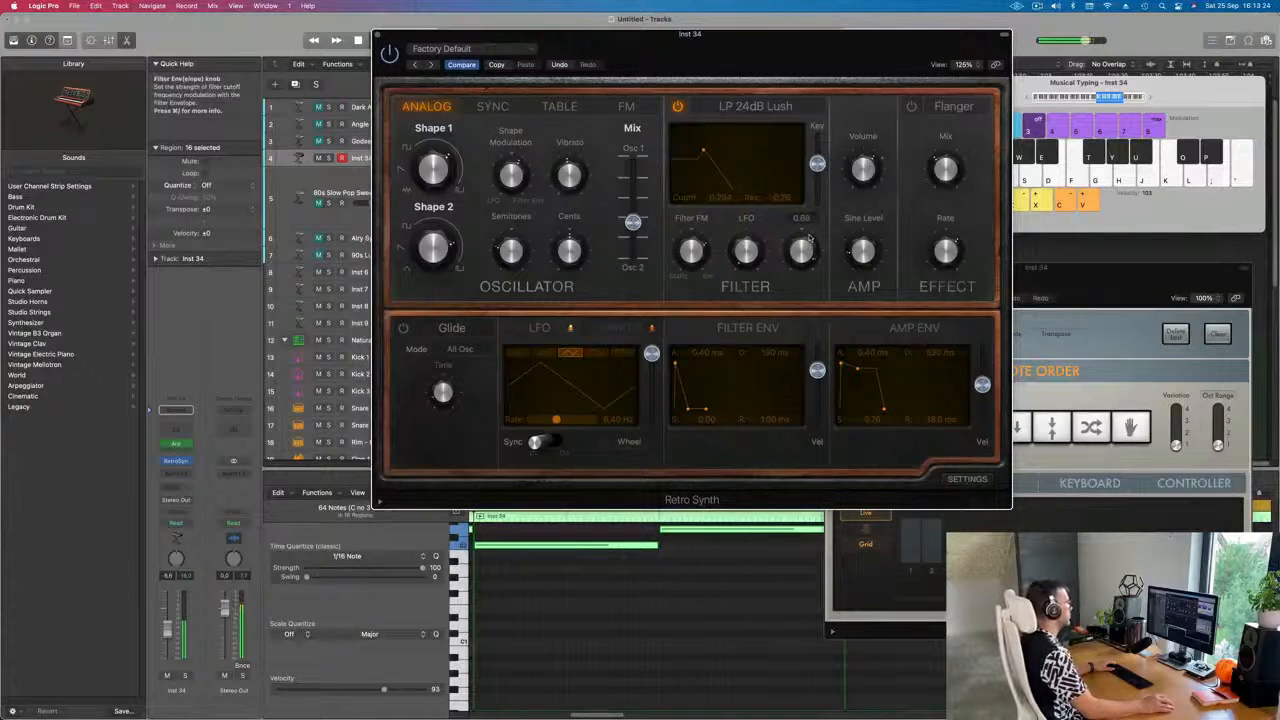
drag(806, 263, 810, 255)
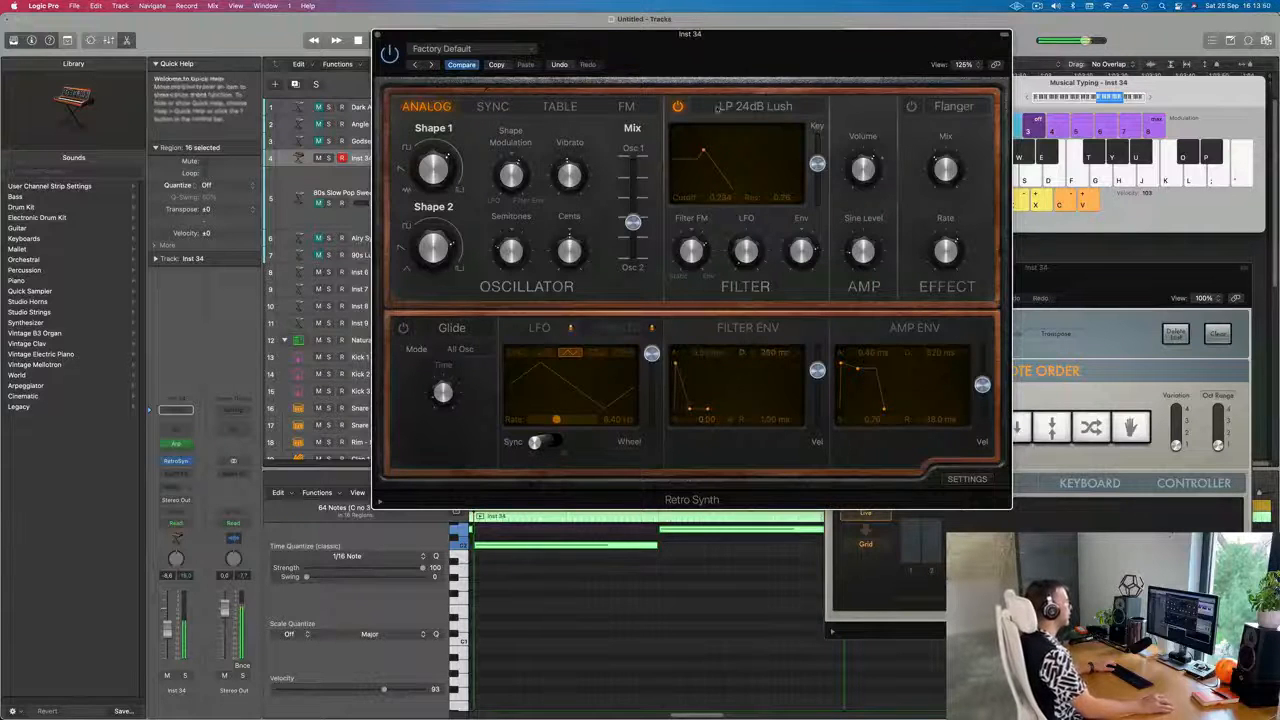
click(376, 36)
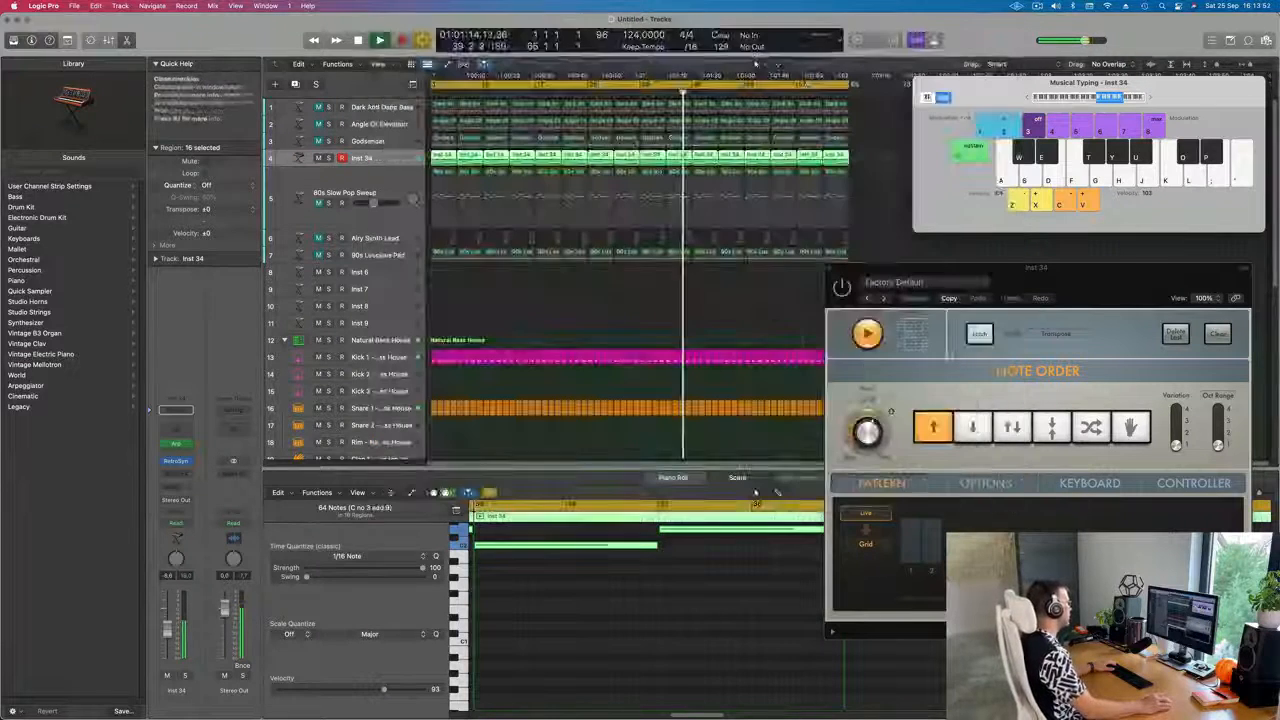
Restart playback from the beginning and unmute the 80s Slow Pop Sweep and Godsender tracks
key(Return)
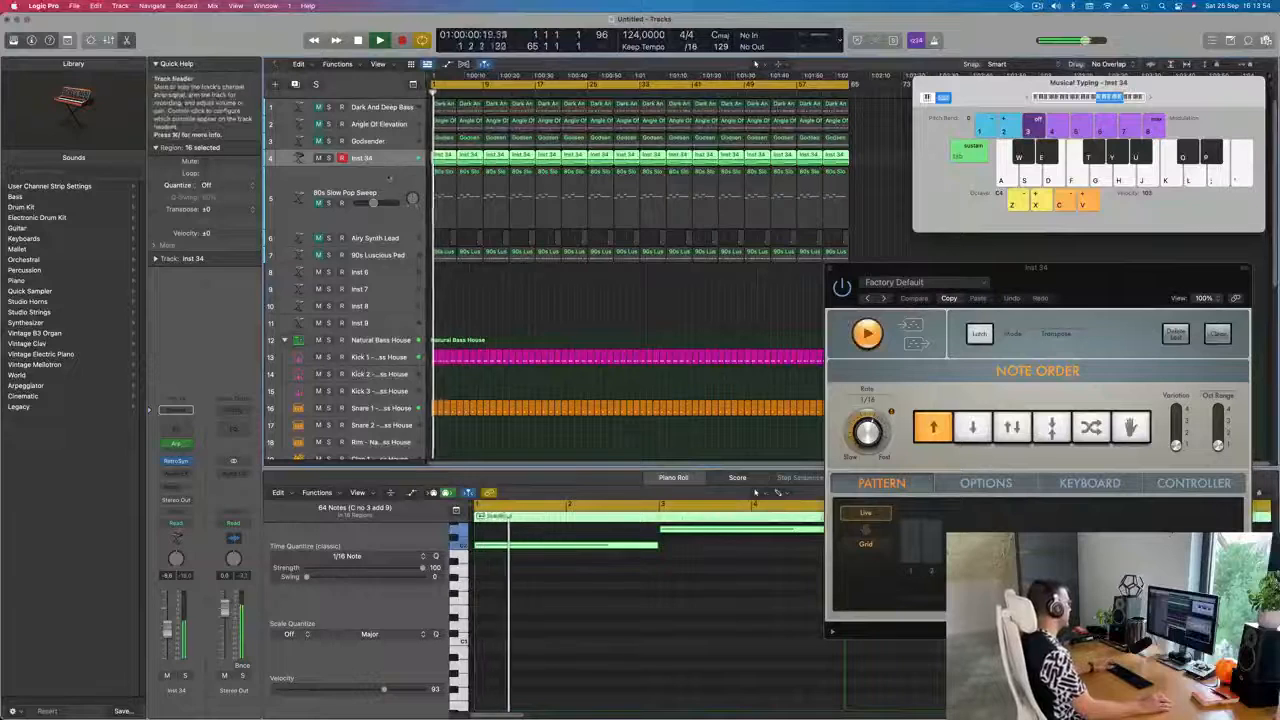
click(317, 207)
click(345, 190)
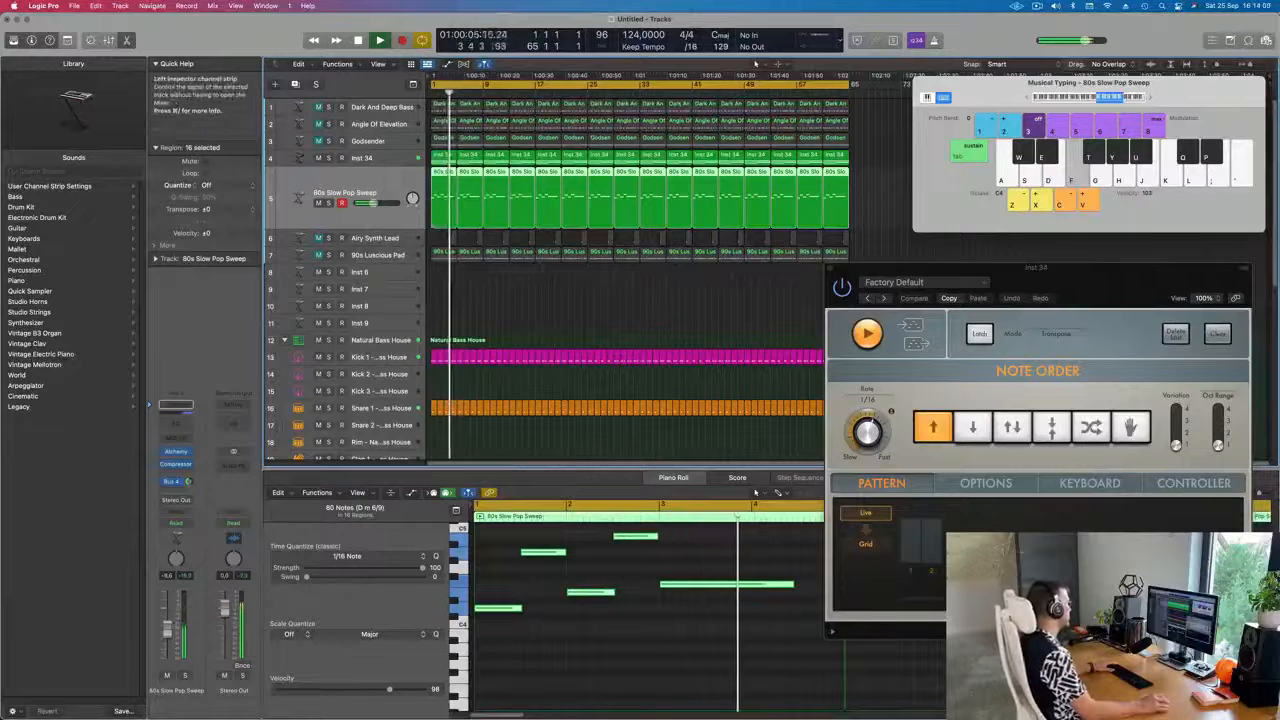
click(370, 258)
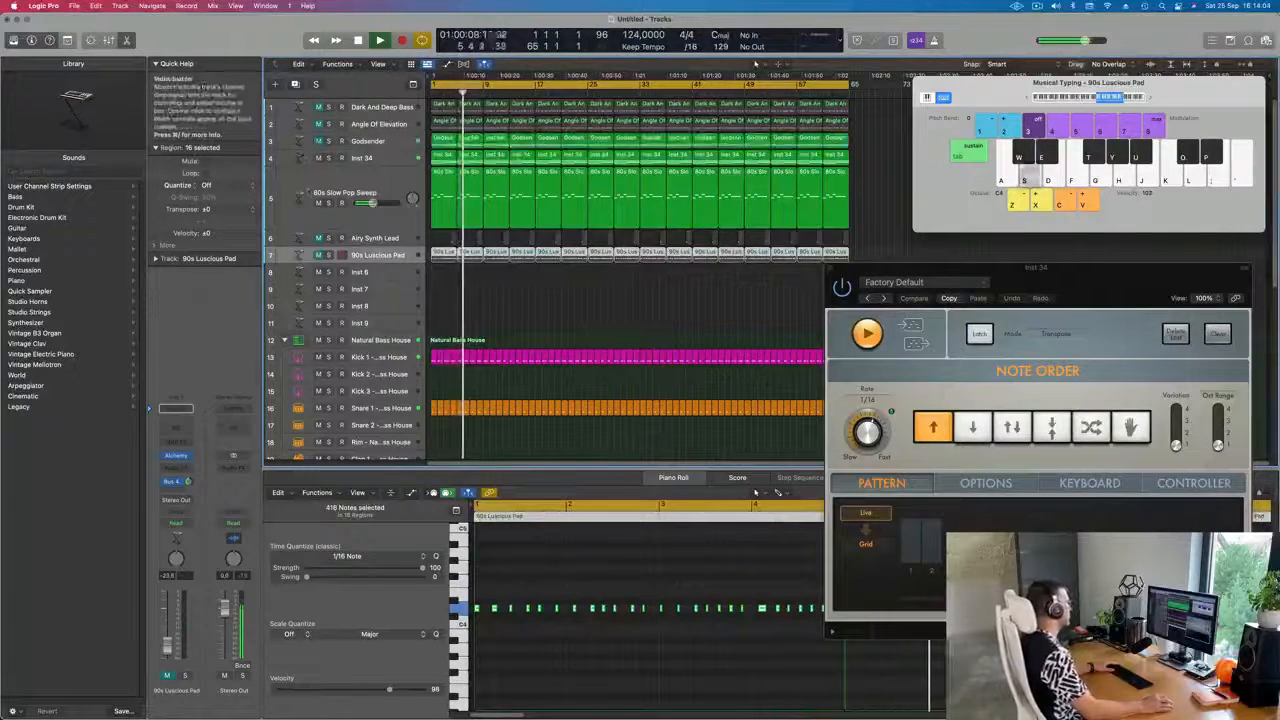
click(370, 141)
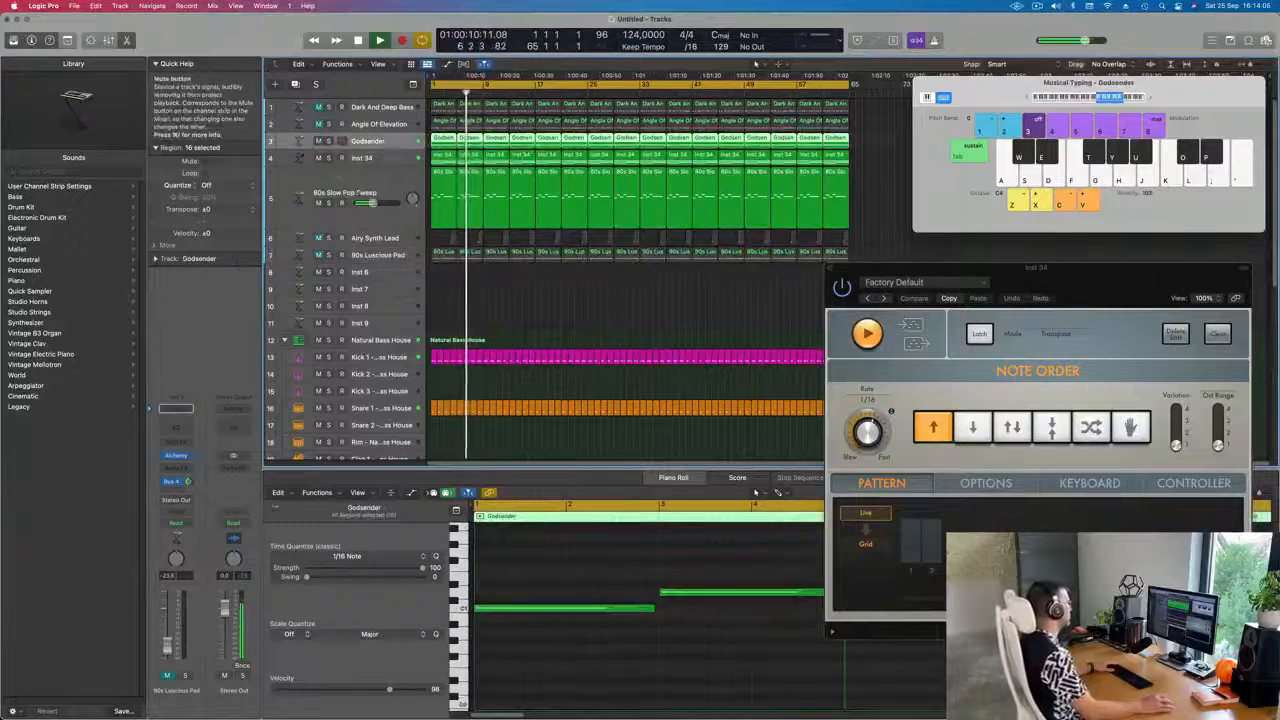
Unmute the 90s Luscious Pad and Airy Synth Lead tracks during playback
click(385, 176)
click(333, 258)
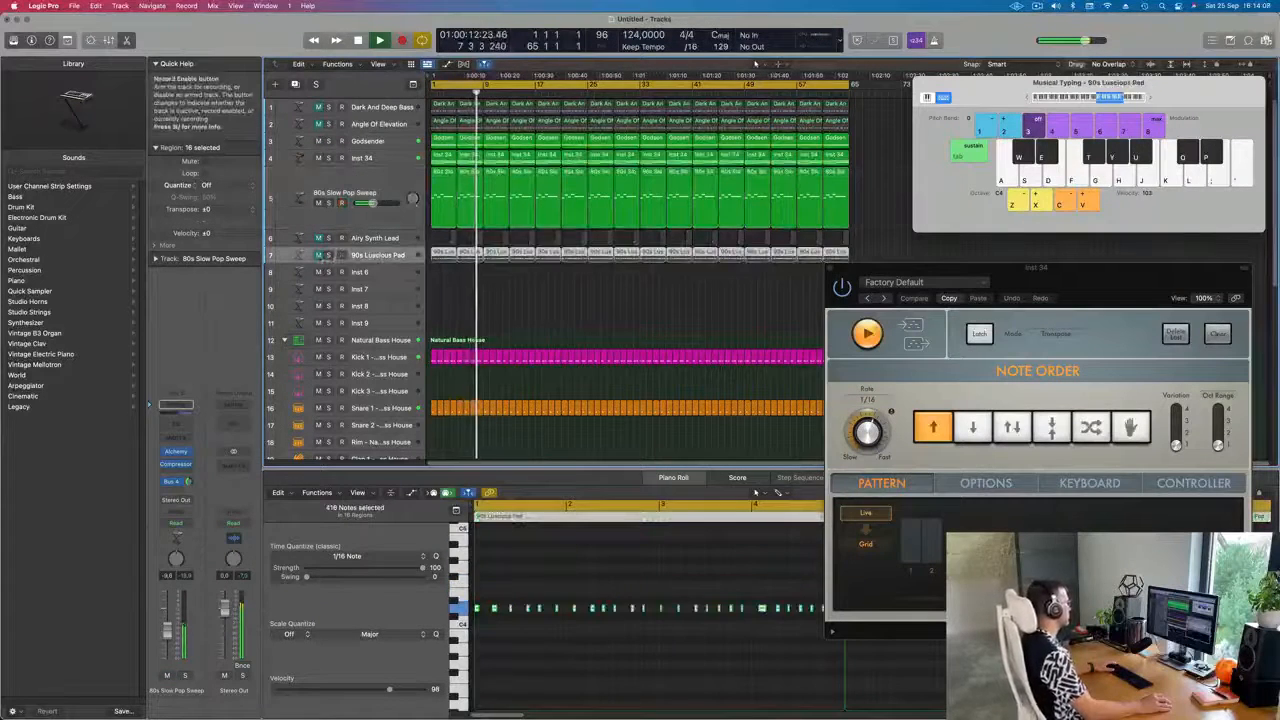
click(385, 237)
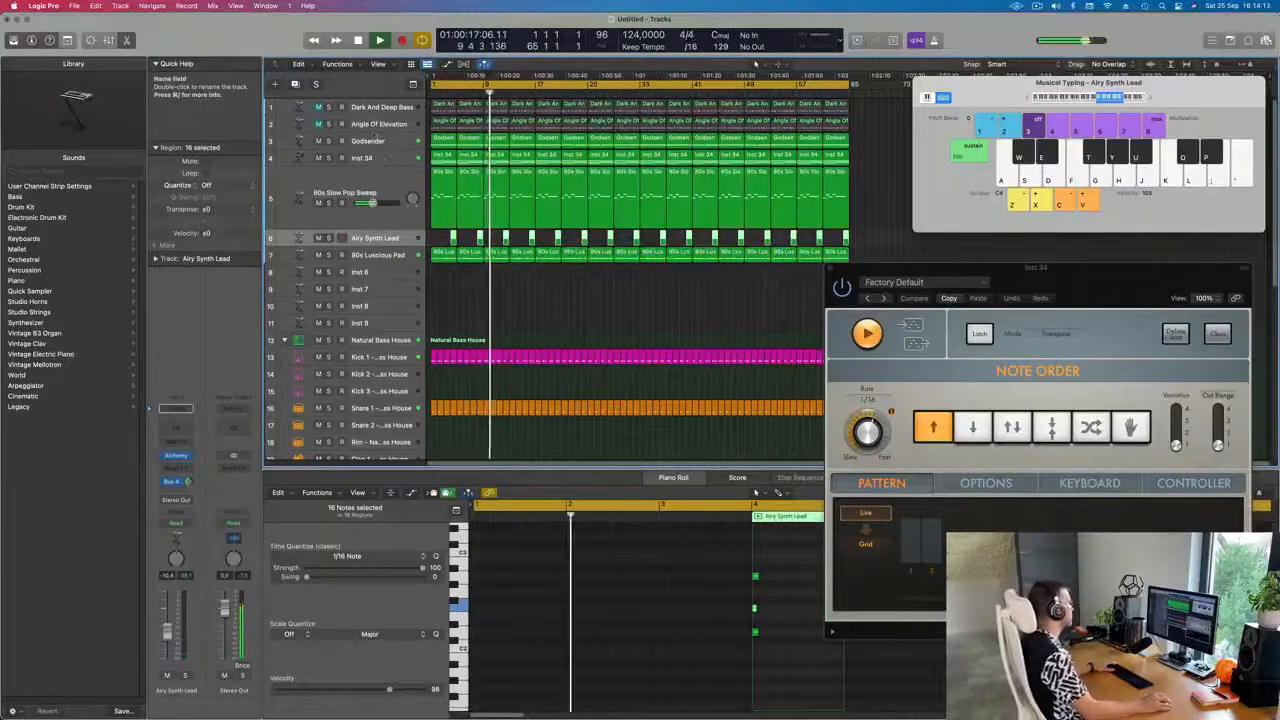
Audition the Dark And Deep Bass track during playback, mute it again, and unmute the Angle Of Elevation track instead
click(380, 125)
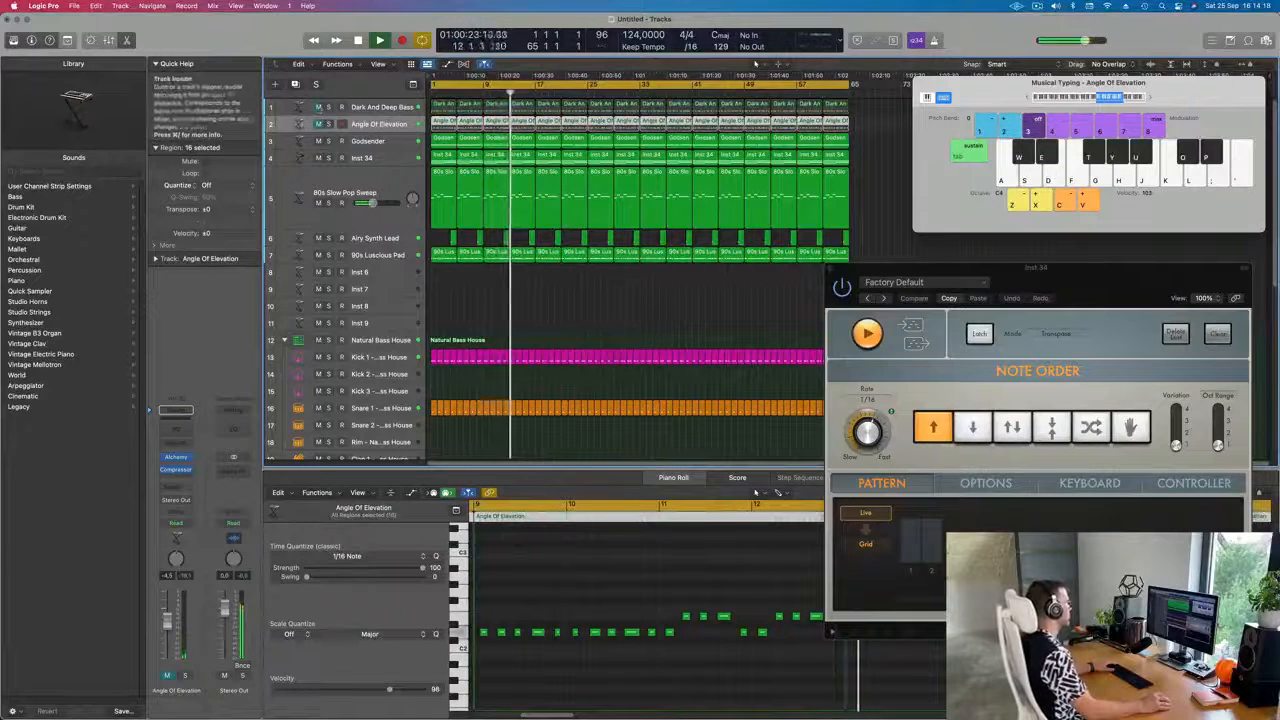
click(358, 106)
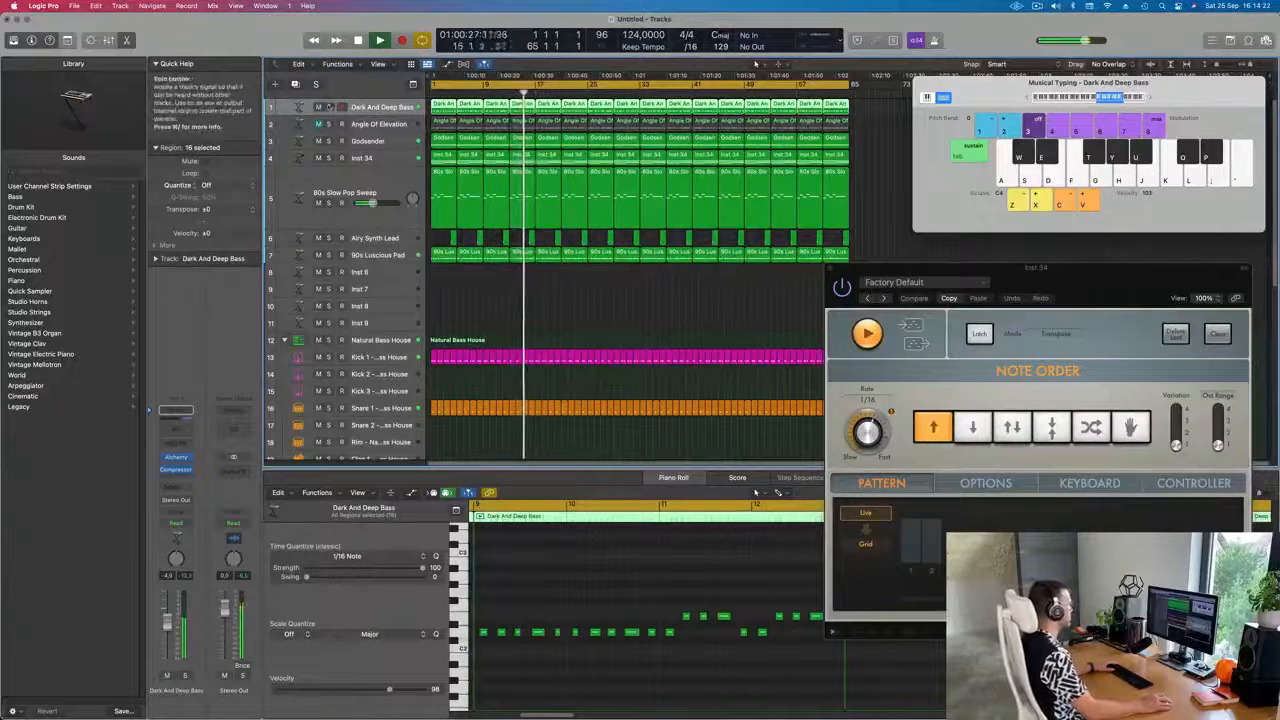
click(319, 107)
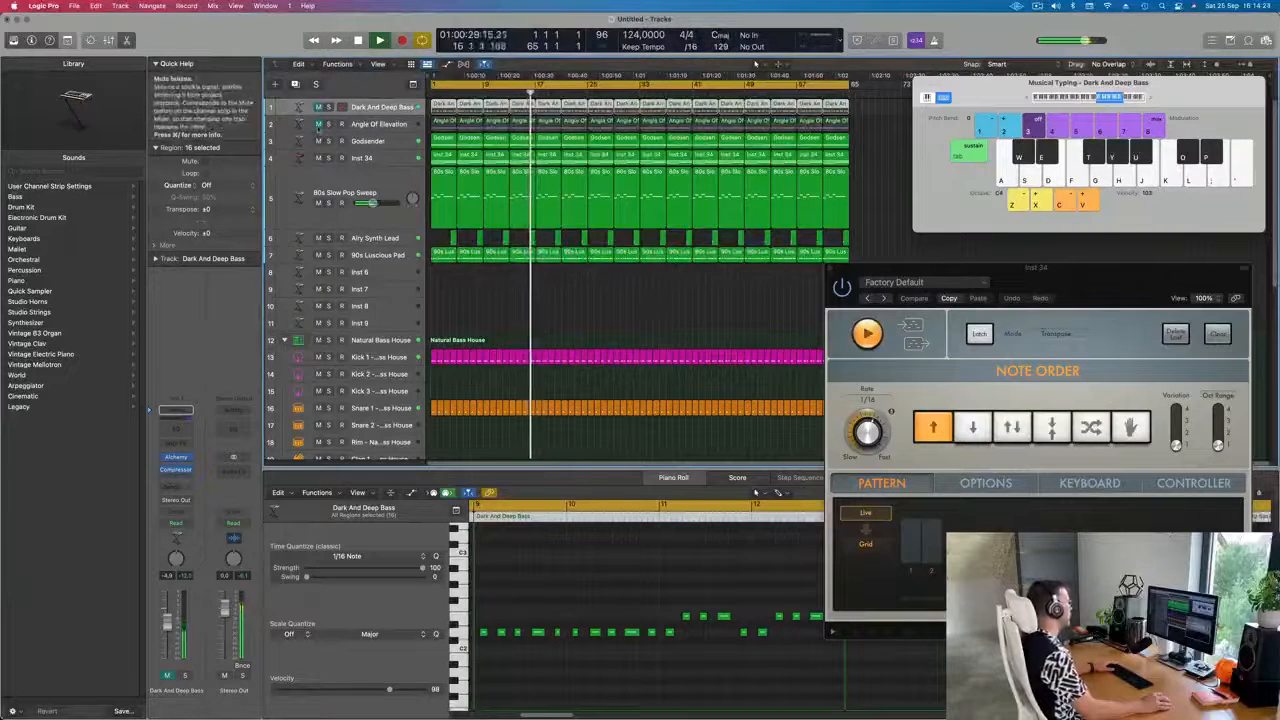
click(378, 124)
click(365, 126)
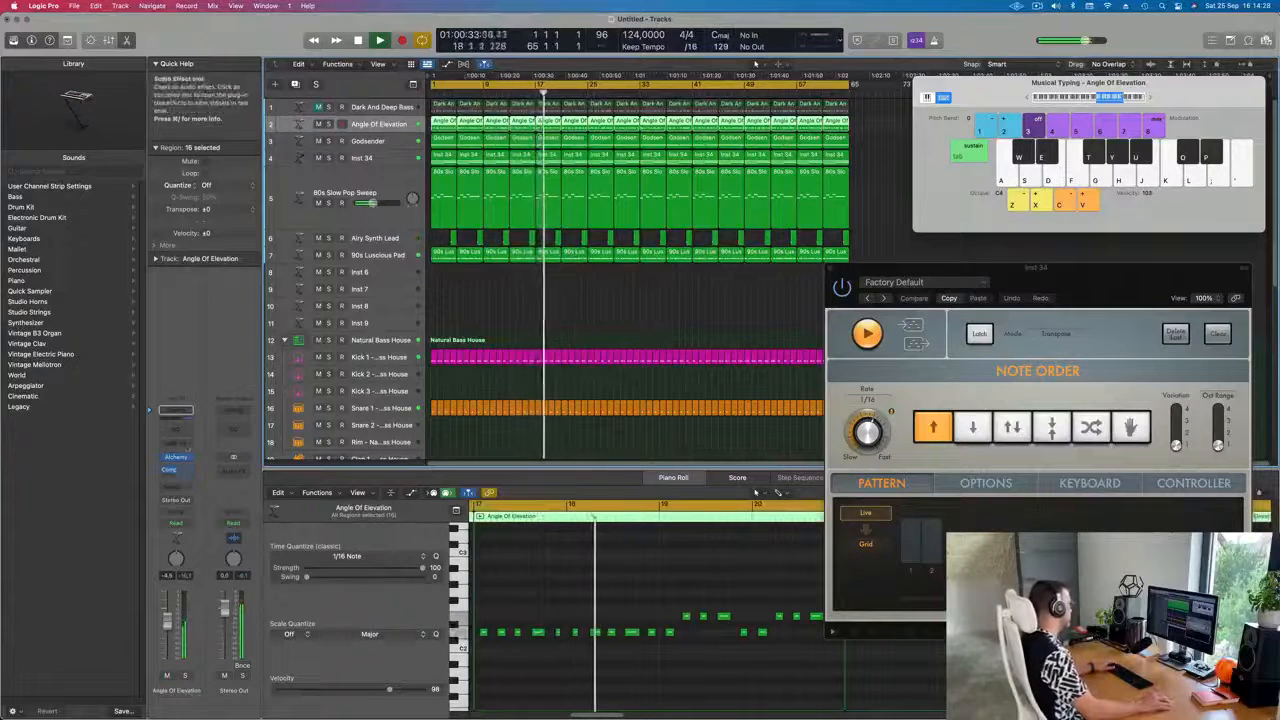
Add a Channel EQ to the Angle Of Elevation track, enable its low-cut filter and raise the cutoff frequency, and close the EQ
click(177, 430)
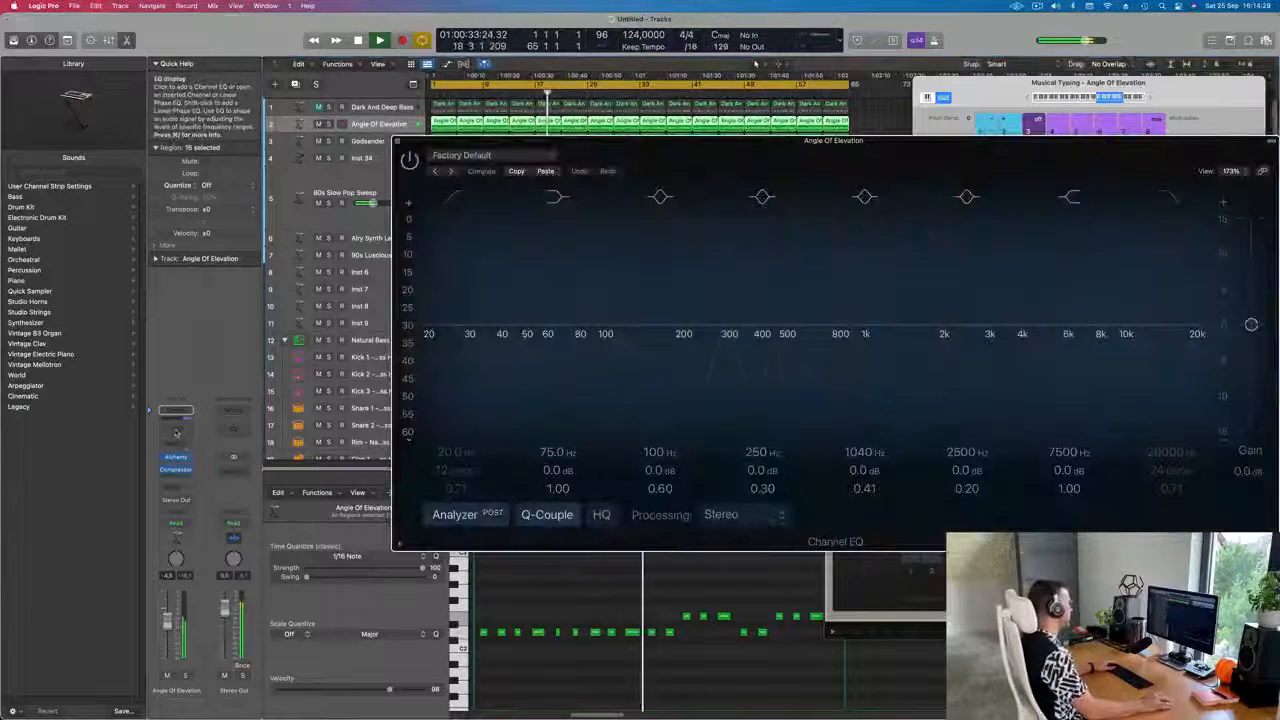
click(466, 205)
drag(526, 259, 634, 263)
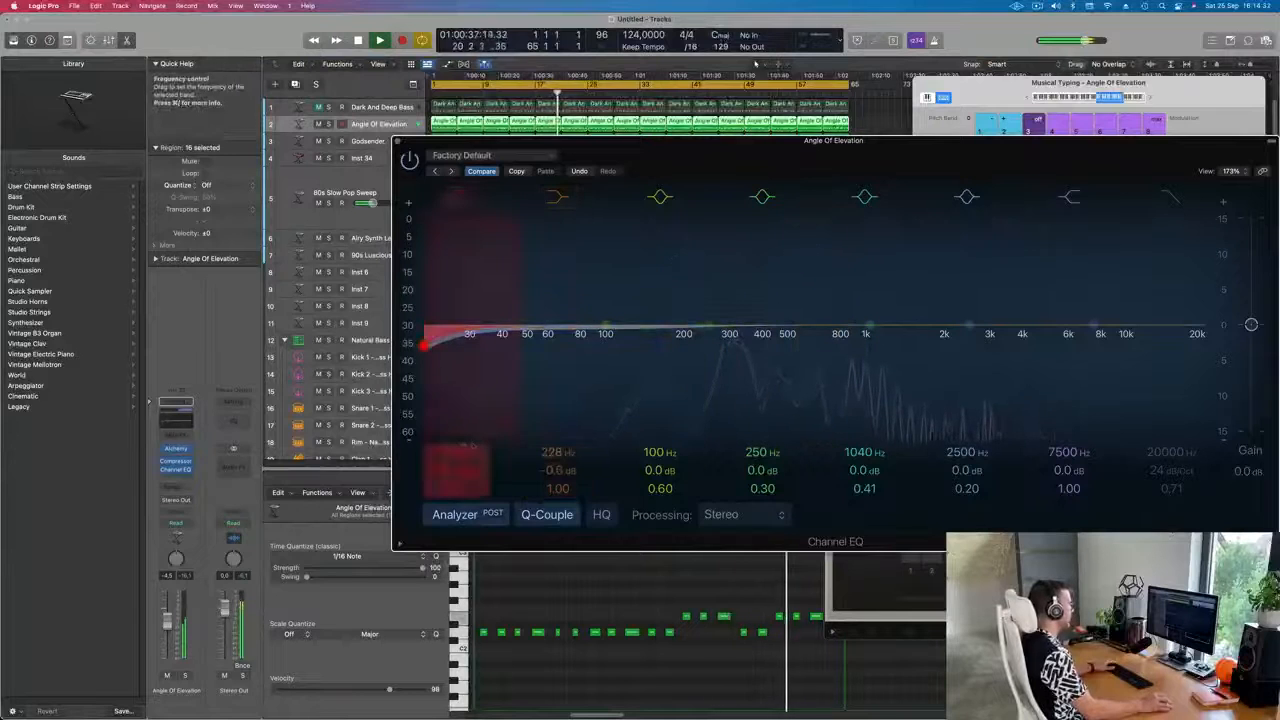
drag(423, 345, 812, 345)
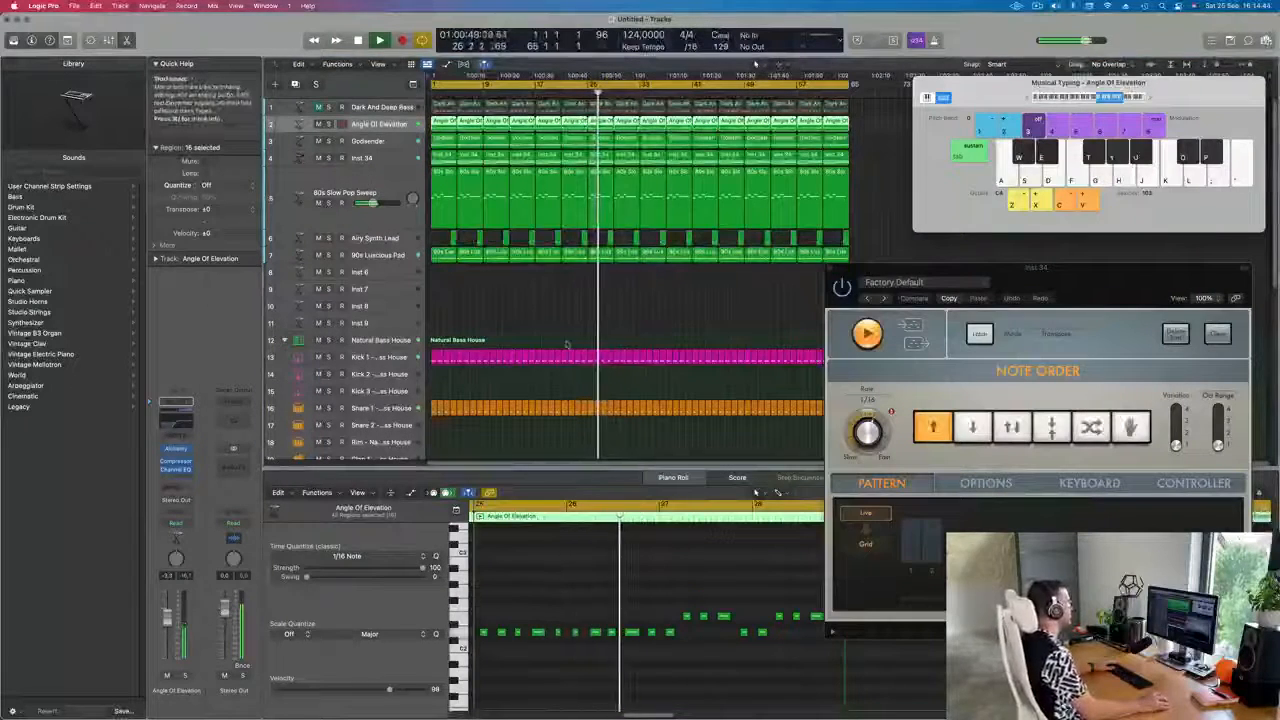
click(499, 304)
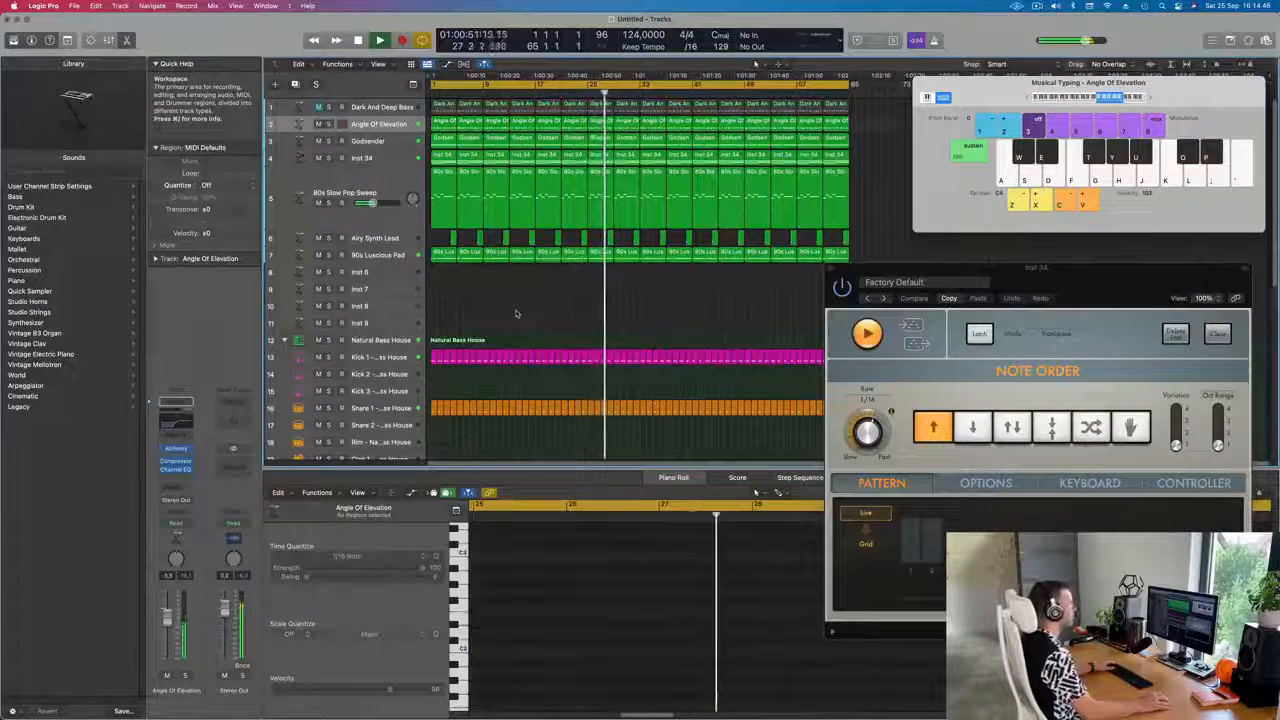